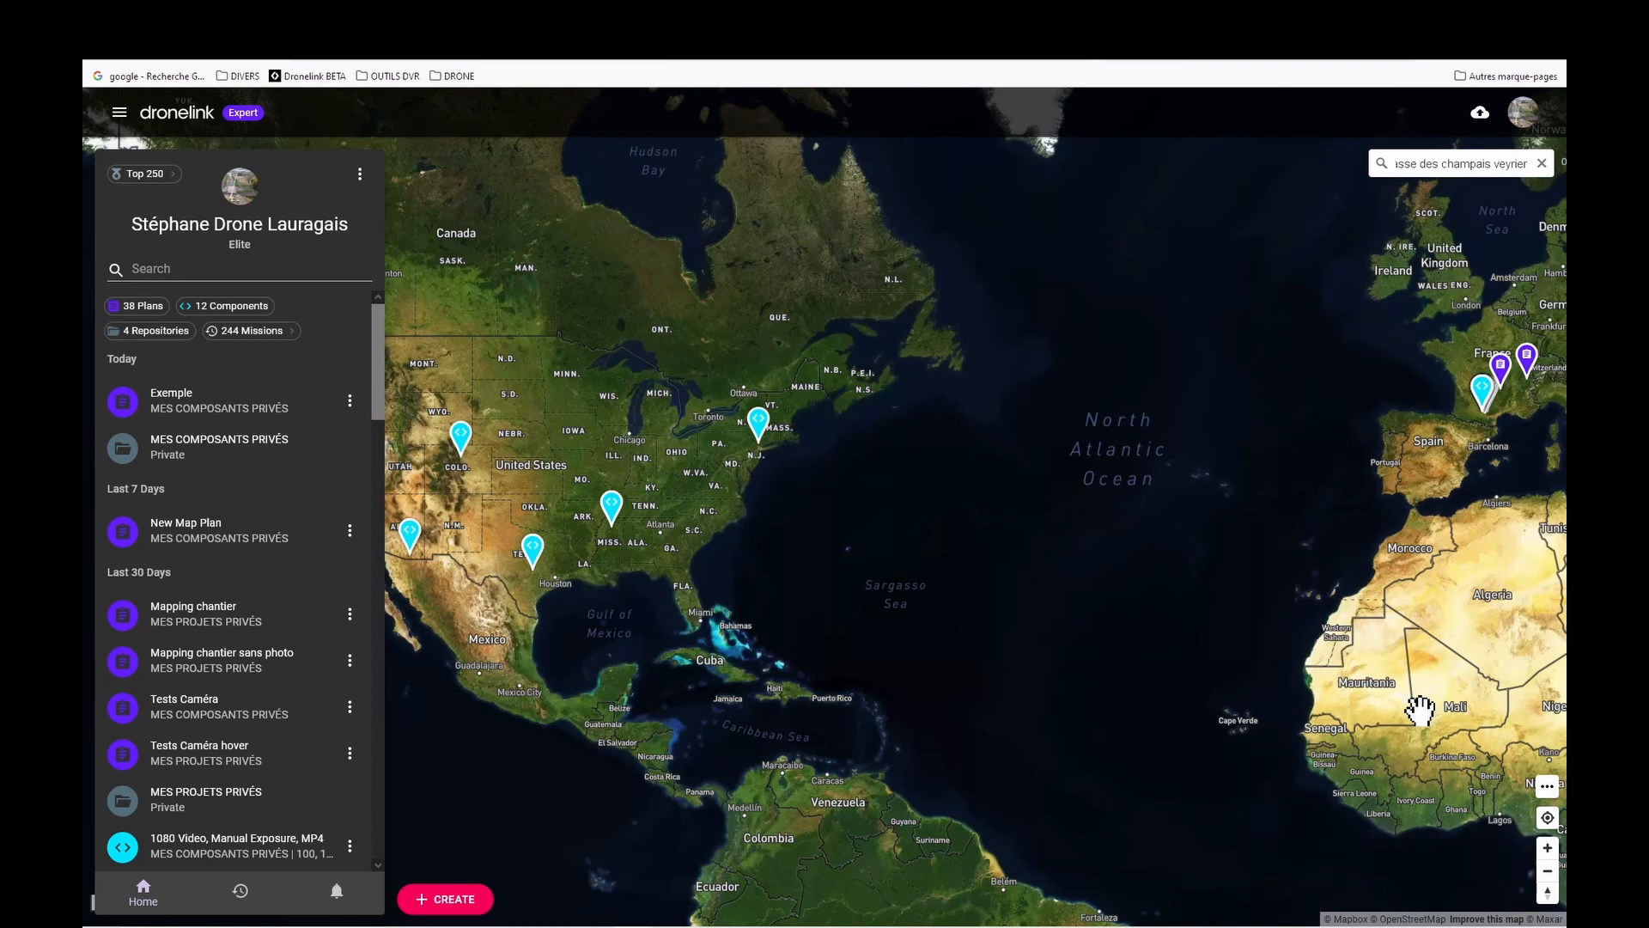
# - Search the map for the street in Veyrier and frame the mown field beside the lake
pyautogui.click(1533, 168)
pyautogui.press('Return')
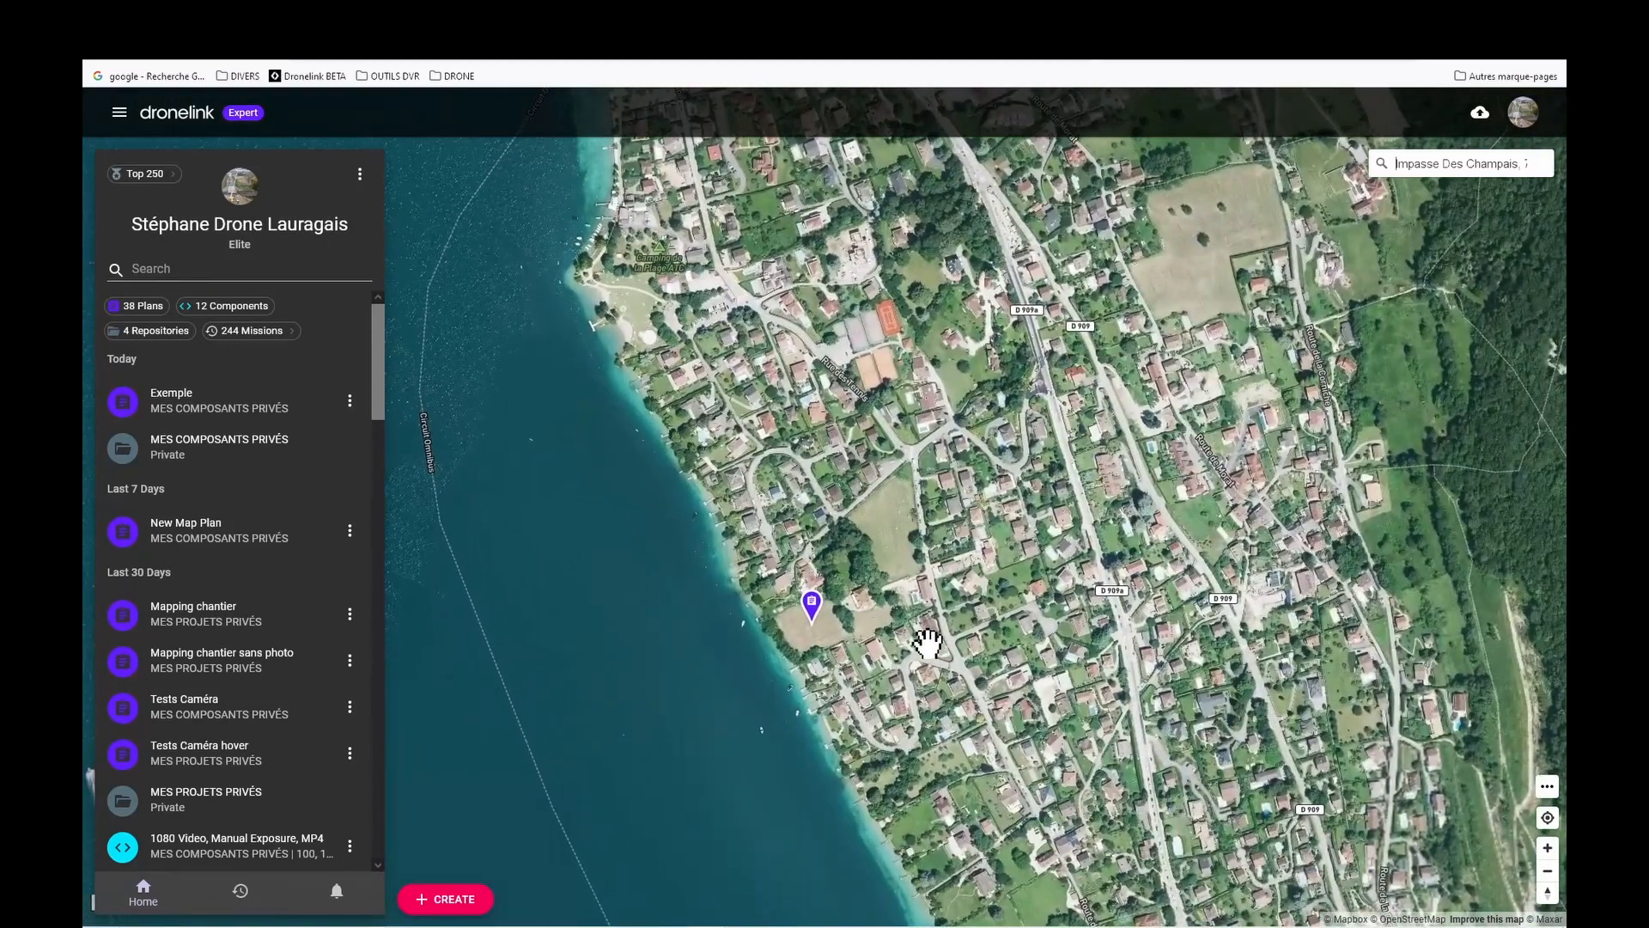
pyautogui.moveTo(930, 640); pyautogui.dragTo(964, 487)
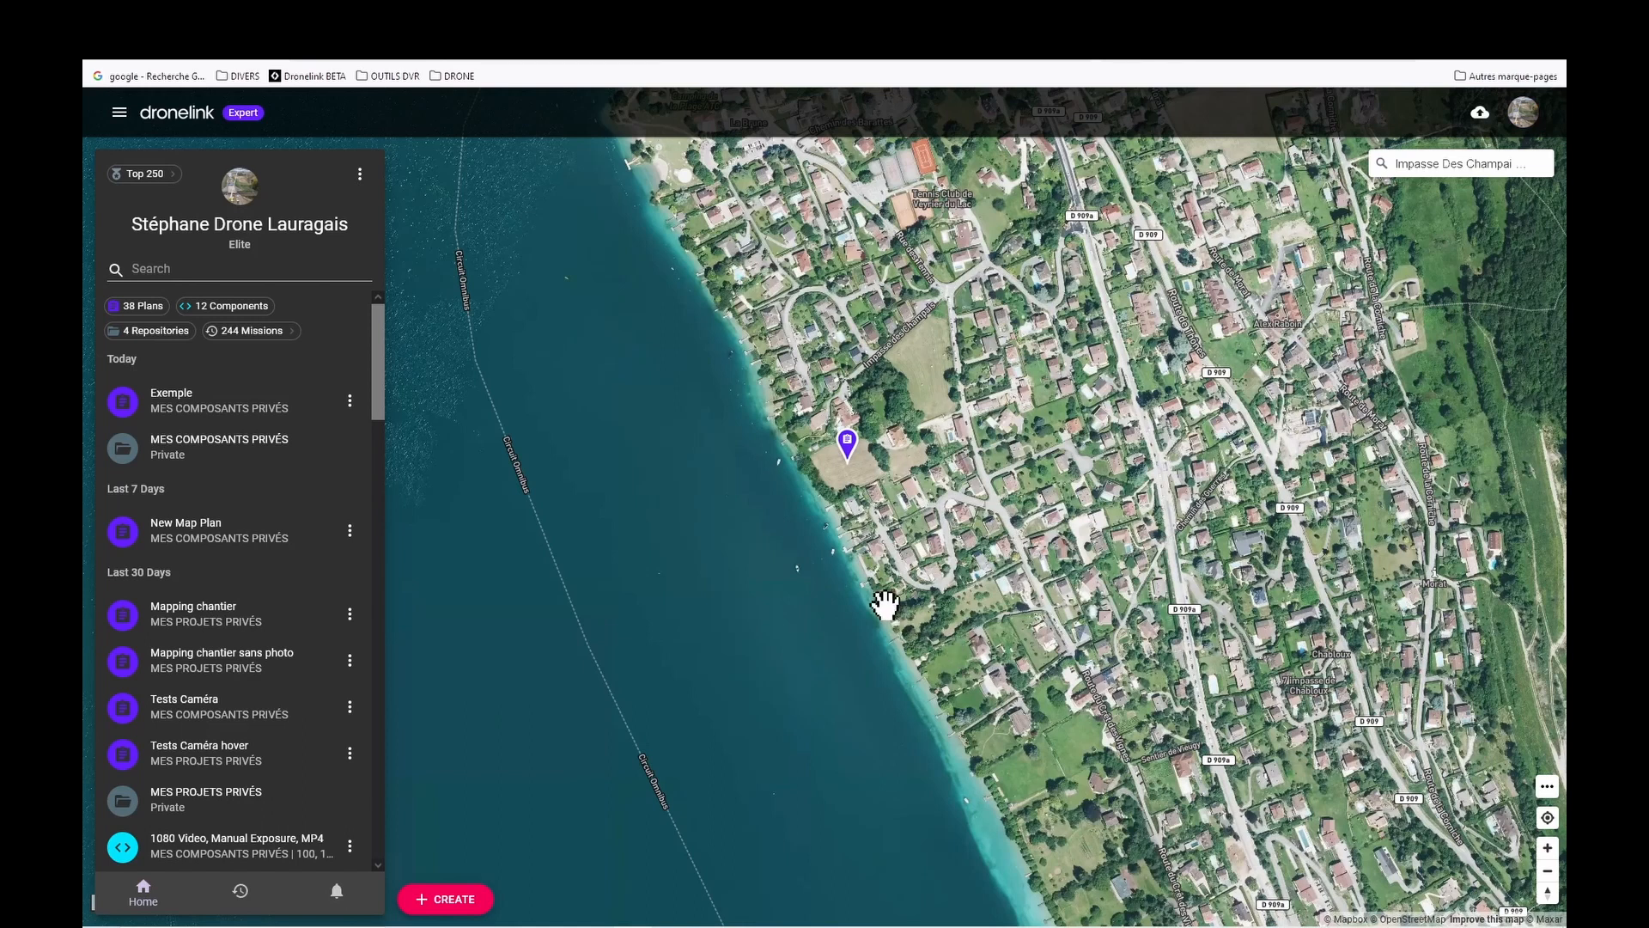
pyautogui.scroll(2, 885, 604)
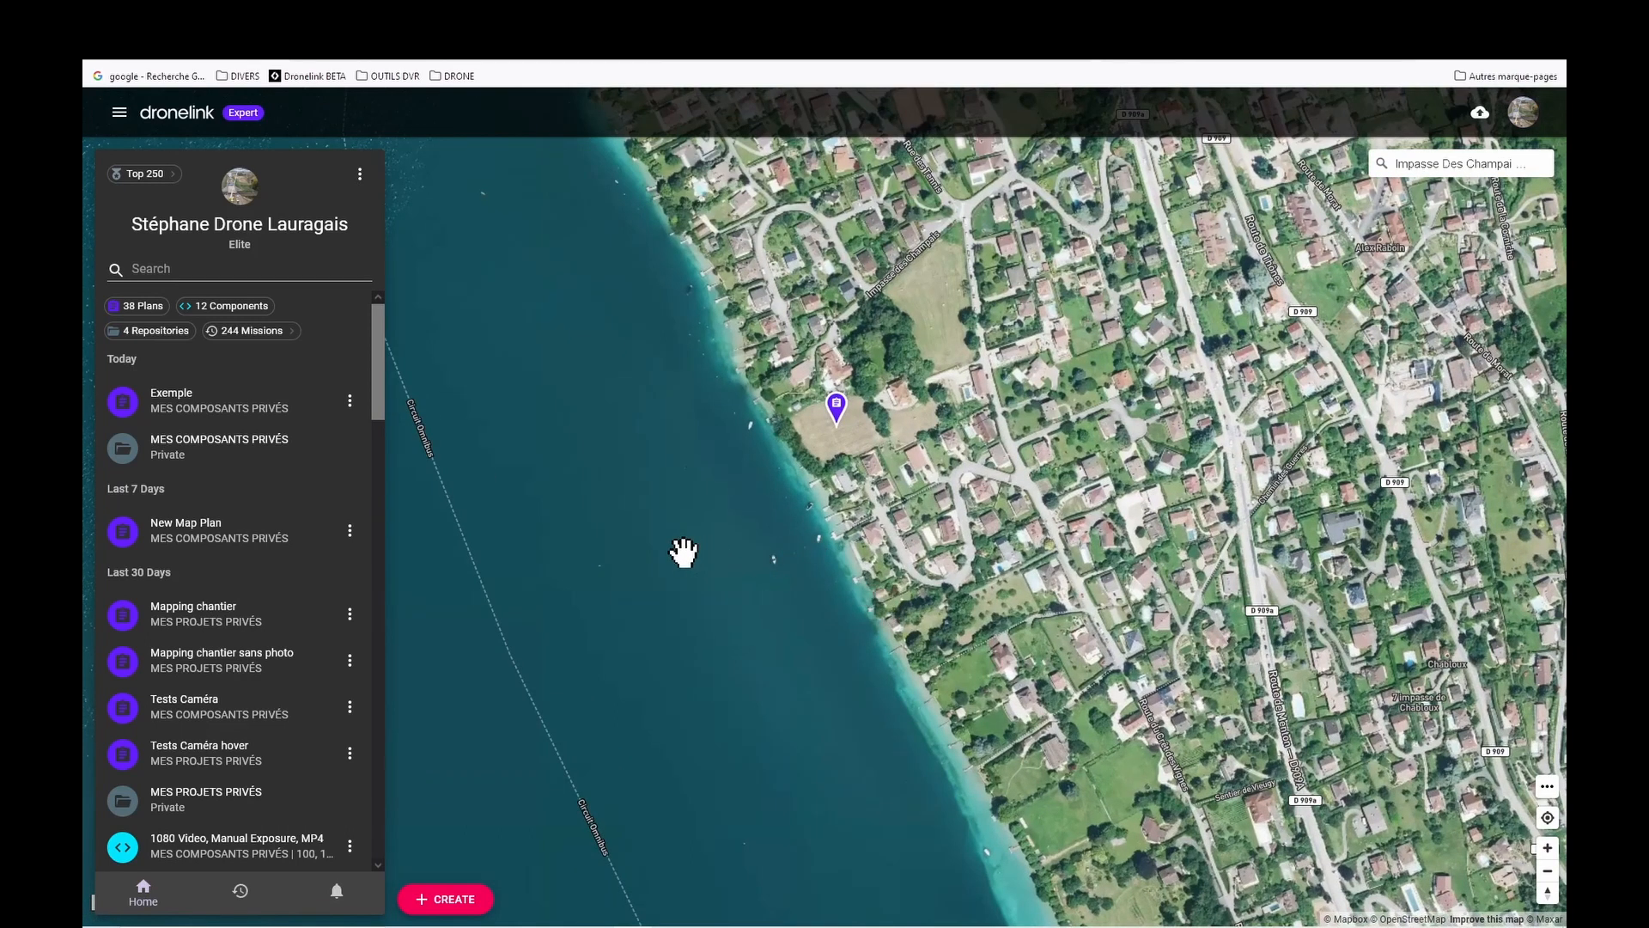
pyautogui.moveTo(776, 545); pyautogui.dragTo(783, 587)
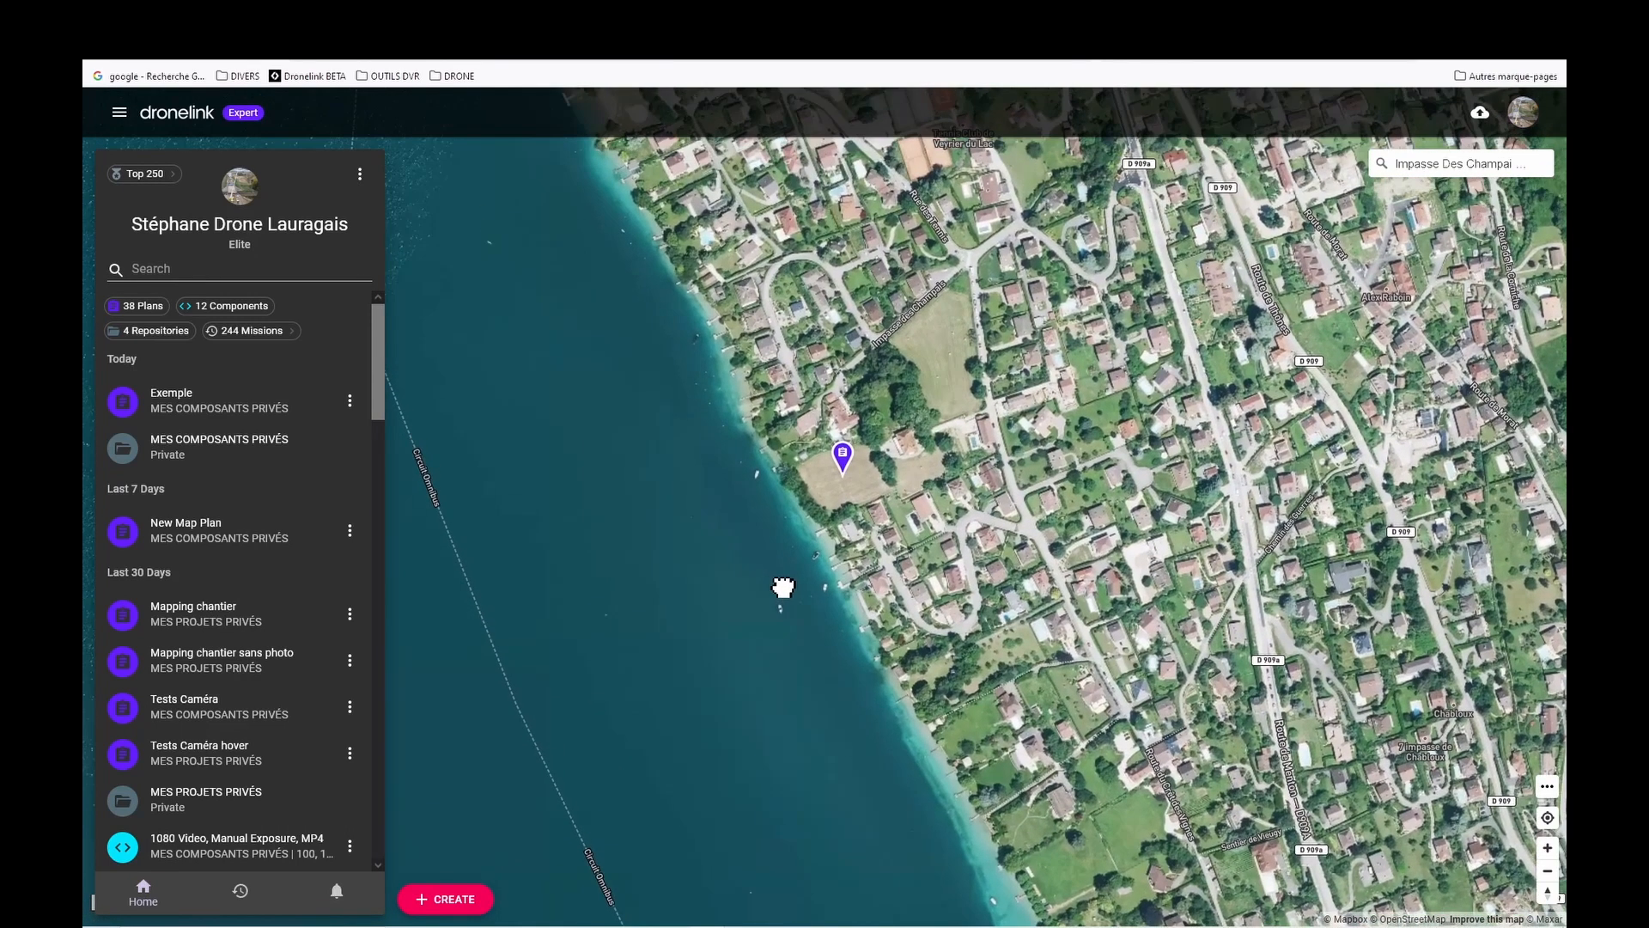
pyautogui.scroll(2, 784, 563)
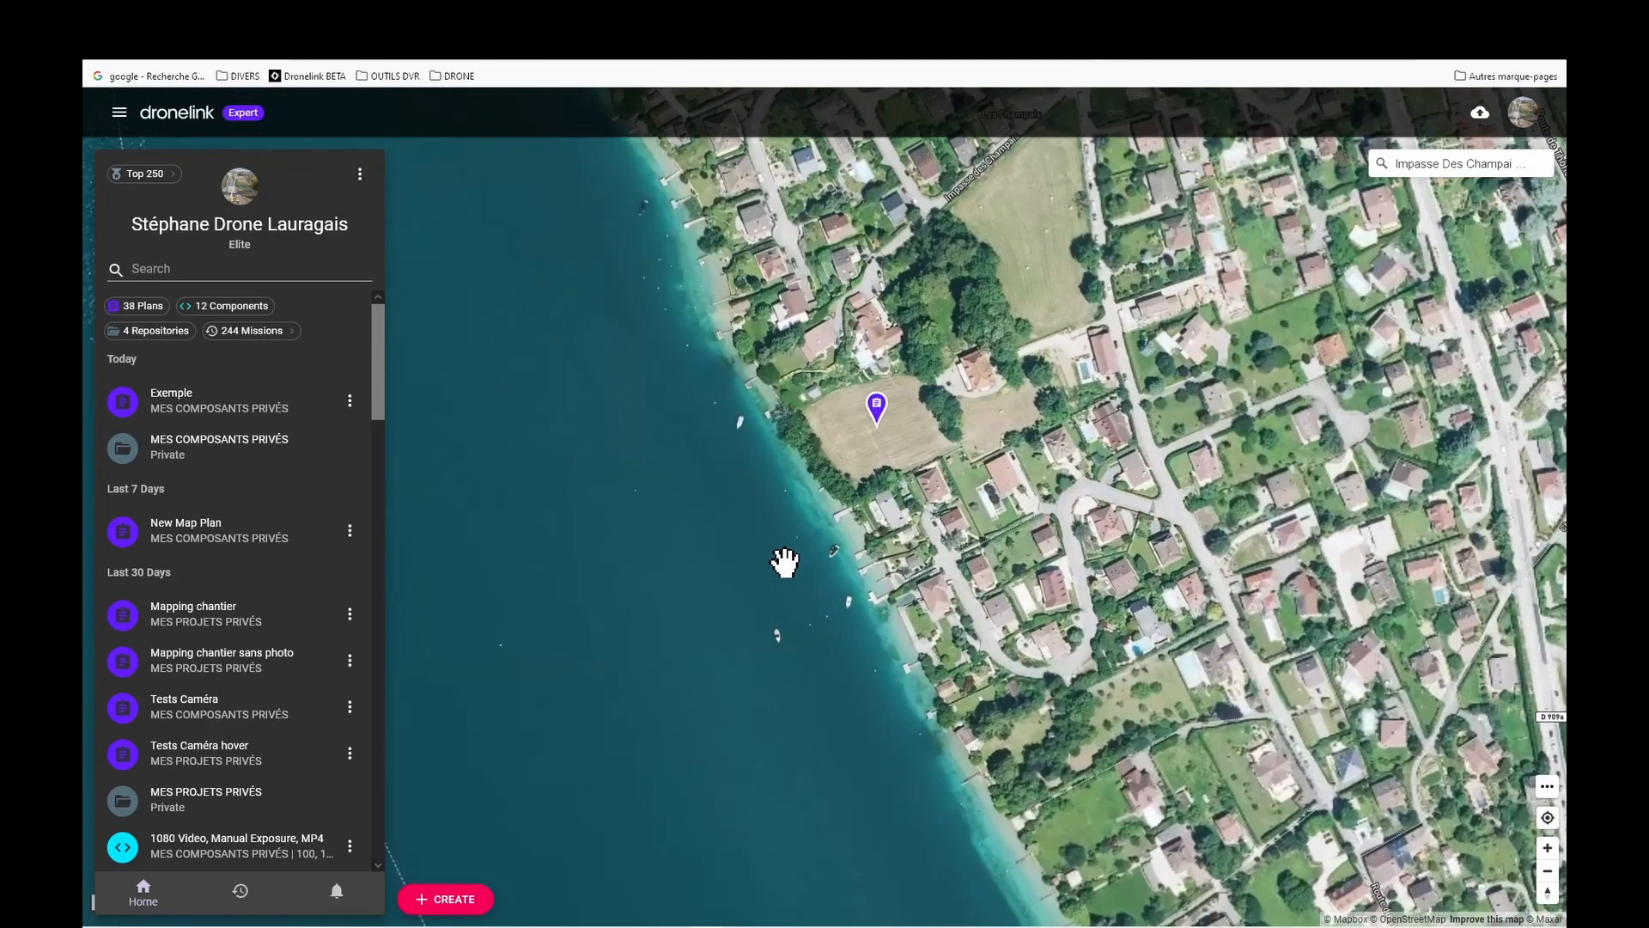
pyautogui.scroll(2, 782, 560)
pyautogui.moveTo(874, 505); pyautogui.dragTo(847, 569)
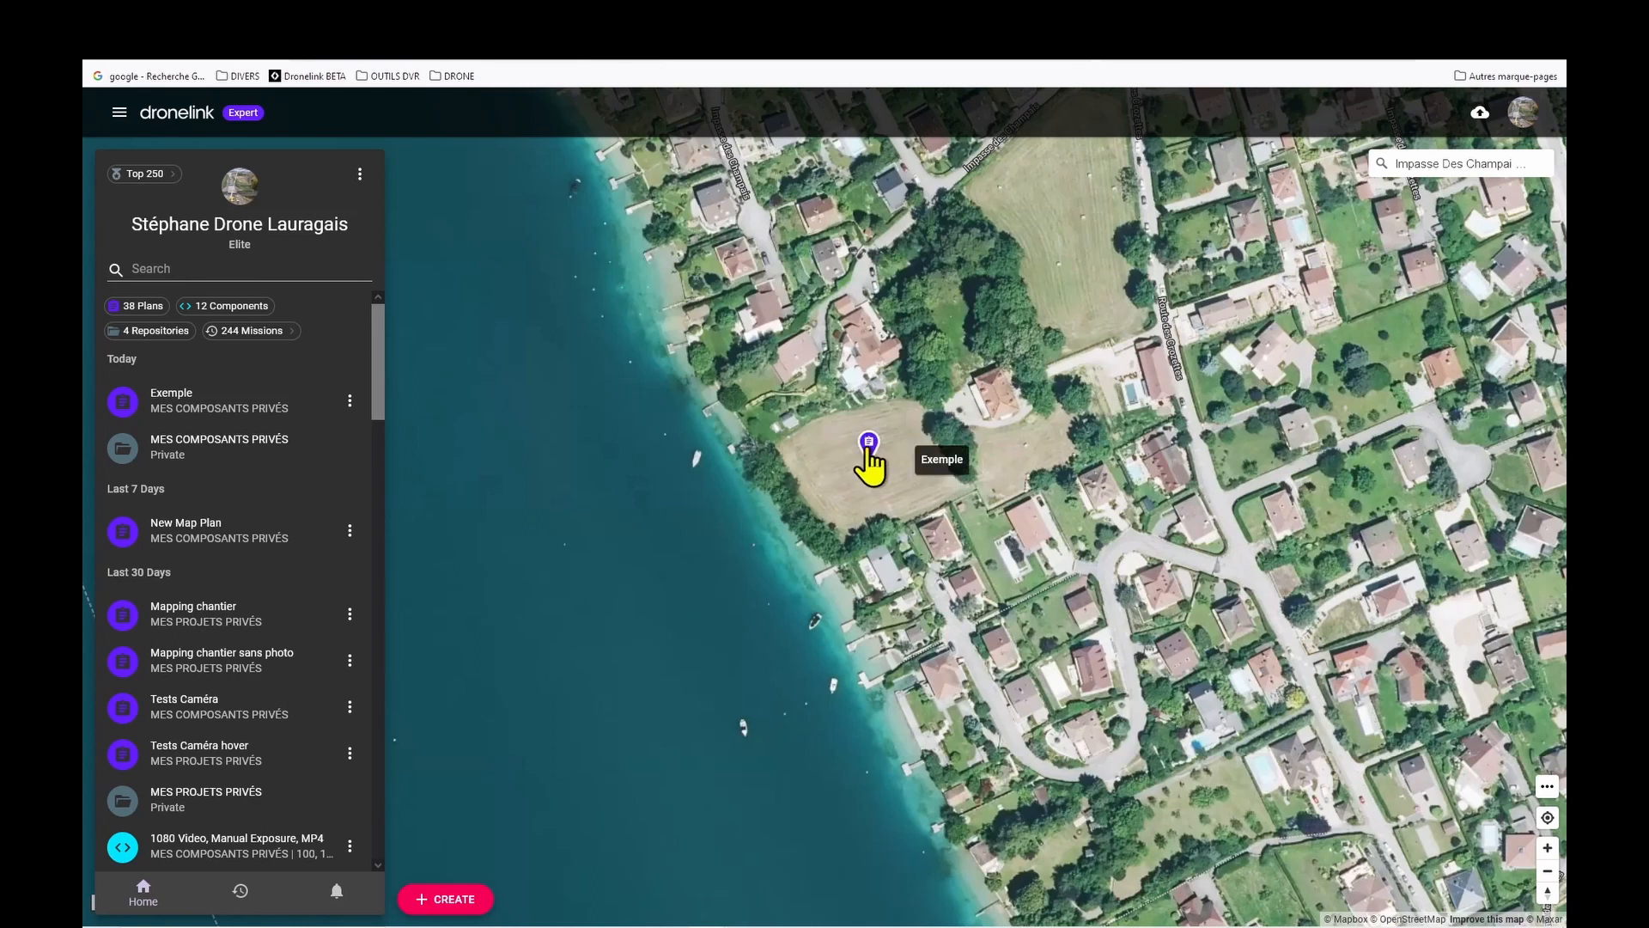
pyautogui.moveTo(867, 449); pyautogui.dragTo(871, 454)
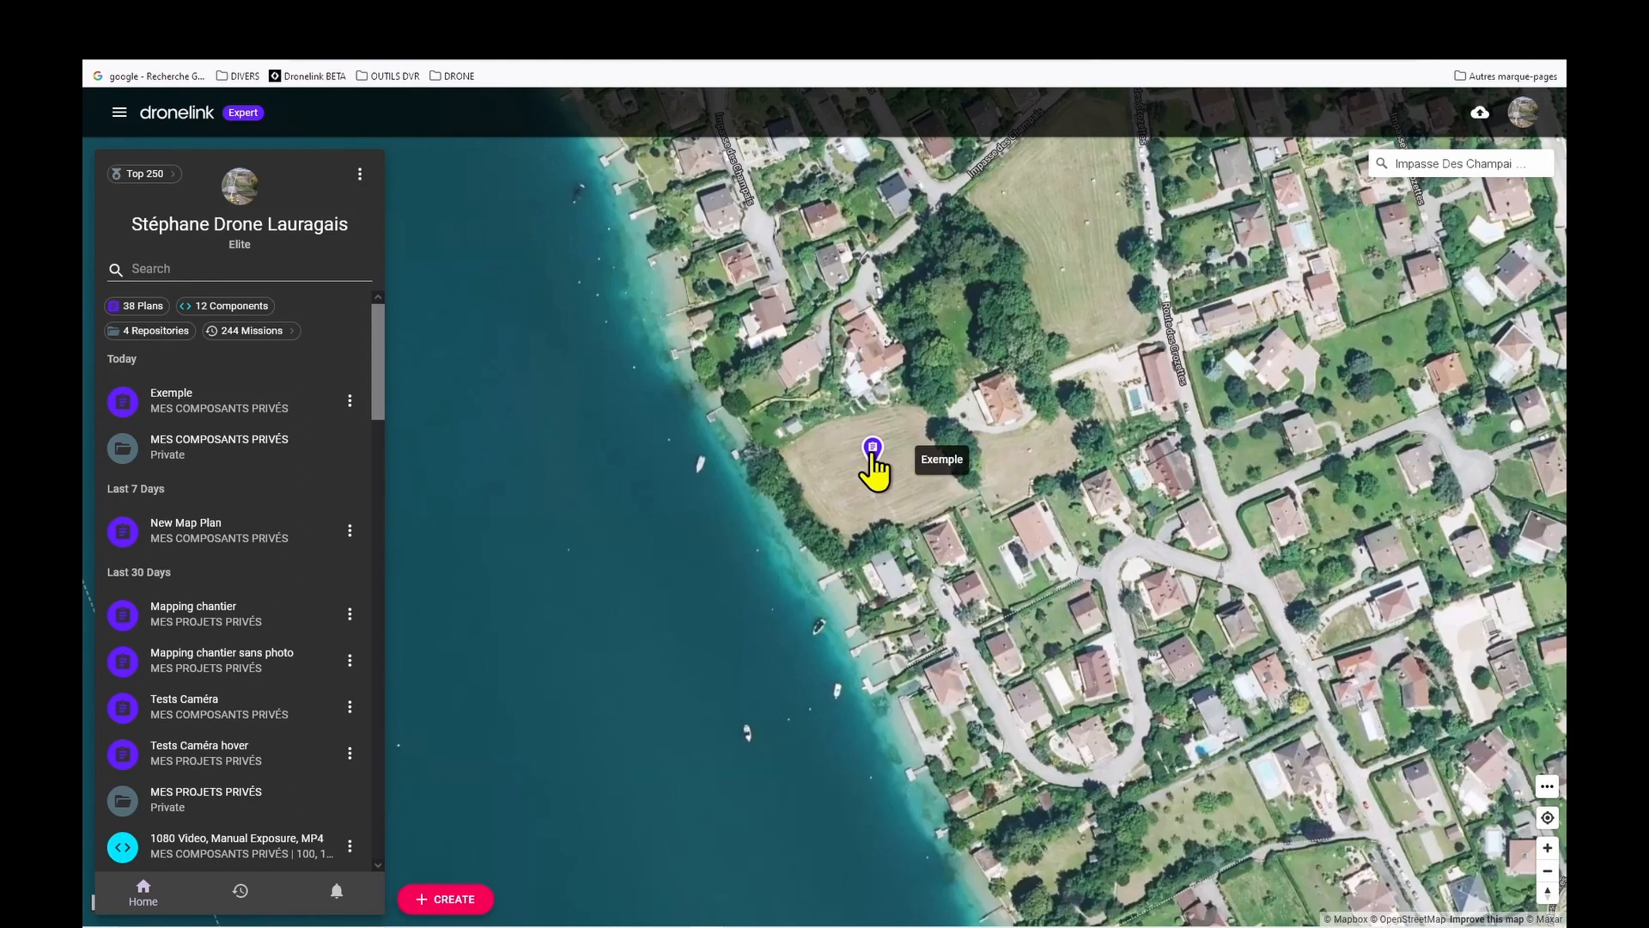
# - Create a blank plan with its takeoff location in the middle of the lakeside field
pyautogui.click(446, 901)
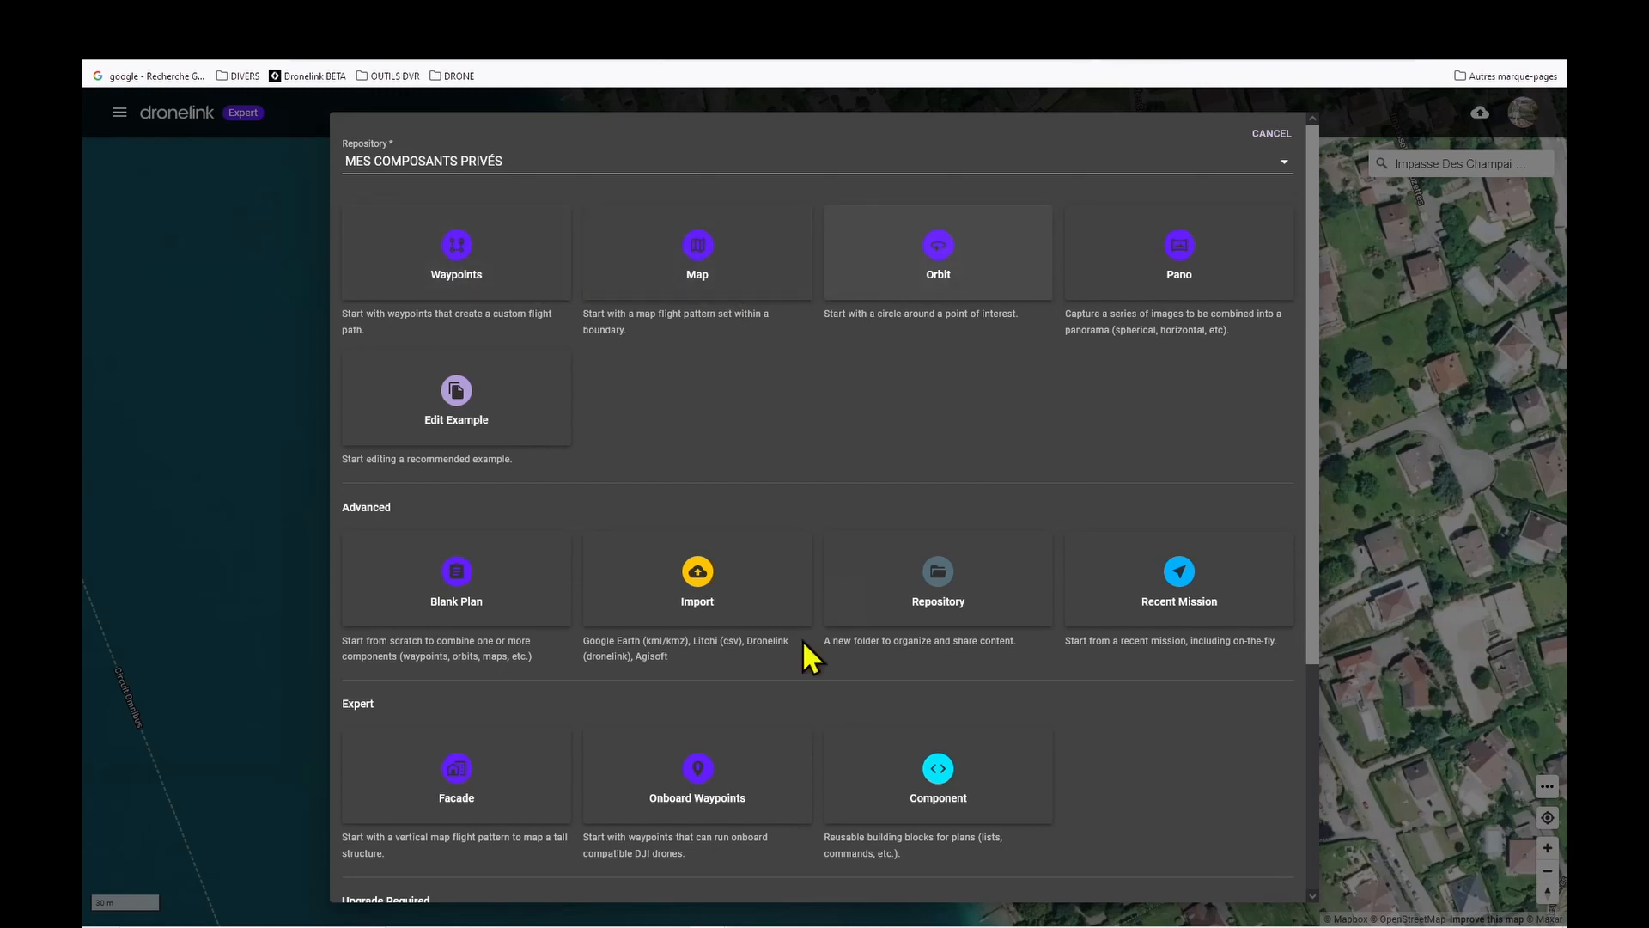
pyautogui.click(465, 590)
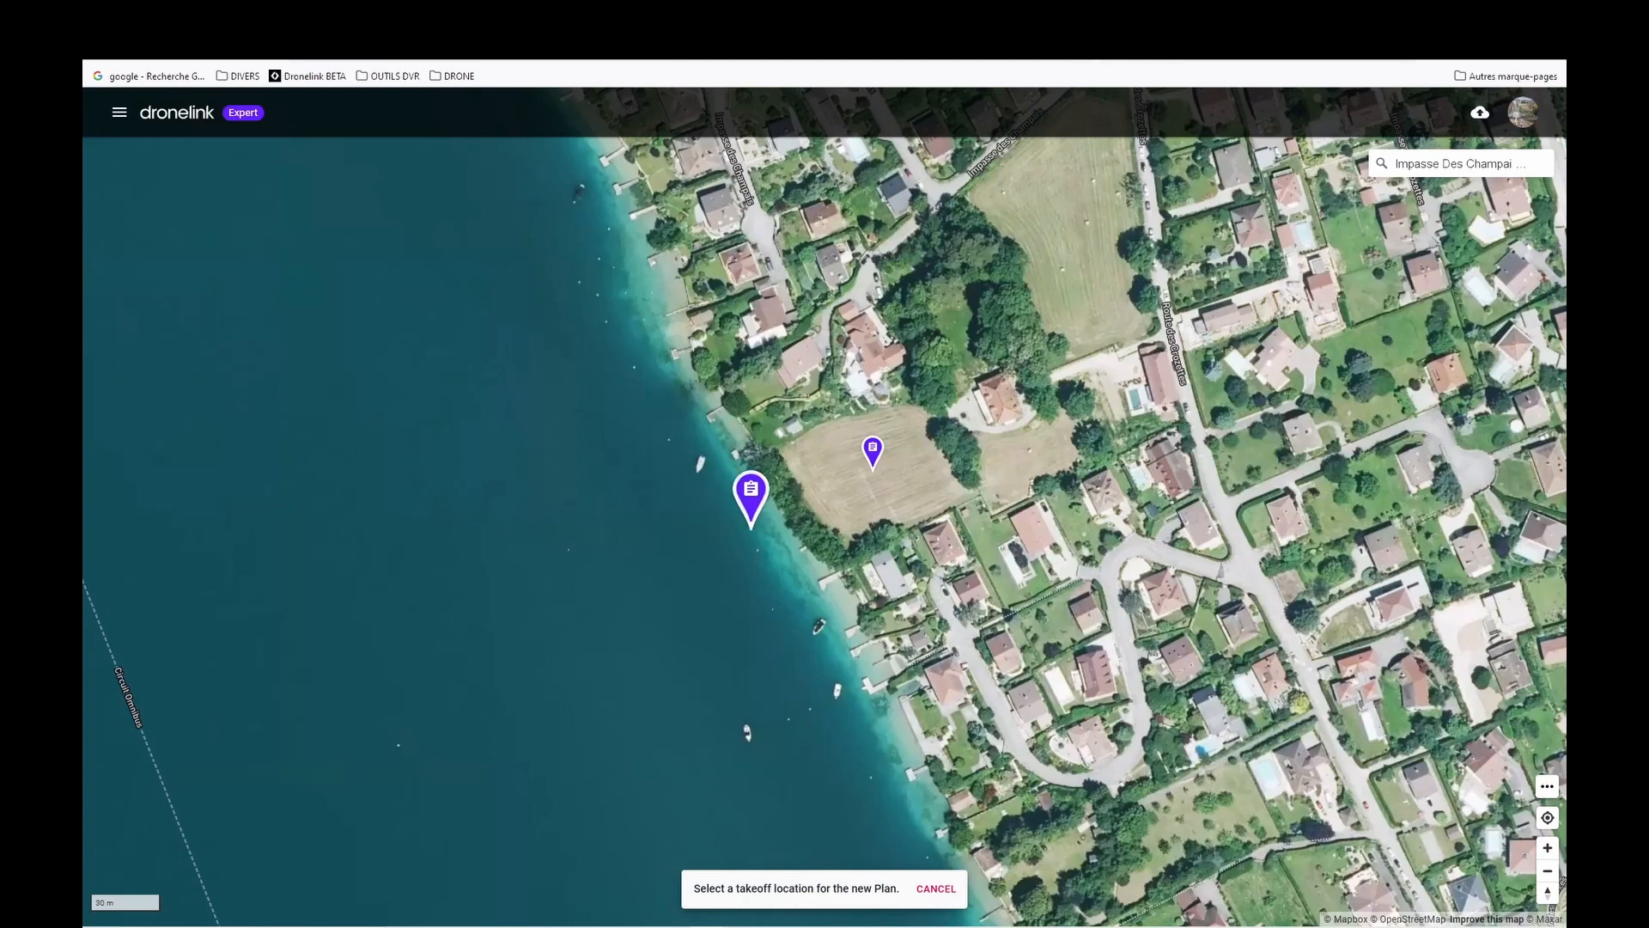
pyautogui.click(871, 469)
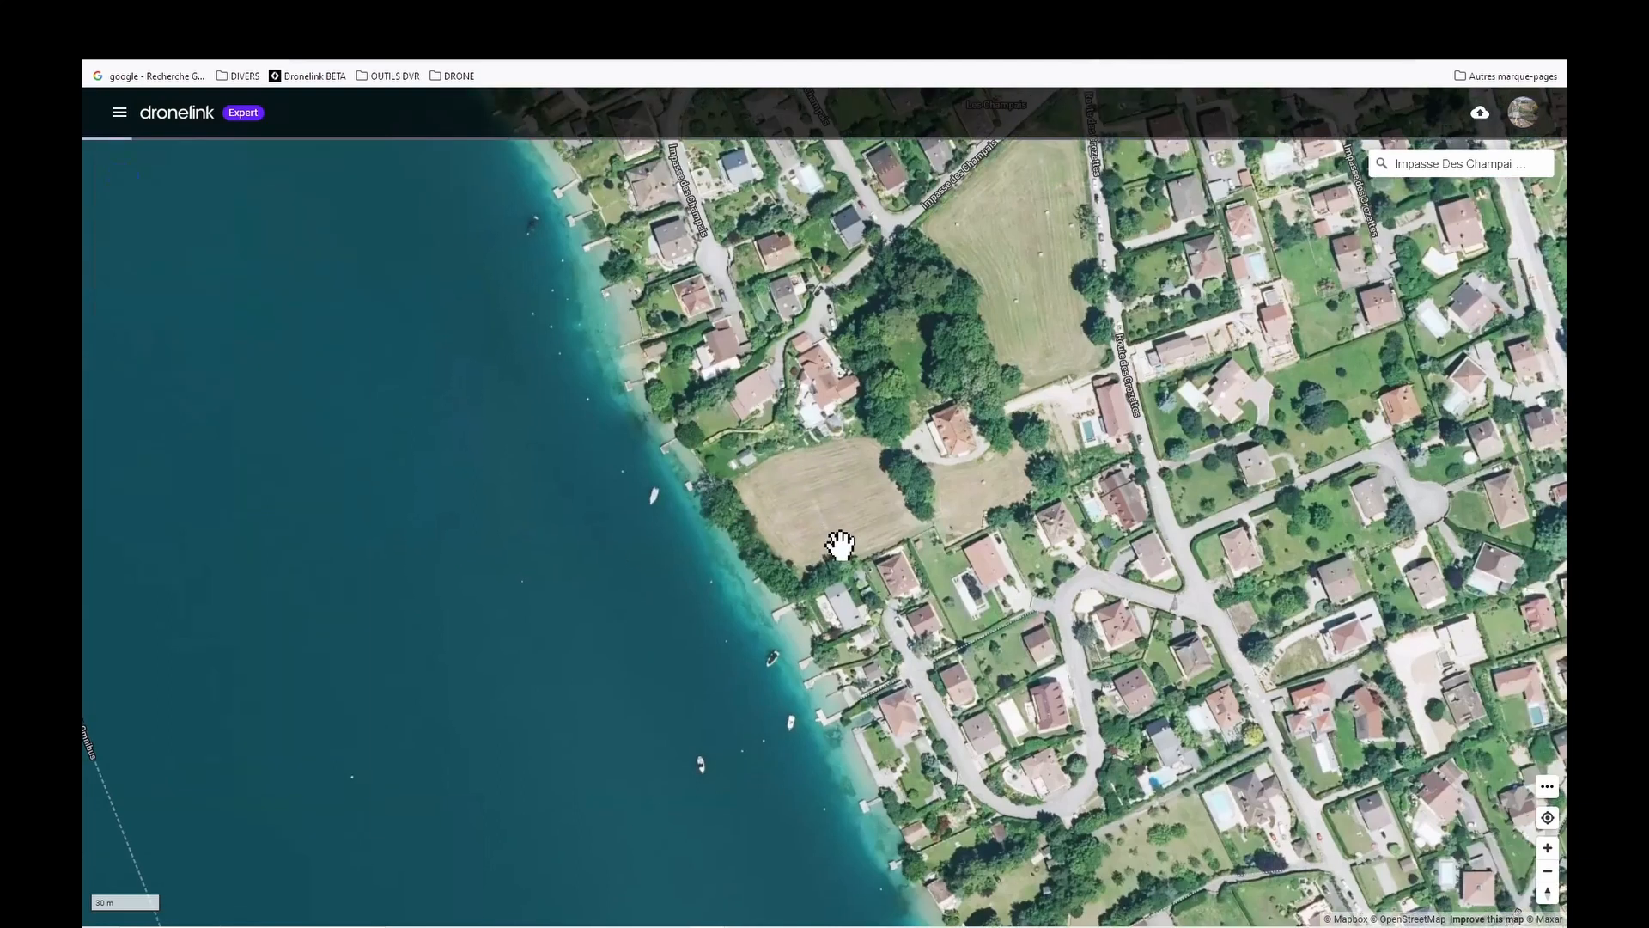
pyautogui.moveTo(863, 512); pyautogui.dragTo(936, 488)
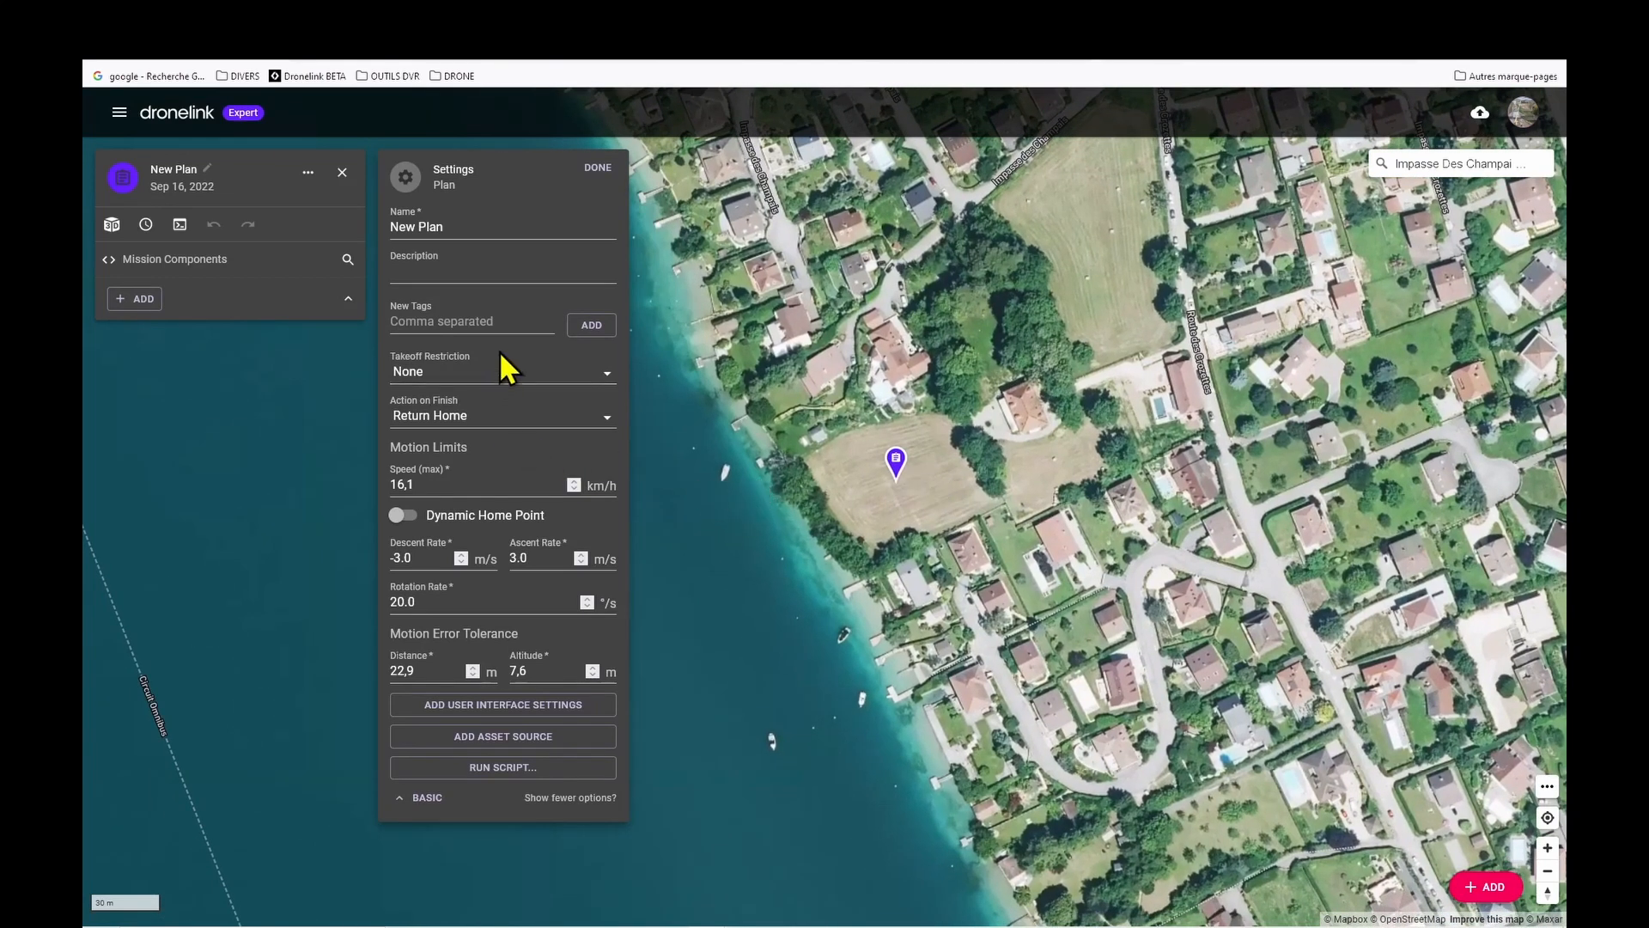
# - Name the plan "vEYRIER" and enter EXEMPLE as its description
pyautogui.moveTo(455, 226); pyautogui.dragTo(393, 244)
pyautogui.write('vEYRIER')
pyautogui.click(393, 227)
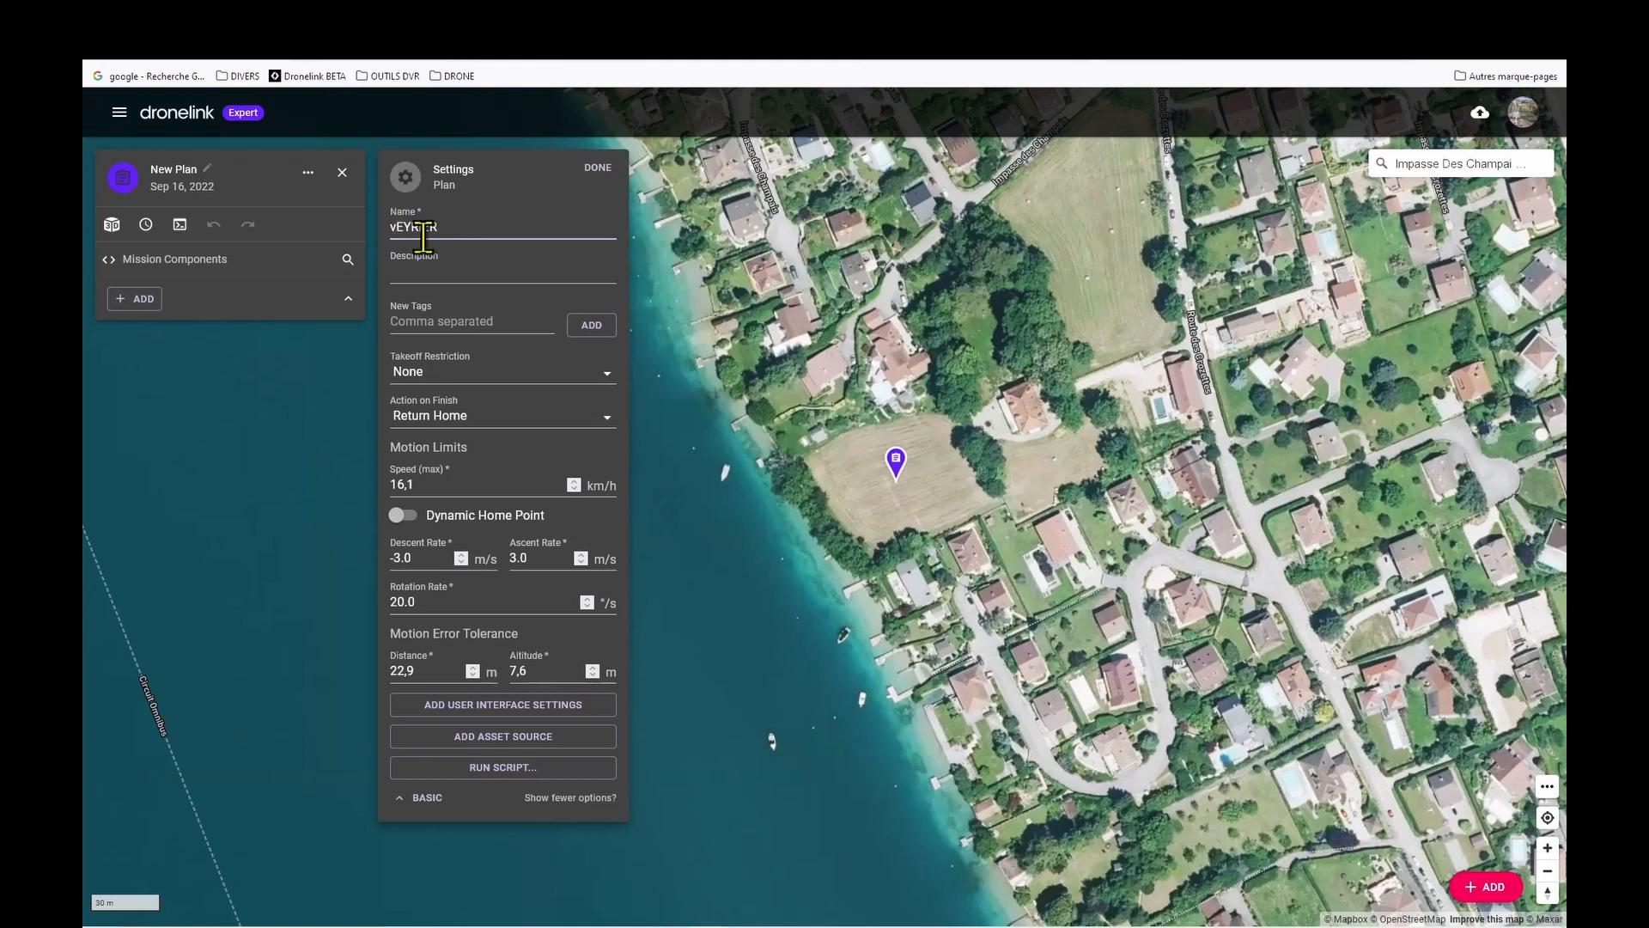
pyautogui.click(438, 279)
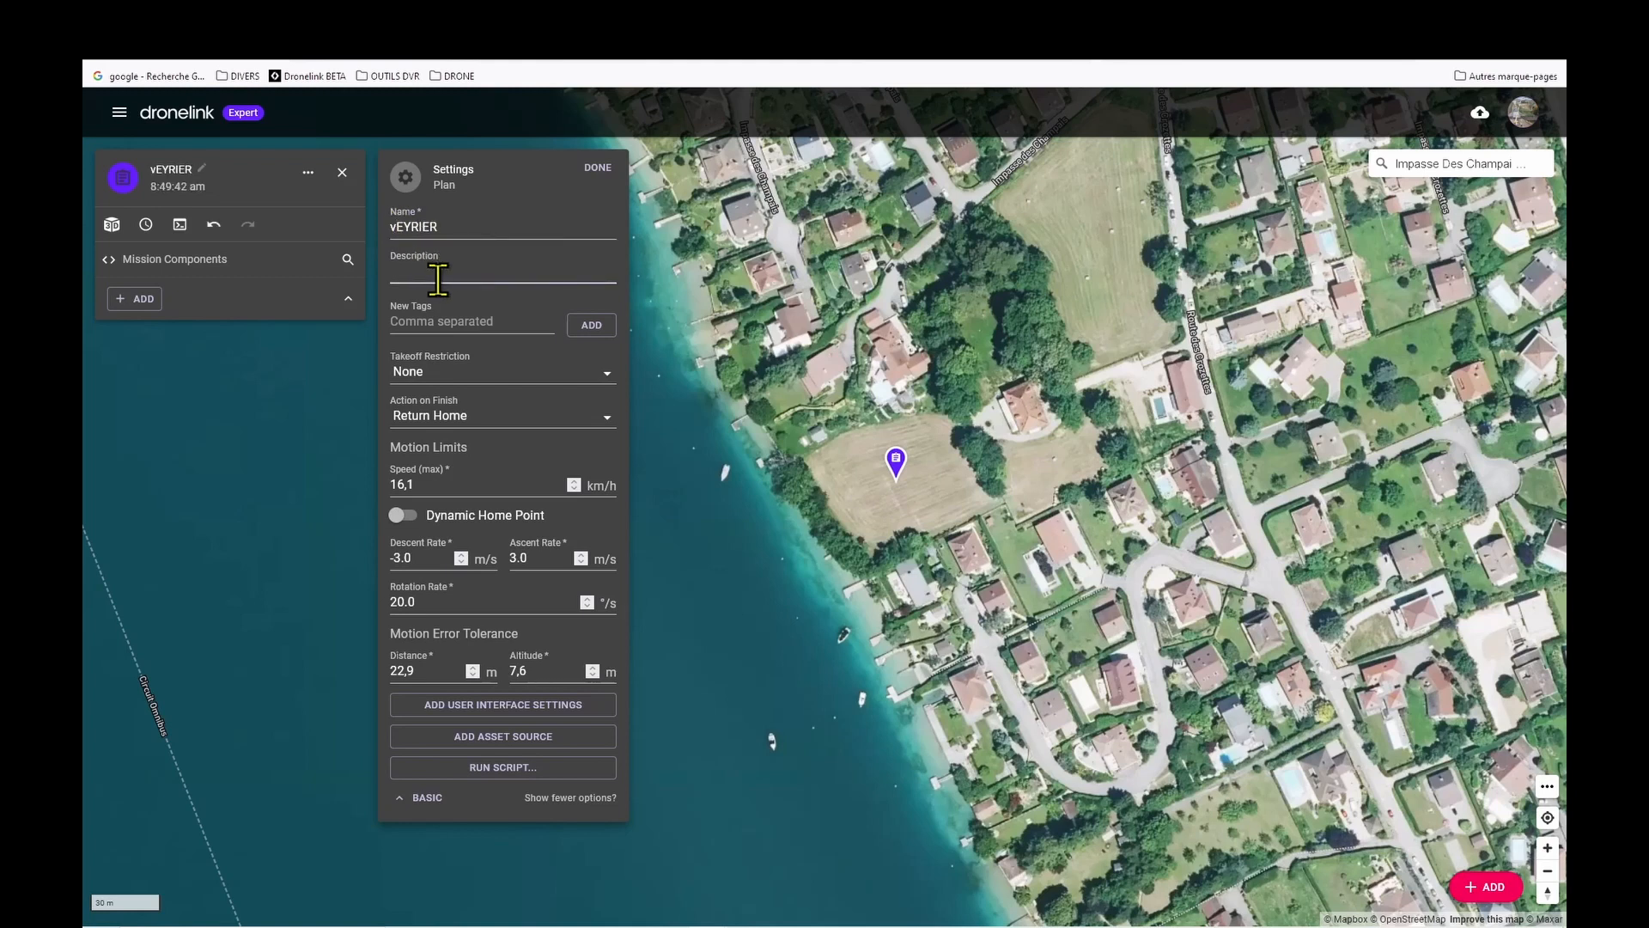
pyautogui.write('eXEMPL')
pyautogui.doubleClick(438, 279)
pyautogui.click(438, 279)
pyautogui.press('Home')
pyautogui.press('Delete')
pyautogui.write('E')
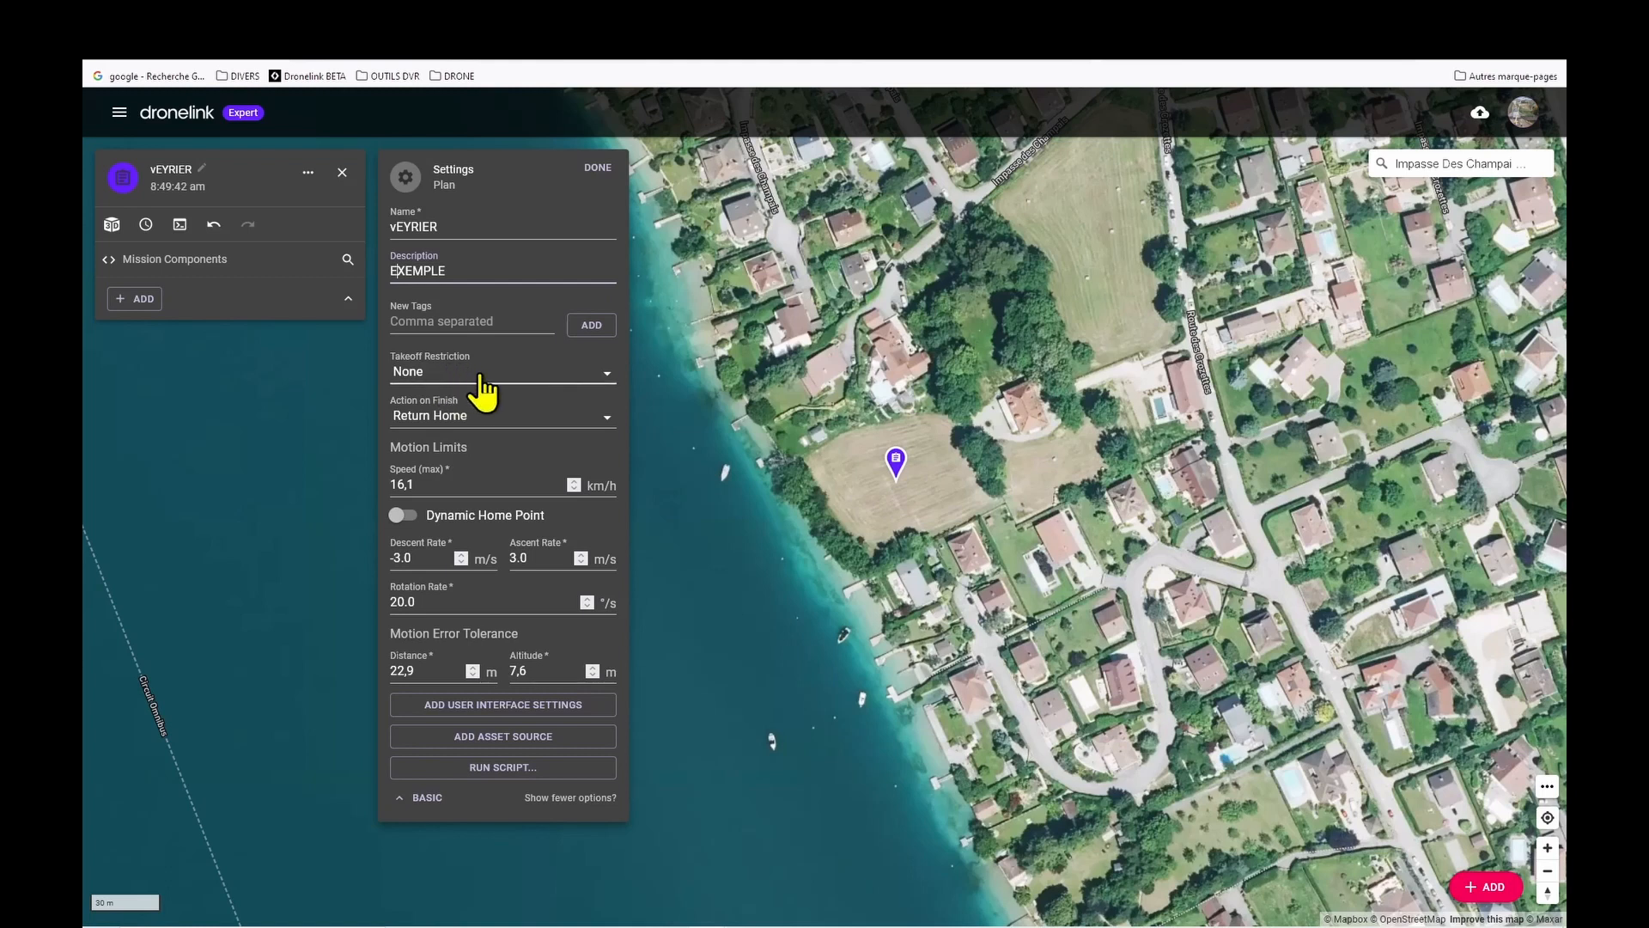
# - Check the plan's takeoff restriction options, and switch the action on finish to None and back to Return Home
pyautogui.click(601, 378)
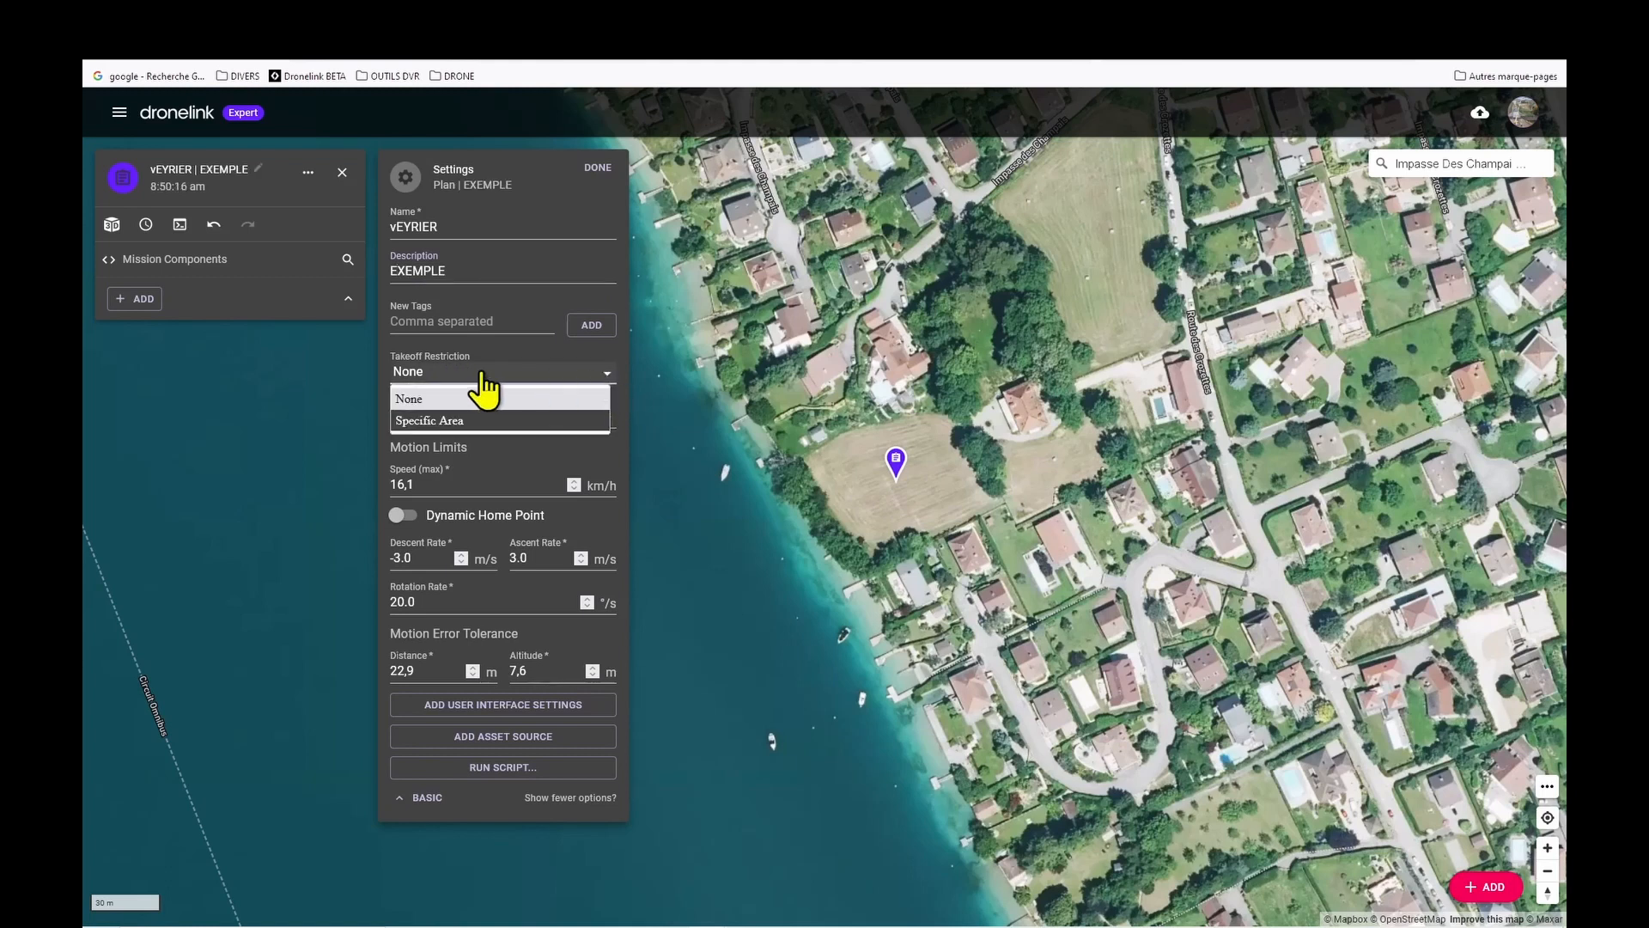
pyautogui.click(426, 397)
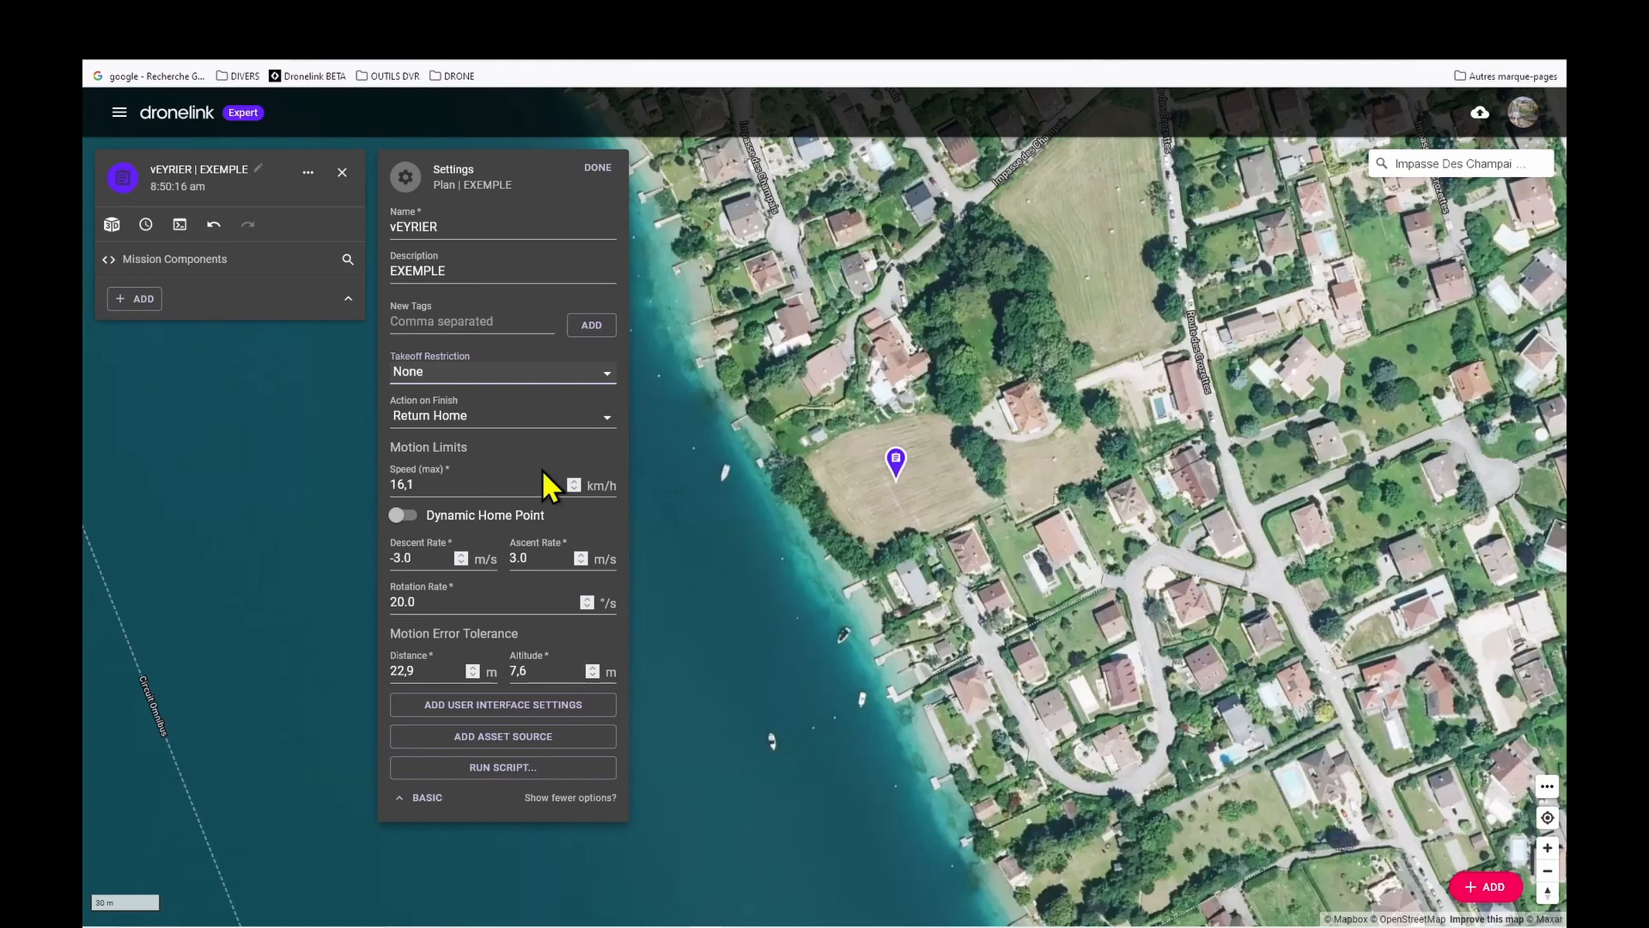
pyautogui.click(603, 419)
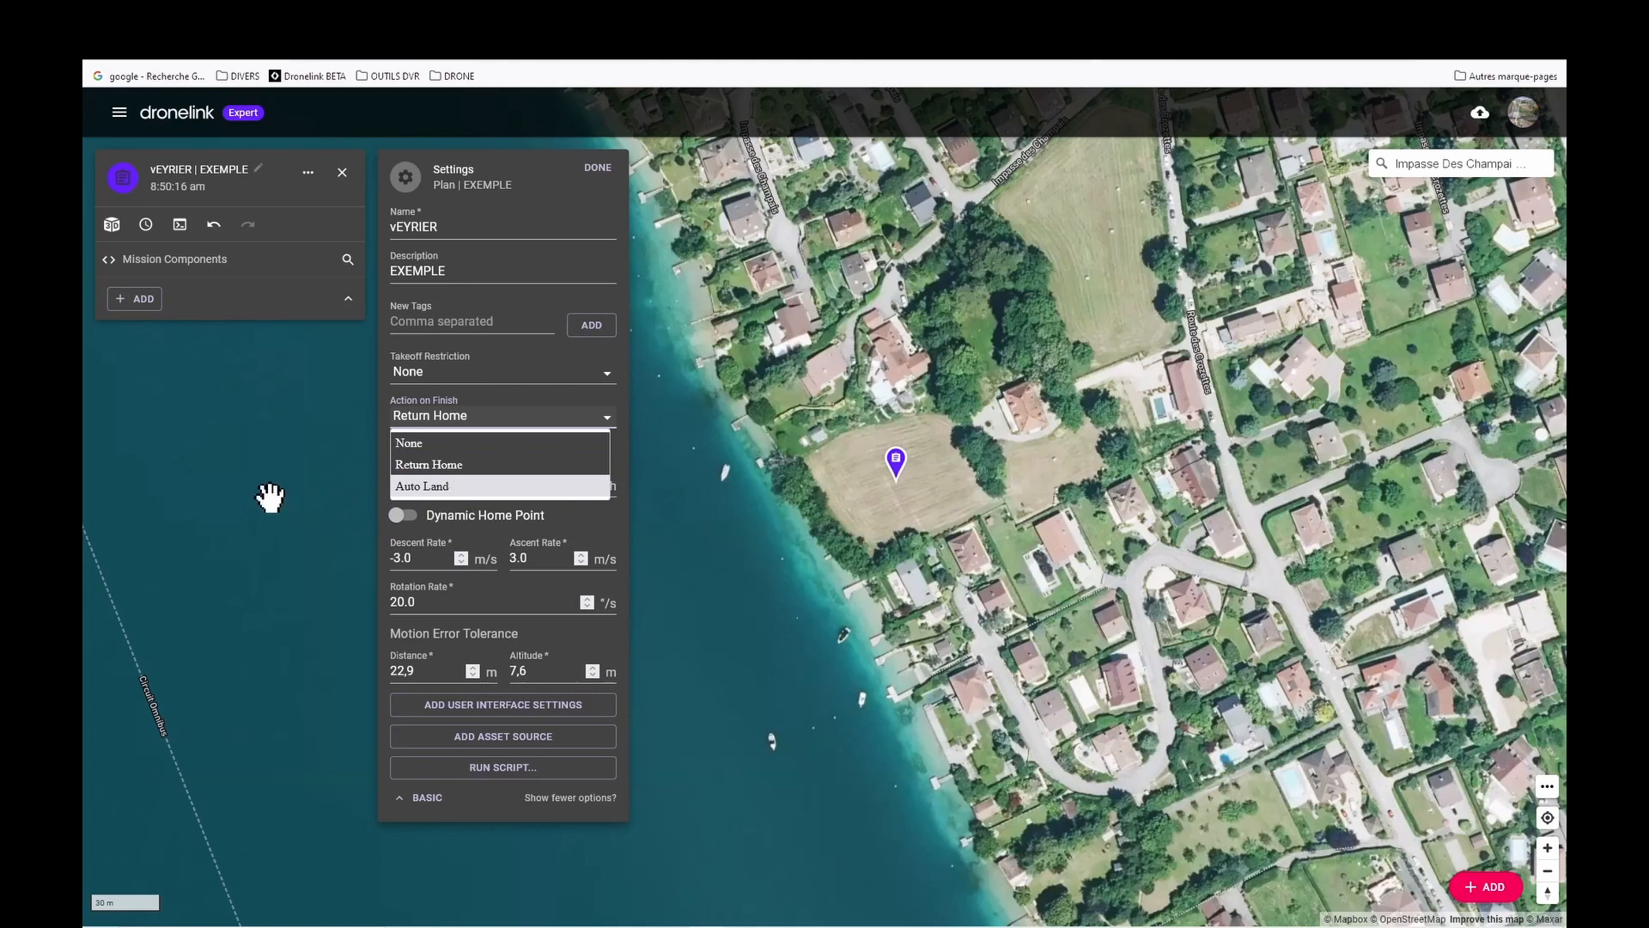
pyautogui.click(429, 444)
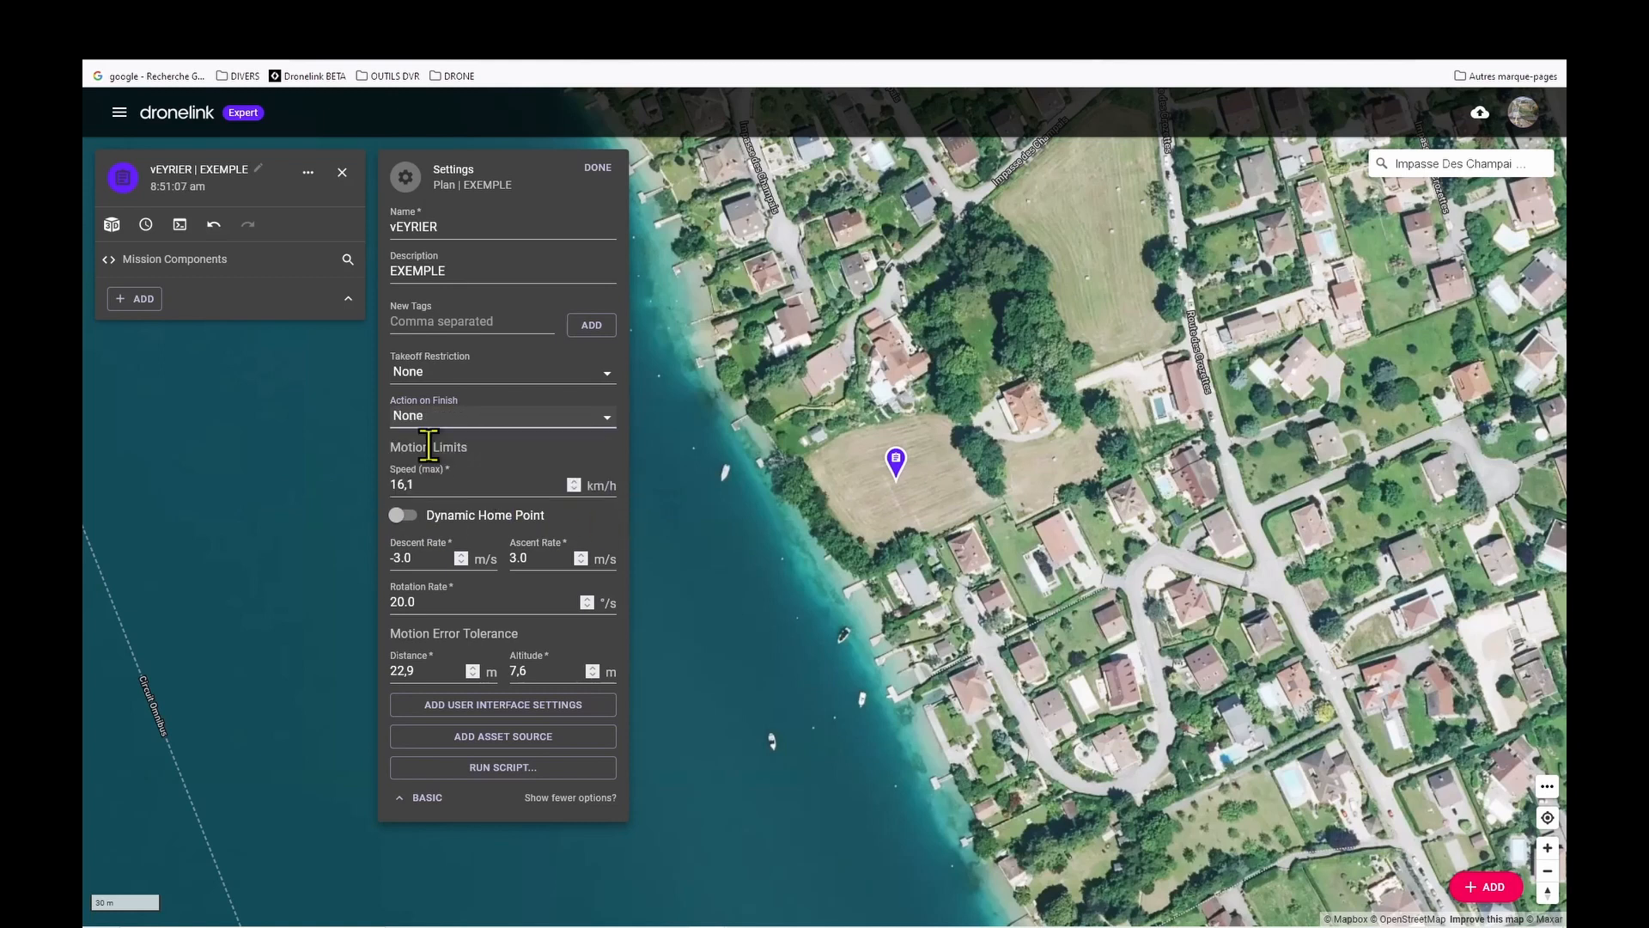
pyautogui.click(607, 419)
pyautogui.click(414, 474)
# - Set the plan's maximum speed to 25 km/h
pyautogui.click(457, 492)
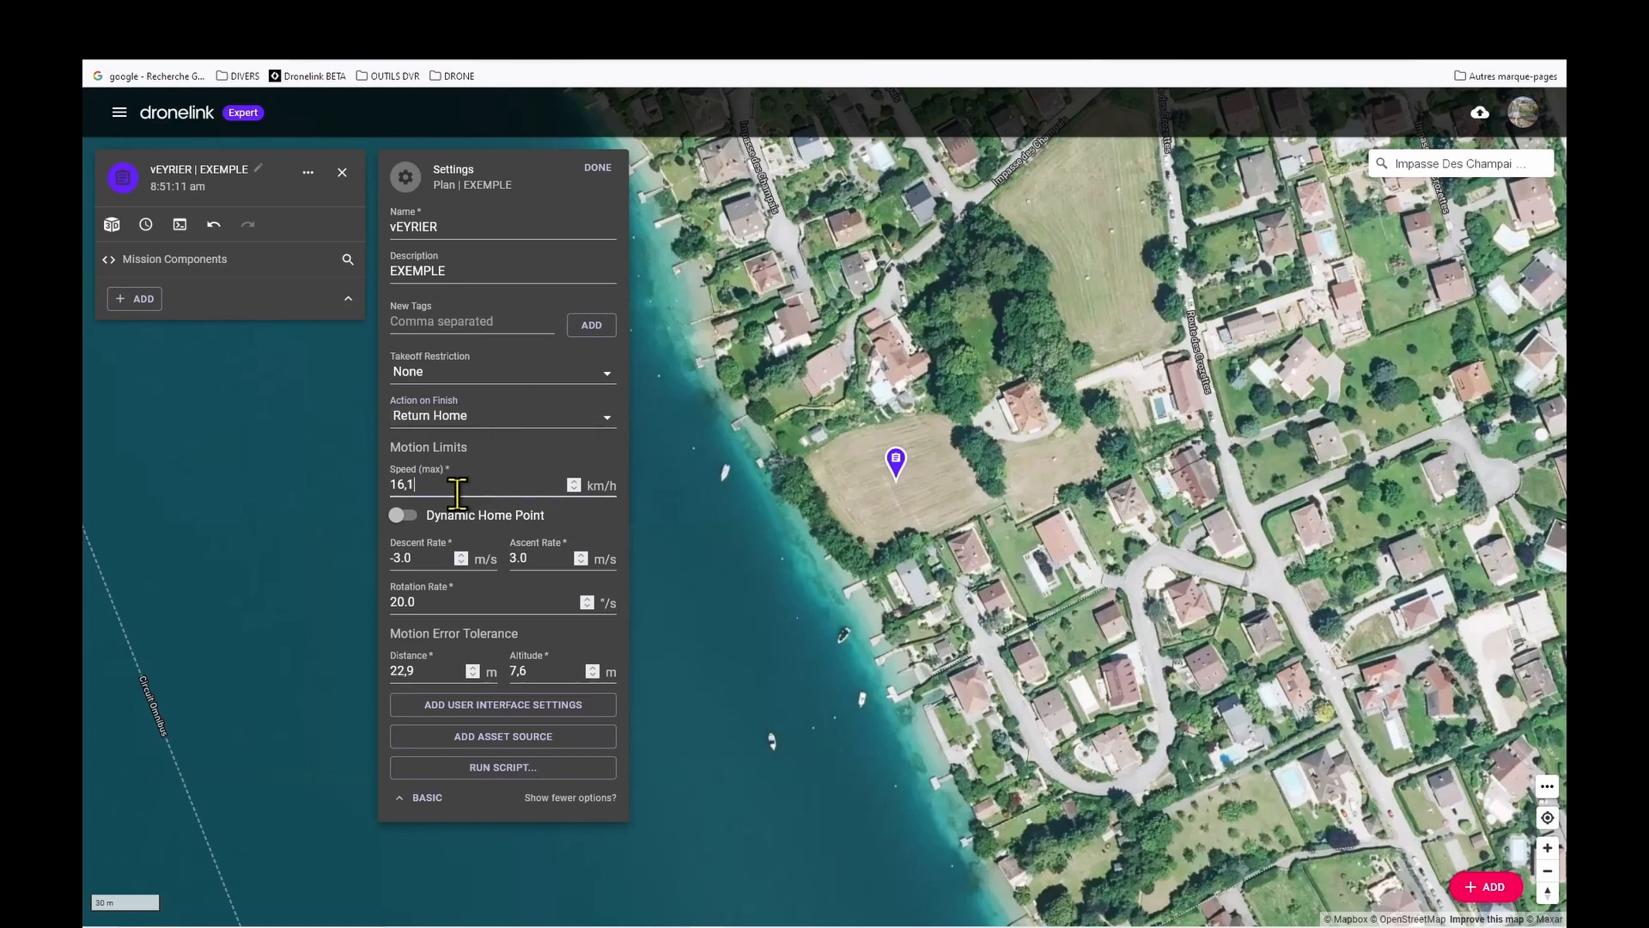
pyautogui.press('BackSpace')
pyautogui.press('BackSpace')
pyautogui.press('BackSpace')
pyautogui.press('BackSpace')
pyautogui.write('25')
pyautogui.click(302, 619)
# - Correct the plan's name to VEYRIER and close its settings
pyautogui.click(398, 227)
pyautogui.press('BackSpace')
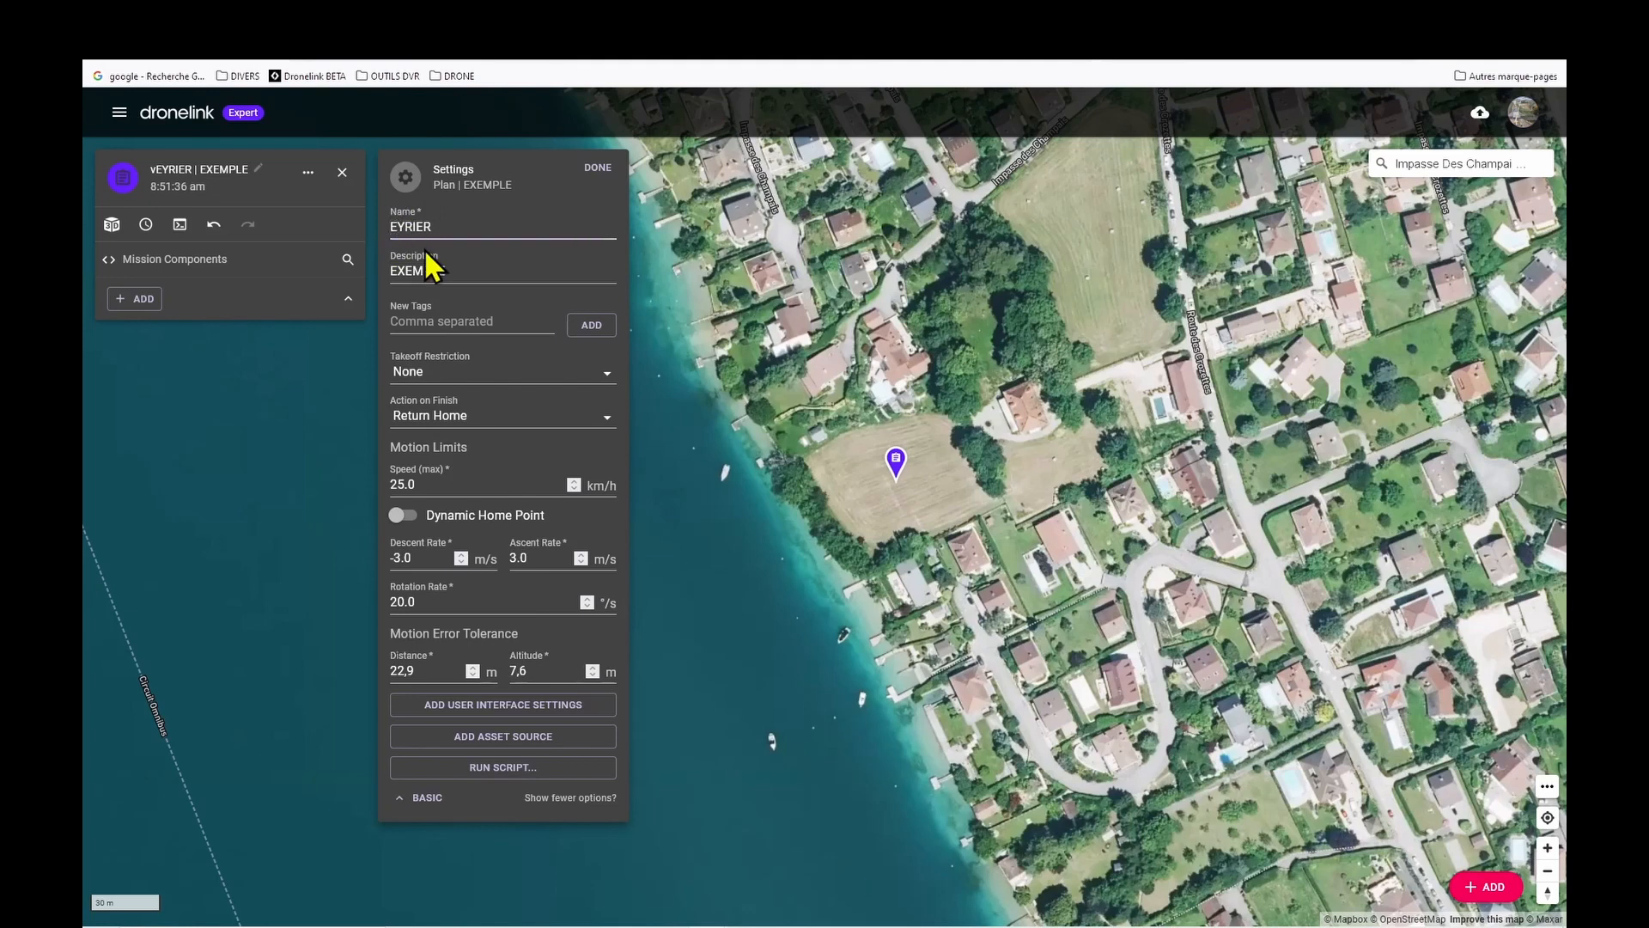
pyautogui.write('V')
pyautogui.click(599, 172)
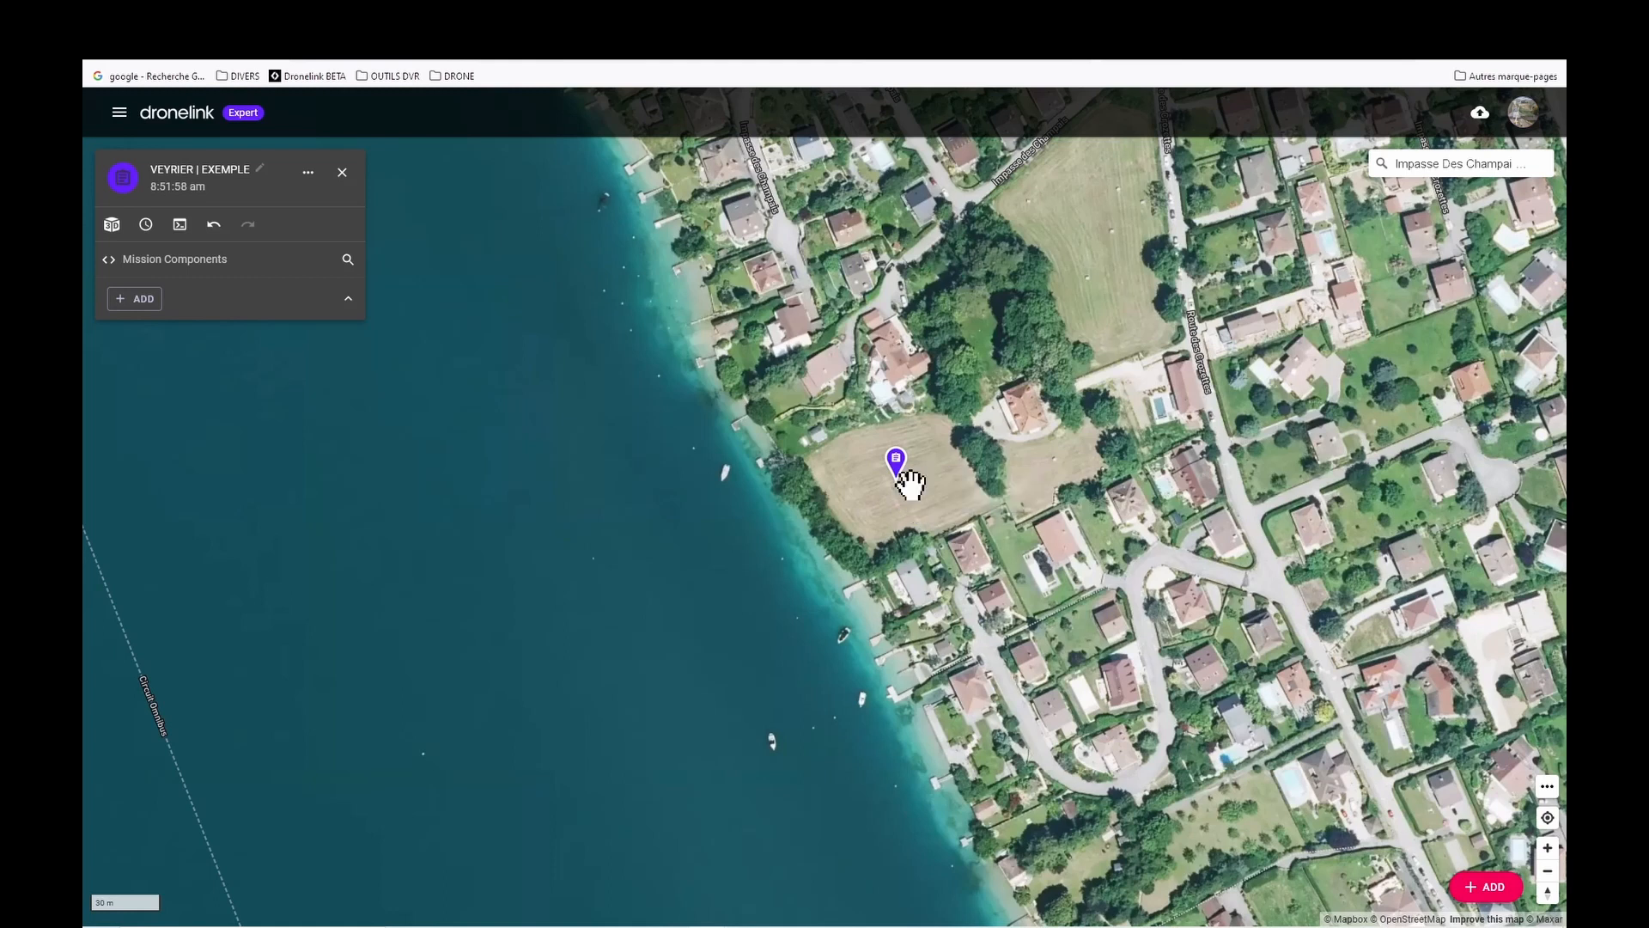
# - Add an Orbit over the lakeside field and adjust its centre to latitude 45.875776, longitude 6.177412
pyautogui.click(135, 301)
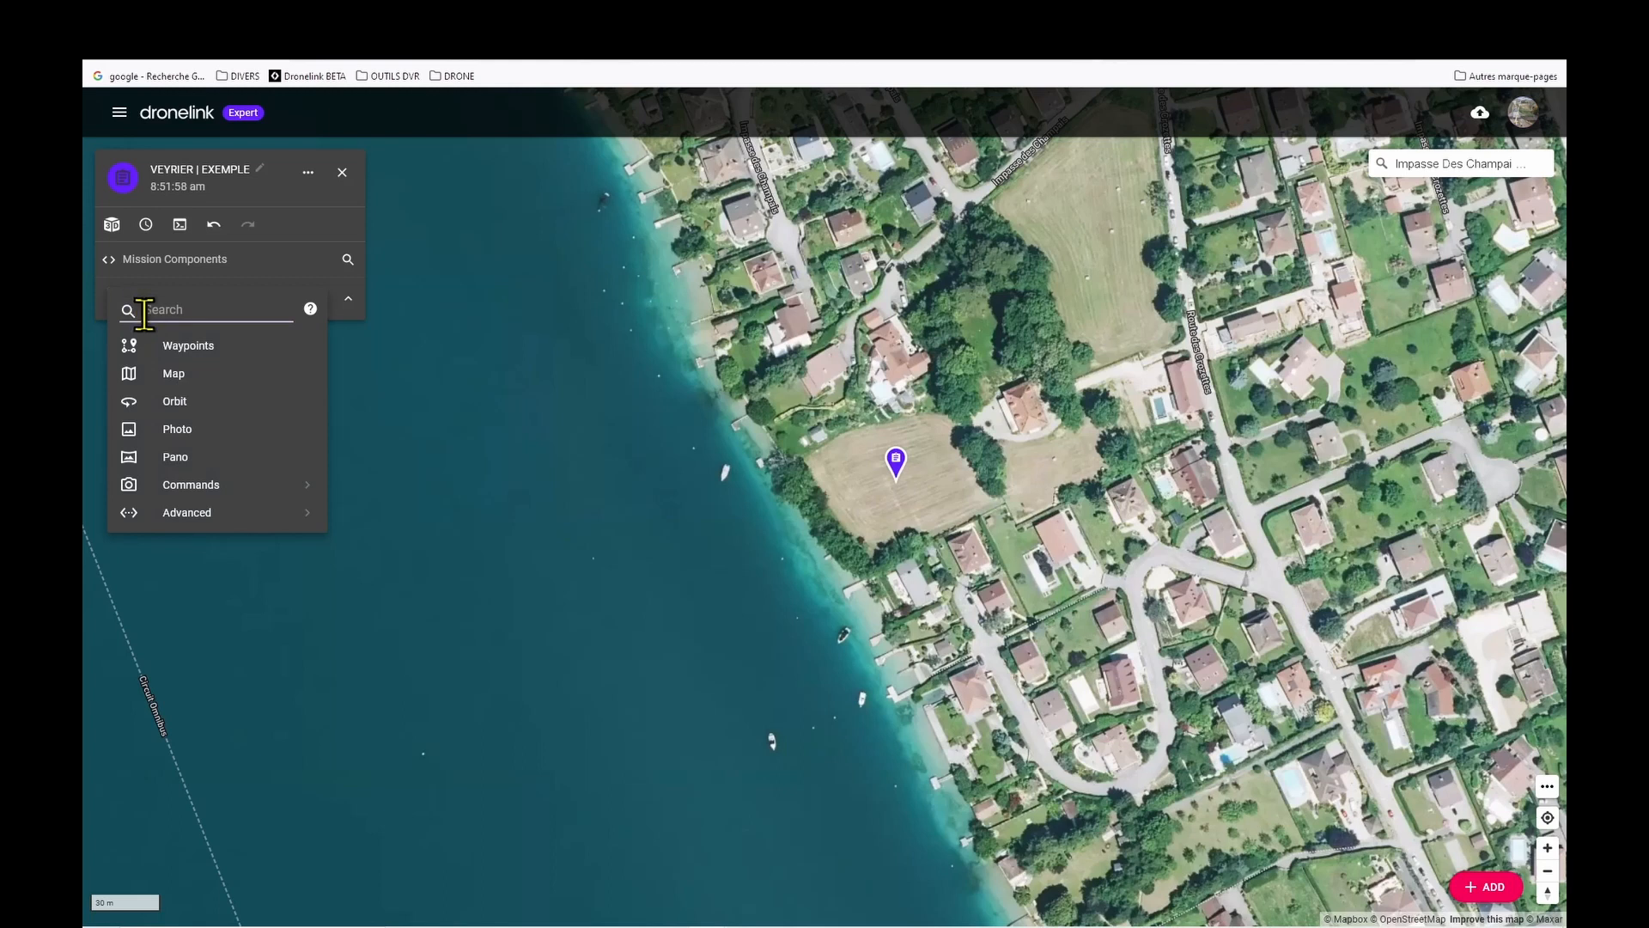
pyautogui.click(180, 402)
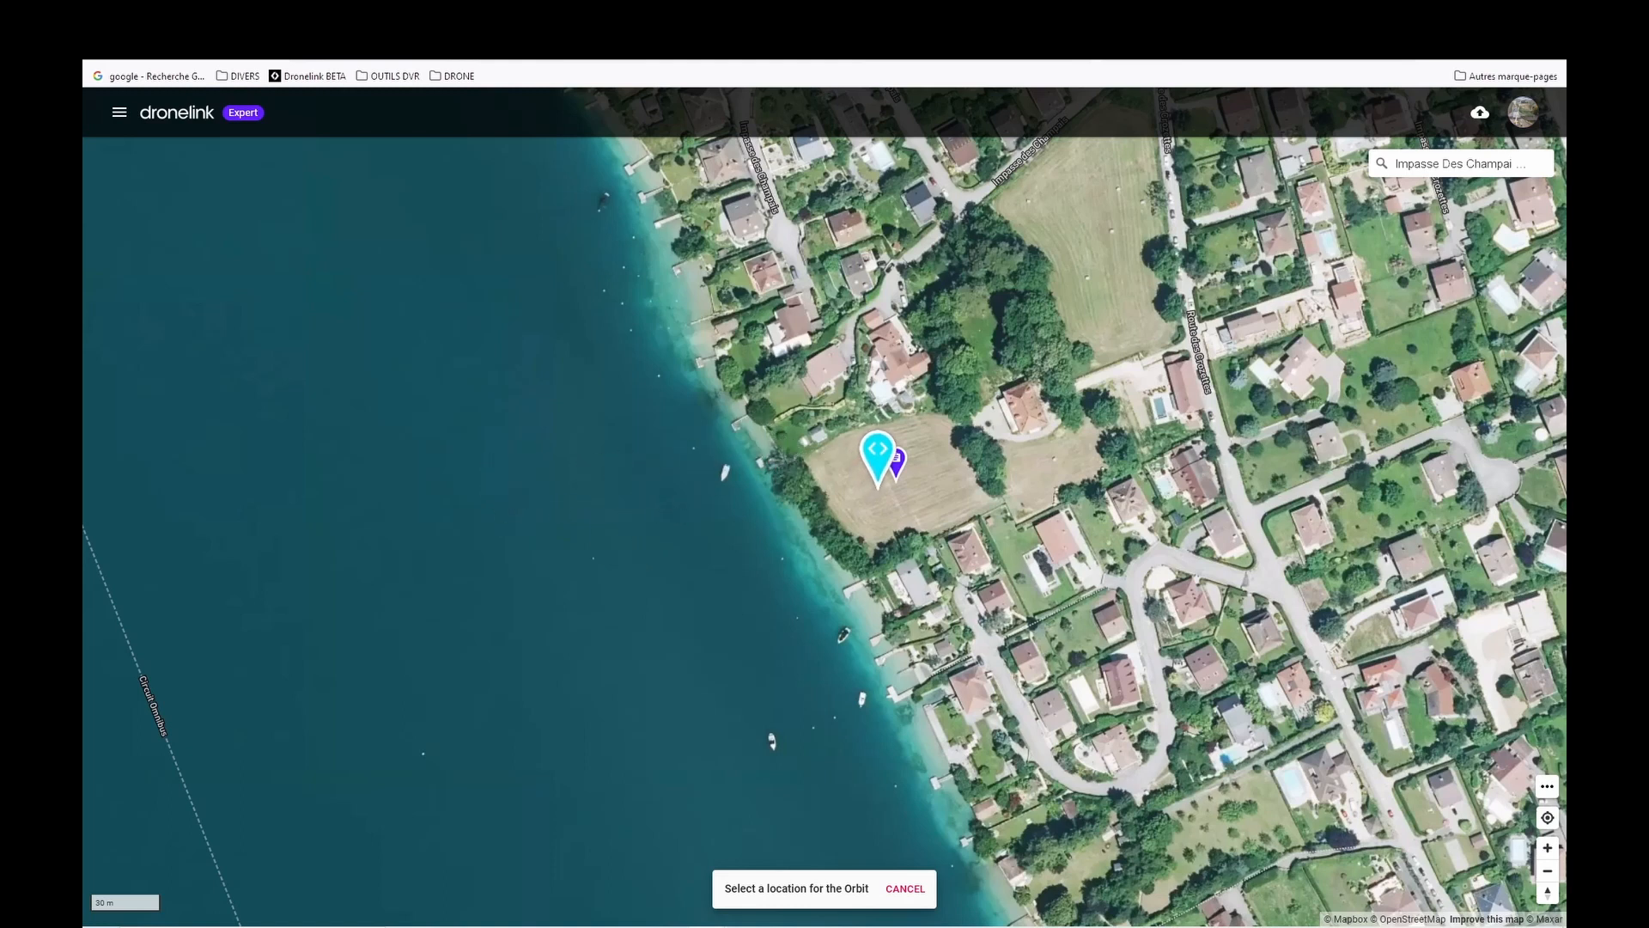
pyautogui.click(877, 486)
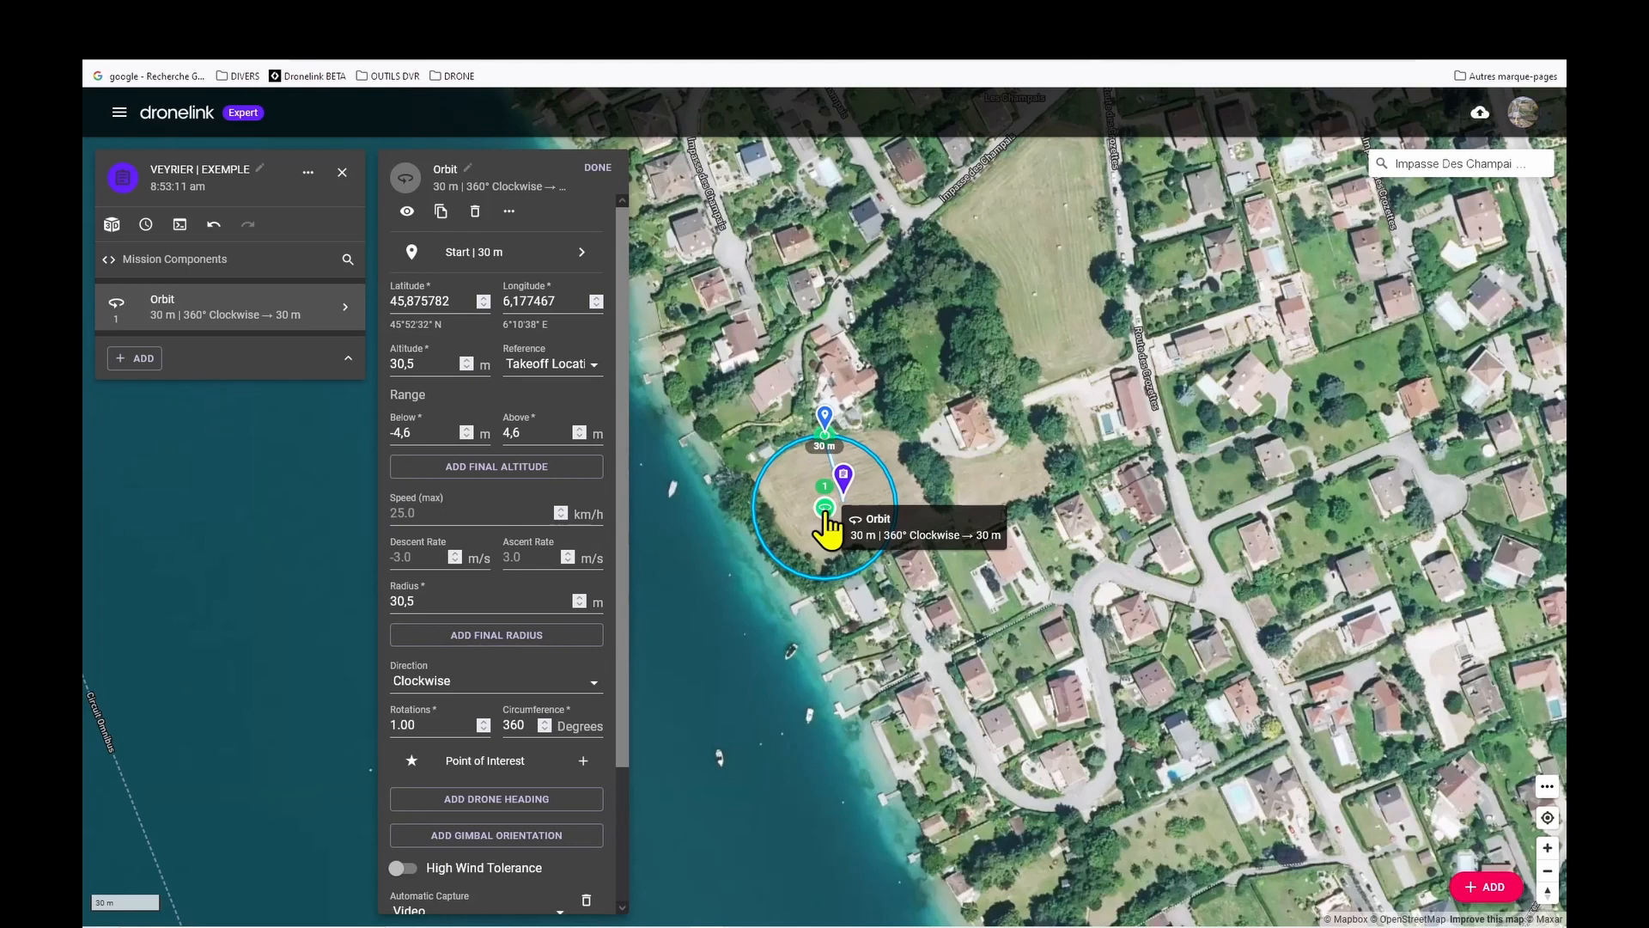
pyautogui.moveTo(825, 513)
pyautogui.mouseDown()
pyautogui.moveTo(890, 357)
pyautogui.moveTo(755, 560)
pyautogui.moveTo(801, 505)
pyautogui.moveTo(820, 515)
pyautogui.mouseUp()
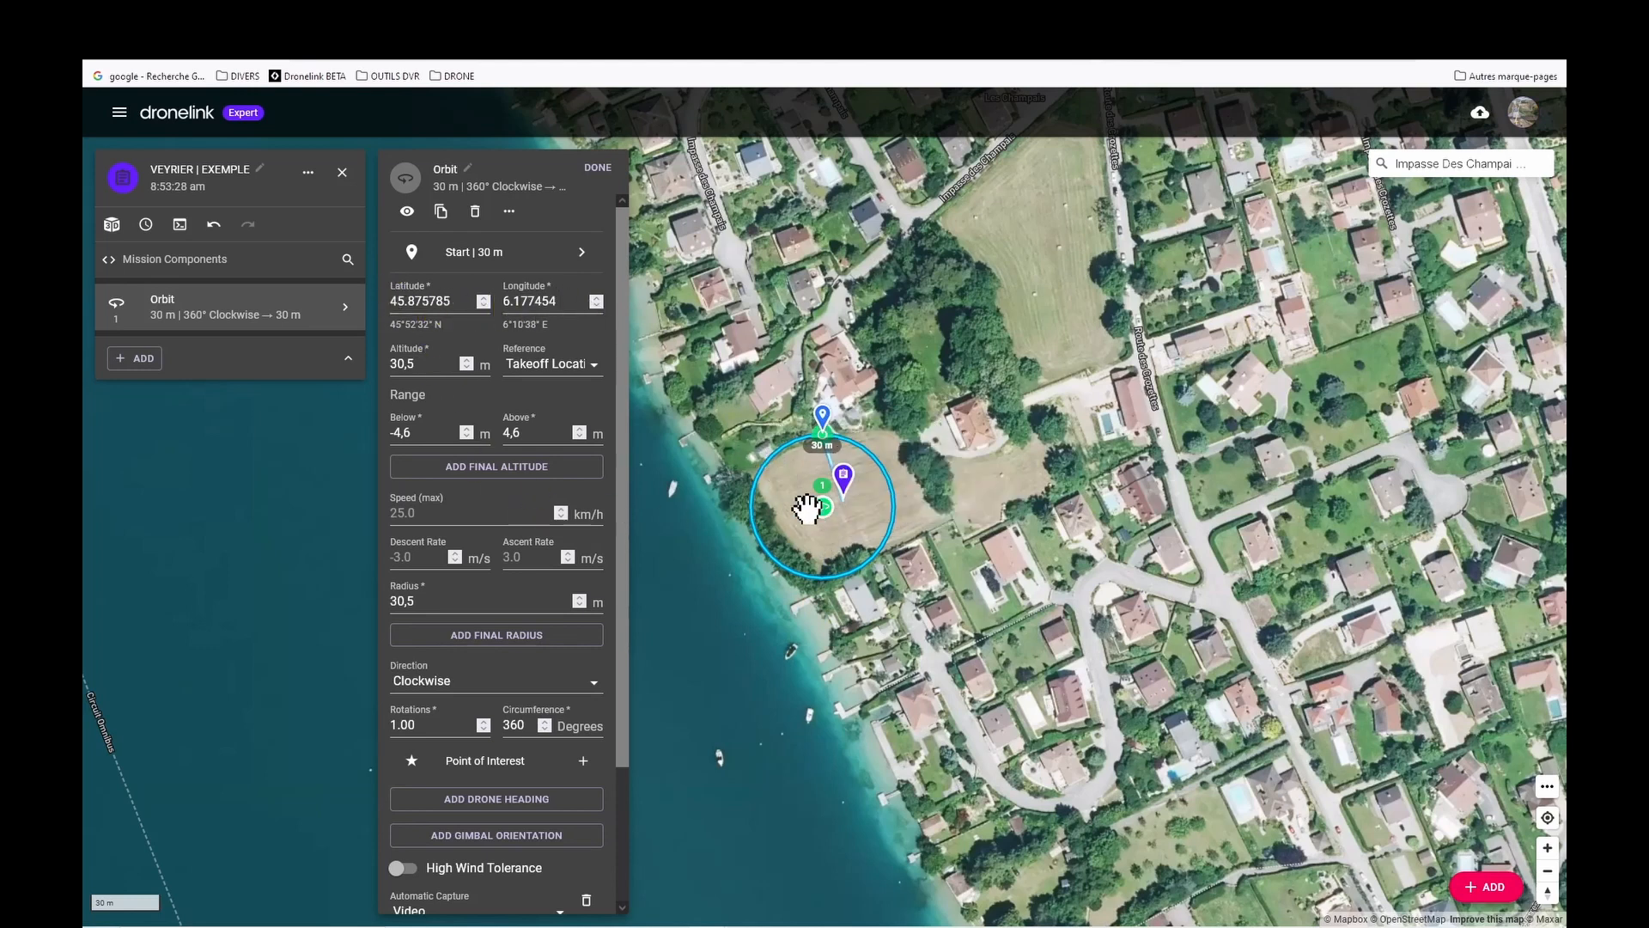
pyautogui.moveTo(822, 512); pyautogui.dragTo(814, 508)
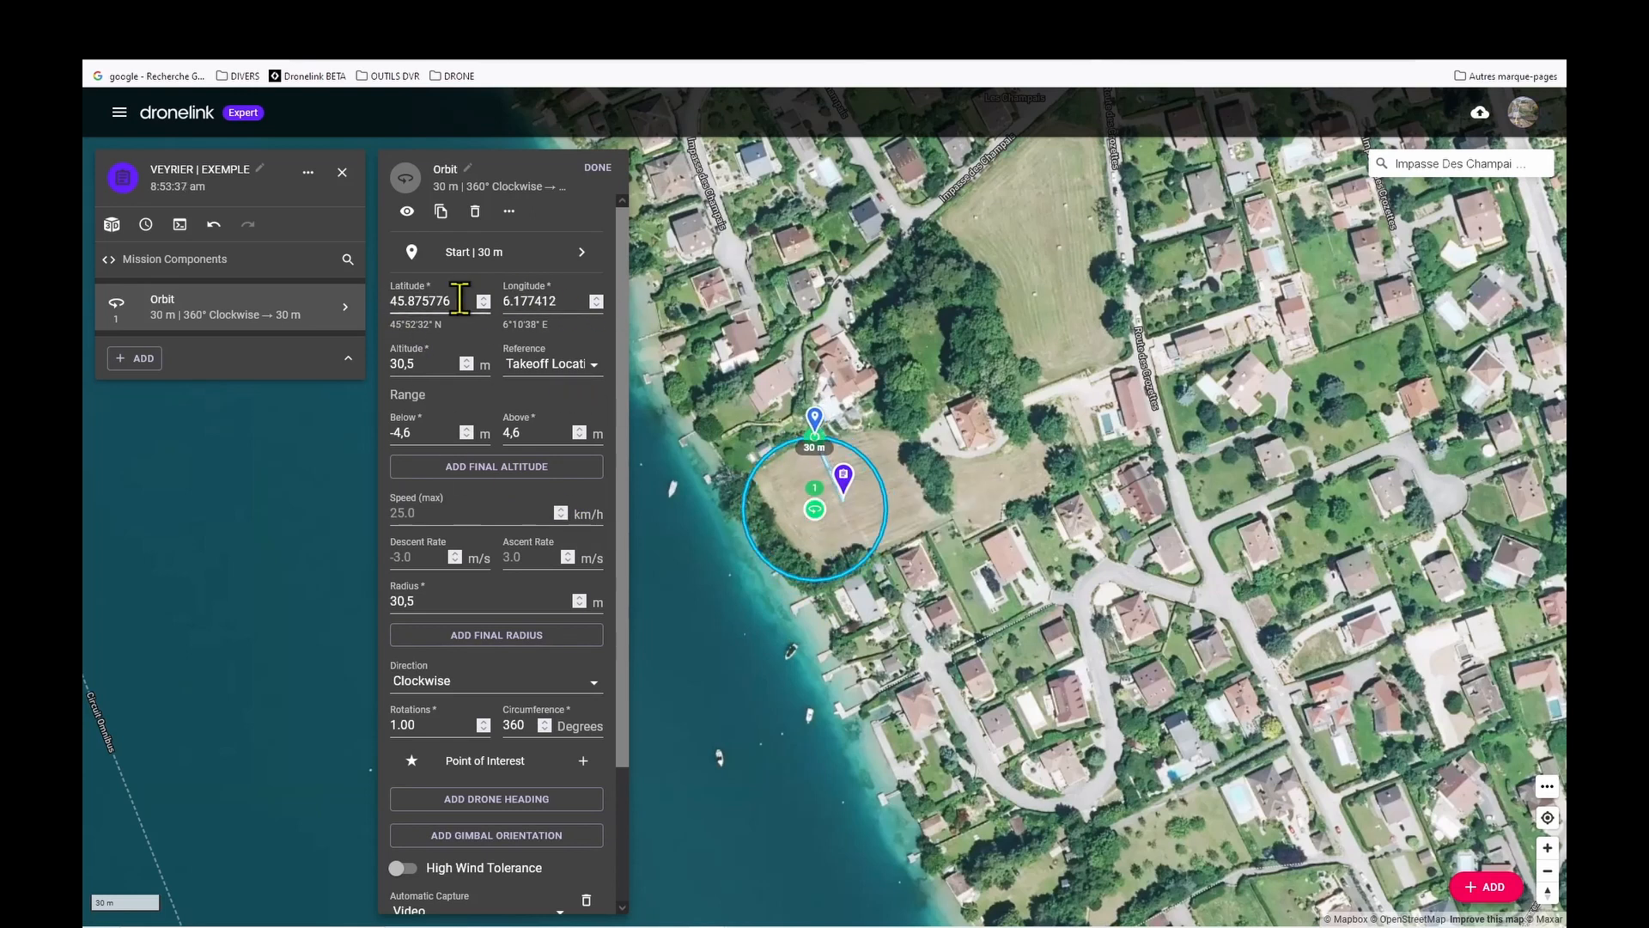
# - Set the orbit's altitude to 50 m with the takeoff location as its reference
pyautogui.click(531, 300)
pyautogui.click(423, 362)
pyautogui.moveTo(424, 363); pyautogui.dragTo(381, 368)
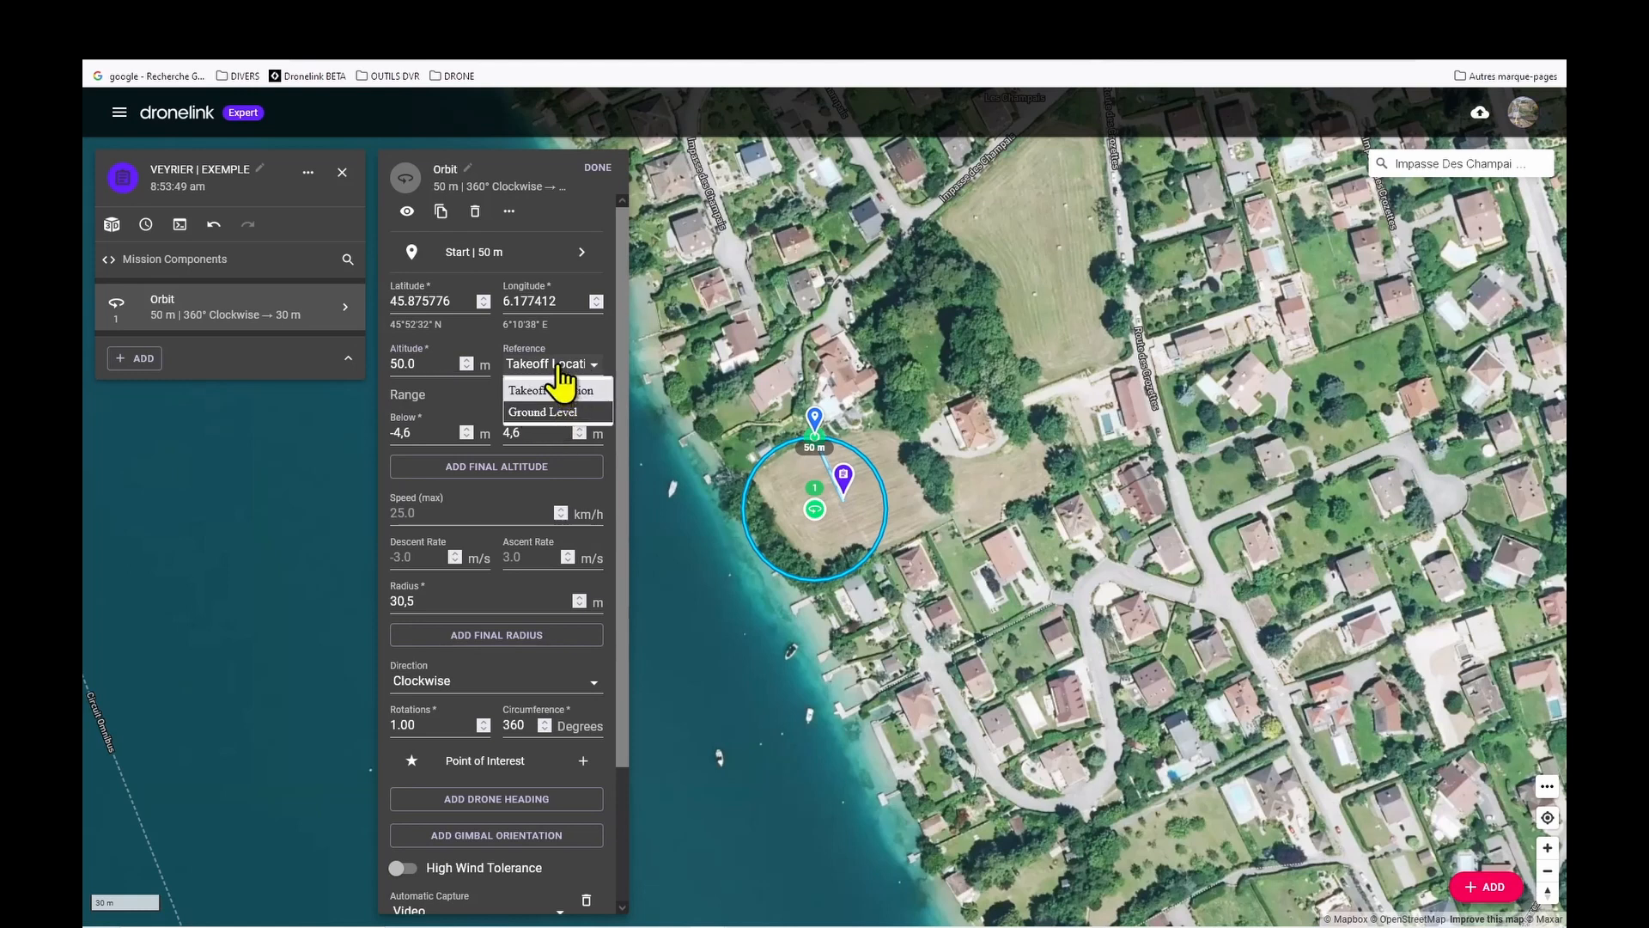
pyautogui.click(563, 387)
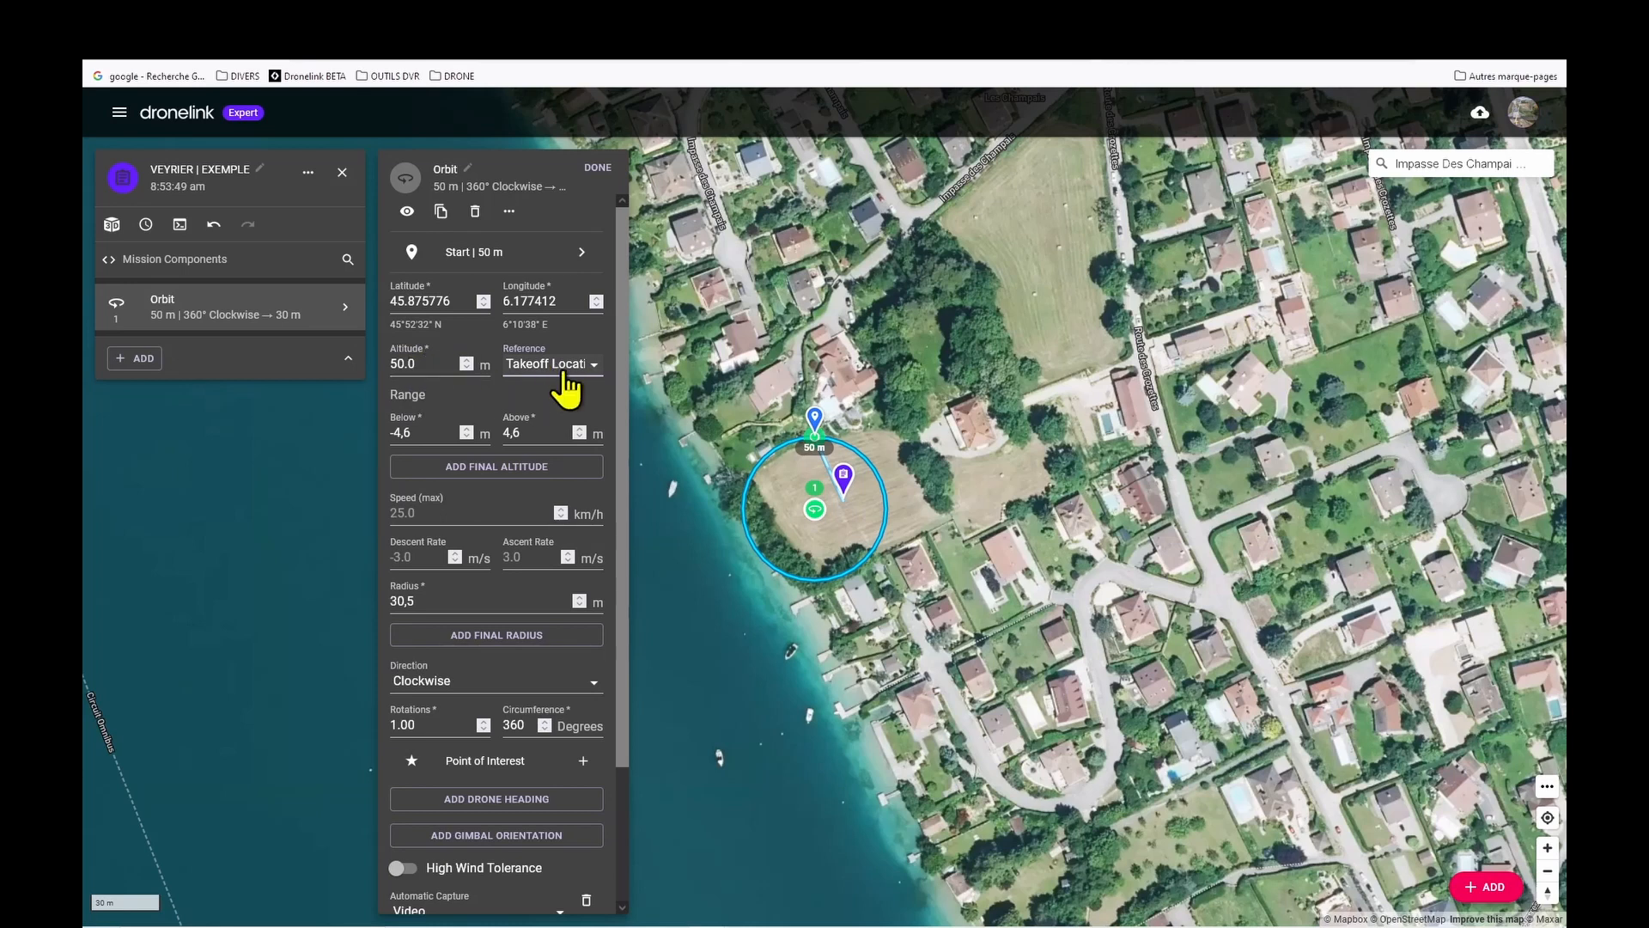
pyautogui.moveTo(413, 395)
# - Add a final altitude of 100 m to the orbit and set its maximum speed to 20 km/h
pyautogui.click(512, 468)
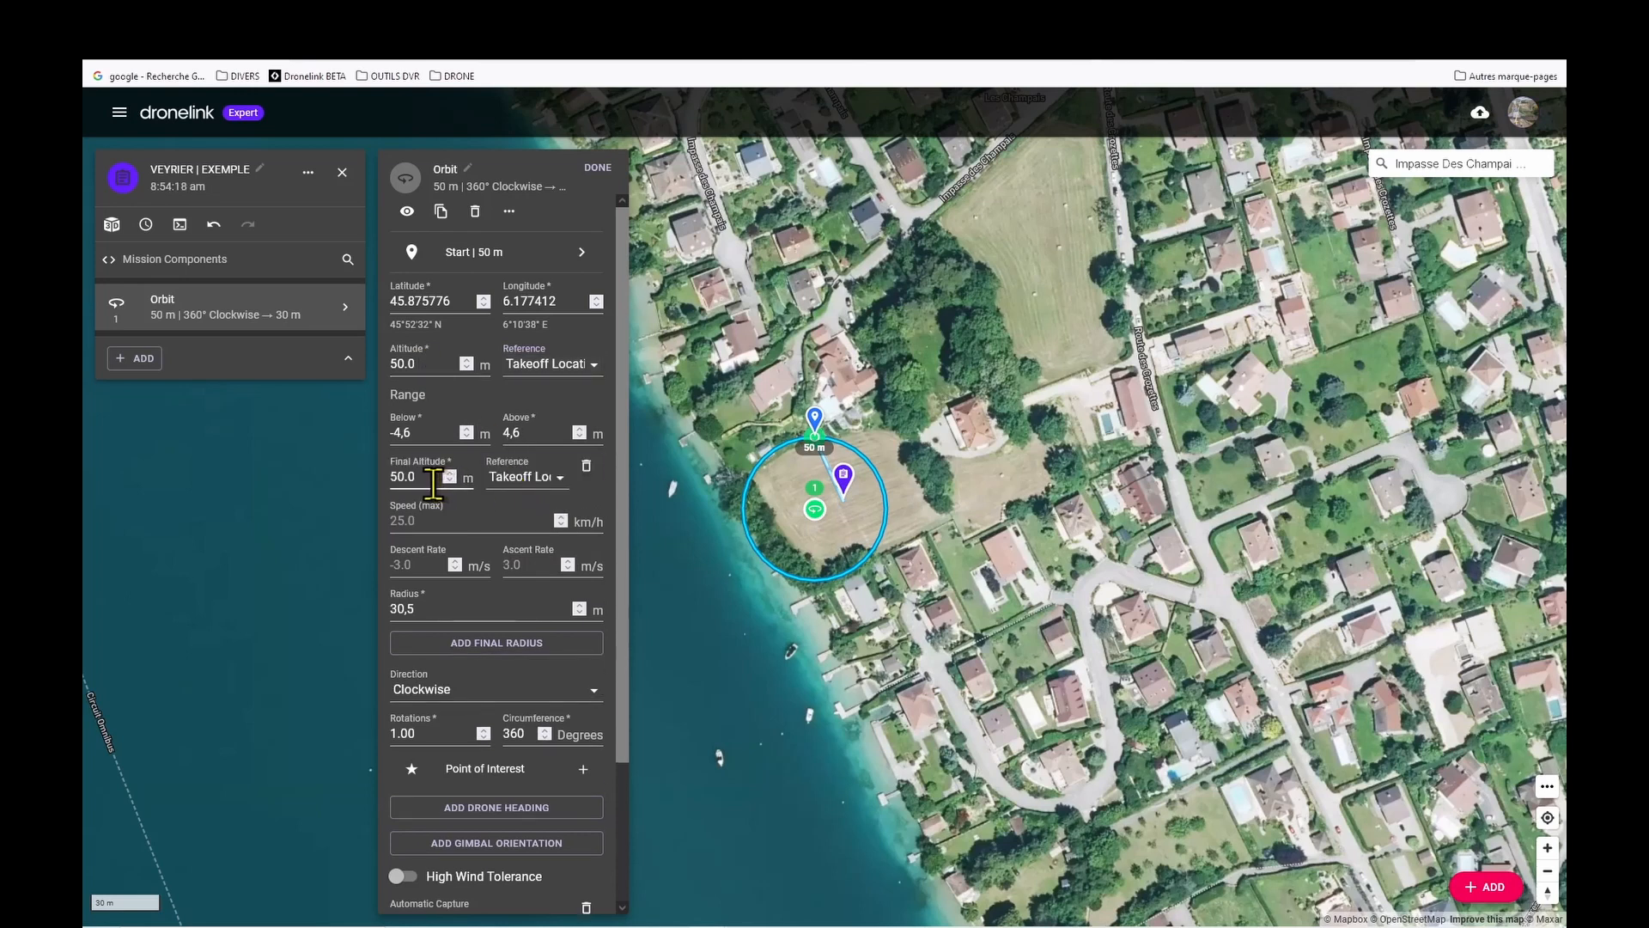
pyautogui.moveTo(428, 481); pyautogui.dragTo(404, 486)
pyautogui.write('10')
pyautogui.click(434, 509)
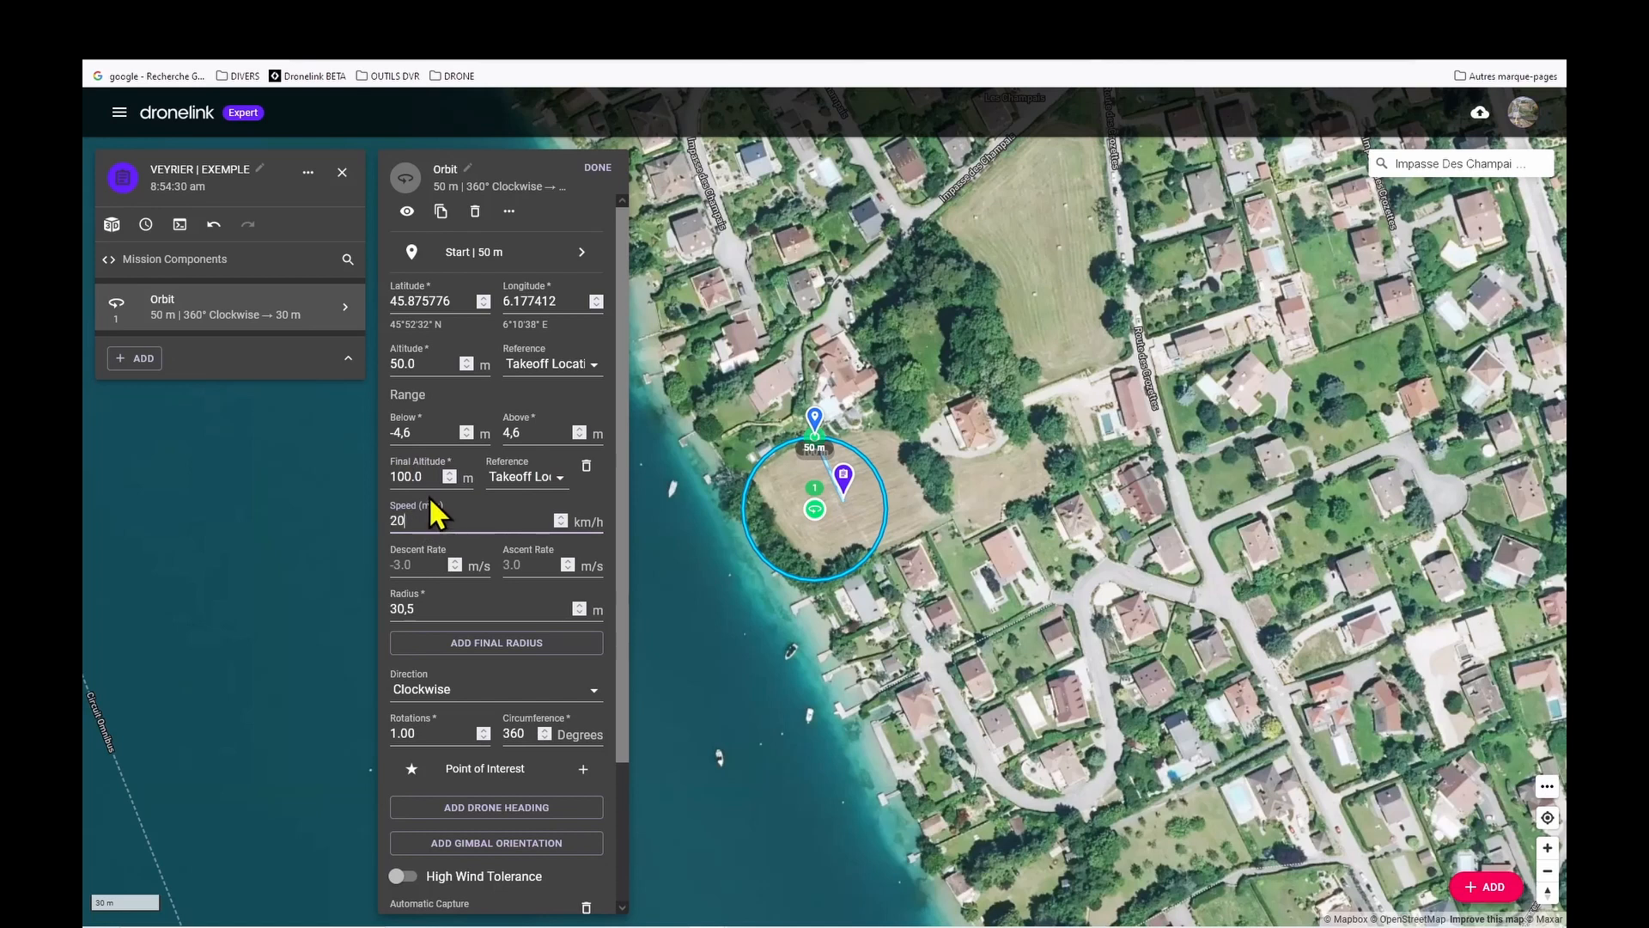
pyautogui.click(313, 523)
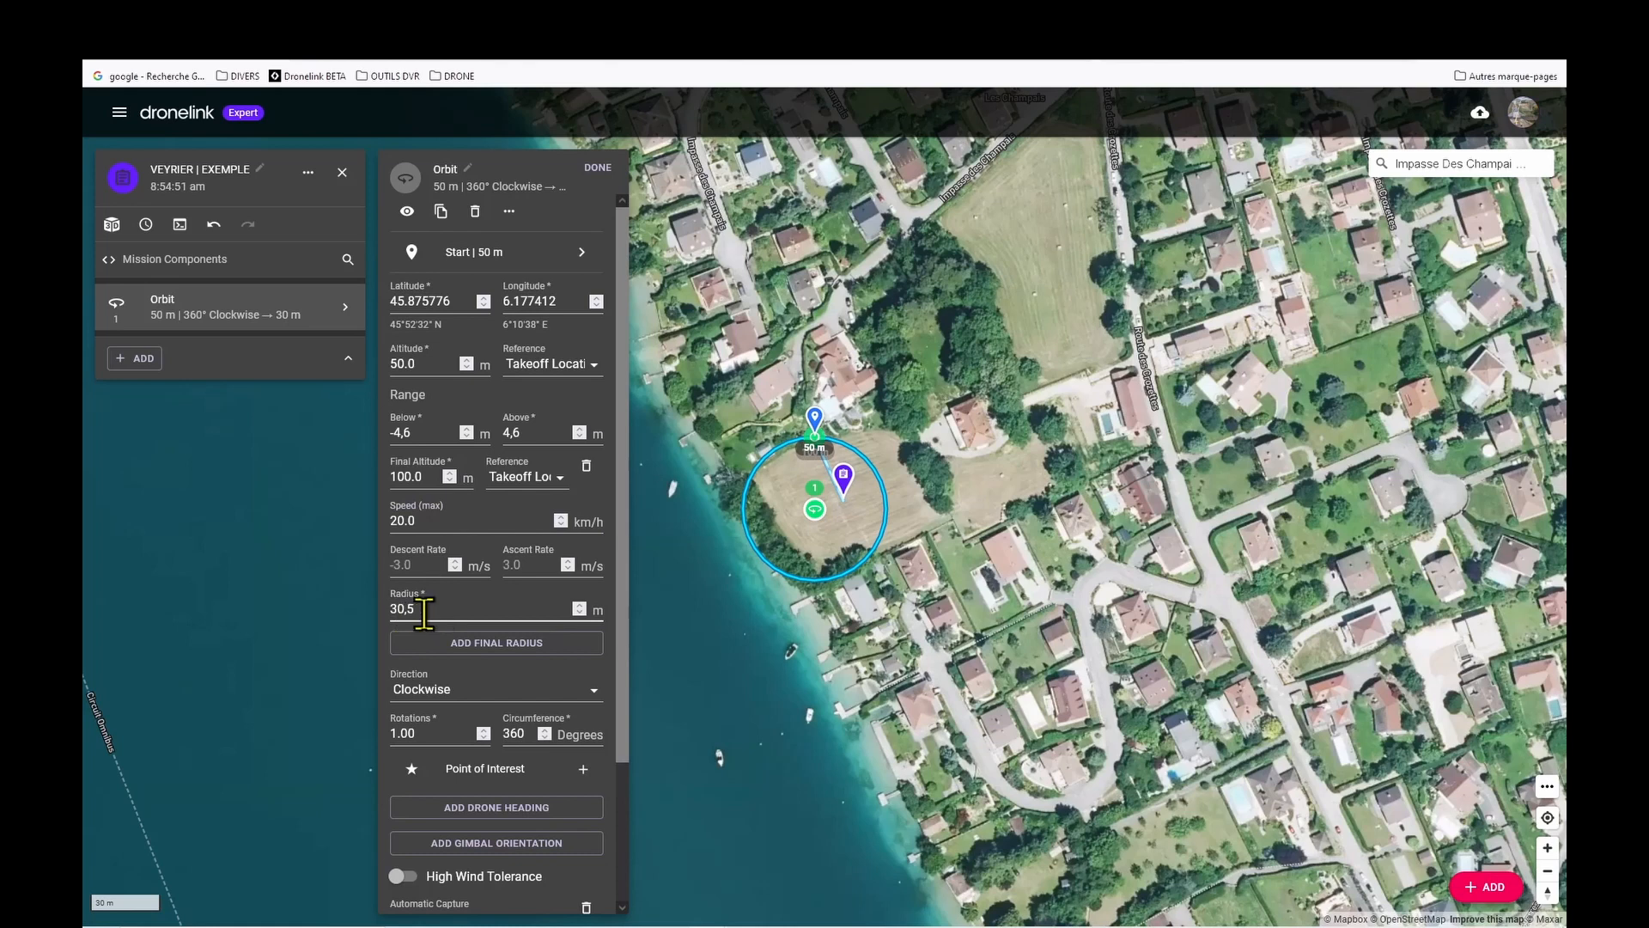
# - Try a radius of 150 m for the orbit and check its extent on the map
pyautogui.moveTo(421, 612); pyautogui.dragTo(399, 592)
pyautogui.write('150')
pyautogui.press('Return')
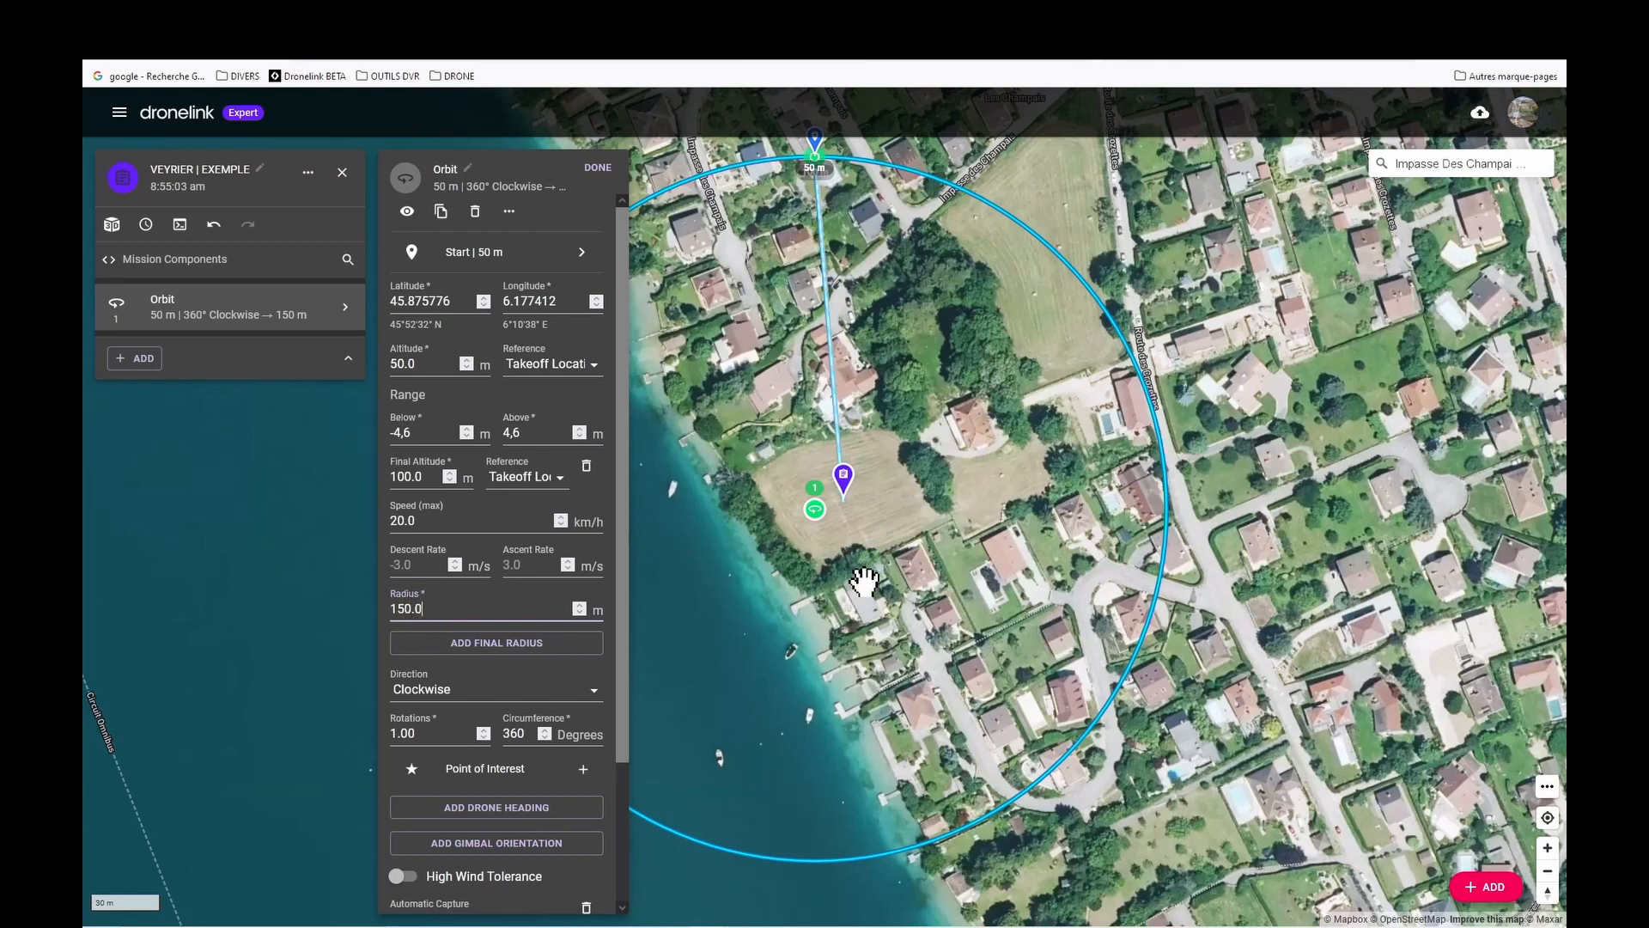
pyautogui.scroll(-2, 863, 582)
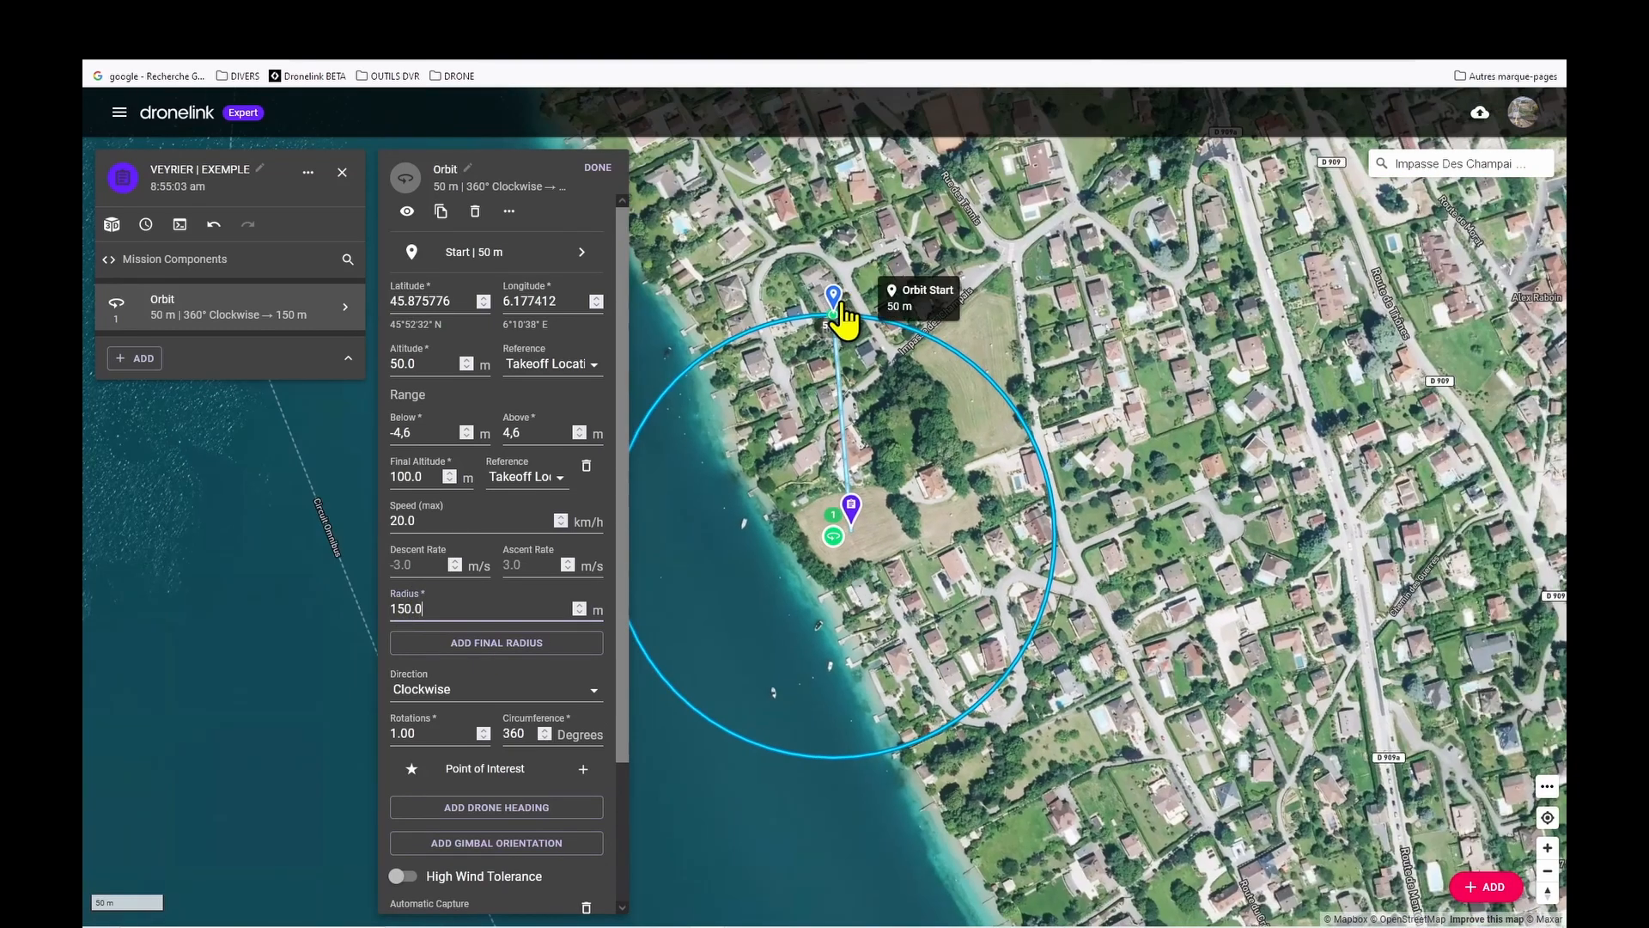
# - Set the orbit's radius to 50 m and add a final radius of 100 m
pyautogui.moveTo(844, 320)
pyautogui.mouseDown()
pyautogui.moveTo(838, 382)
pyautogui.moveTo(838, 355)
pyautogui.mouseUp()
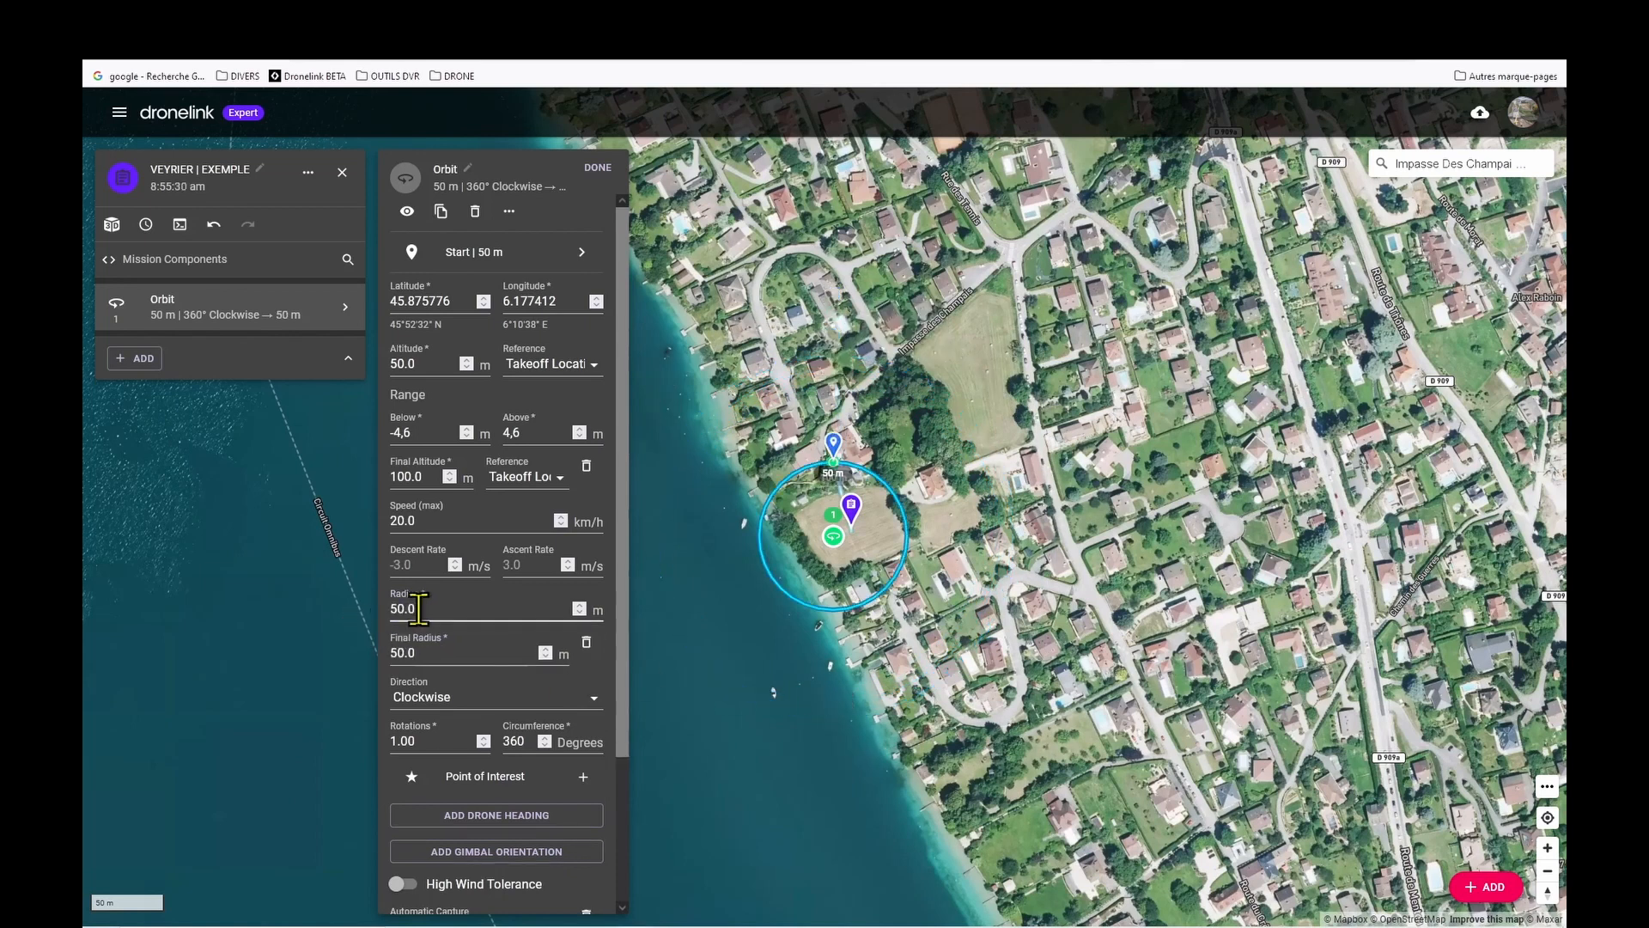
pyautogui.moveTo(418, 610); pyautogui.dragTo(381, 656)
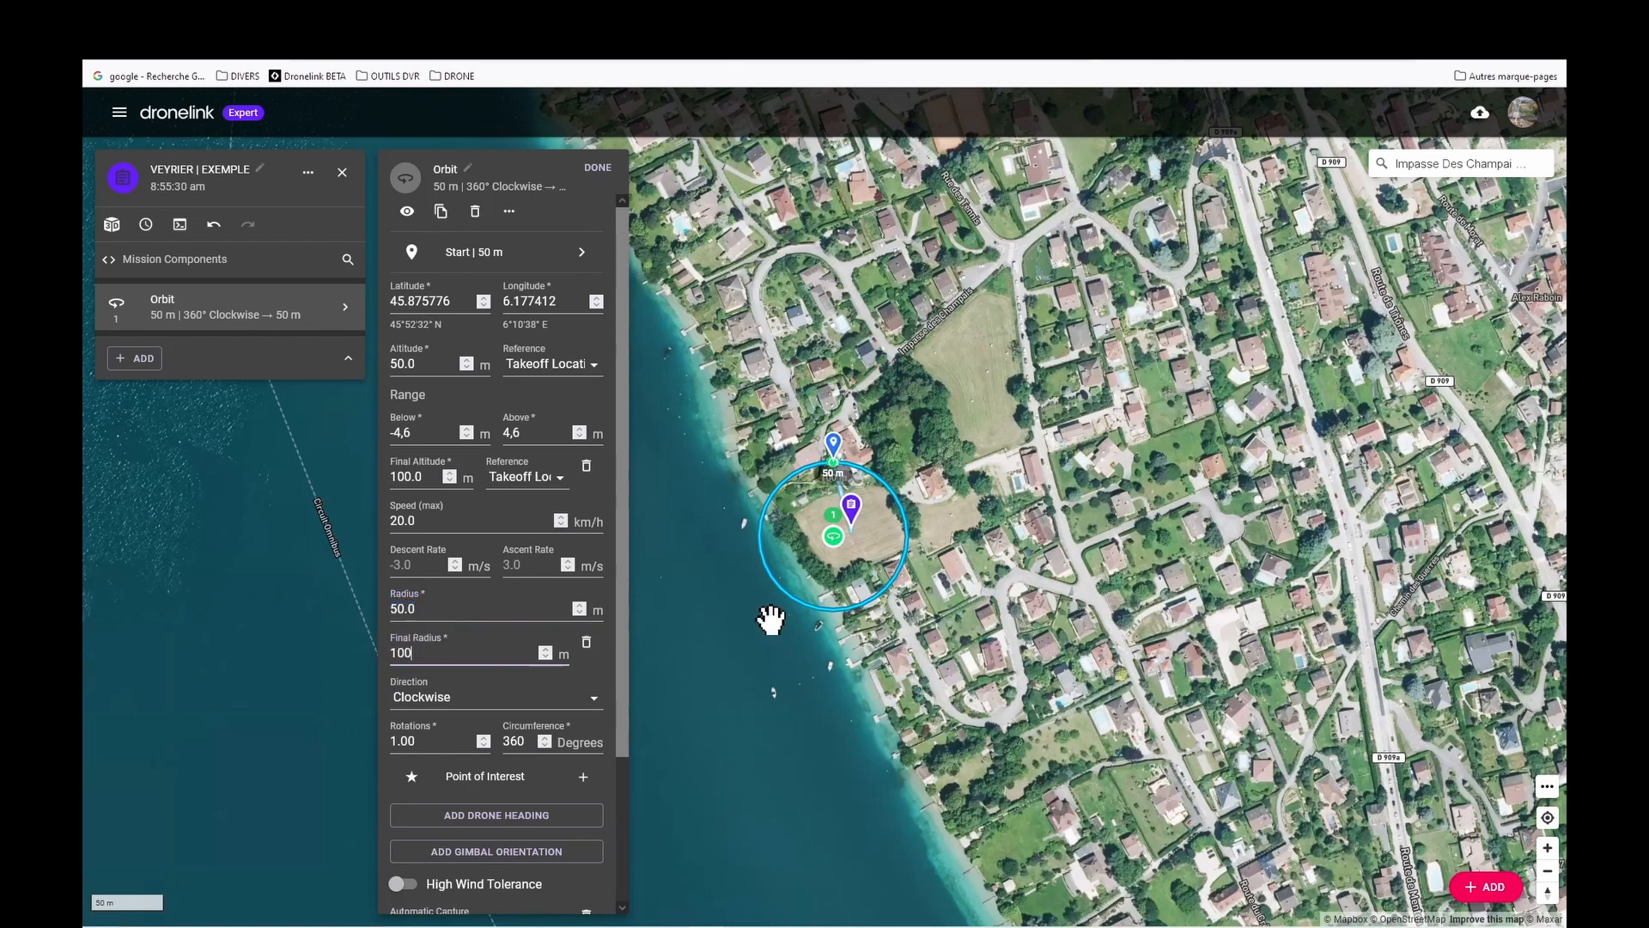
pyautogui.moveTo(816, 662); pyautogui.dragTo(893, 688)
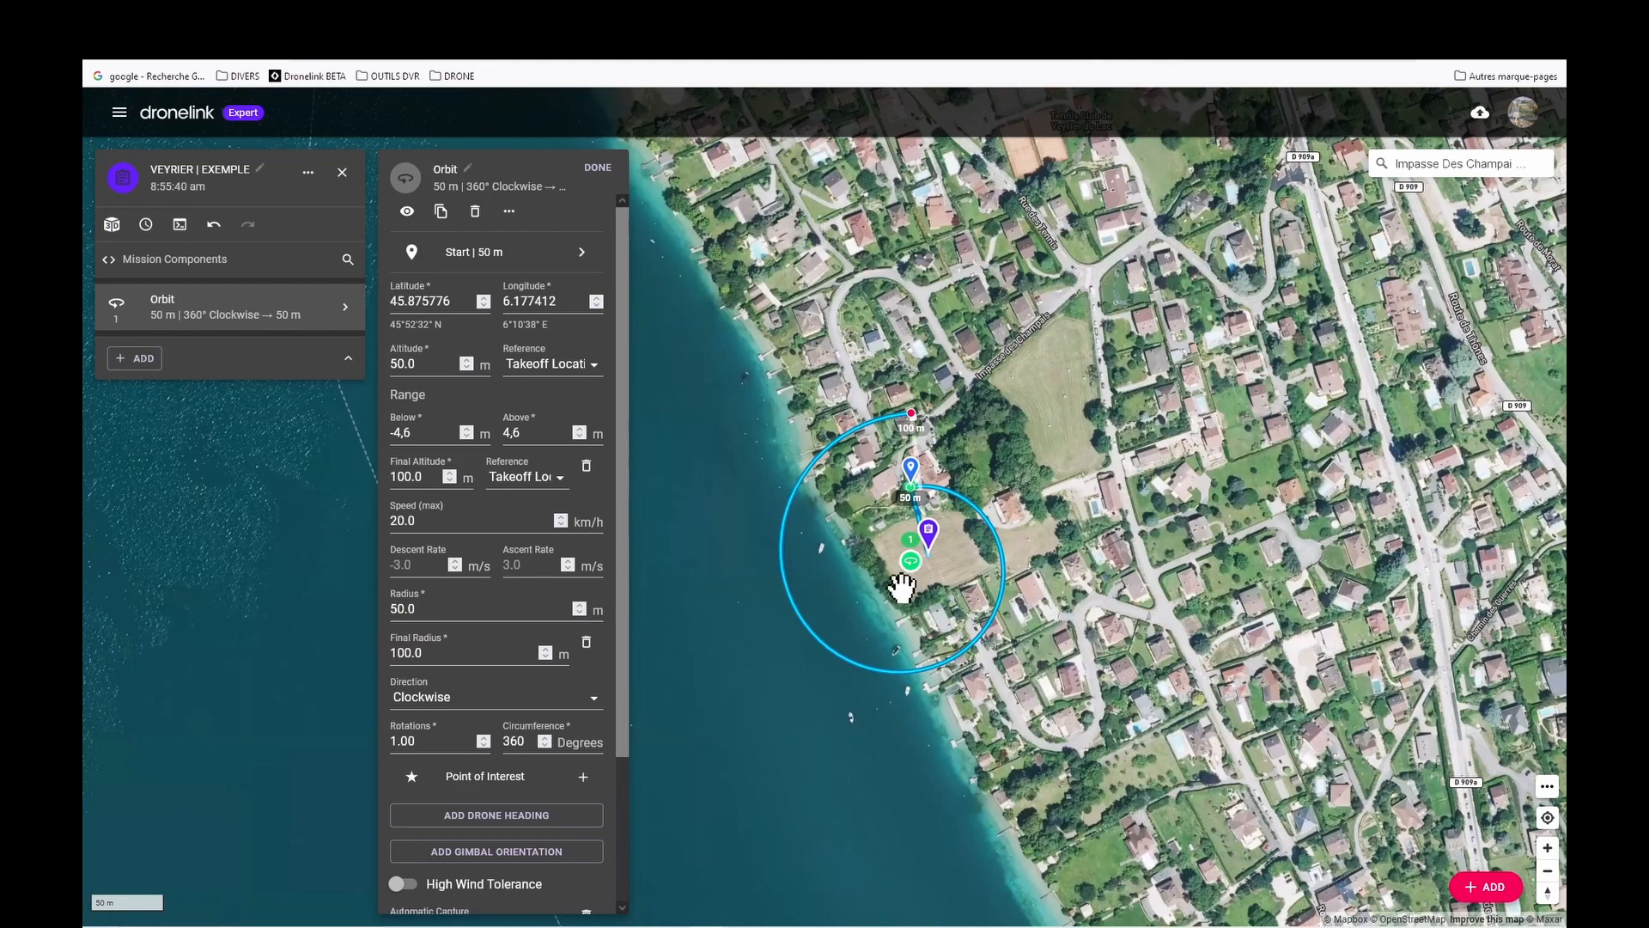
# - Move the orbit's start point from north of the field to the lake on its west side, giving a radius of about 57 m
pyautogui.scroll(2, 1202, 563)
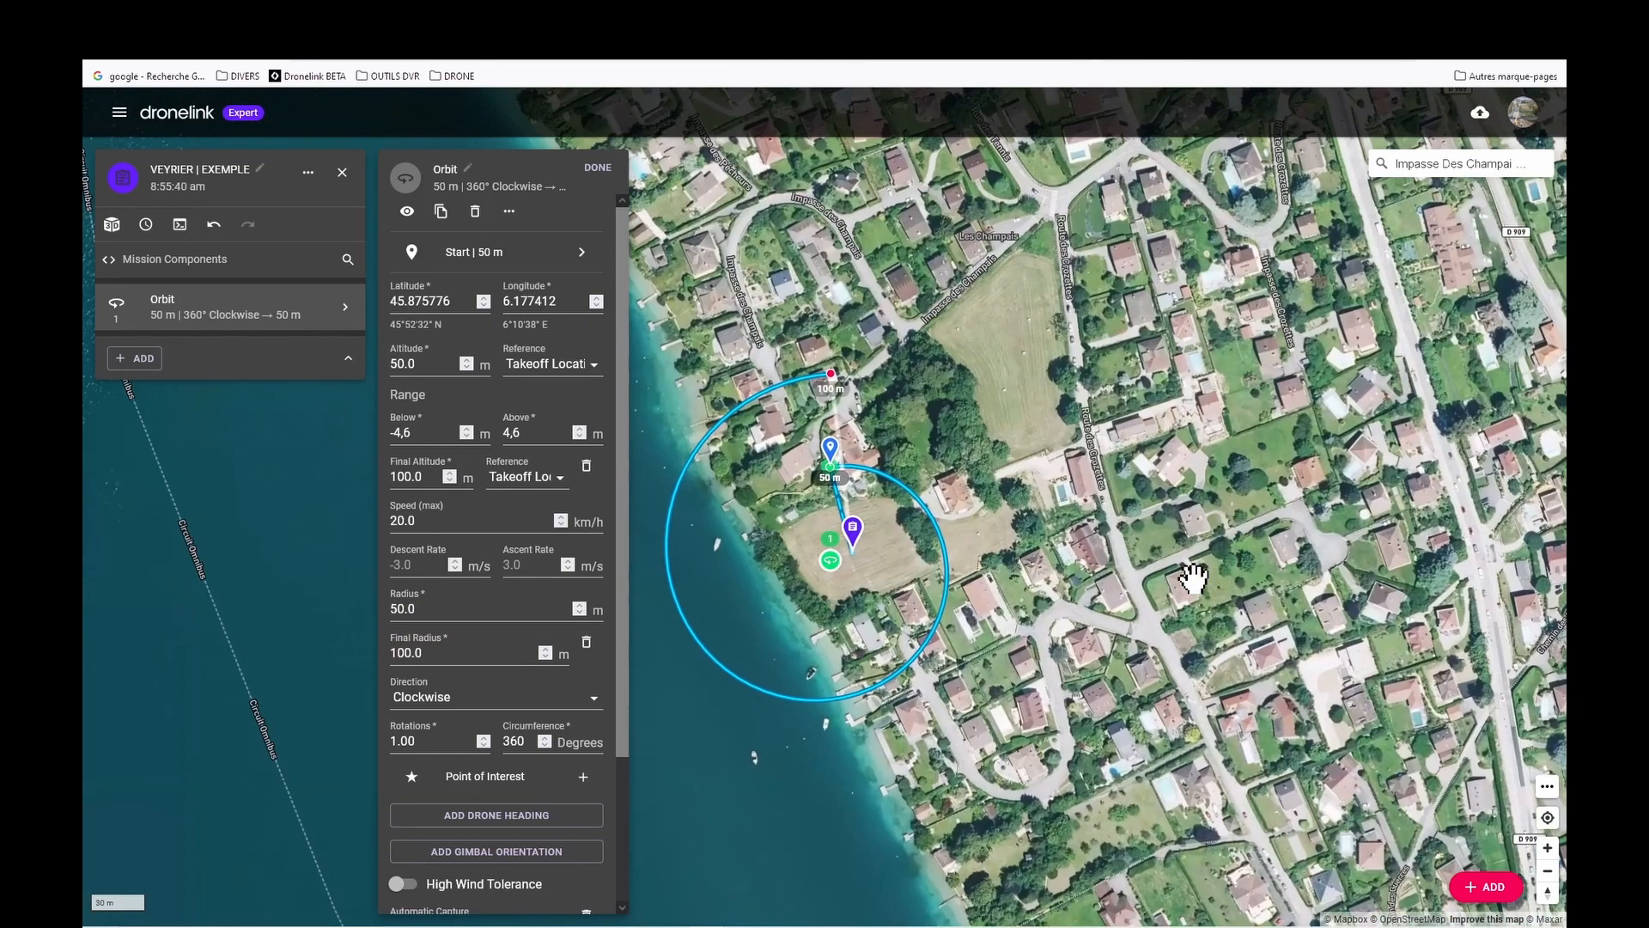
pyautogui.moveTo(1145, 584); pyautogui.dragTo(1244, 588)
pyautogui.scroll(1, 1299, 575)
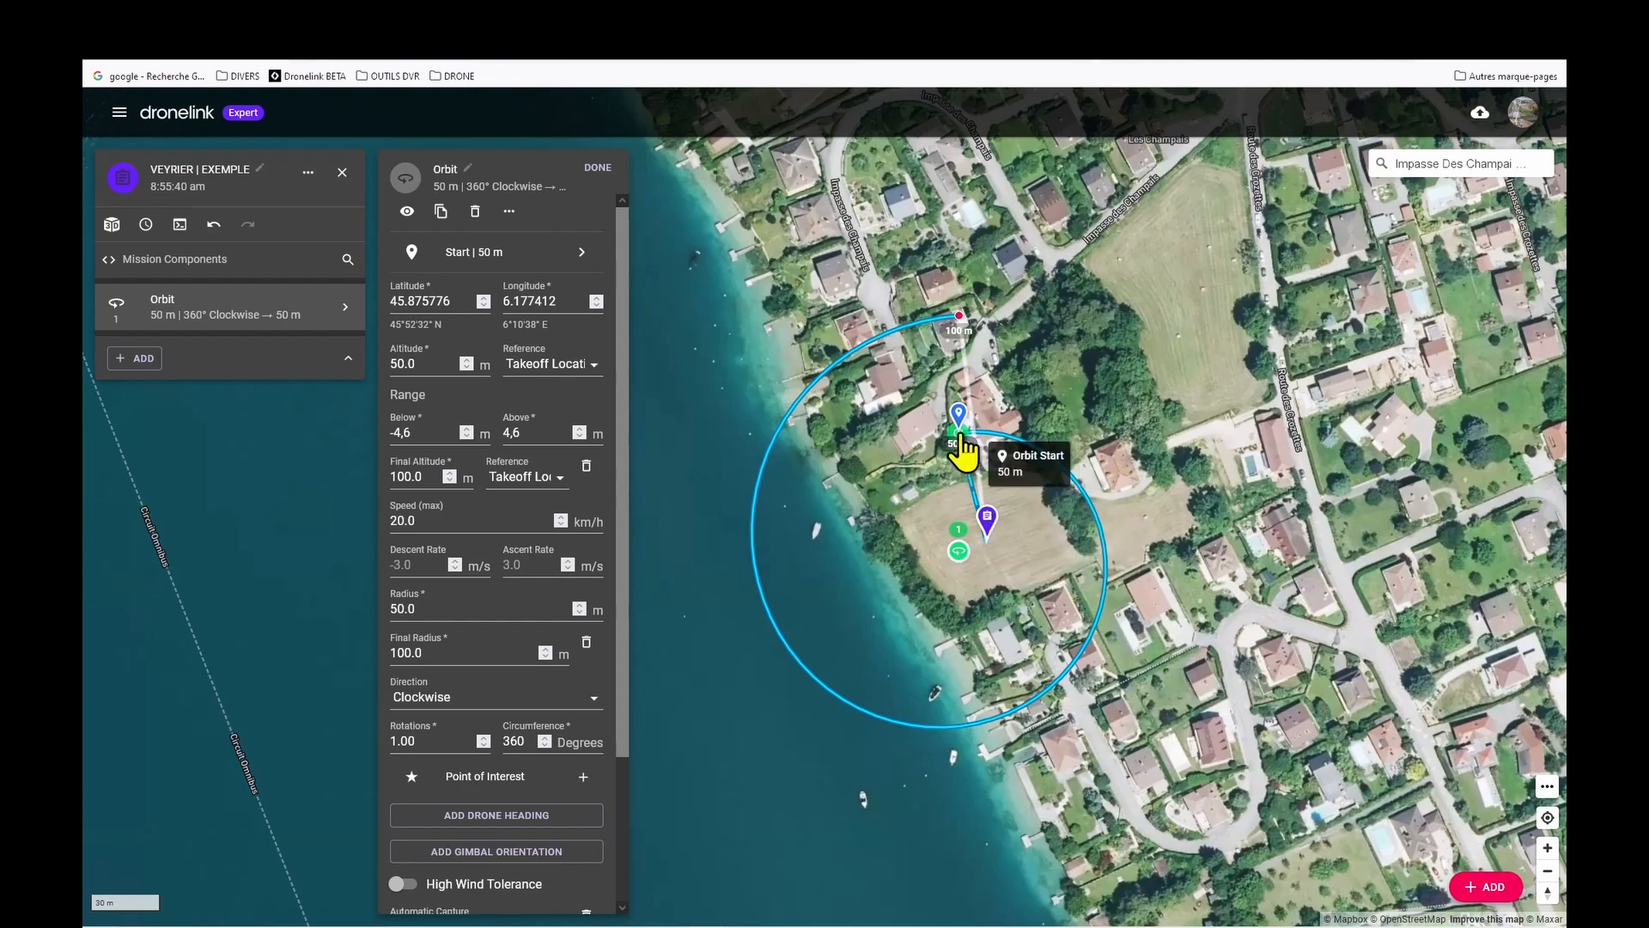
pyautogui.moveTo(954, 449)
pyautogui.mouseDown()
pyautogui.moveTo(884, 486)
pyautogui.moveTo(827, 588)
pyautogui.mouseUp()
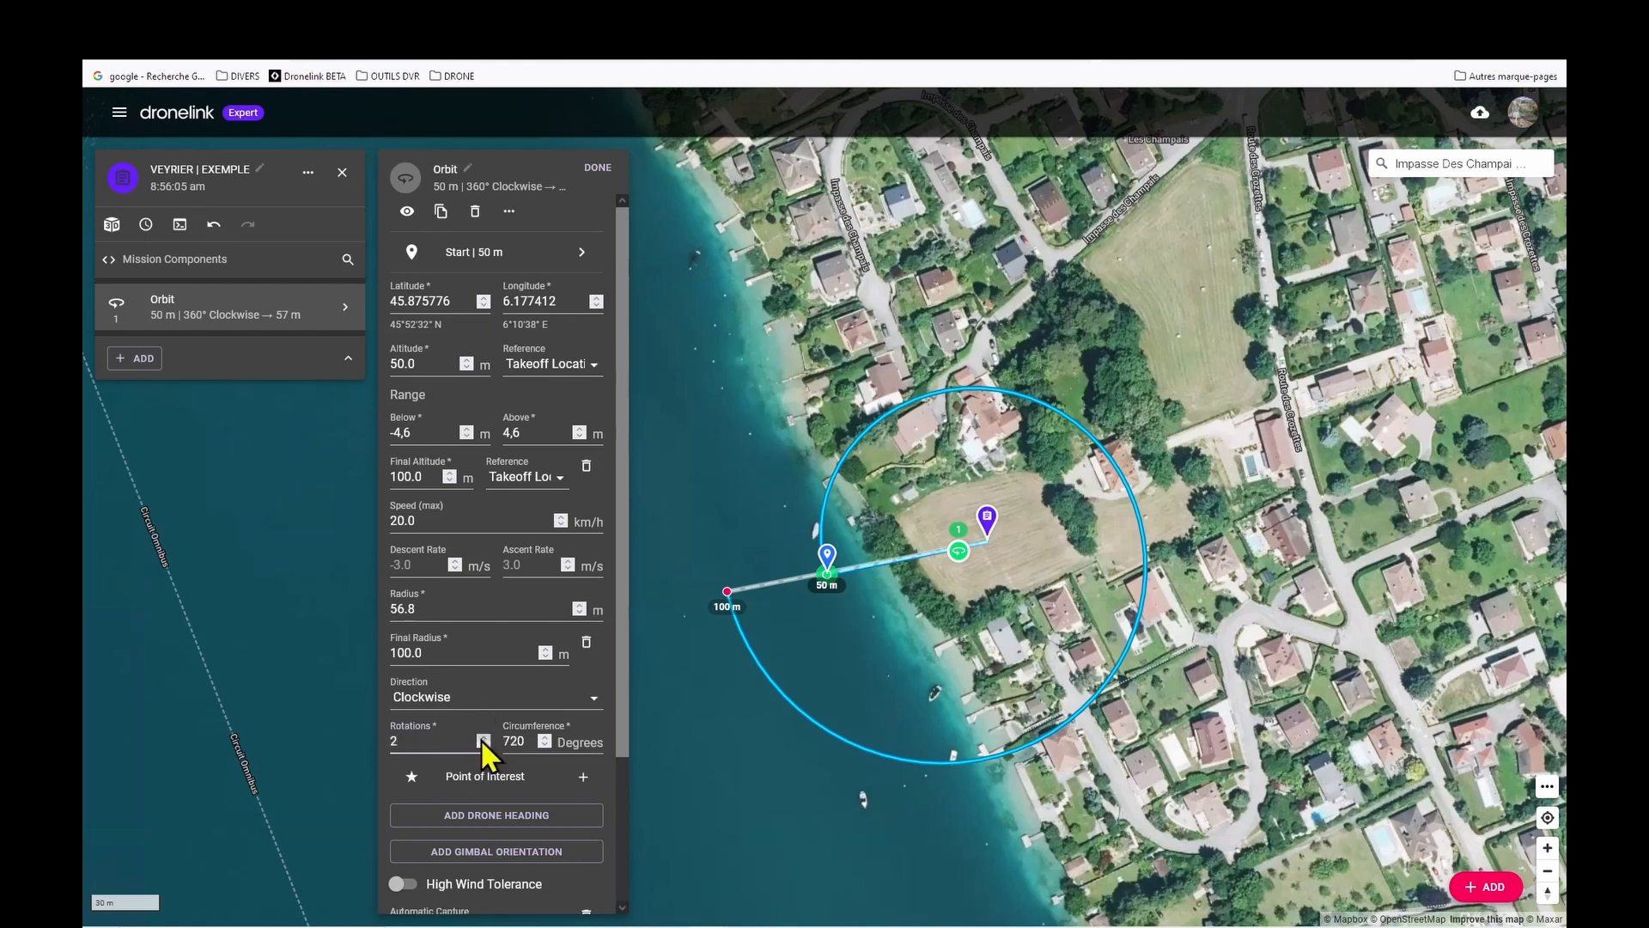
# - Try two rotations (720 degrees) for the orbit, and return it to one rotation
pyautogui.click(598, 168)
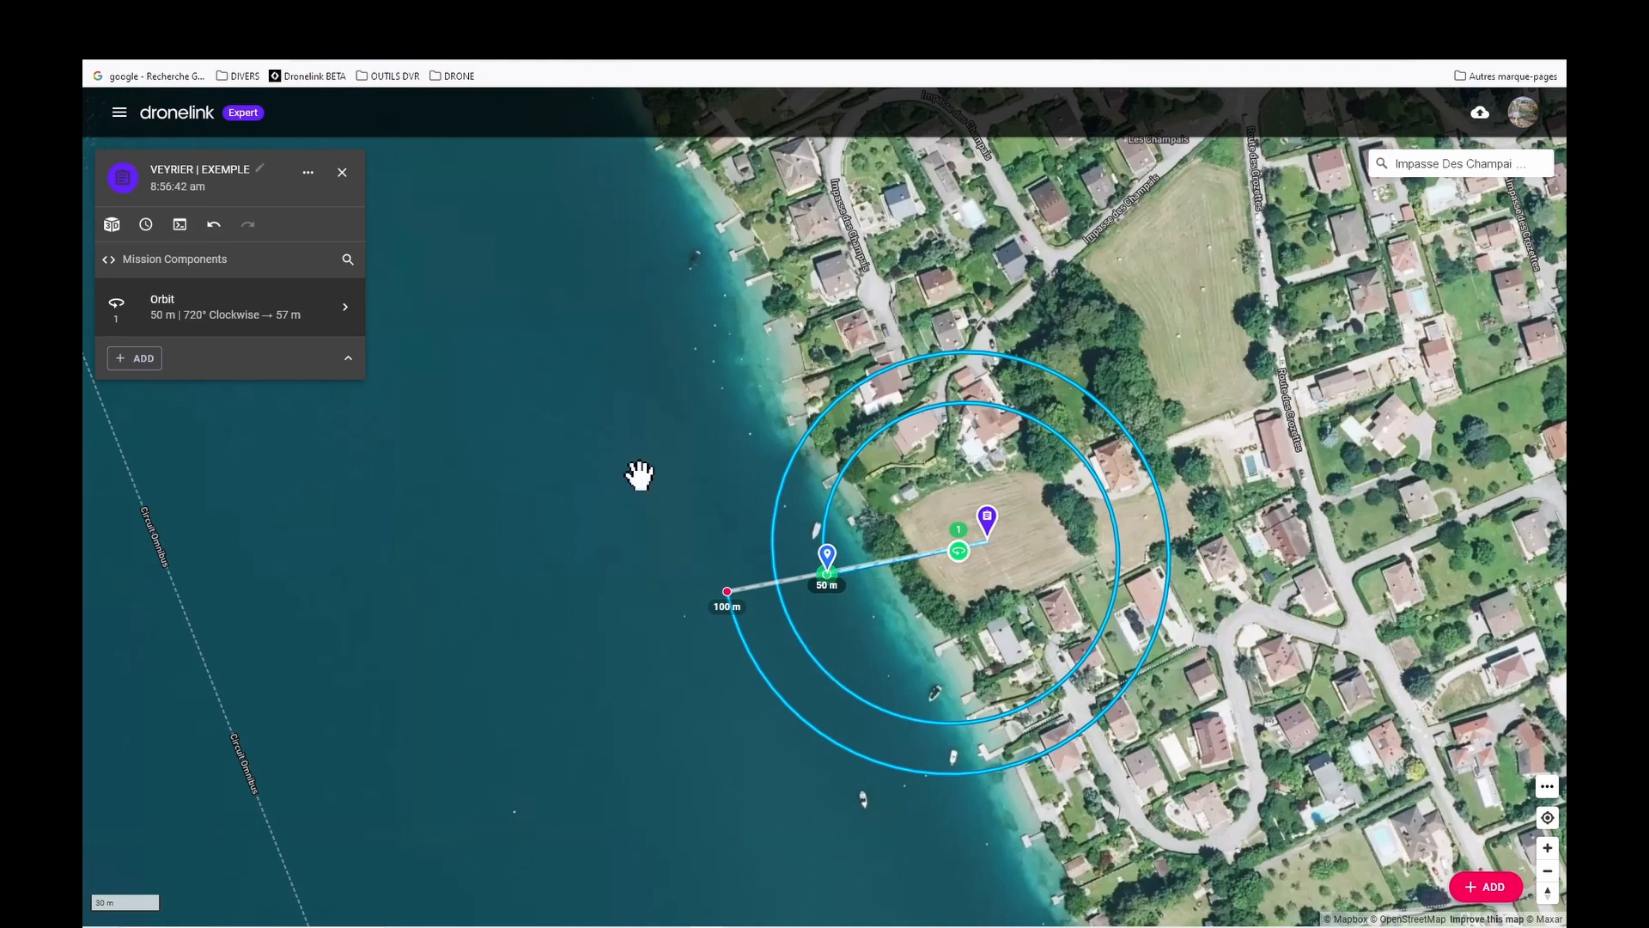
pyautogui.click(170, 314)
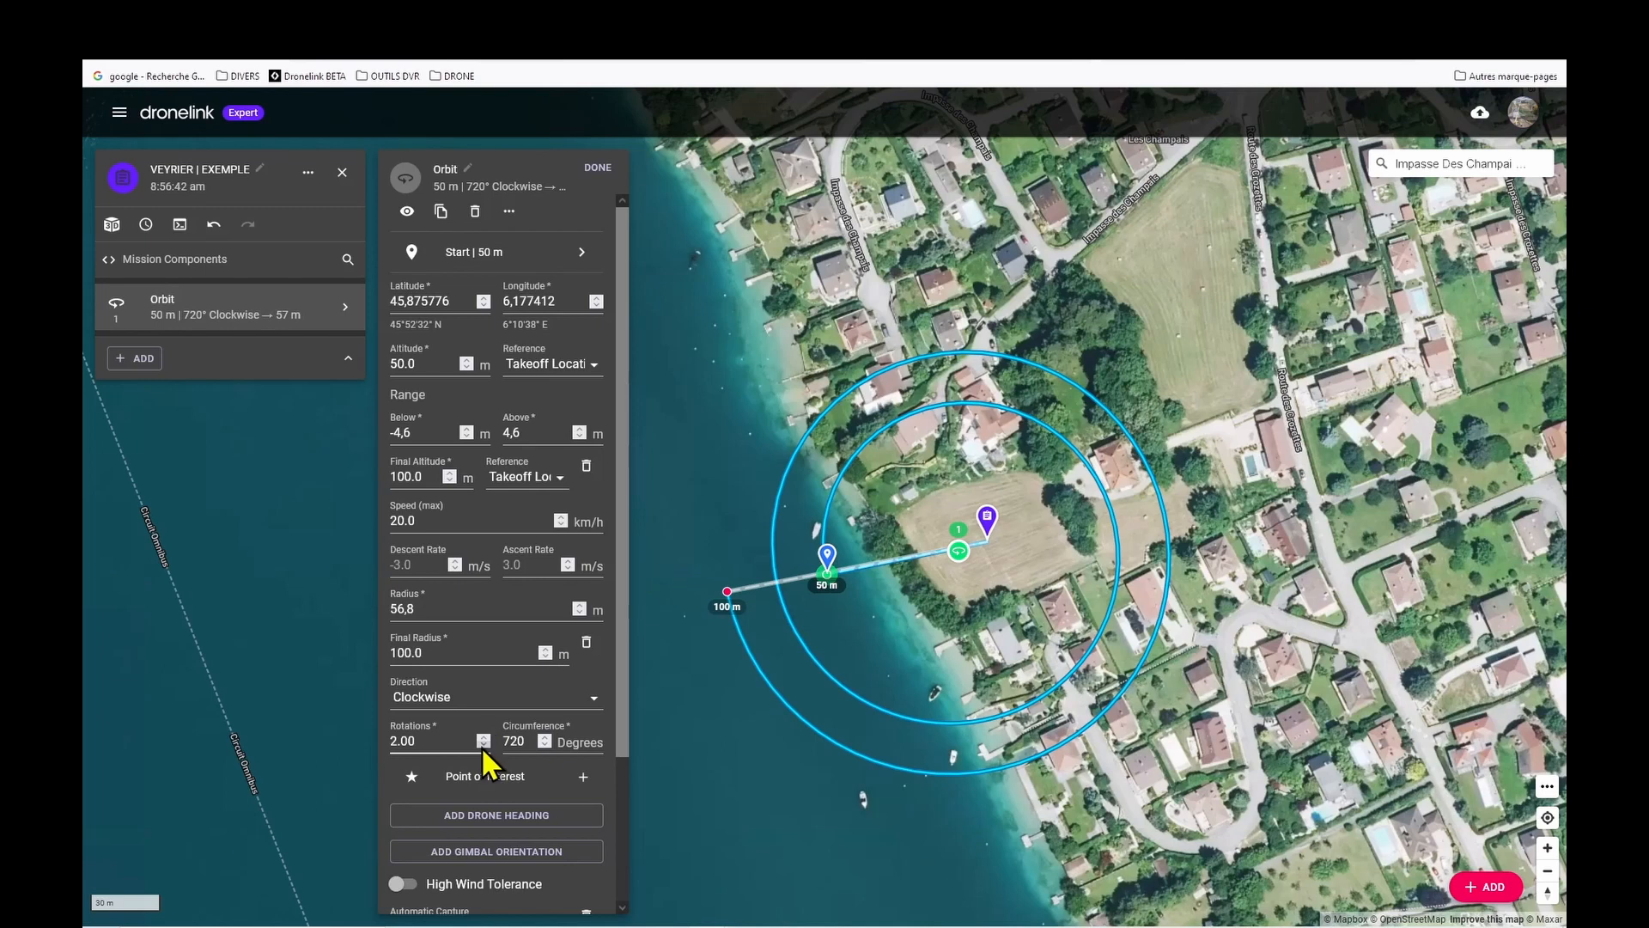
pyautogui.click(598, 168)
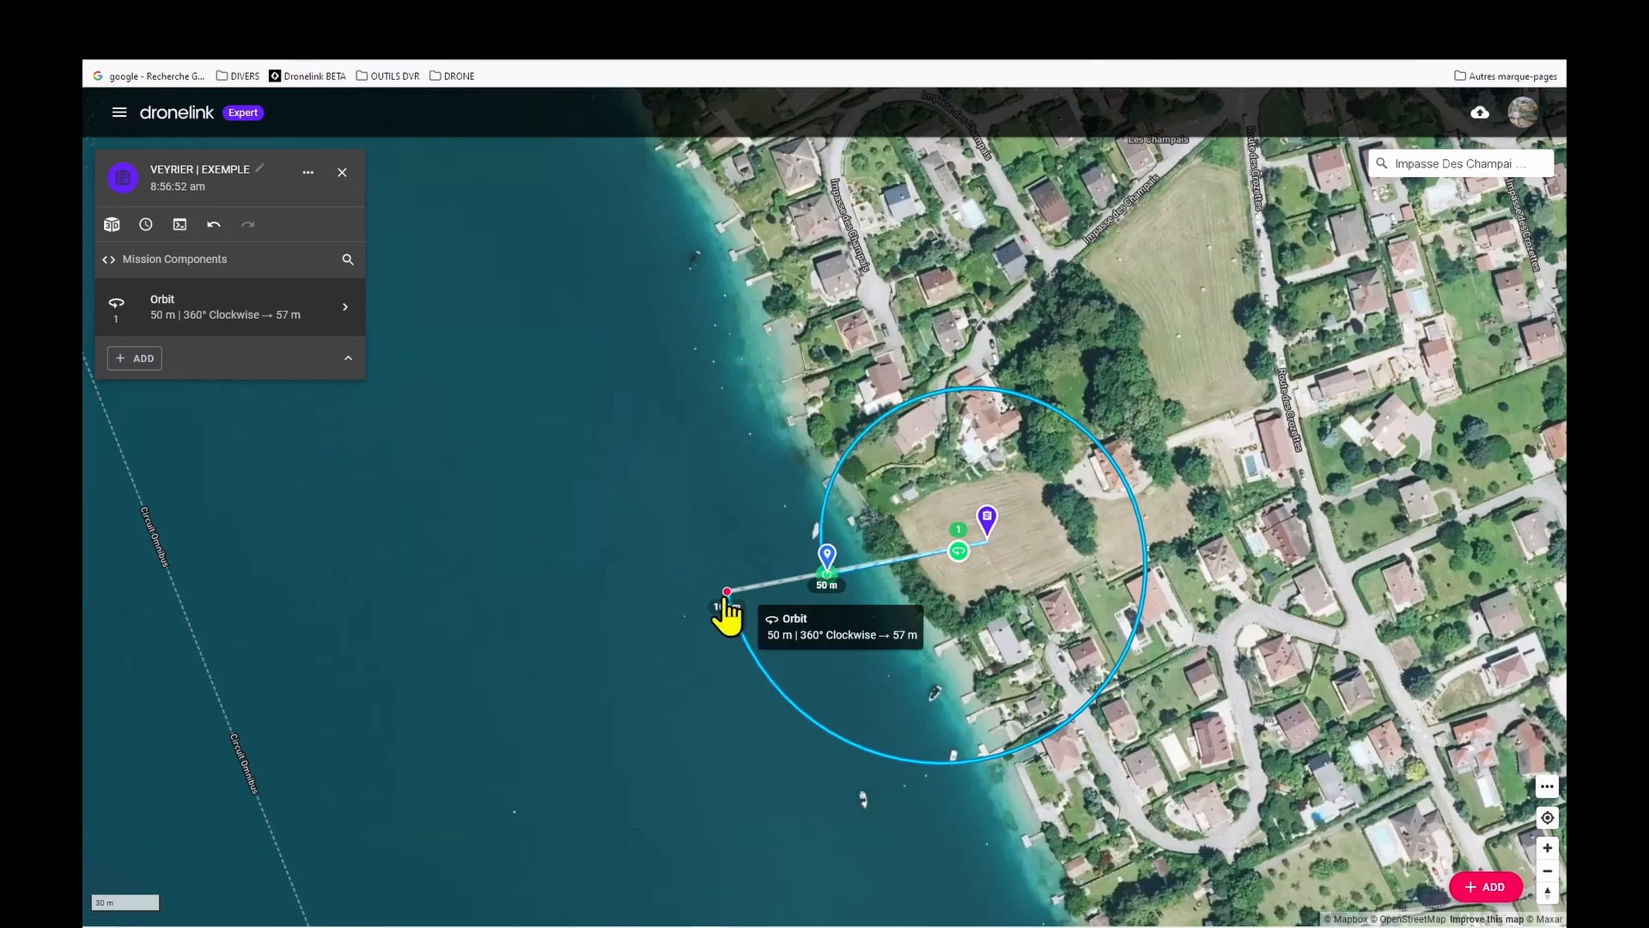
# - Add a drone heading of 90 degrees to the orbit, with Path as its reference
pyautogui.click(203, 311)
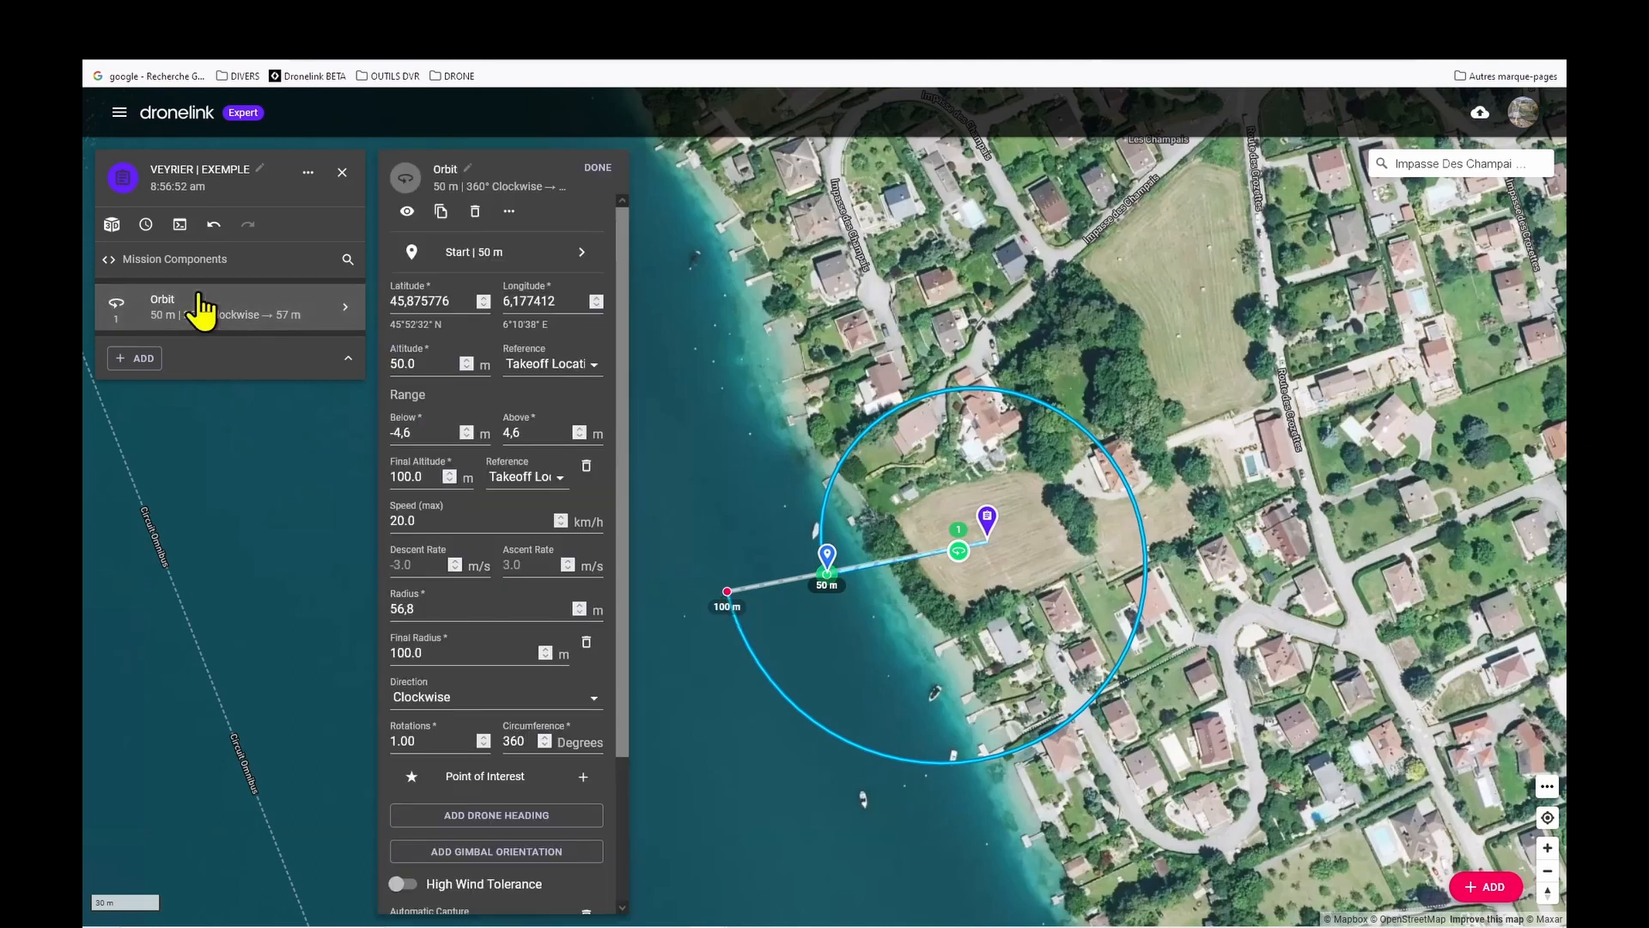
pyautogui.scroll(-2, 715, 838)
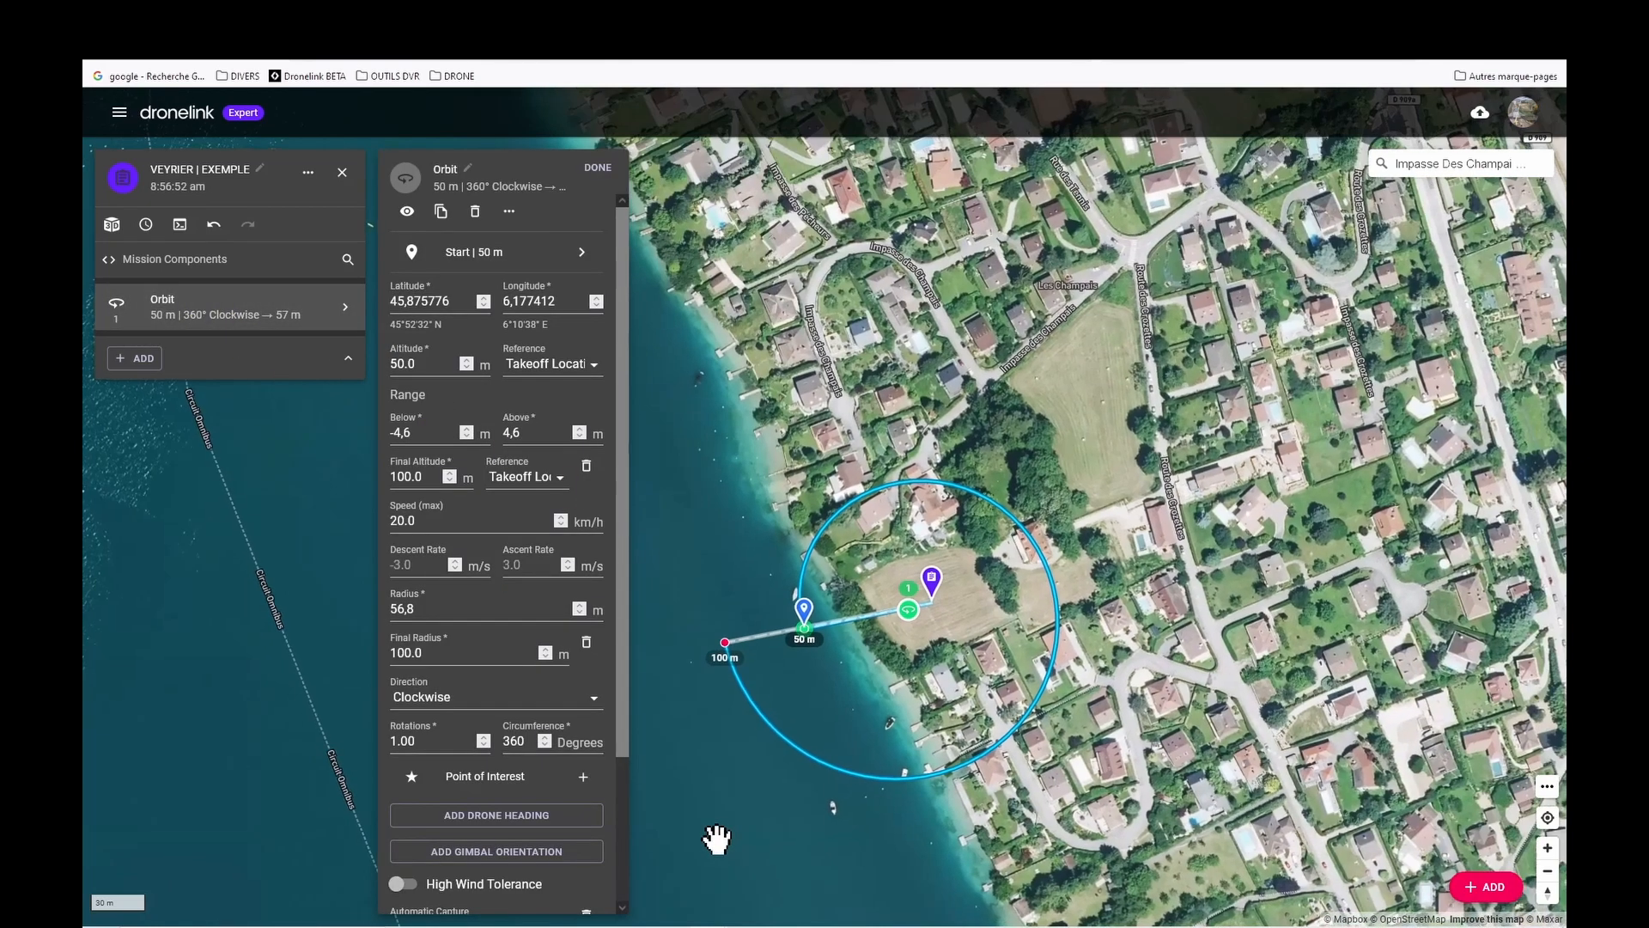
pyautogui.moveTo(1188, 622); pyautogui.dragTo(1279, 521)
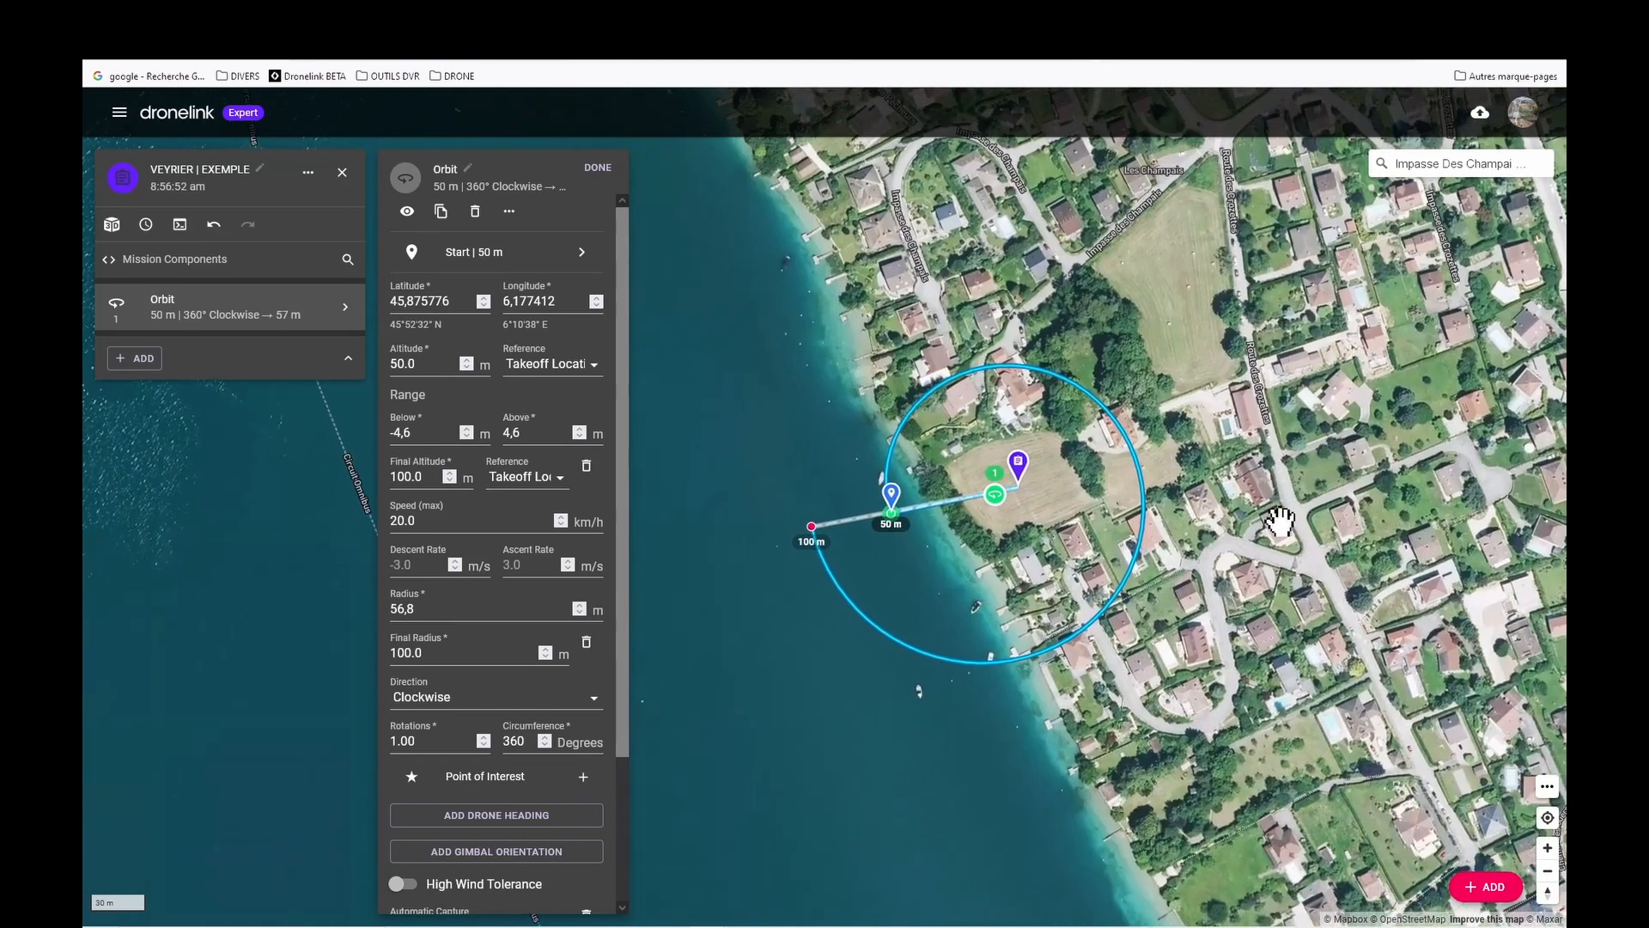
pyautogui.click(493, 818)
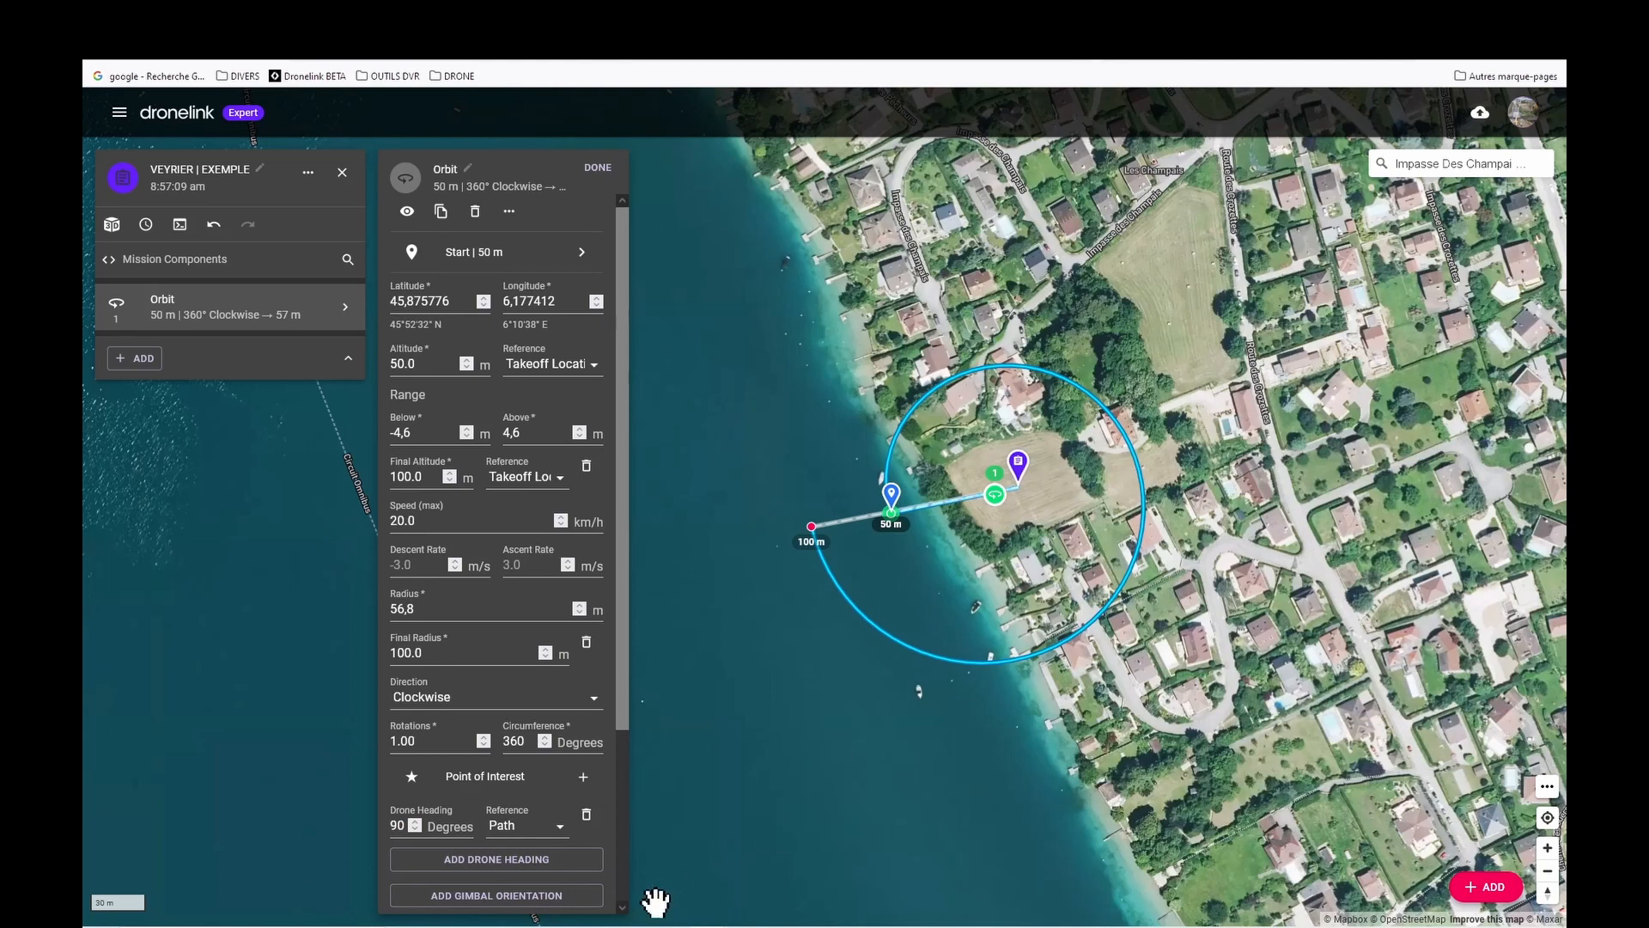
# - Add a gimbal orientation to the orbit on channel 0, with a pitch of -5 degrees and Horizon as its reference
pyautogui.scroll(-1, 635, 820)
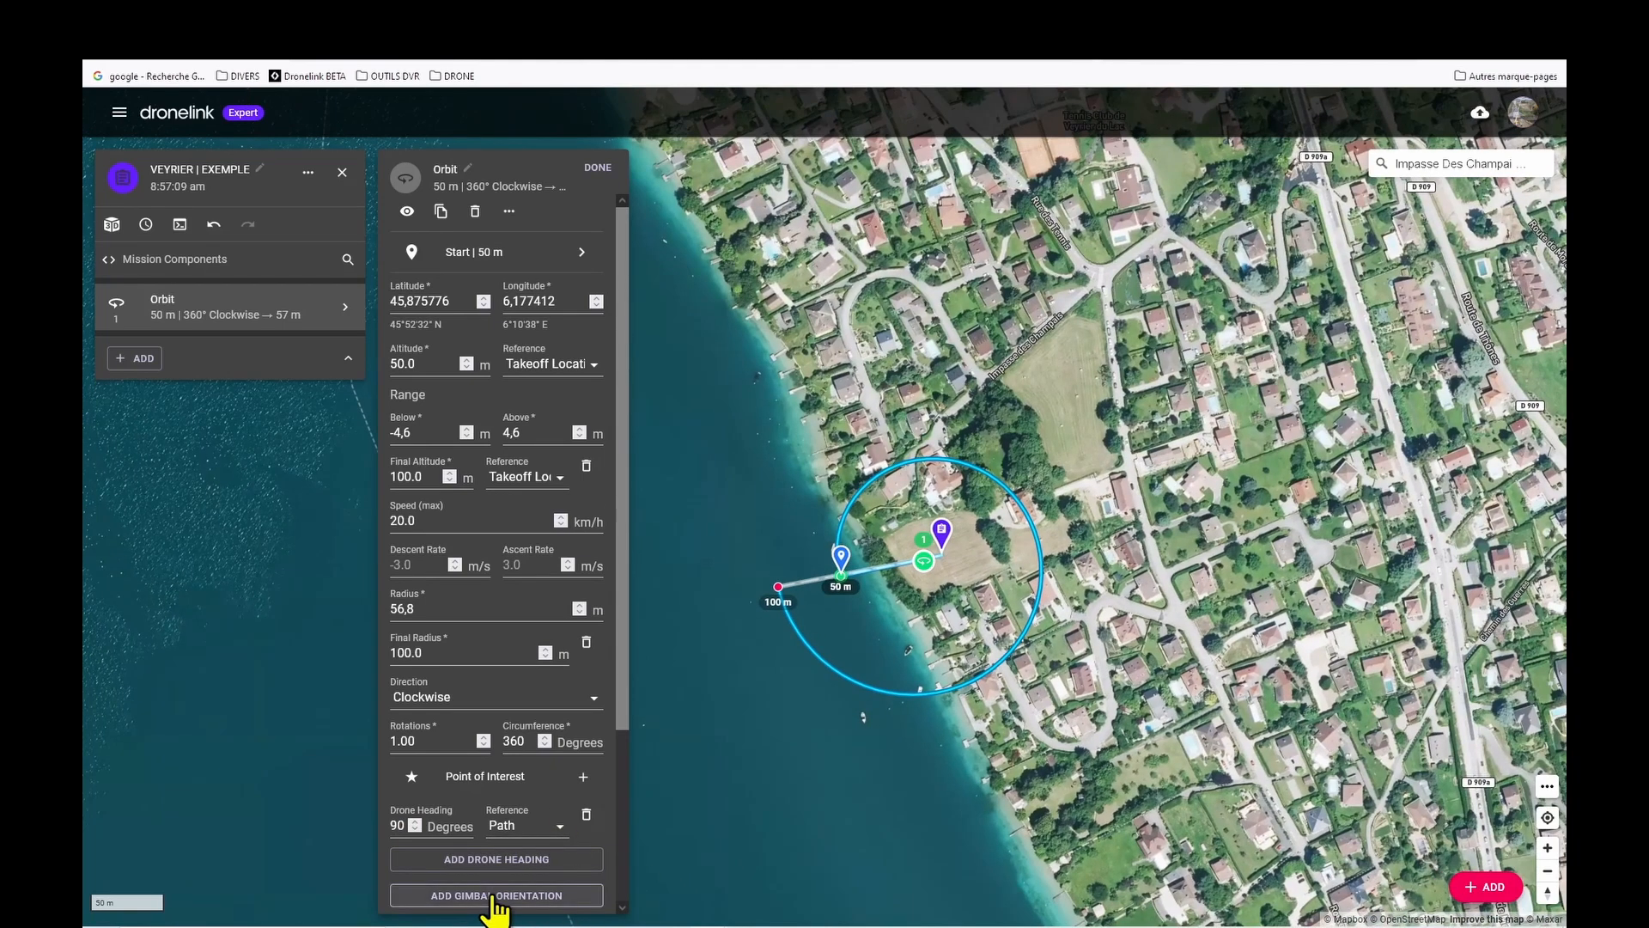
pyautogui.scroll(-1, 828, 817)
pyautogui.click(564, 893)
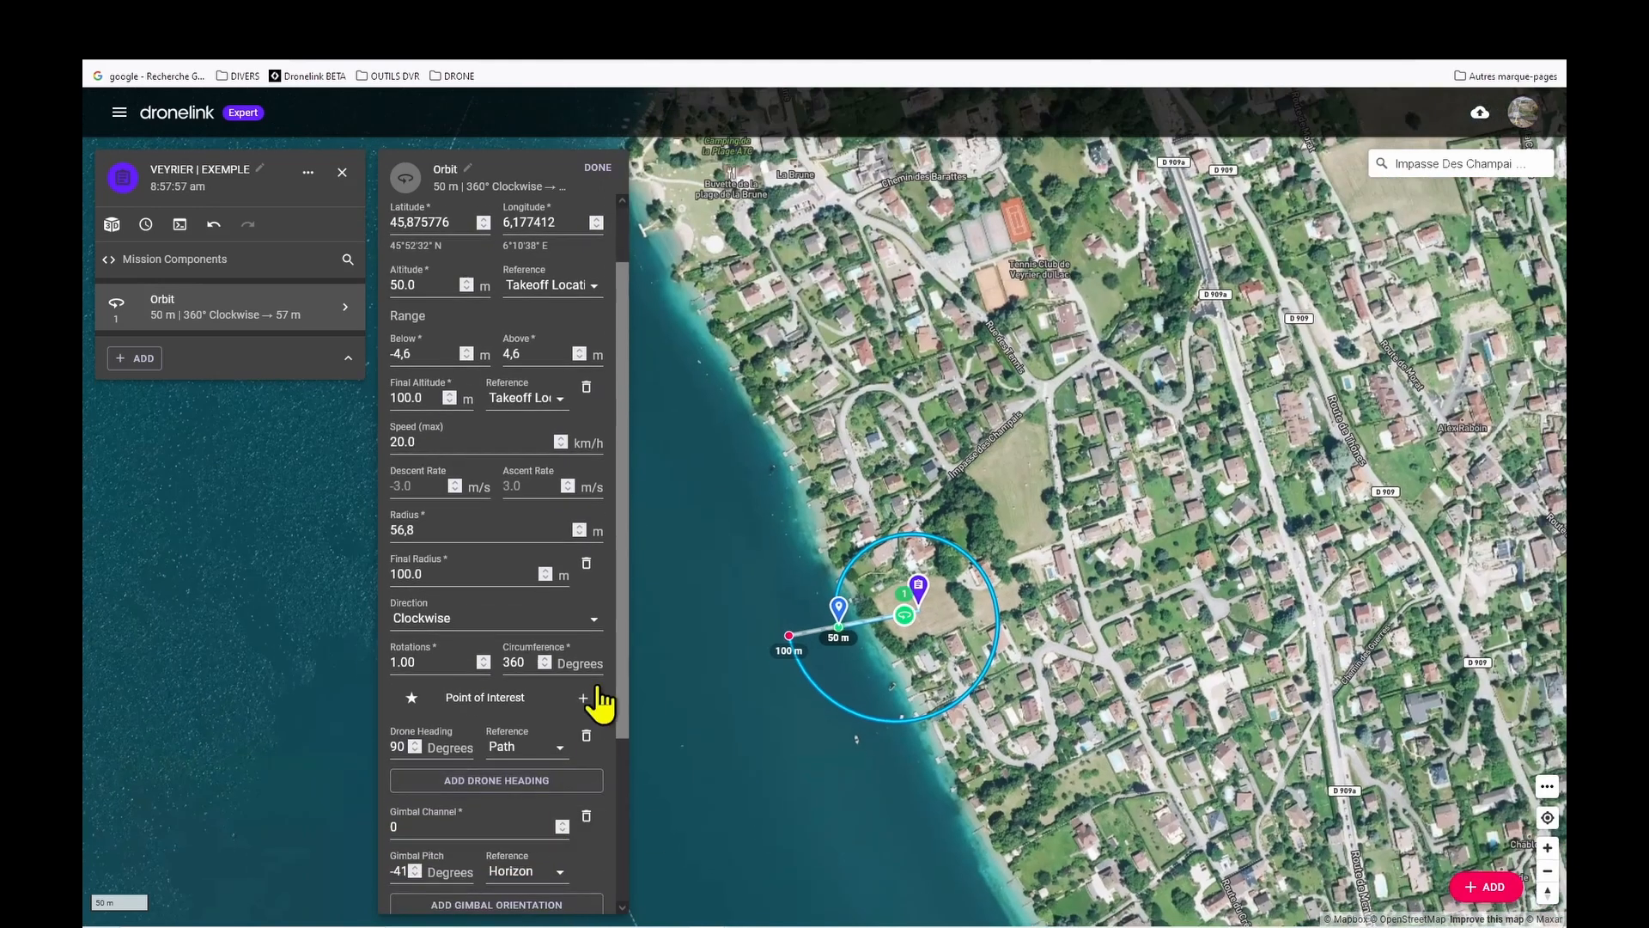
pyautogui.scroll(-1, 601, 700)
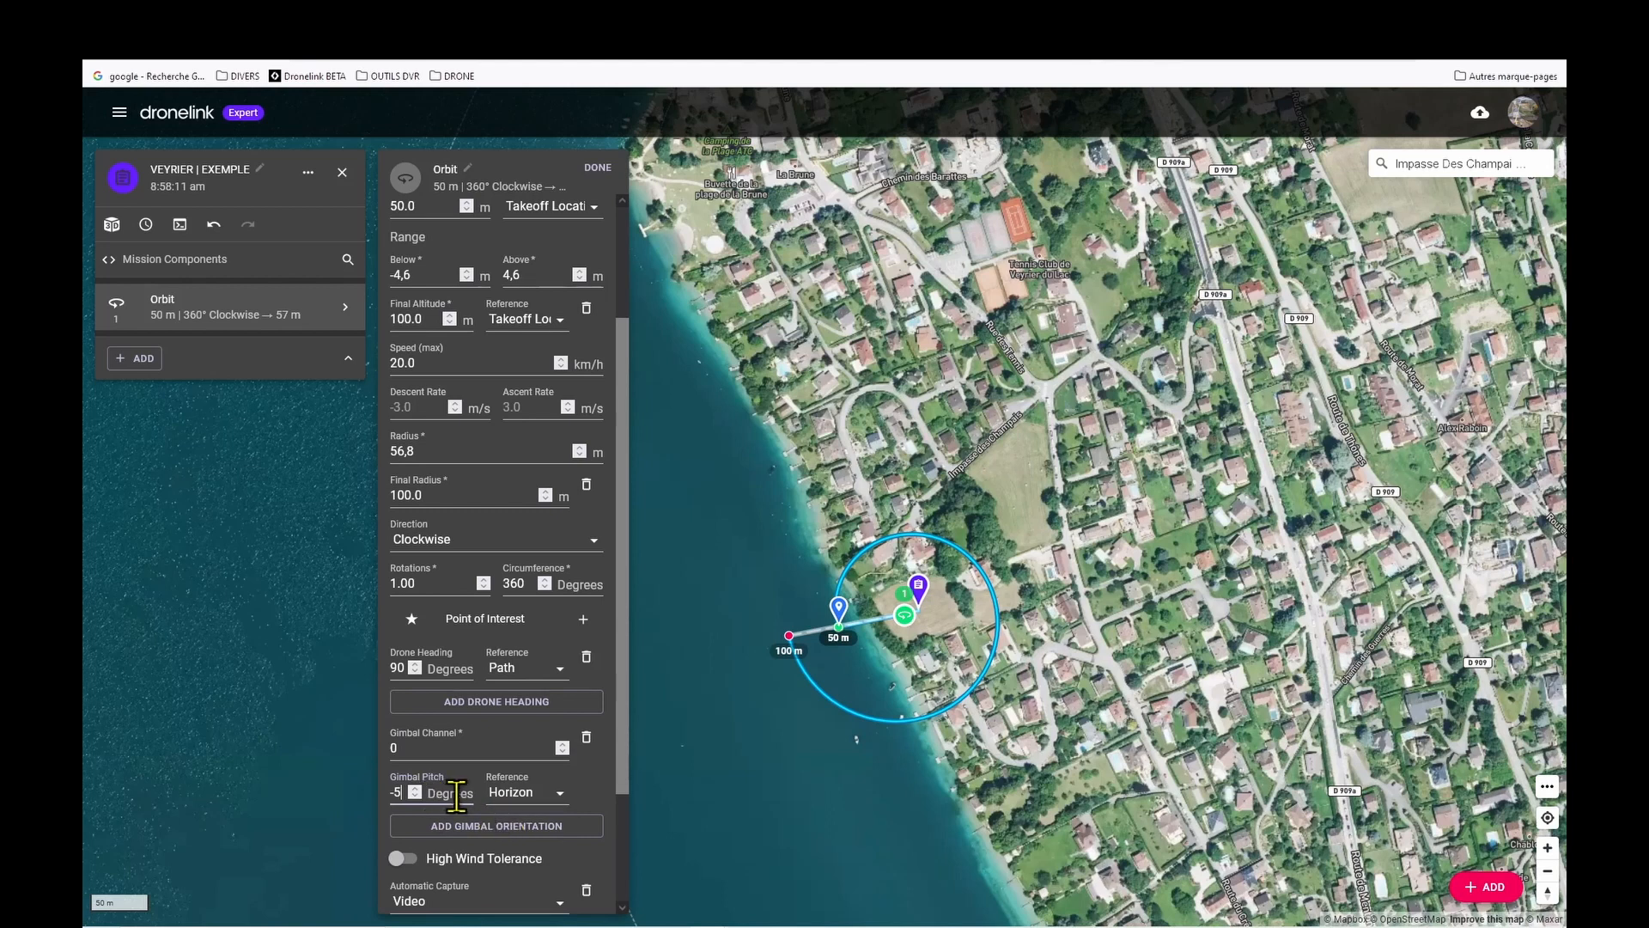
pyautogui.click(599, 170)
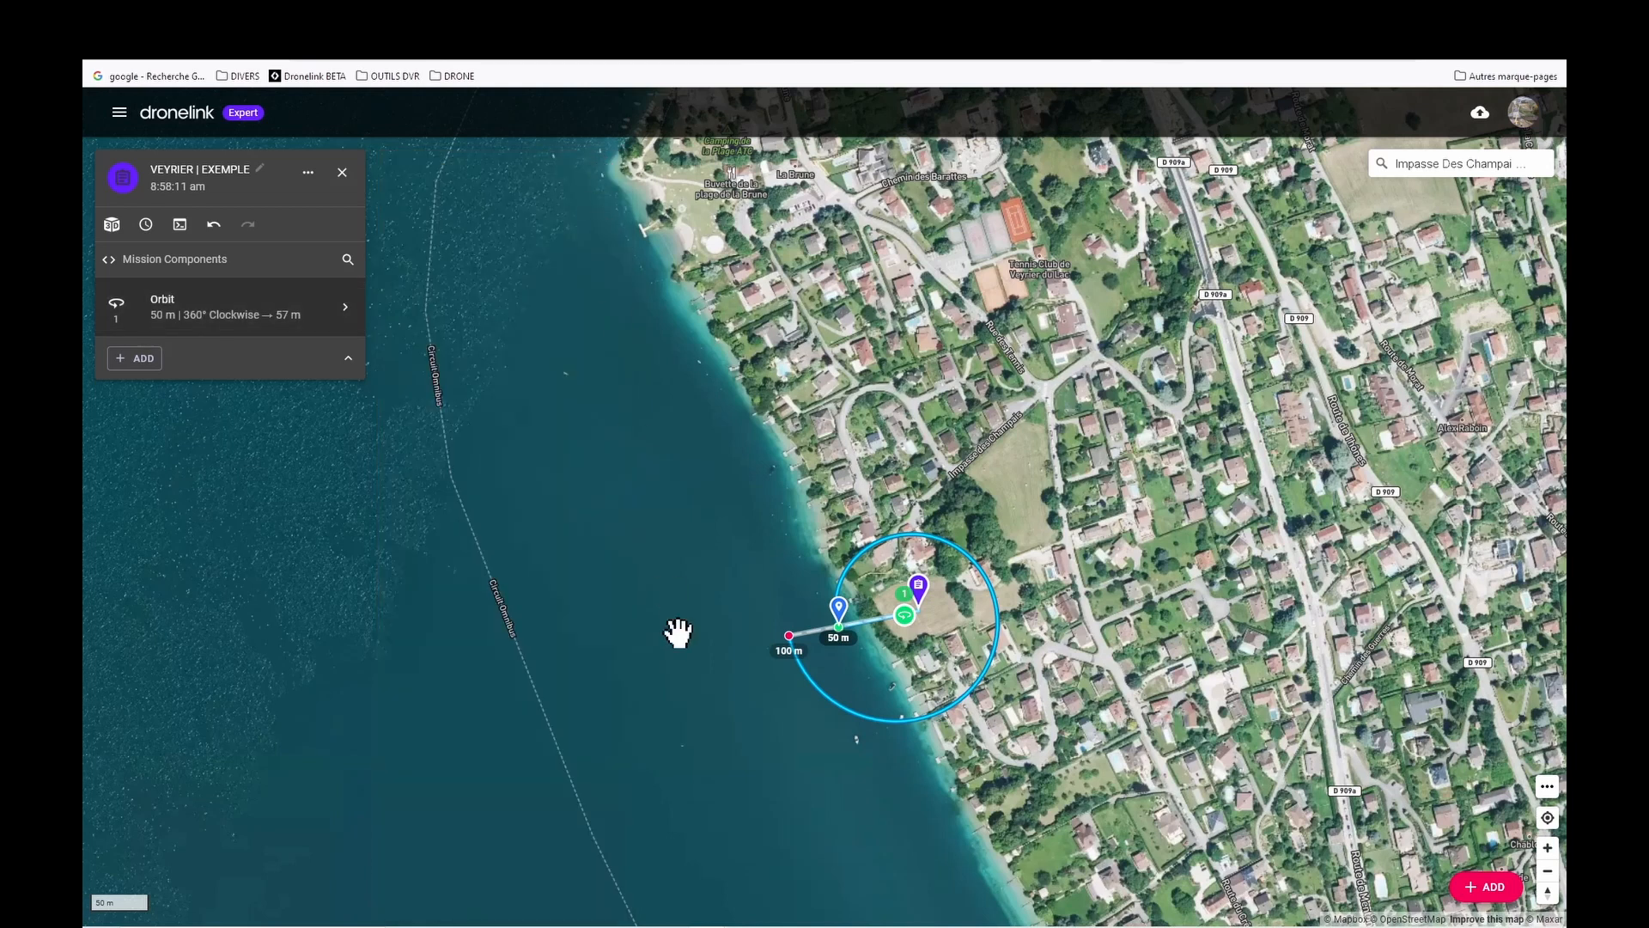
# - Inspect the orbit's path on the map and view the mission estimate summary
pyautogui.moveTo(662, 582); pyautogui.dragTo(637, 453)
pyautogui.scroll(2, 1124, 669)
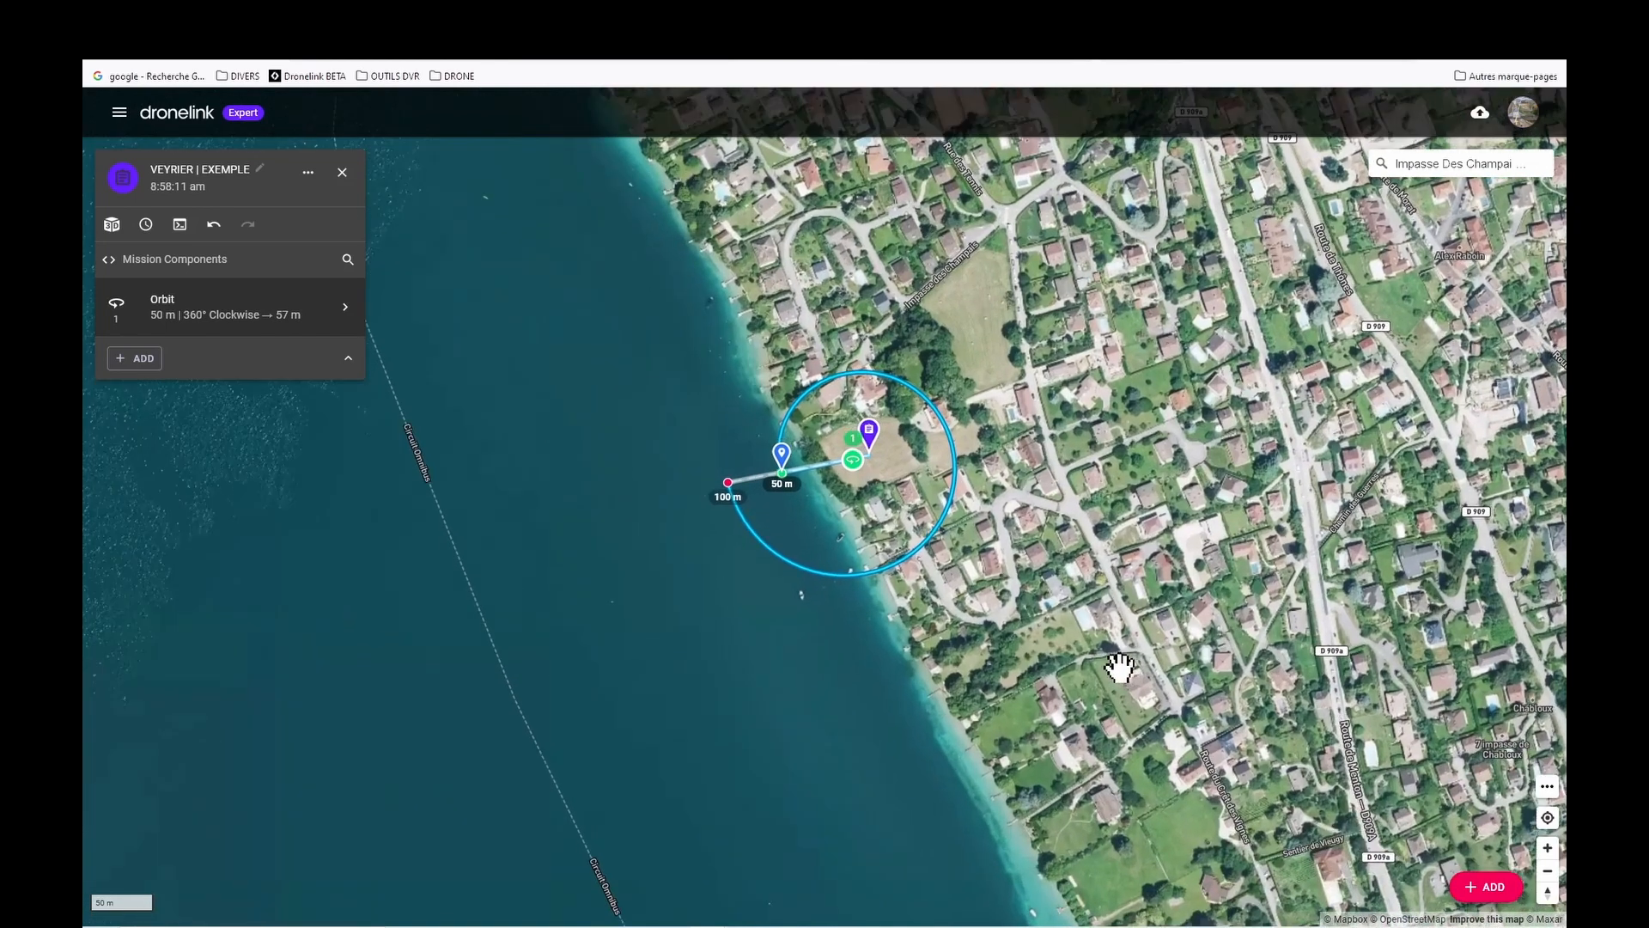
pyautogui.moveTo(968, 616); pyautogui.dragTo(1012, 676)
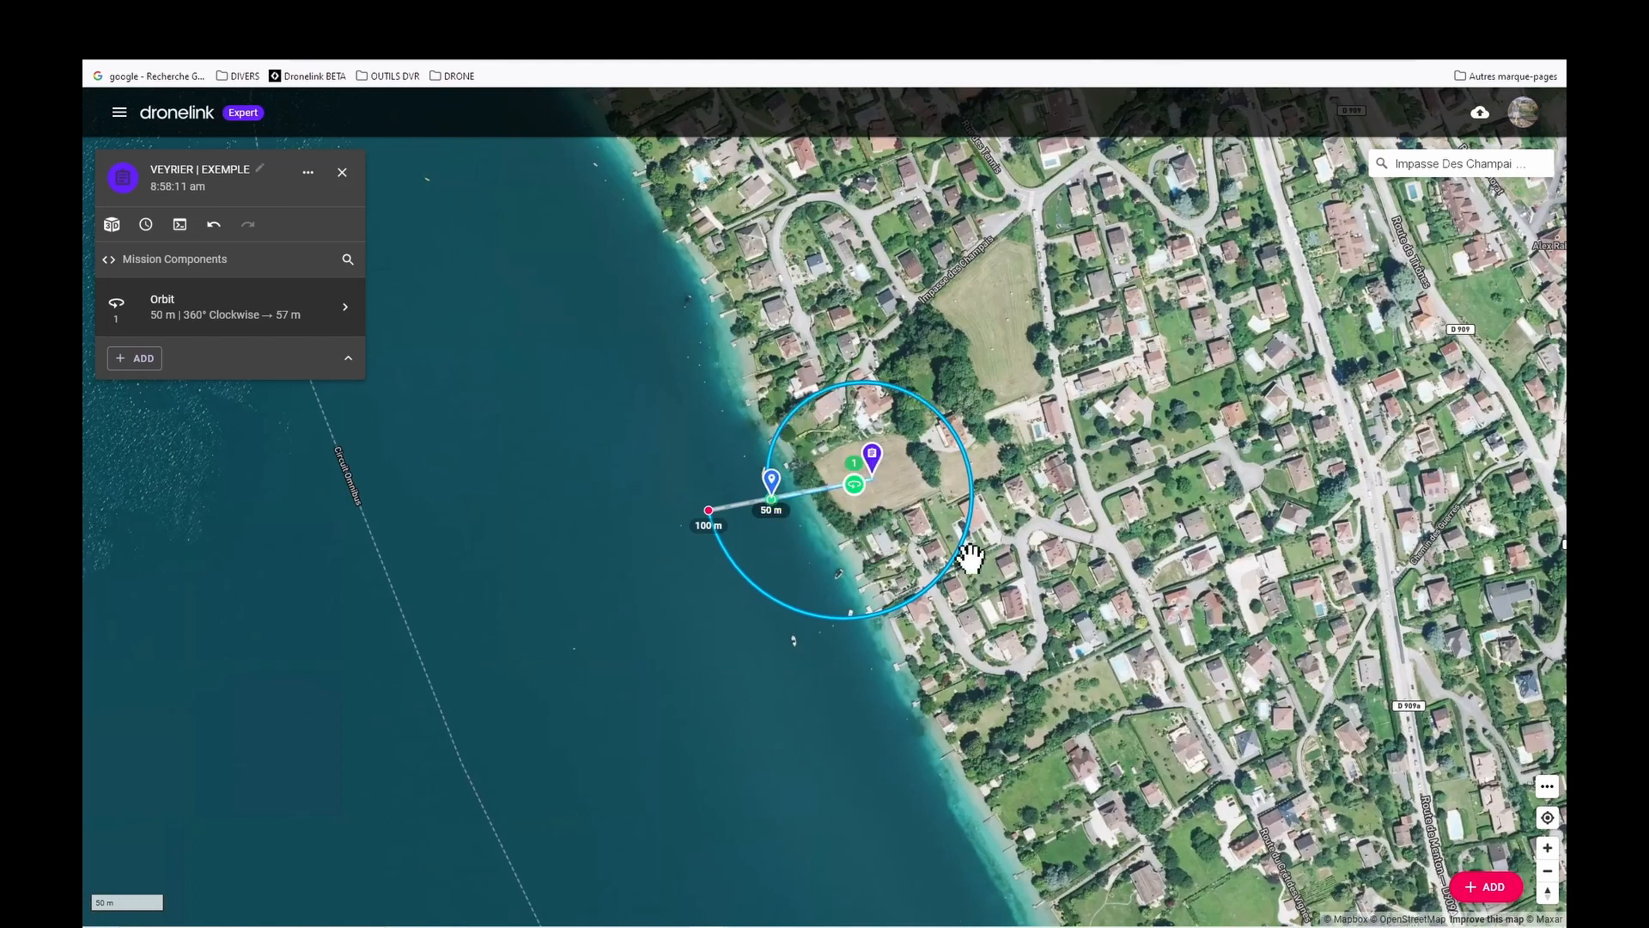
pyautogui.click(144, 225)
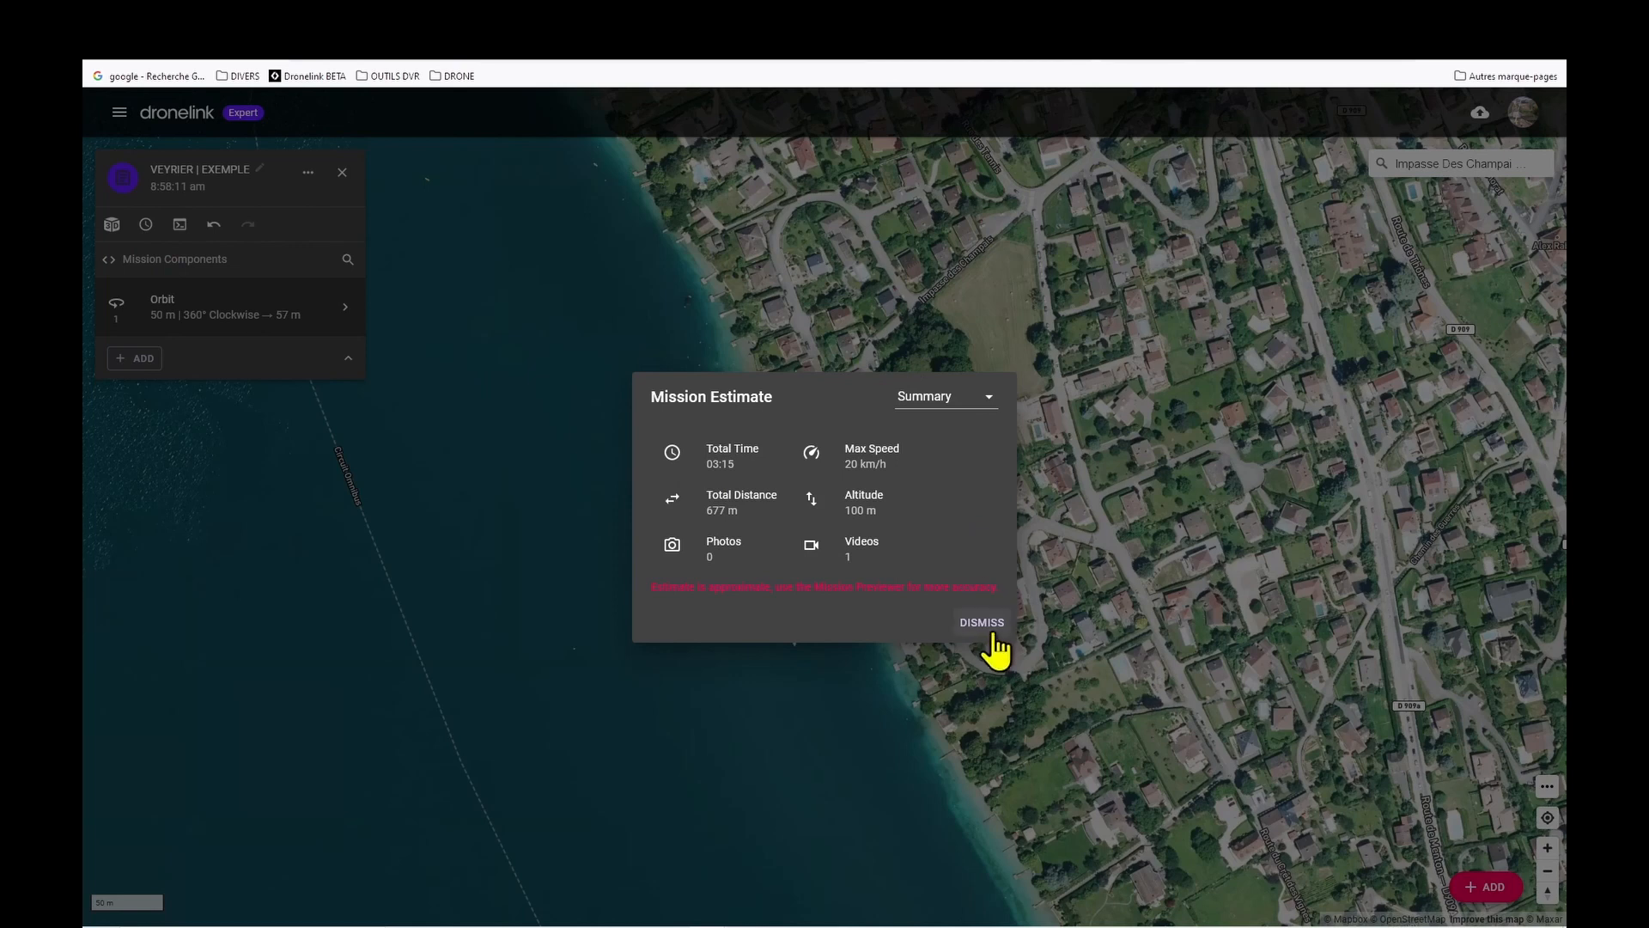
pyautogui.click(982, 622)
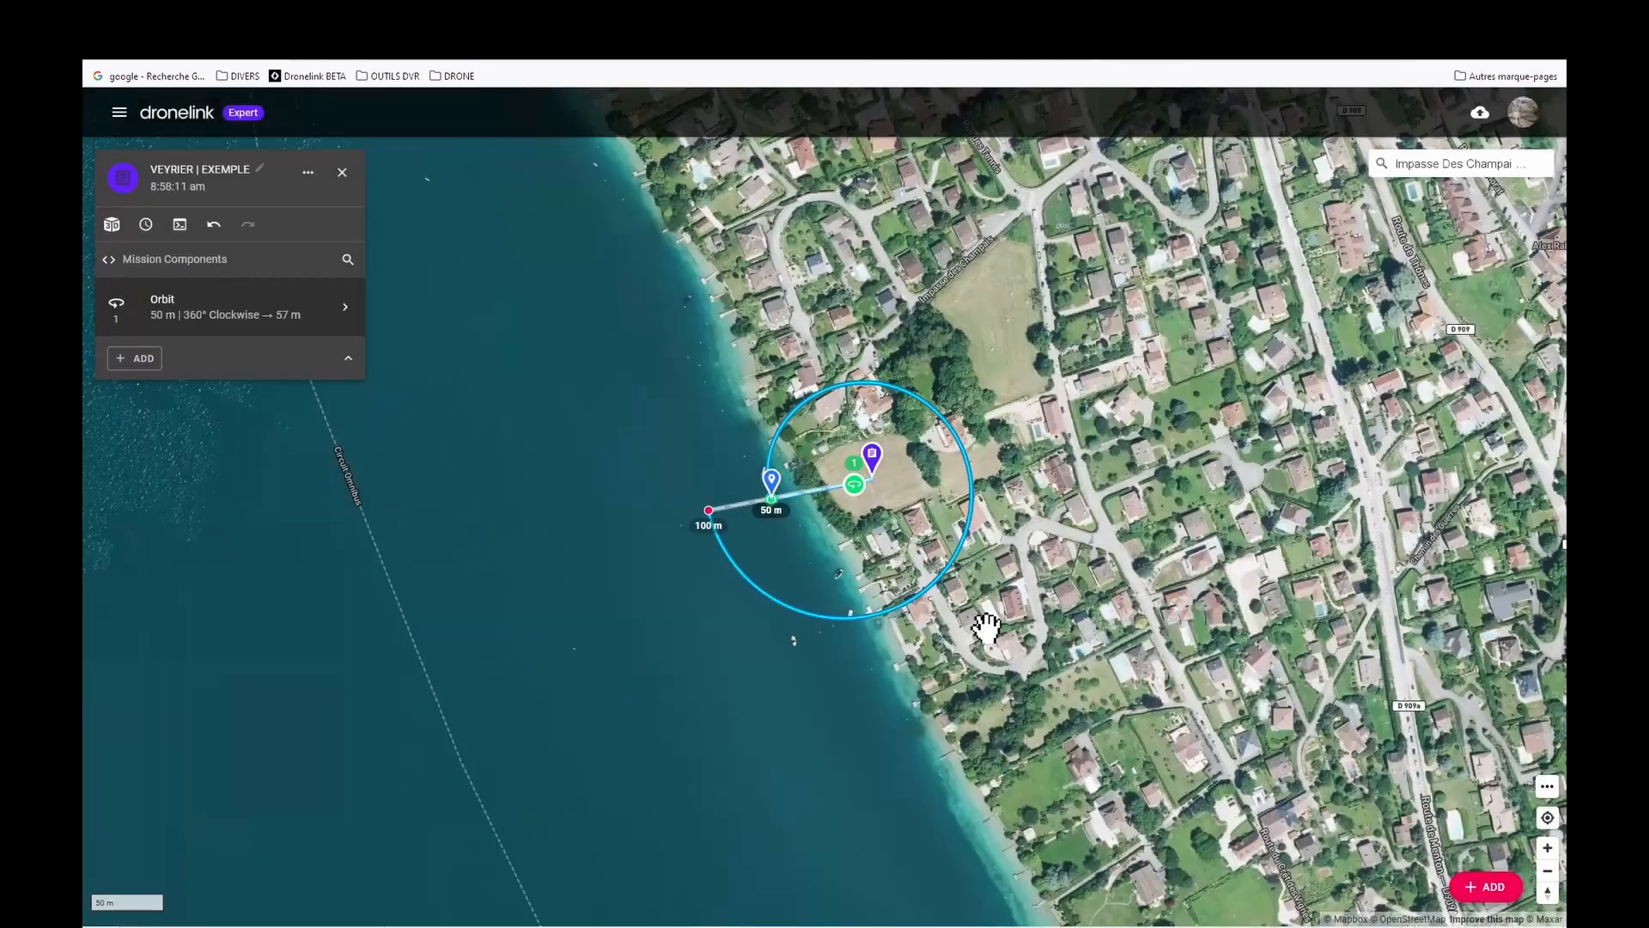
# - Review the orbit's automatic capture choices and keep Video selected
pyautogui.click(157, 311)
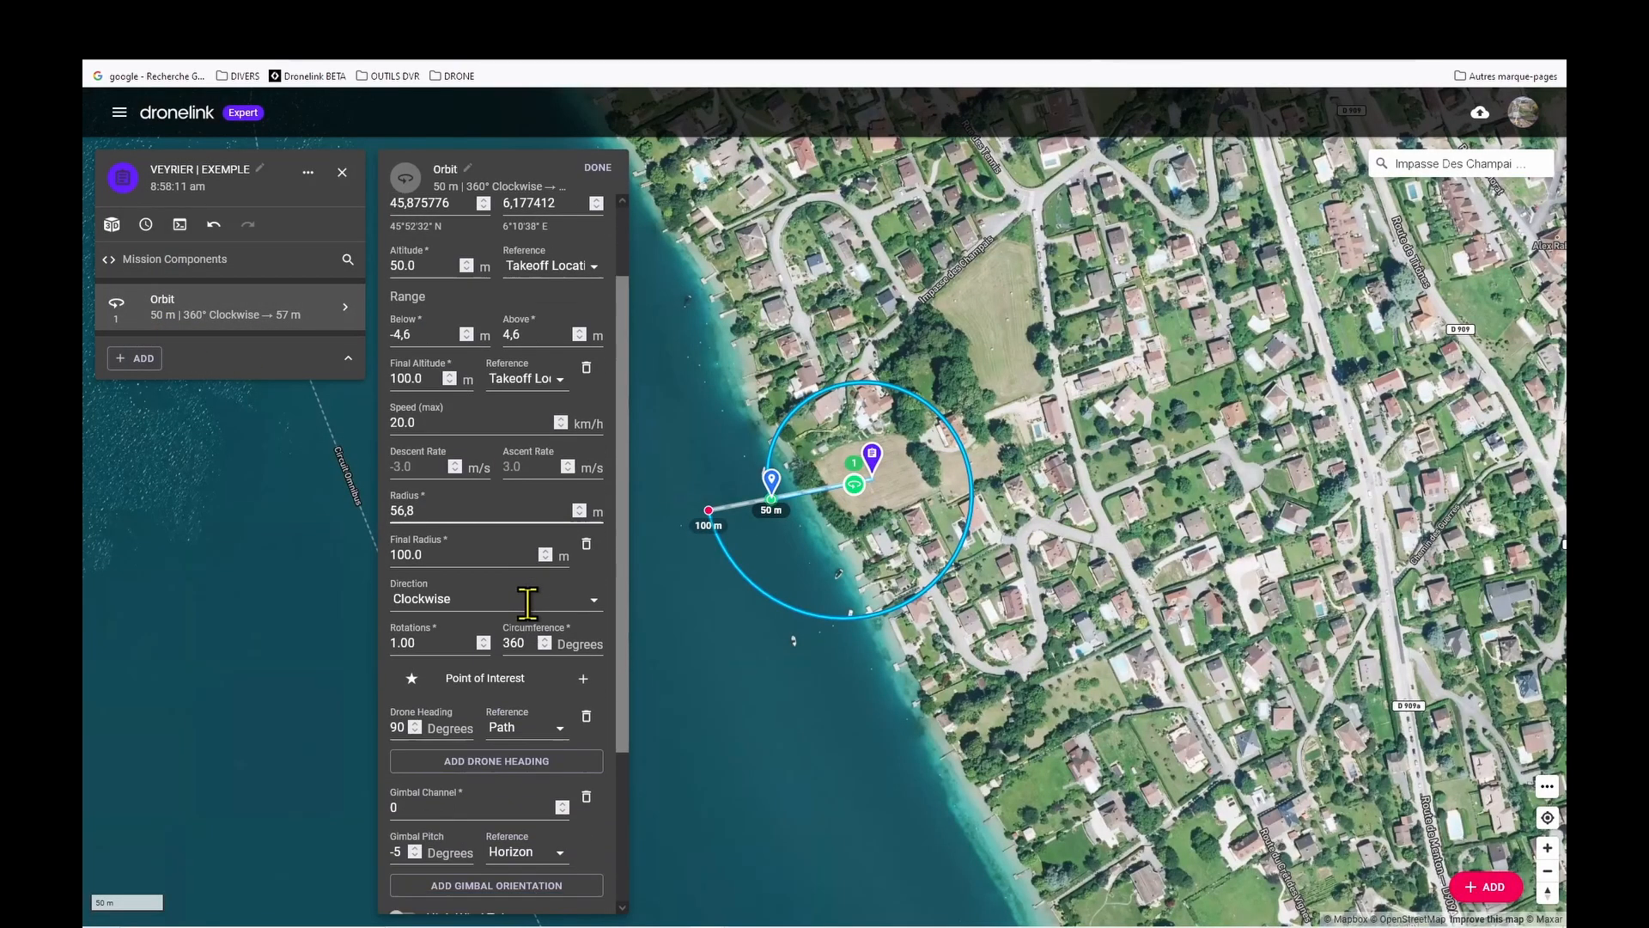
pyautogui.scroll(-5, 527, 599)
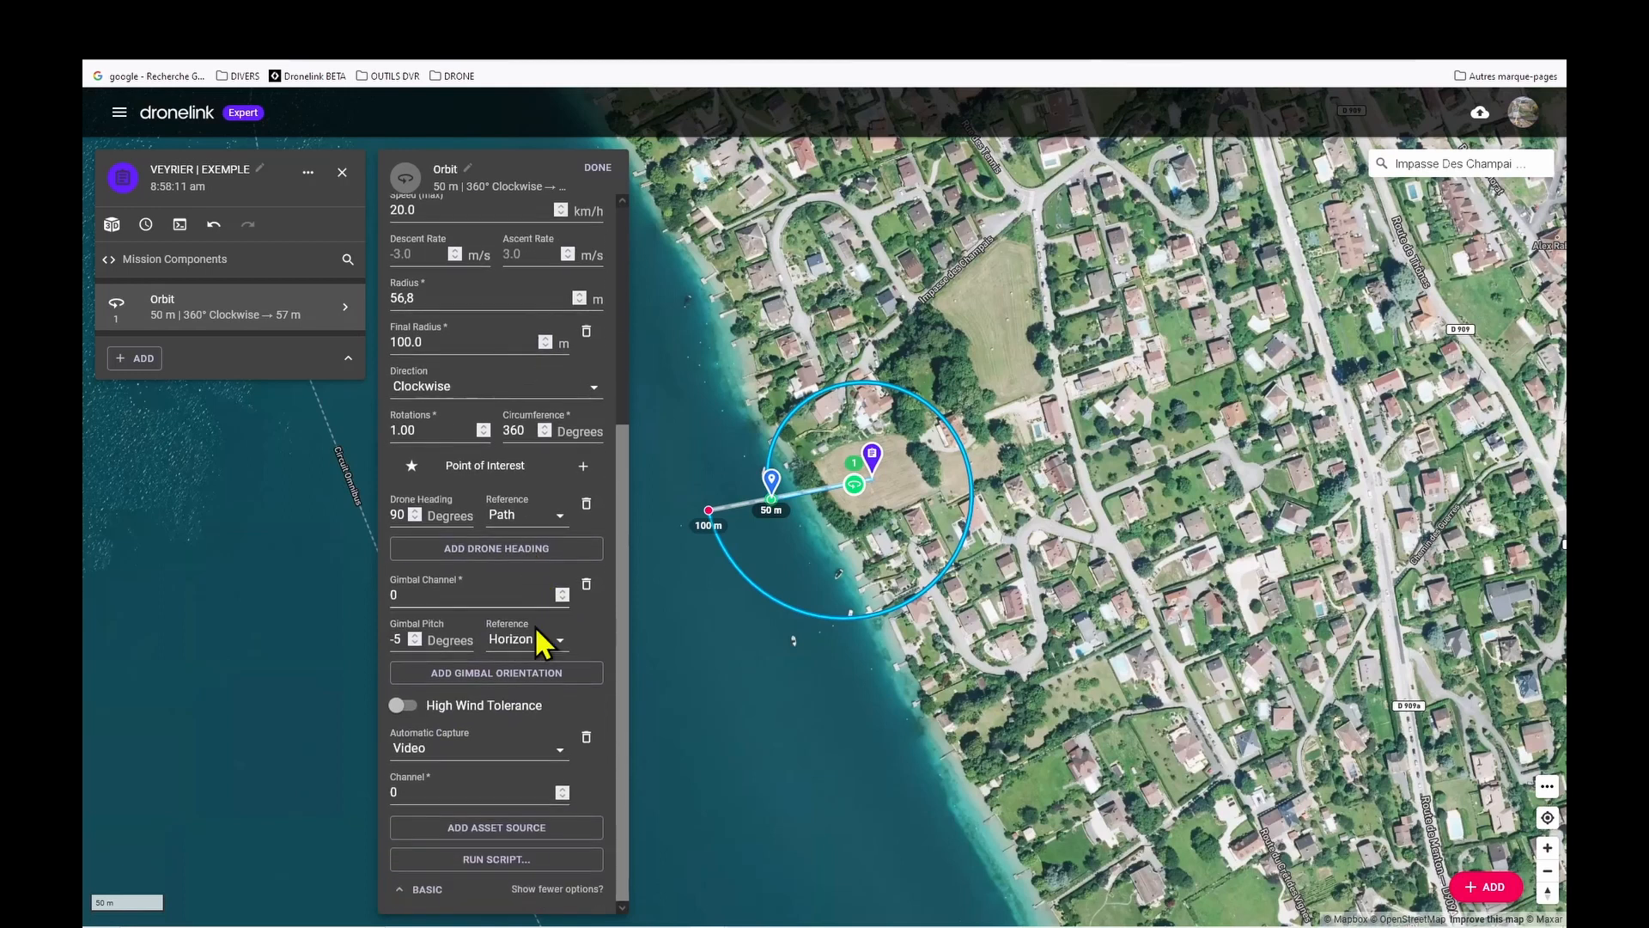
pyautogui.click(433, 756)
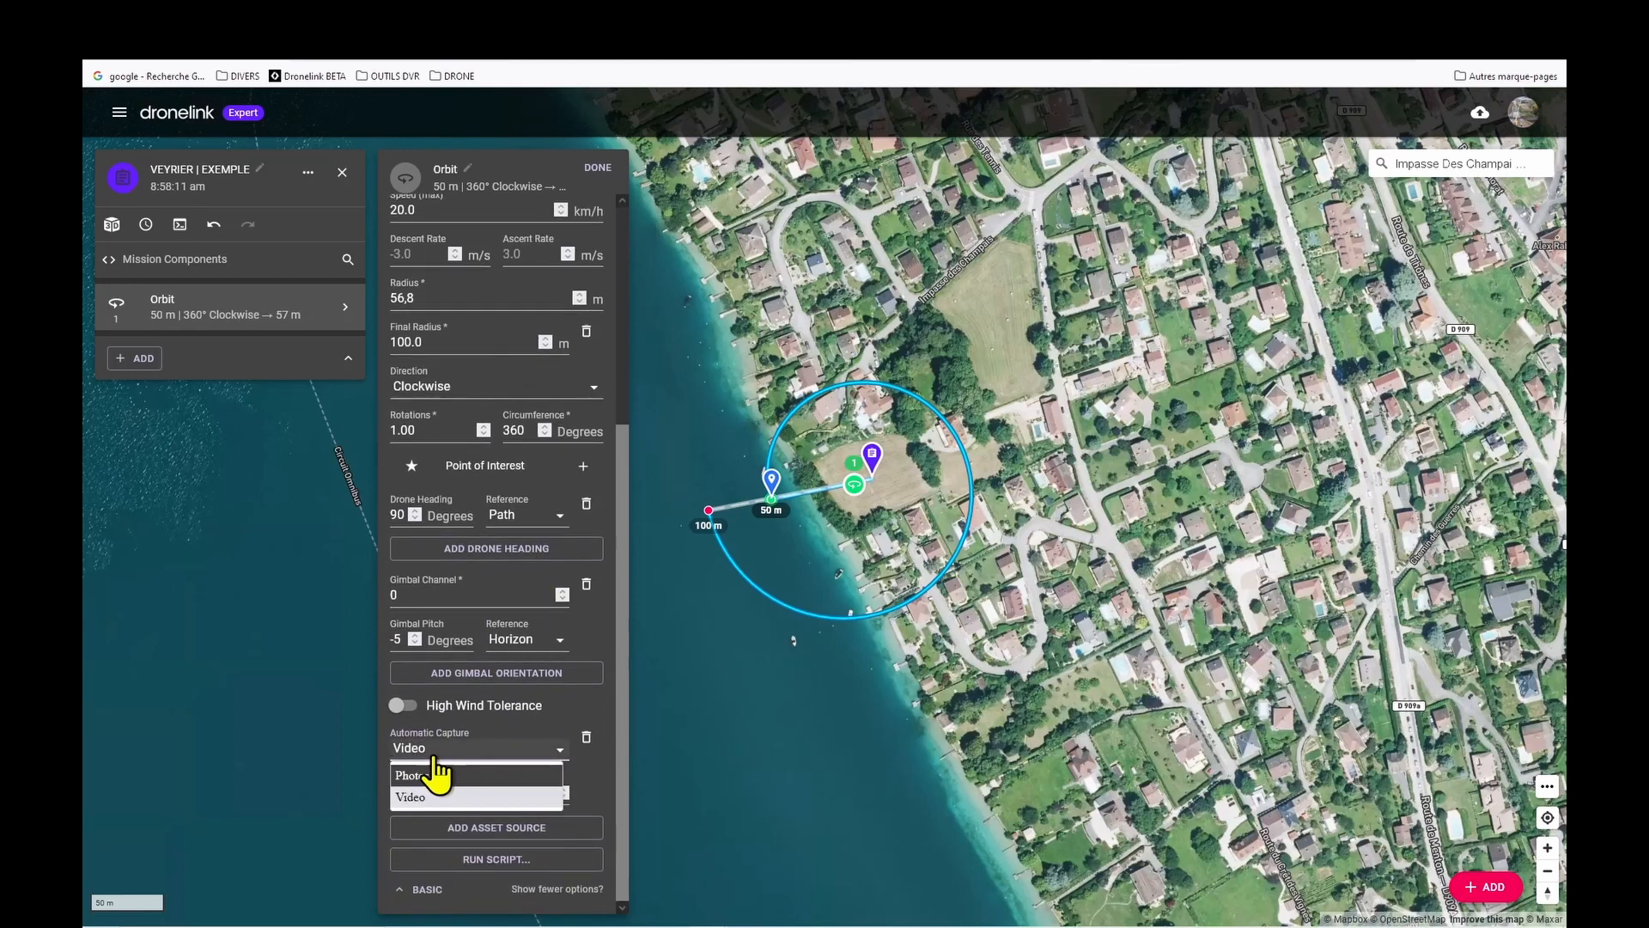
pyautogui.click(413, 797)
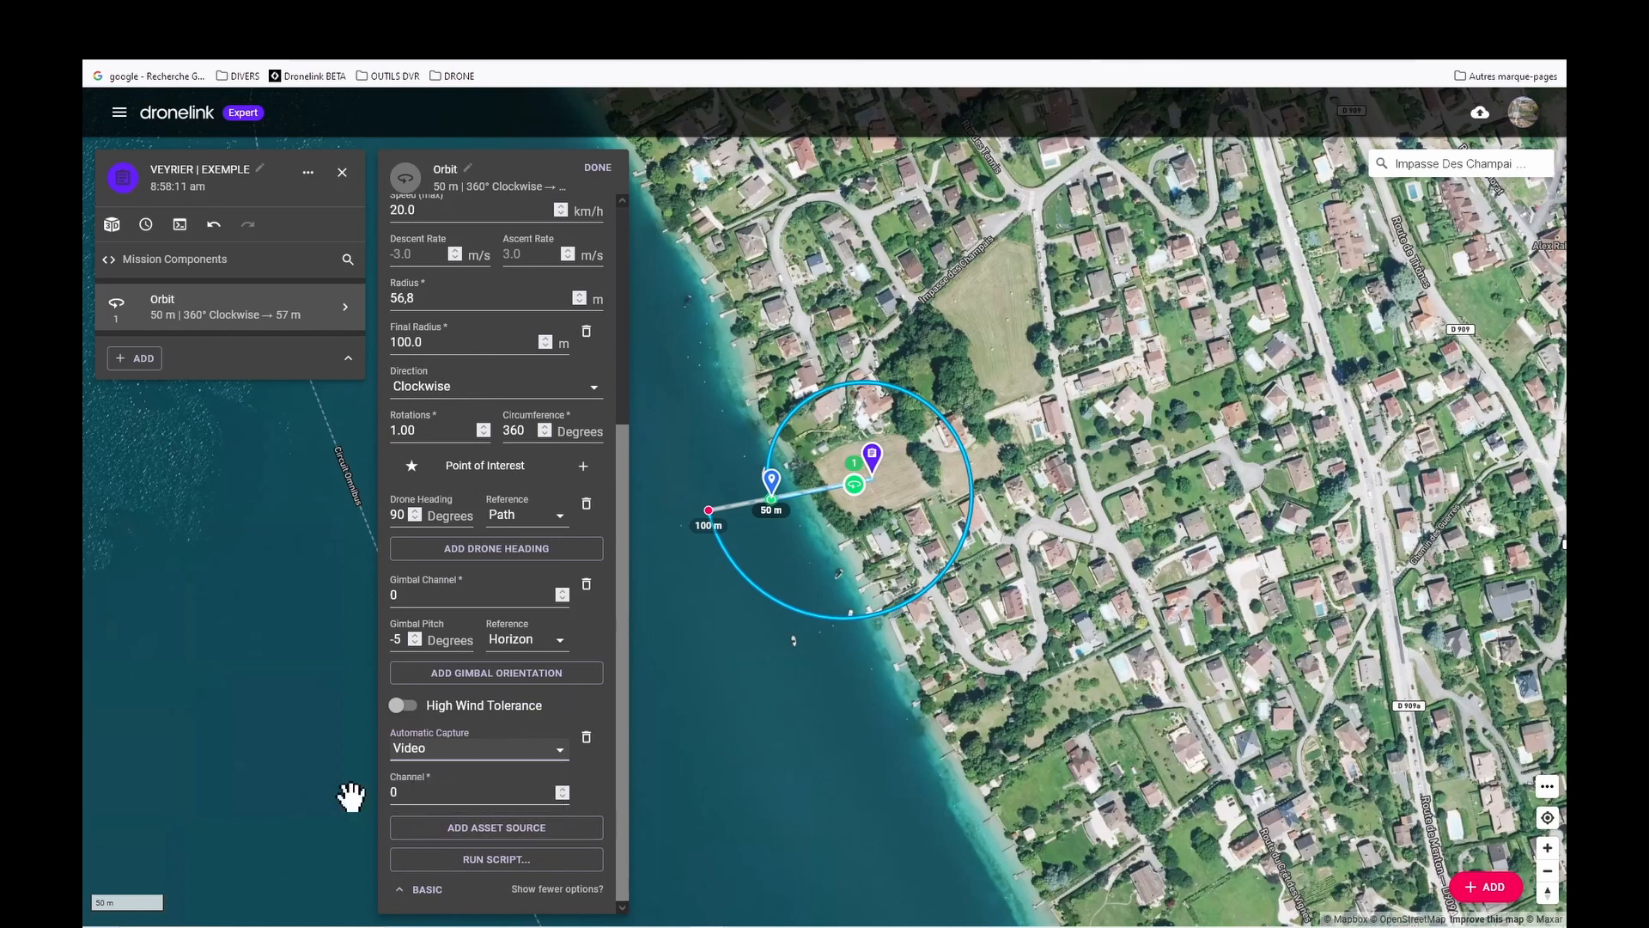
pyautogui.click(592, 169)
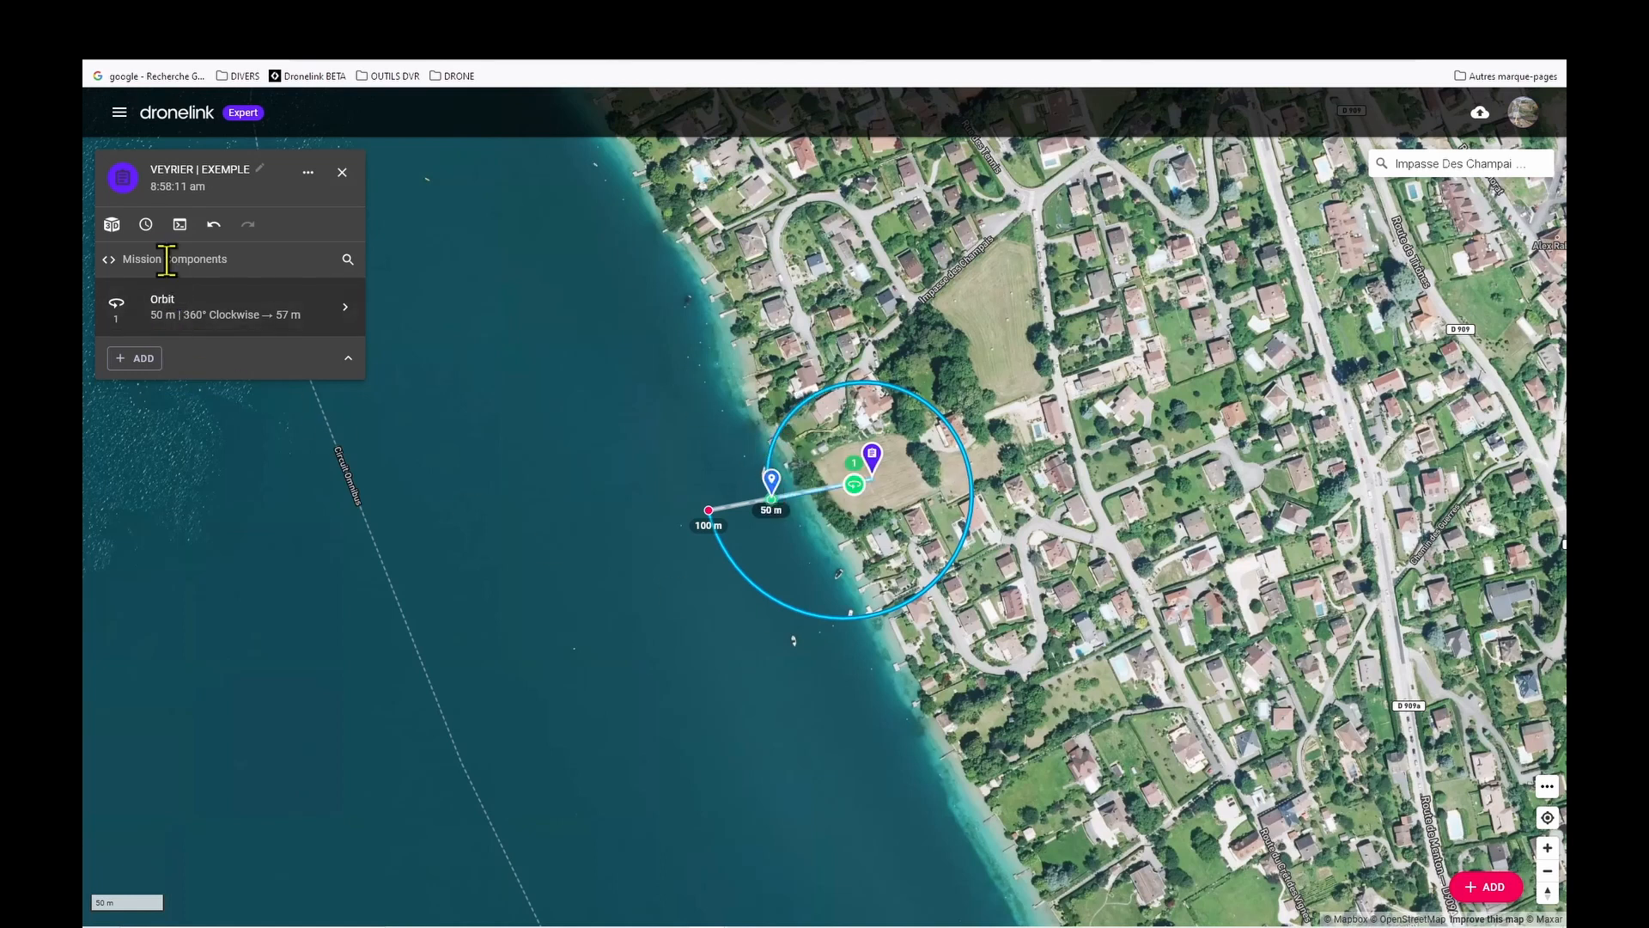
# - Open the mission preview, examine its camera, gimbal, battery, altitude and horizontal distance timelines, and start the flight simulation
pyautogui.click(179, 225)
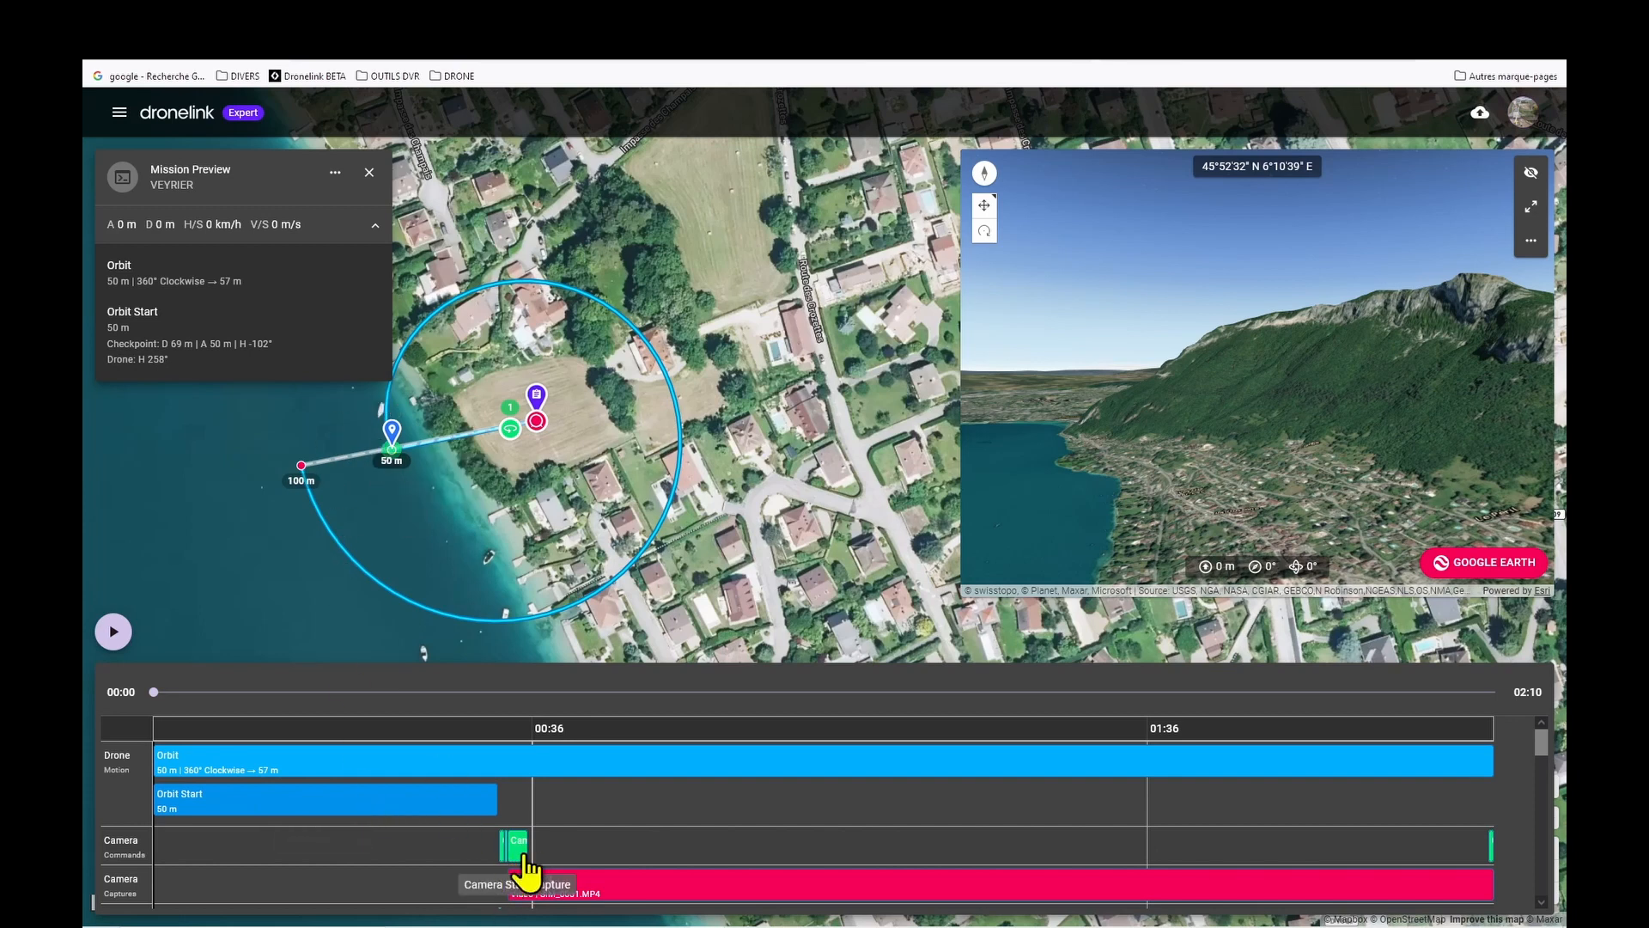
pyautogui.scroll(-1, 576, 889)
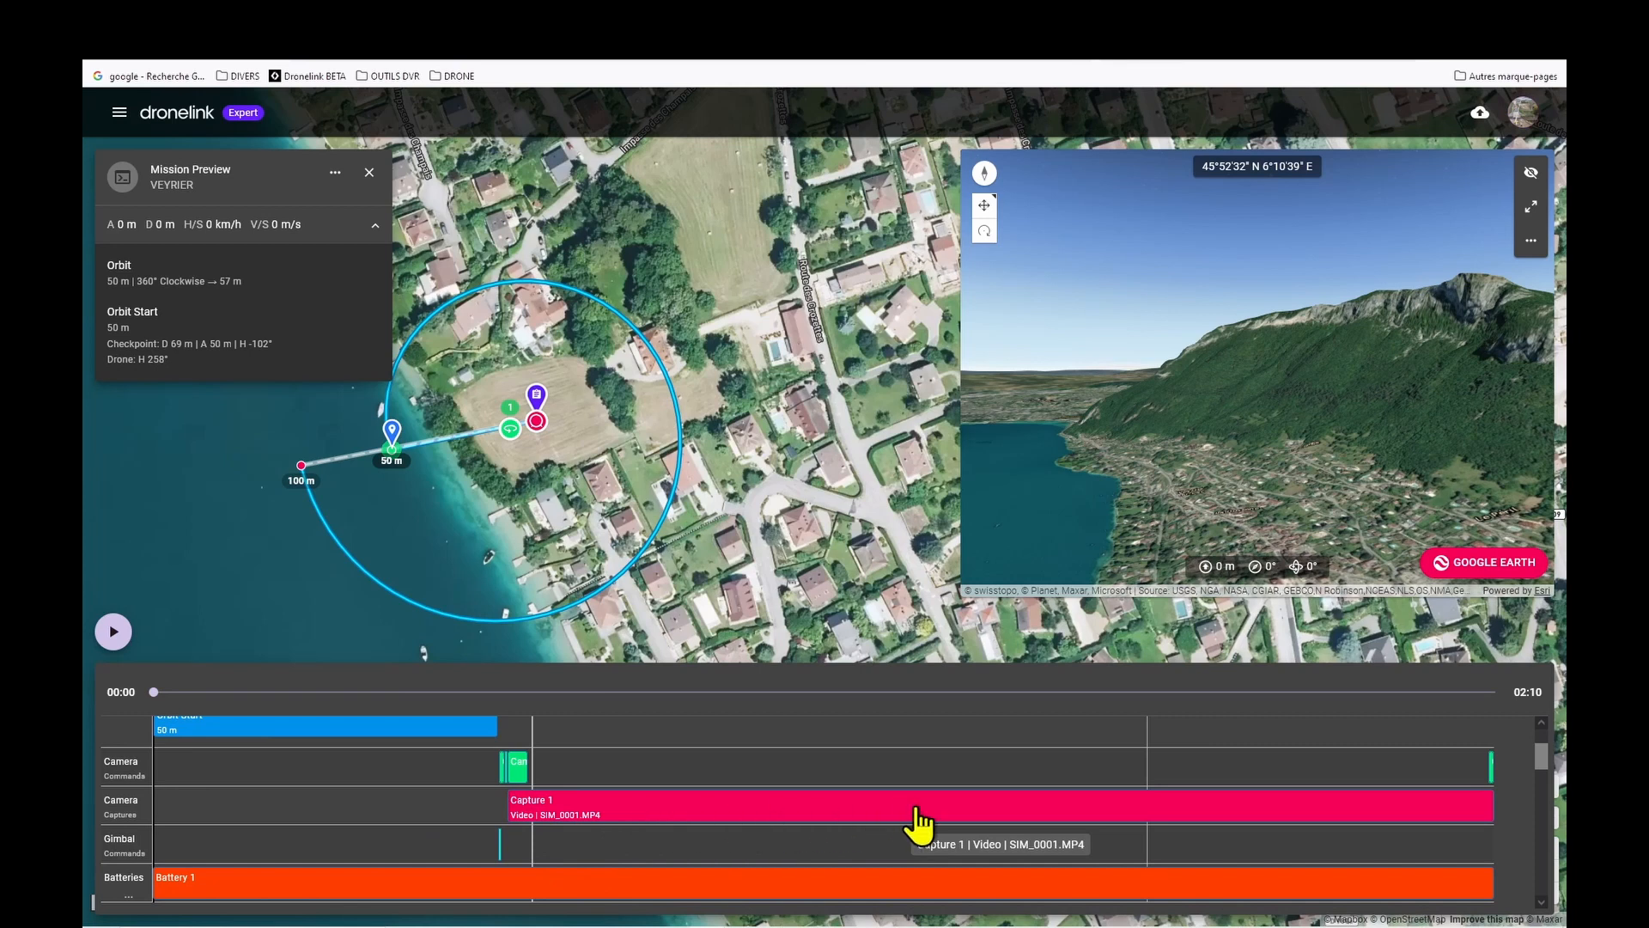
pyautogui.scroll(-2, 1419, 820)
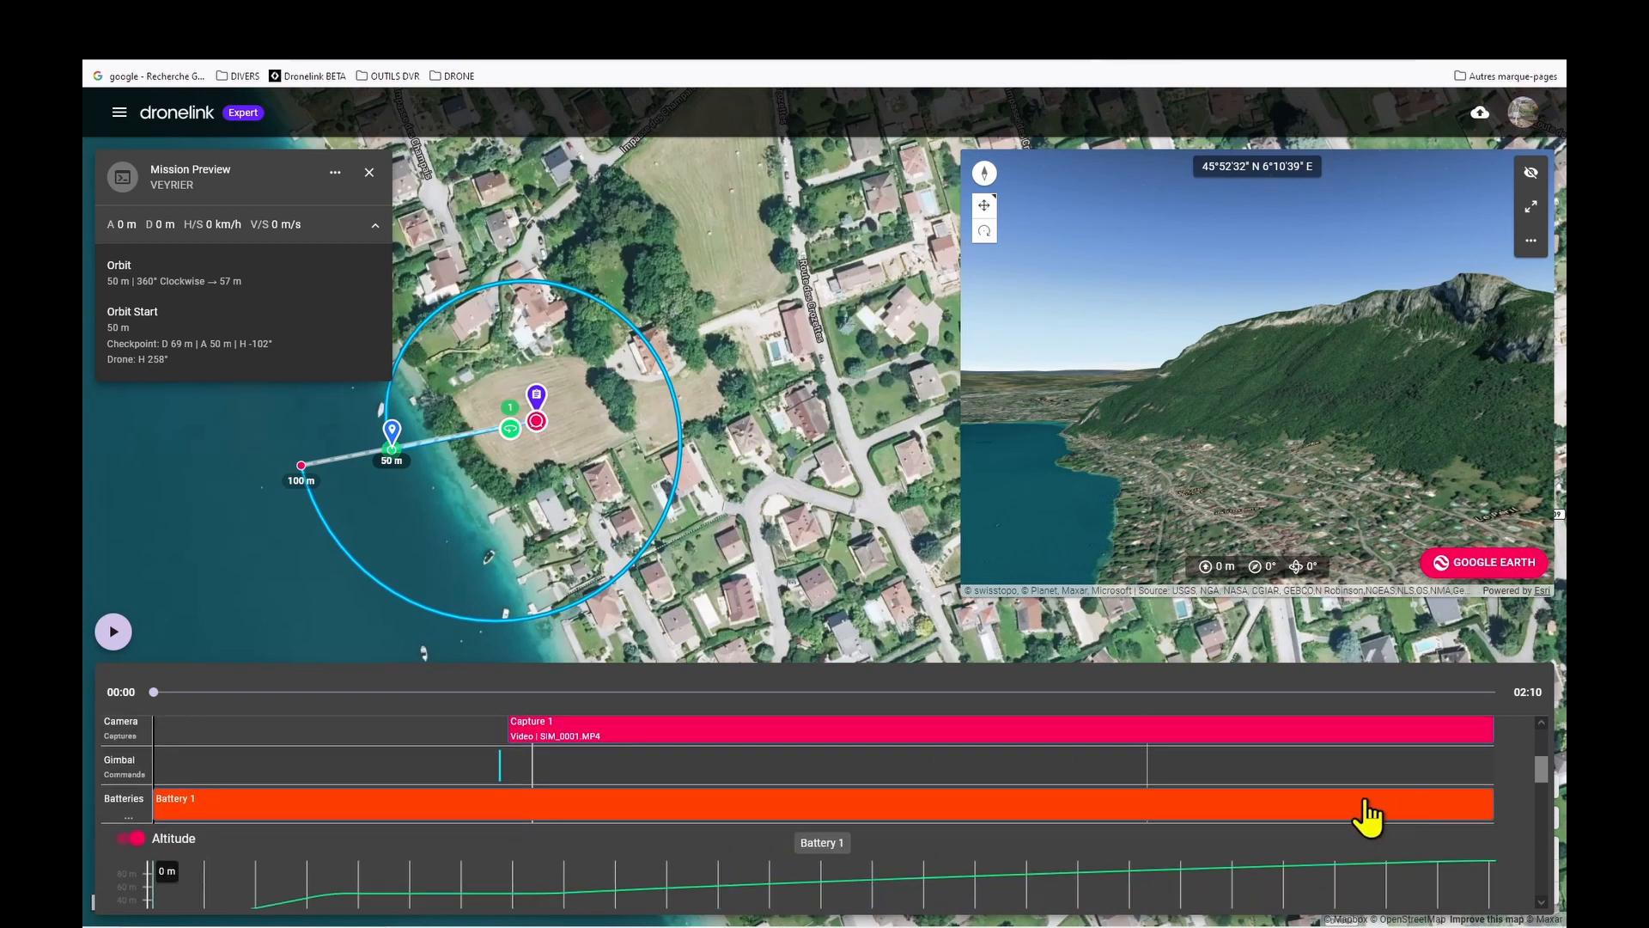
pyautogui.scroll(-1, 593, 874)
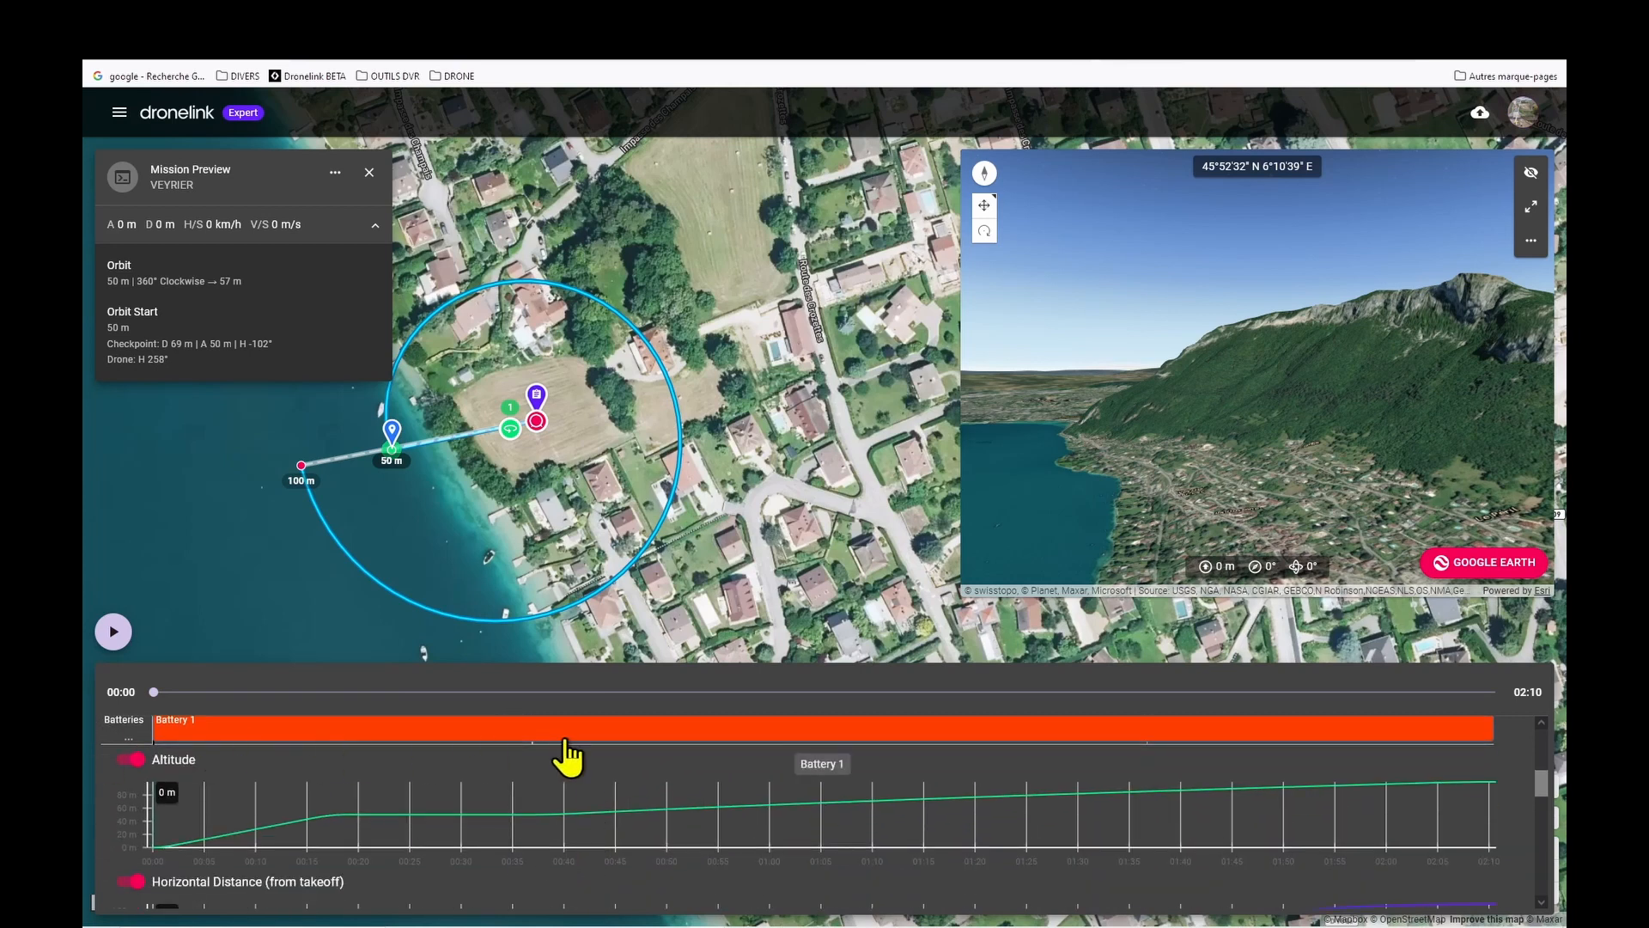
pyautogui.scroll(-1, 558, 769)
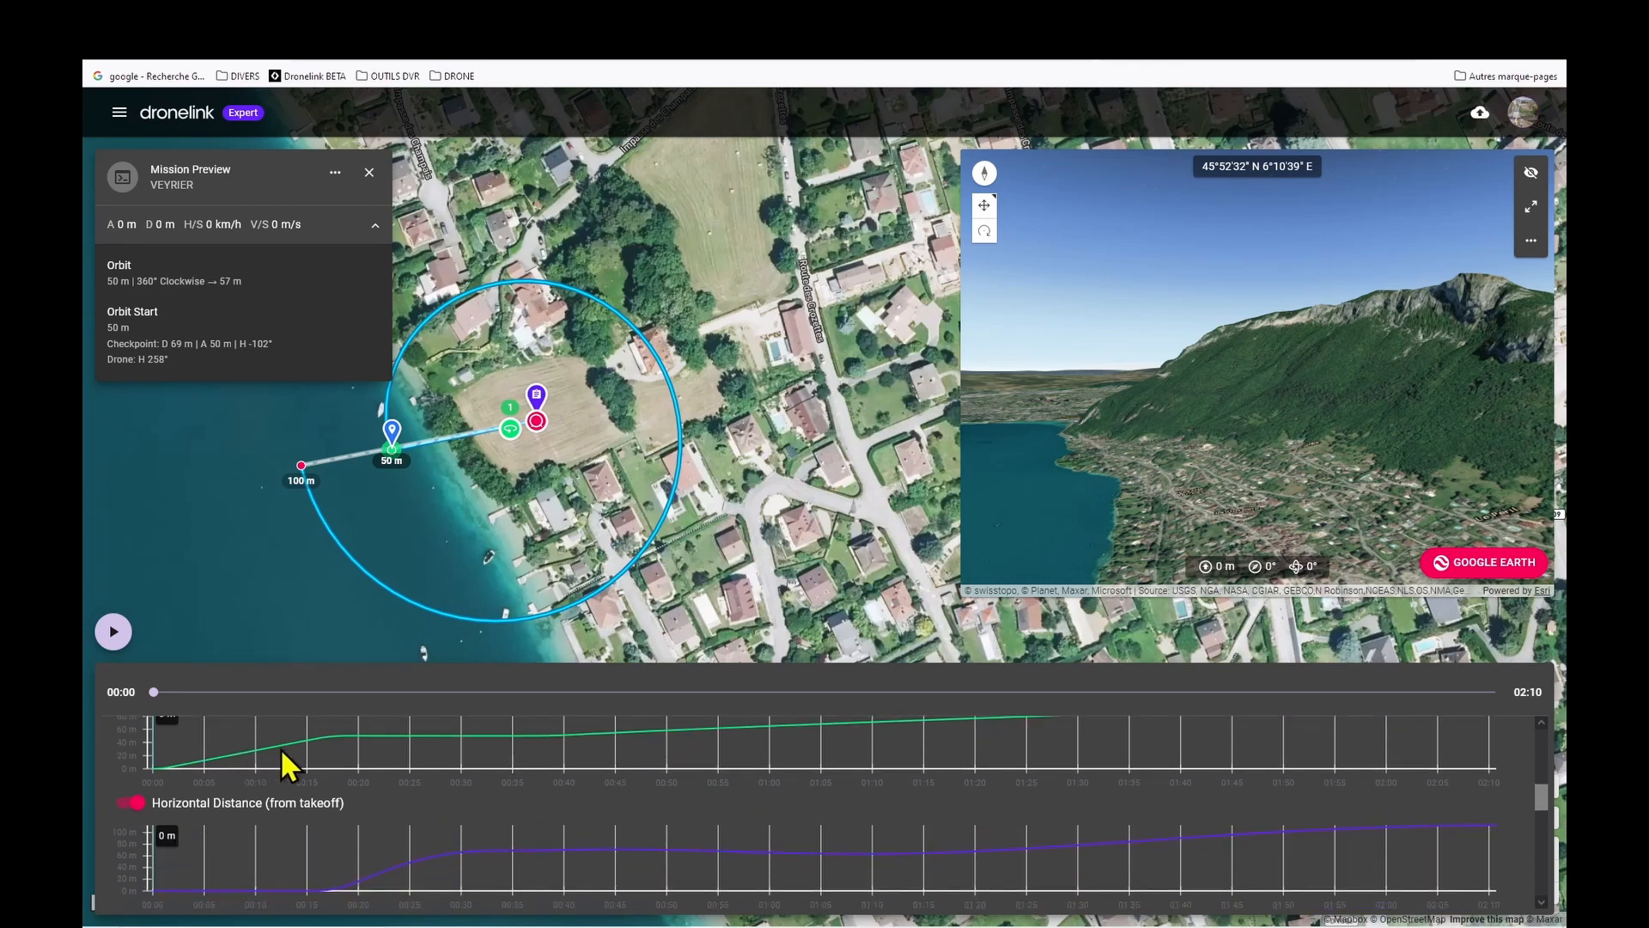
pyautogui.scroll(1, 508, 763)
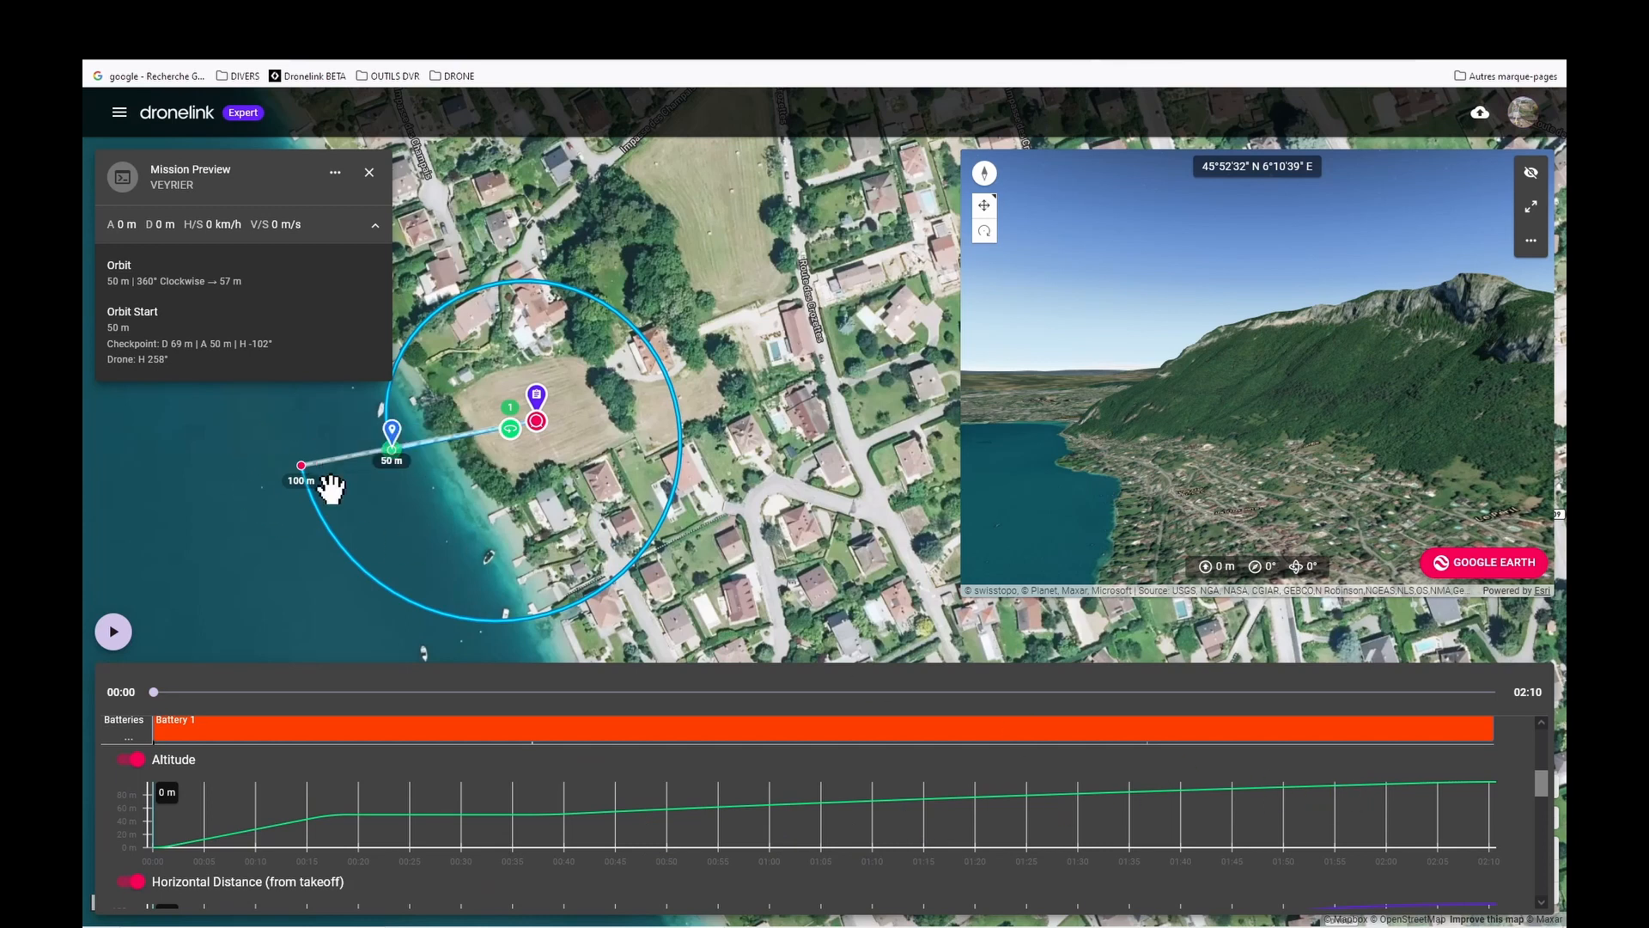
pyautogui.scroll(-1, 592, 855)
pyautogui.scroll(-2, 587, 839)
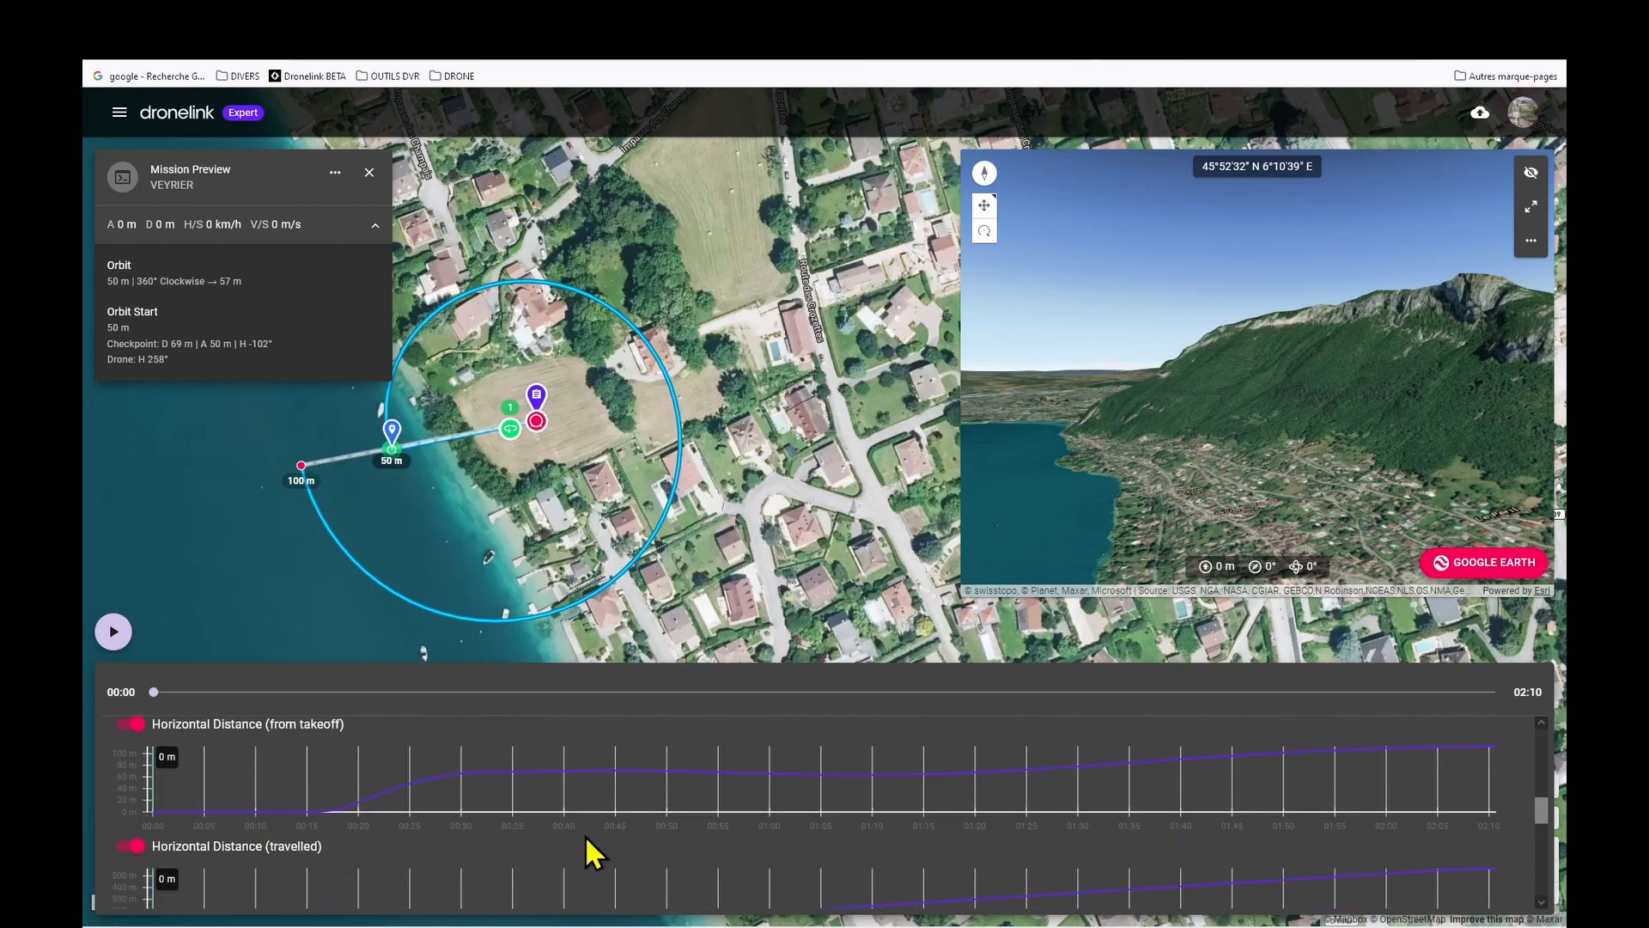
pyautogui.scroll(3, 584, 839)
pyautogui.scroll(2, 583, 835)
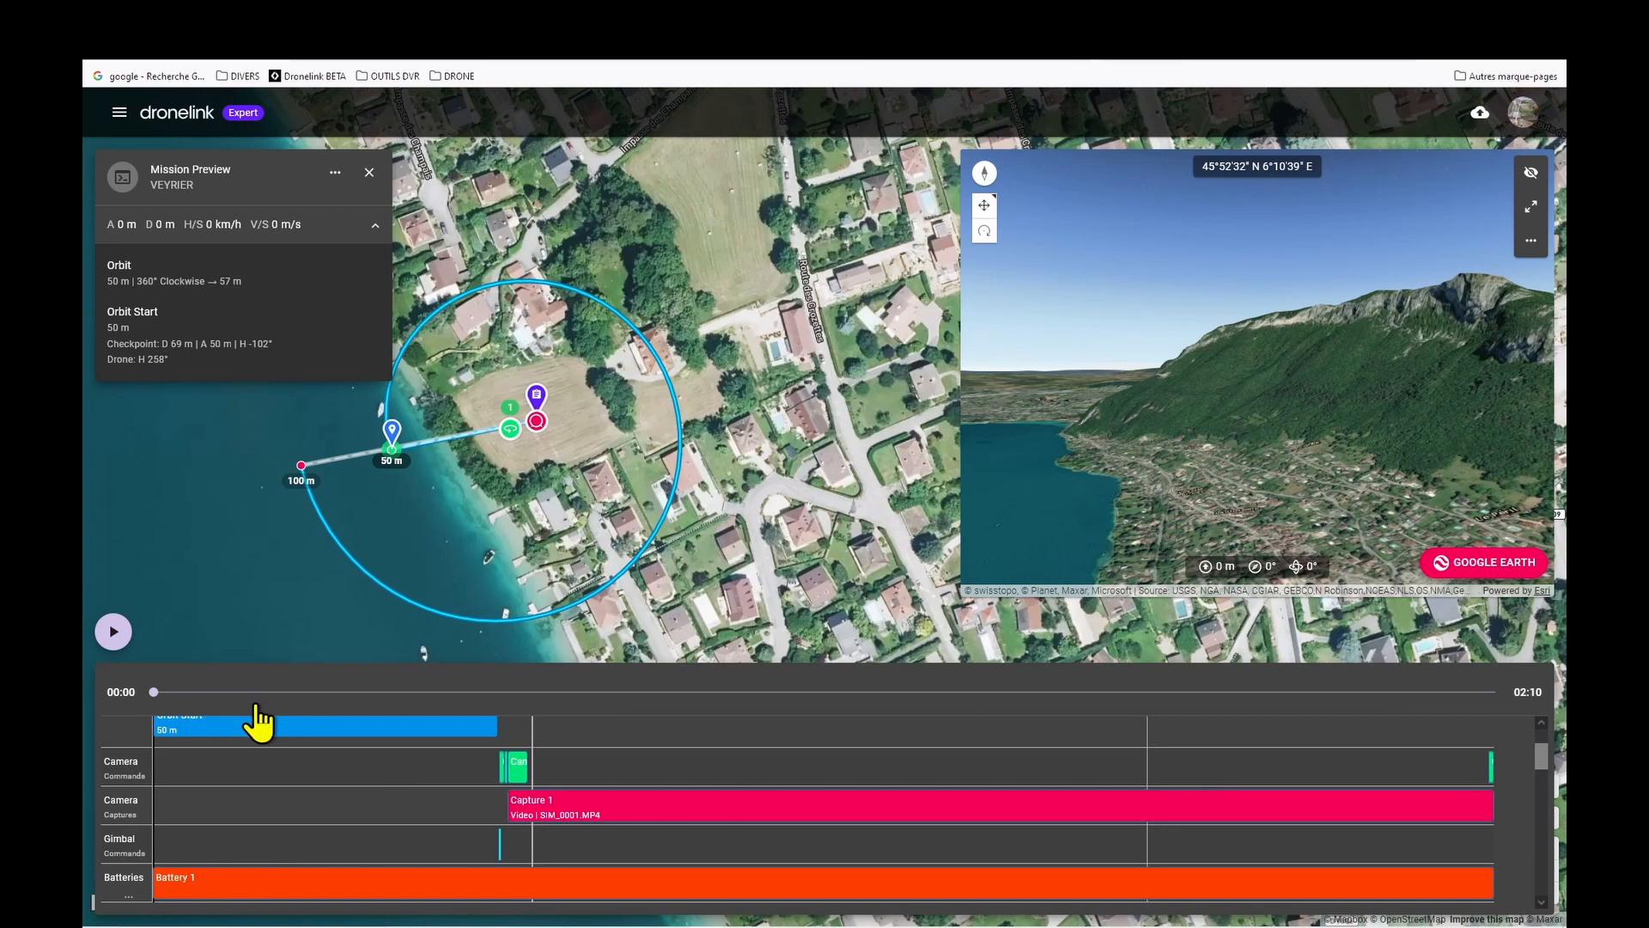
pyautogui.click(112, 639)
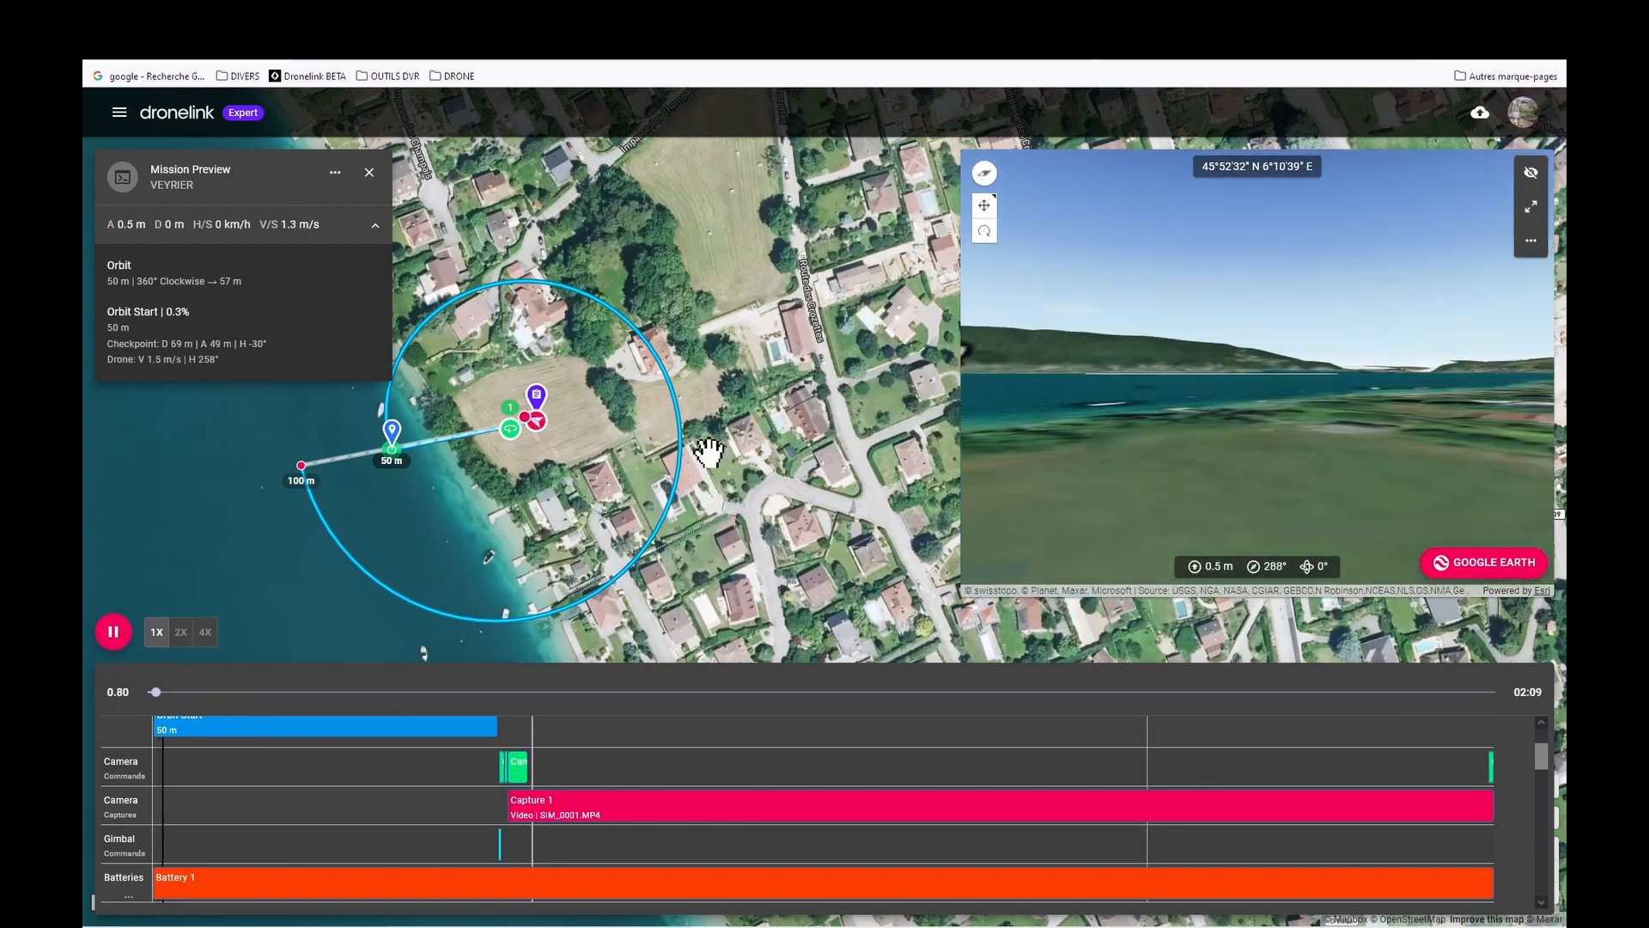
# - Watch the drone's climb and flight to the orbit start in the simulation at 1X and 2X speed, pausing at key moments
pyautogui.moveTo(779, 471); pyautogui.dragTo(859, 423)
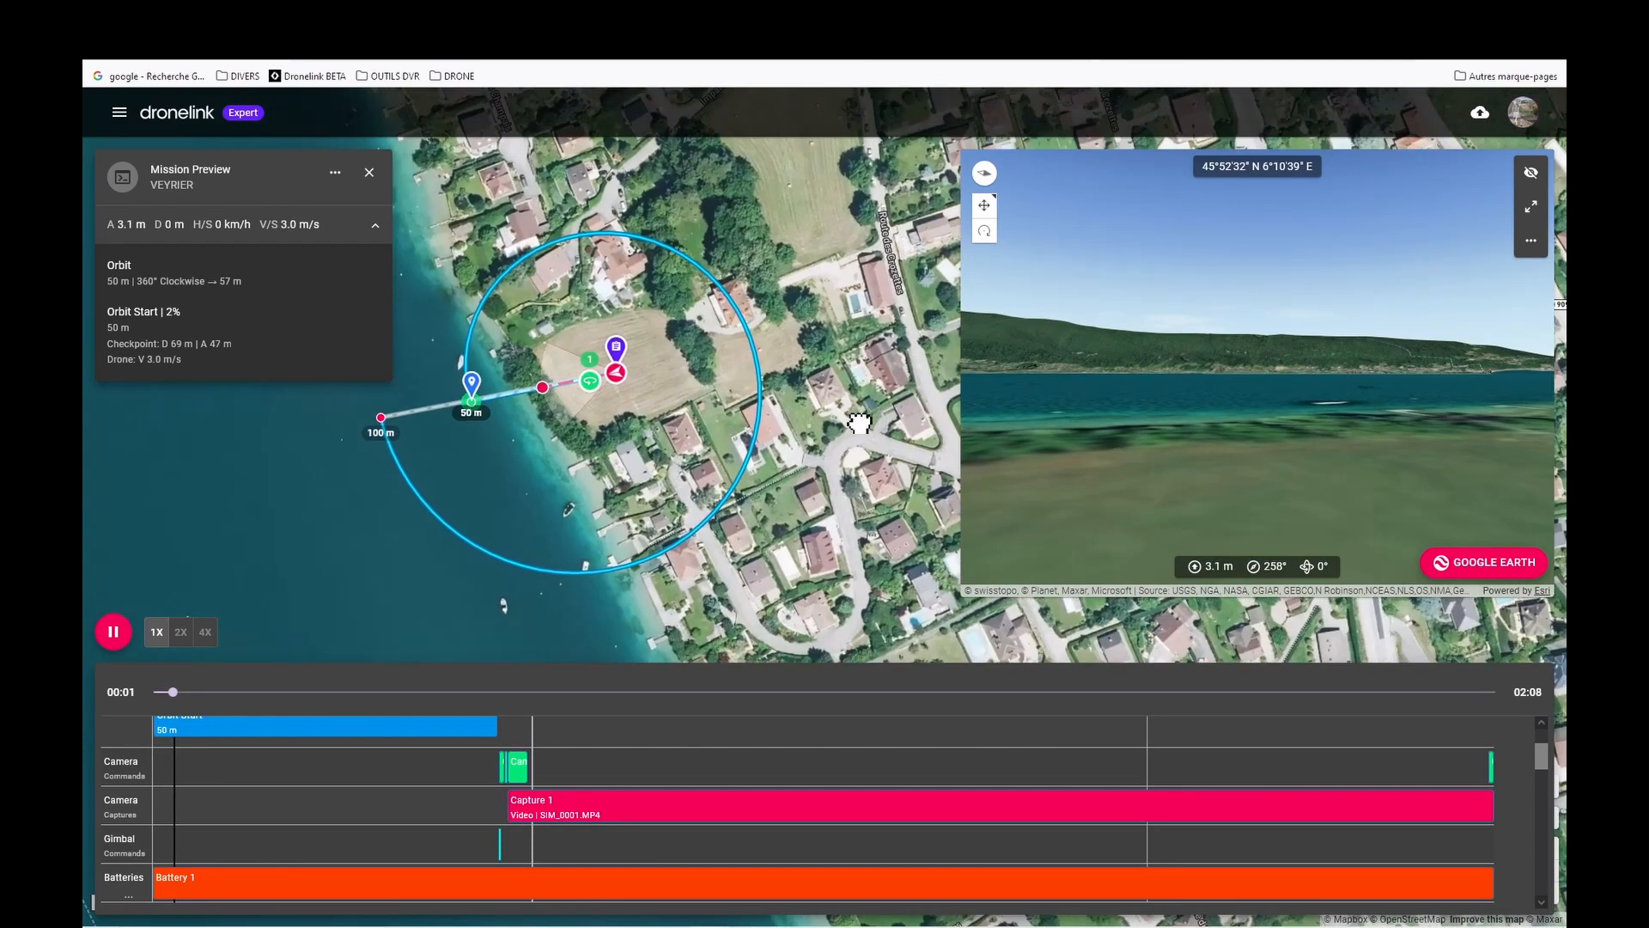
pyautogui.click(101, 639)
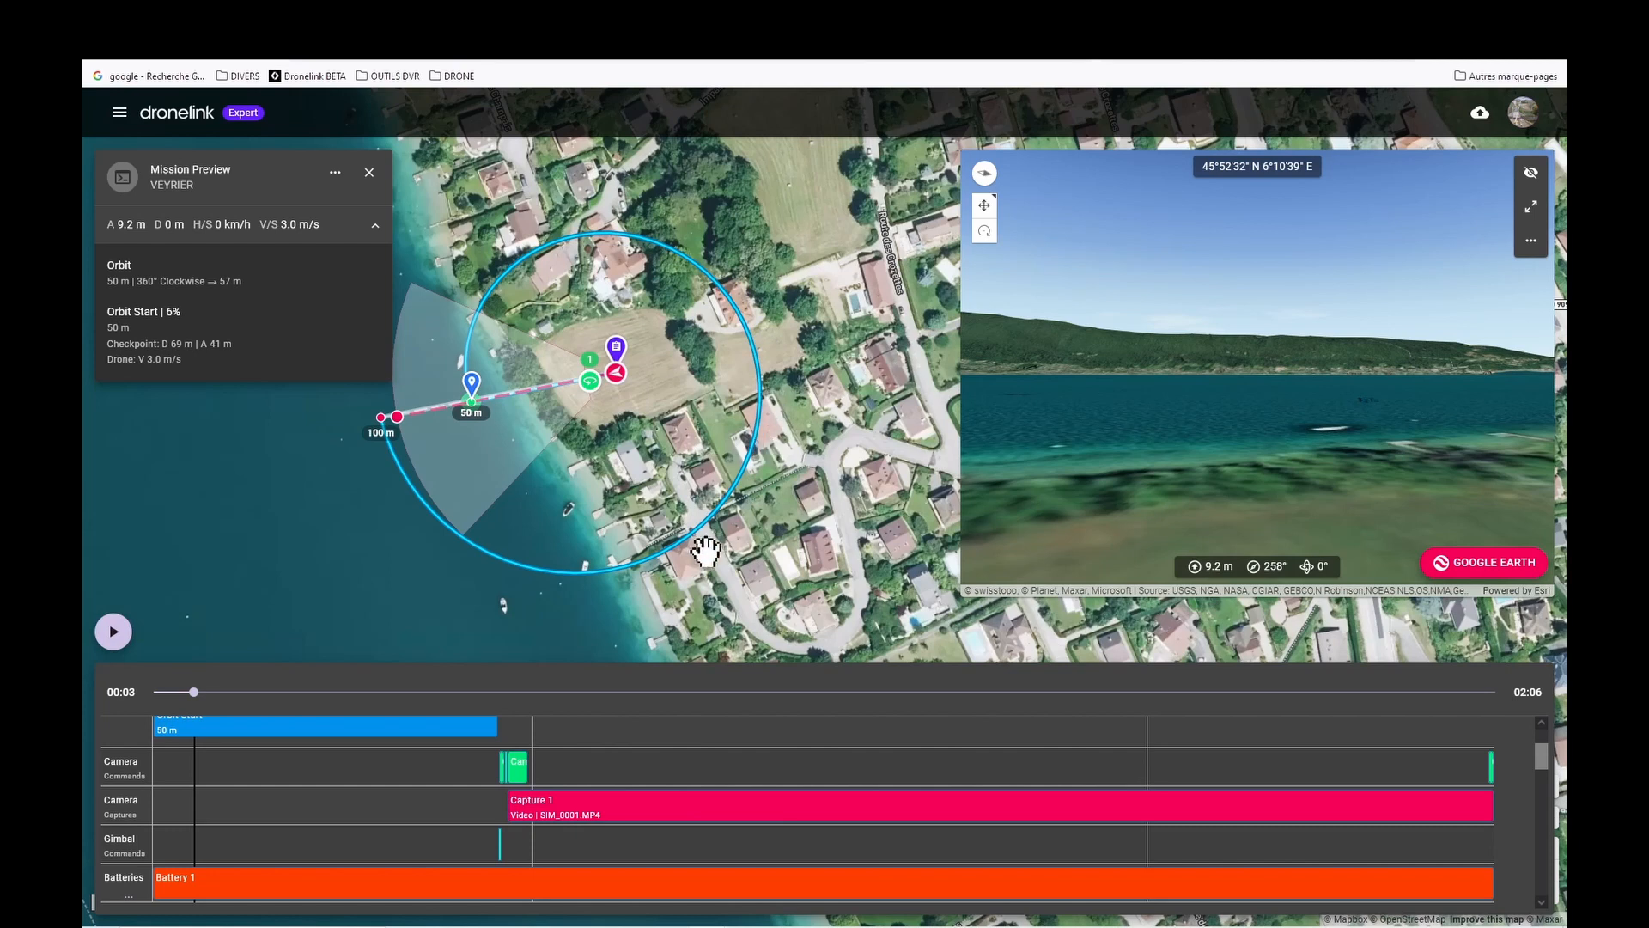
pyautogui.moveTo(1273, 371); pyautogui.dragTo(1264, 371)
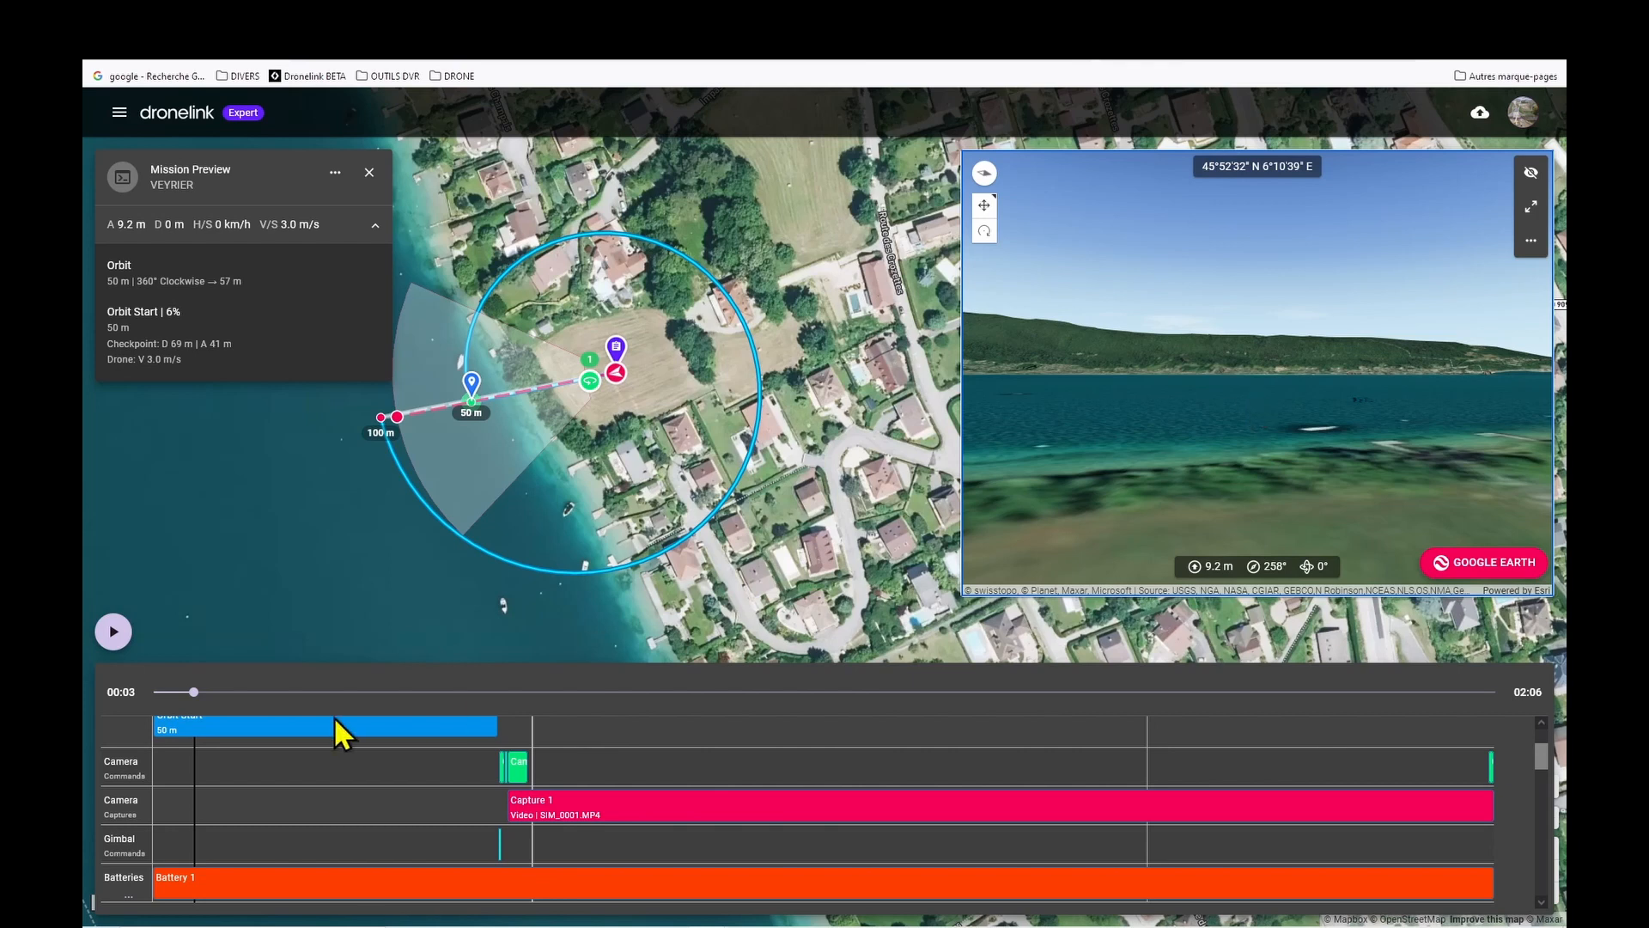
pyautogui.click(114, 631)
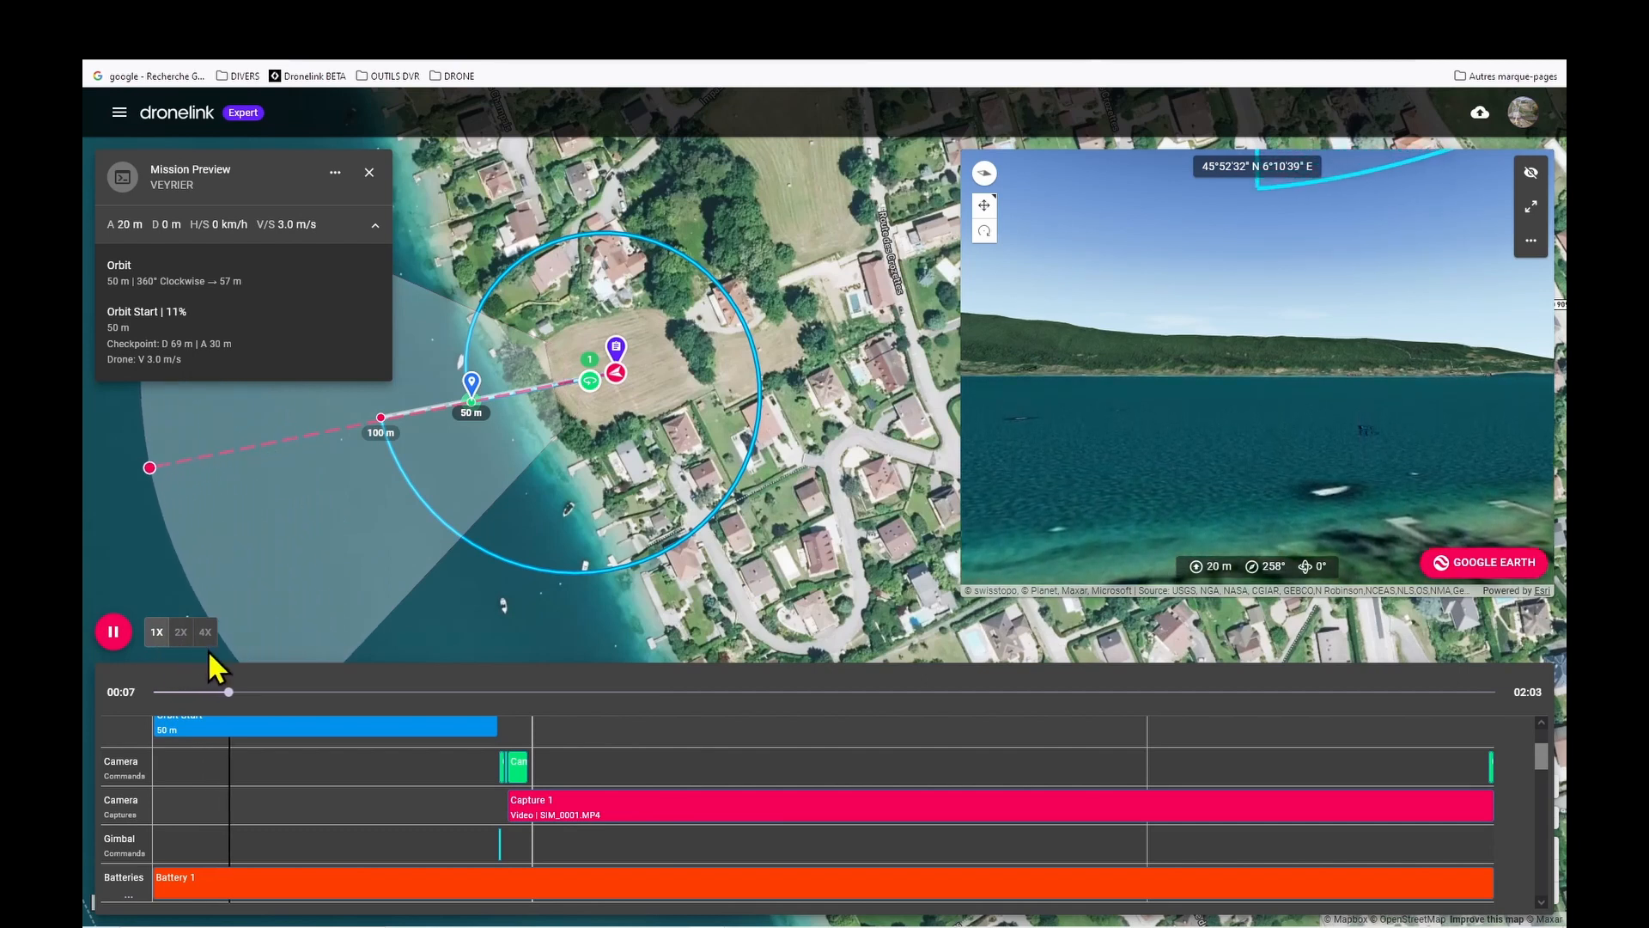
pyautogui.click(182, 637)
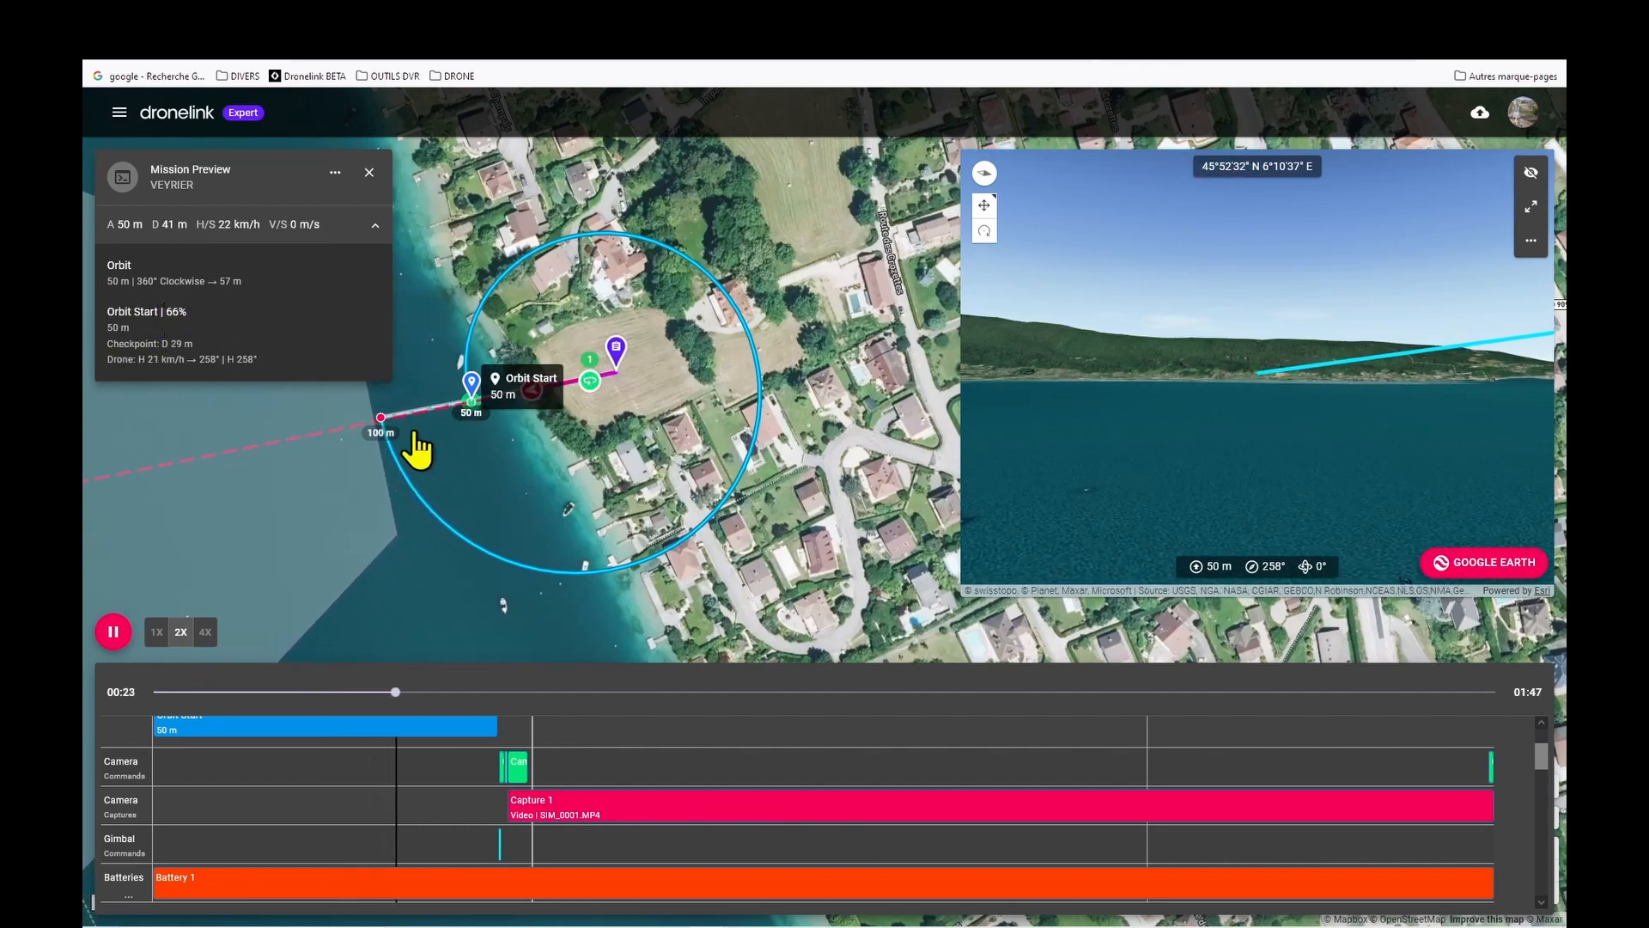
pyautogui.click(111, 635)
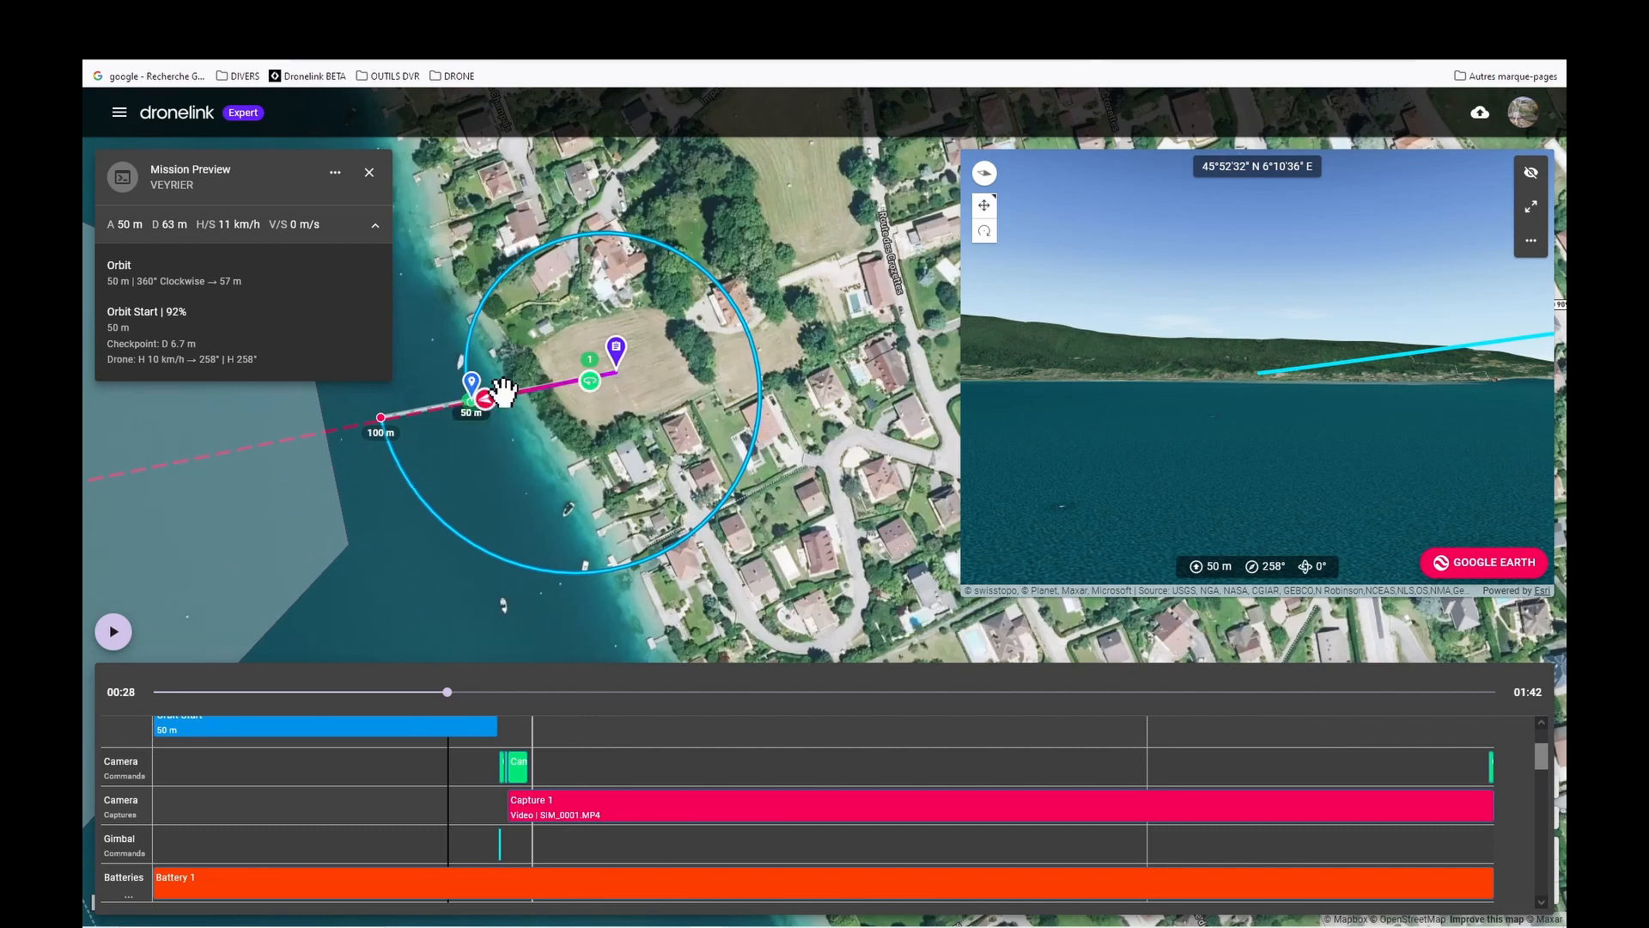
pyautogui.click(112, 631)
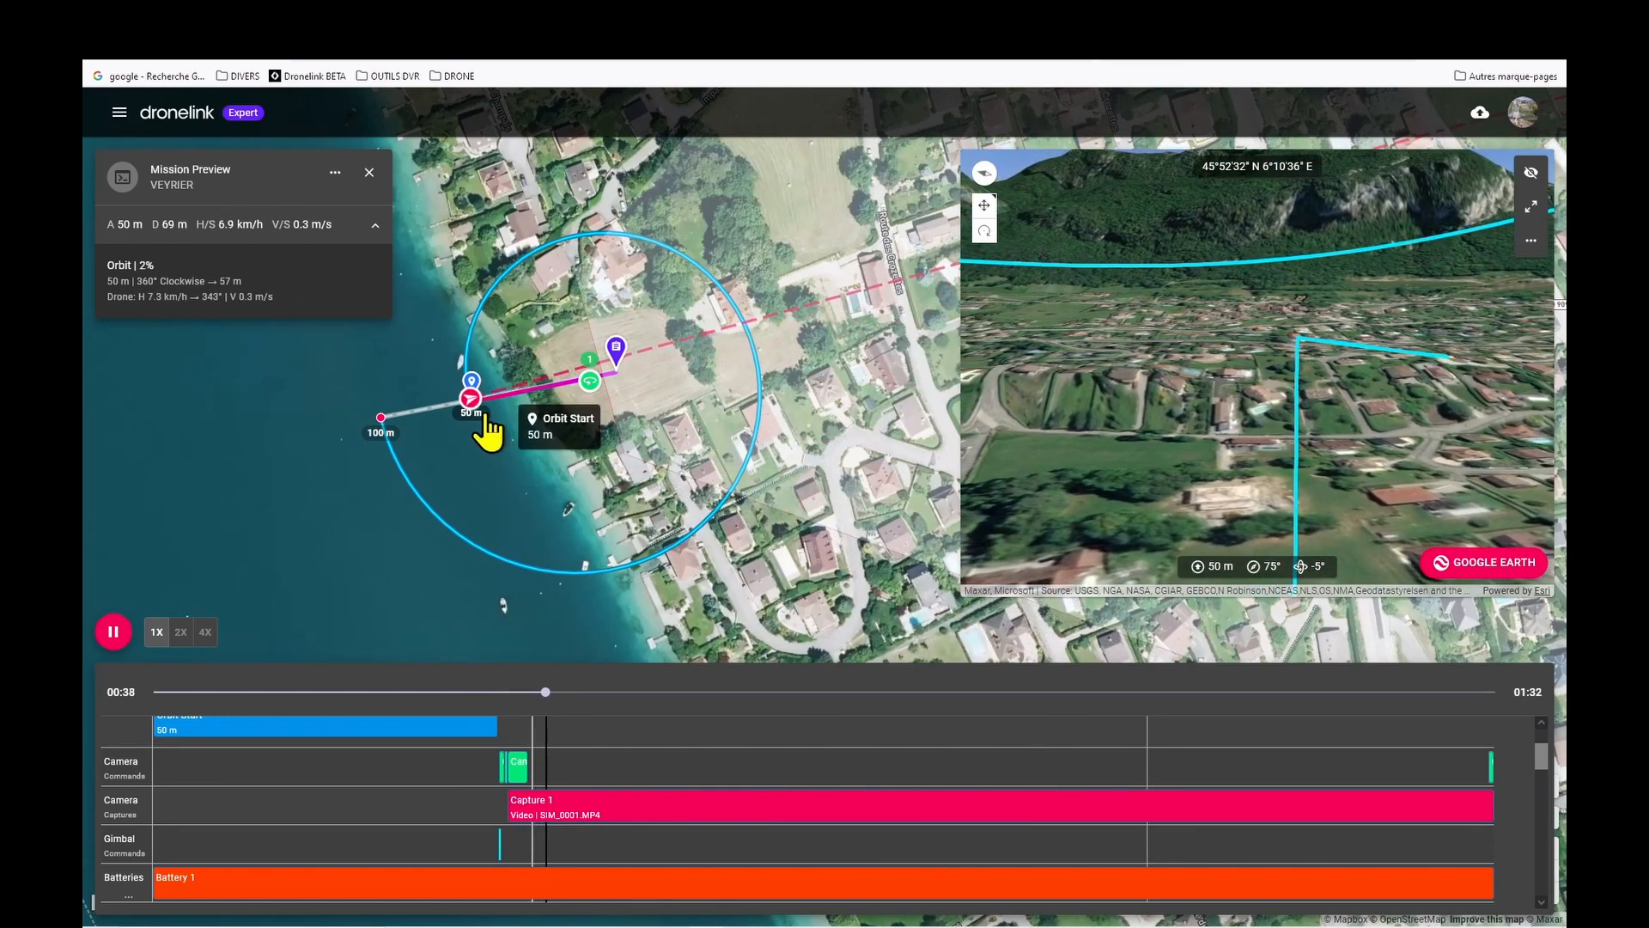
# - Speed the simulation up to 2X and 4X to watch the full orbit, pausing it once it restarts
pyautogui.click(184, 636)
pyautogui.click(206, 635)
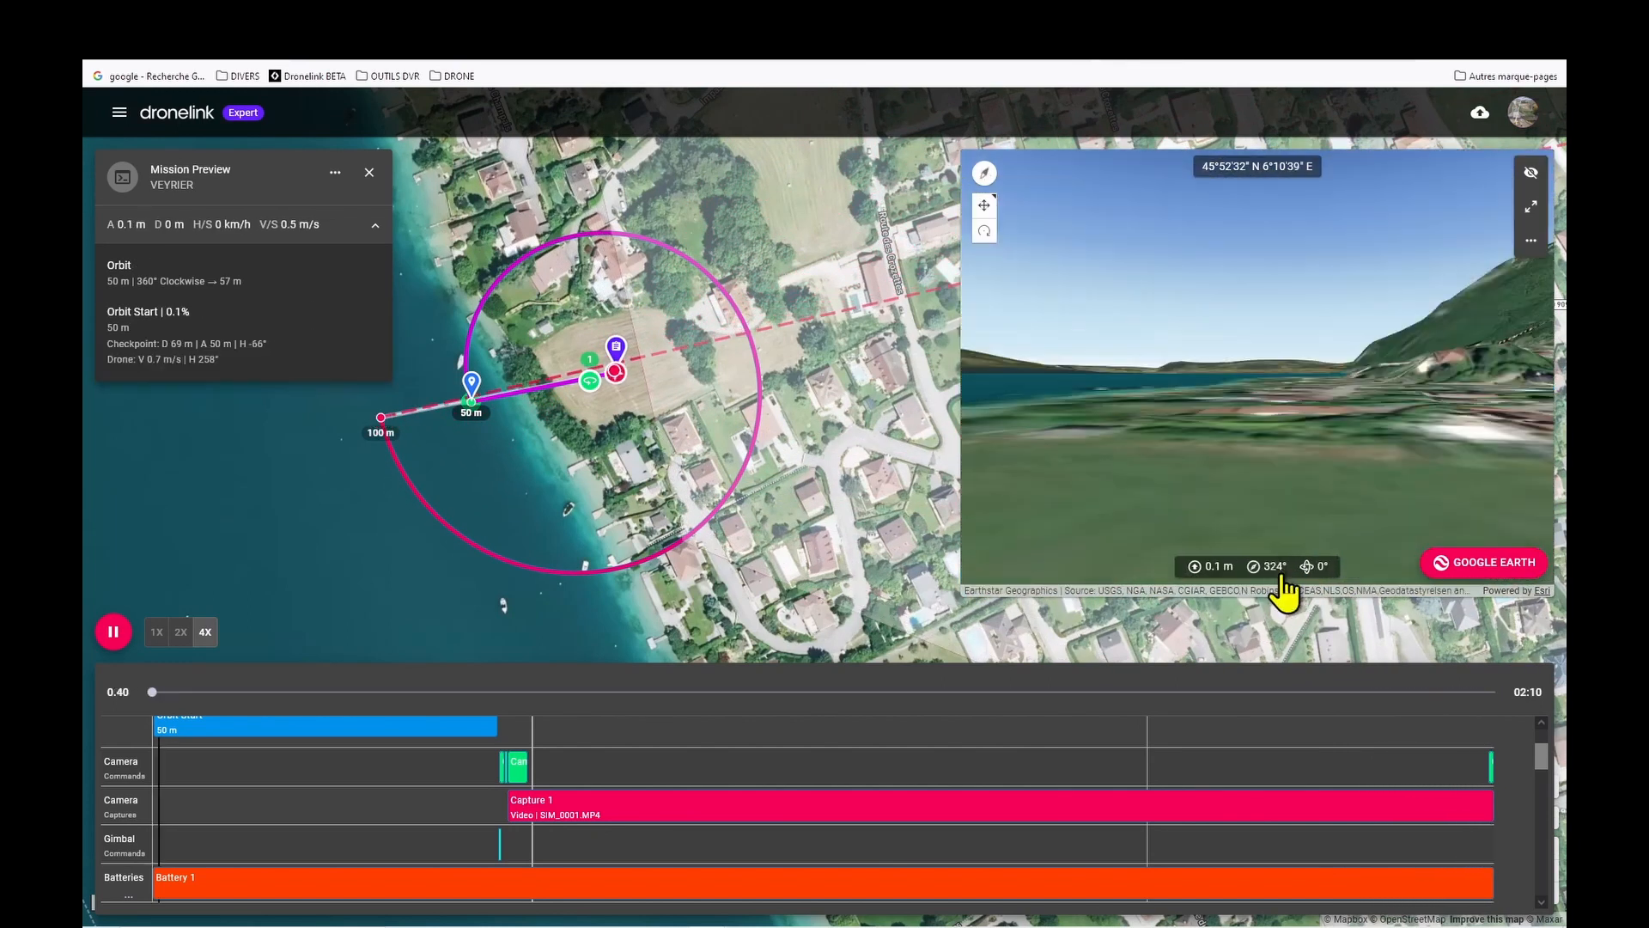
pyautogui.click(112, 633)
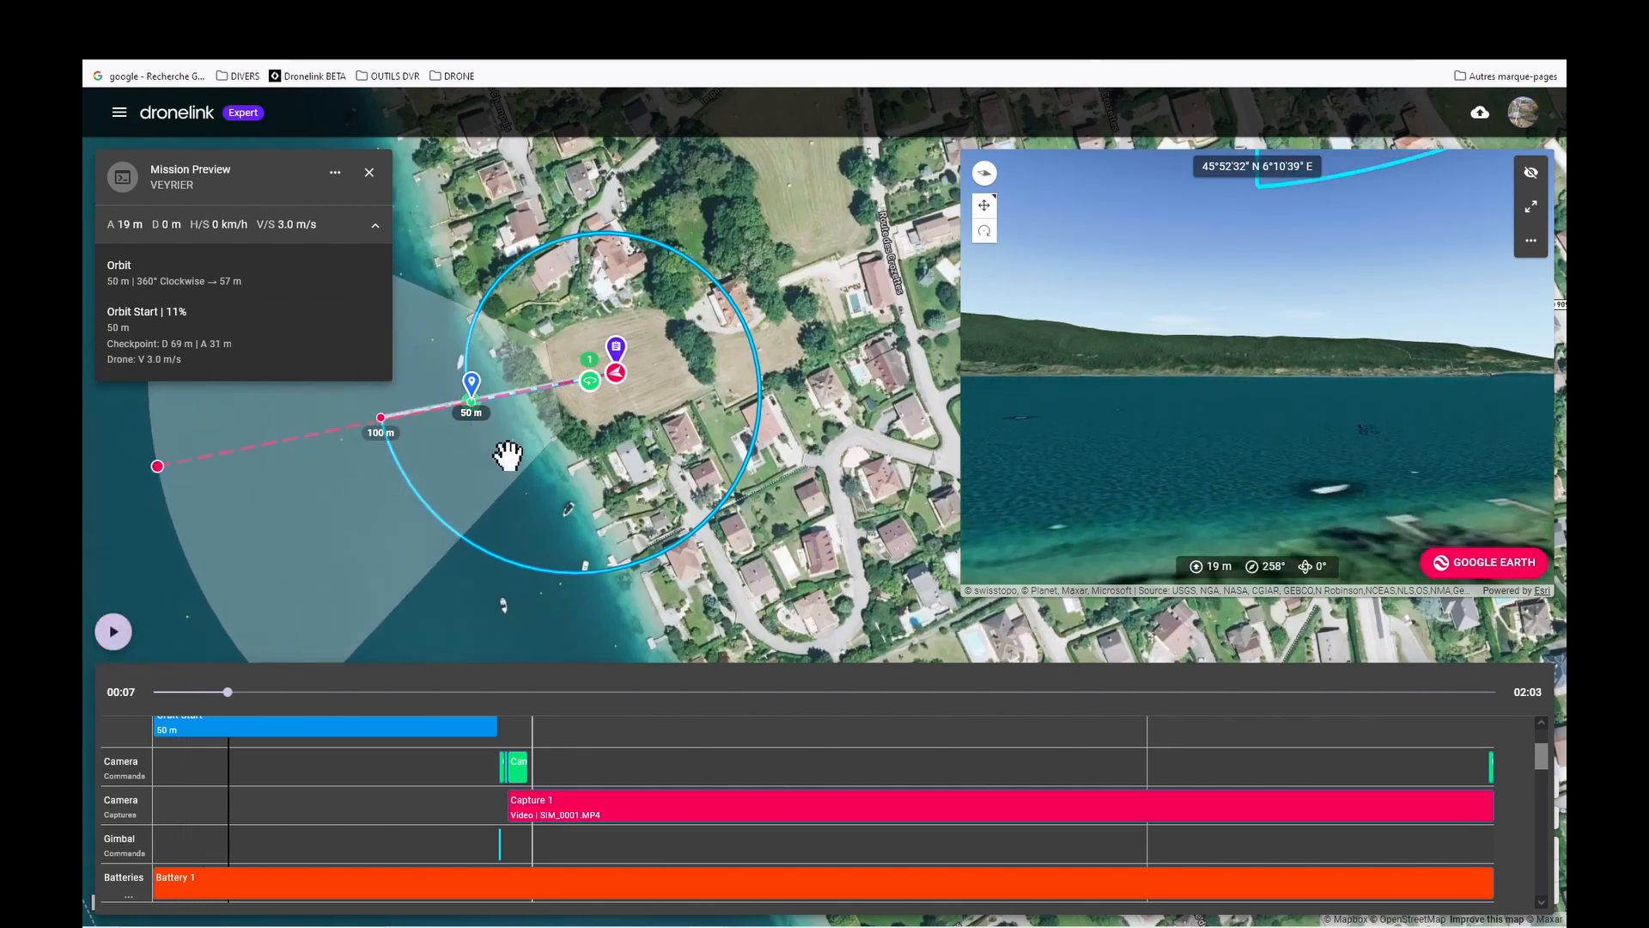
# - Scrub the simulation to 00:11 and to 02:05, and play the orbit's final seconds in short bursts
pyautogui.moveTo(228, 692); pyautogui.dragTo(274, 692)
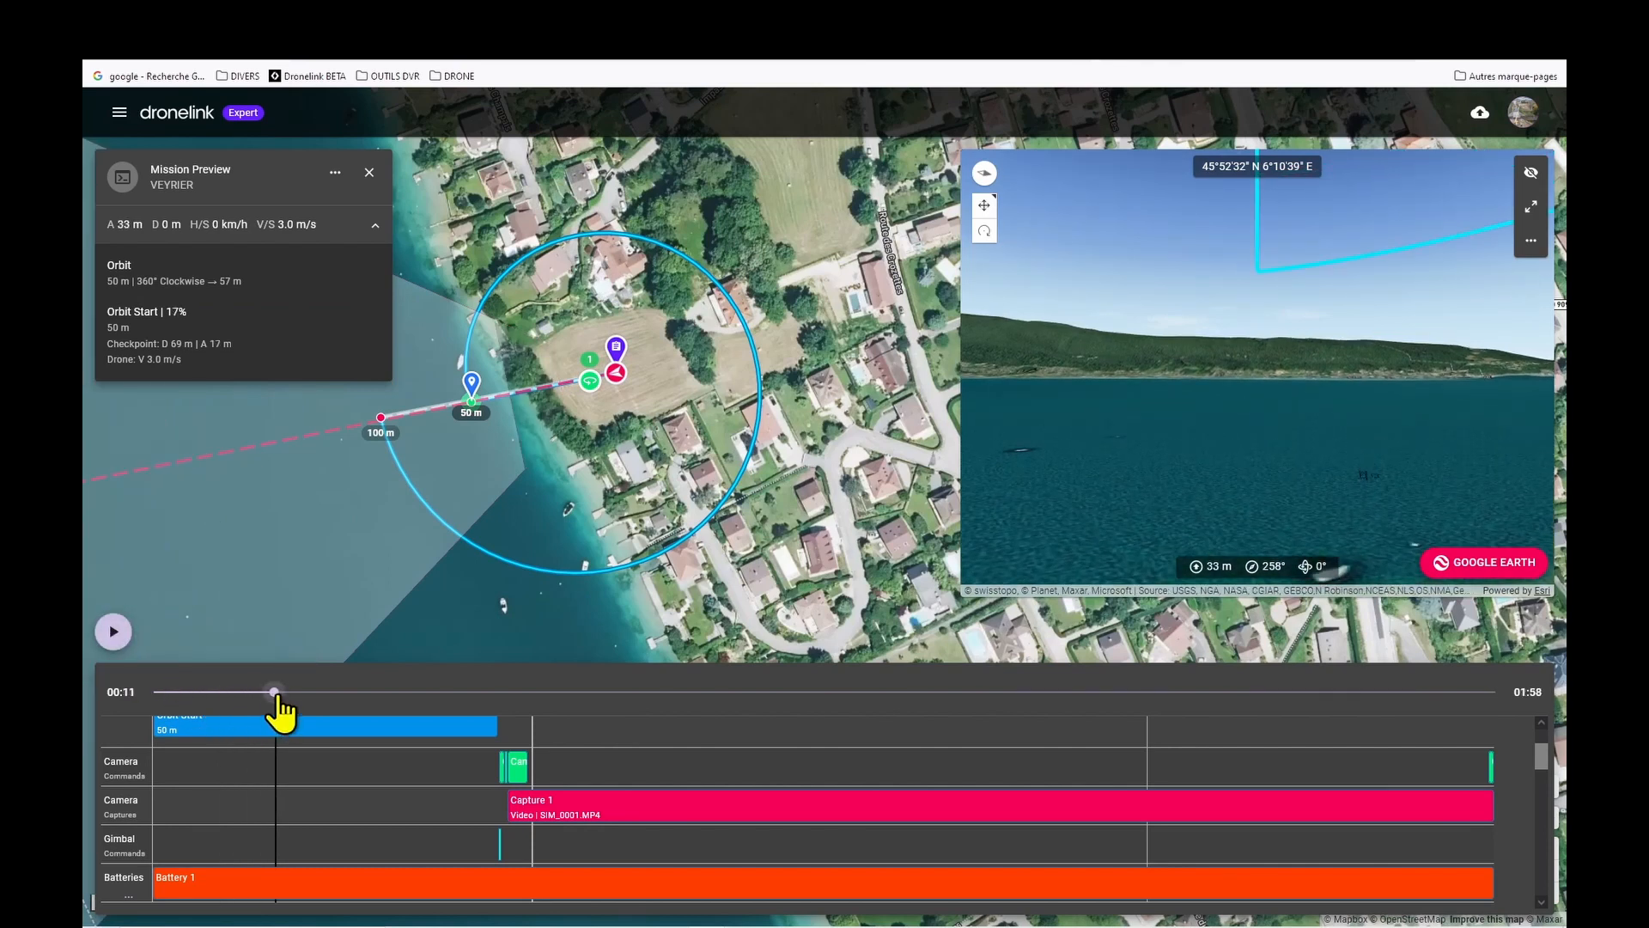
pyautogui.moveTo(274, 693); pyautogui.dragTo(1442, 698)
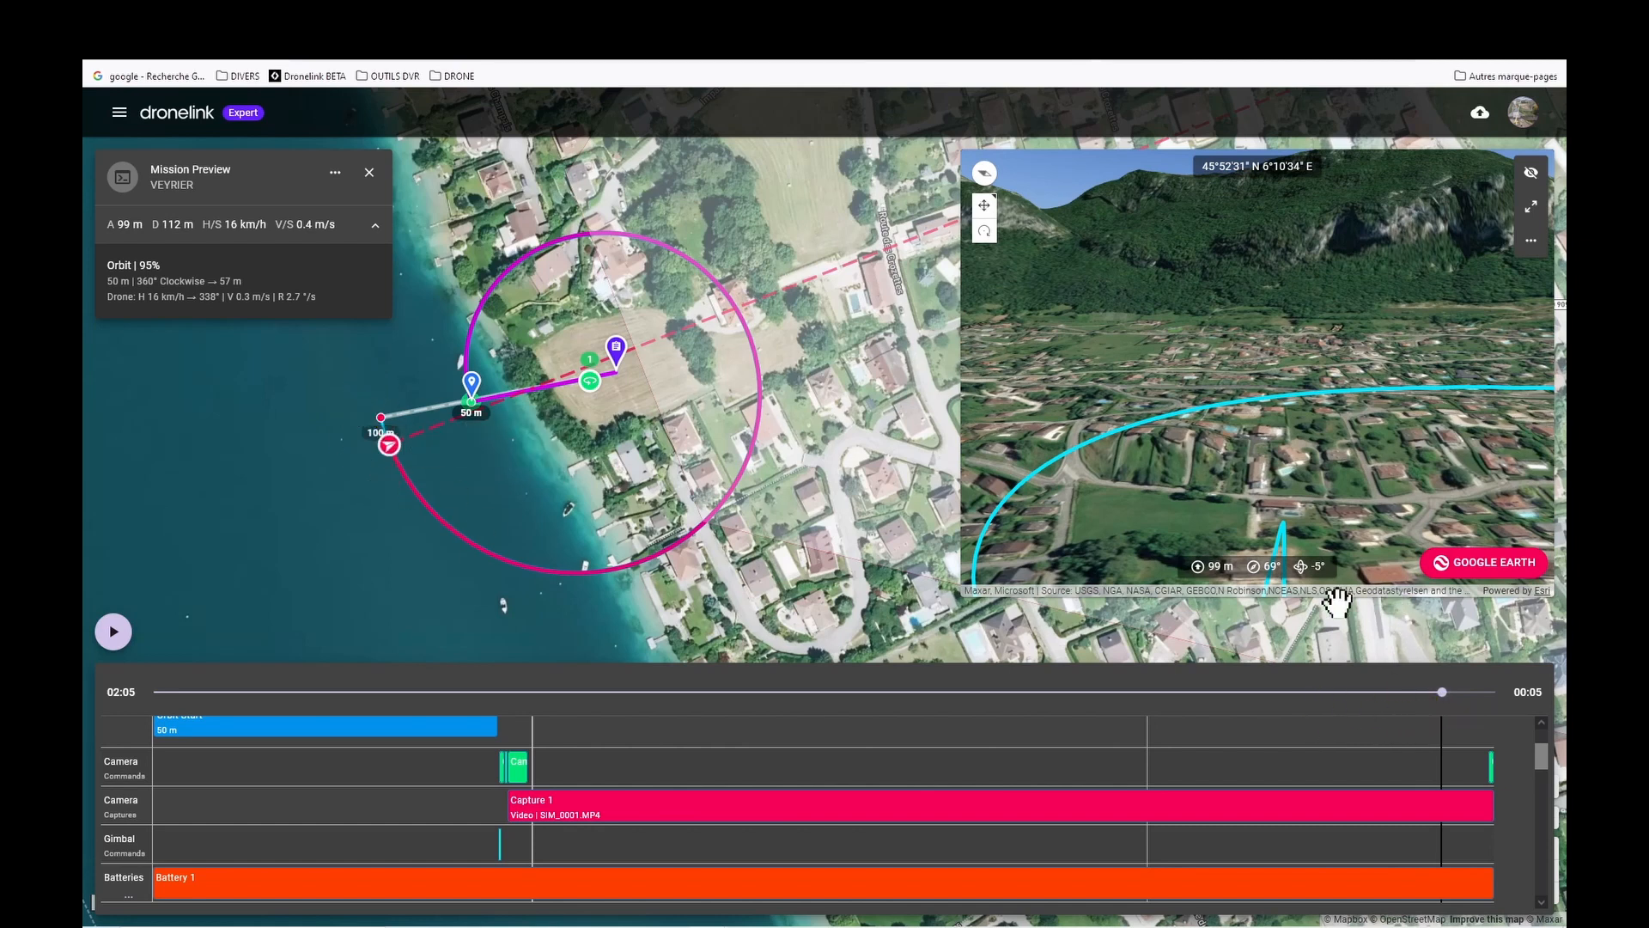
pyautogui.click(113, 636)
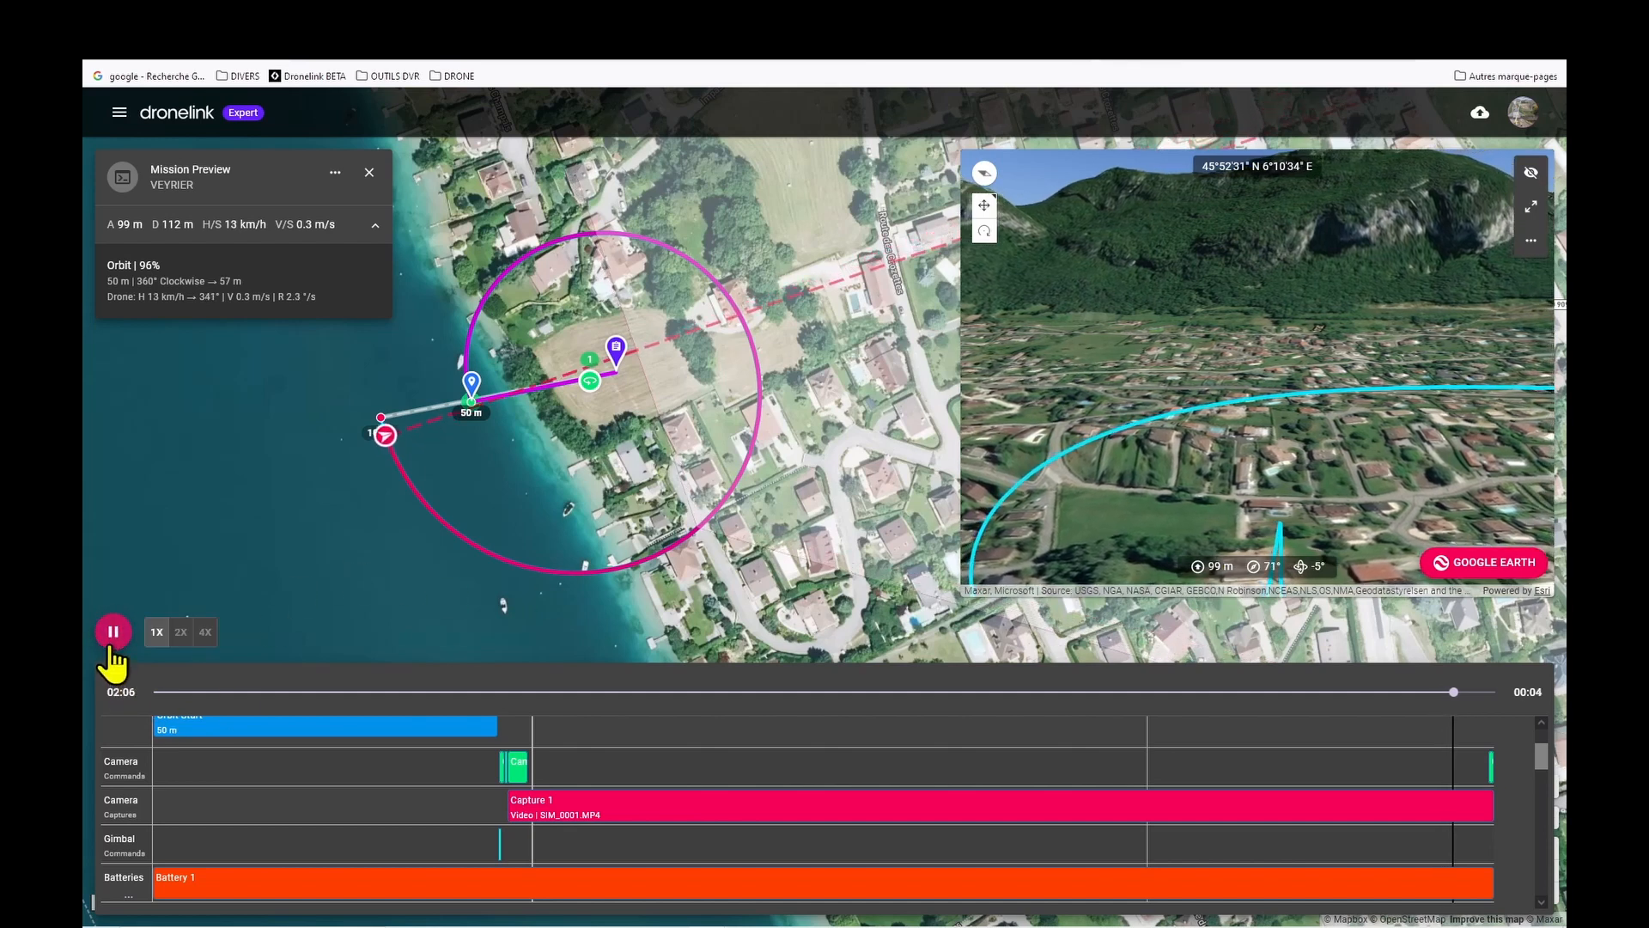
pyautogui.click(112, 646)
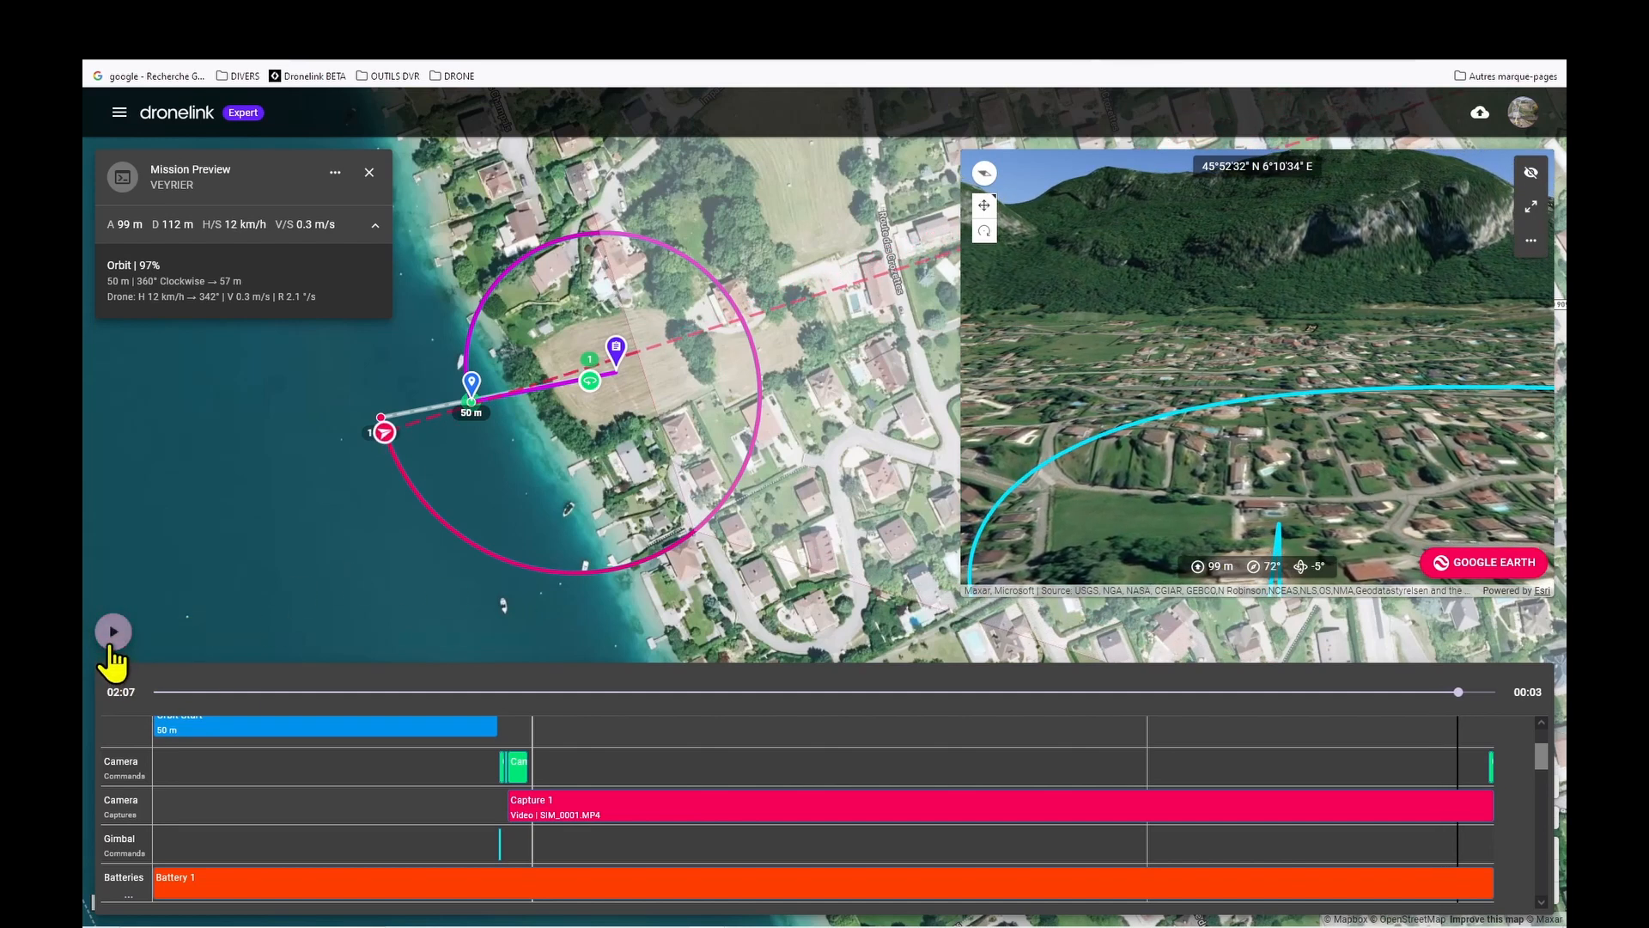
pyautogui.click(112, 646)
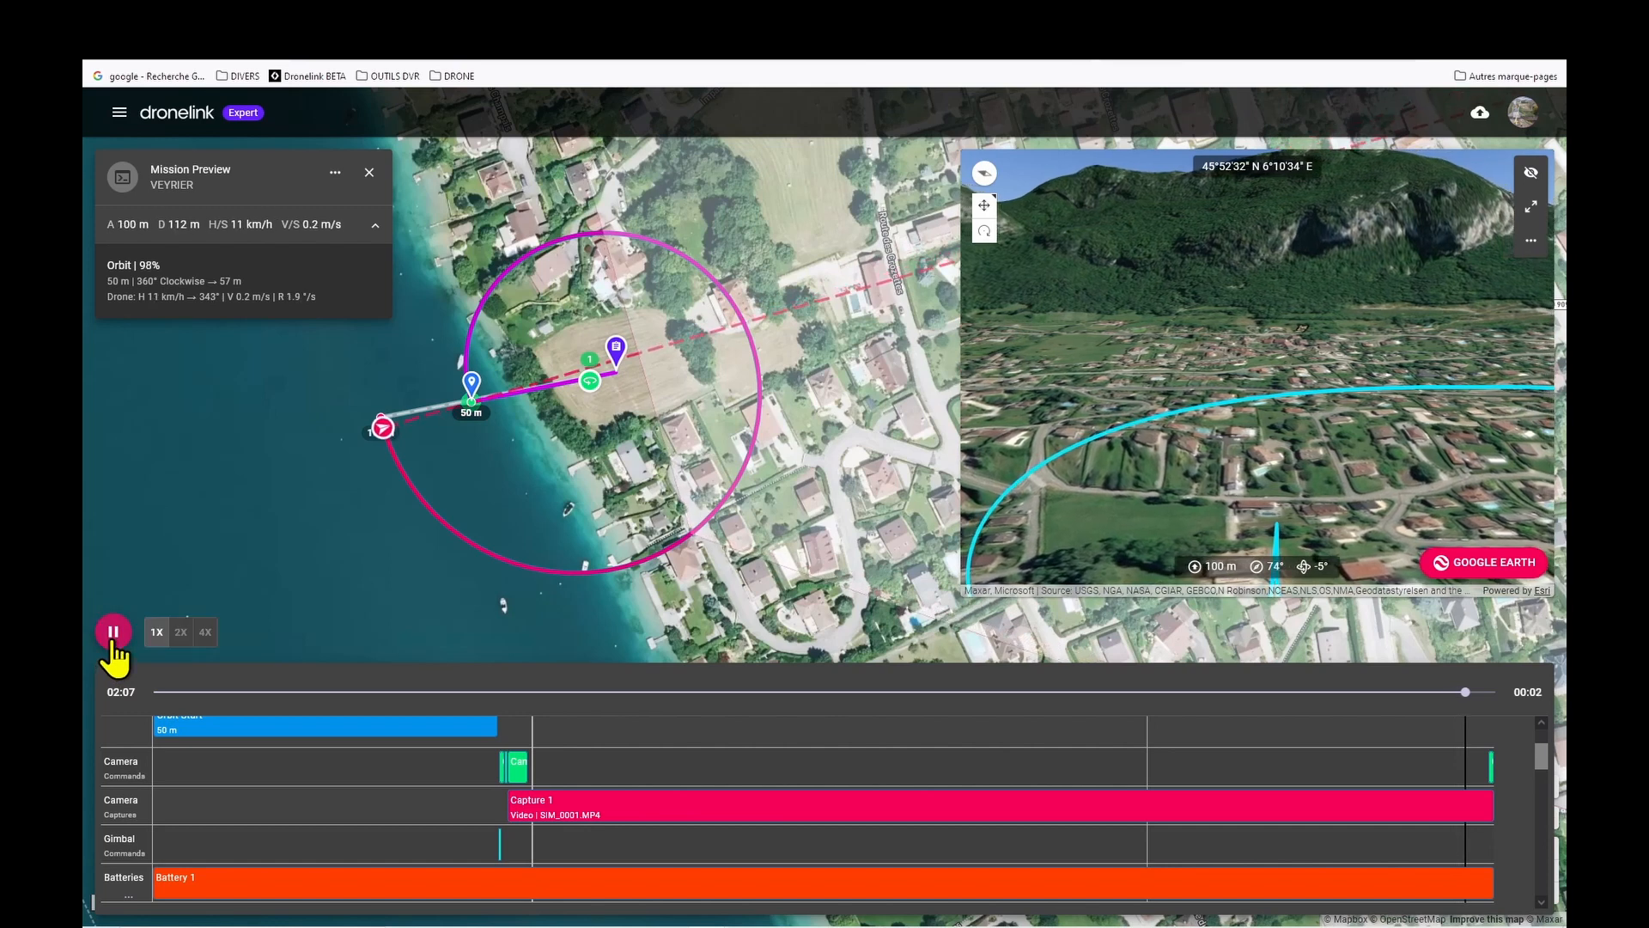
pyautogui.click(112, 646)
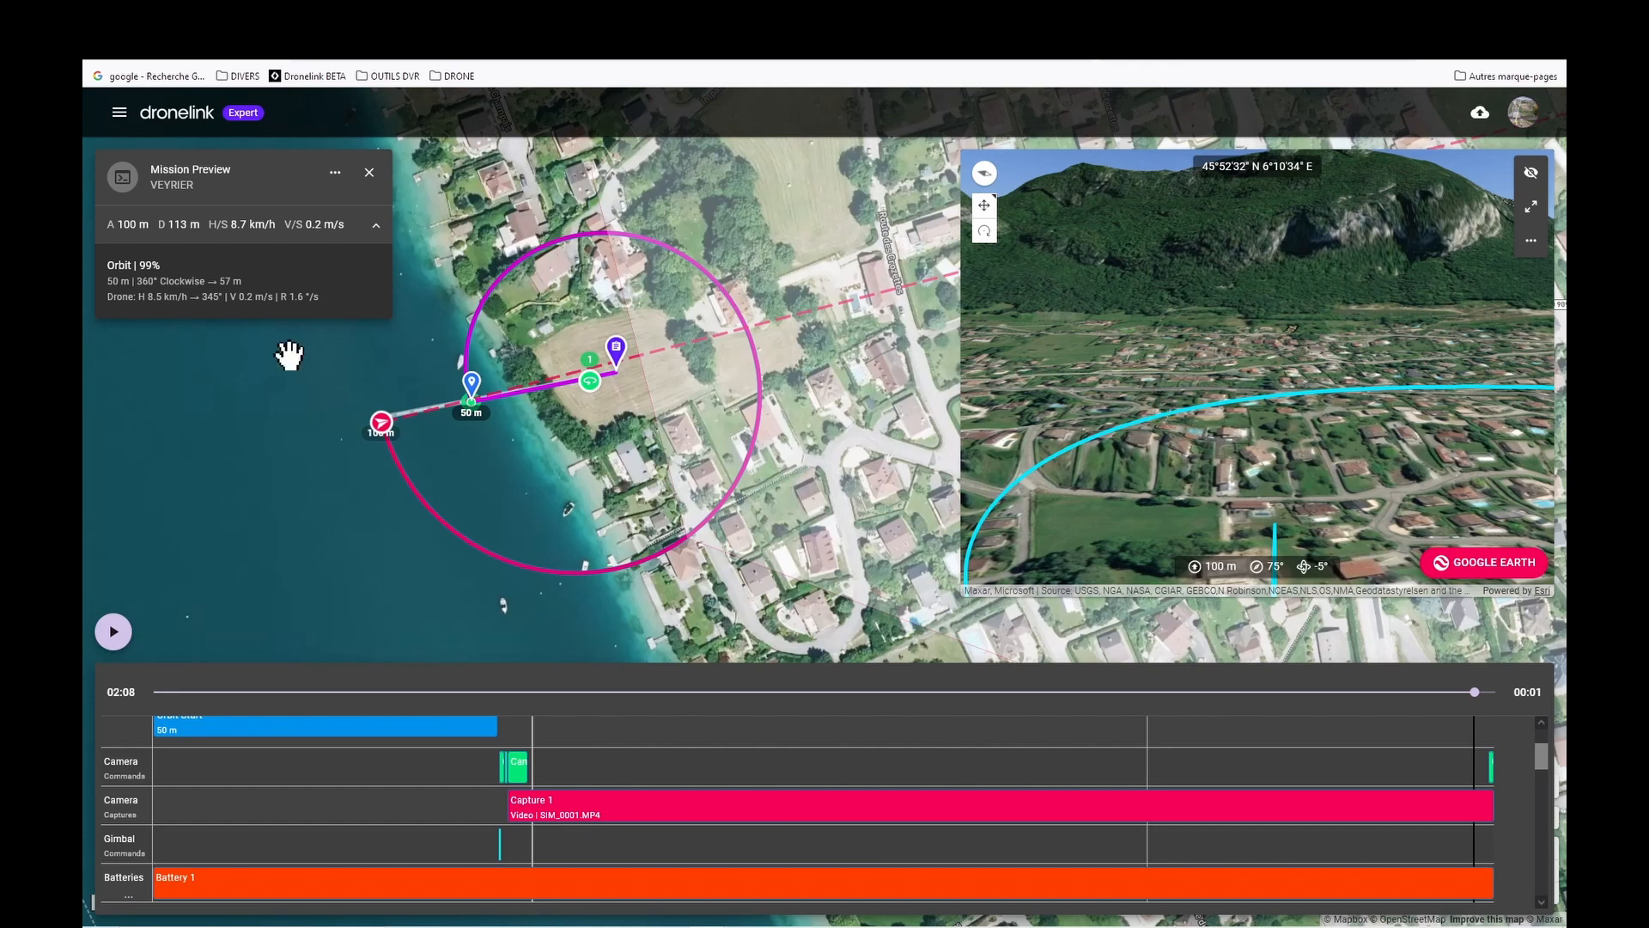
# - Close the mission preview, reopen and review the orbit's settings, and rename the orbit "Première orbite"
pyautogui.click(369, 172)
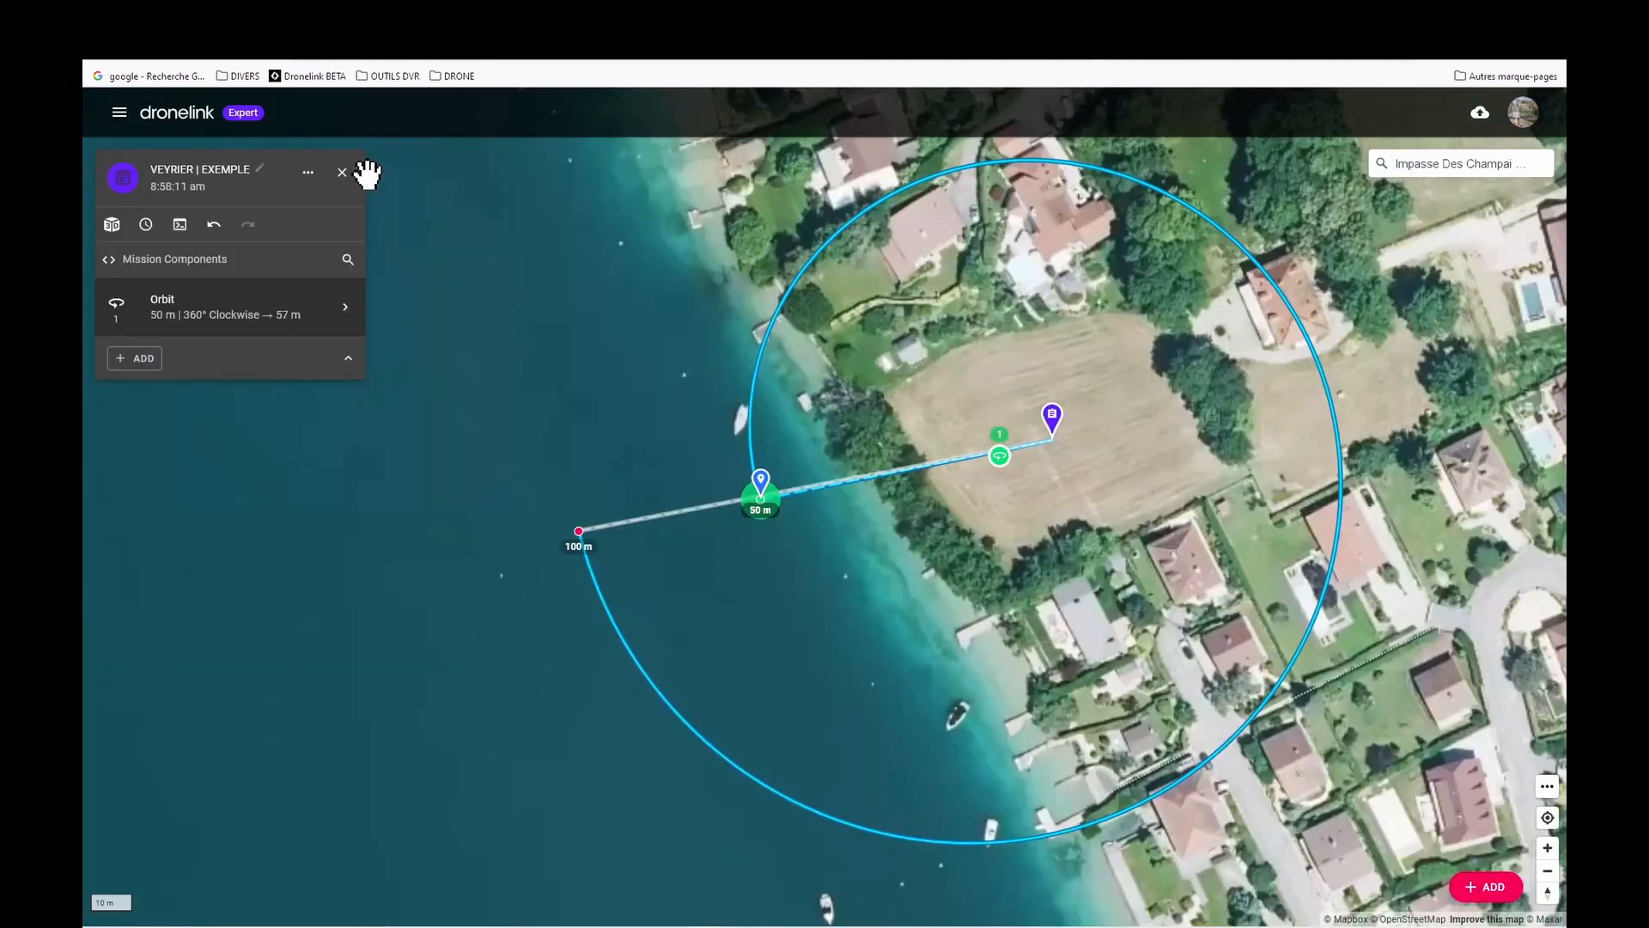
pyautogui.click(172, 317)
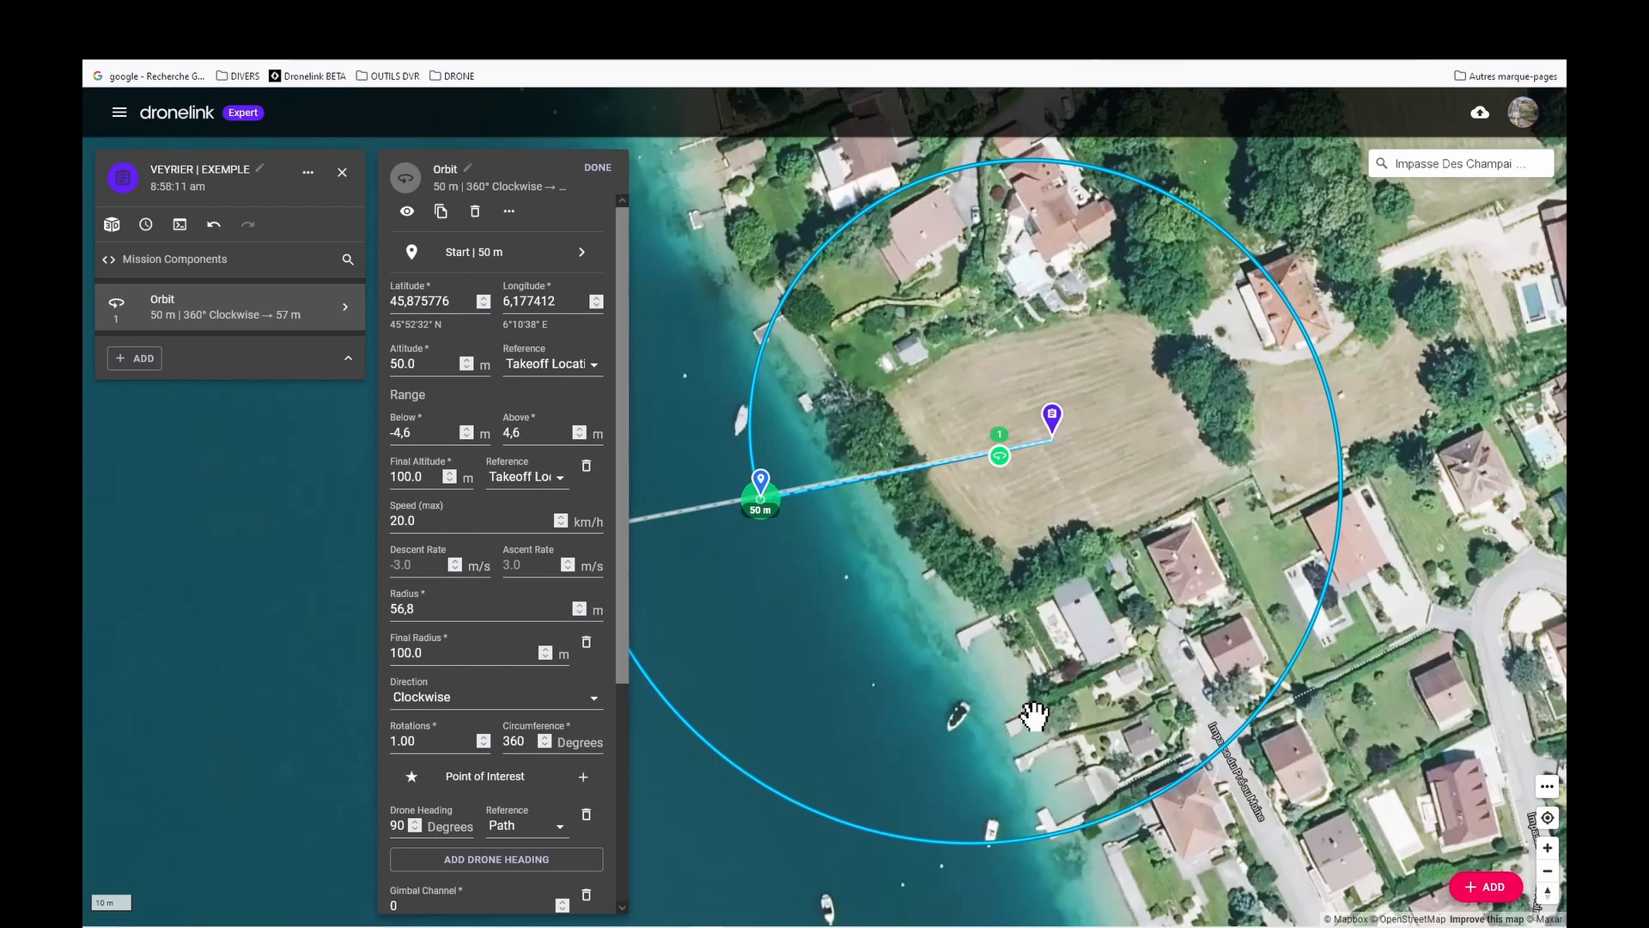
pyautogui.moveTo(851, 589); pyautogui.dragTo(949, 575)
pyautogui.scroll(-1, 949, 576)
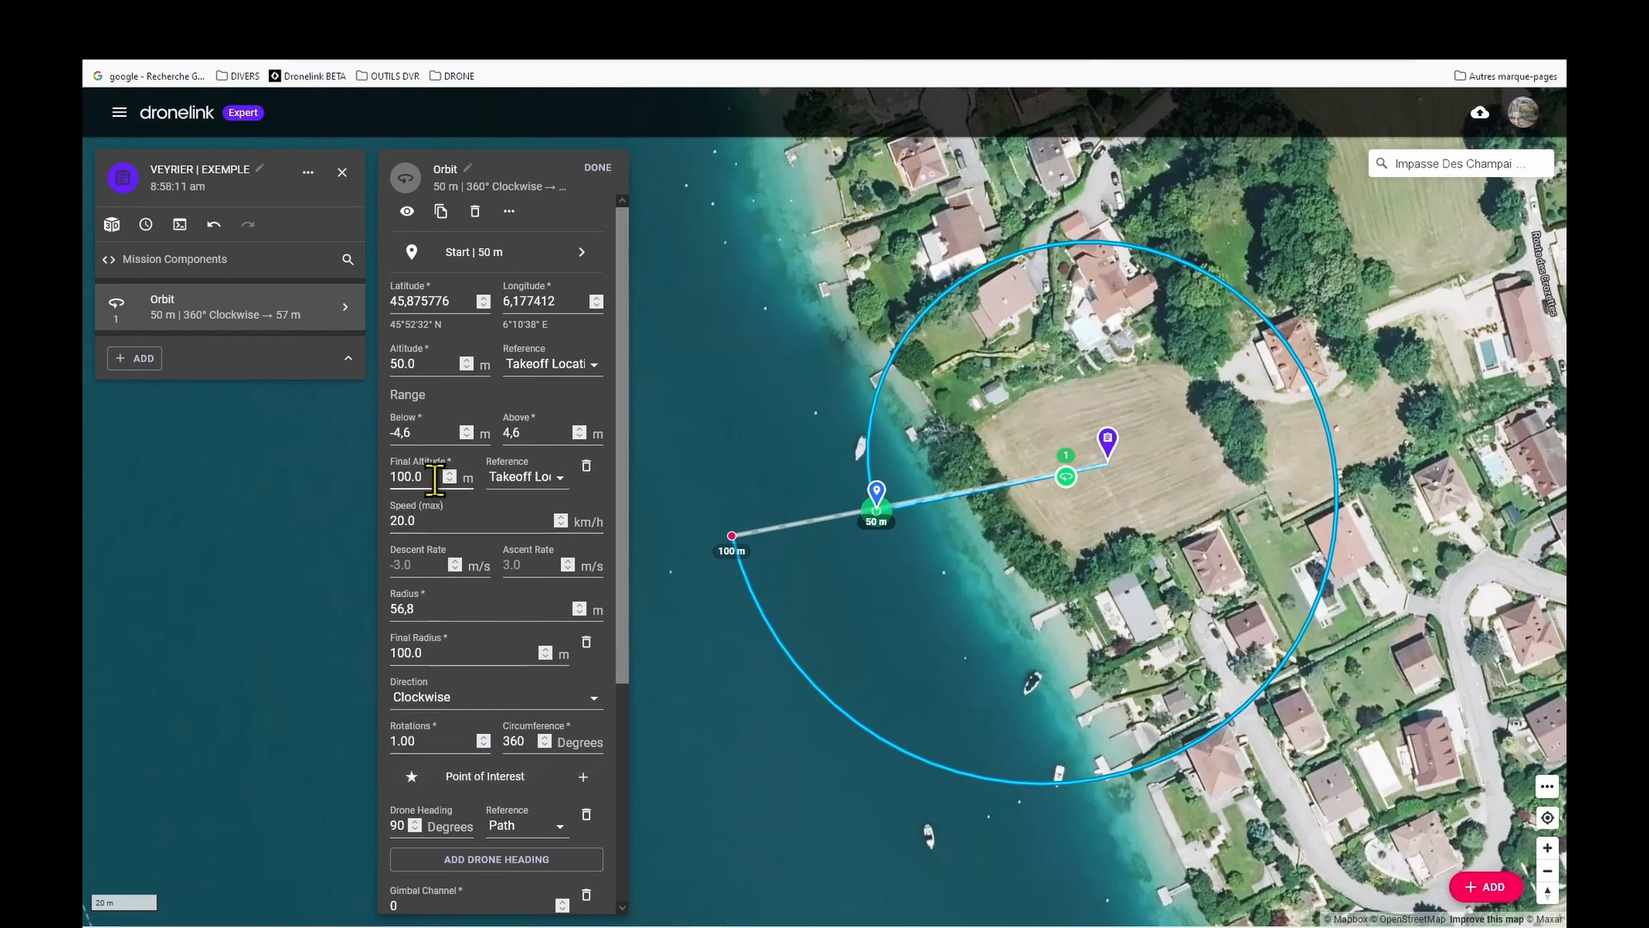
pyautogui.scroll(-3, 544, 692)
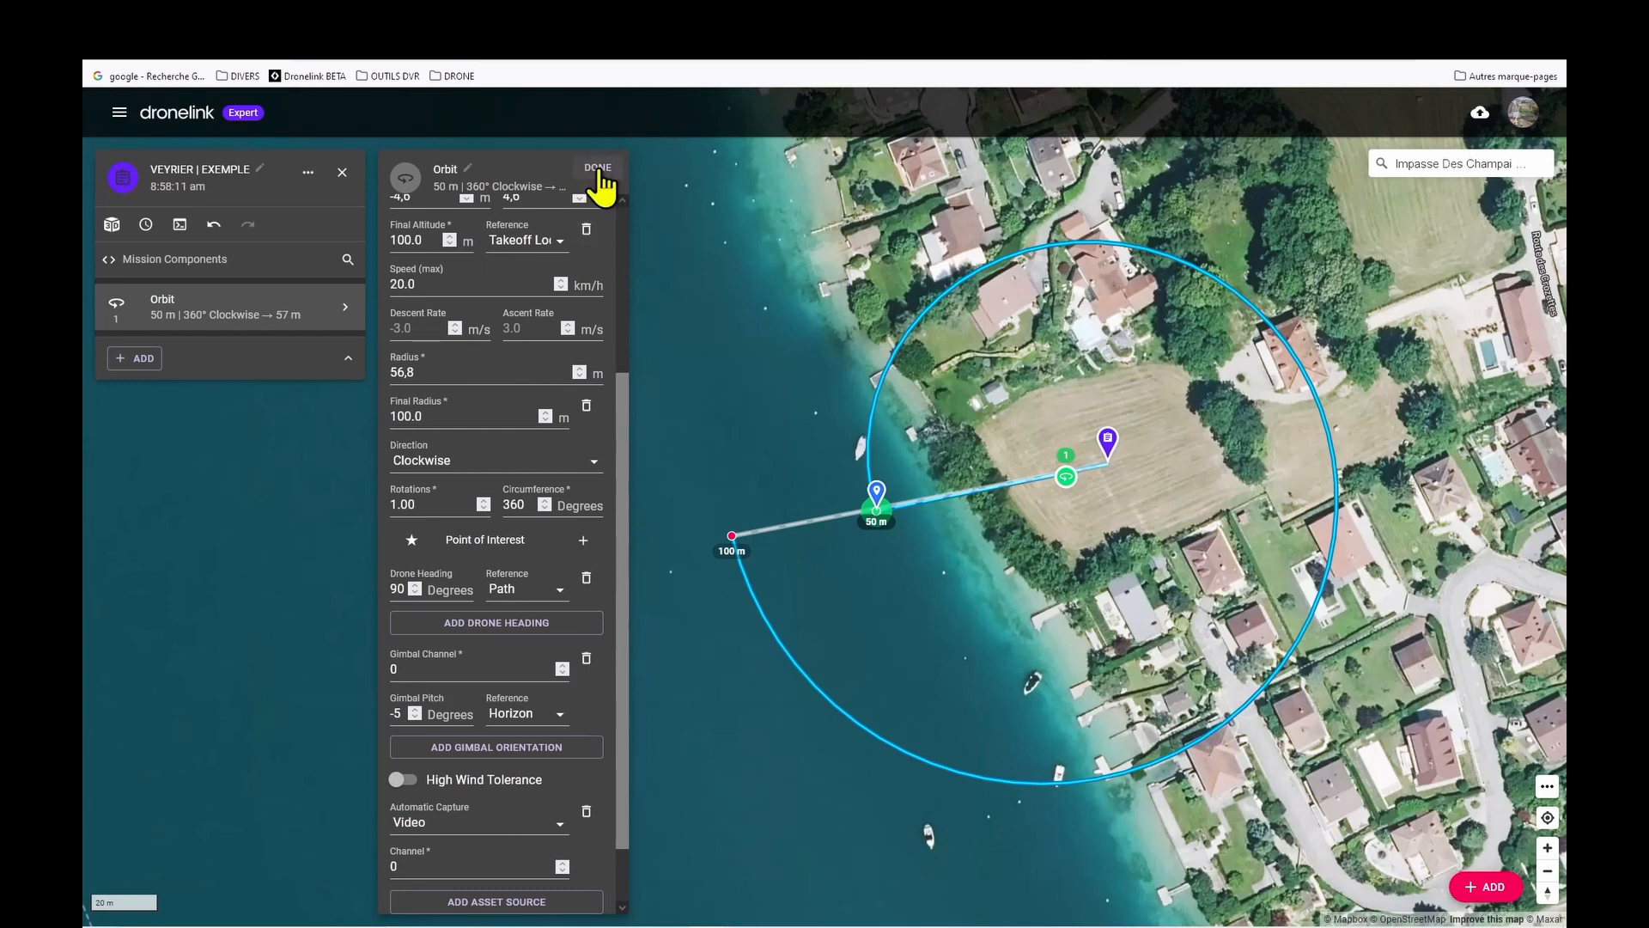
pyautogui.click(469, 168)
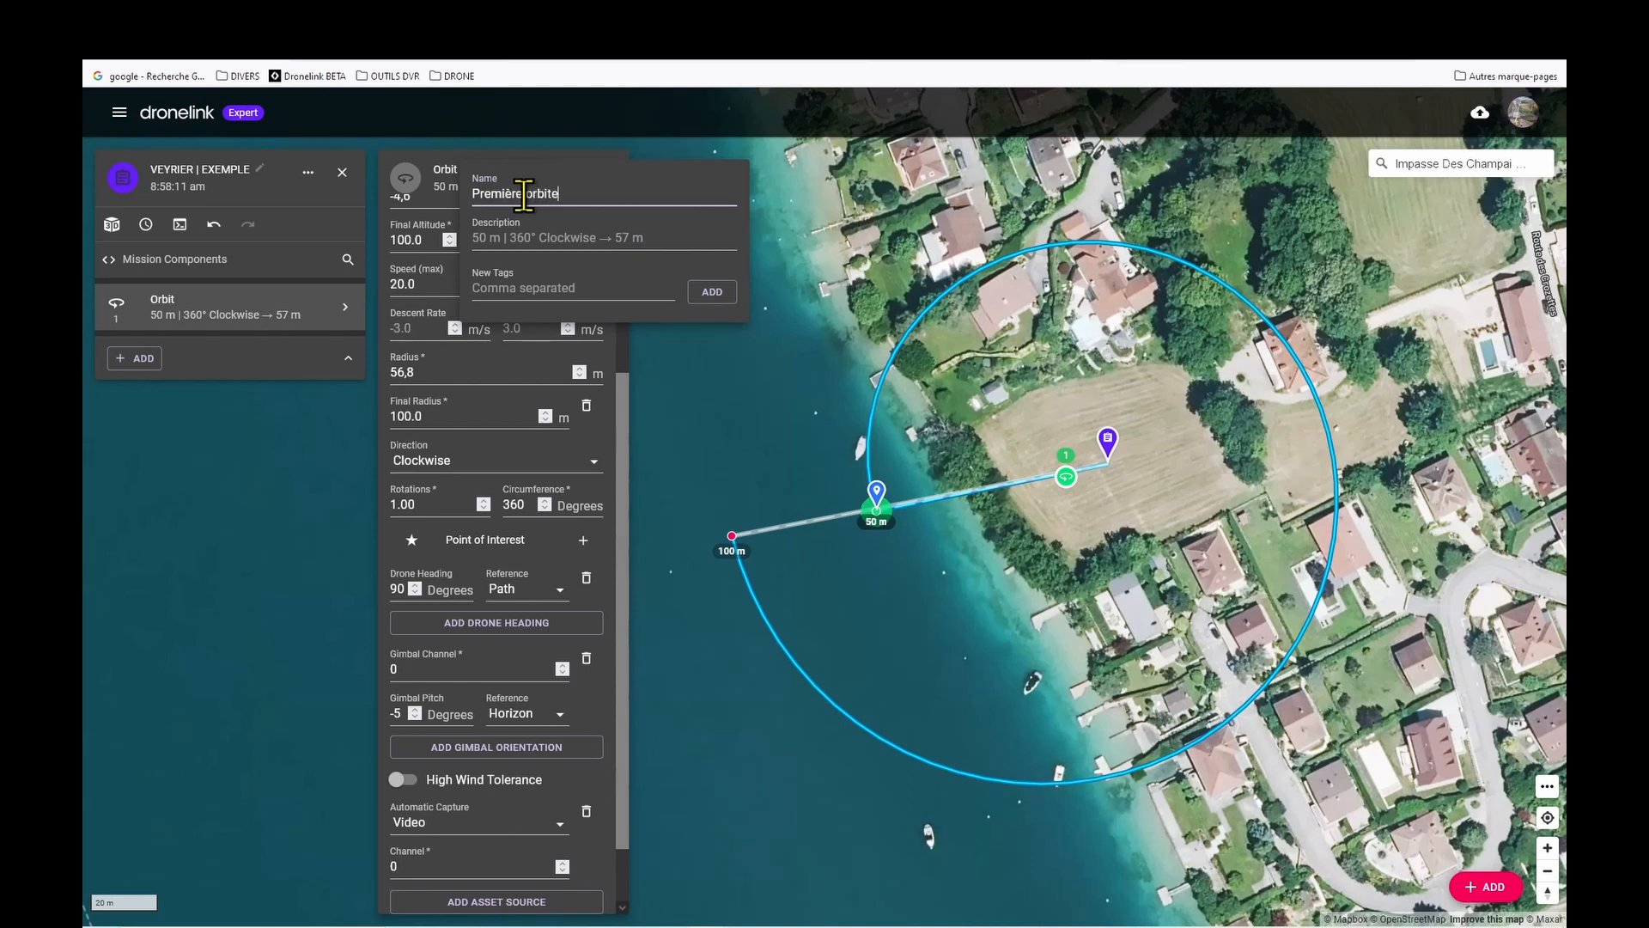
pyautogui.click(711, 294)
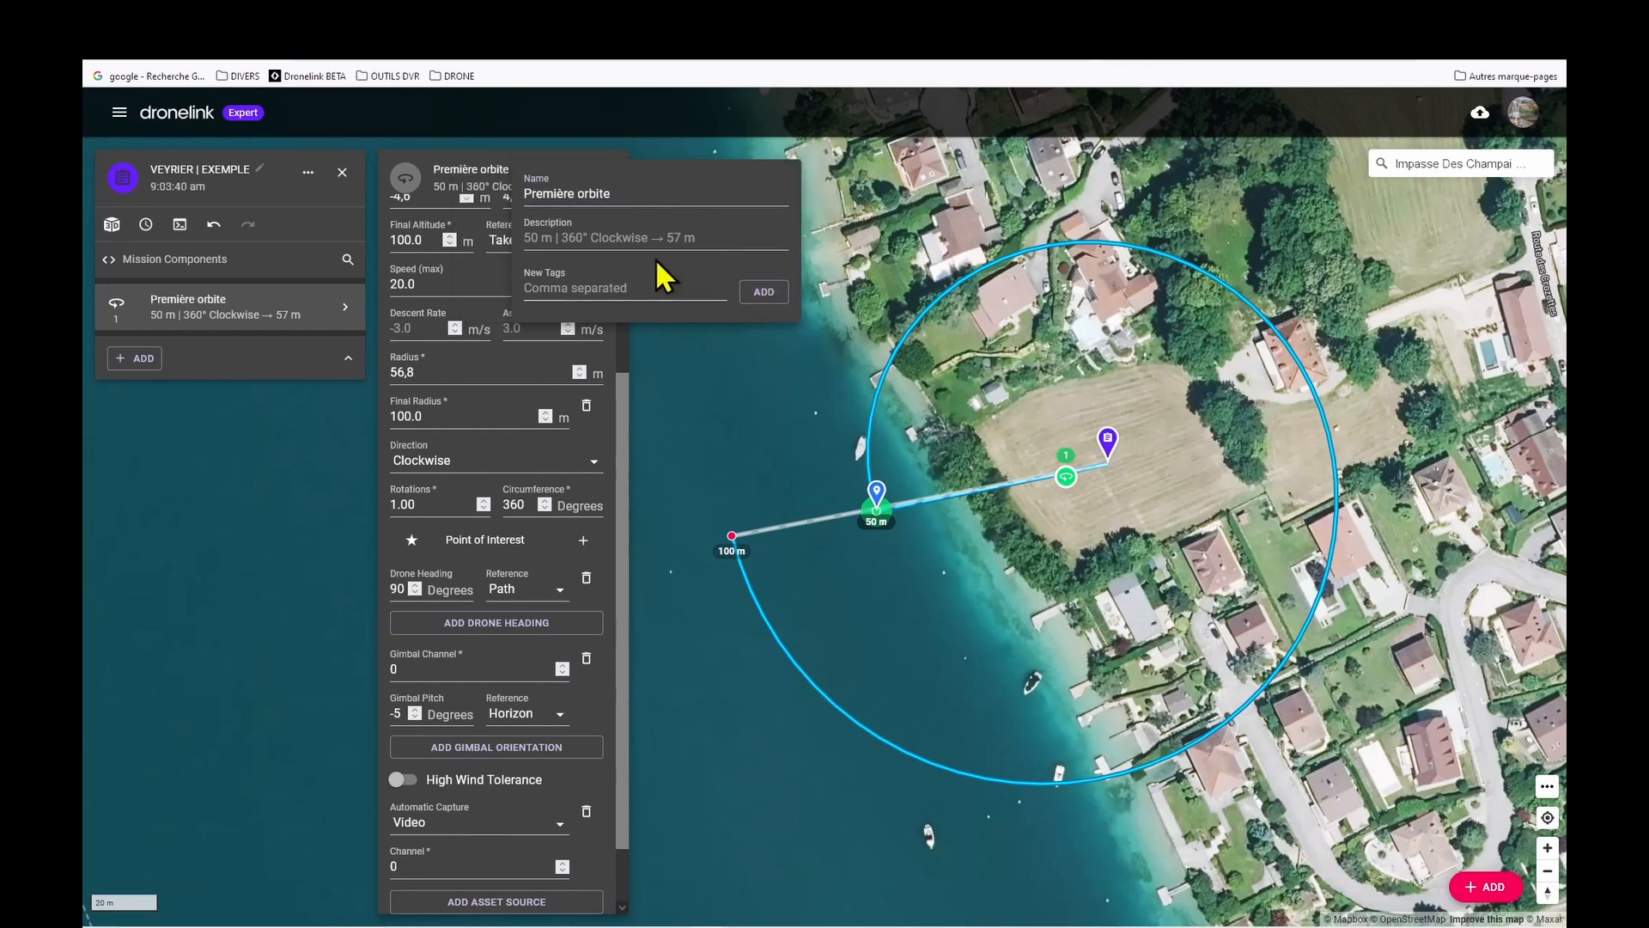
pyautogui.click(223, 442)
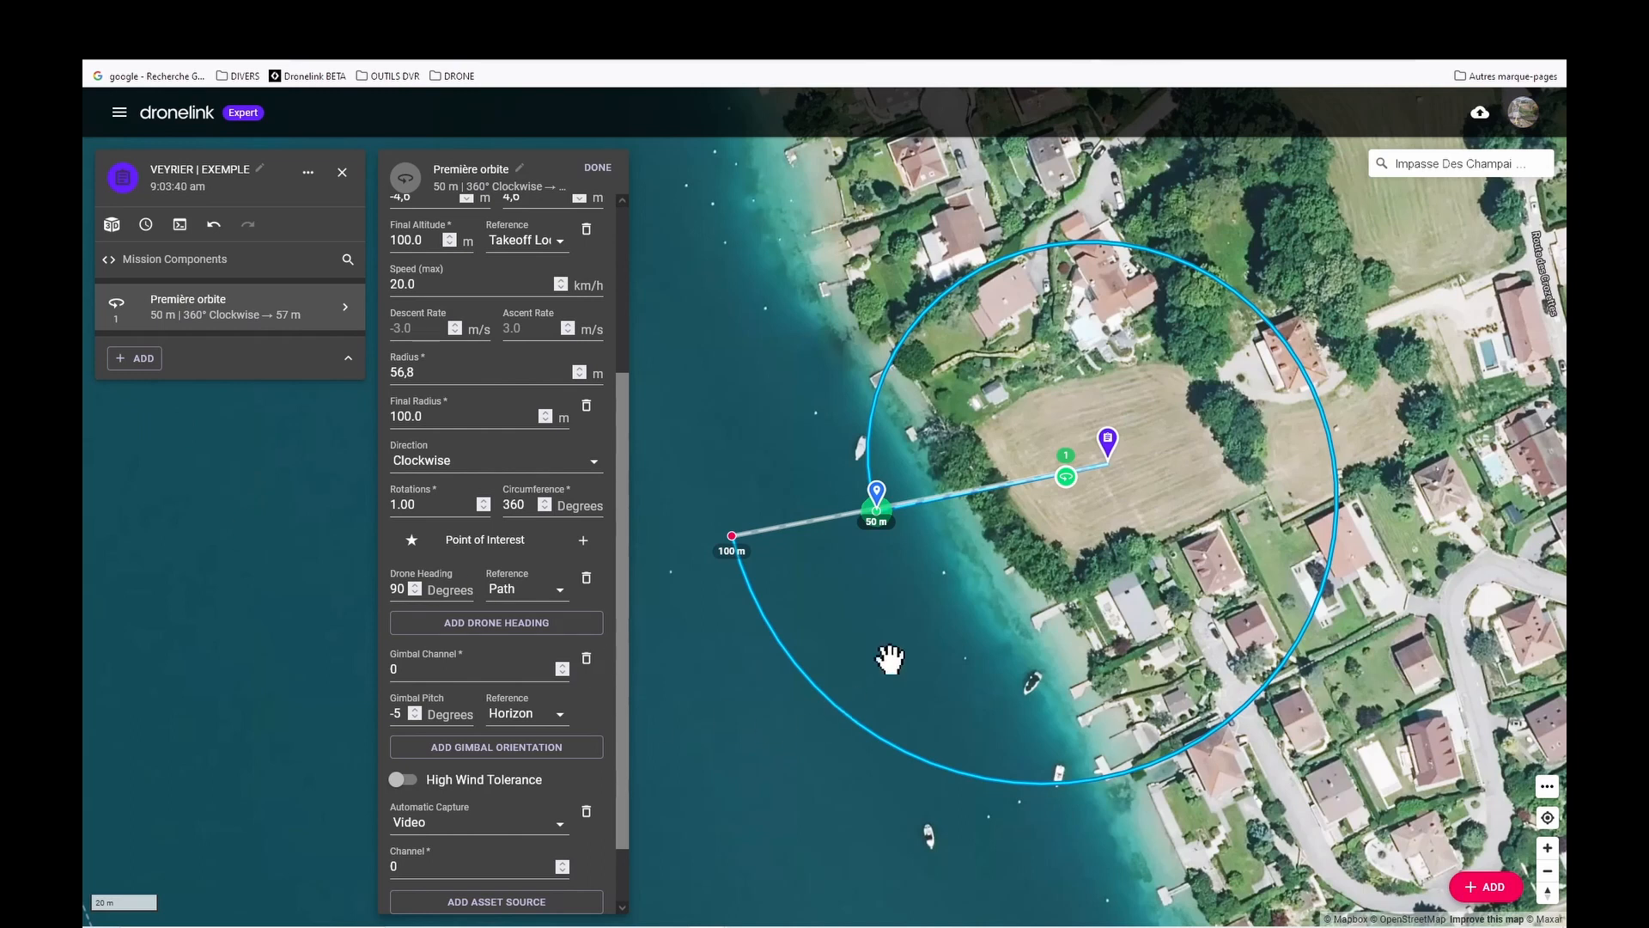
# - Add a Waypoints component to the mission, placed over the lake just north of the orbit's 100 m end point
pyautogui.moveTo(916, 641); pyautogui.dragTo(1021, 635)
pyautogui.scroll(-2, 1020, 636)
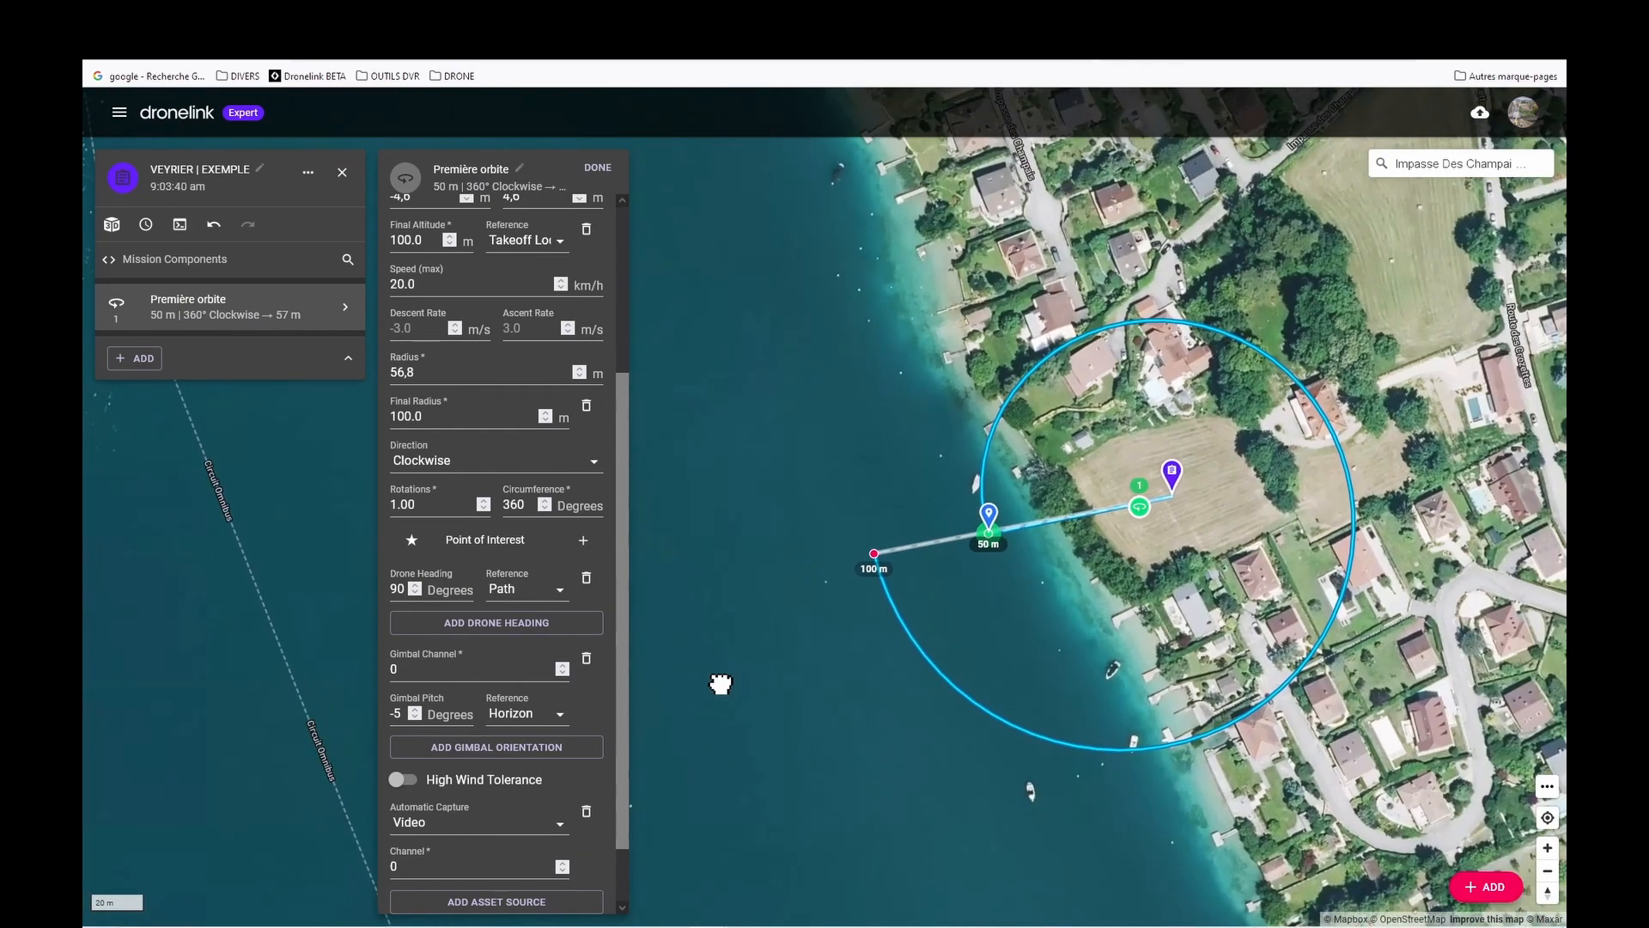
pyautogui.moveTo(719, 684); pyautogui.dragTo(745, 683)
pyautogui.click(136, 358)
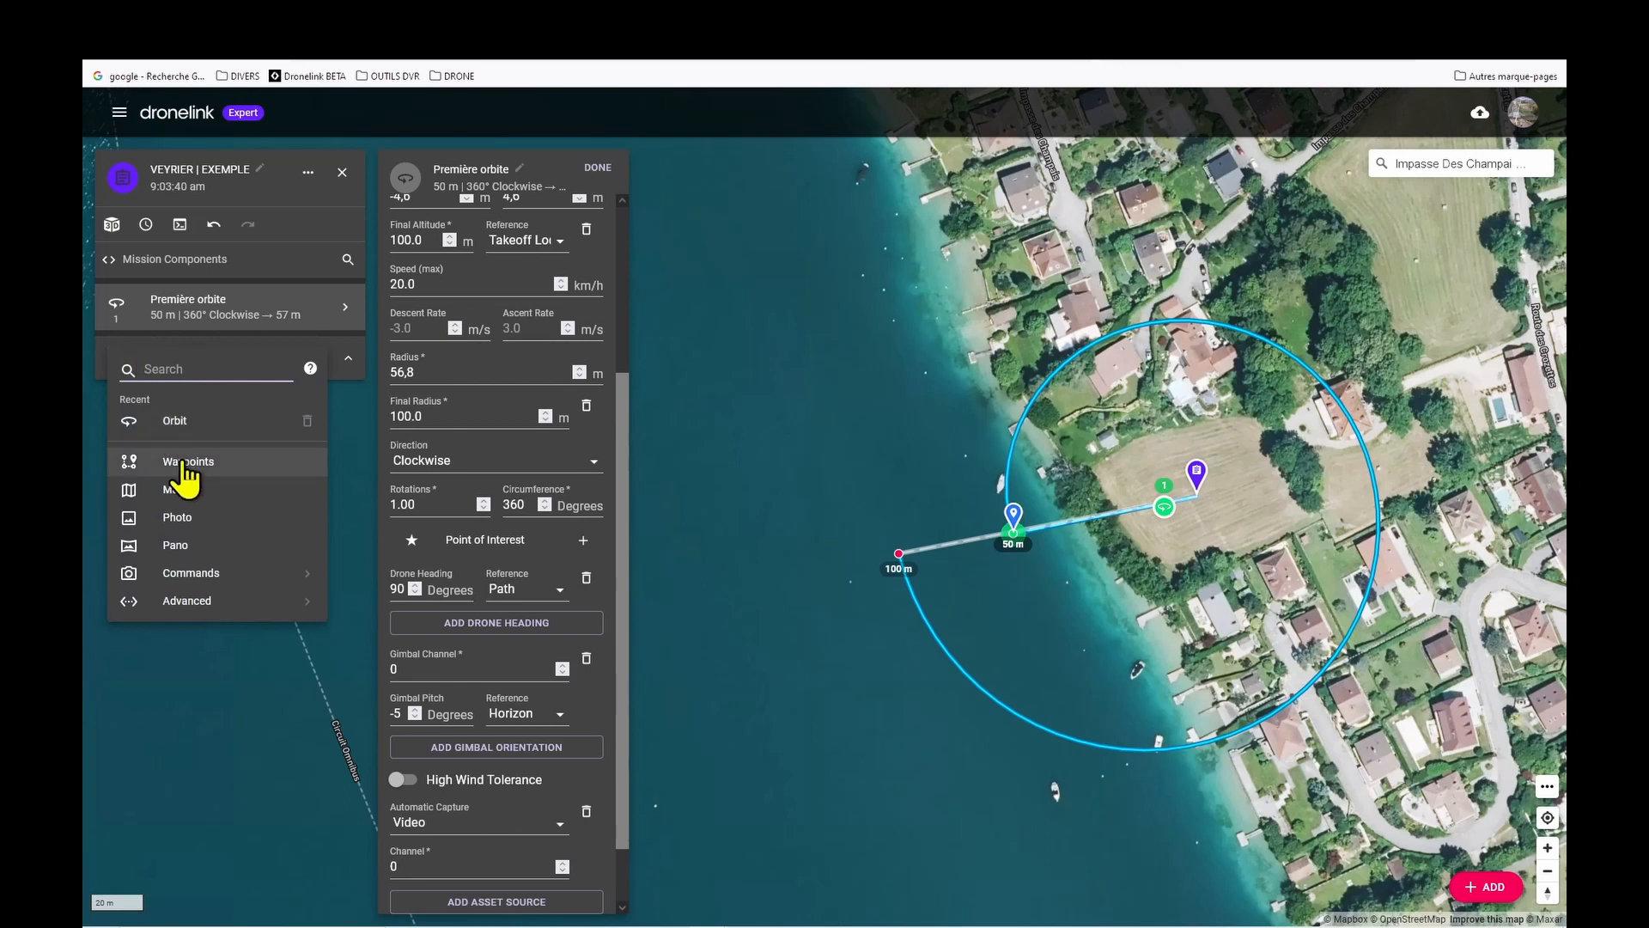
pyautogui.click(182, 464)
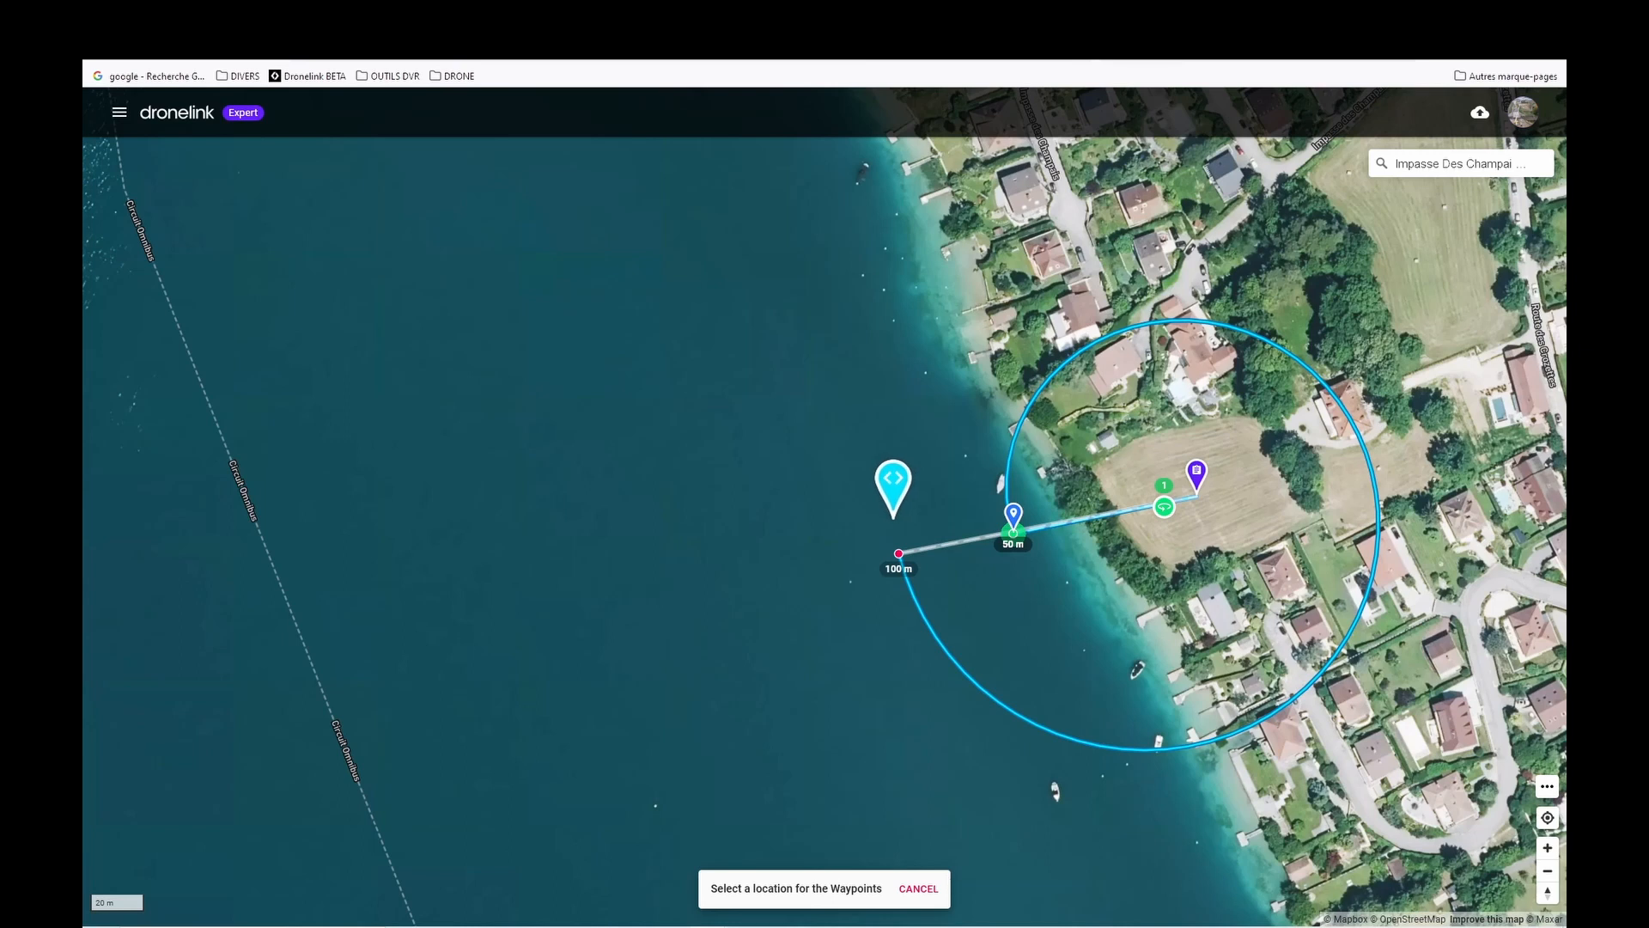
pyautogui.click(893, 517)
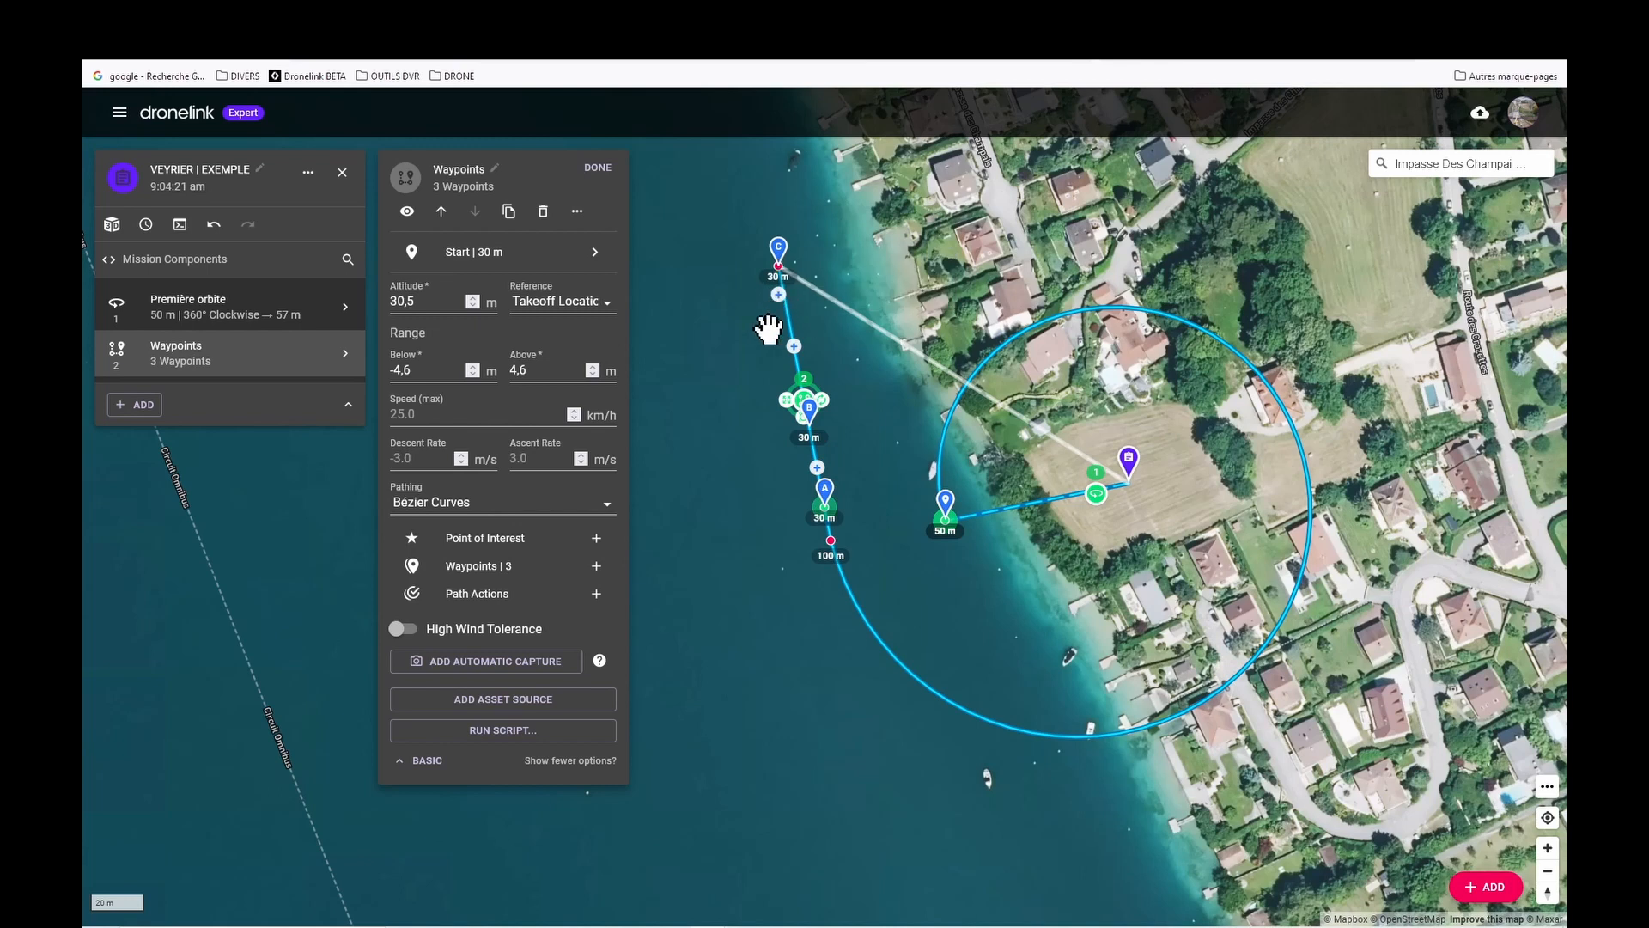
# - Select the Waypoints component and isolate it on the map so the orbit is hidden
pyautogui.moveTo(747, 578); pyautogui.dragTo(768, 556)
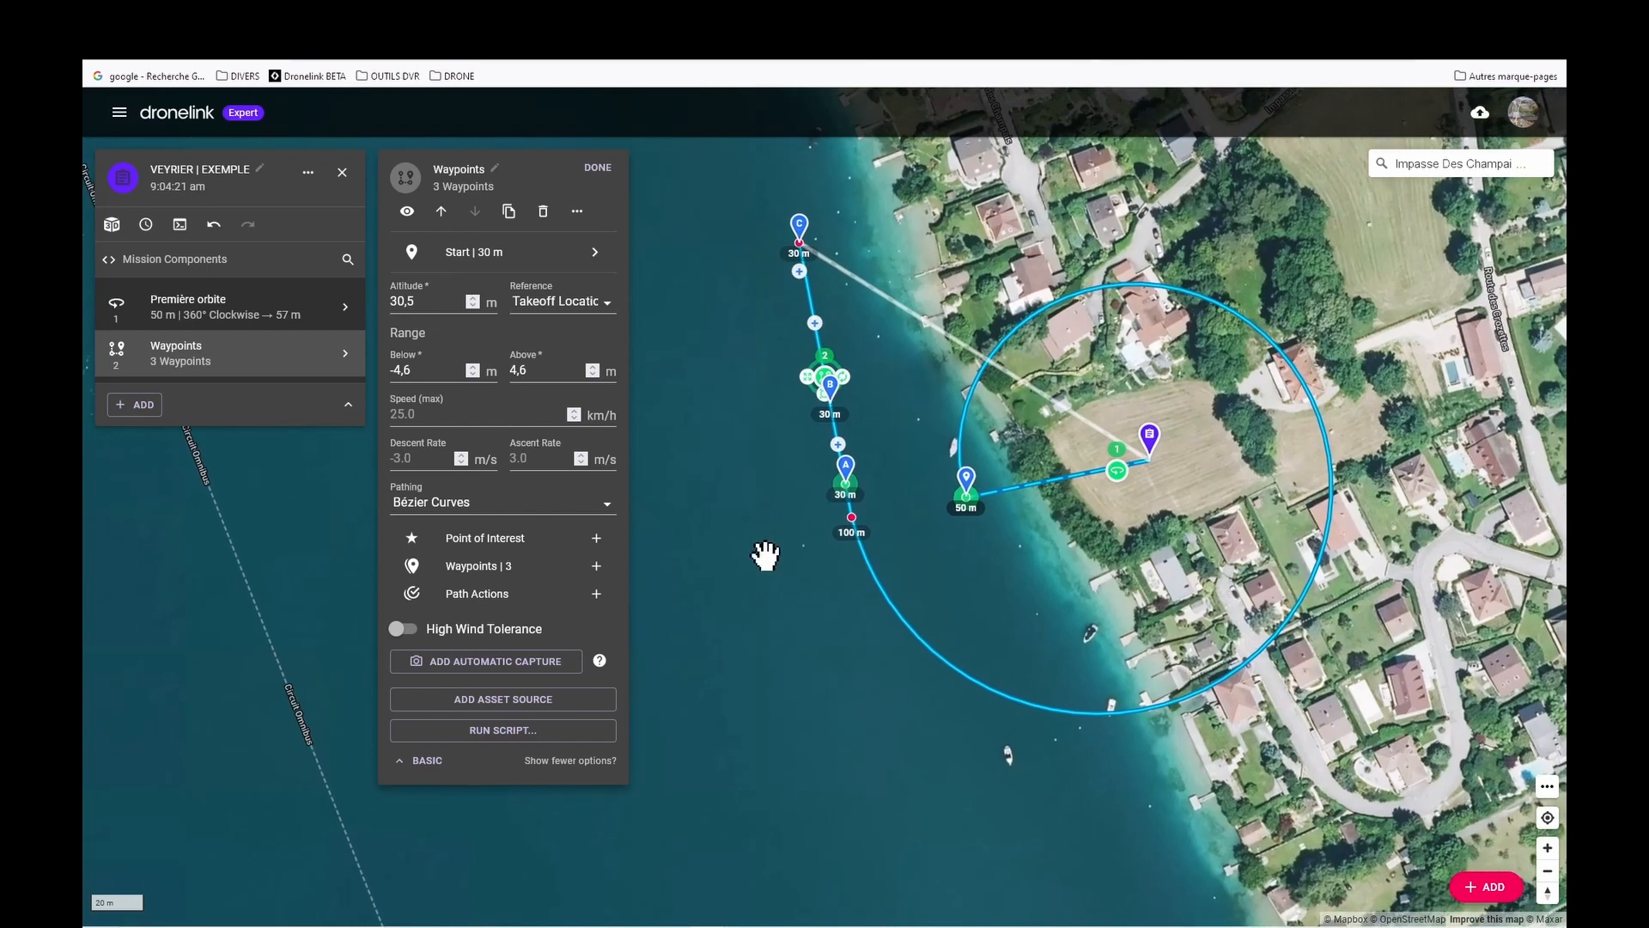
pyautogui.moveTo(748, 619); pyautogui.dragTo(828, 610)
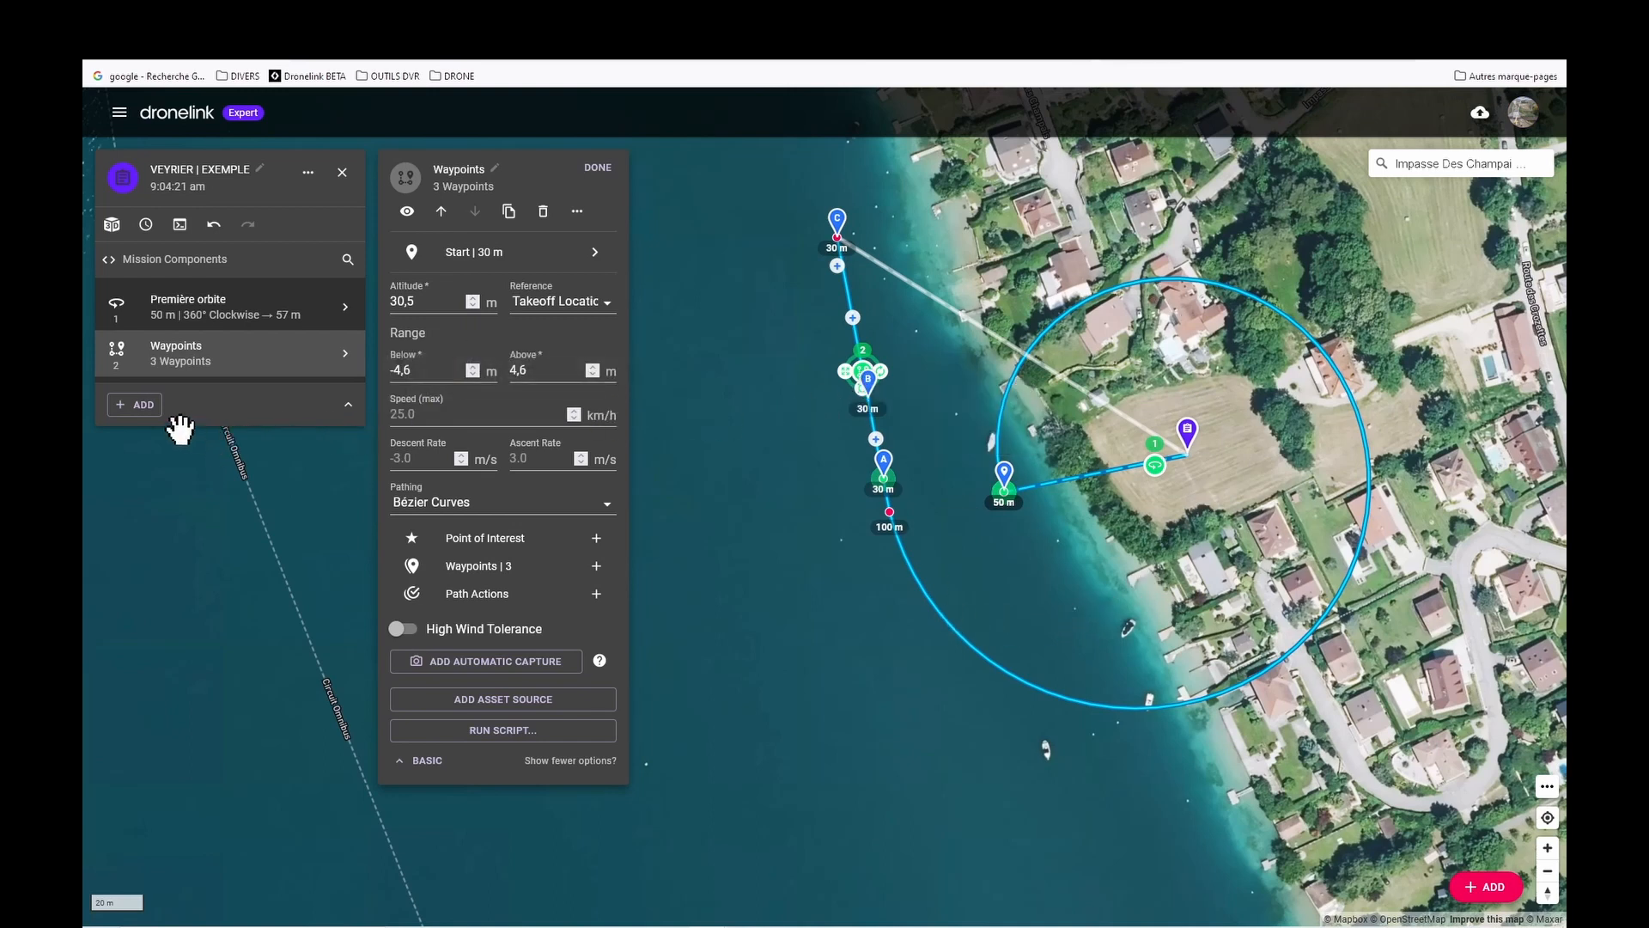
pyautogui.click(176, 353)
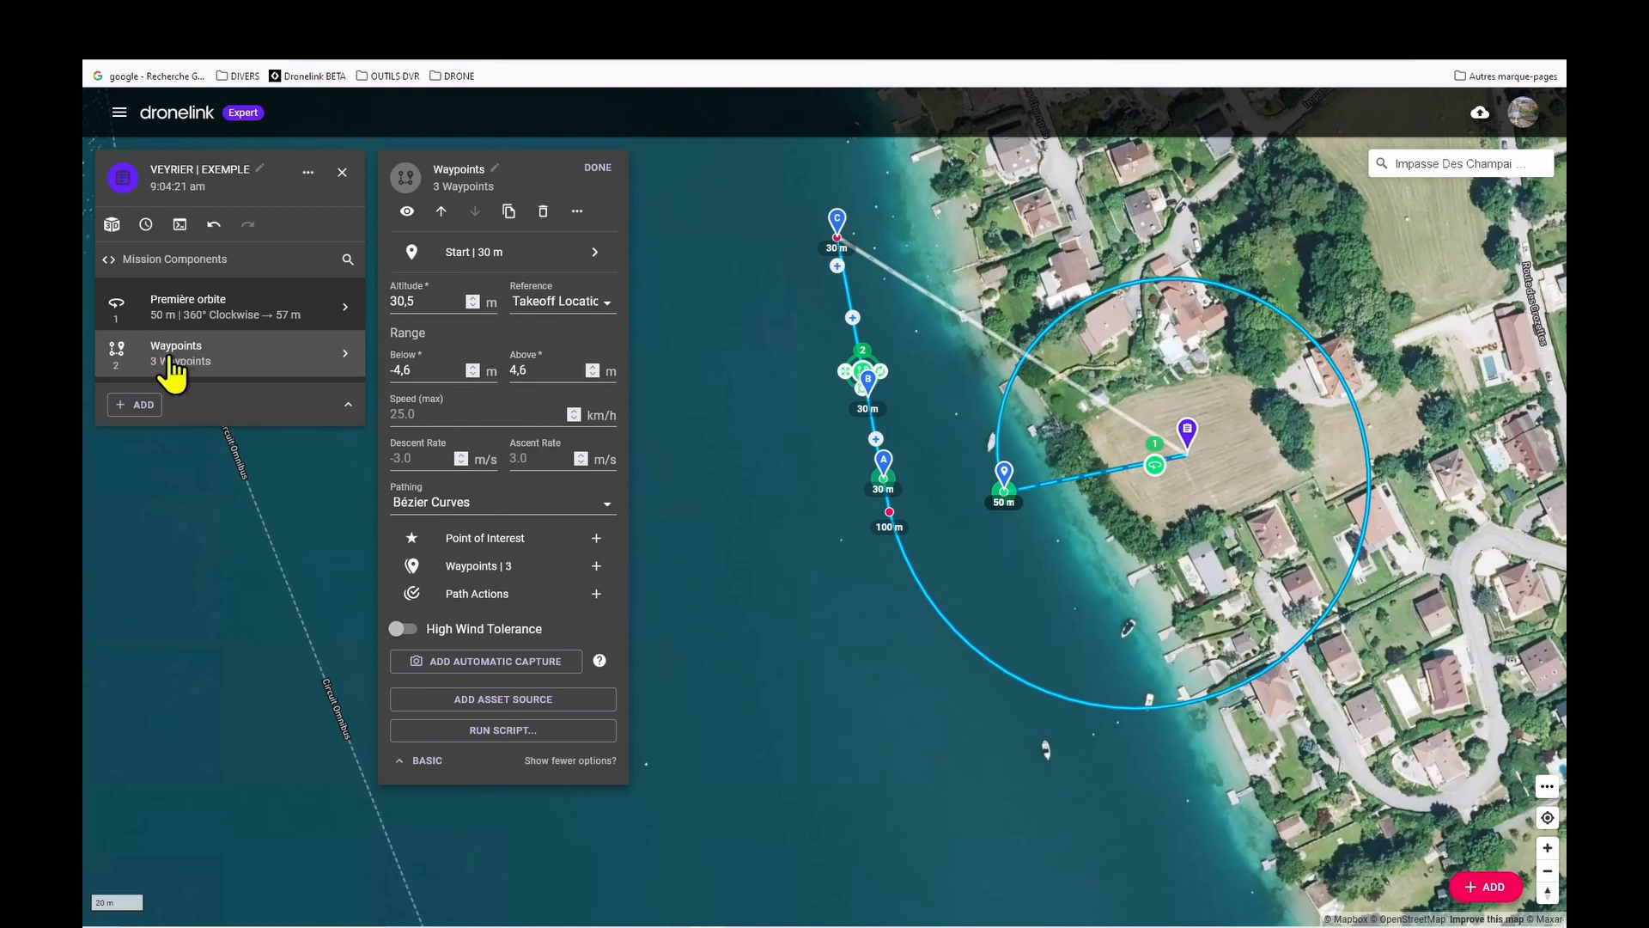
pyautogui.click(170, 357)
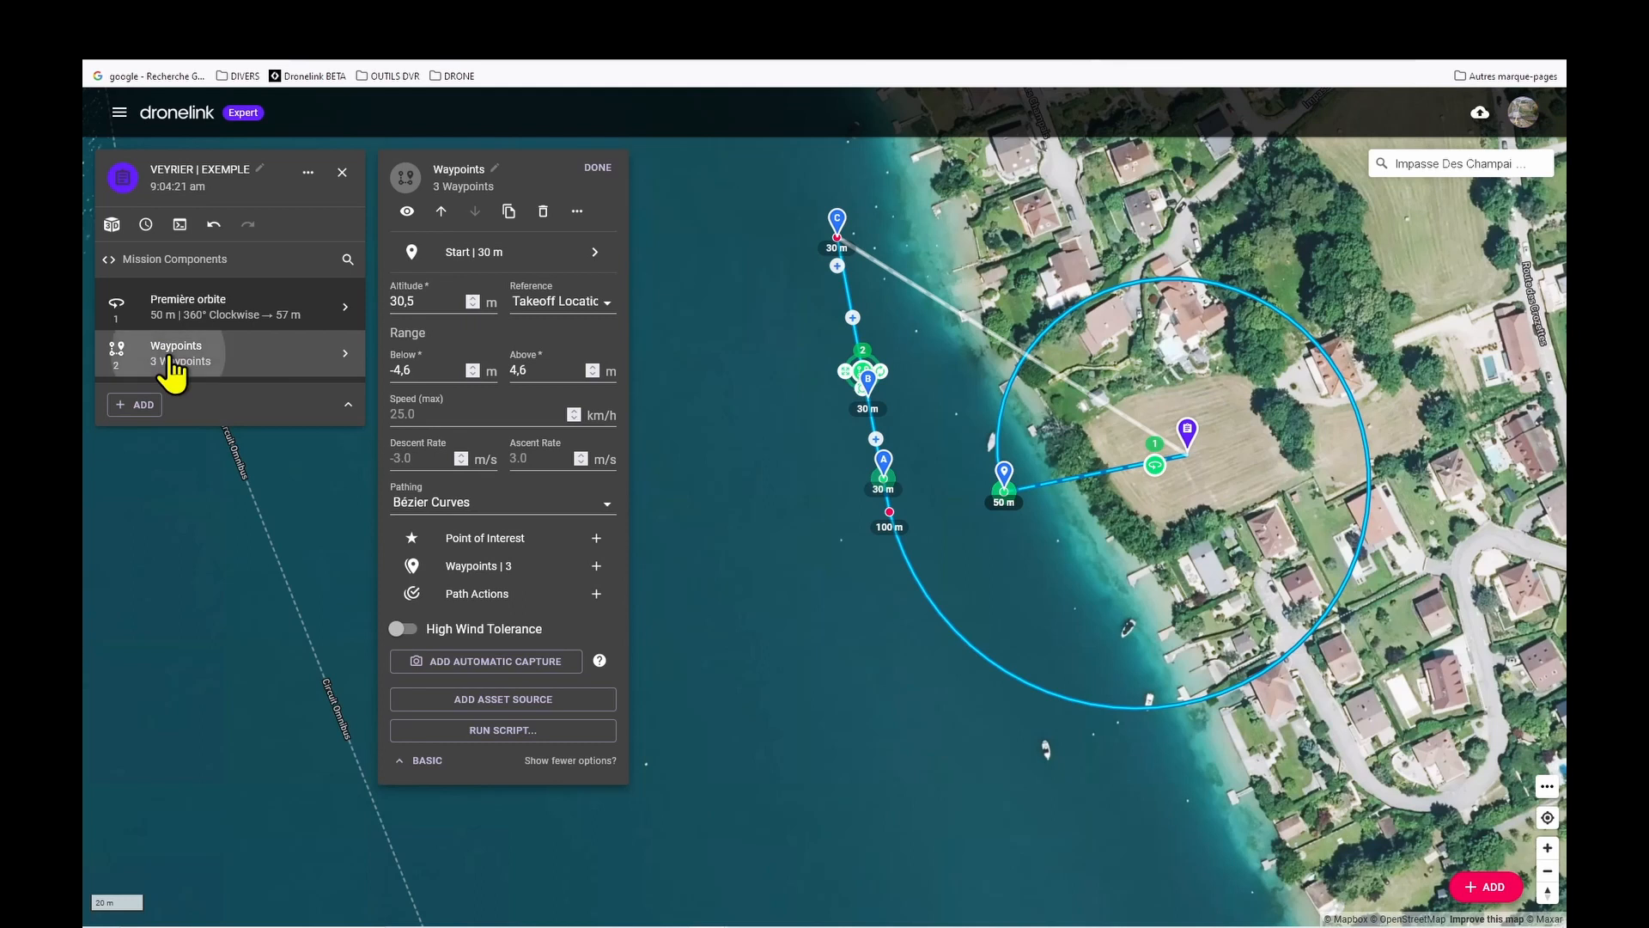
pyautogui.click(407, 213)
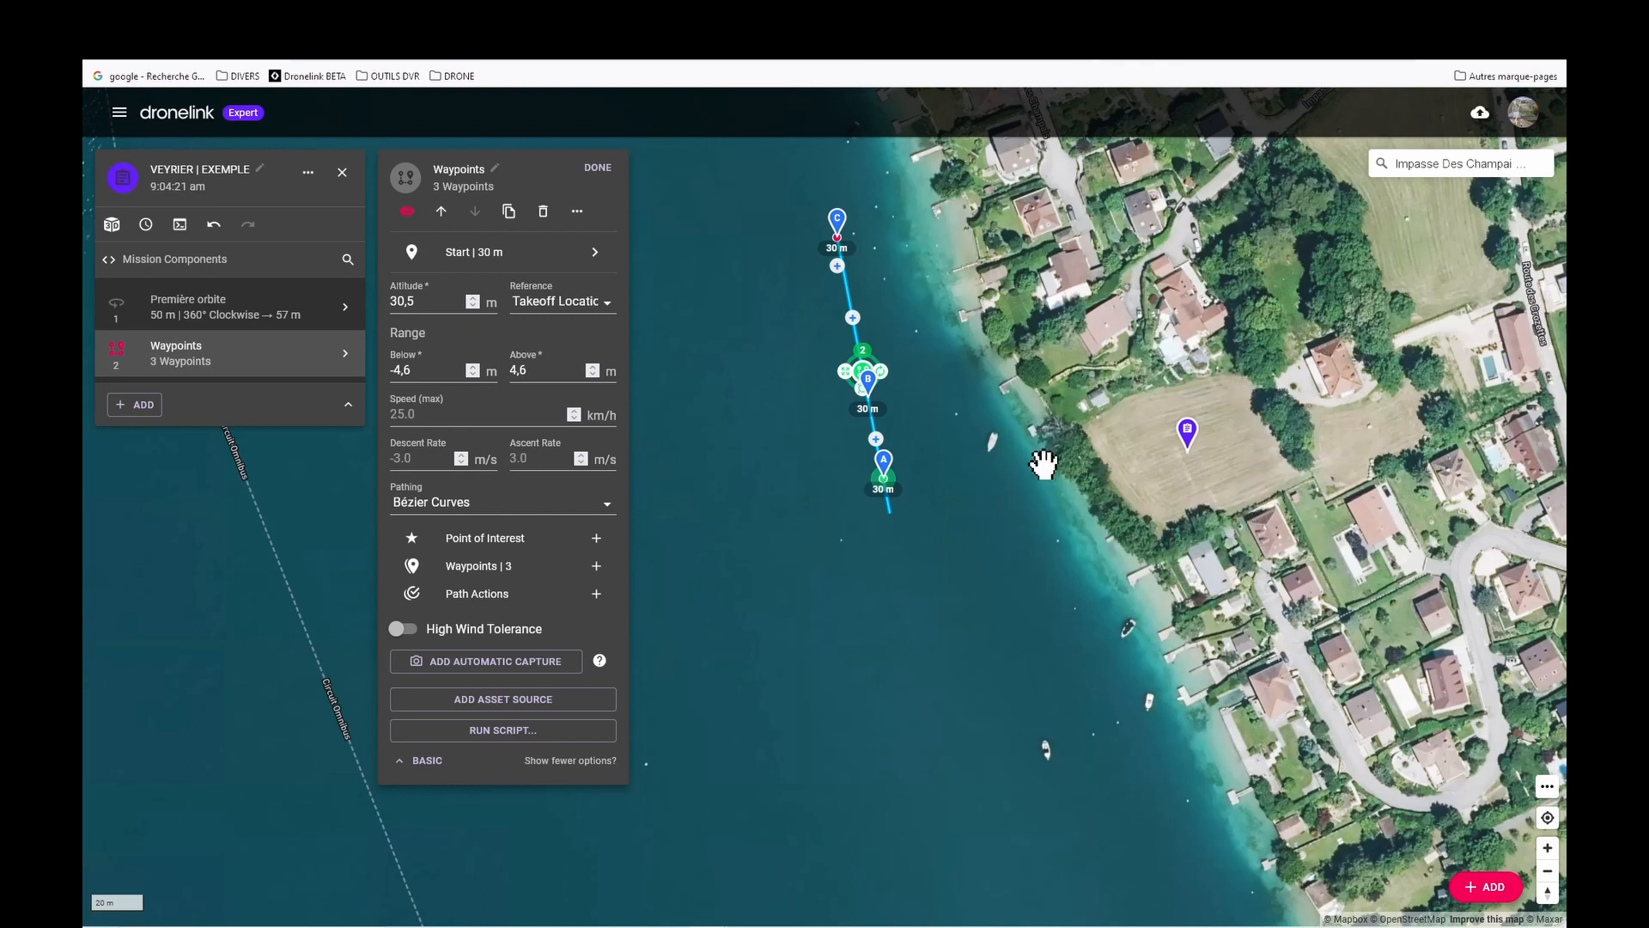
# - Move waypoint C farther northwest over the lake, lengthening the path beyond waypoint B
pyautogui.moveTo(1022, 629); pyautogui.dragTo(1064, 685)
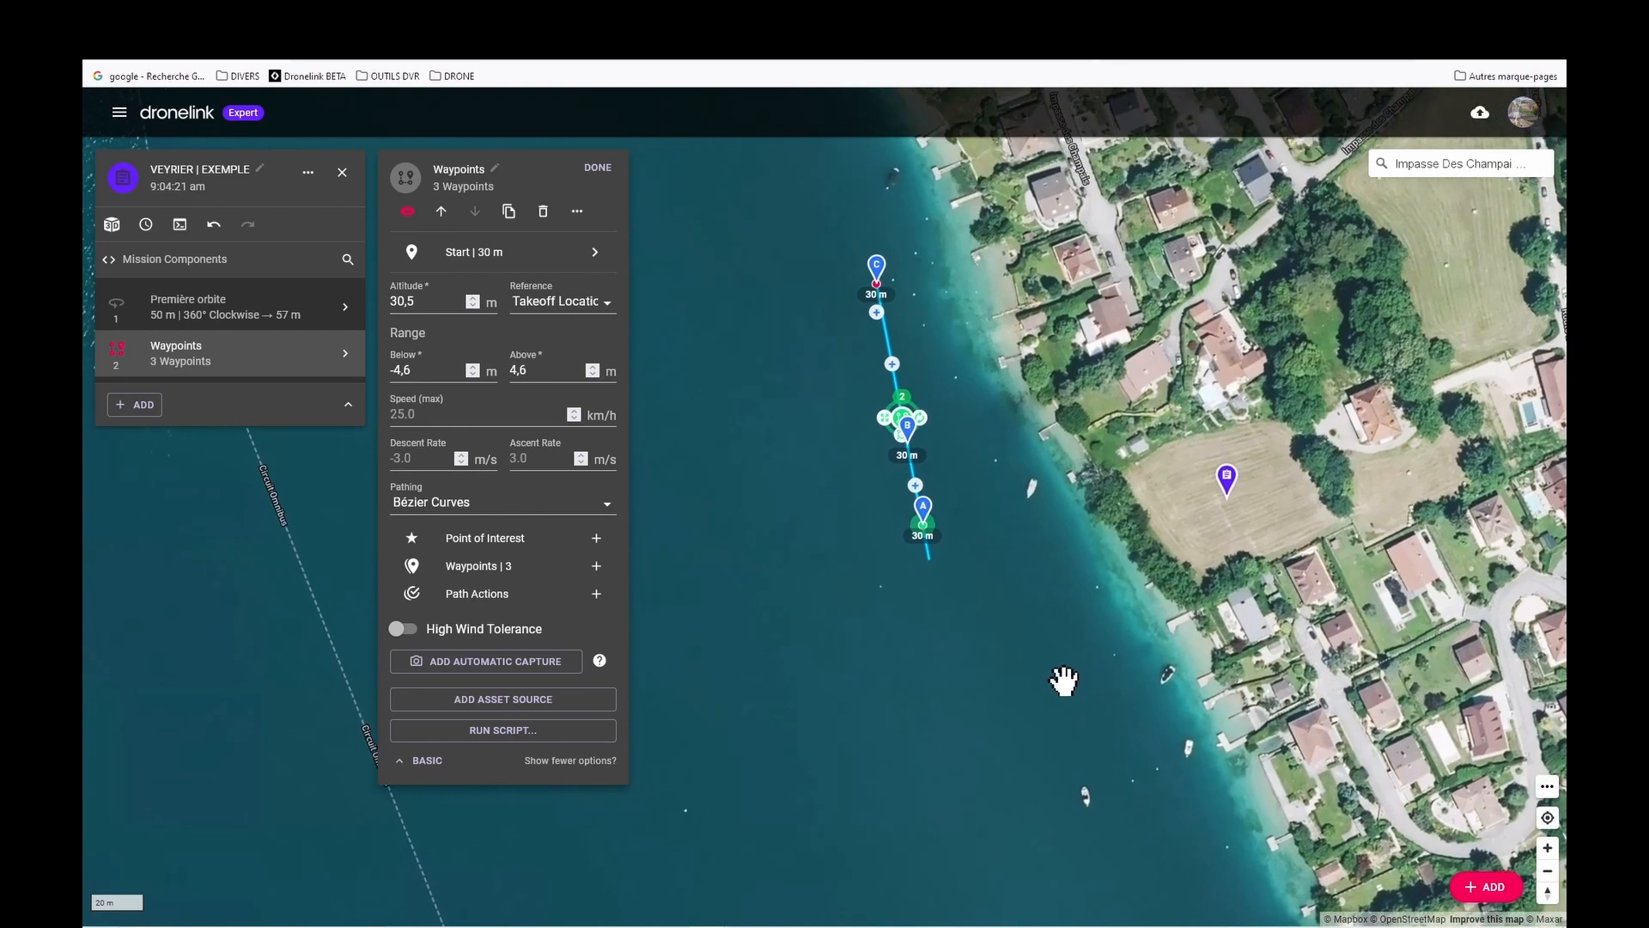
pyautogui.scroll(-2, 1064, 681)
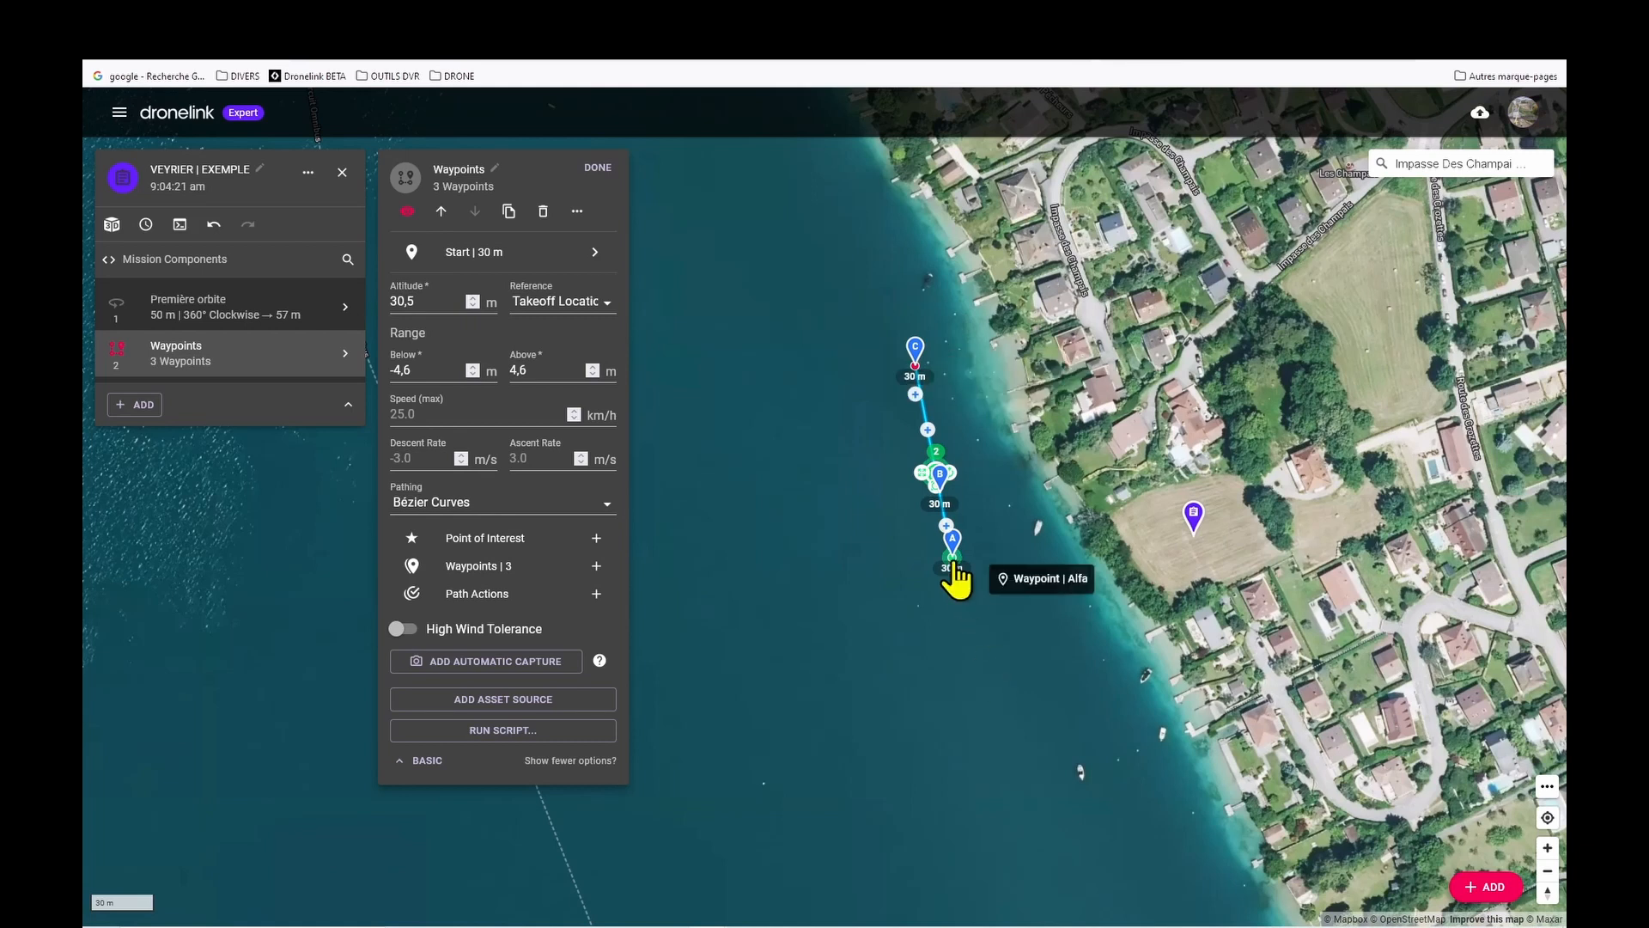
pyautogui.moveTo(948, 477)
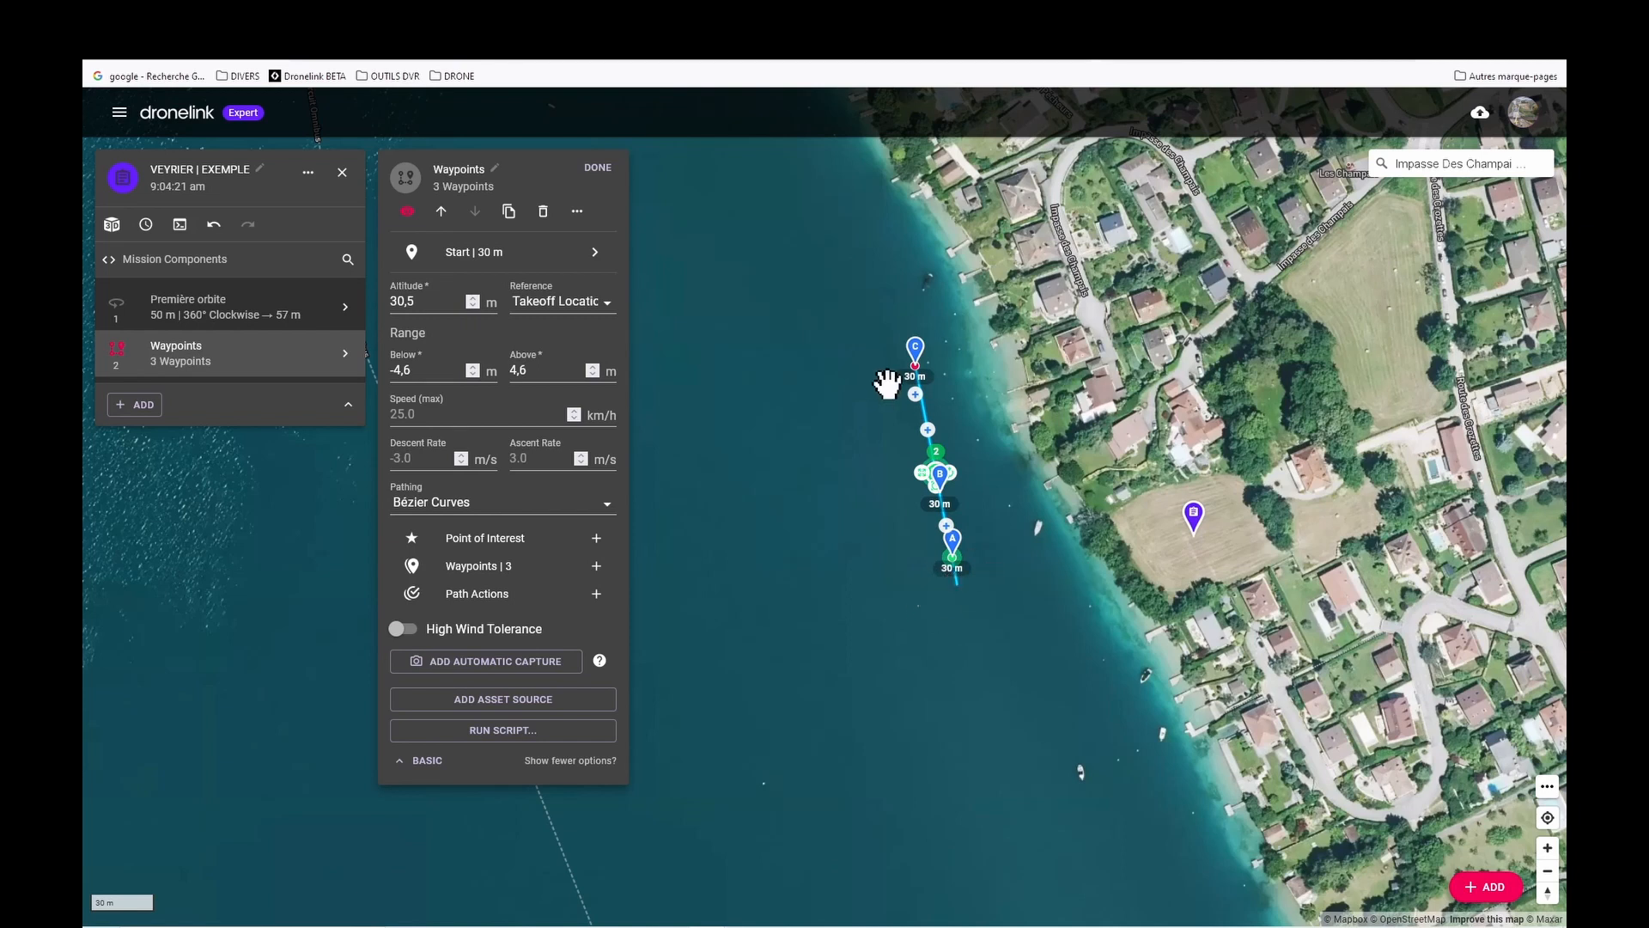
pyautogui.moveTo(914, 352); pyautogui.dragTo(786, 203)
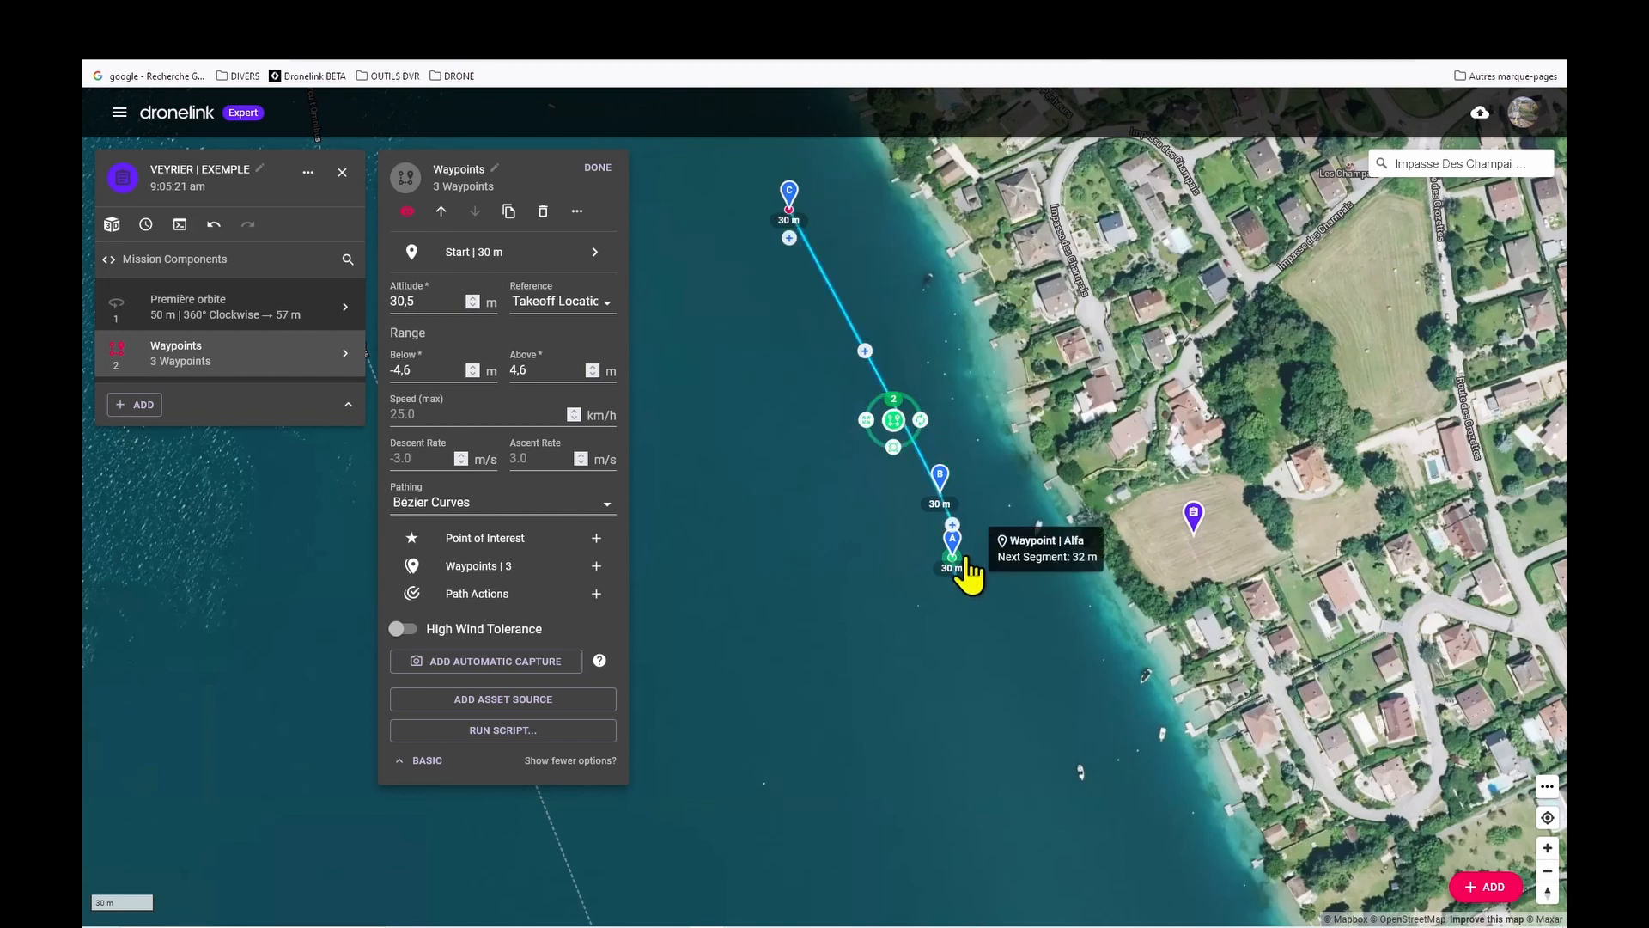
# - Reshape the path along the shoreline by moving waypoint B northward, waypoint C farther northwest, and waypoint B northwest again
pyautogui.moveTo(945, 495); pyautogui.dragTo(937, 371)
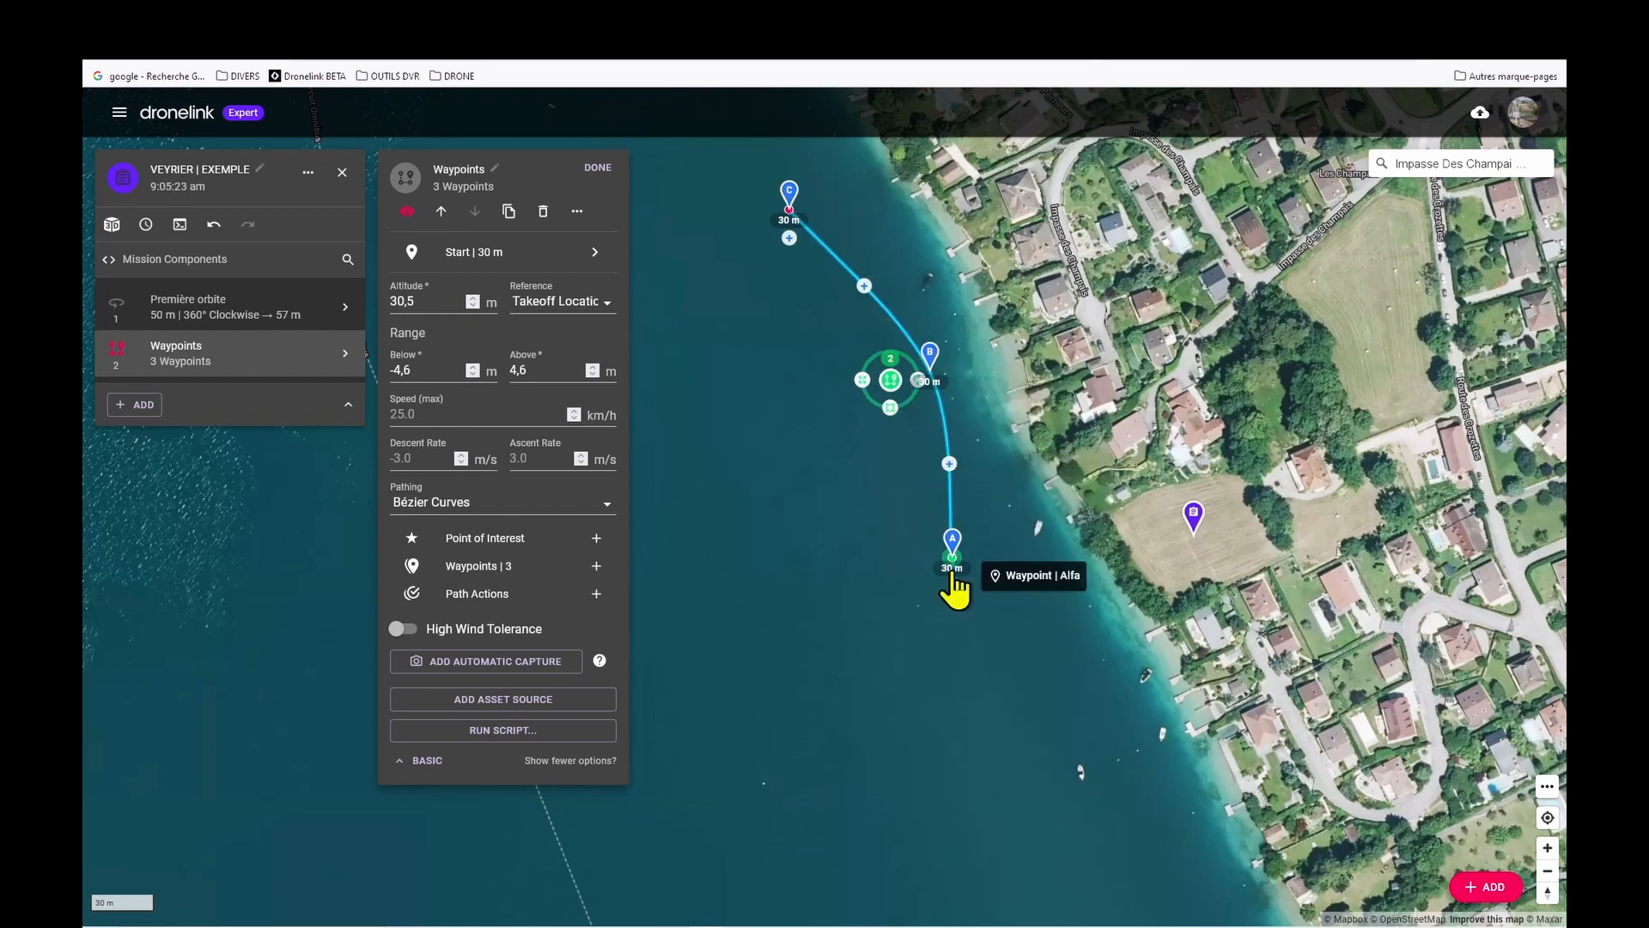
pyautogui.moveTo(772, 589); pyautogui.dragTo(986, 806)
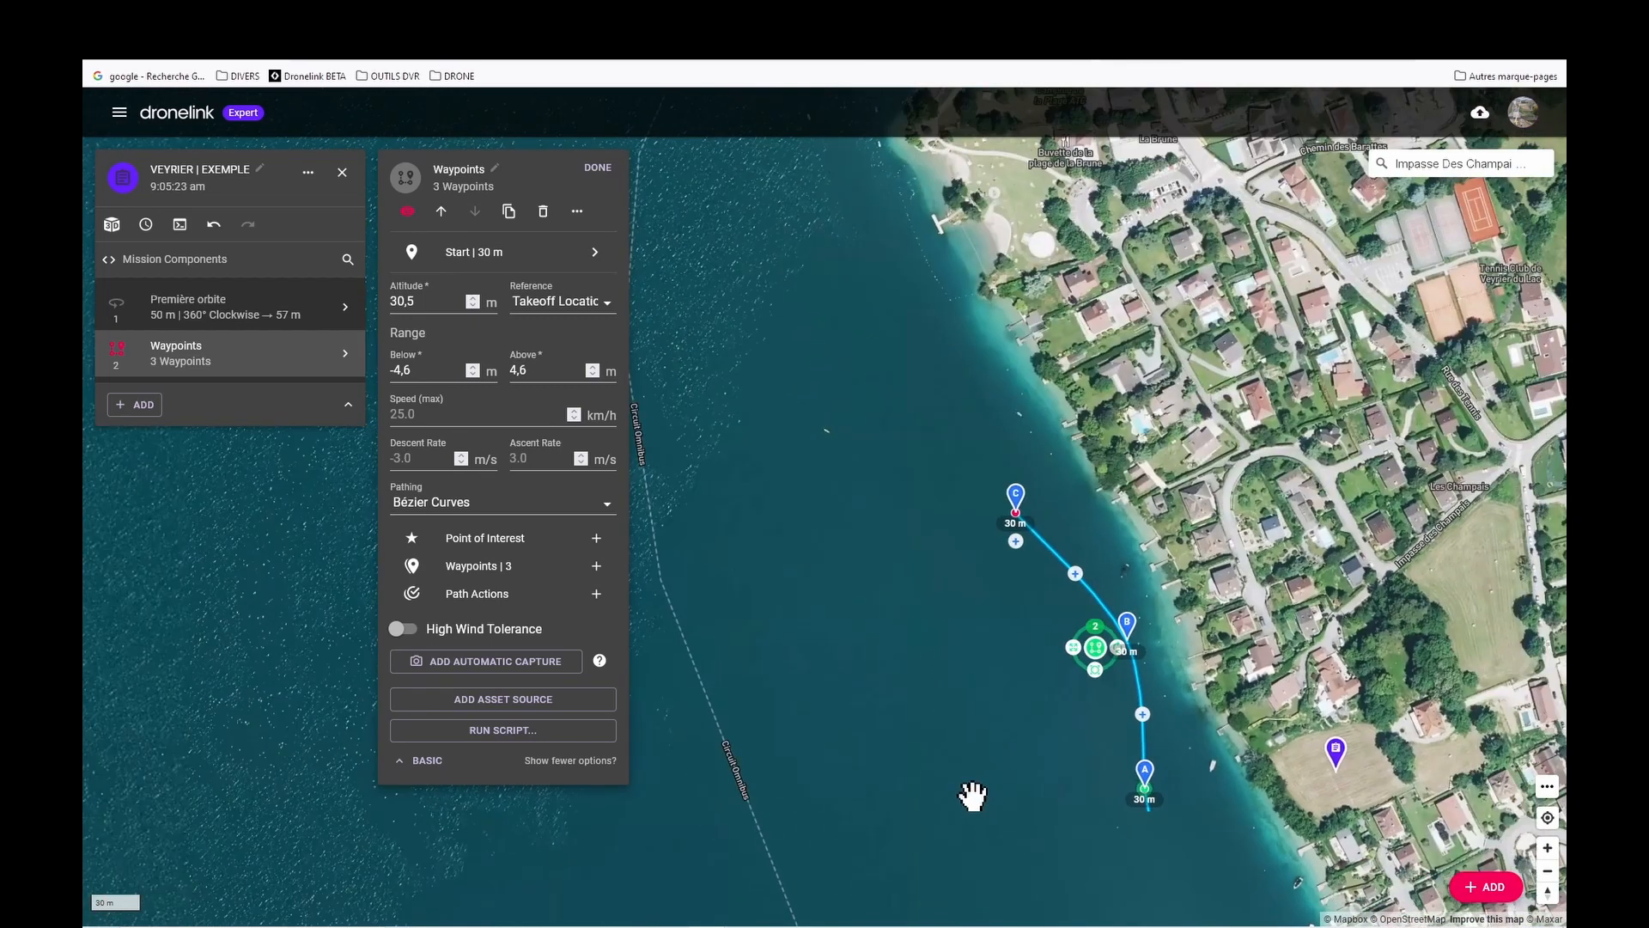
pyautogui.scroll(-2, 973, 794)
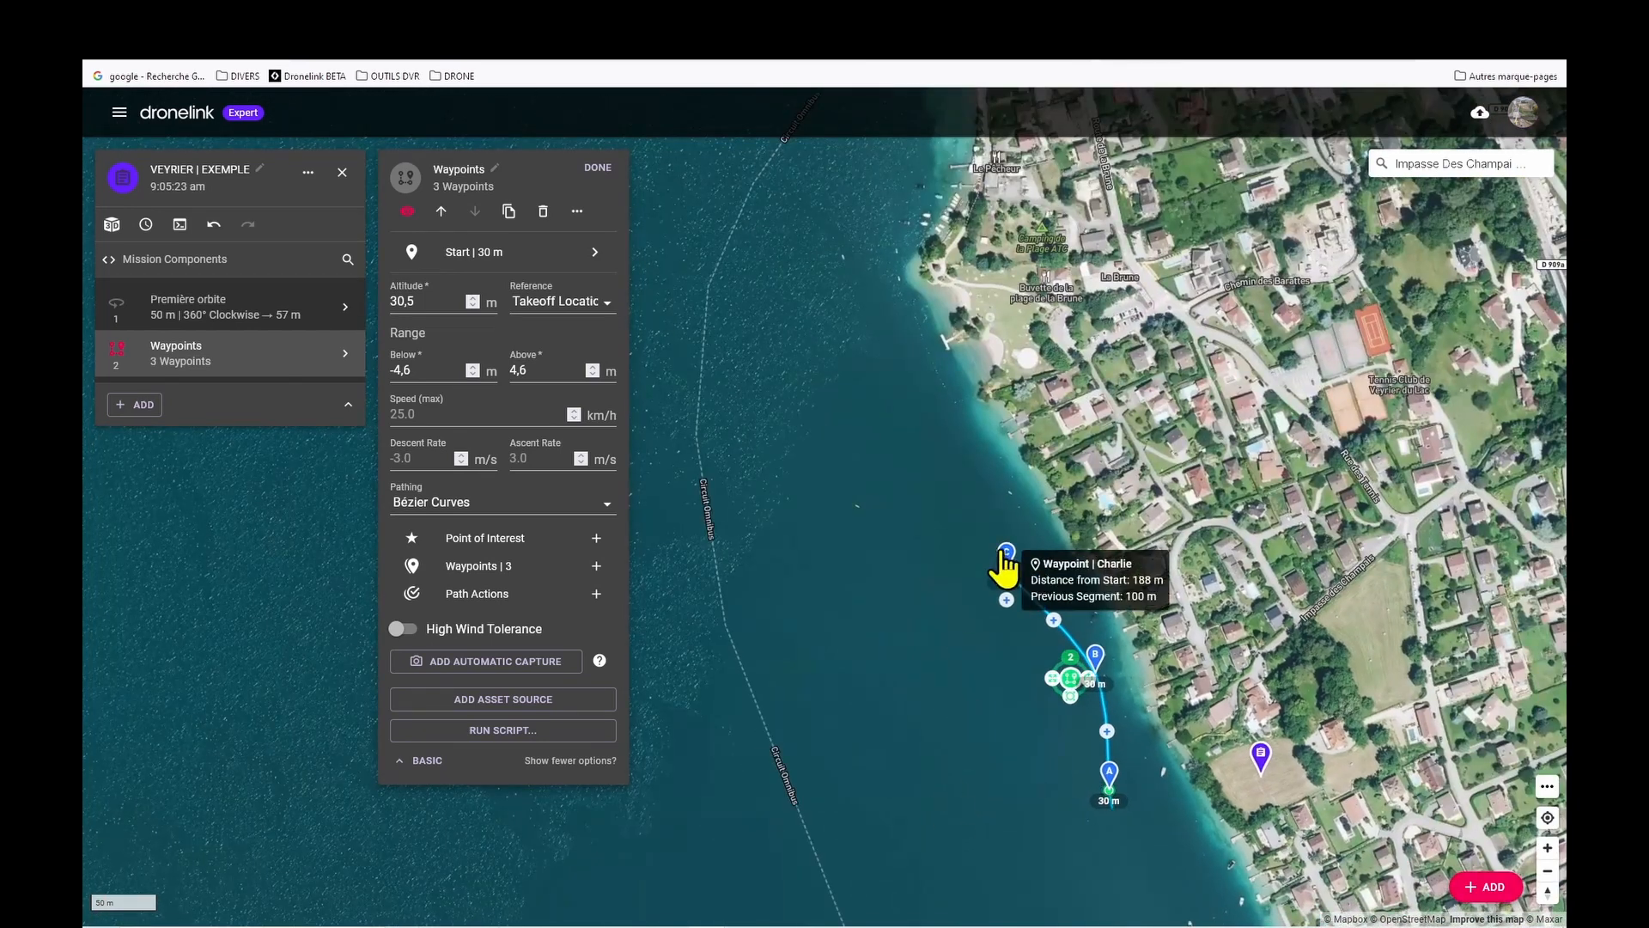
pyautogui.moveTo(1005, 559); pyautogui.dragTo(924, 482)
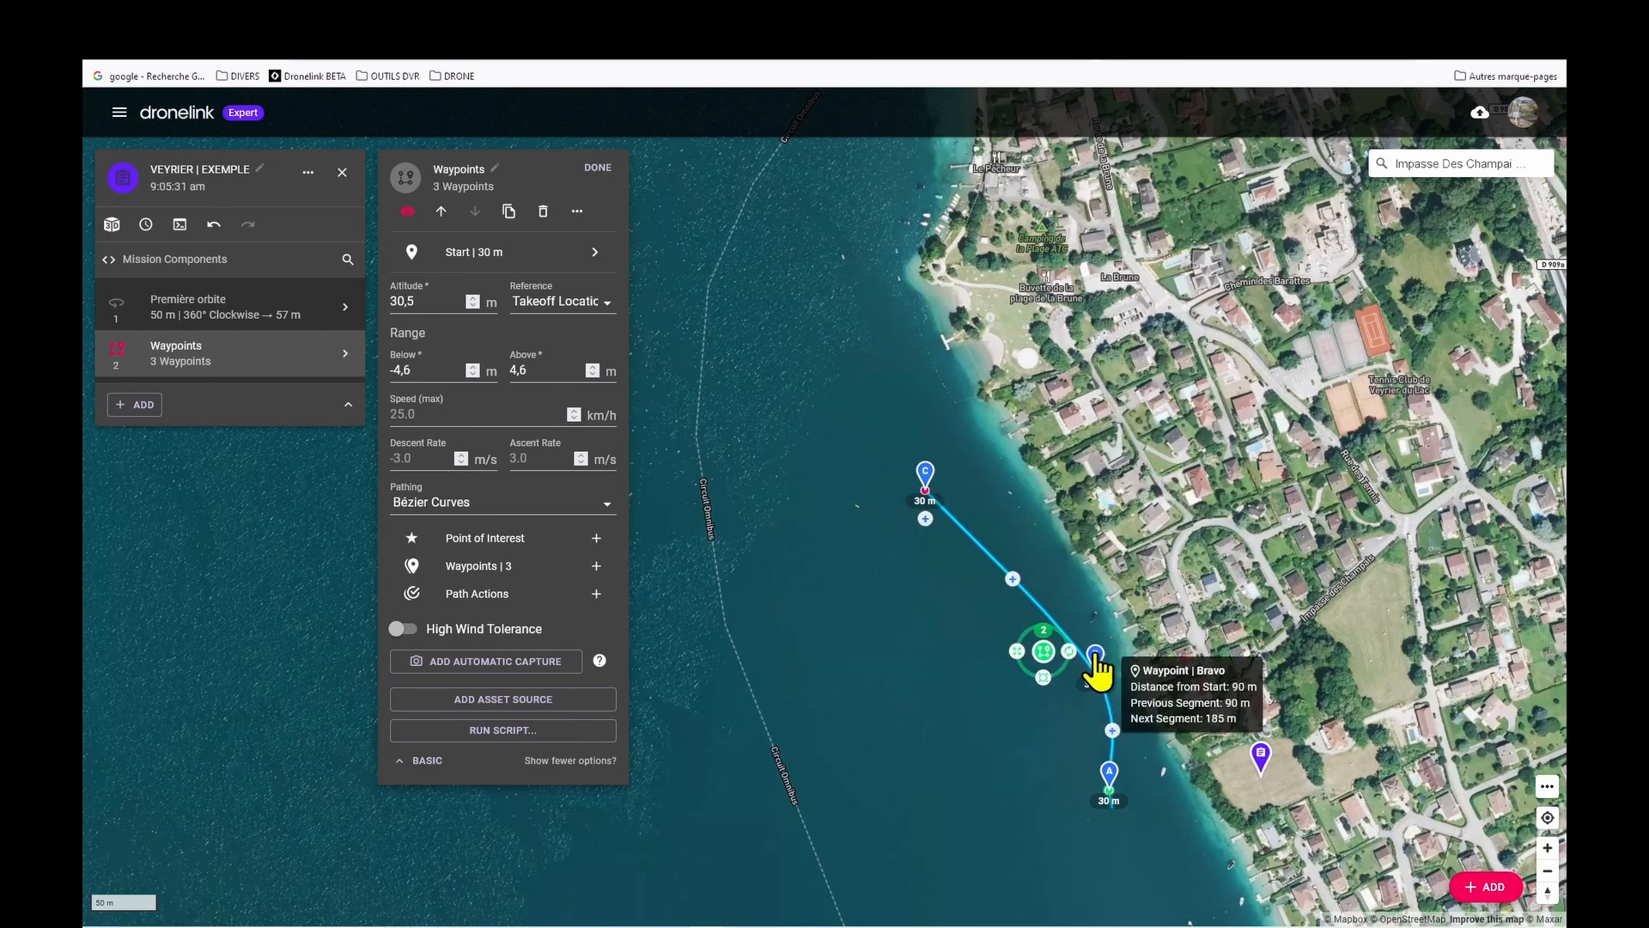
pyautogui.moveTo(1096, 672); pyautogui.dragTo(1048, 621)
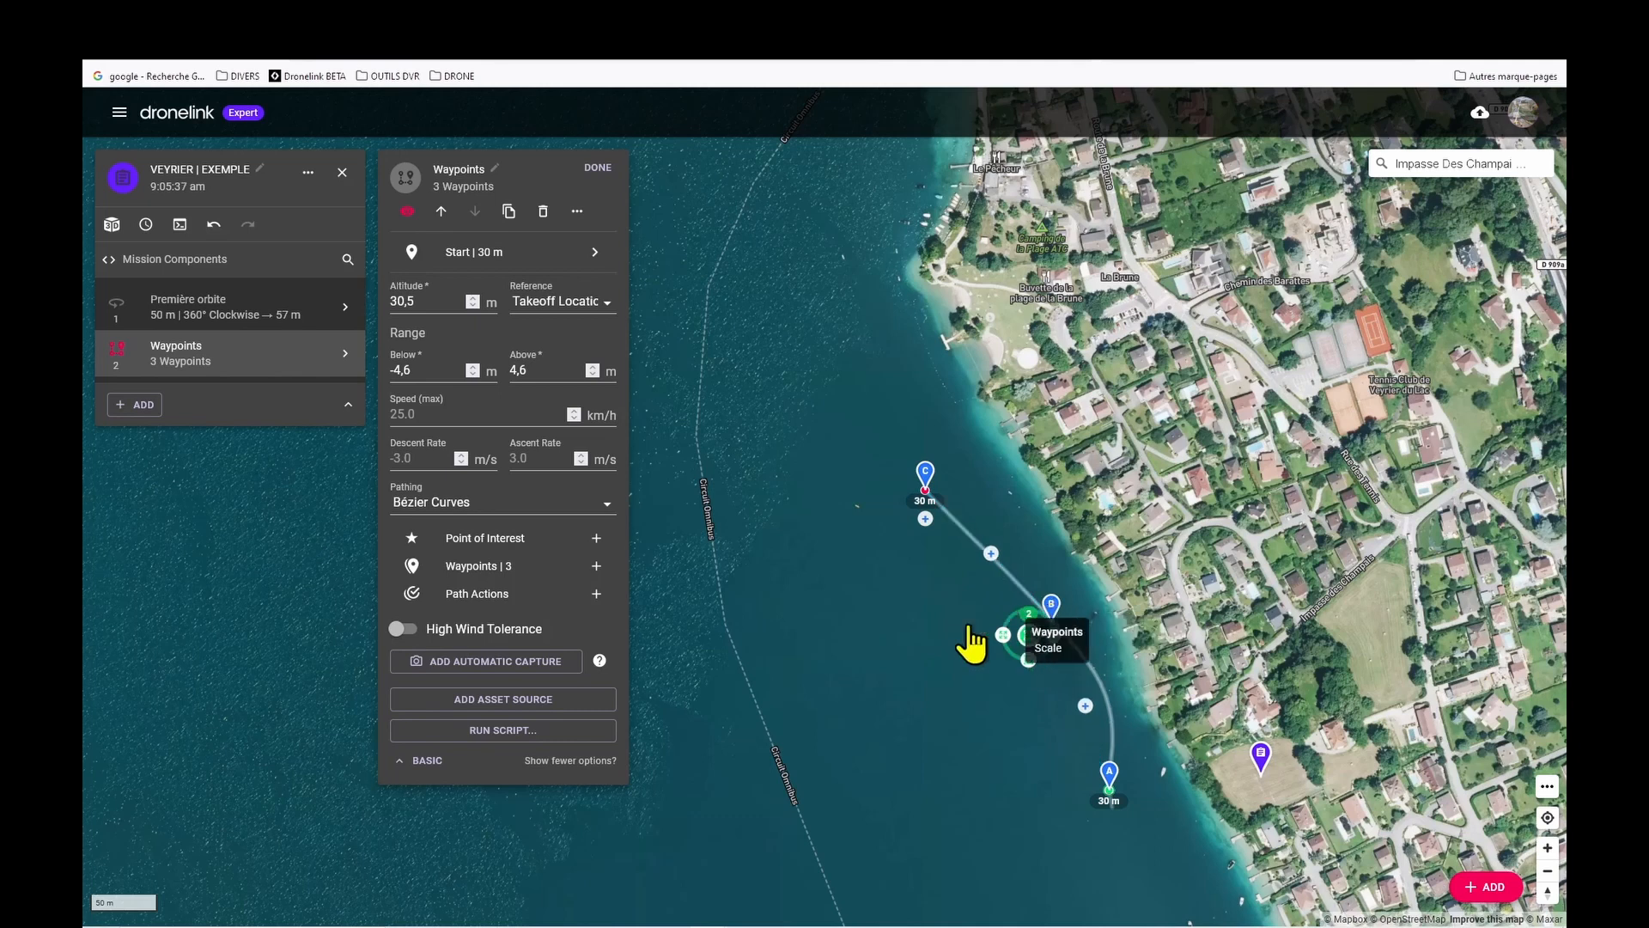
# - Extend the path with waypoint D about 170 m north-northwest of C, and waypoint E west of D past the dashed route line
pyautogui.moveTo(888, 632); pyautogui.dragTo(880, 691)
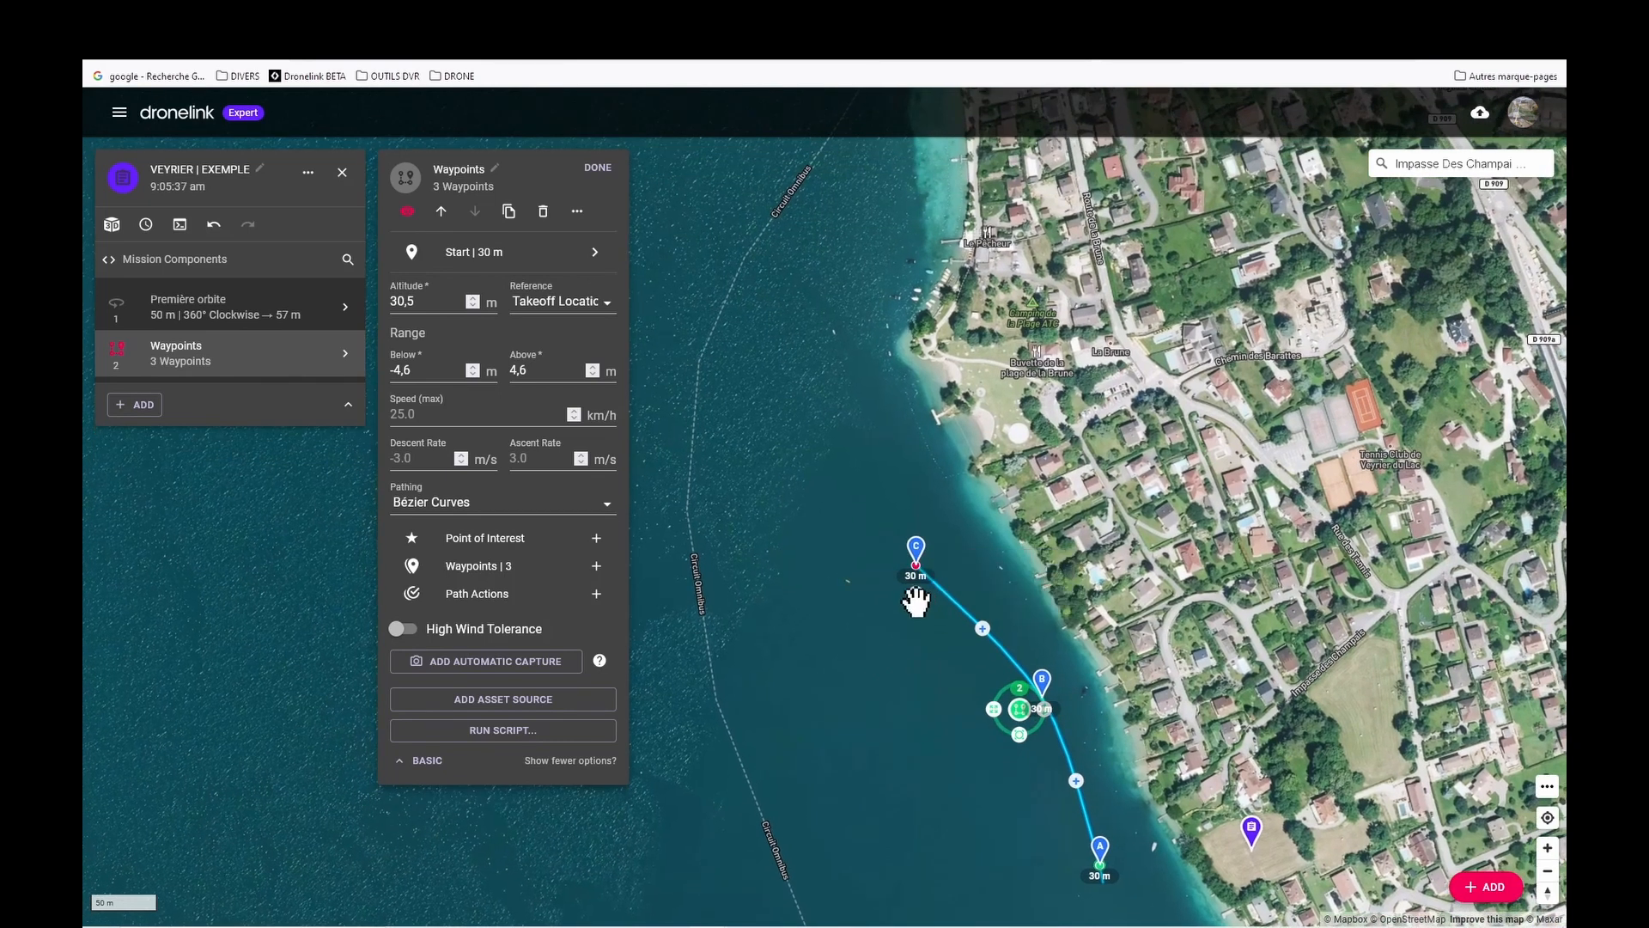
pyautogui.click(915, 594)
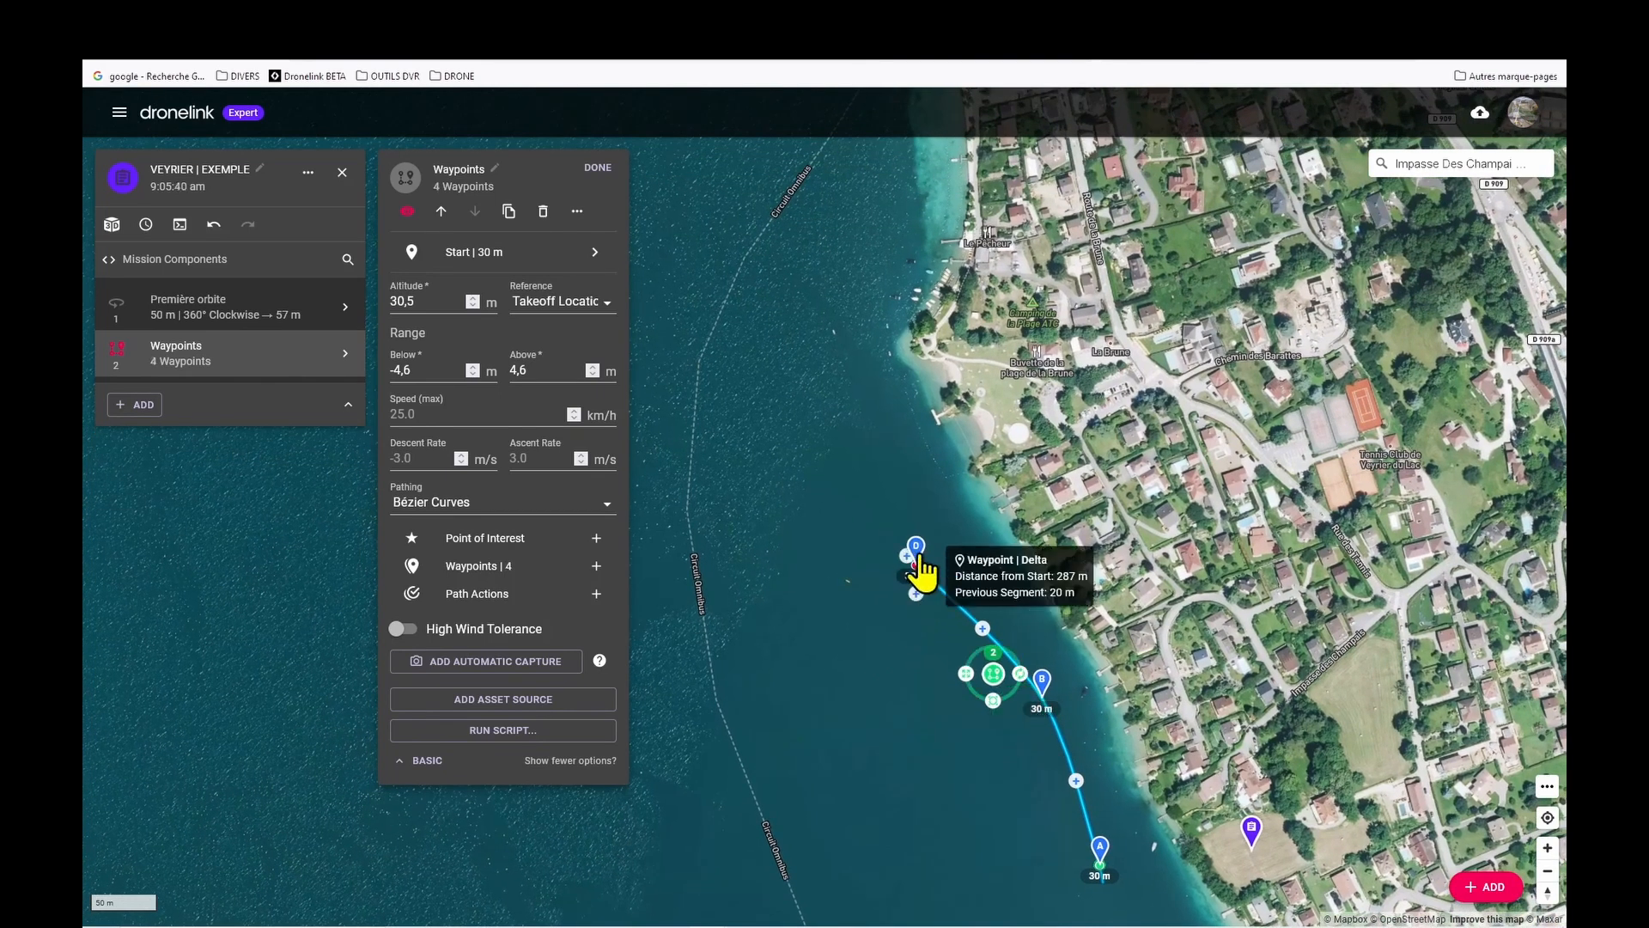
pyautogui.moveTo(915, 549); pyautogui.dragTo(837, 339)
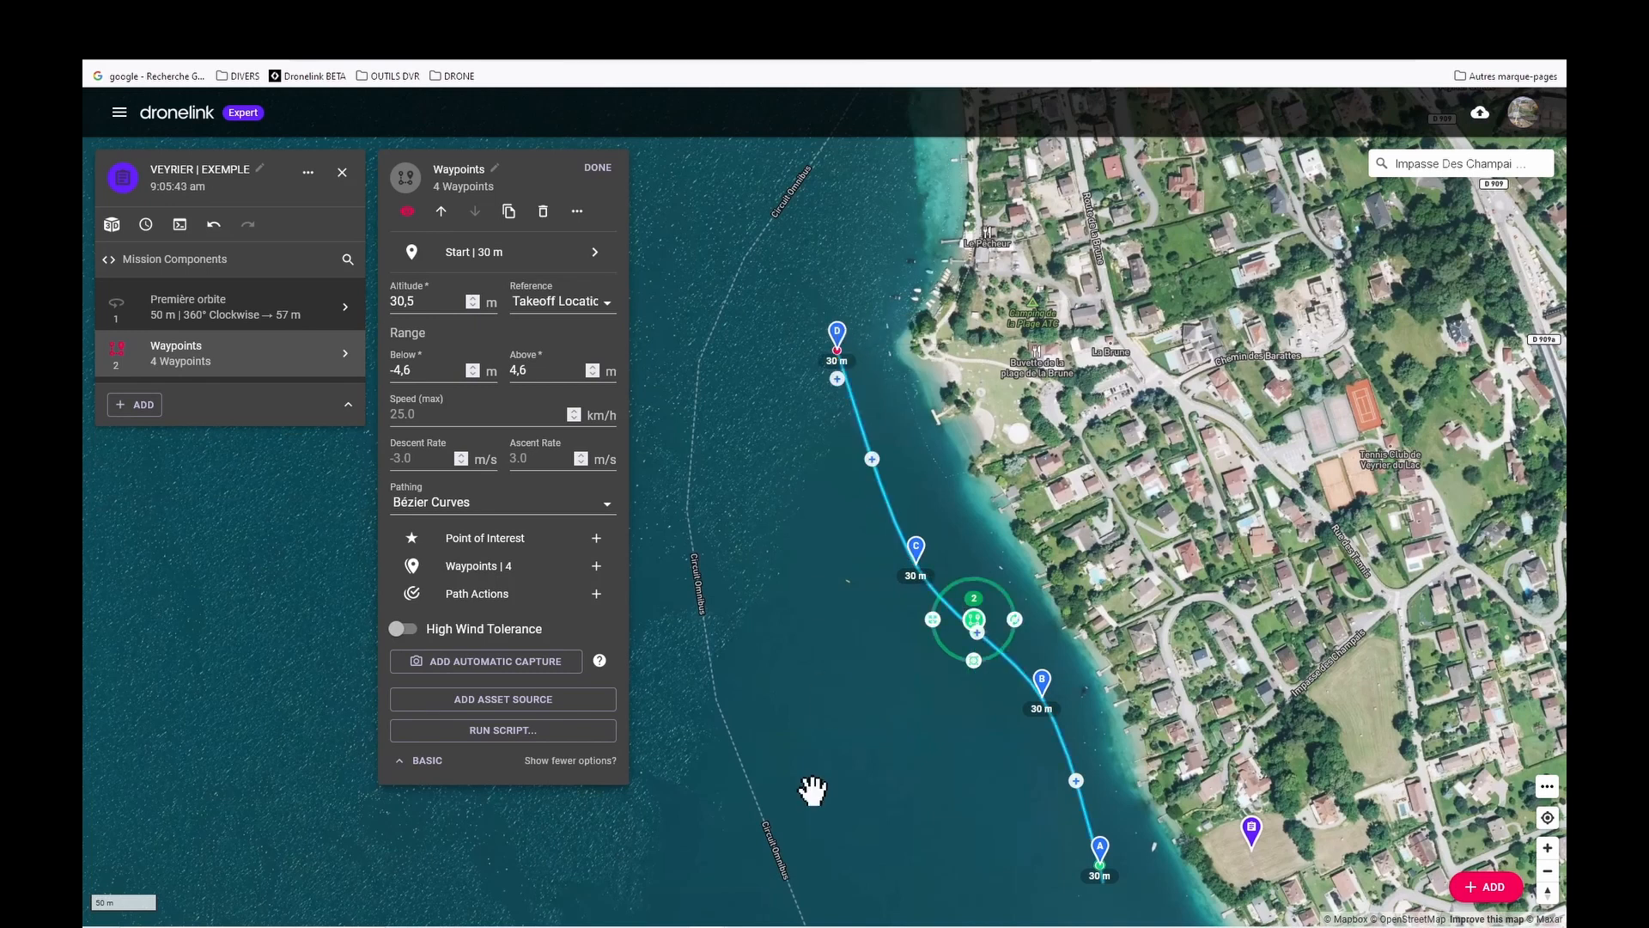
pyautogui.moveTo(806, 814); pyautogui.dragTo(847, 765)
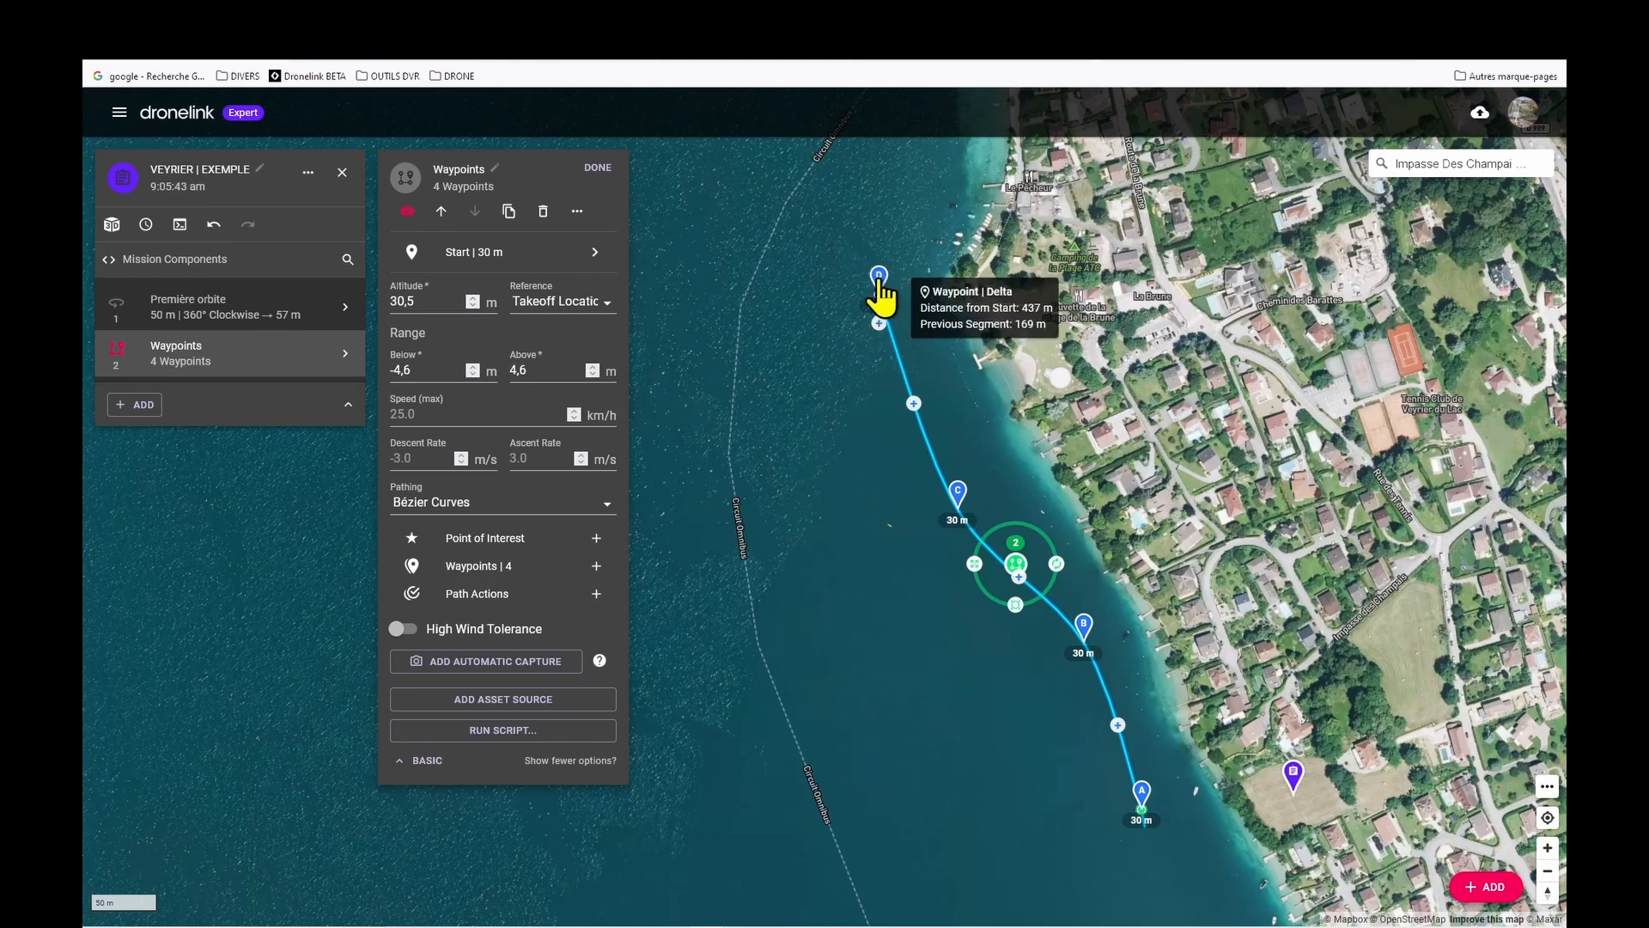
pyautogui.click(878, 324)
pyautogui.moveTo(879, 326); pyautogui.dragTo(726, 260)
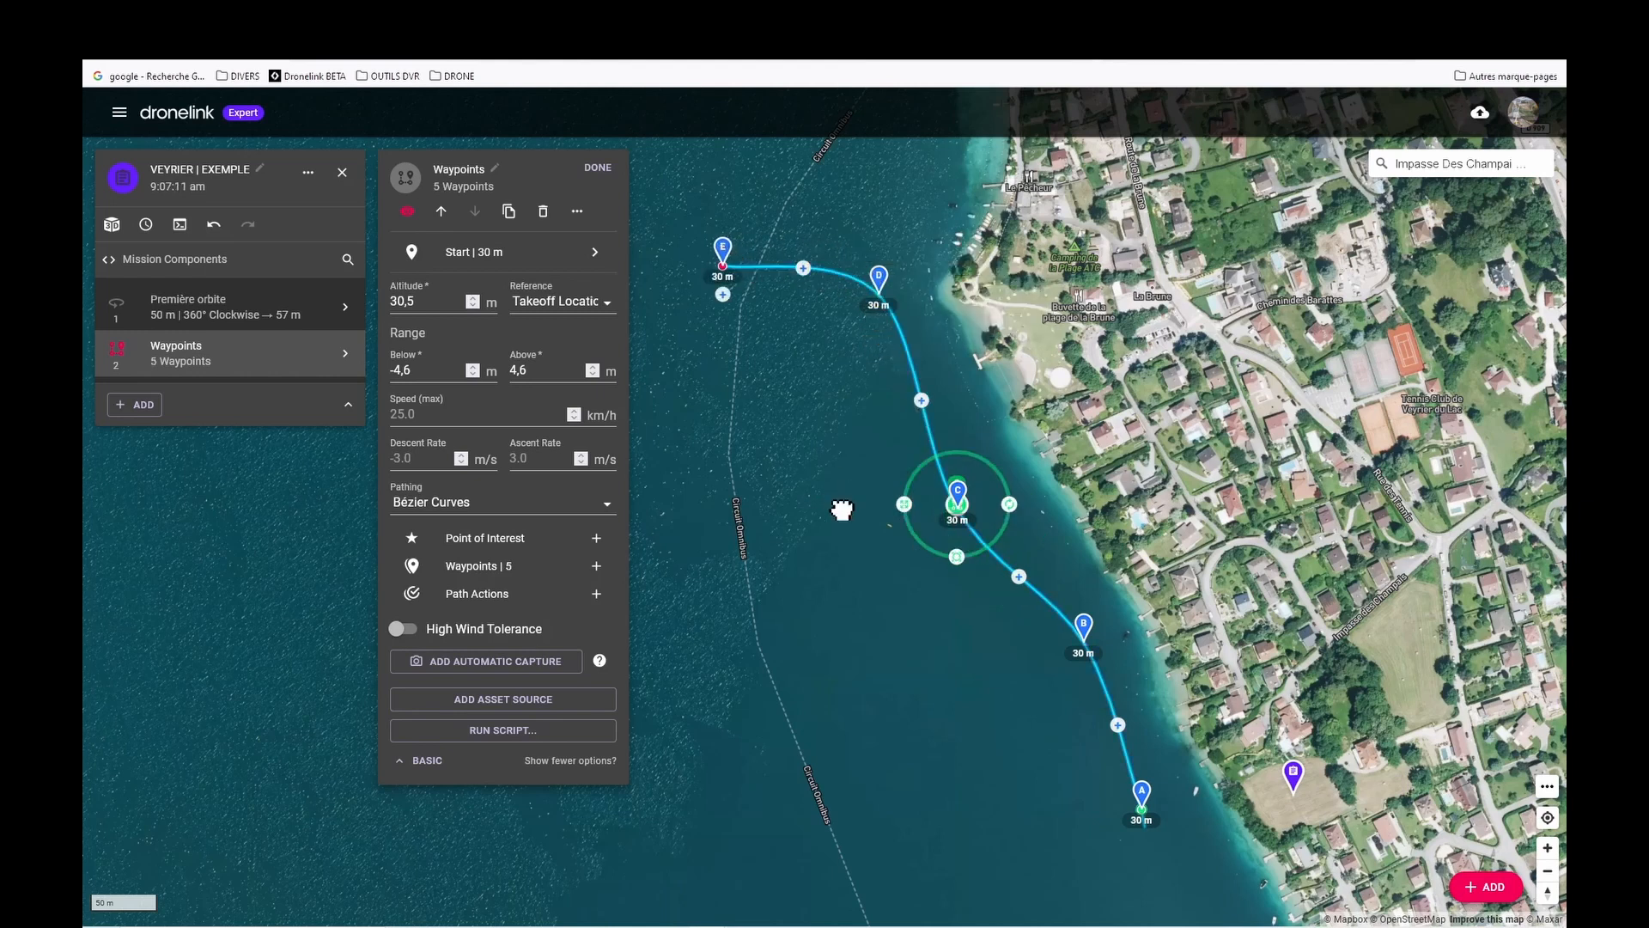
# - Extend the path back south with waypoint F below E, and waypoint G southeast of F on the dashed route line
pyautogui.moveTo(843, 508); pyautogui.dragTo(885, 450)
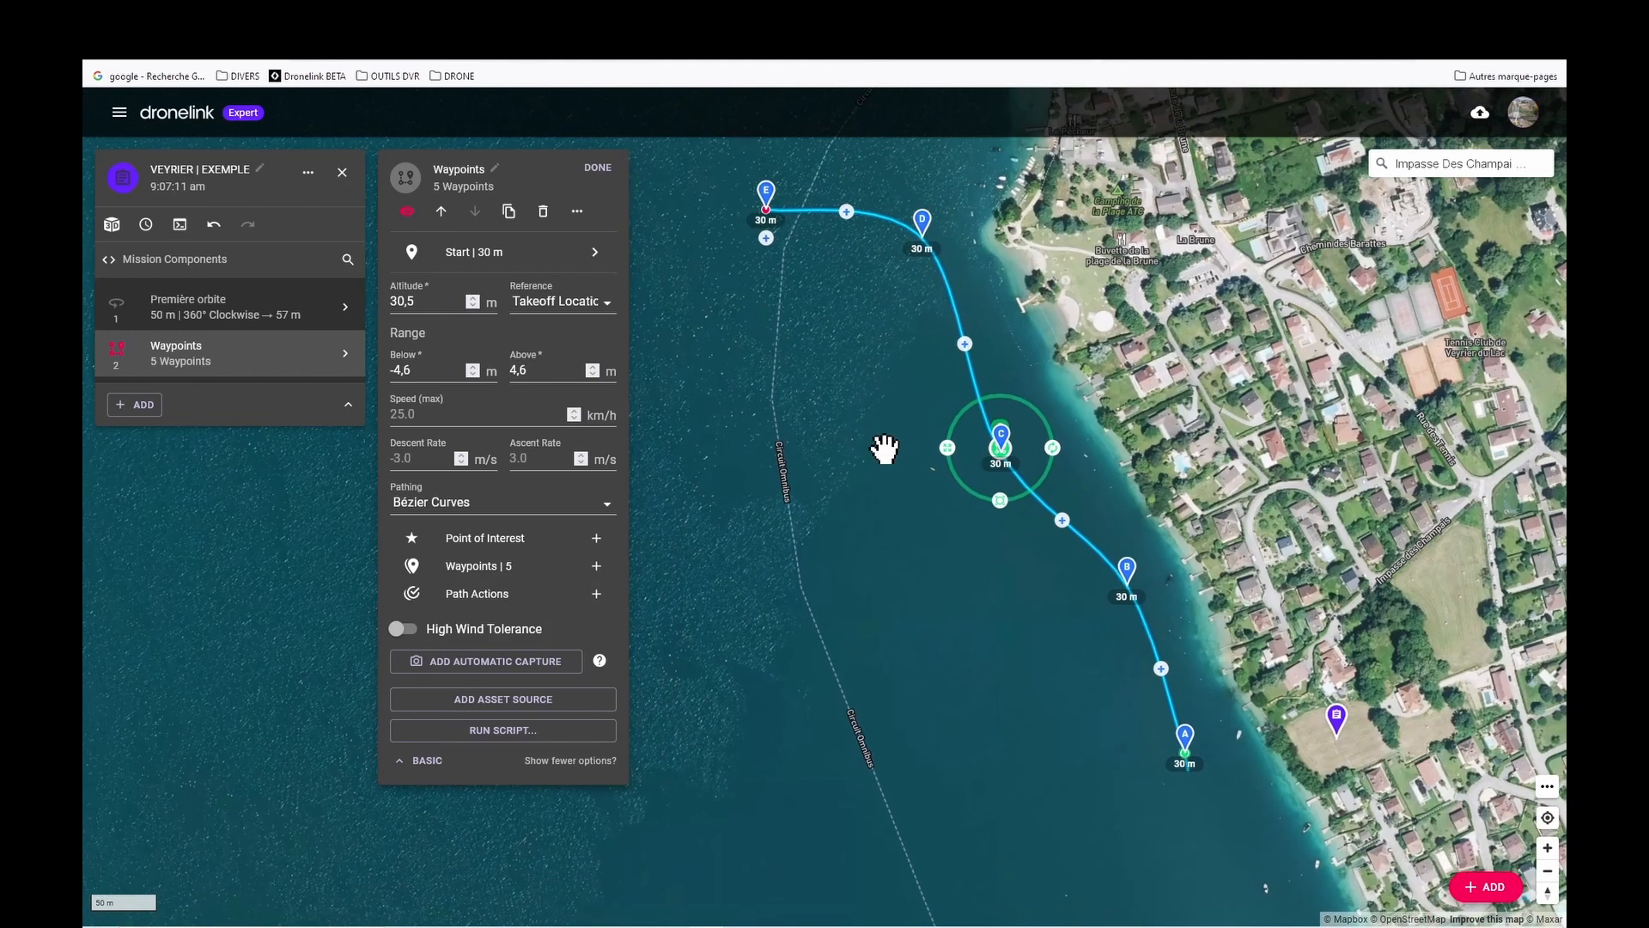
pyautogui.click(767, 239)
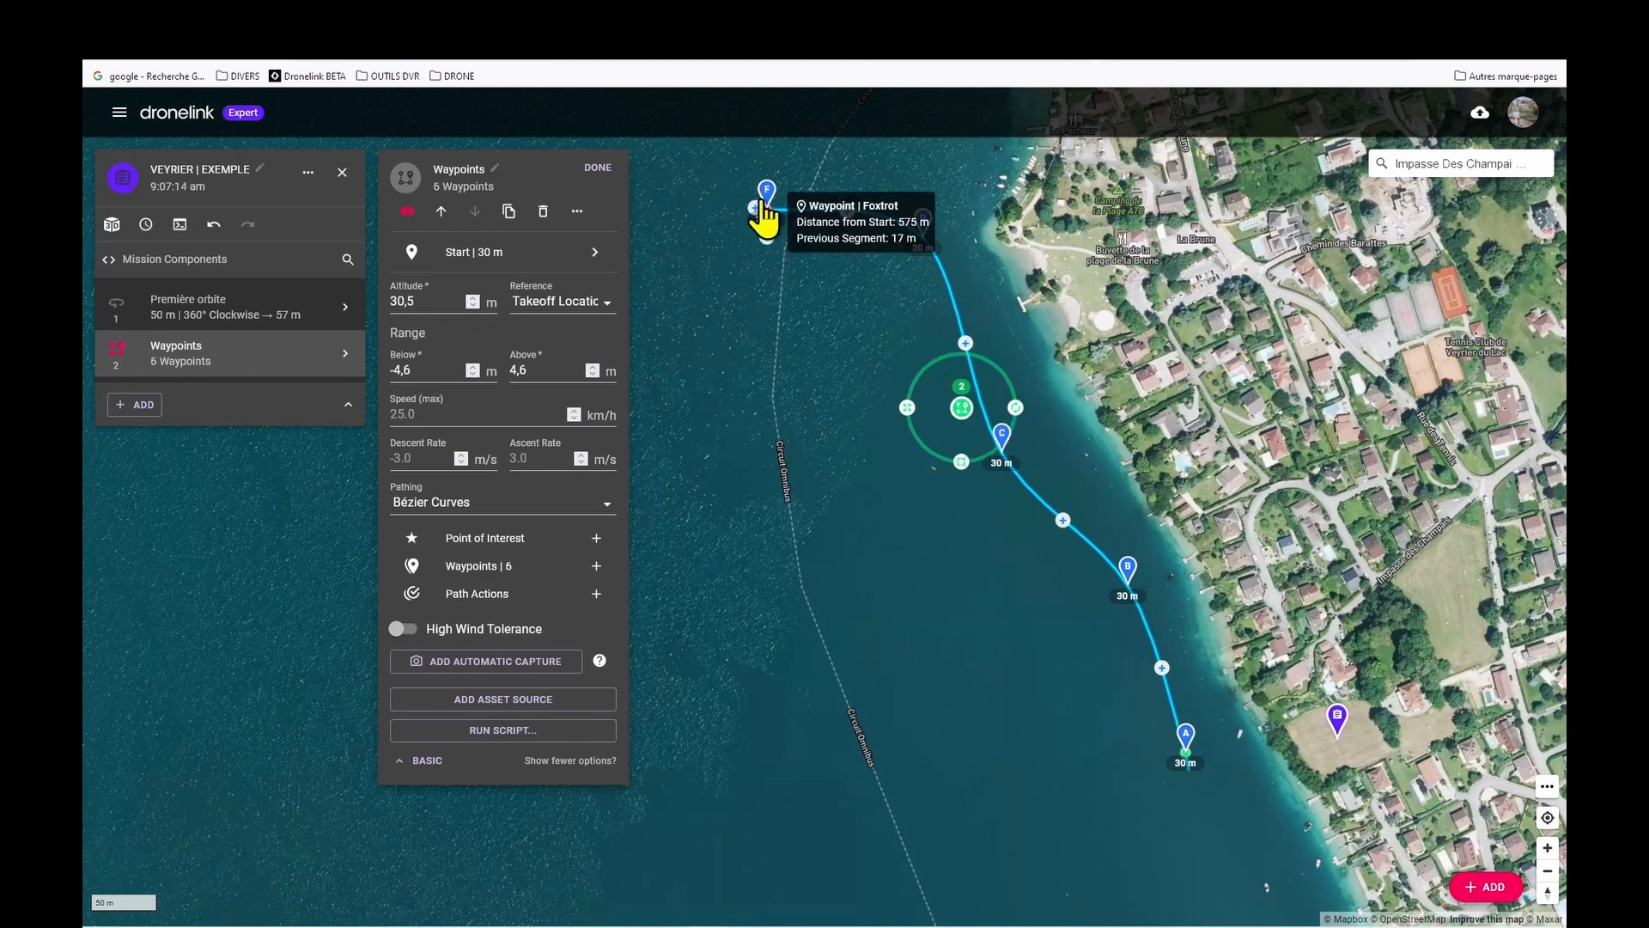
pyautogui.moveTo(764, 225); pyautogui.dragTo(755, 530)
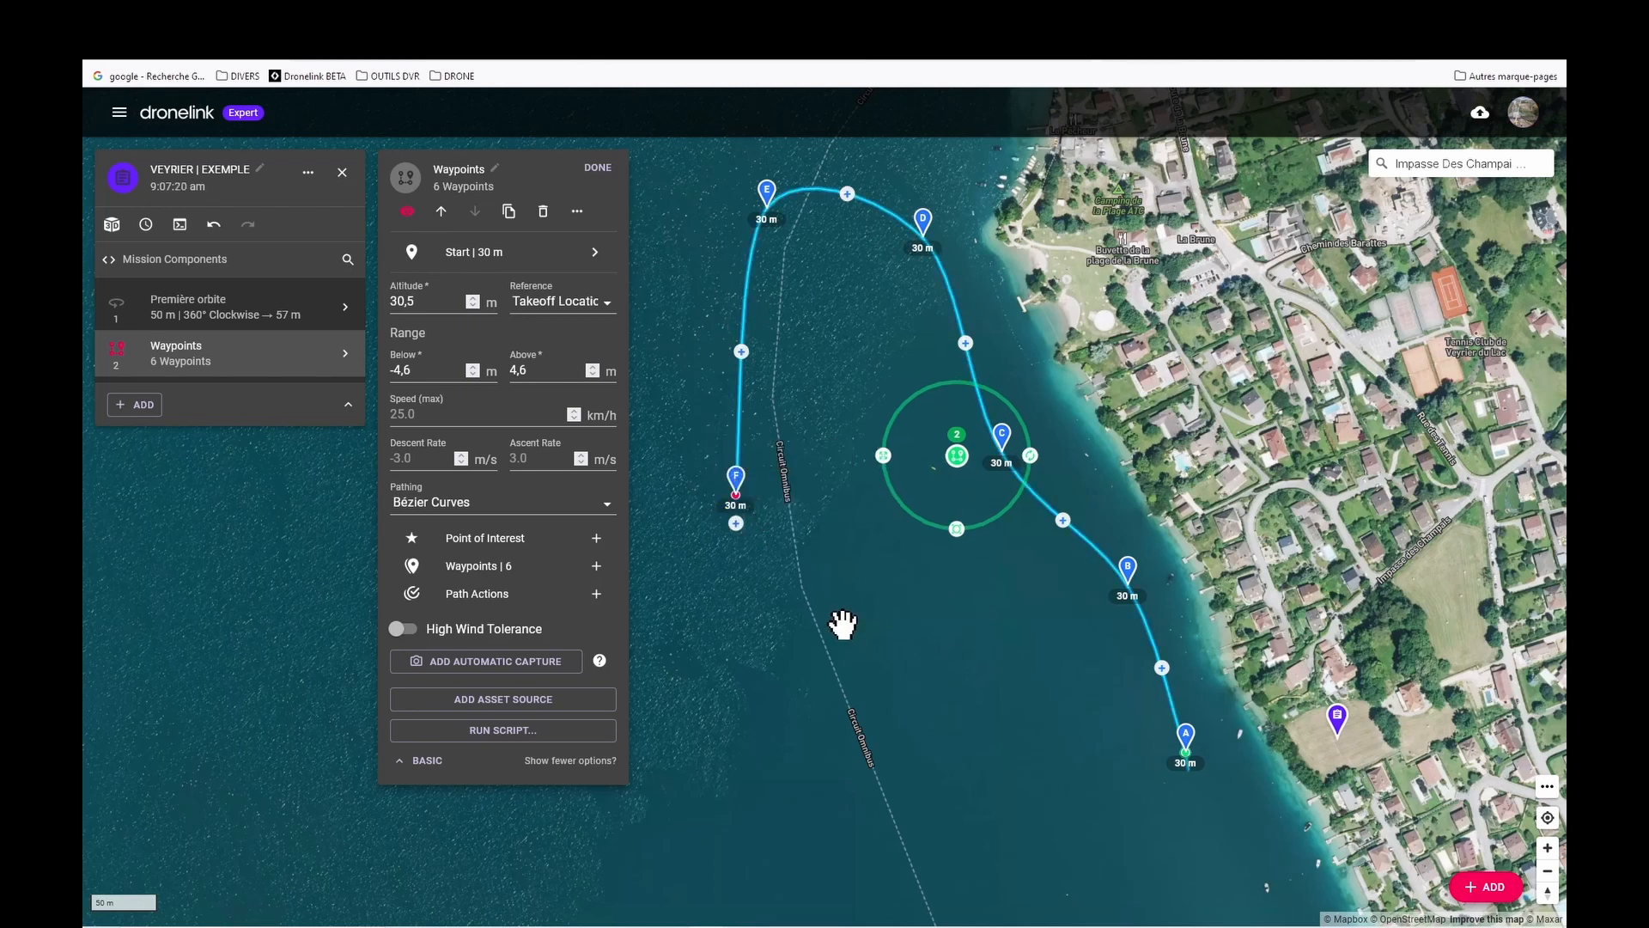
pyautogui.click(735, 523)
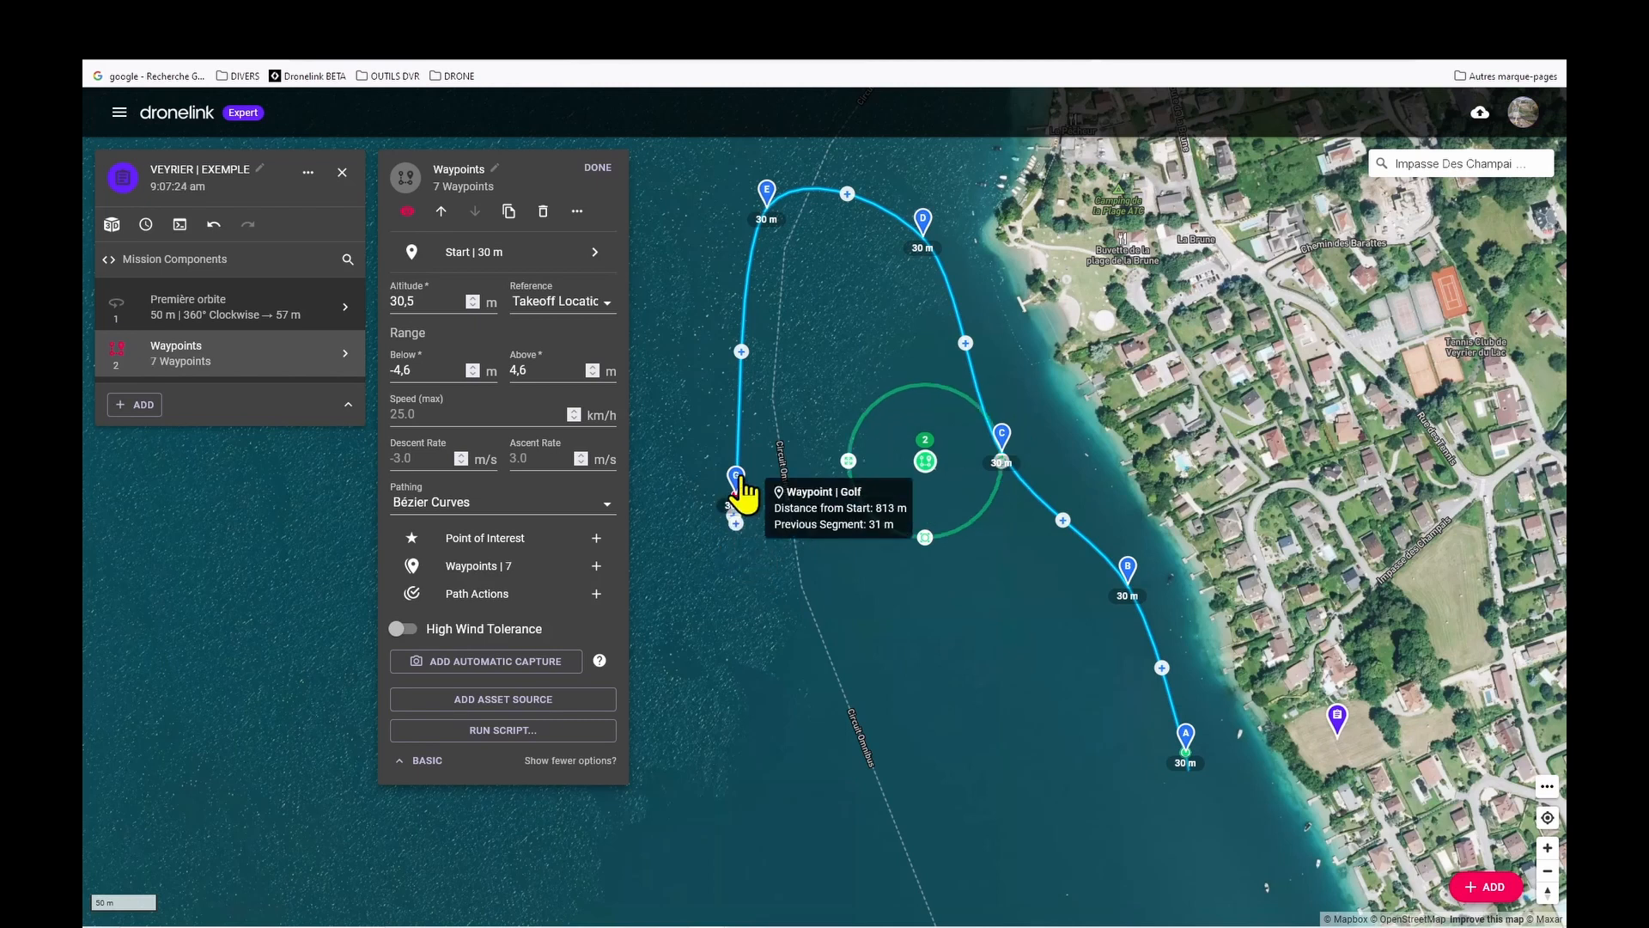
pyautogui.moveTo(736, 507); pyautogui.dragTo(891, 762)
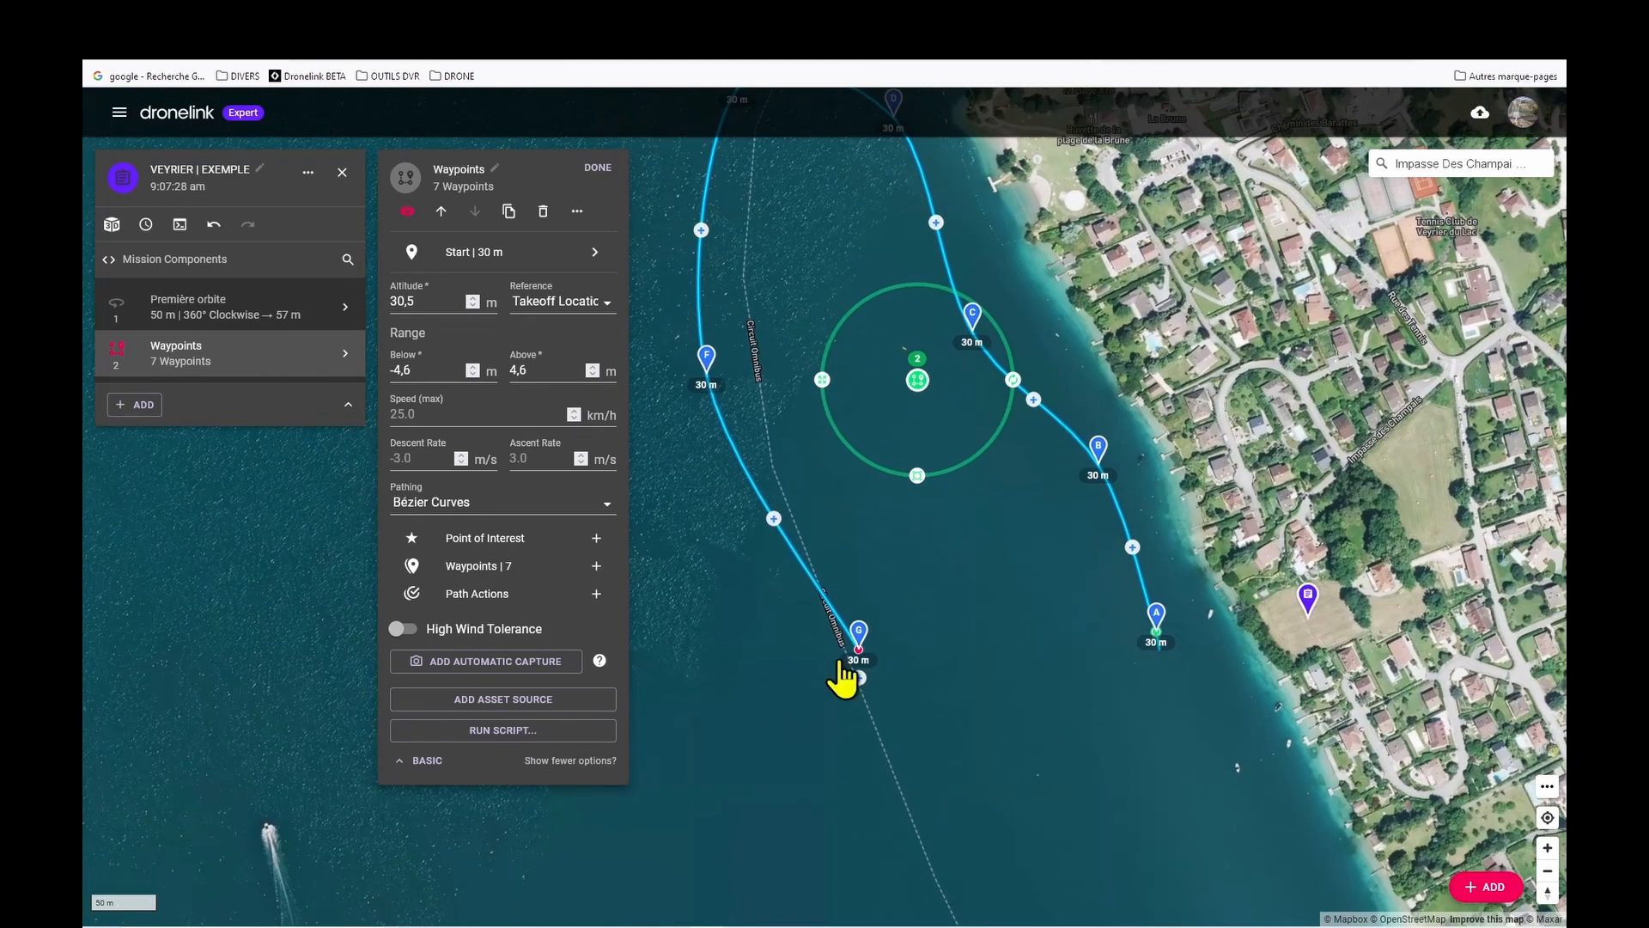
pyautogui.moveTo(858, 648); pyautogui.dragTo(871, 674)
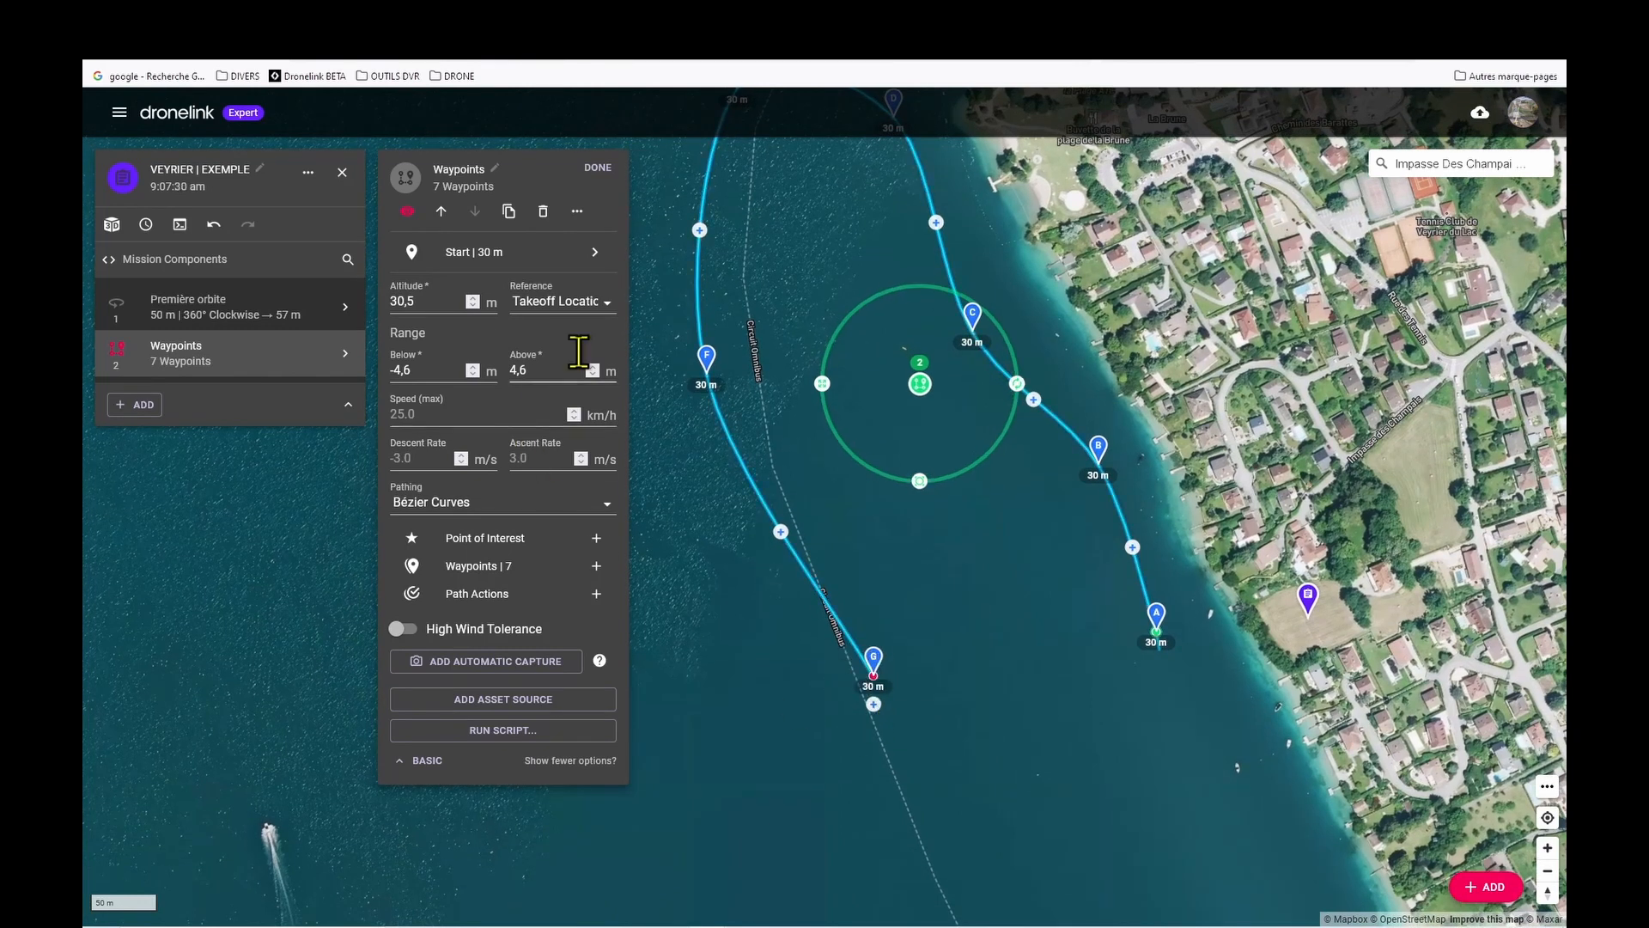
# - Add waypoint H southeast of G, south of waypoint A, and shift the whole waypoint path slightly south
pyautogui.click(874, 706)
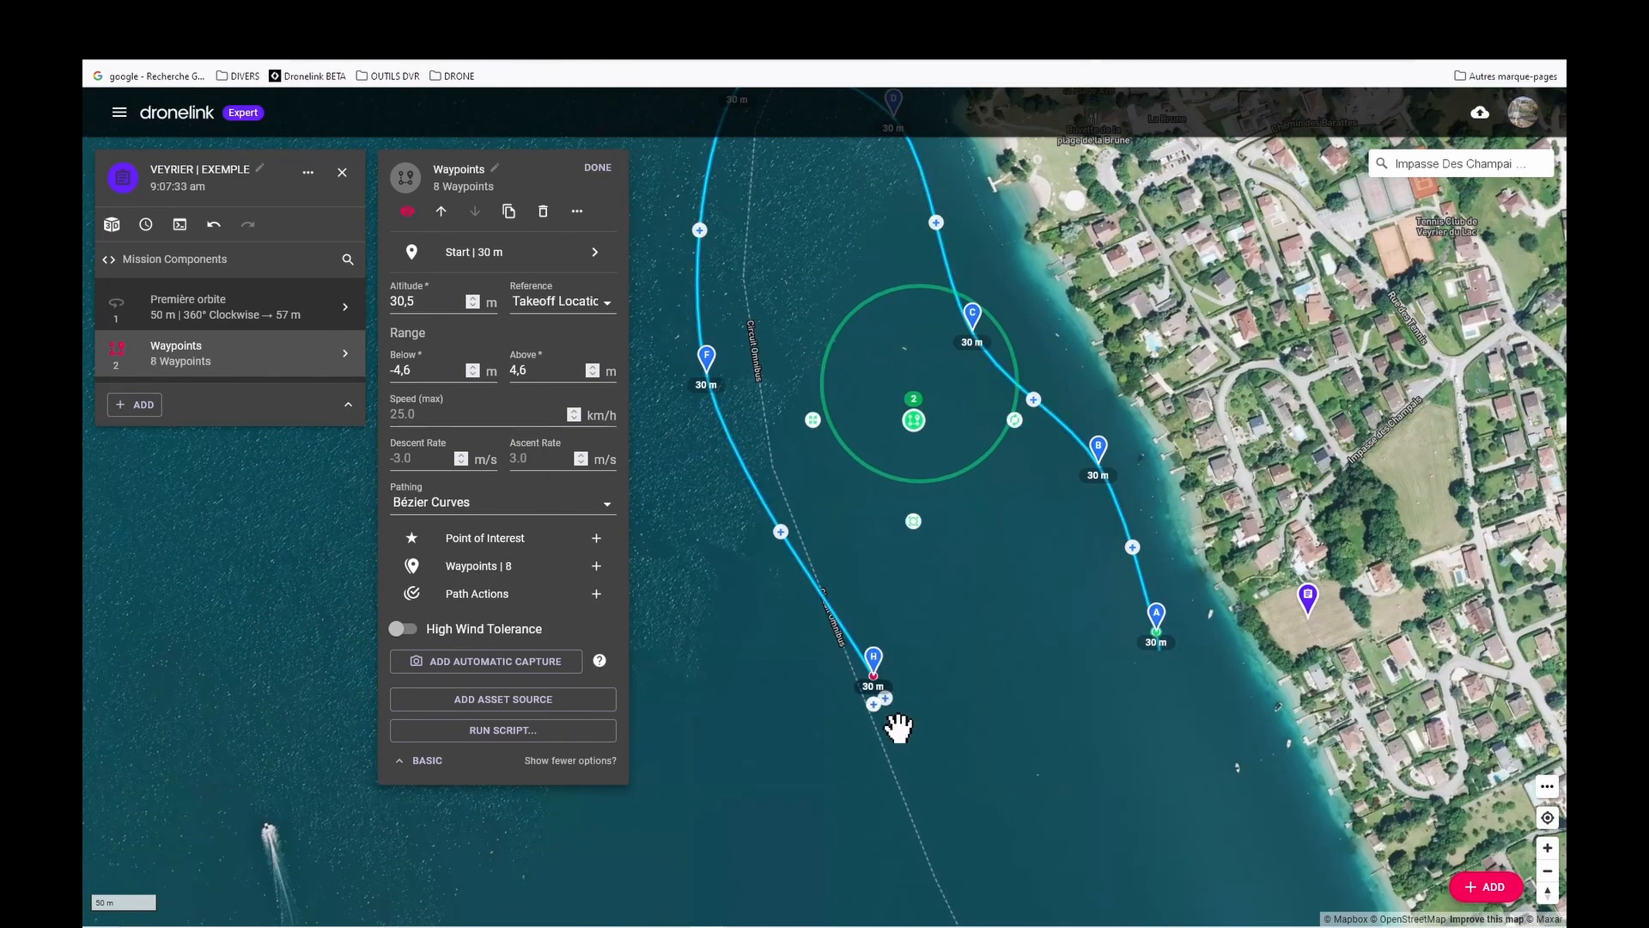
pyautogui.moveTo(883, 689); pyautogui.dragTo(1148, 773)
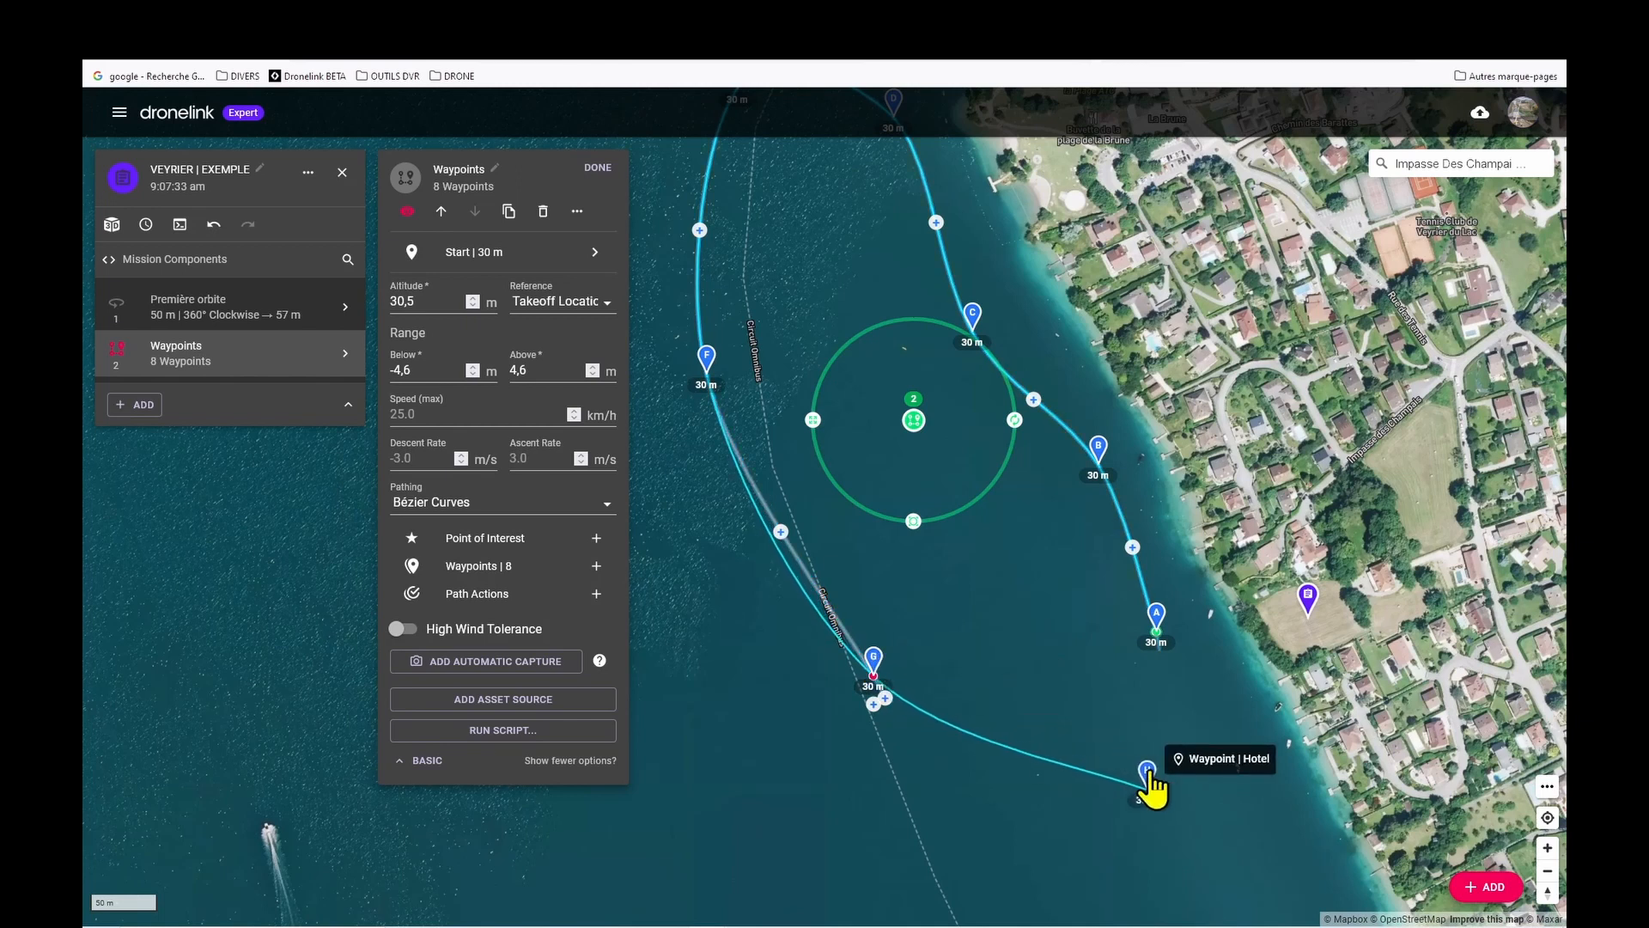
pyautogui.moveTo(1041, 640); pyautogui.dragTo(1016, 716)
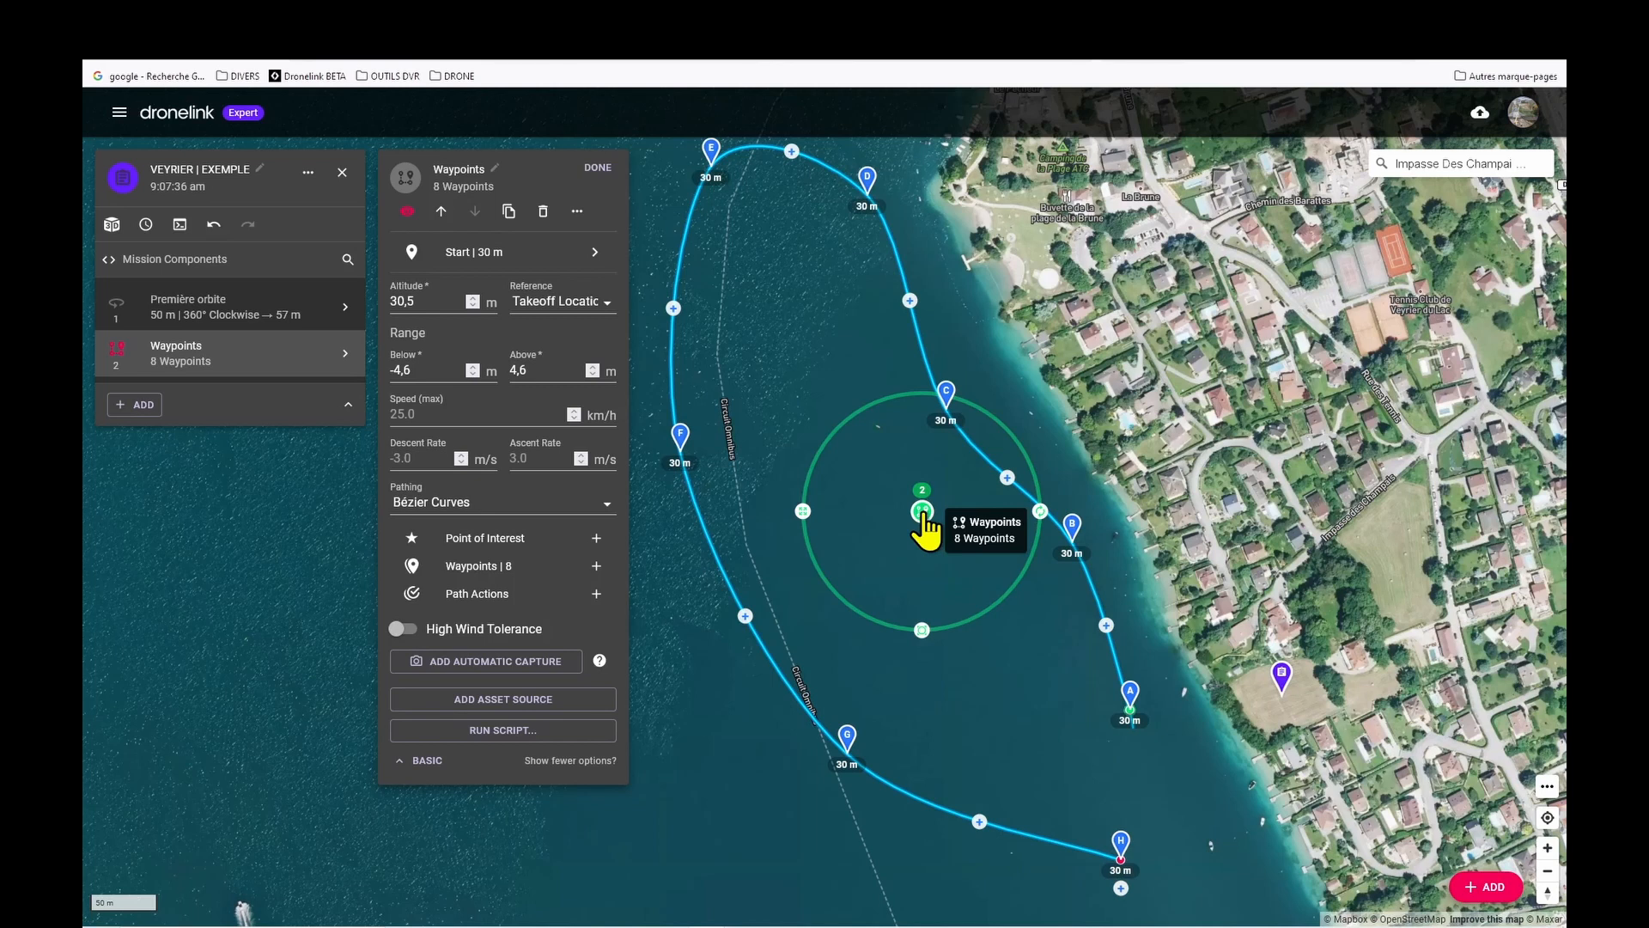
pyautogui.moveTo(922, 515)
pyautogui.mouseDown()
pyautogui.moveTo(907, 523)
pyautogui.moveTo(905, 493)
pyautogui.moveTo(913, 530)
pyautogui.moveTo(918, 515)
pyautogui.mouseUp()
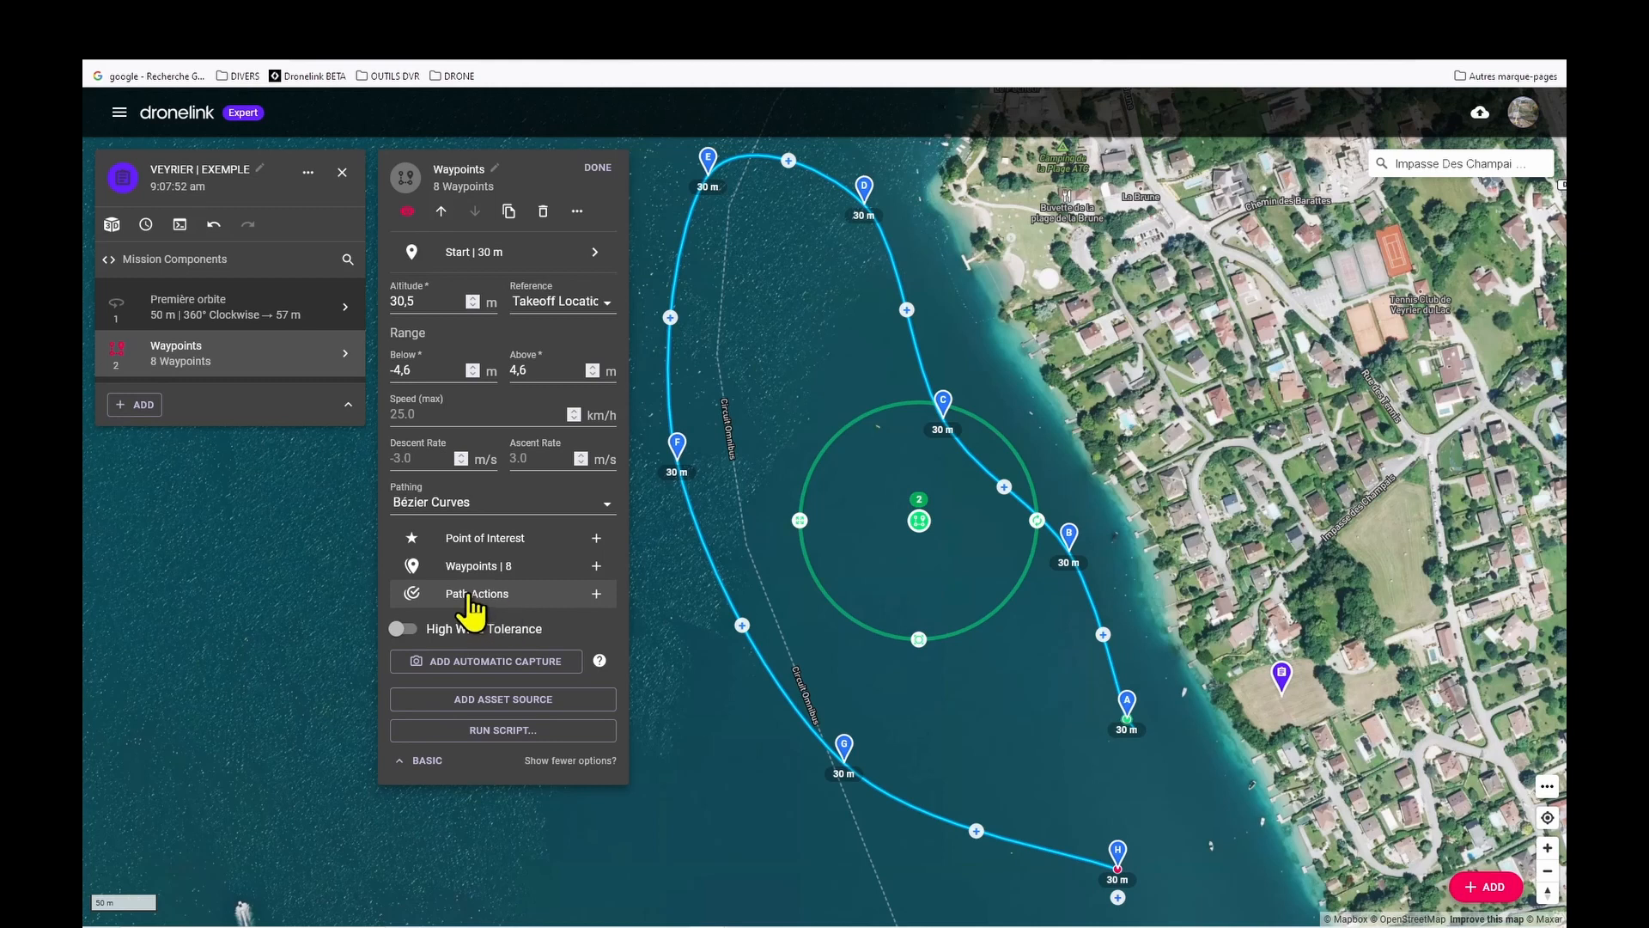
# - Add a path action to the Waypoints component, placed on the path between waypoints A and B
pyautogui.click(469, 594)
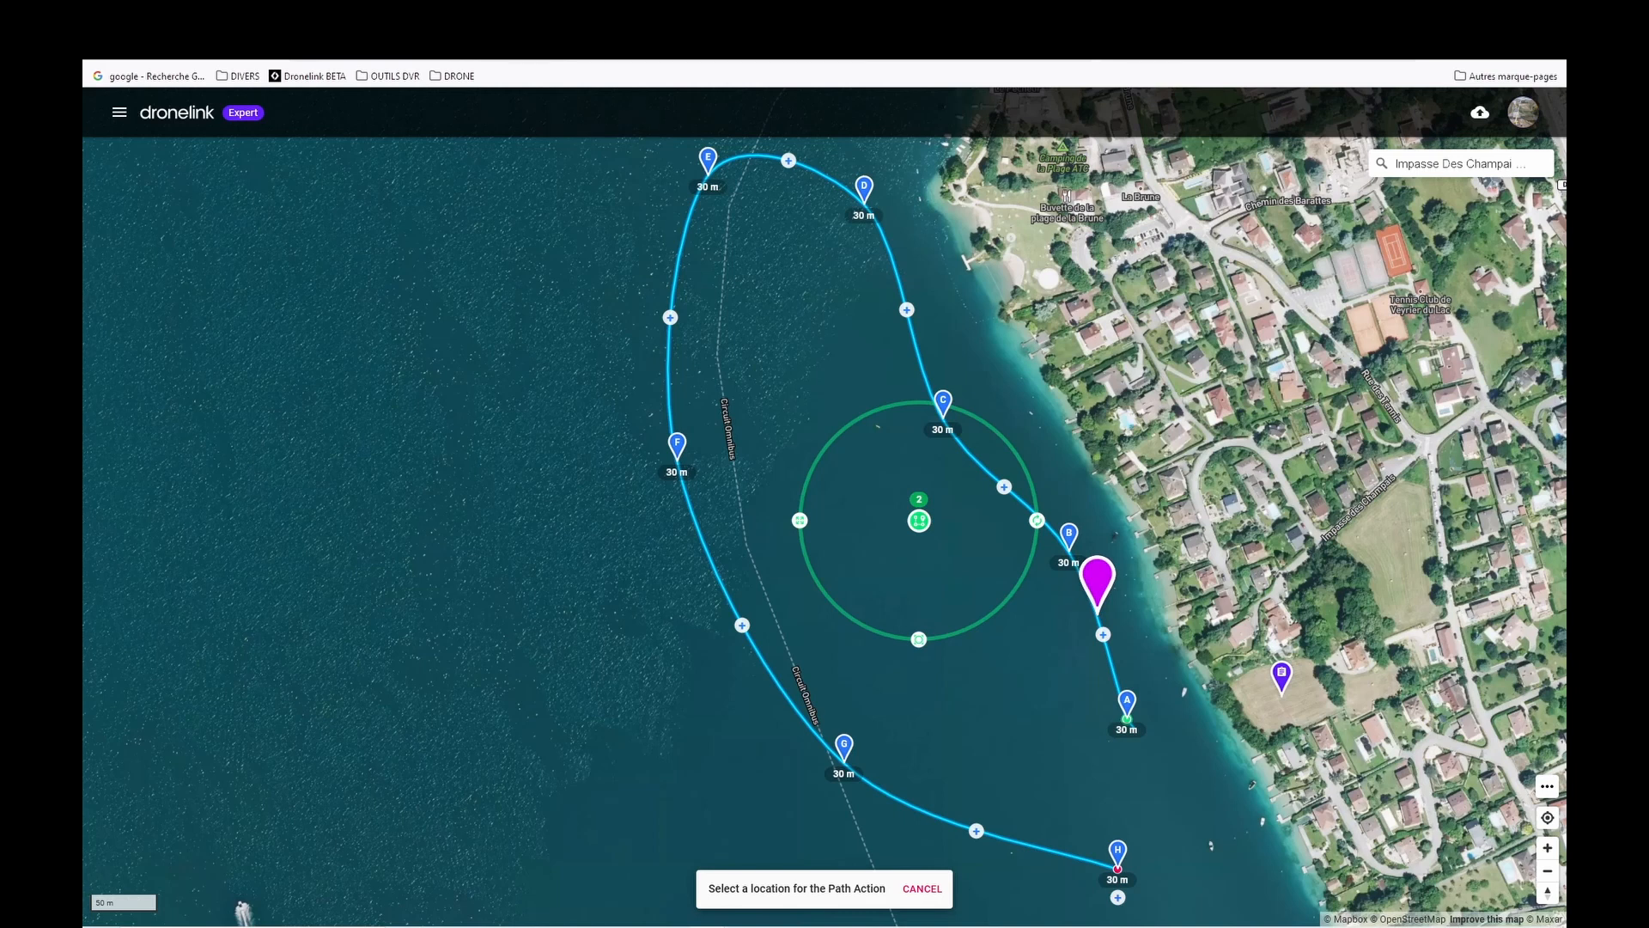
pyautogui.click(1097, 612)
pyautogui.moveTo(894, 699); pyautogui.dragTo(1207, 738)
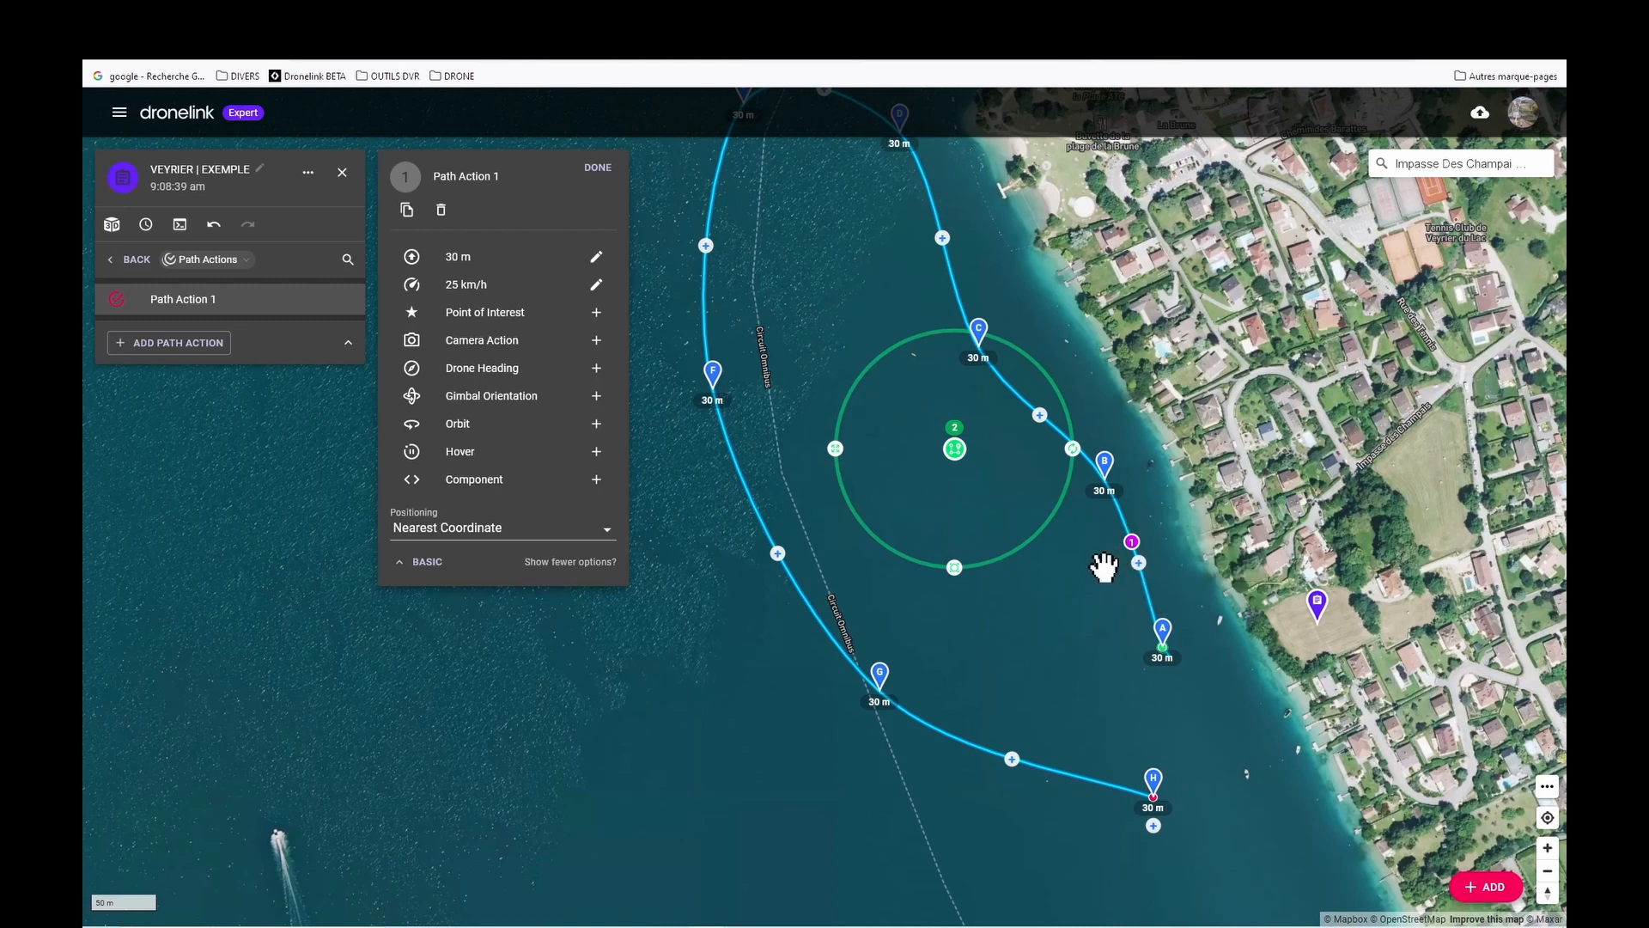
pyautogui.moveTo(1098, 568); pyautogui.dragTo(1087, 642)
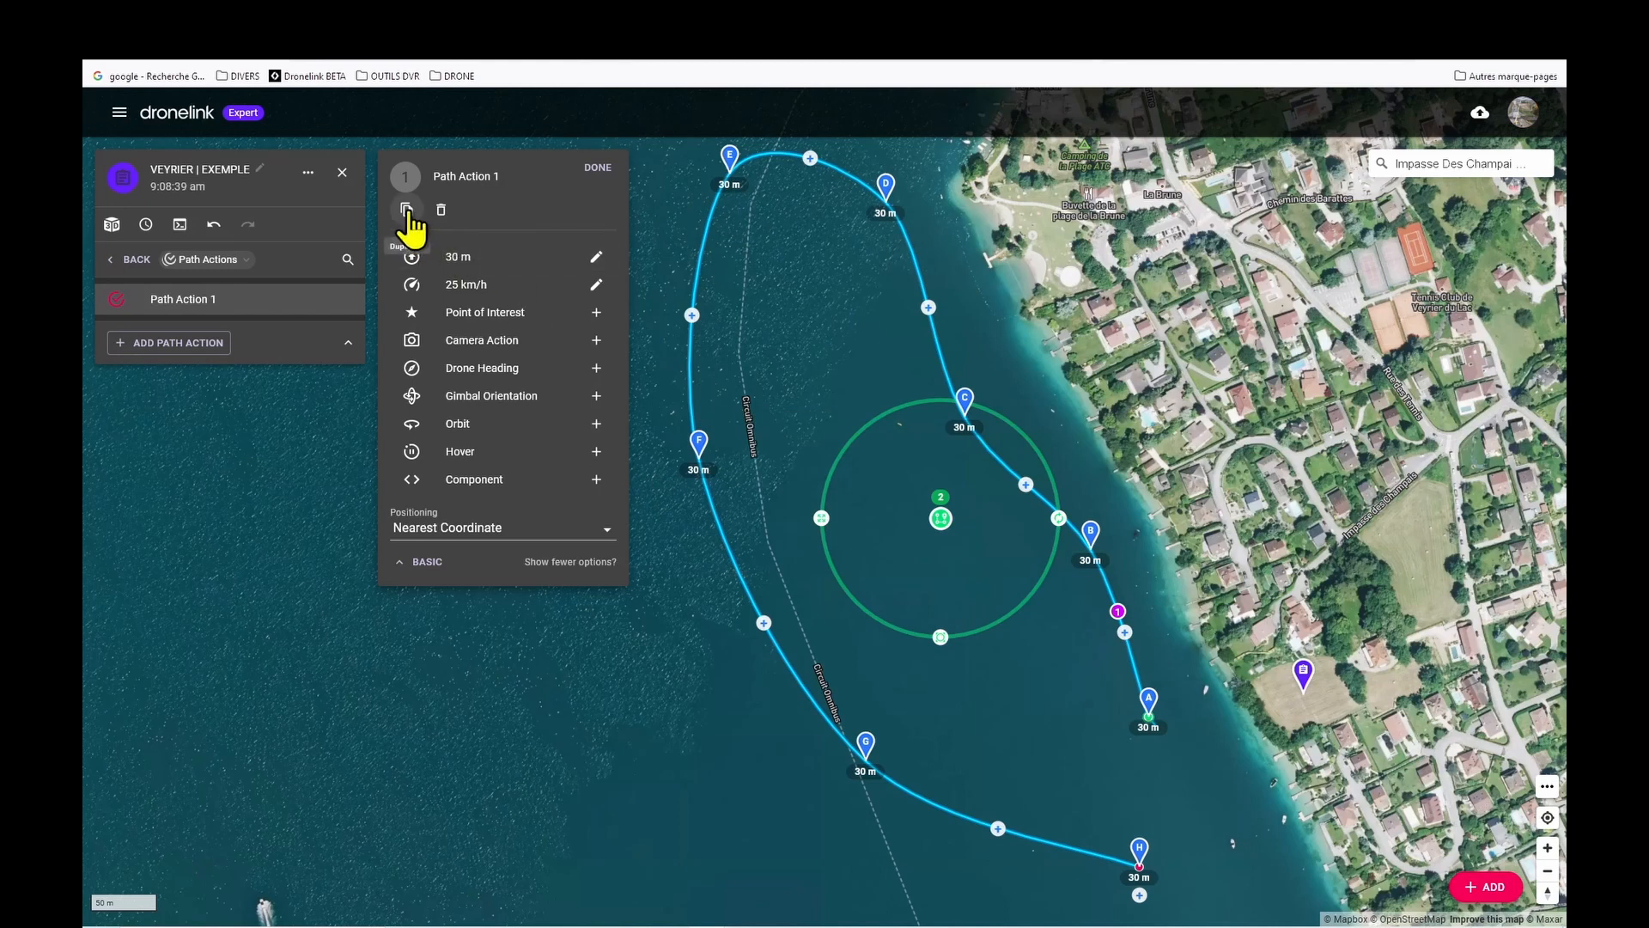
# - Duplicate the path action twice, placing one copy just past waypoint C and the other between waypoints D and E
pyautogui.click(407, 210)
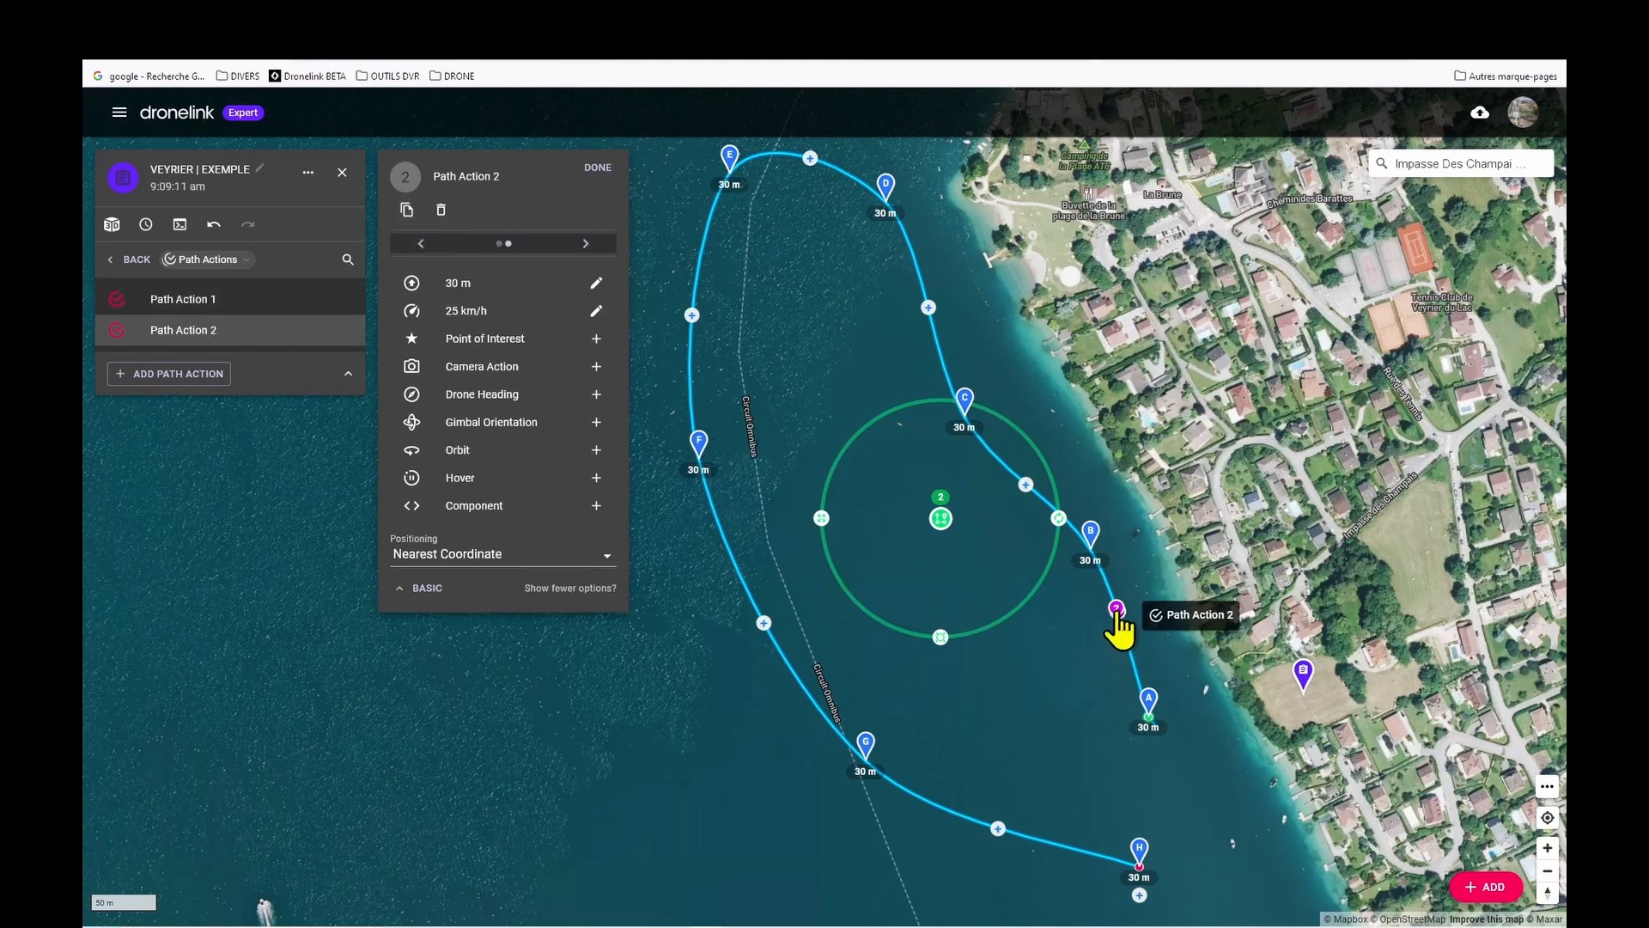
pyautogui.moveTo(1116, 608)
pyautogui.mouseDown()
pyautogui.moveTo(1093, 545)
pyautogui.moveTo(964, 434)
pyautogui.moveTo(938, 357)
pyautogui.moveTo(945, 371)
pyautogui.mouseUp()
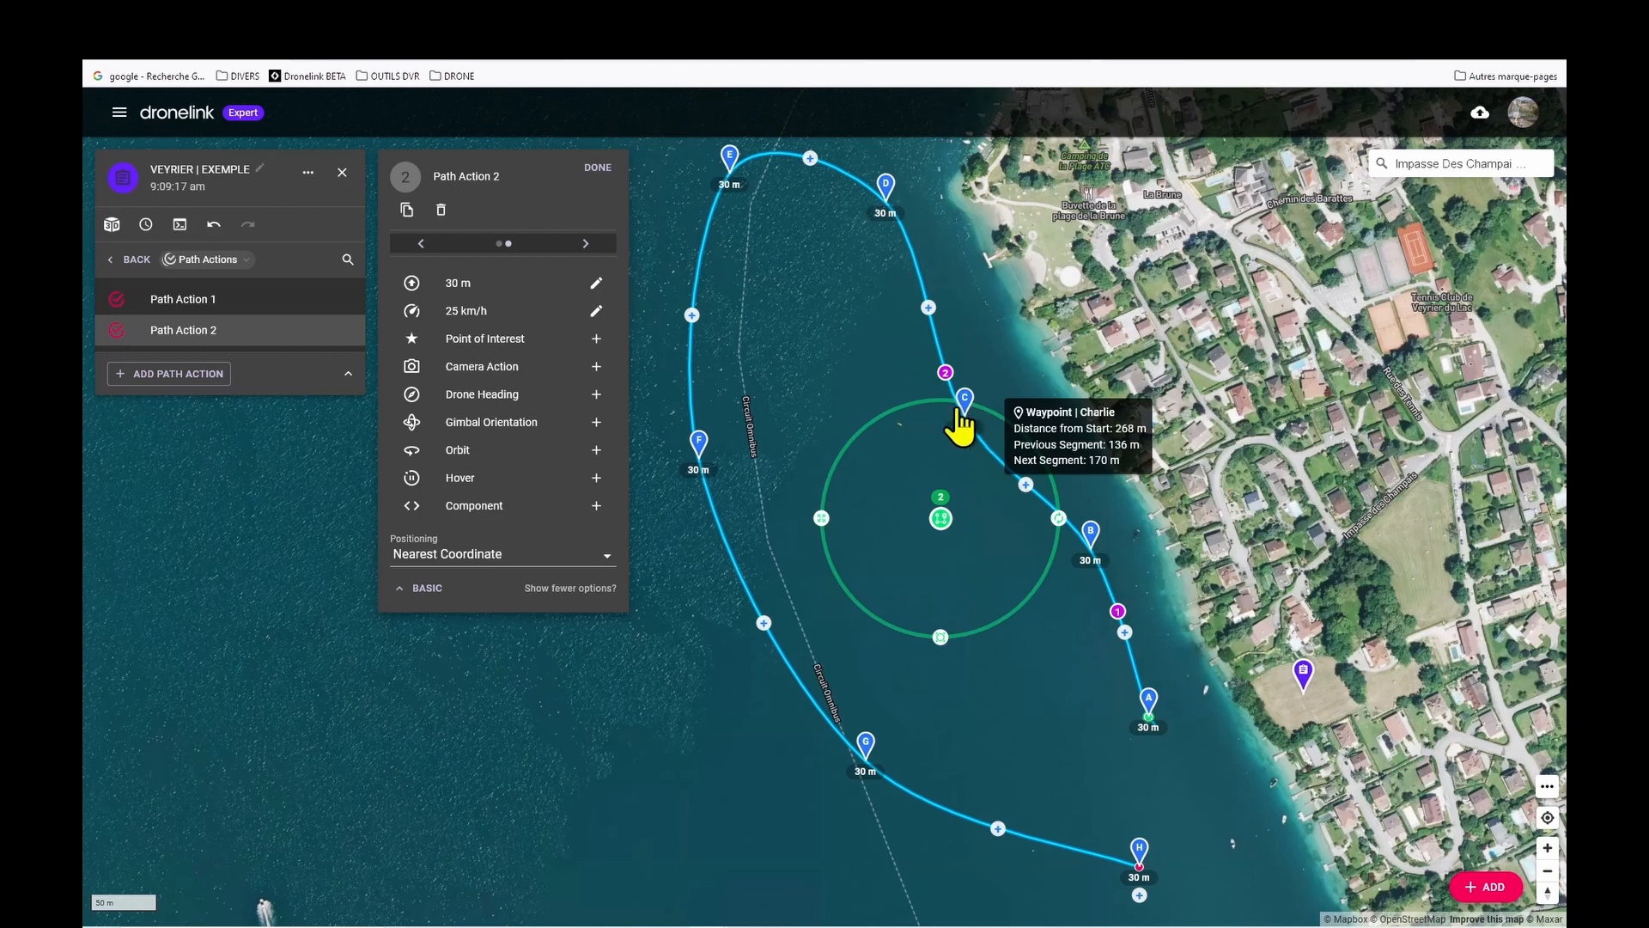
pyautogui.click(407, 210)
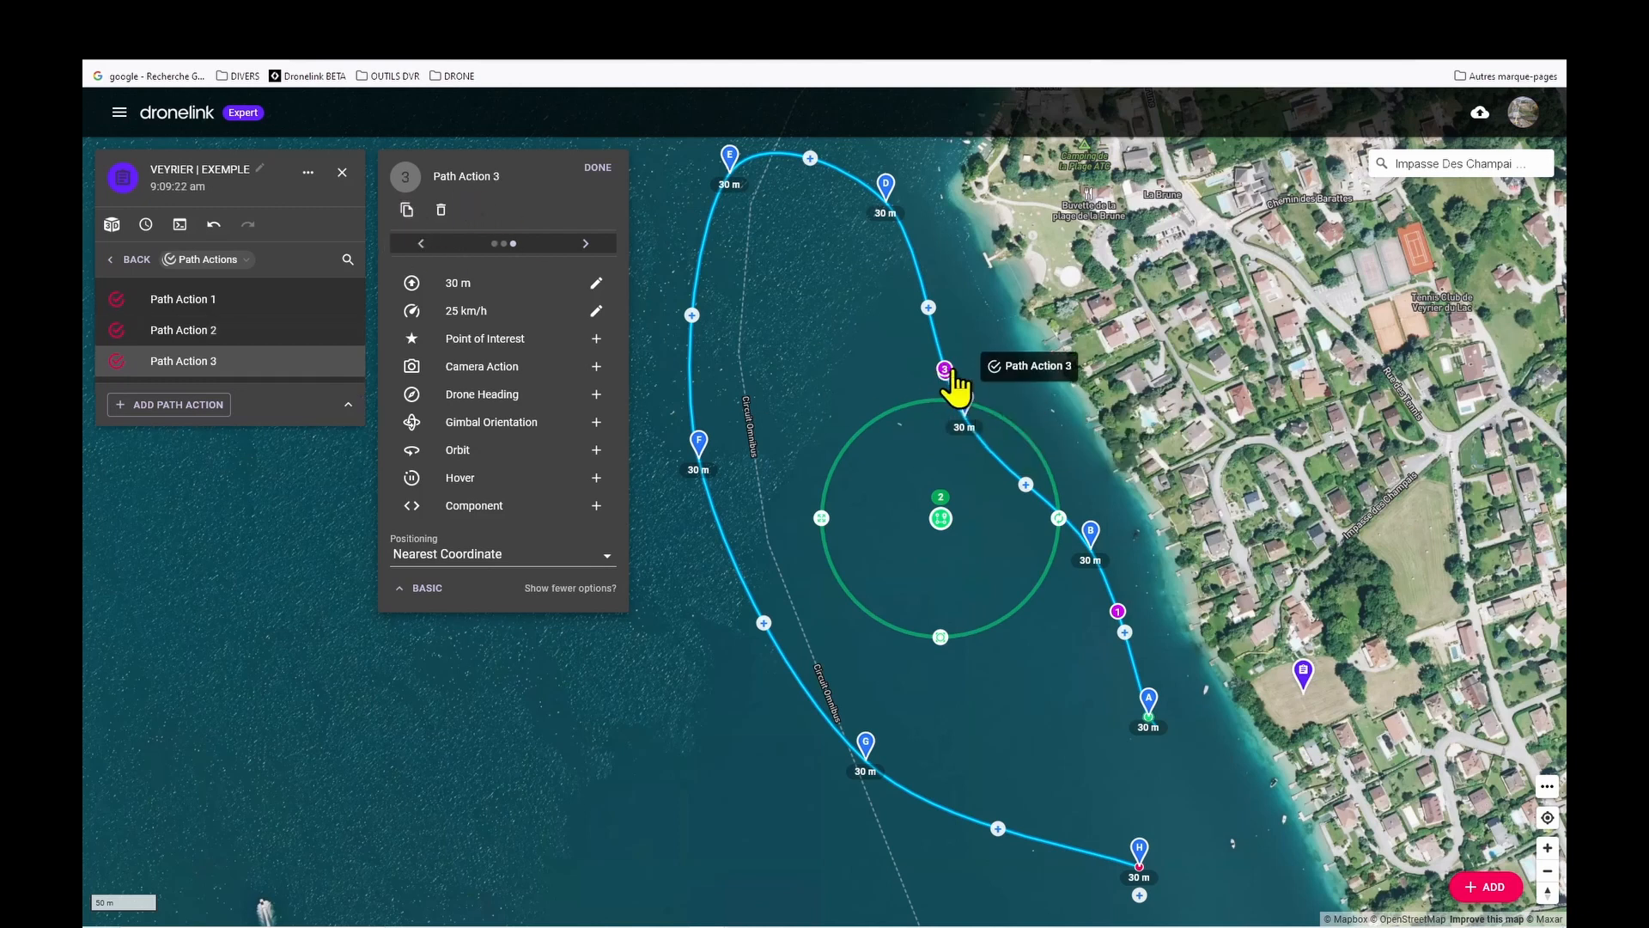
pyautogui.moveTo(945, 371); pyautogui.dragTo(828, 167)
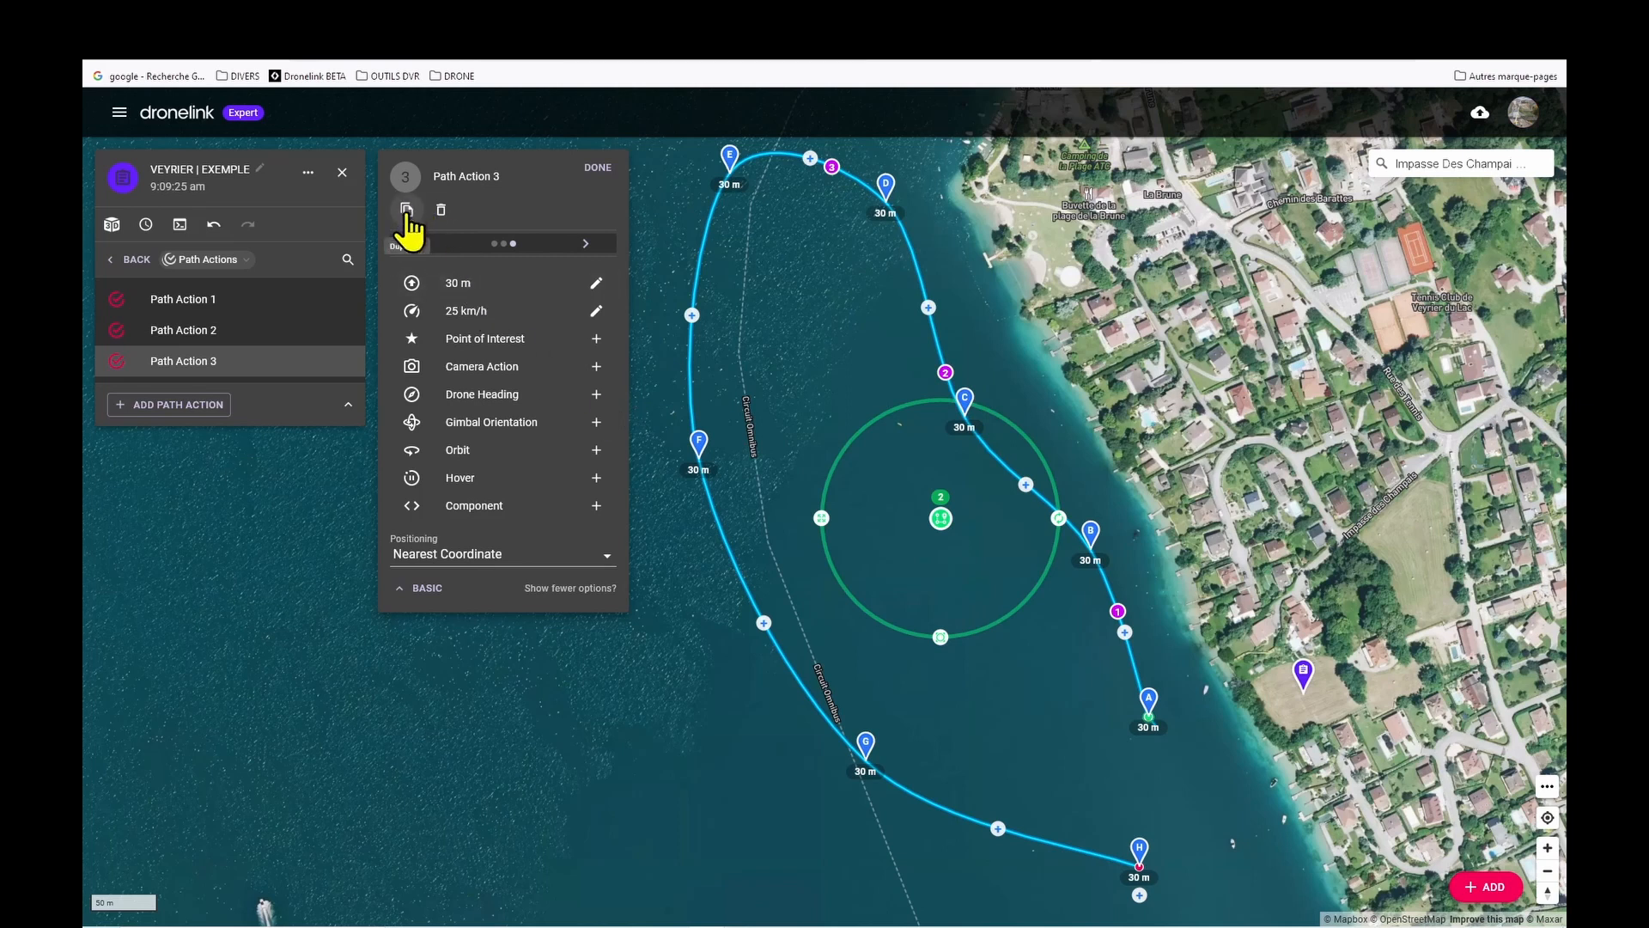
# - Duplicate the path action twice more, placing one copy just past waypoint F and the other just past waypoint G
pyautogui.click(407, 209)
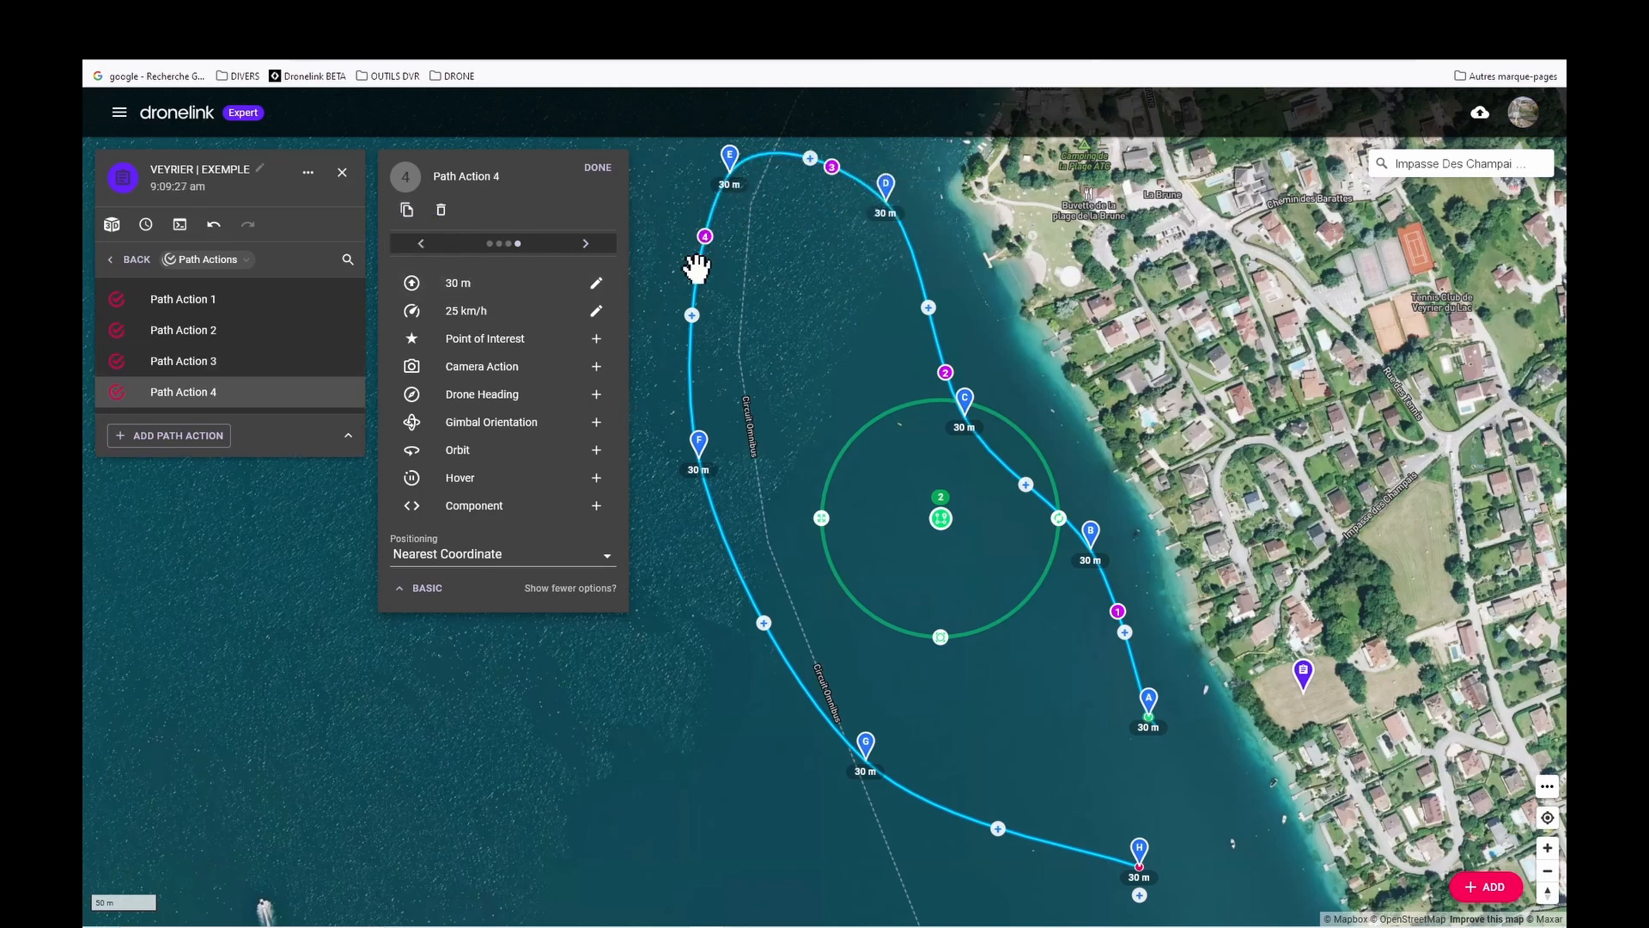
pyautogui.moveTo(686, 359); pyautogui.dragTo(692, 421)
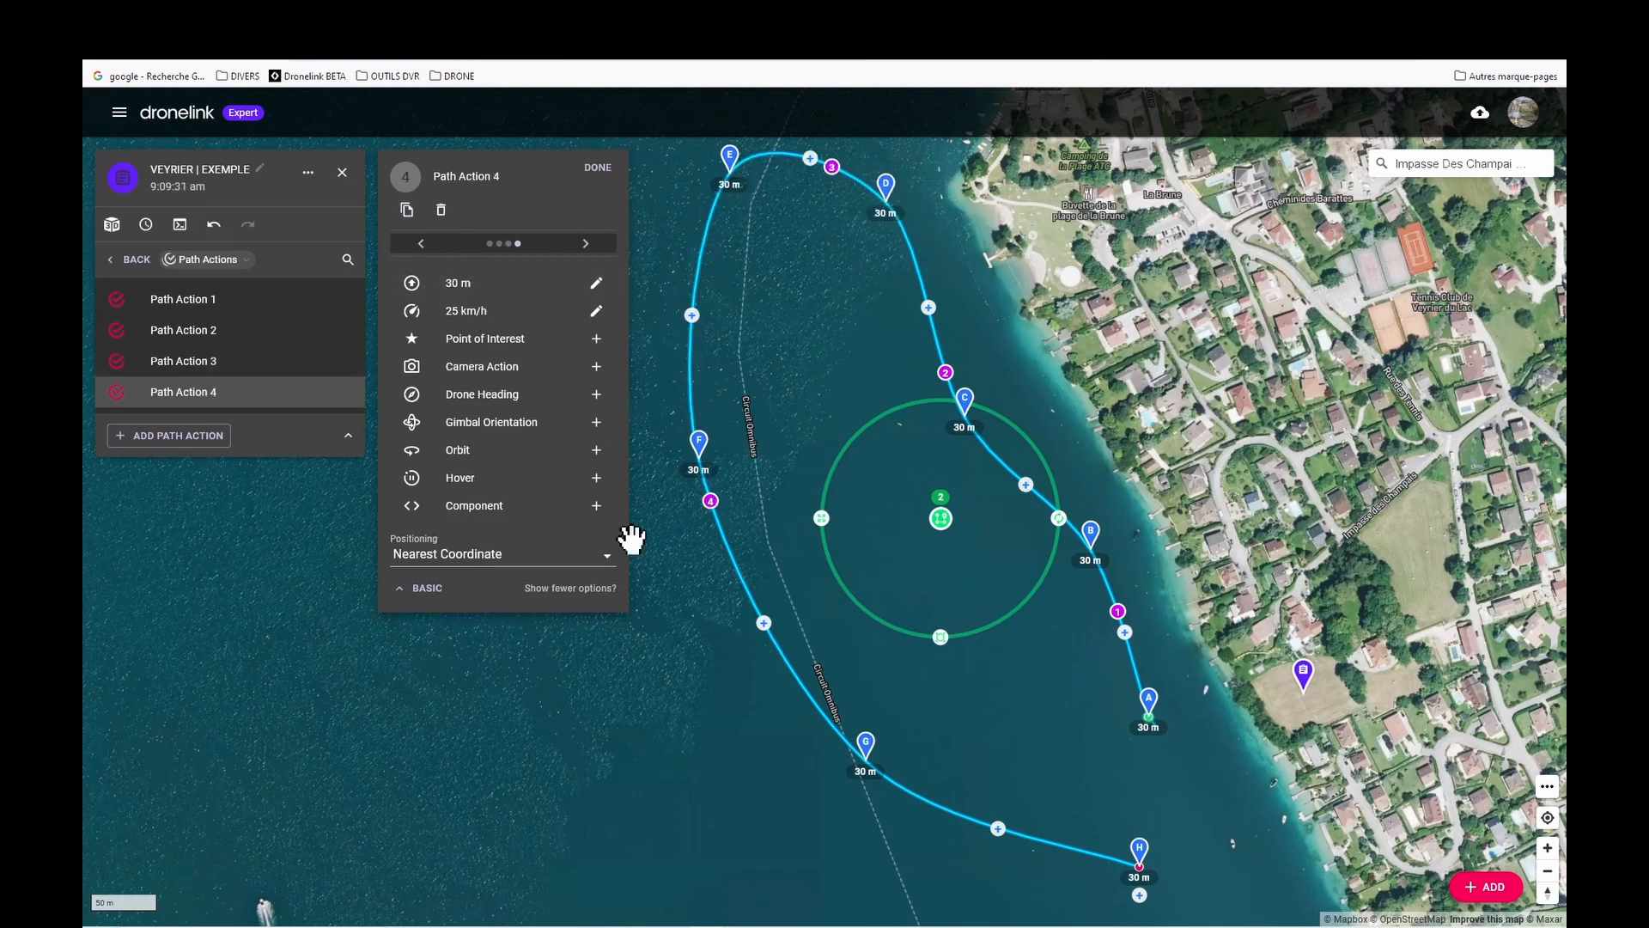
pyautogui.click(408, 209)
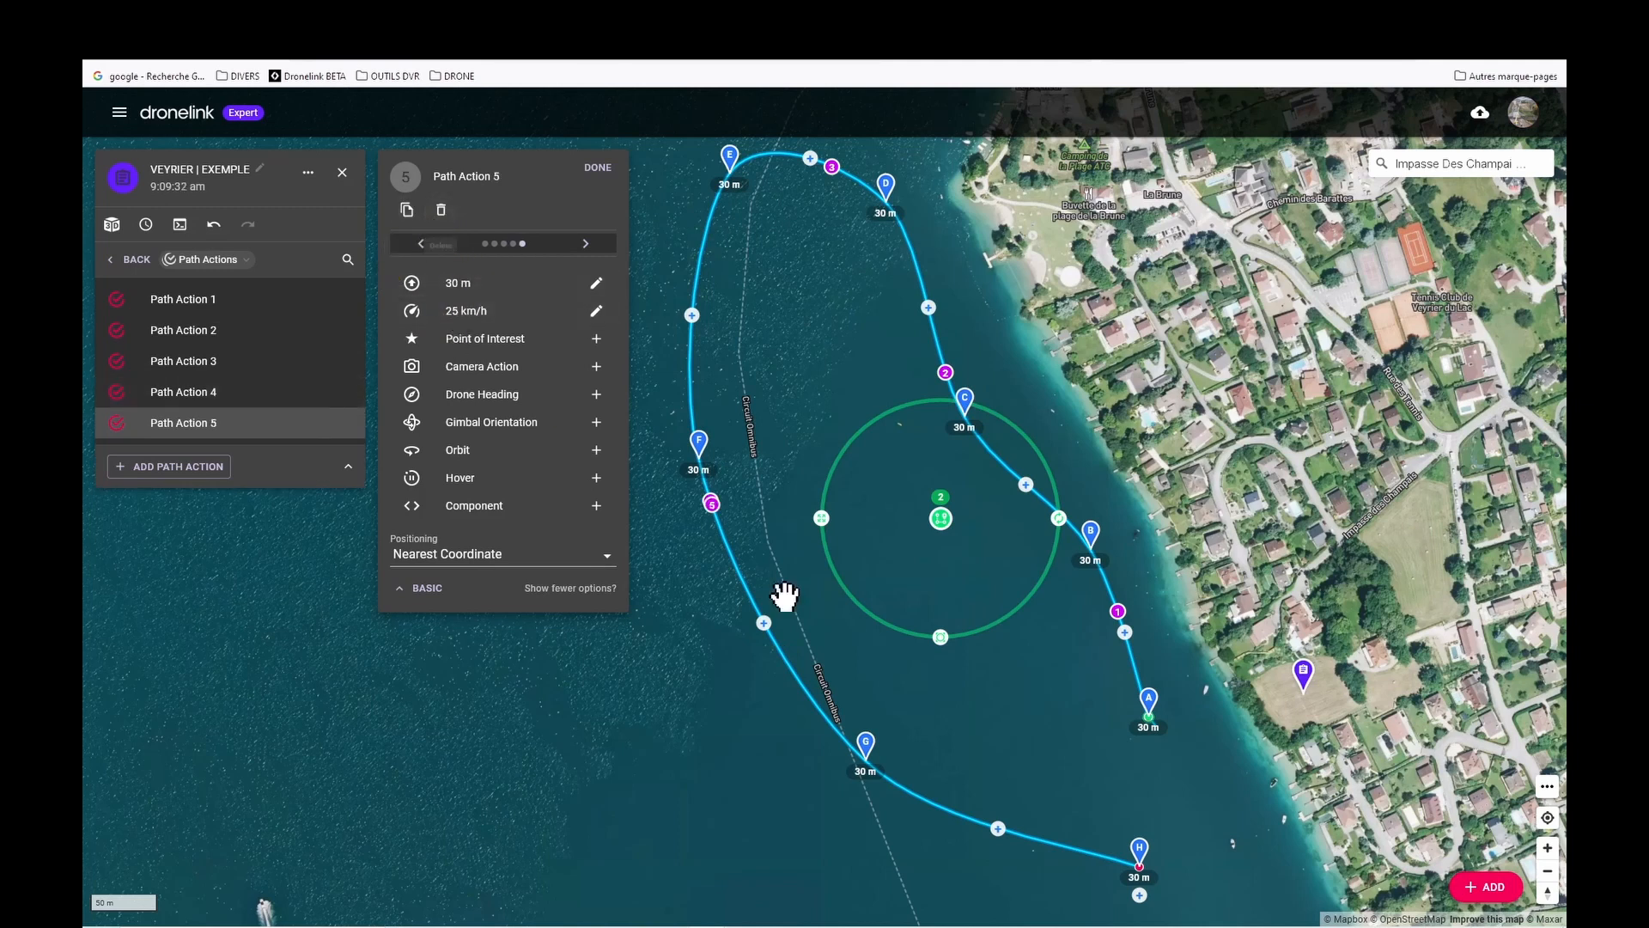
pyautogui.moveTo(712, 505)
pyautogui.mouseDown()
pyautogui.moveTo(867, 756)
pyautogui.moveTo(902, 777)
pyautogui.mouseUp()
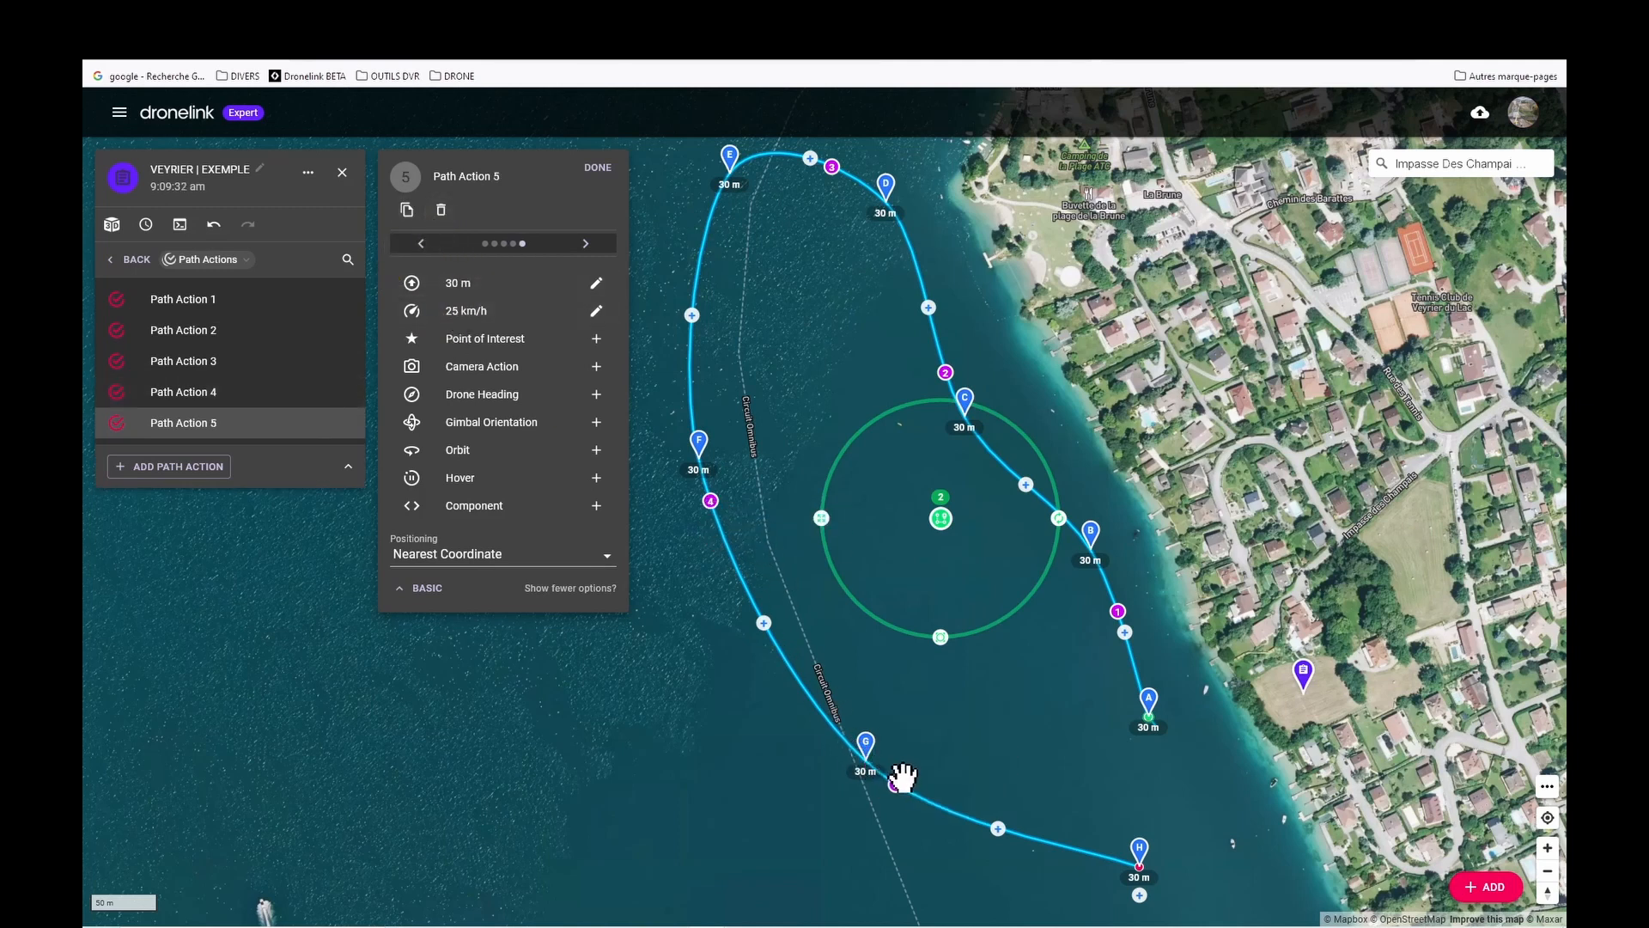
pyautogui.moveTo(1058, 728); pyautogui.dragTo(1059, 713)
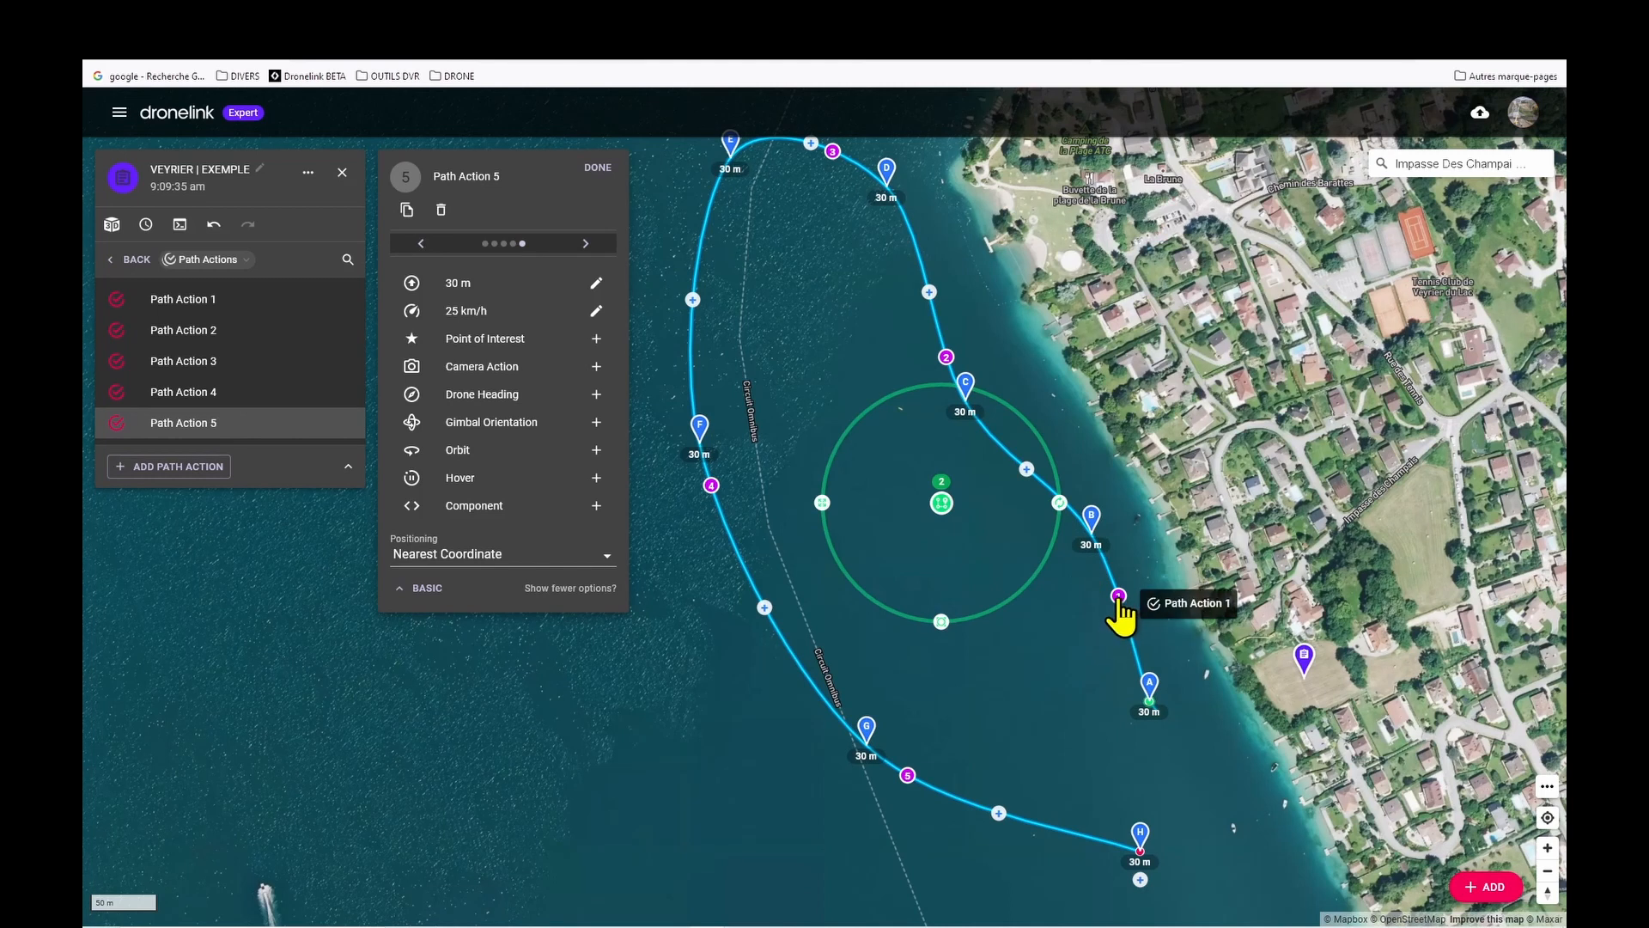
# - Set the altitude of Path Action 1 to 40 m with Curved interpolation
pyautogui.click(1118, 596)
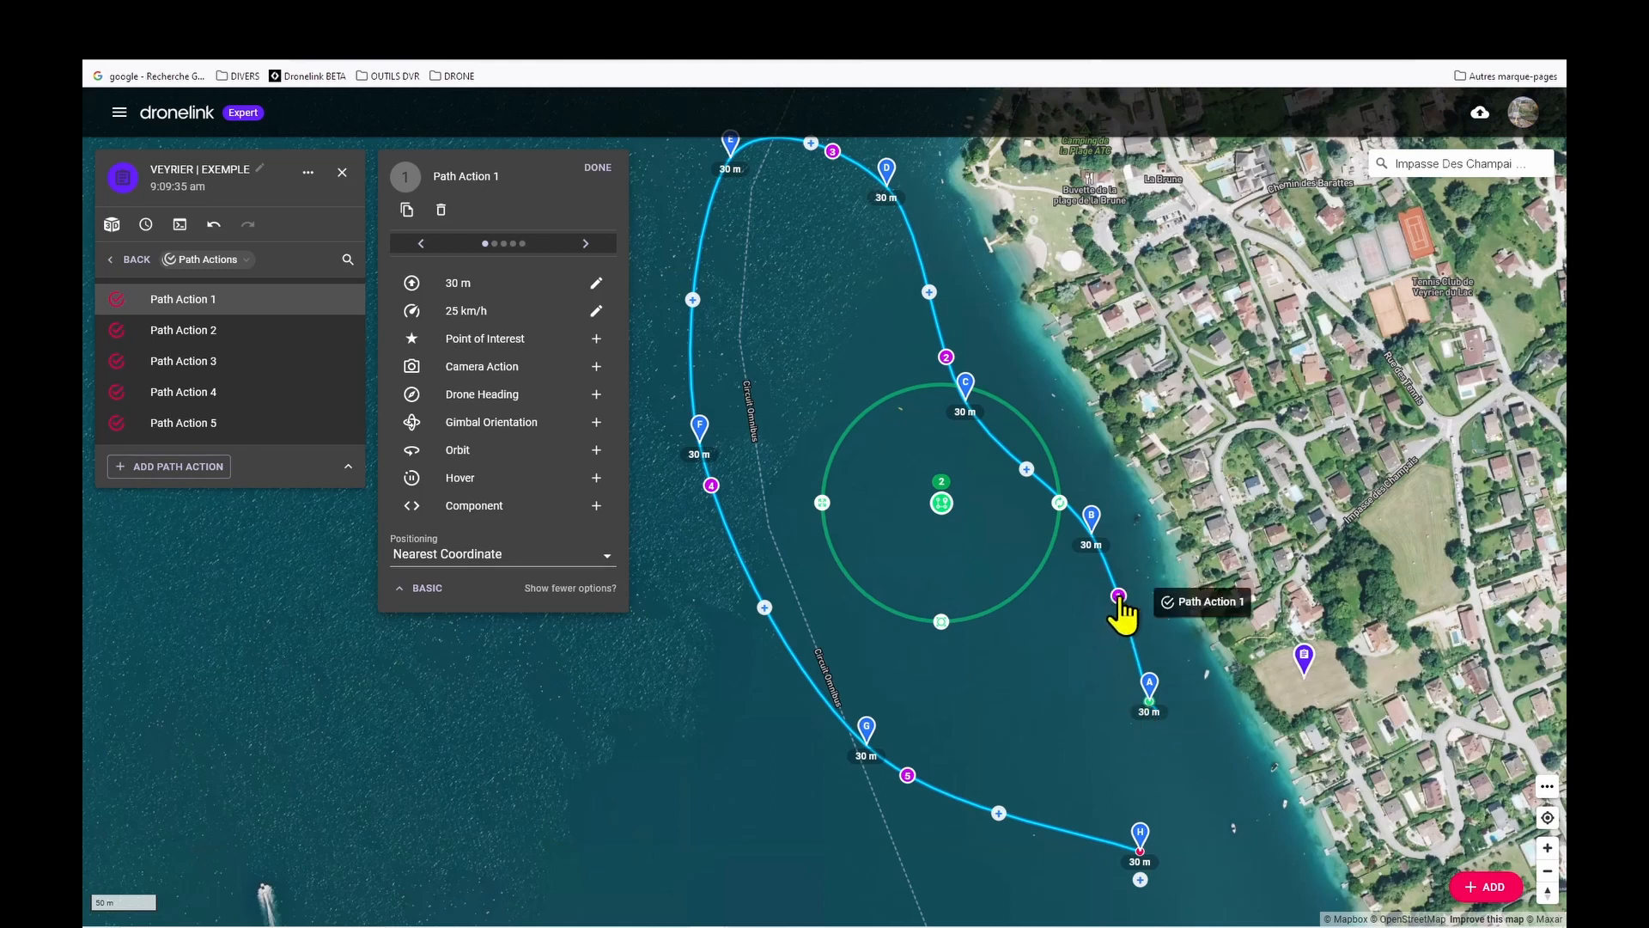
pyautogui.click(459, 284)
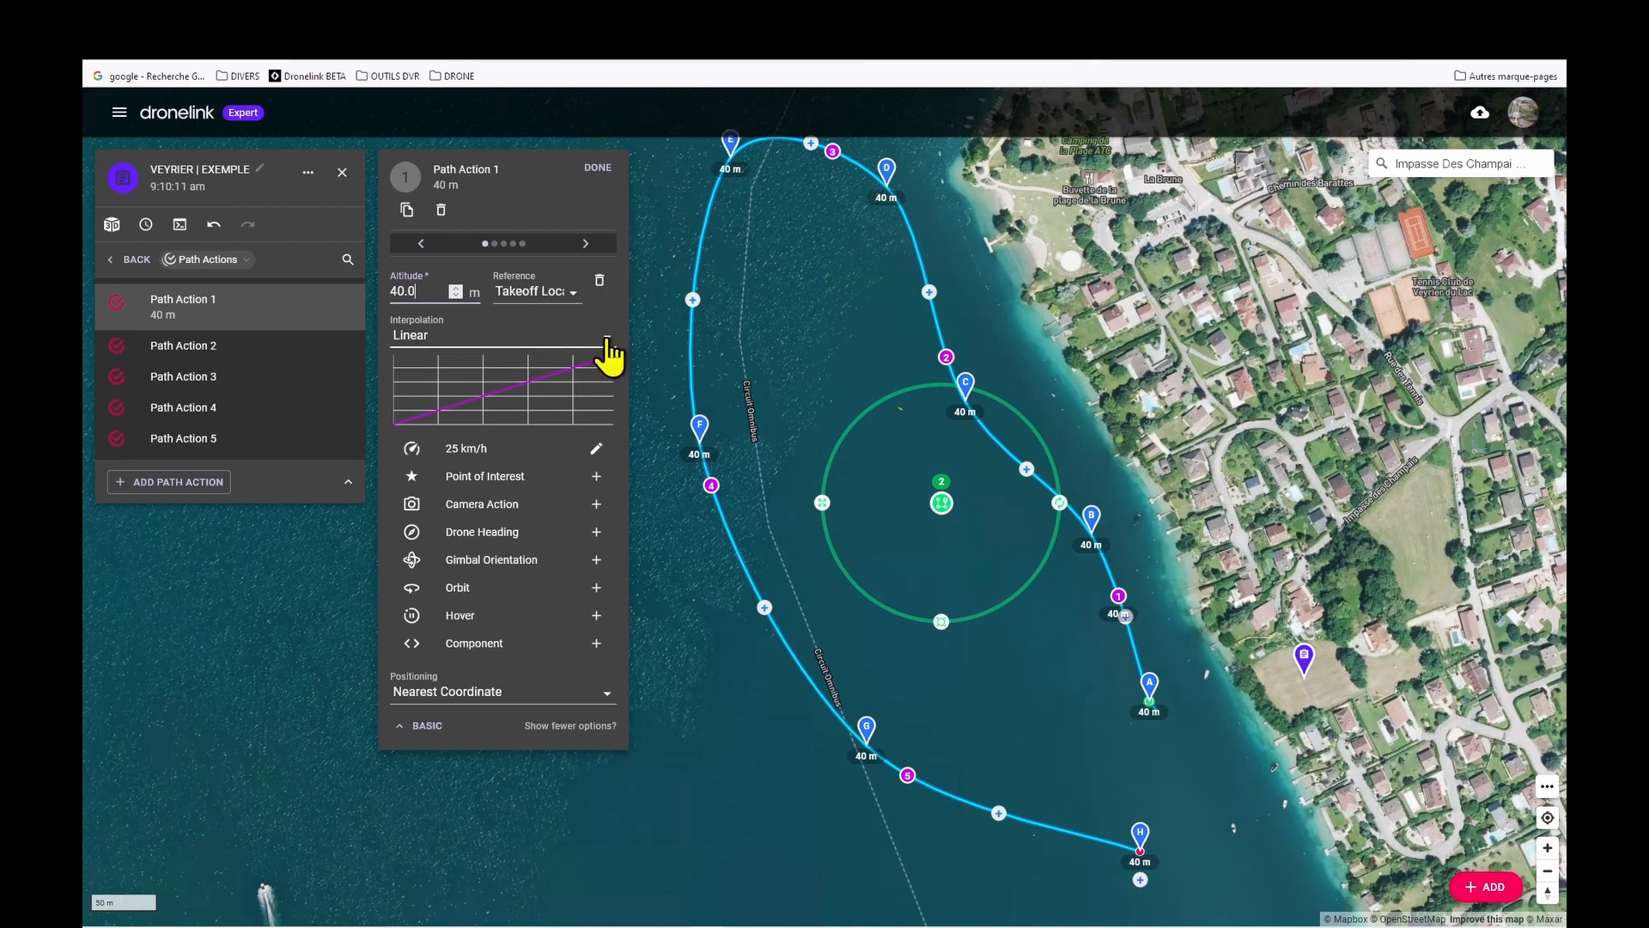
pyautogui.click(601, 340)
pyautogui.click(430, 427)
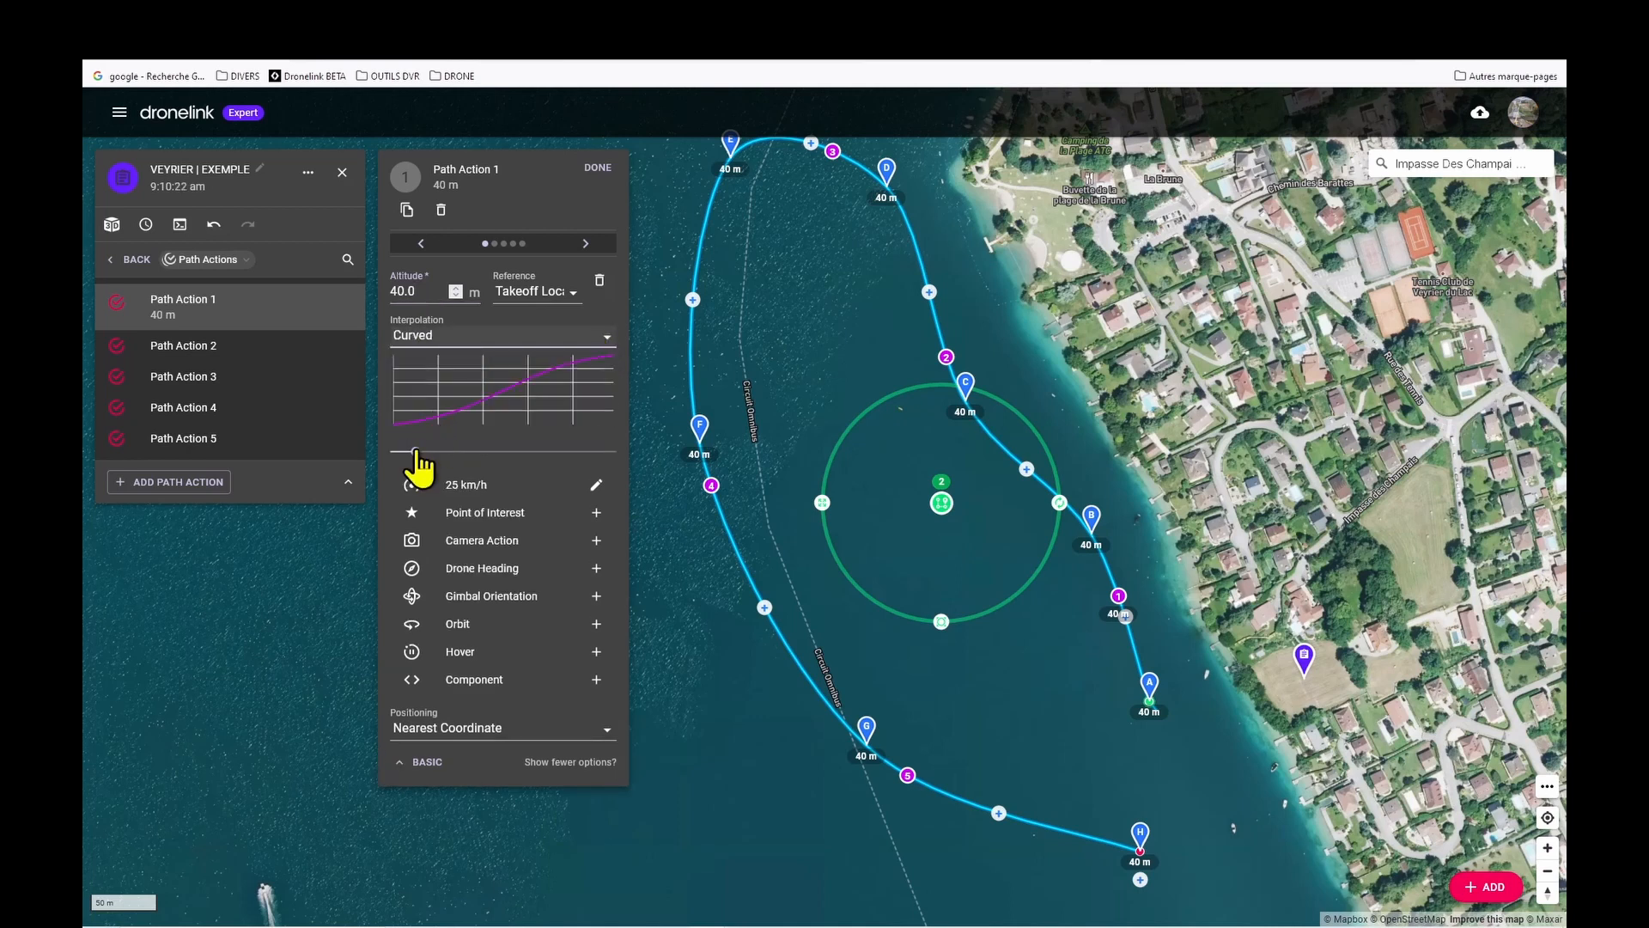
# - Steepen the interpolation curve of Path Action 1 and set its maximum speed to 22 km/h
pyautogui.moveTo(416, 452); pyautogui.dragTo(460, 459)
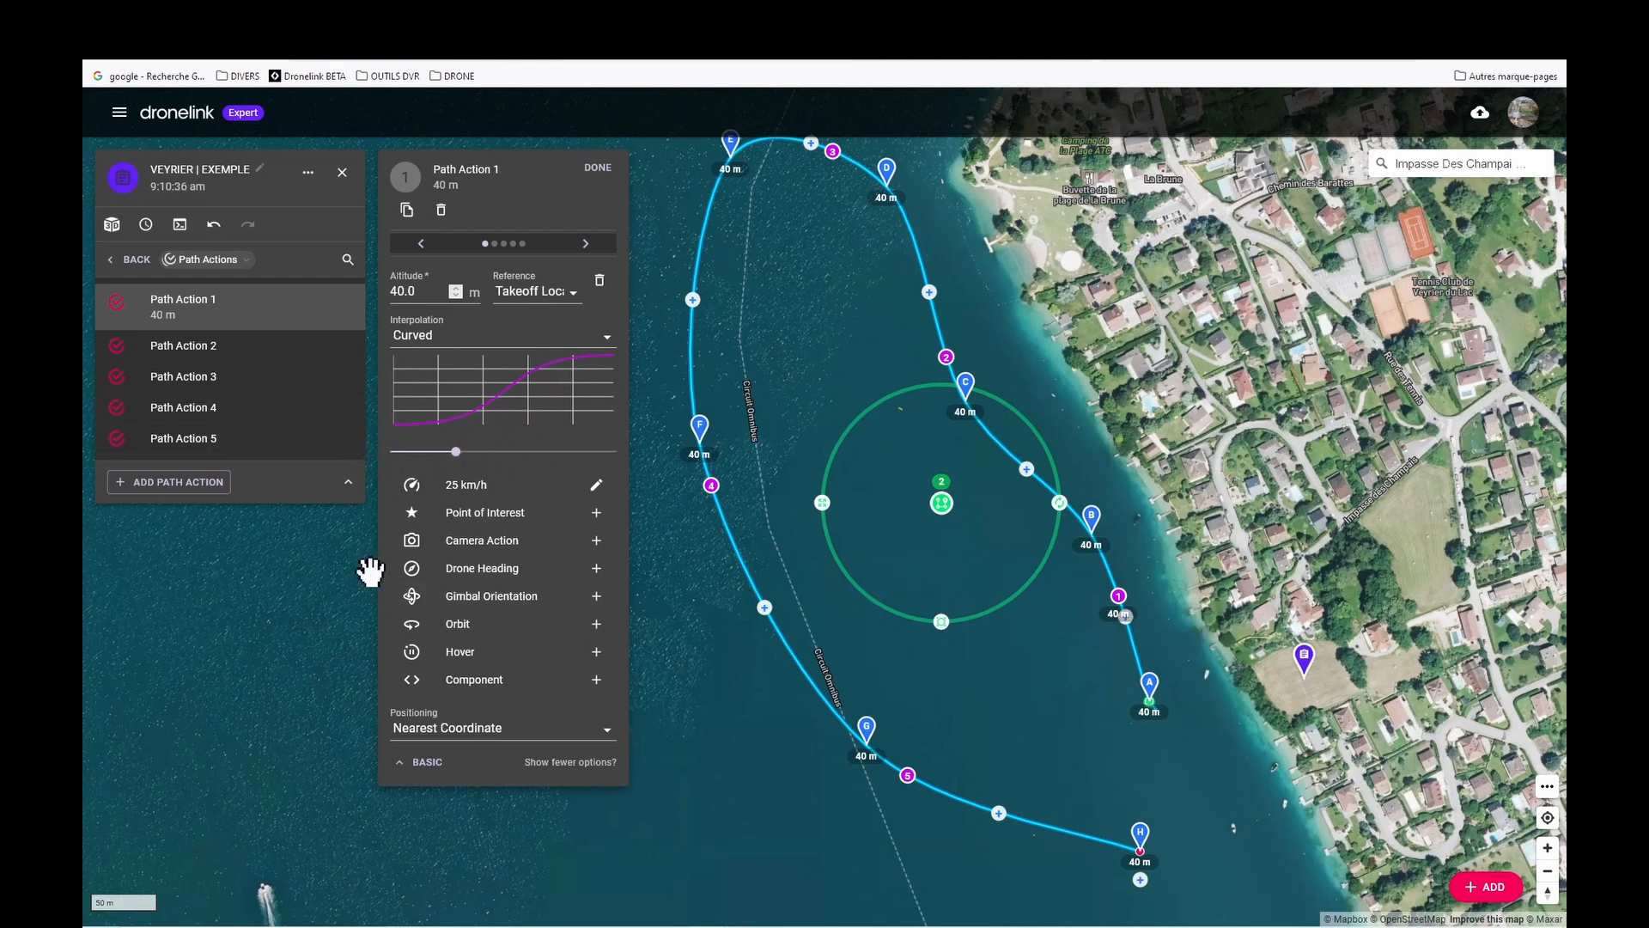
pyautogui.click(463, 487)
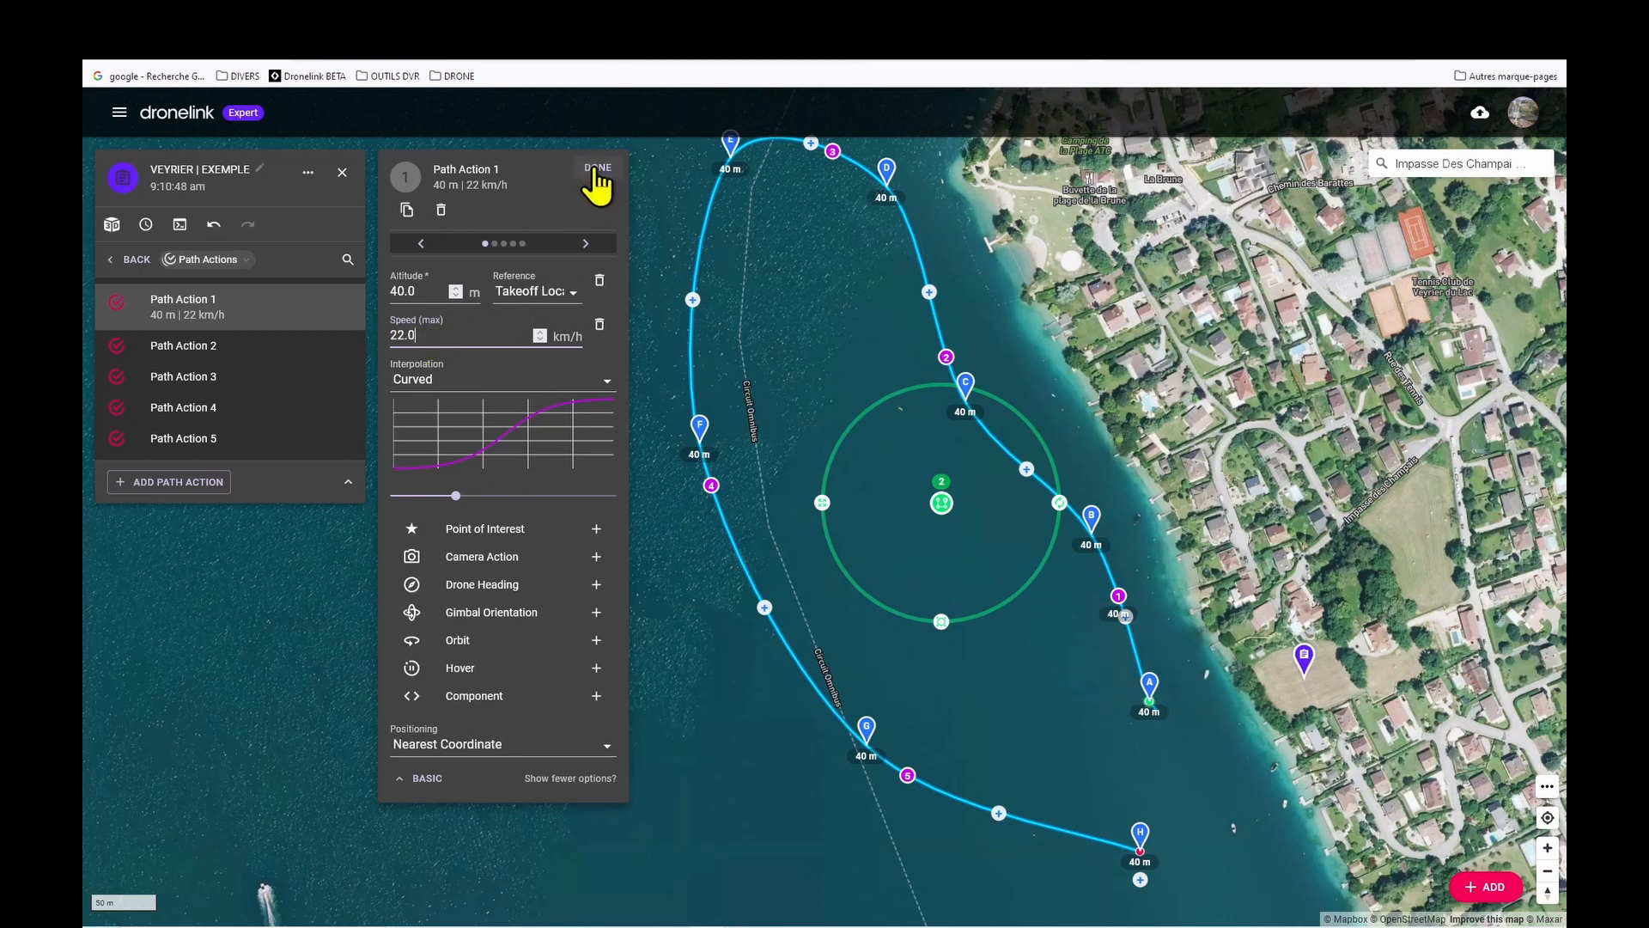
pyautogui.click(598, 169)
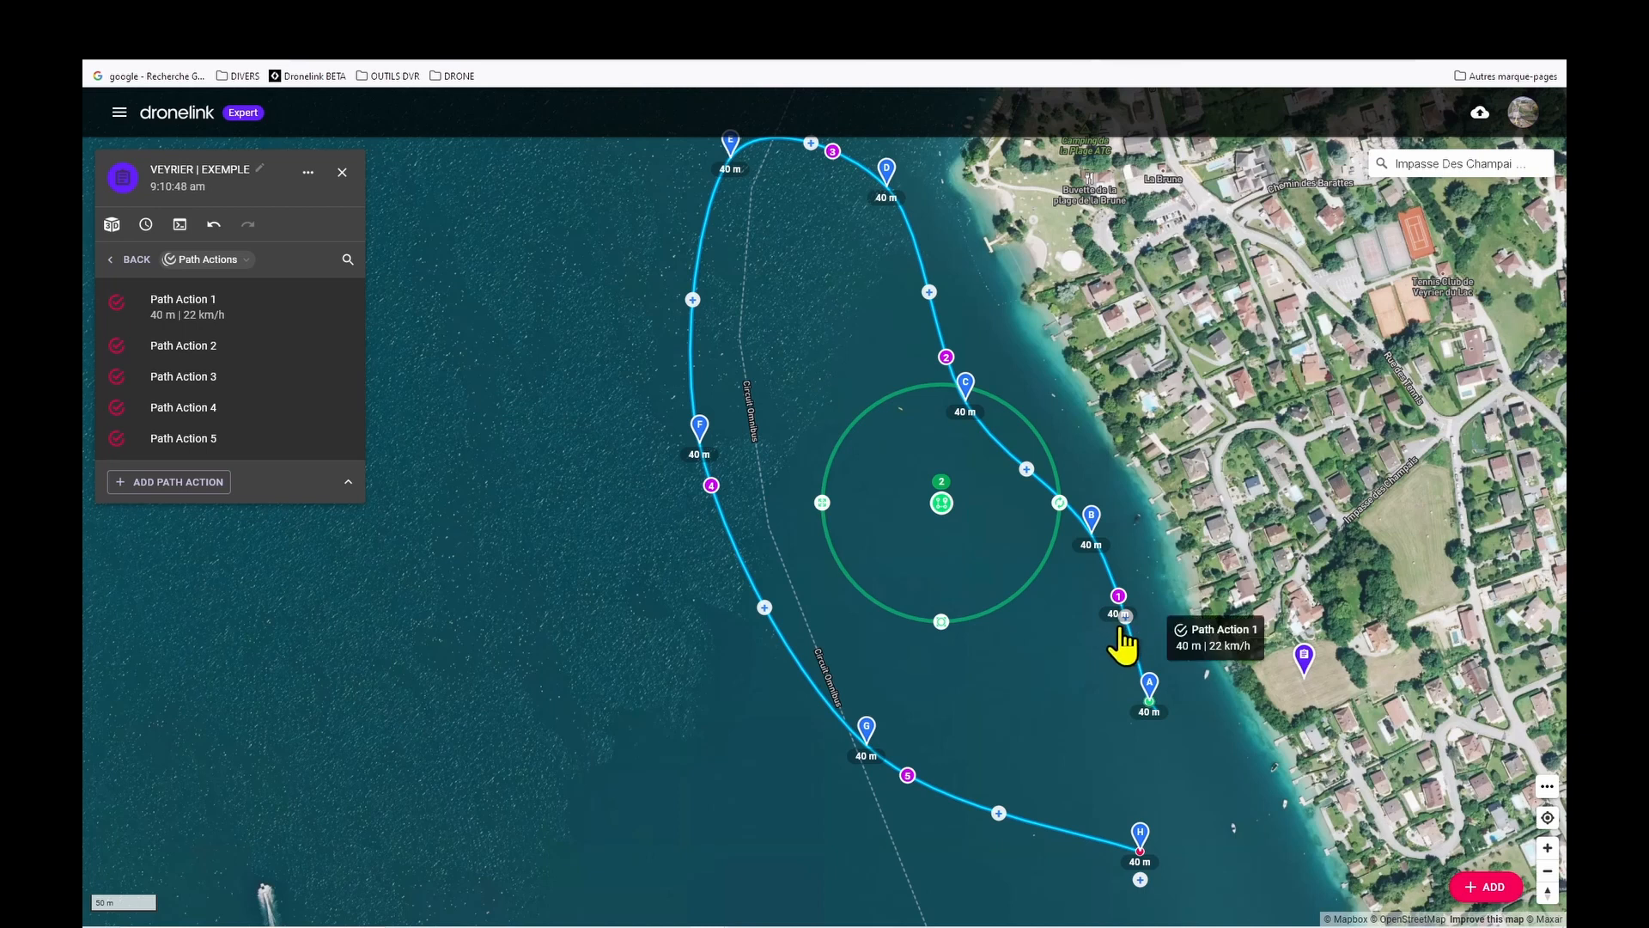
# - Add a new point of interest to Path Action 1, placed inland beside the D 909 road, east of waypoint A
pyautogui.moveTo(1063, 667); pyautogui.dragTo(839, 608)
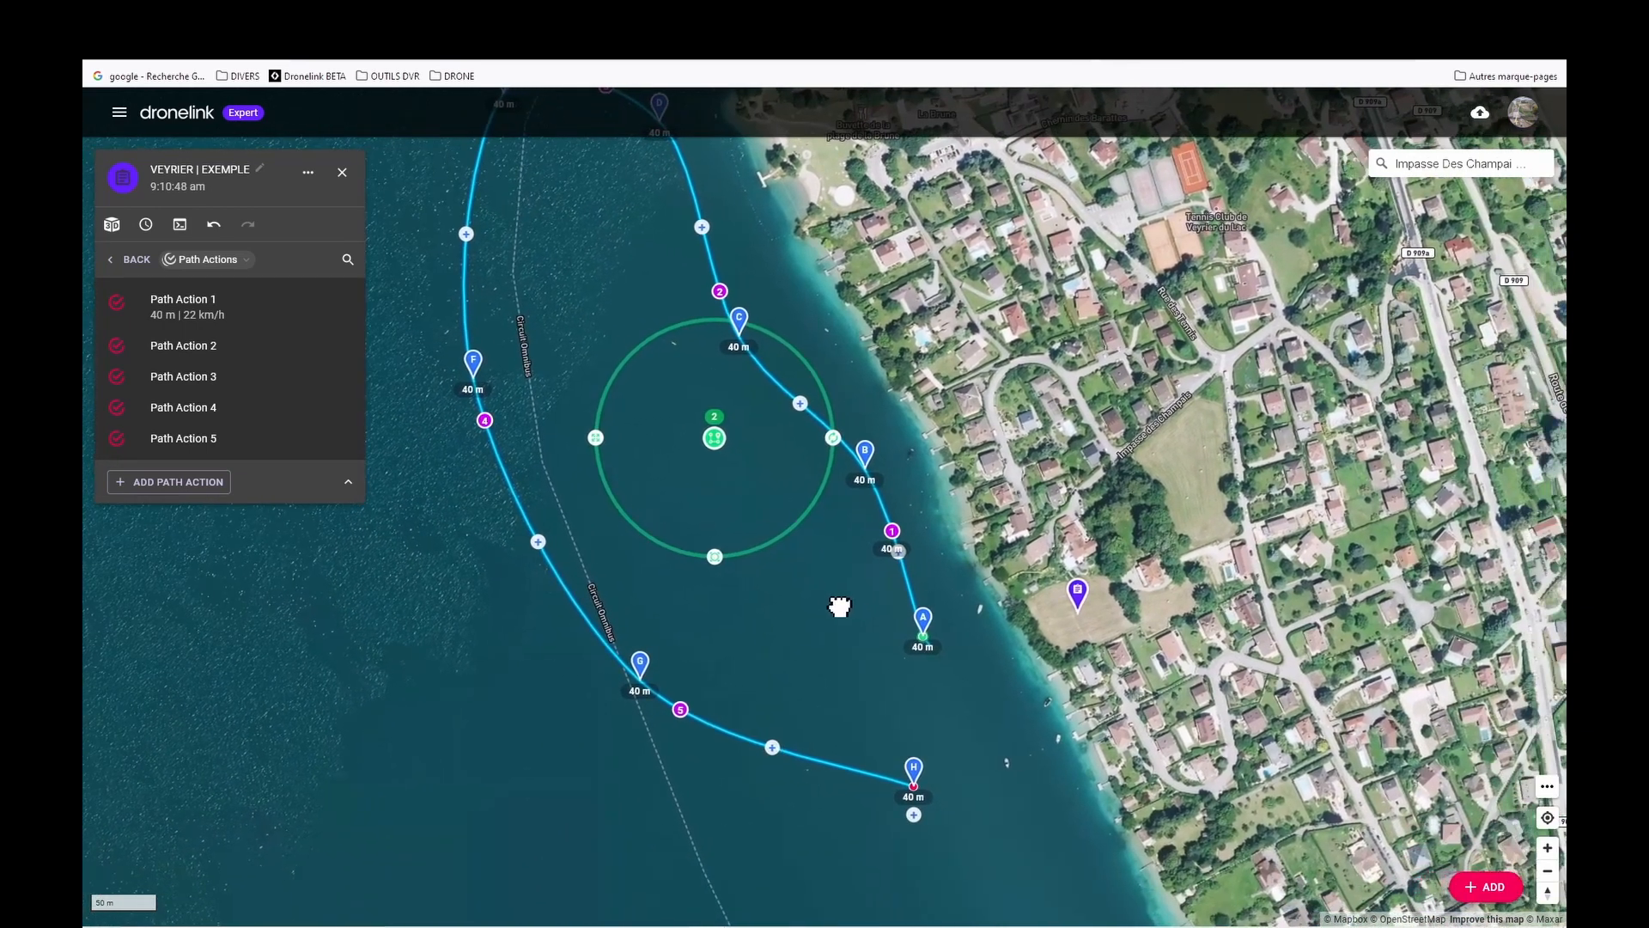
pyautogui.scroll(-2, 1014, 730)
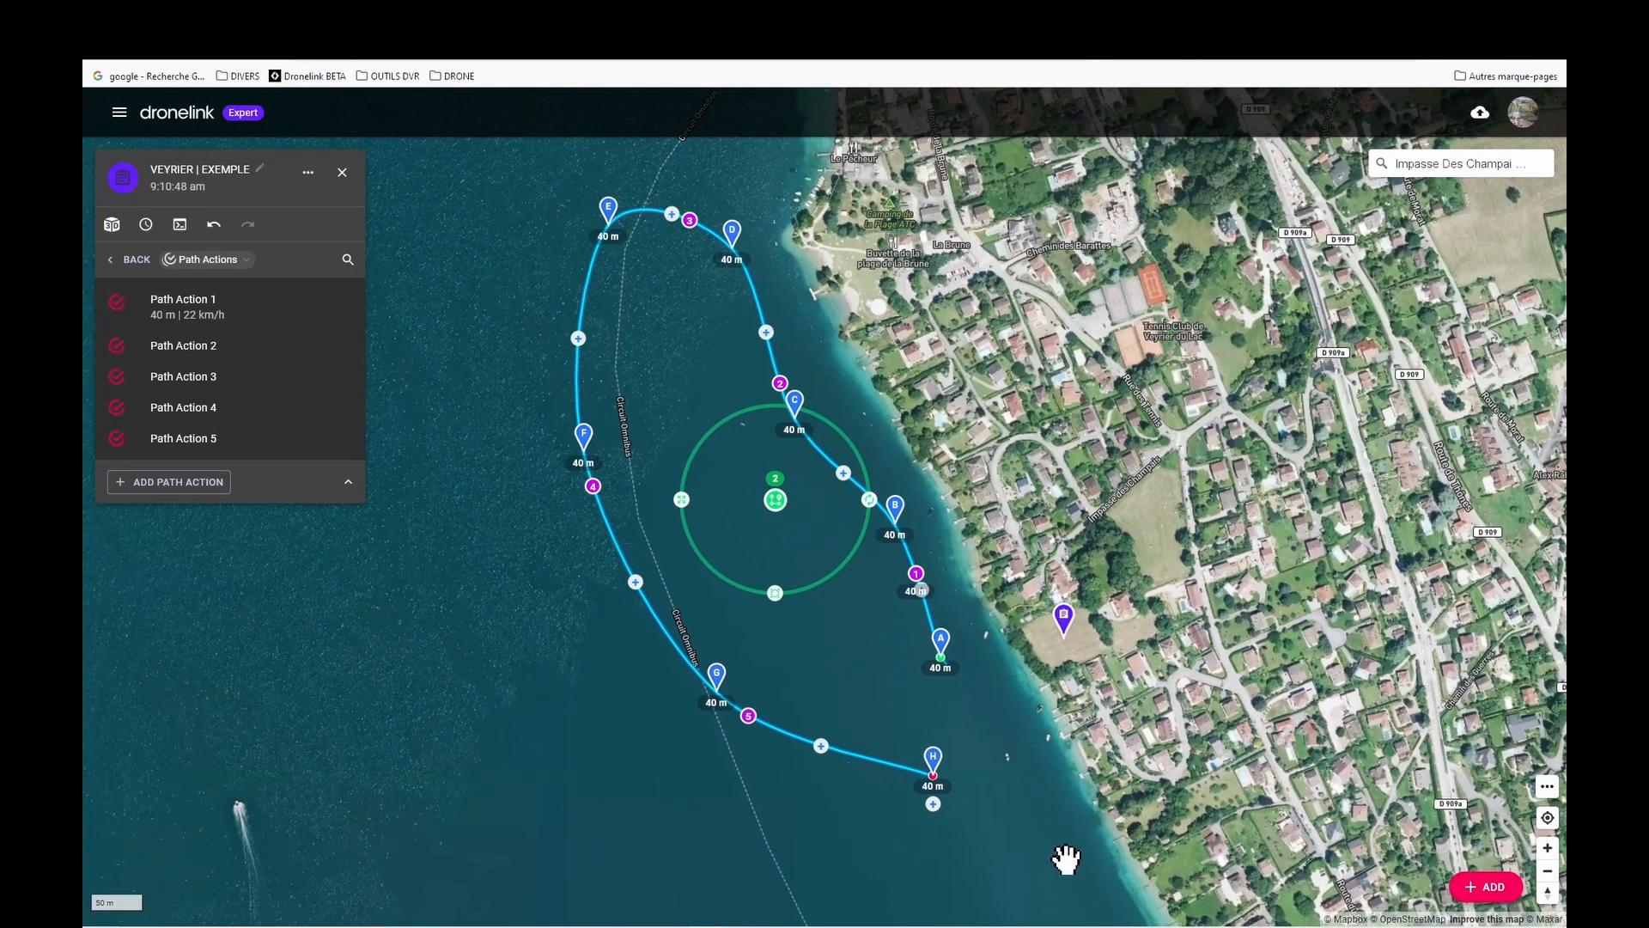
pyautogui.moveTo(1066, 859); pyautogui.dragTo(964, 779)
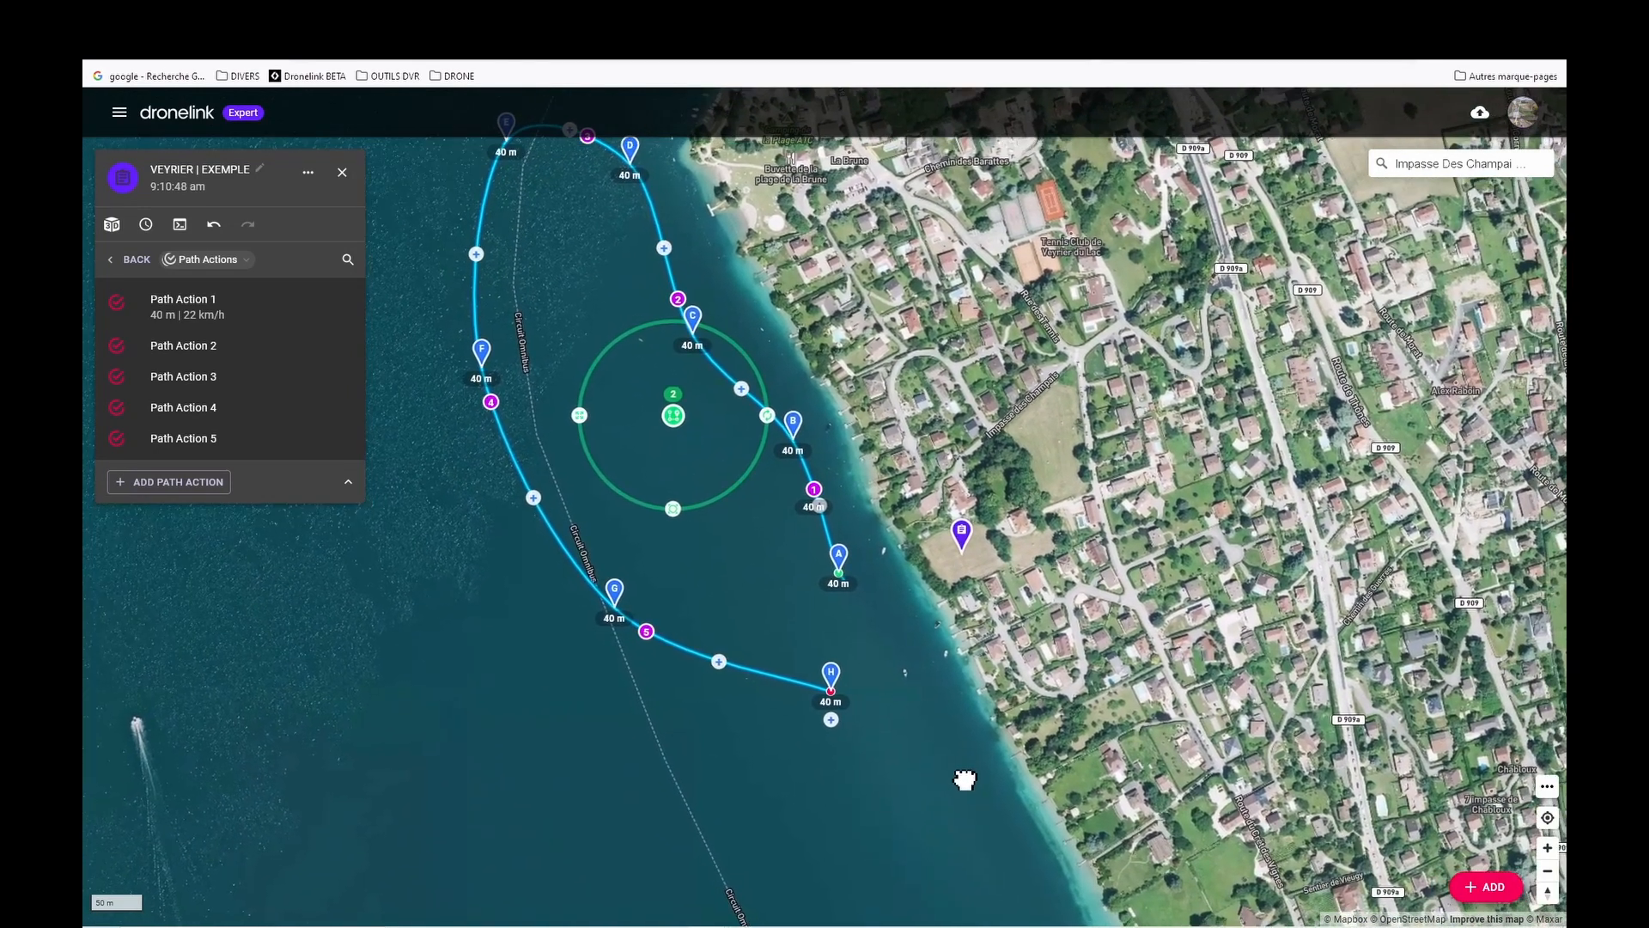
pyautogui.moveTo(814, 496)
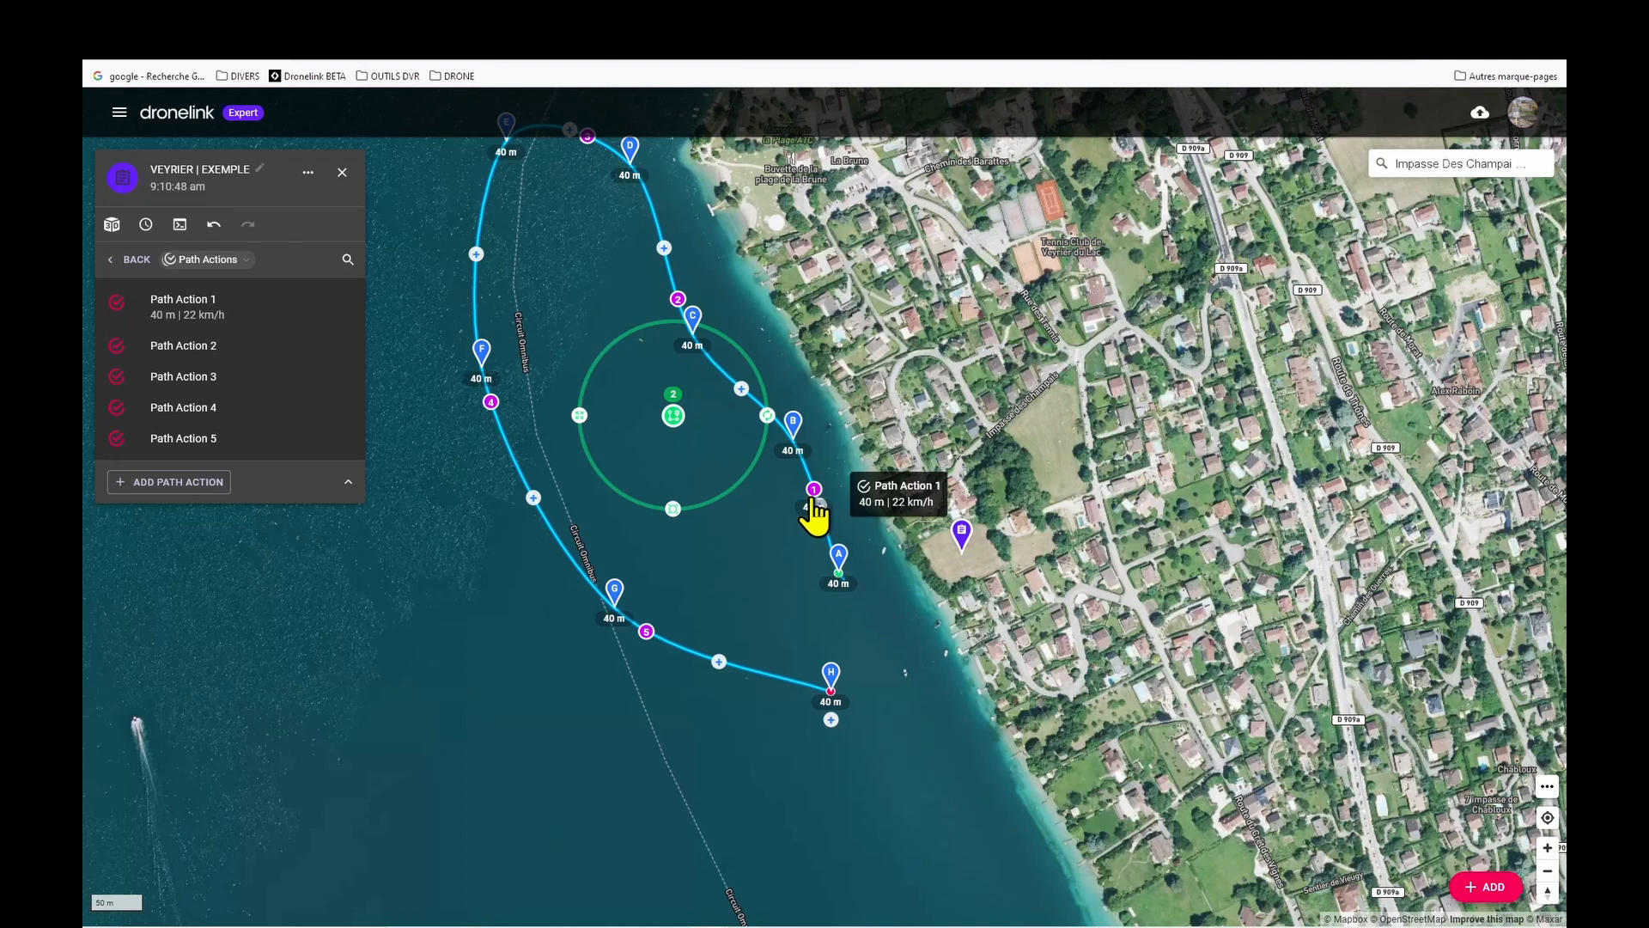
pyautogui.click(814, 495)
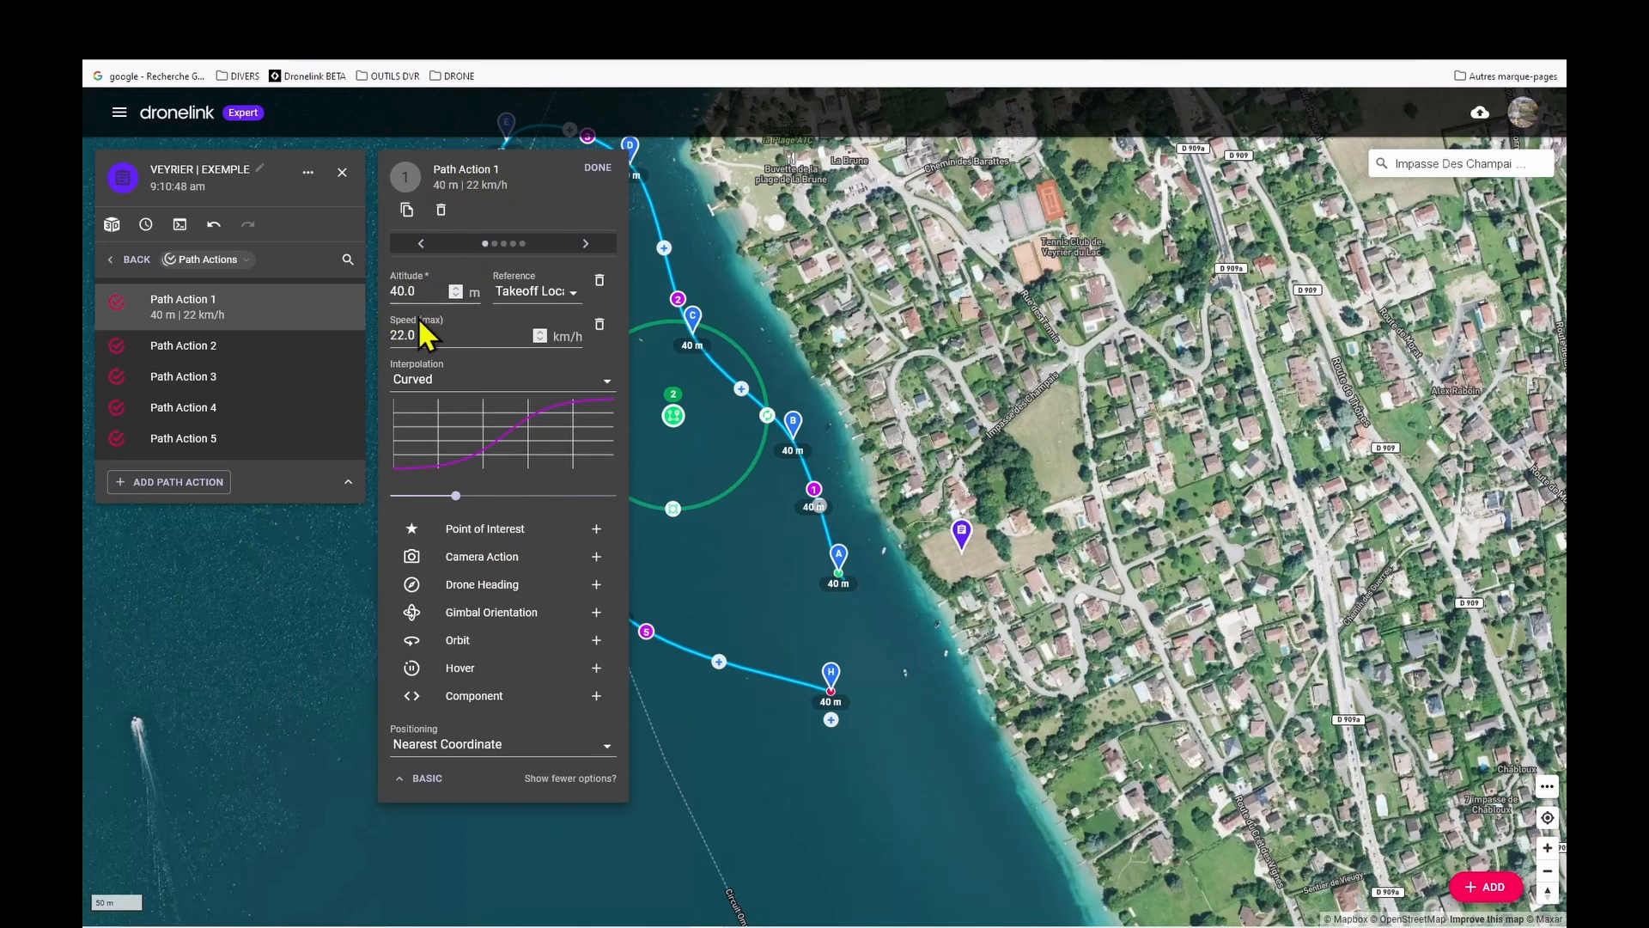
pyautogui.click(477, 536)
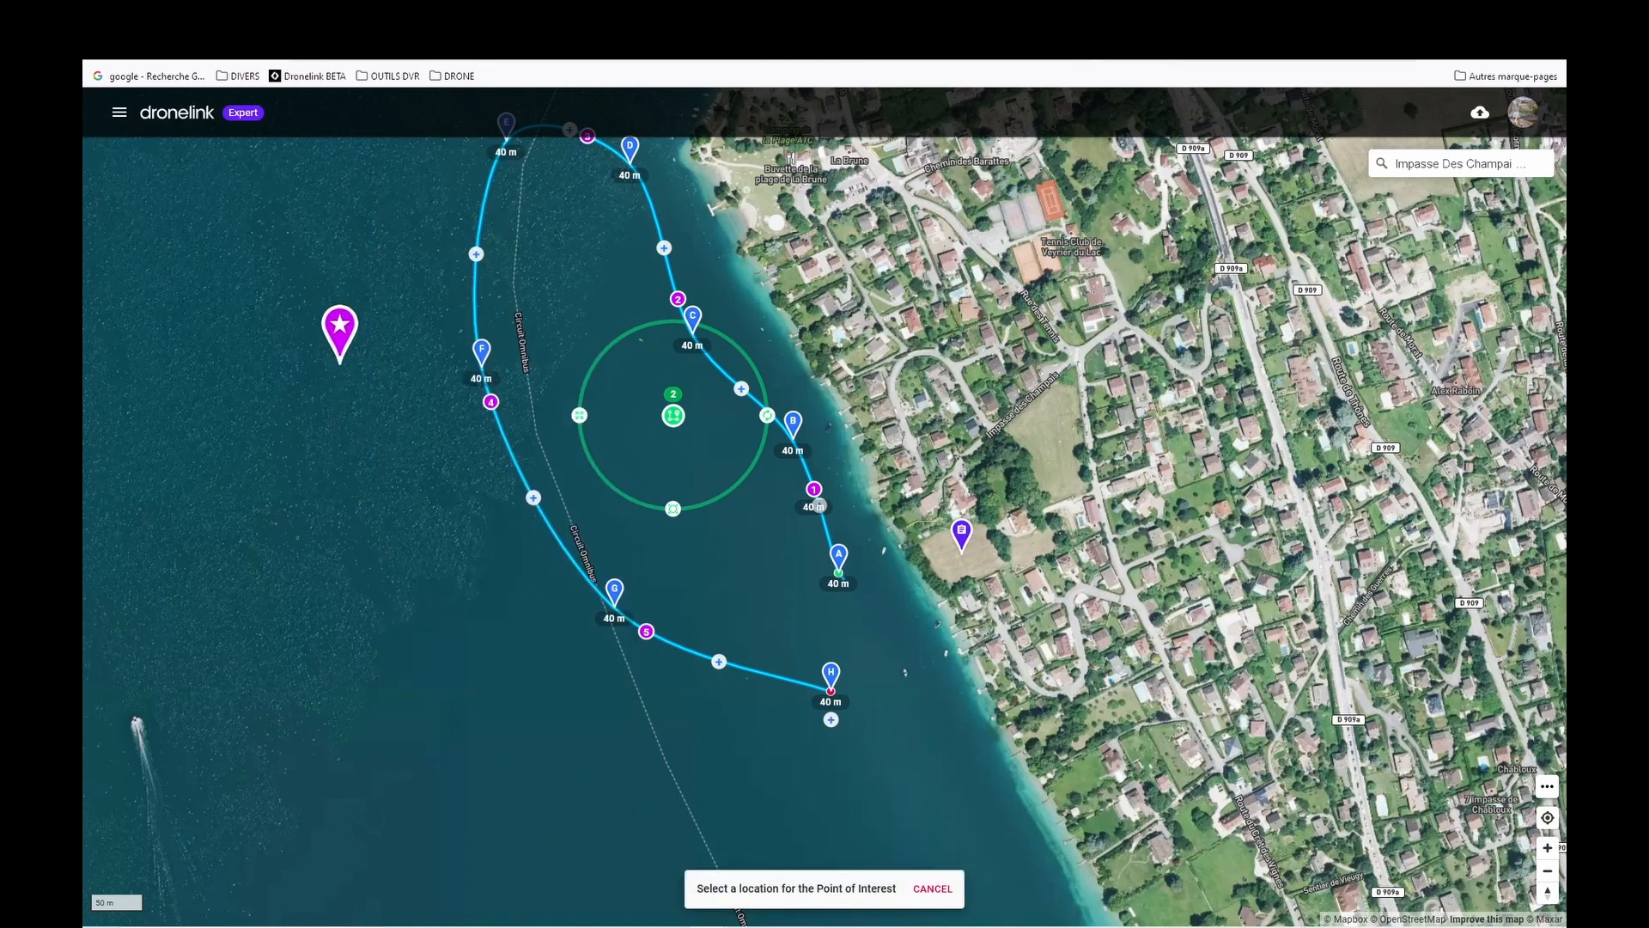
pyautogui.moveTo(408, 694); pyautogui.dragTo(310, 733)
pyautogui.scroll(-2, 310, 733)
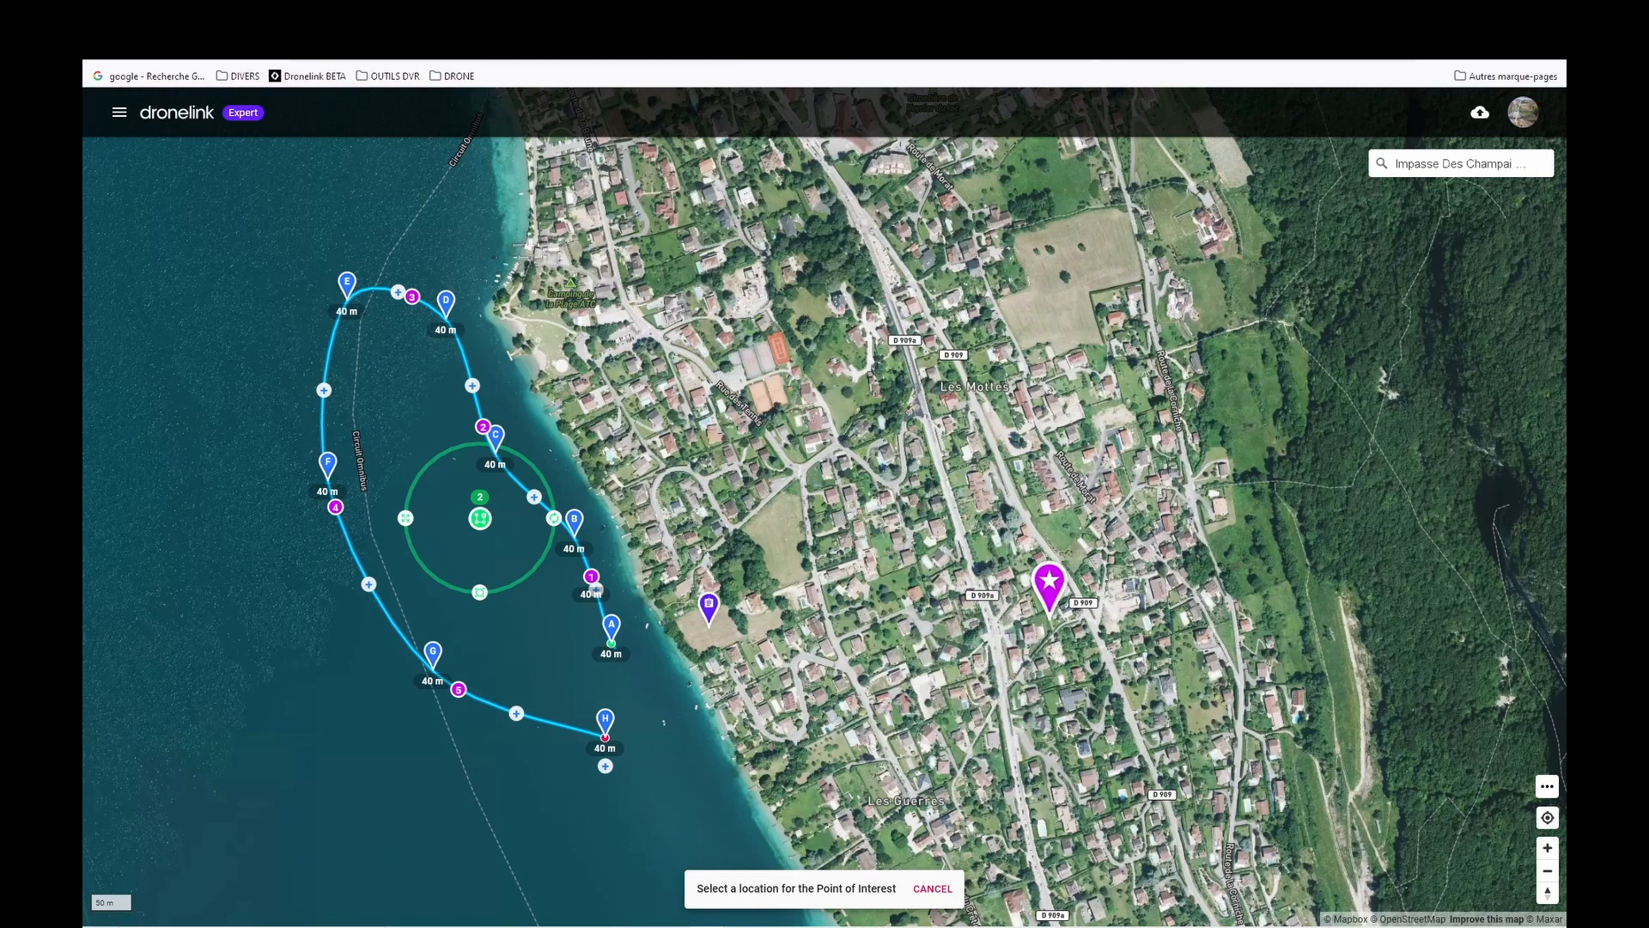
pyautogui.click(1048, 612)
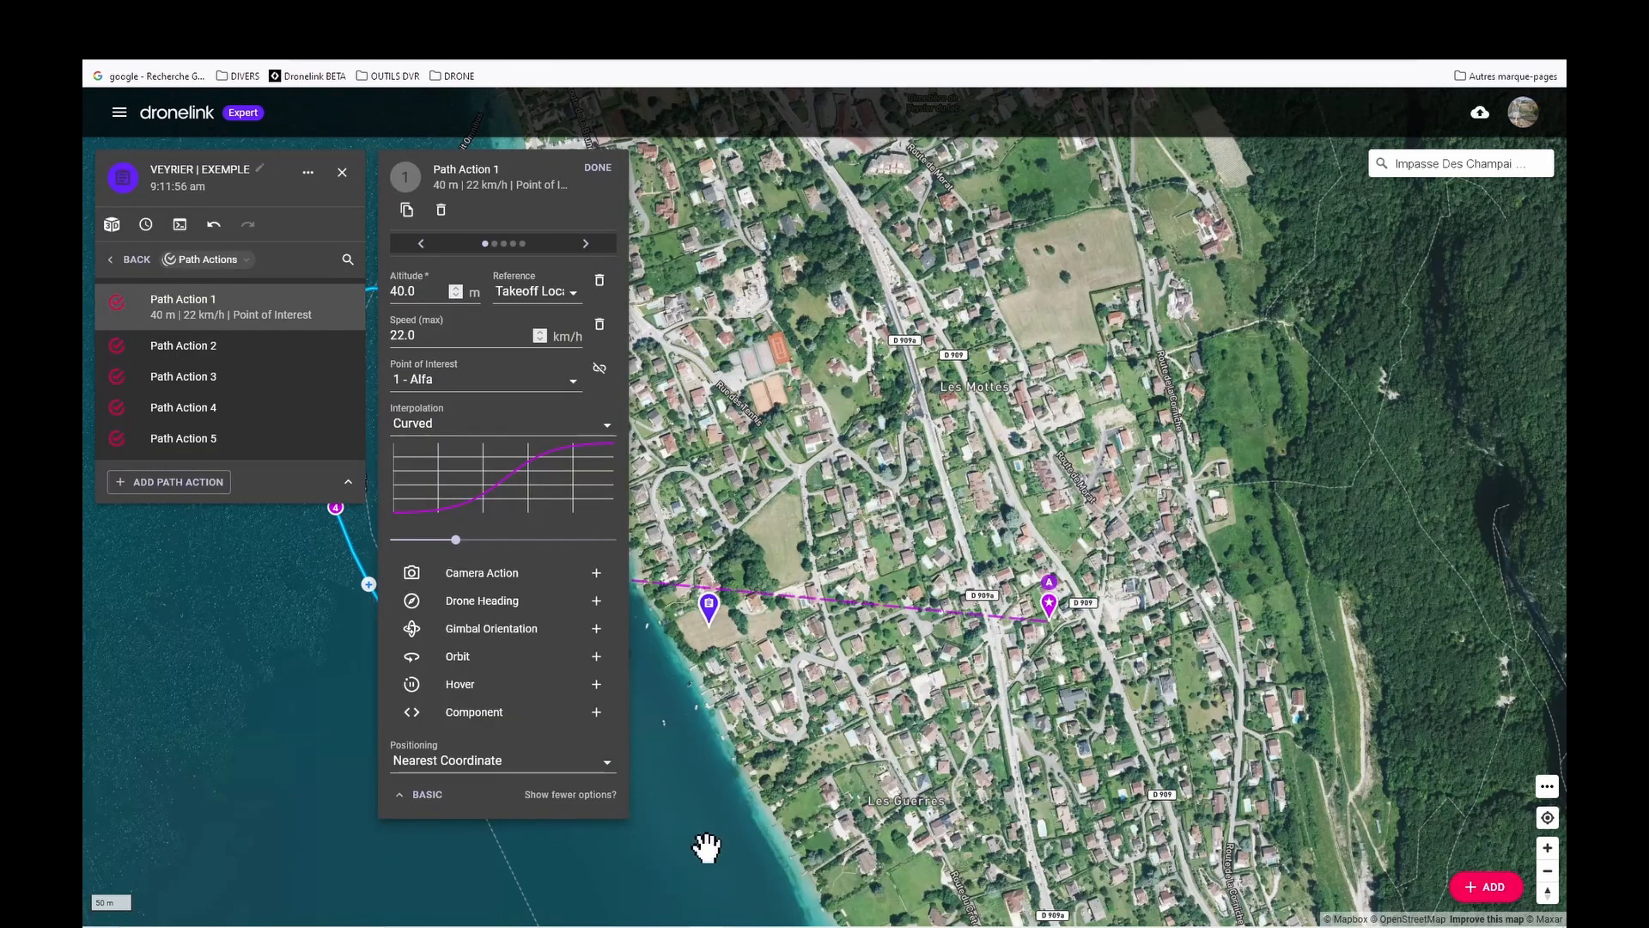
# - Nudge point of interest Alfa slightly to the west beside the D 909 road
pyautogui.moveTo(706, 854); pyautogui.dragTo(1016, 725)
pyautogui.moveTo(972, 795); pyautogui.dragTo(894, 791)
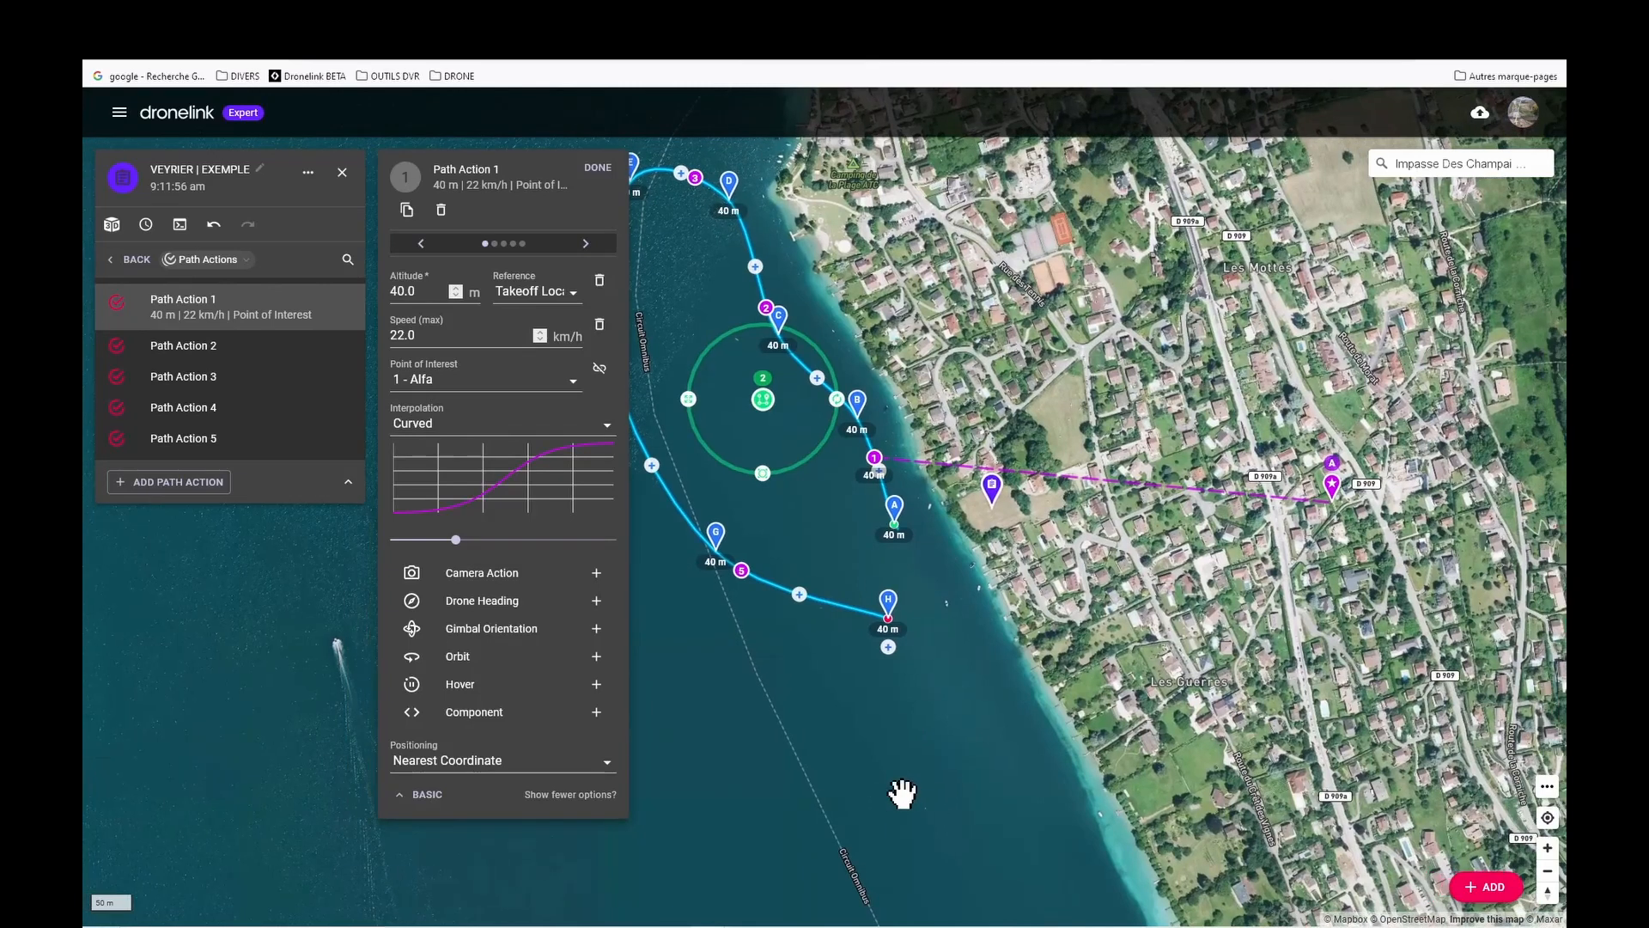
pyautogui.moveTo(1031, 765); pyautogui.dragTo(998, 824)
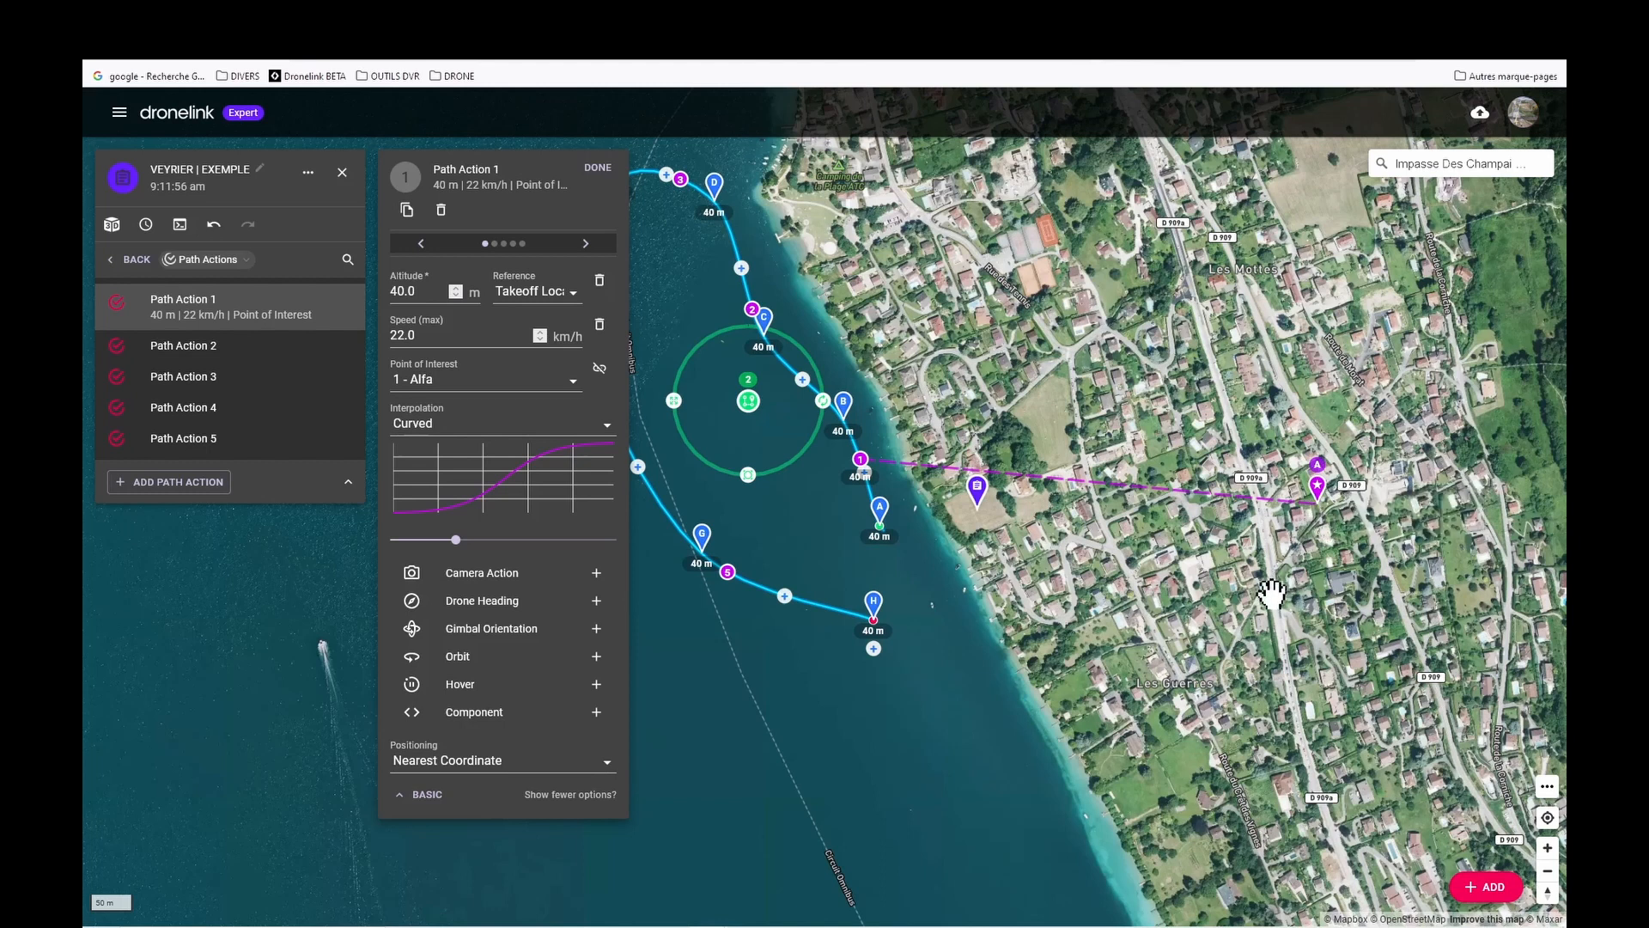
pyautogui.moveTo(1277, 599); pyautogui.dragTo(1222, 614)
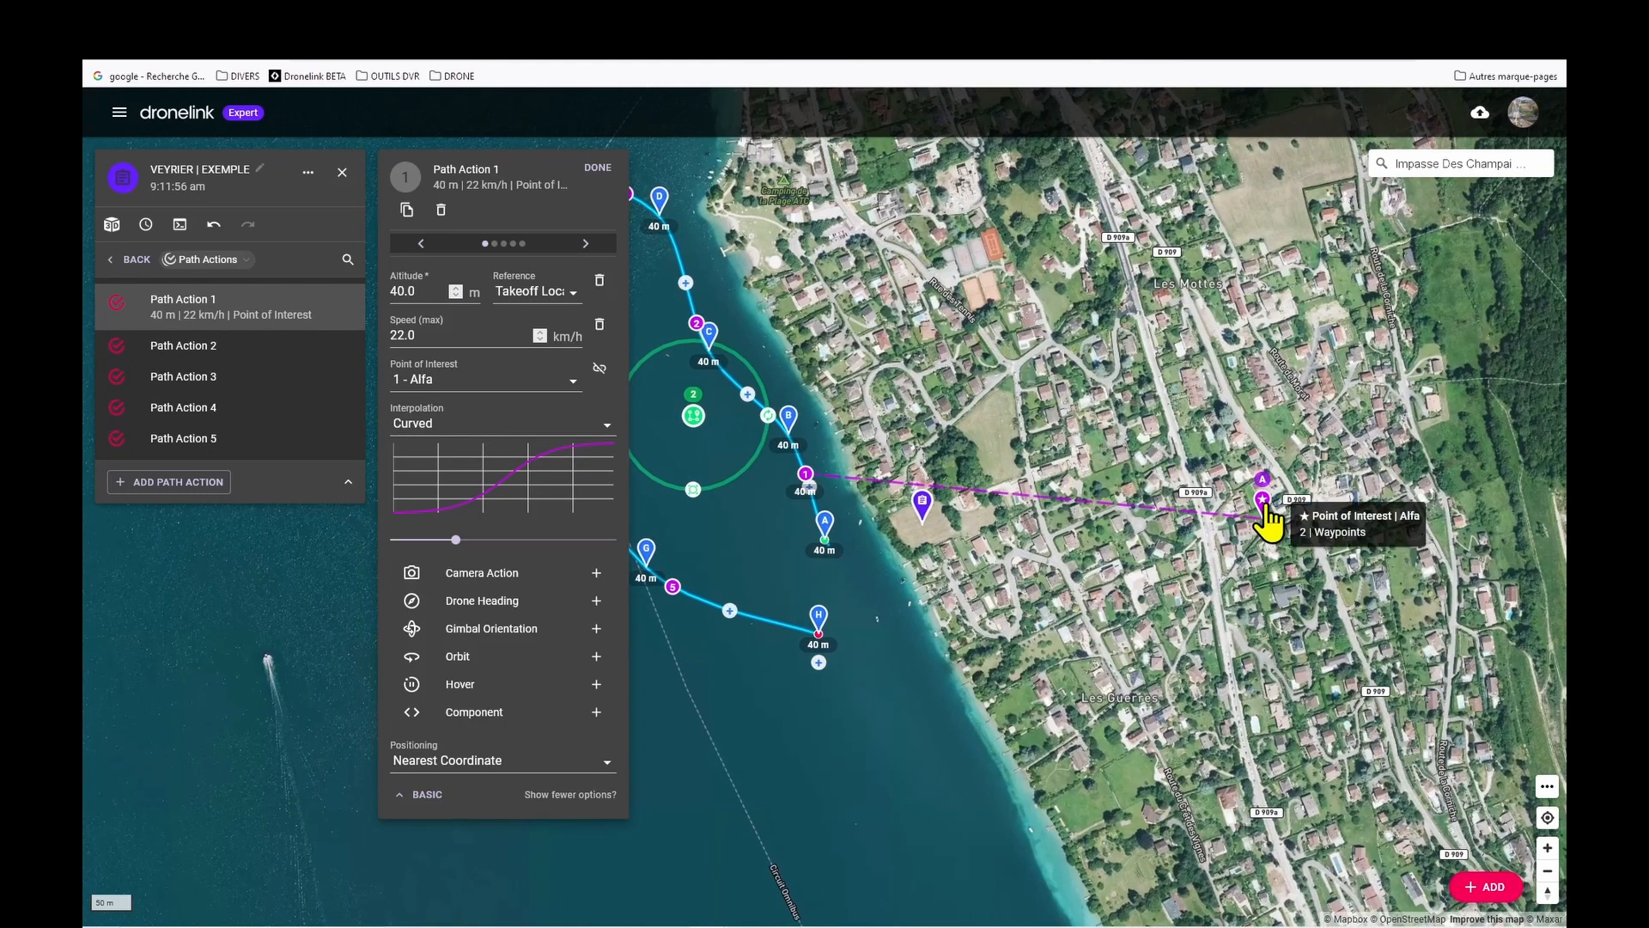
pyautogui.moveTo(1267, 515)
pyautogui.mouseDown()
pyautogui.moveTo(1269, 442)
pyautogui.moveTo(1215, 425)
pyautogui.moveTo(1121, 526)
pyautogui.moveTo(1074, 507)
pyautogui.moveTo(1245, 528)
pyautogui.moveTo(1258, 514)
pyautogui.mouseUp()
# - Set Path Action 2 to 60 m altitude and 25 km/h maximum speed, with a steepened Curved interpolation
pyautogui.moveTo(916, 793); pyautogui.dragTo(1048, 891)
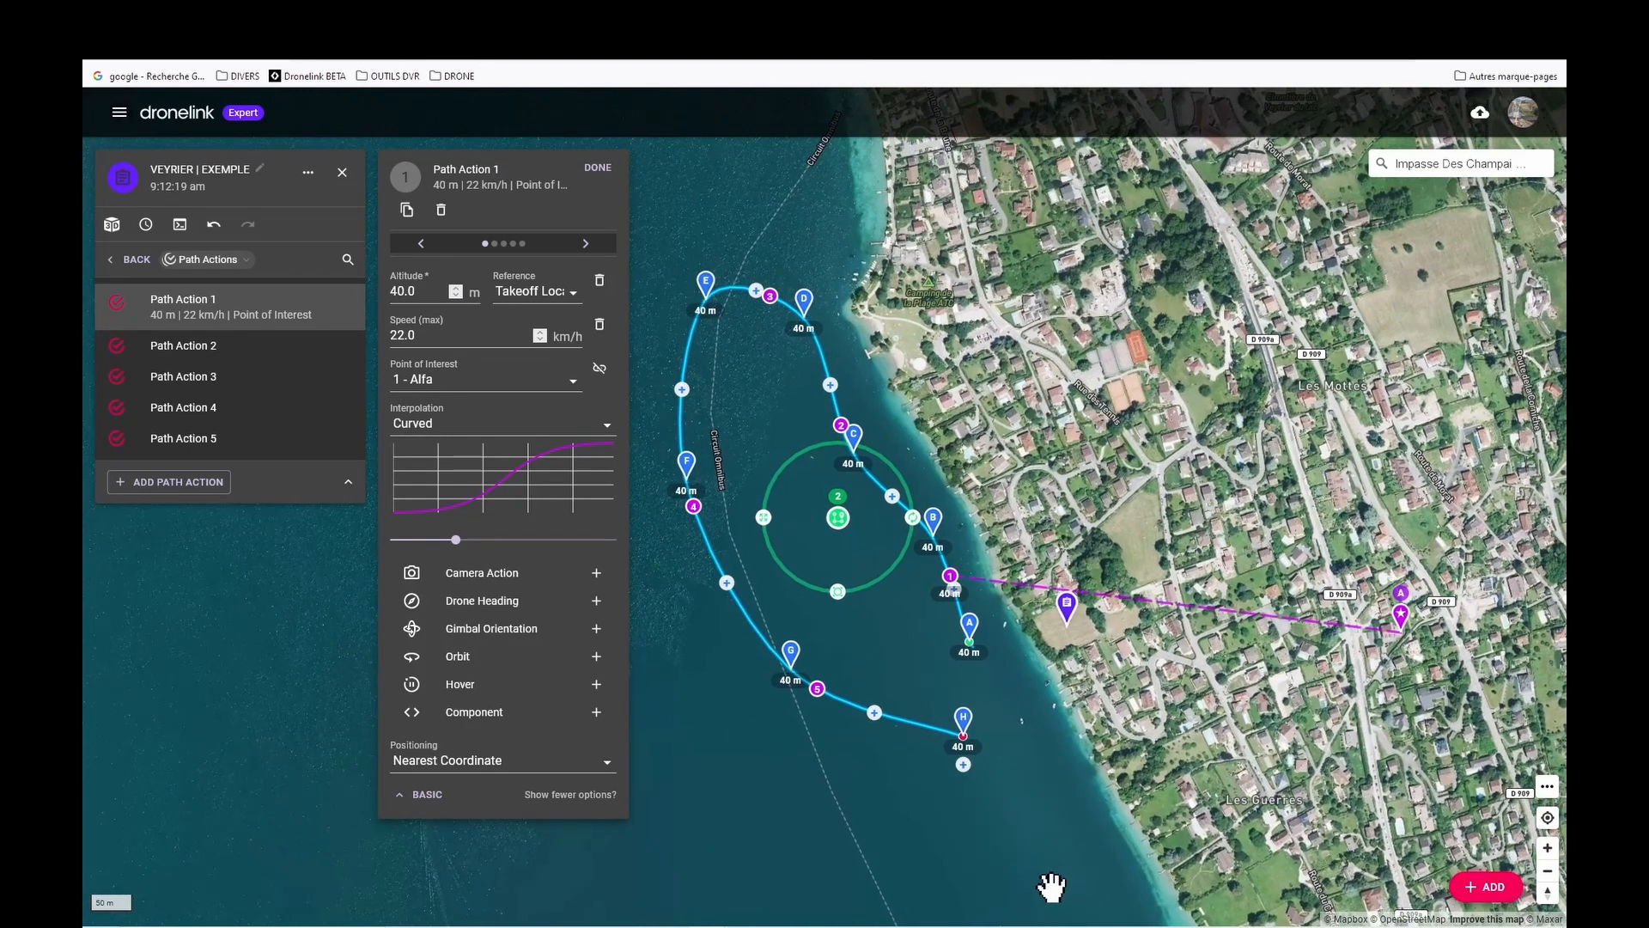
pyautogui.moveTo(1035, 781); pyautogui.dragTo(1011, 820)
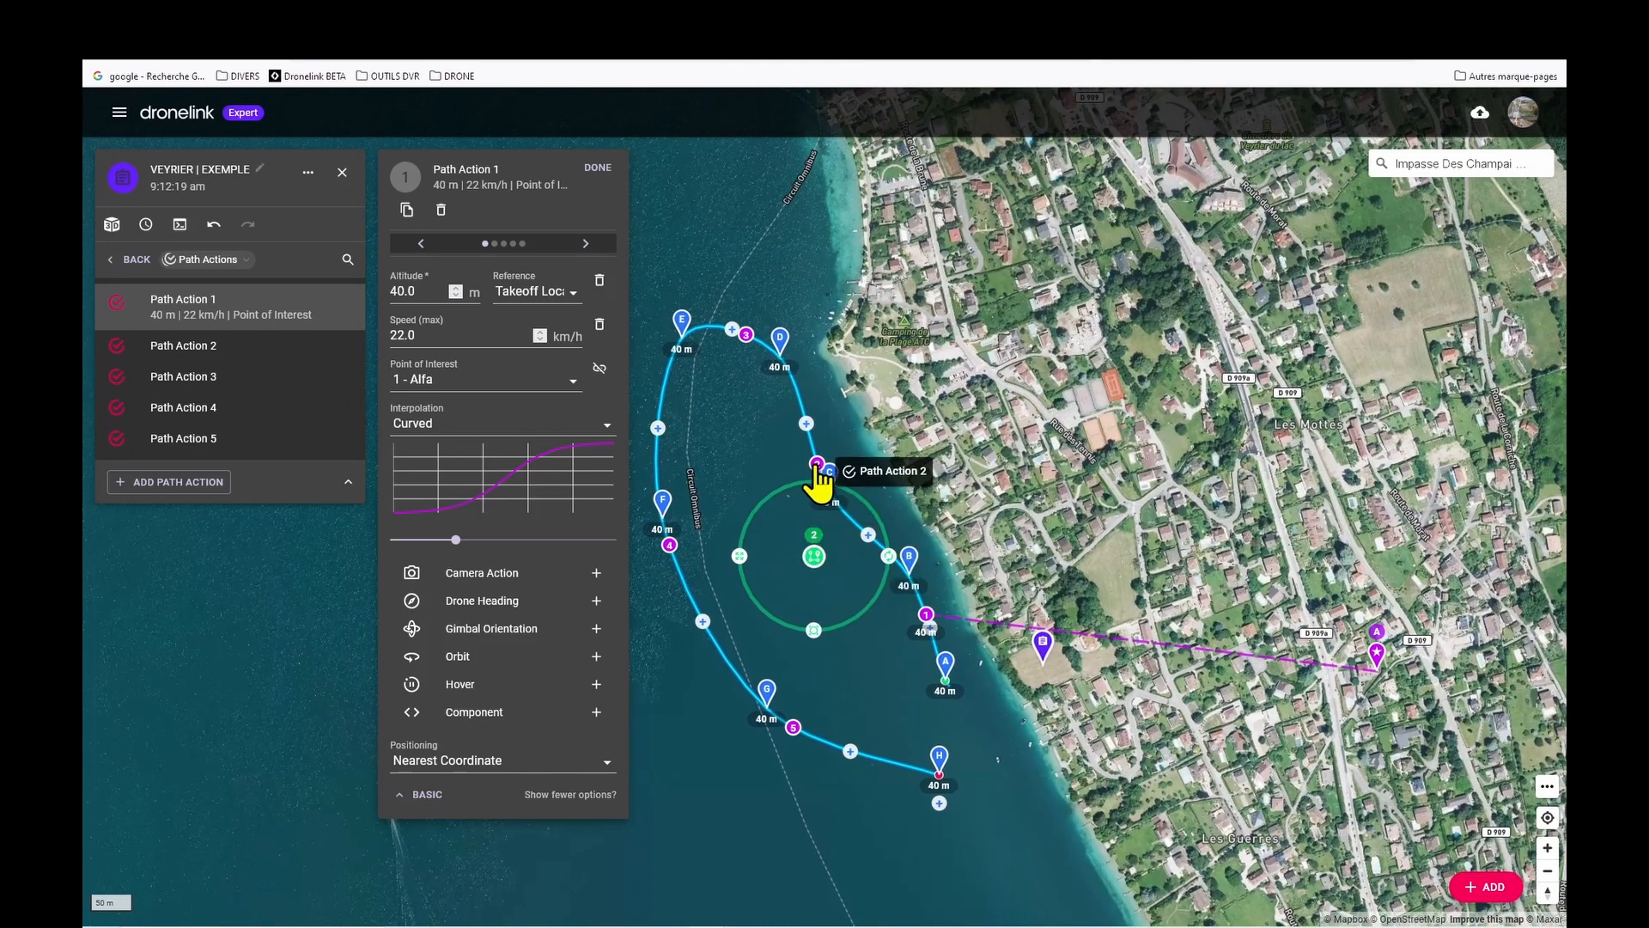
pyautogui.click(816, 466)
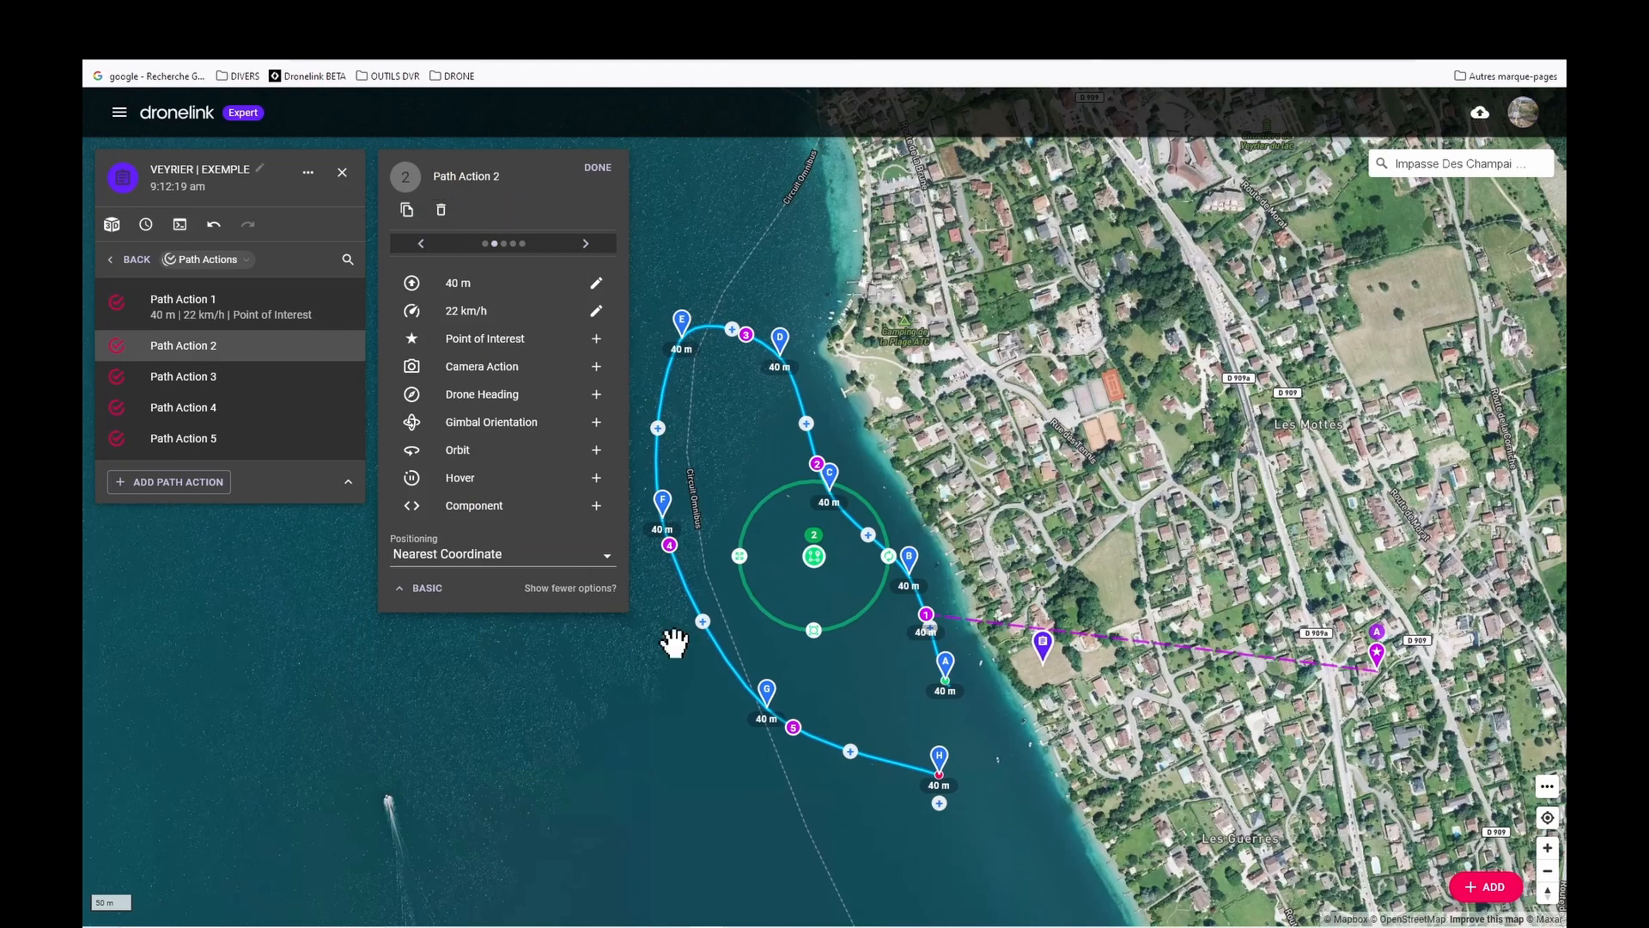
pyautogui.click(446, 287)
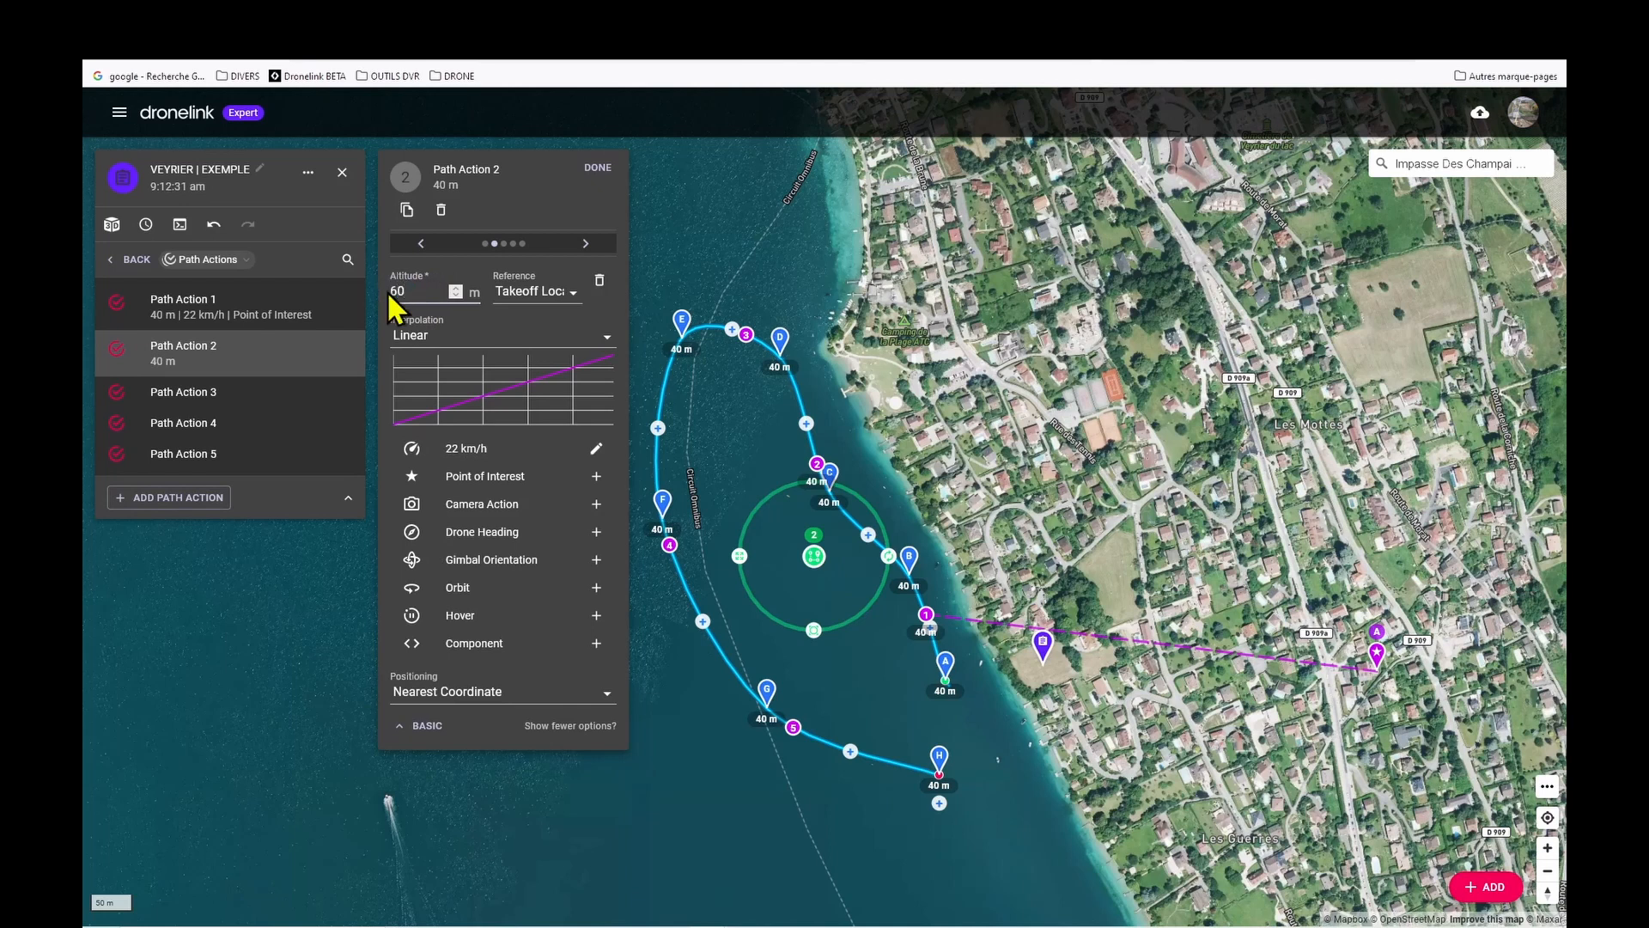
pyautogui.click(607, 339)
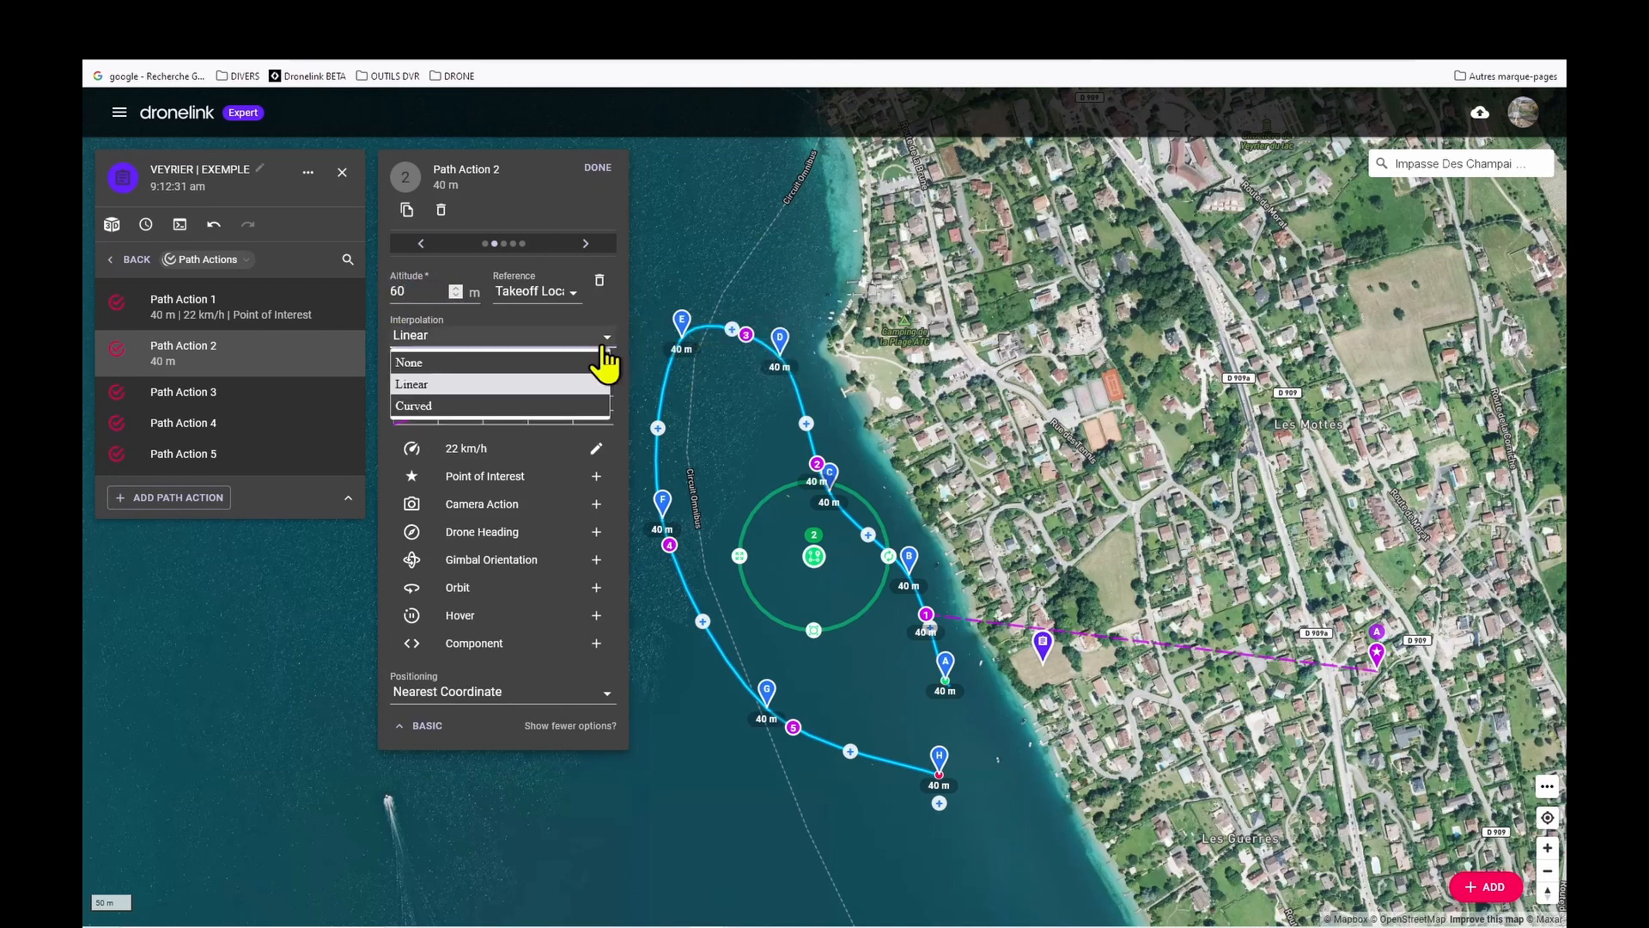
pyautogui.click(410, 406)
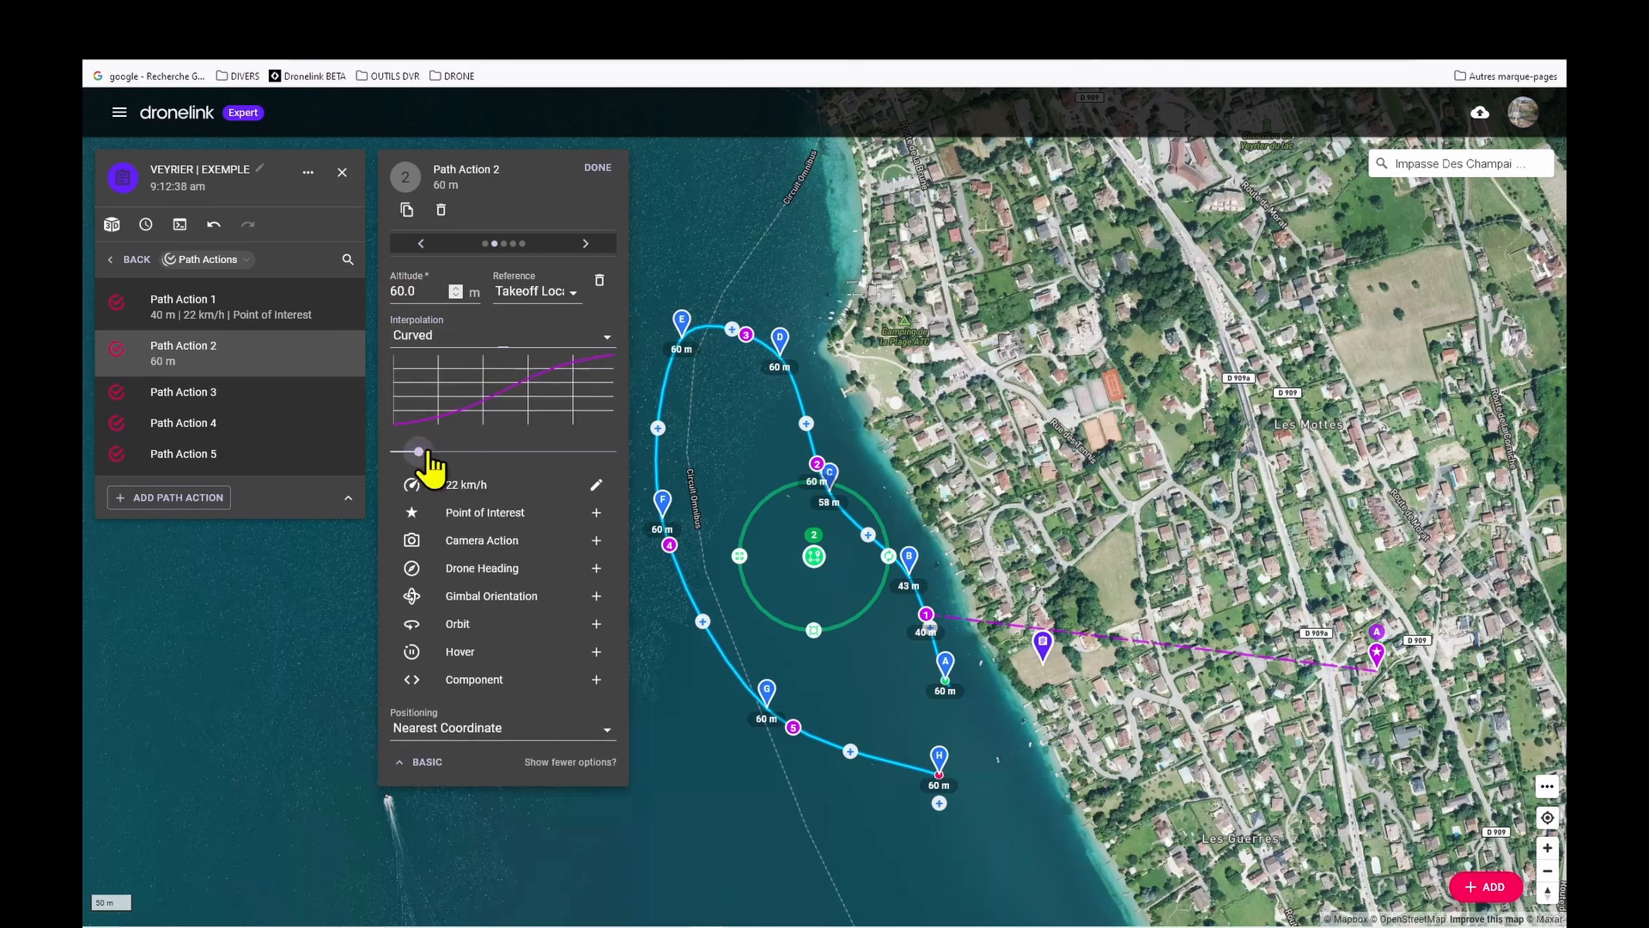
pyautogui.click(466, 486)
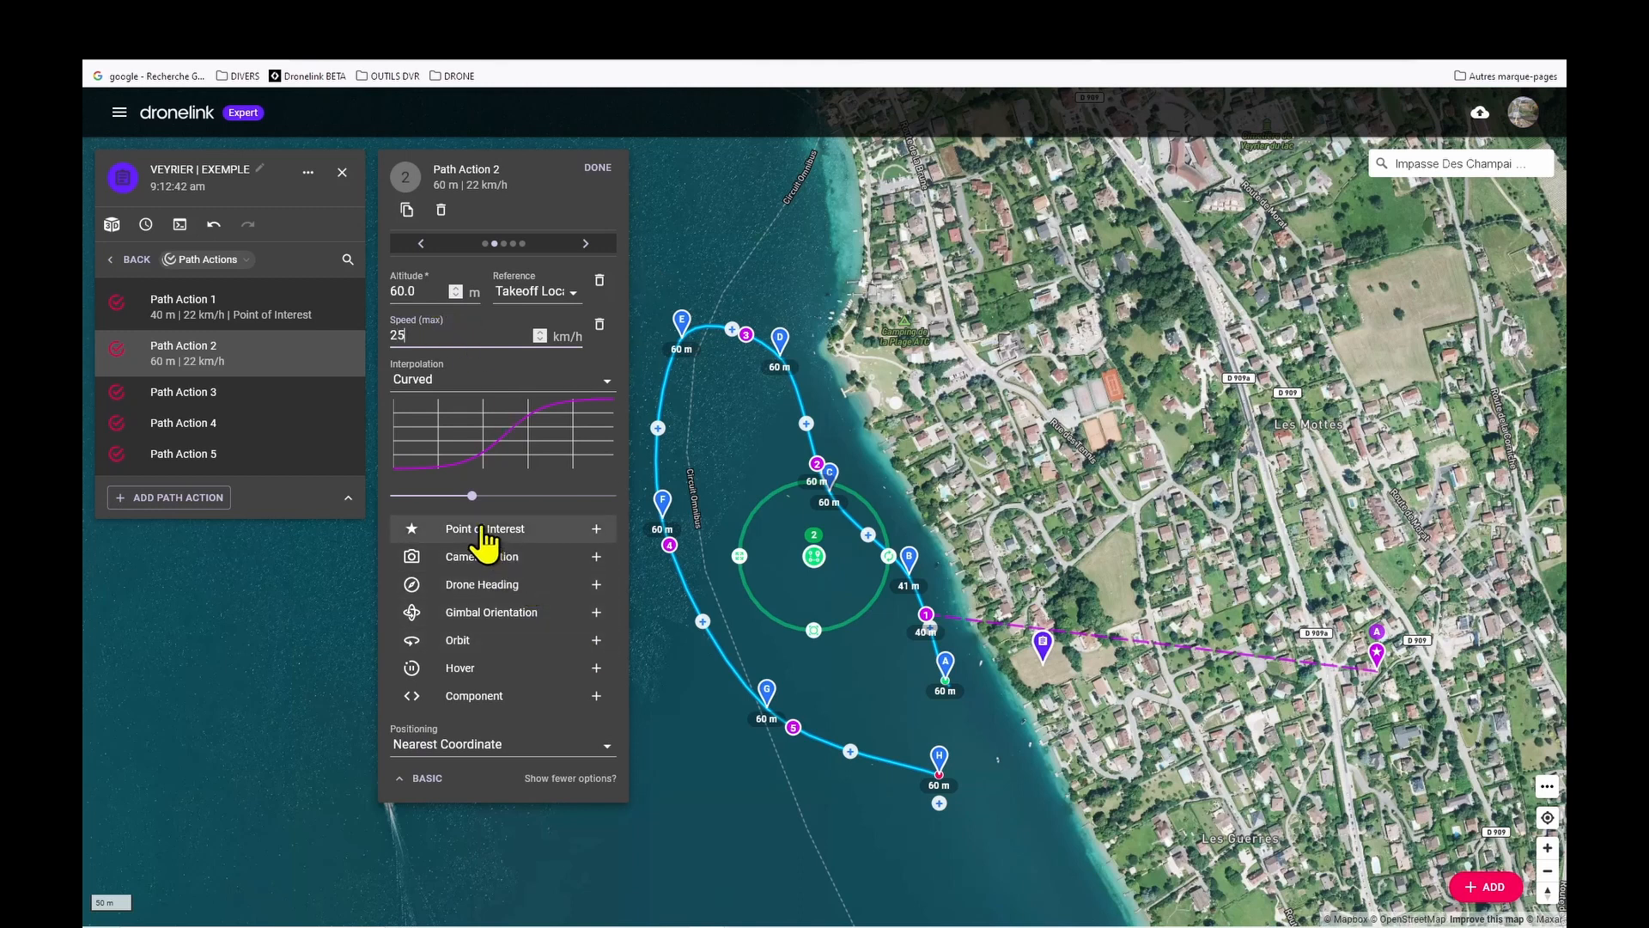
# - Add a new point of interest to Path Action 2, placed inland among the houses northeast of waypoint D
pyautogui.click(484, 529)
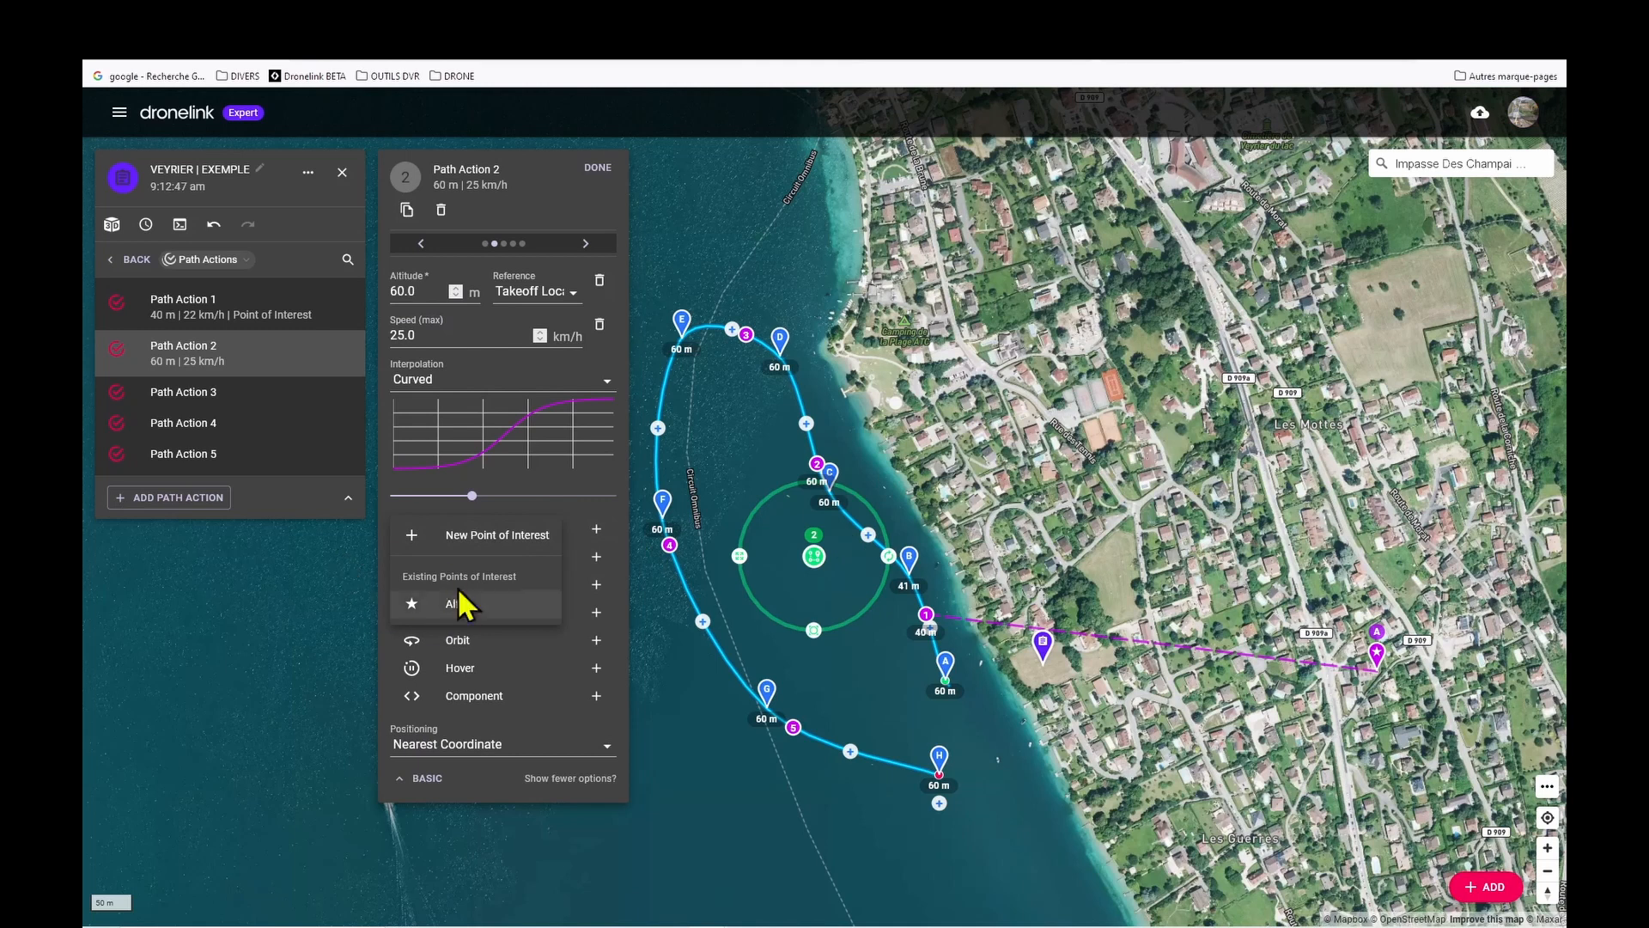
pyautogui.click(483, 532)
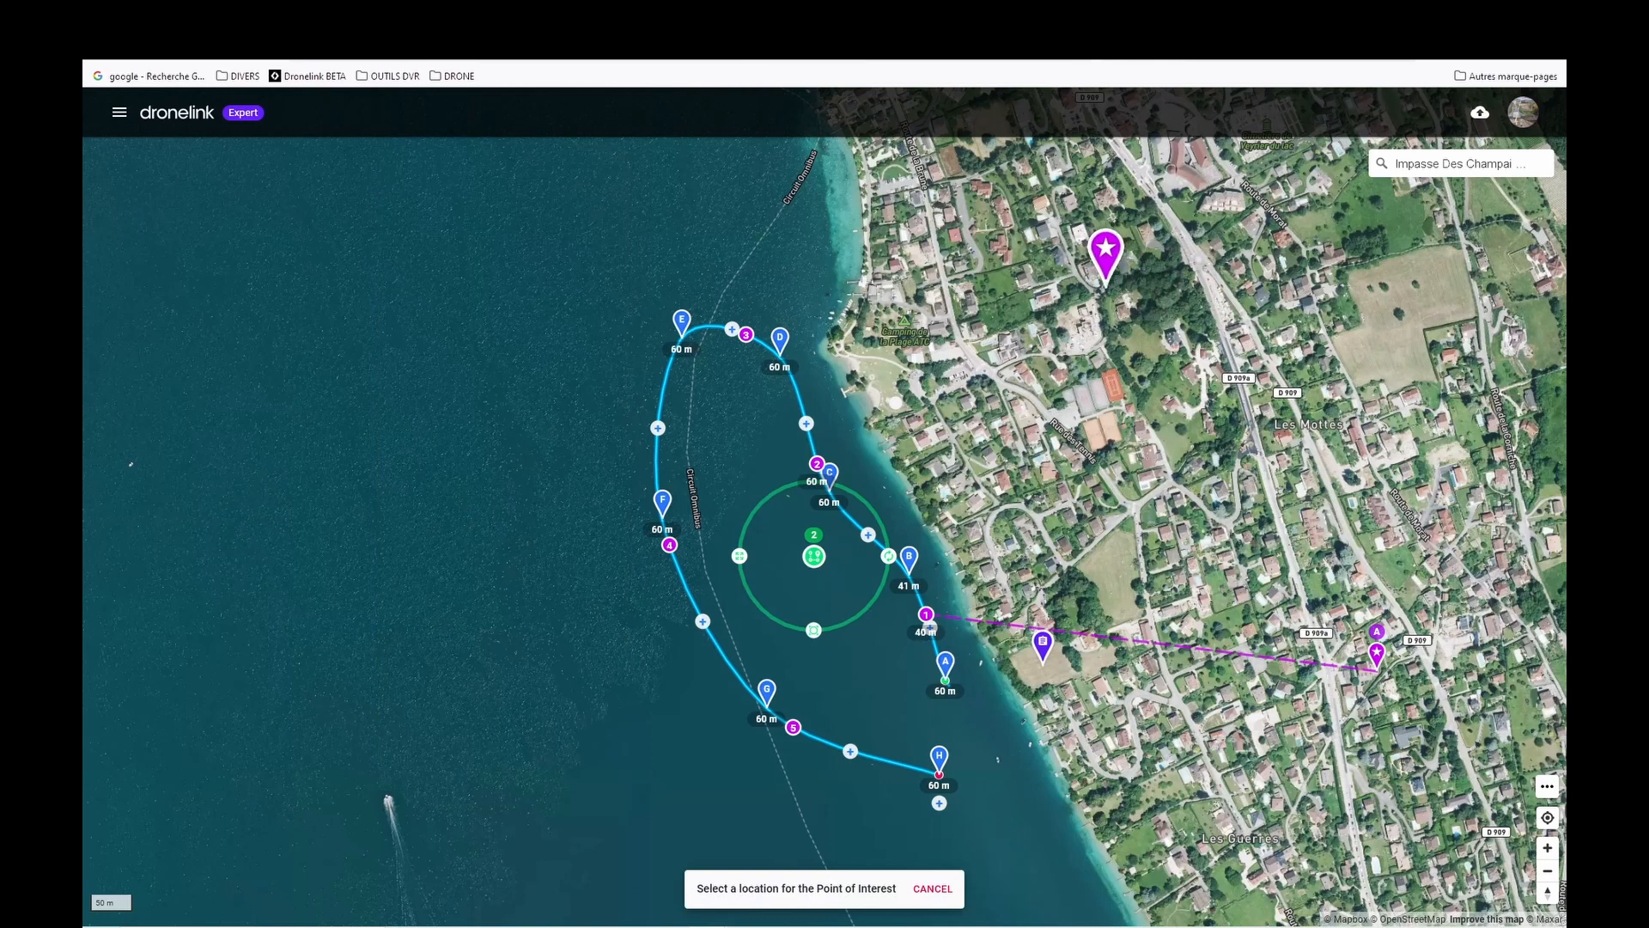
pyautogui.click(1105, 273)
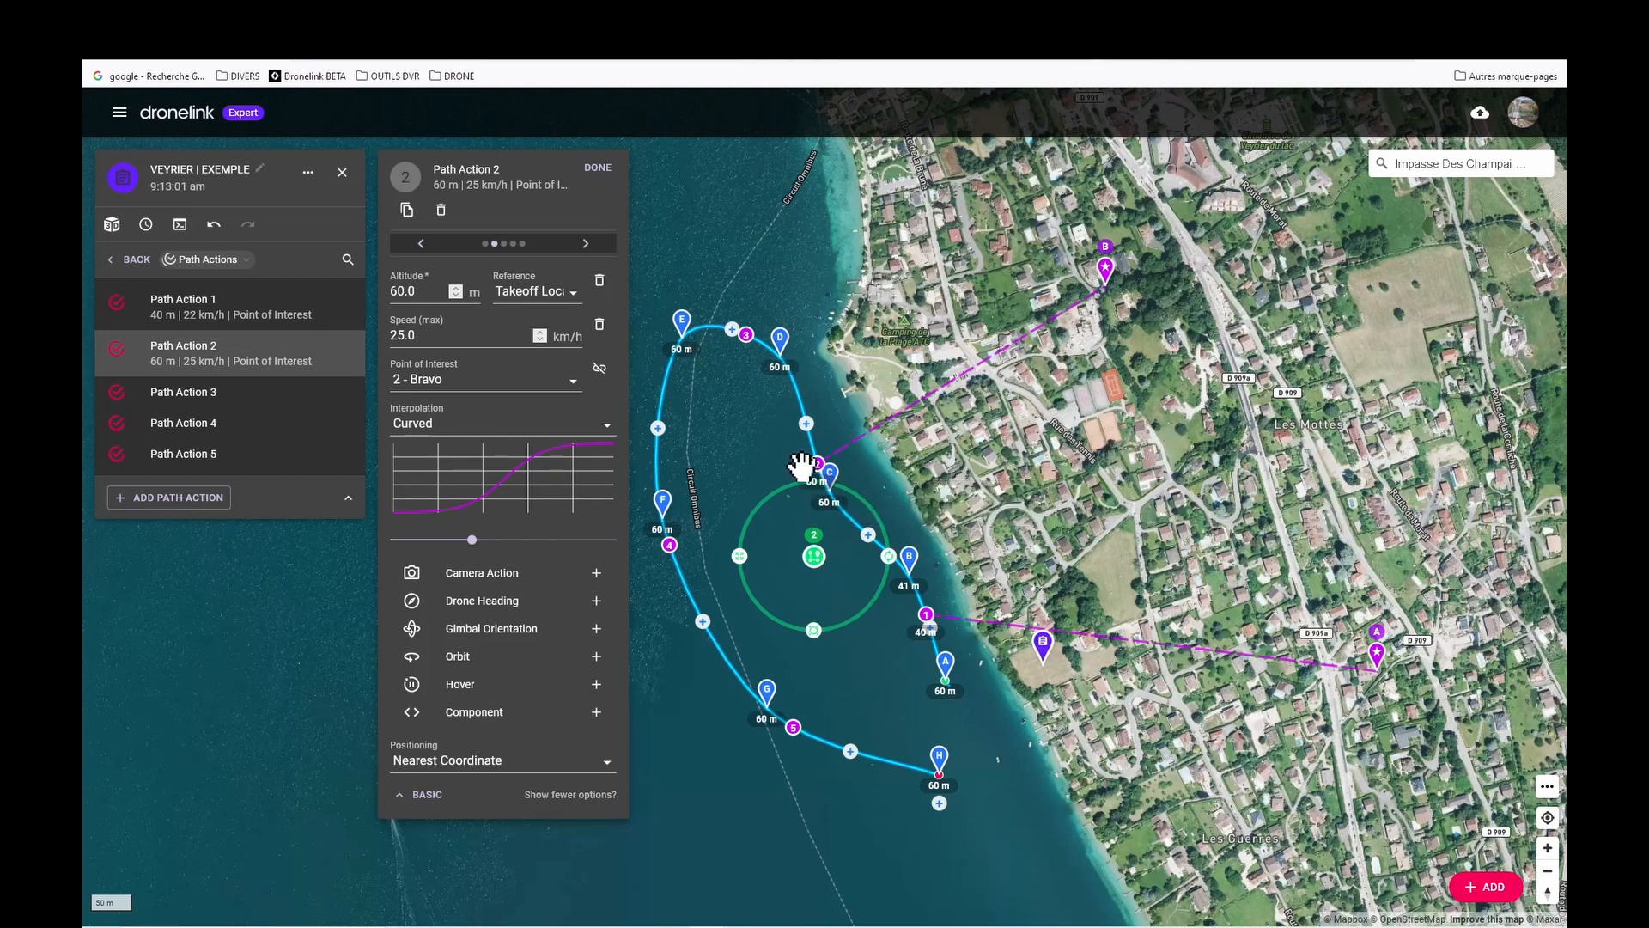
# - Add a new point of interest to Path Action 3, placed in the village well north of point of interest Bravo
pyautogui.moveTo(949, 502); pyautogui.dragTo(996, 503)
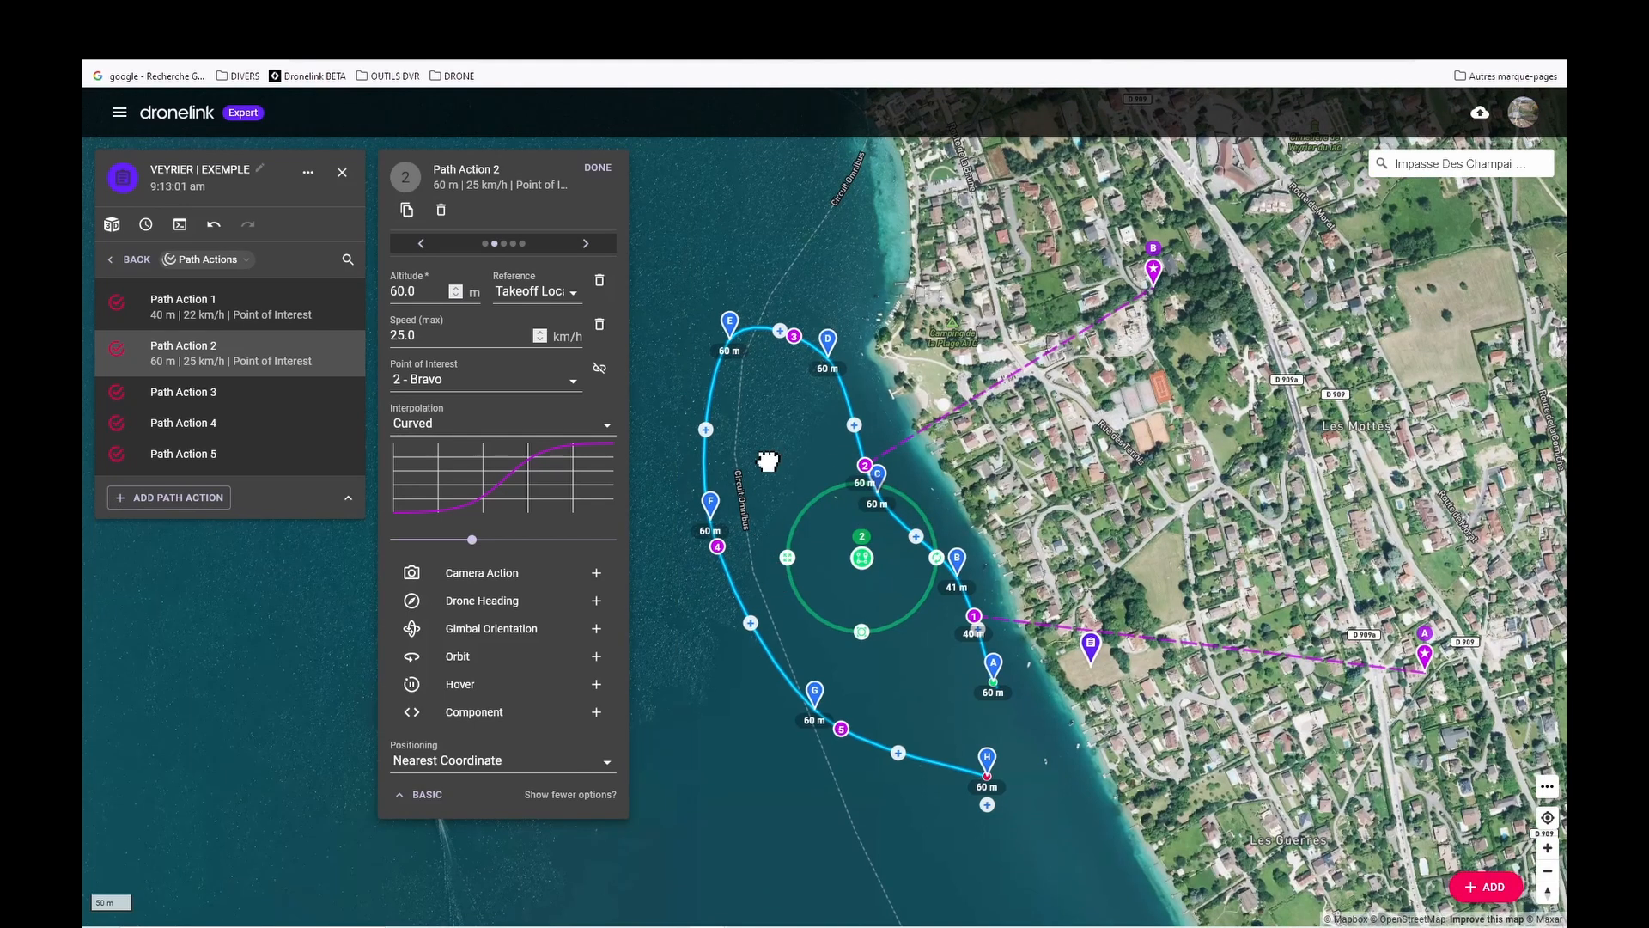
pyautogui.moveTo(767, 461); pyautogui.dragTo(890, 512)
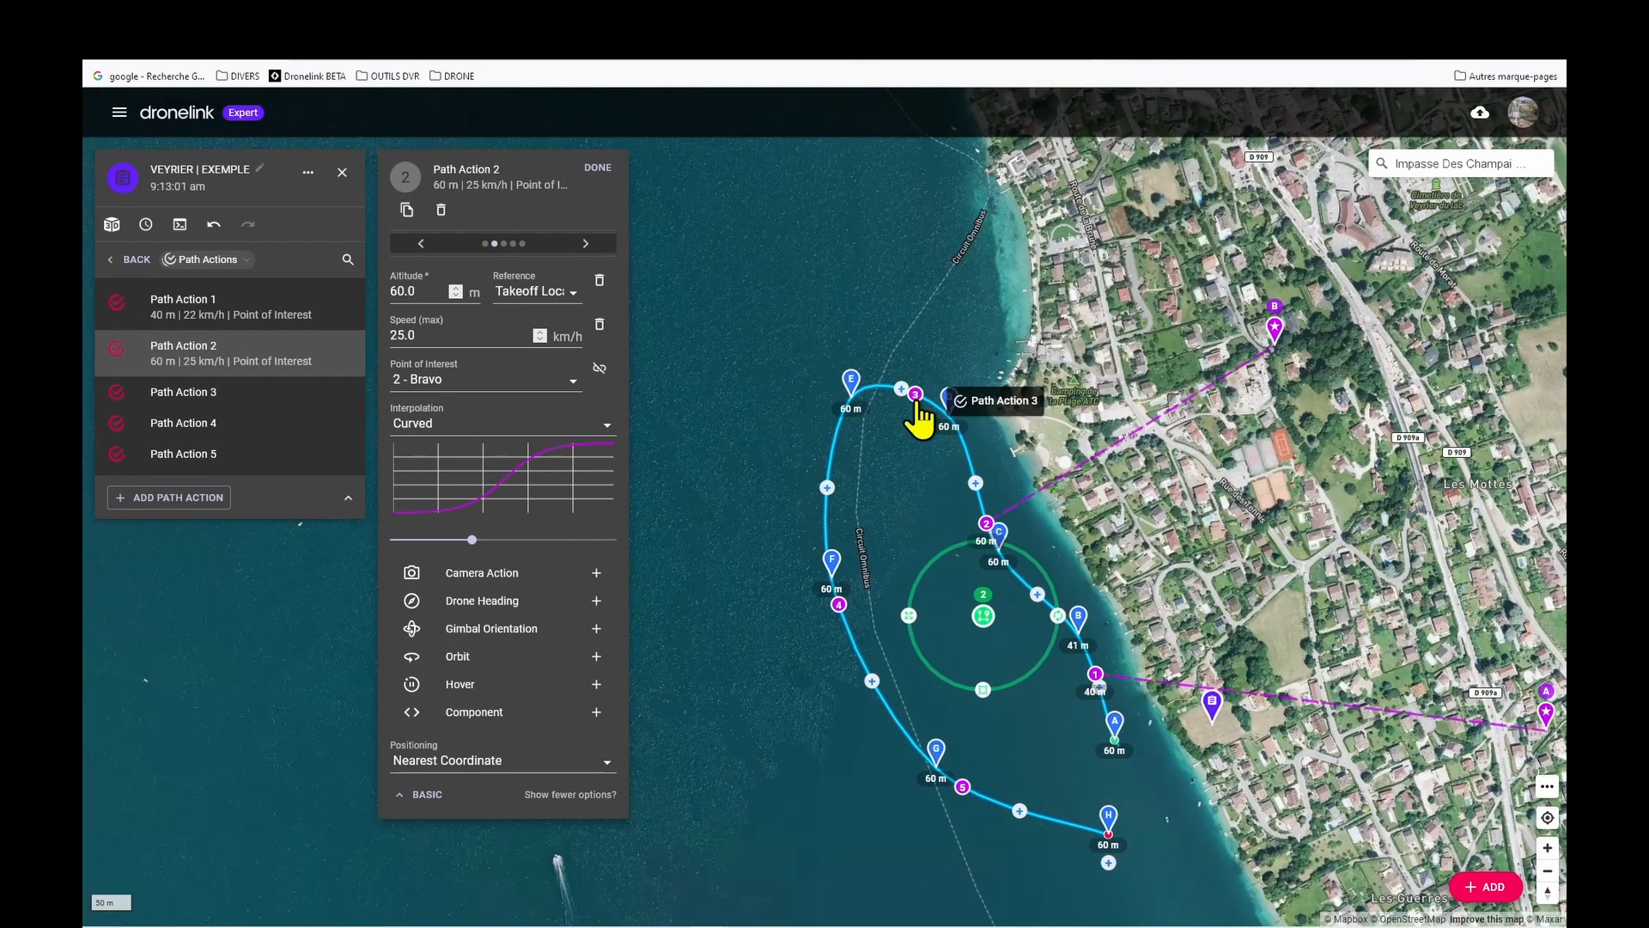
pyautogui.click(917, 401)
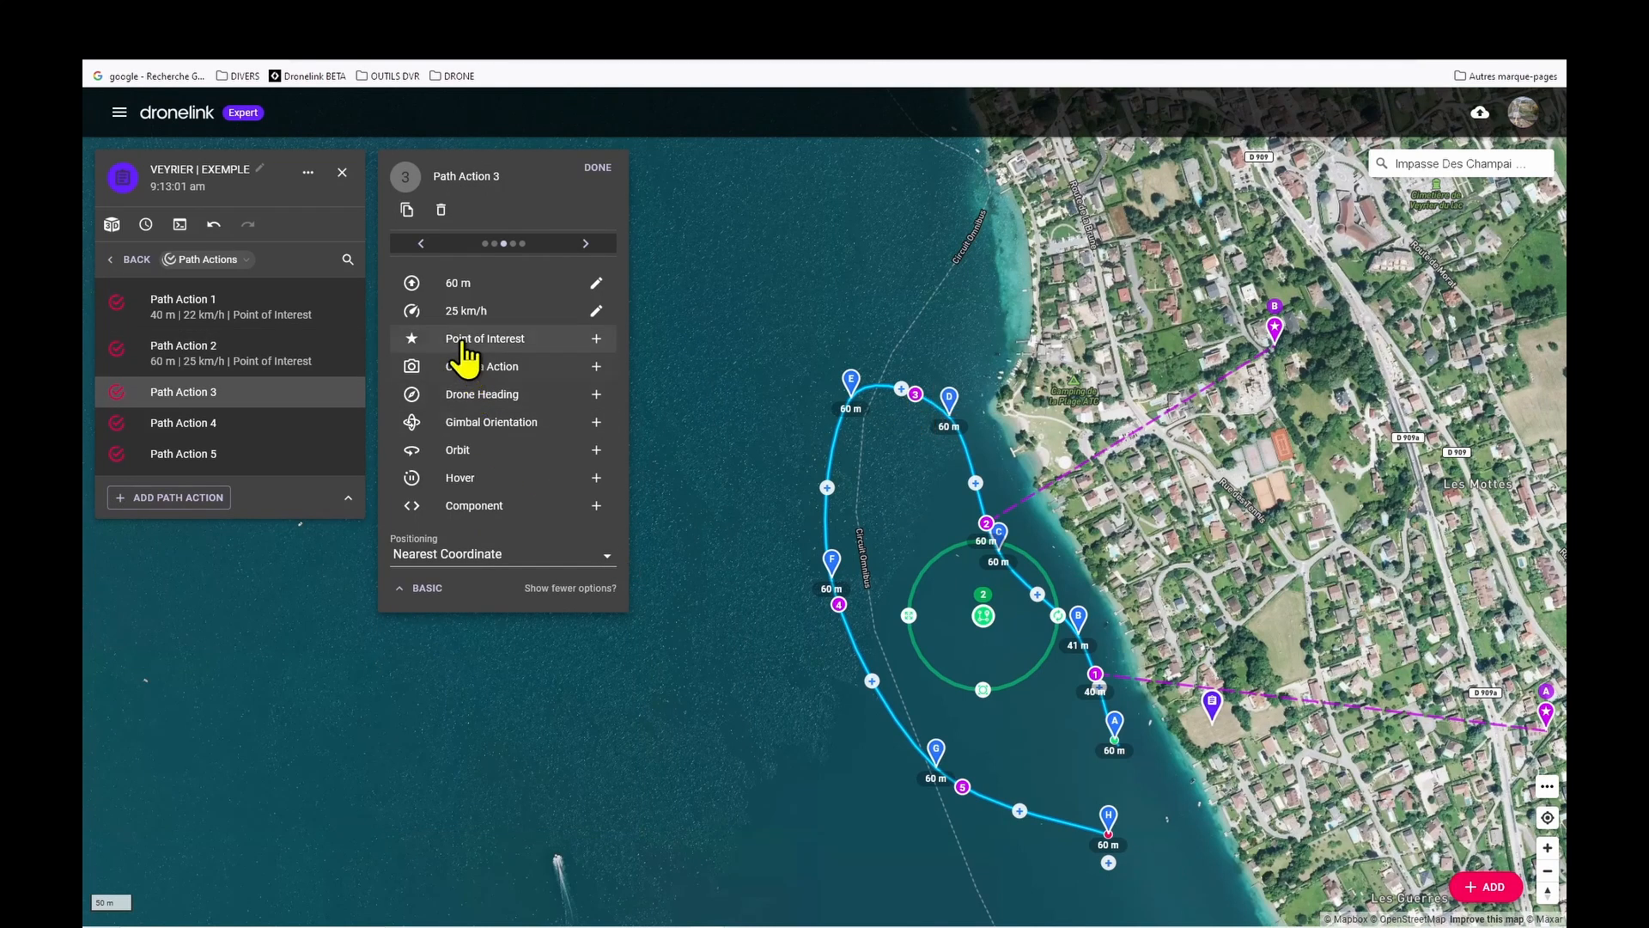
pyautogui.click(500, 341)
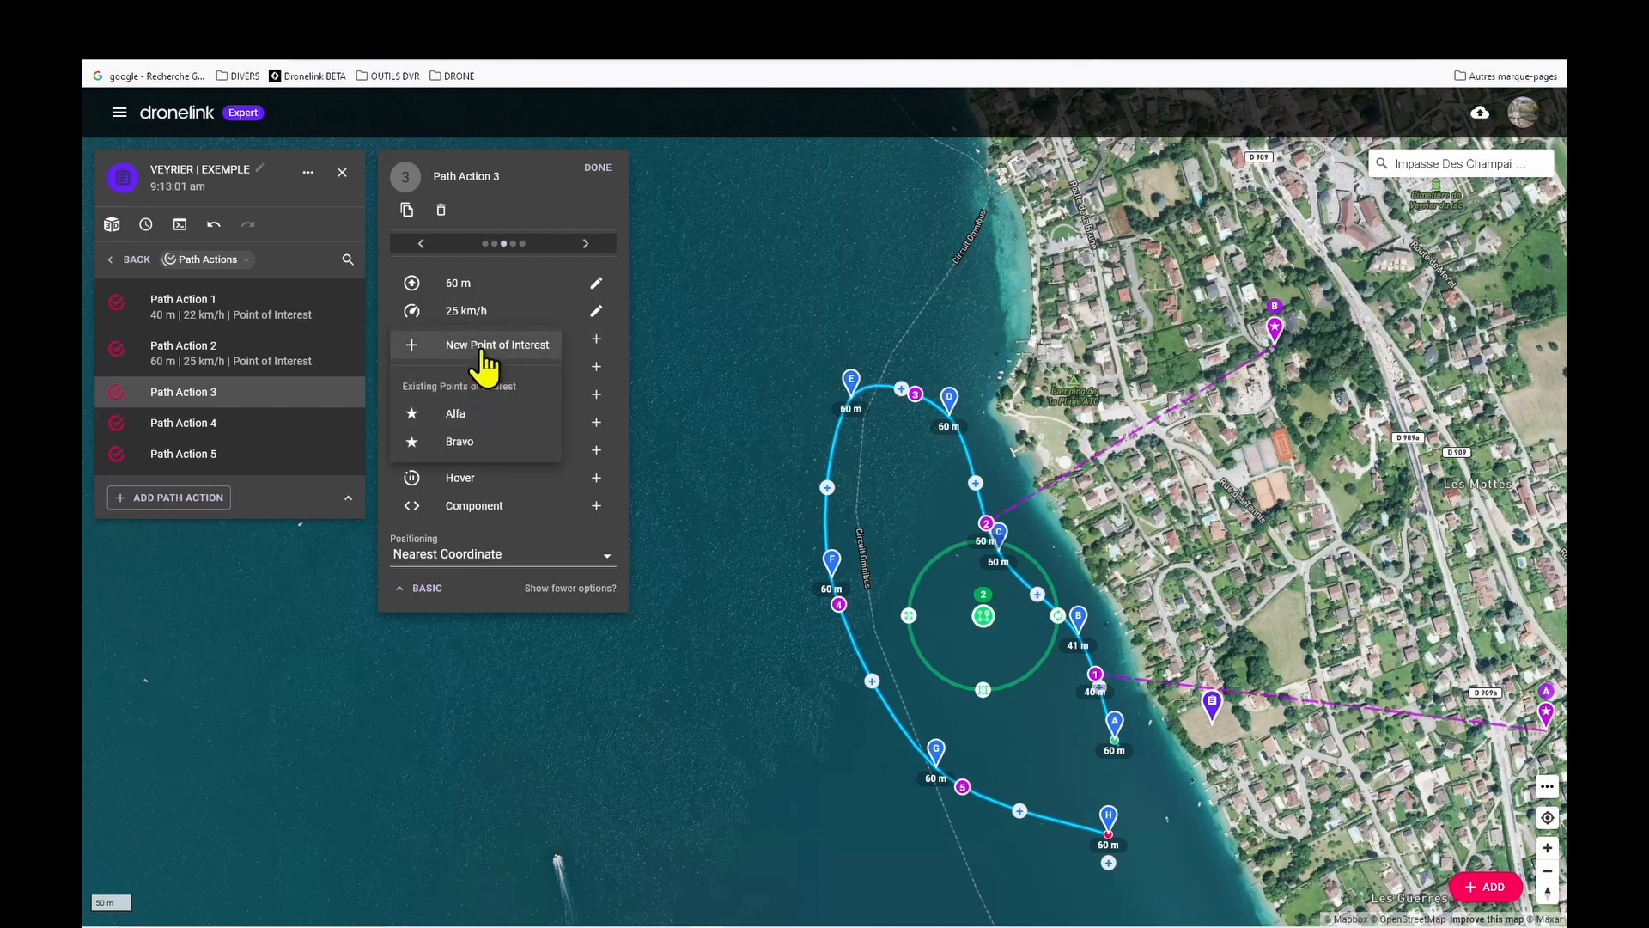
pyautogui.click(484, 347)
pyautogui.moveTo(717, 390); pyautogui.dragTo(610, 646)
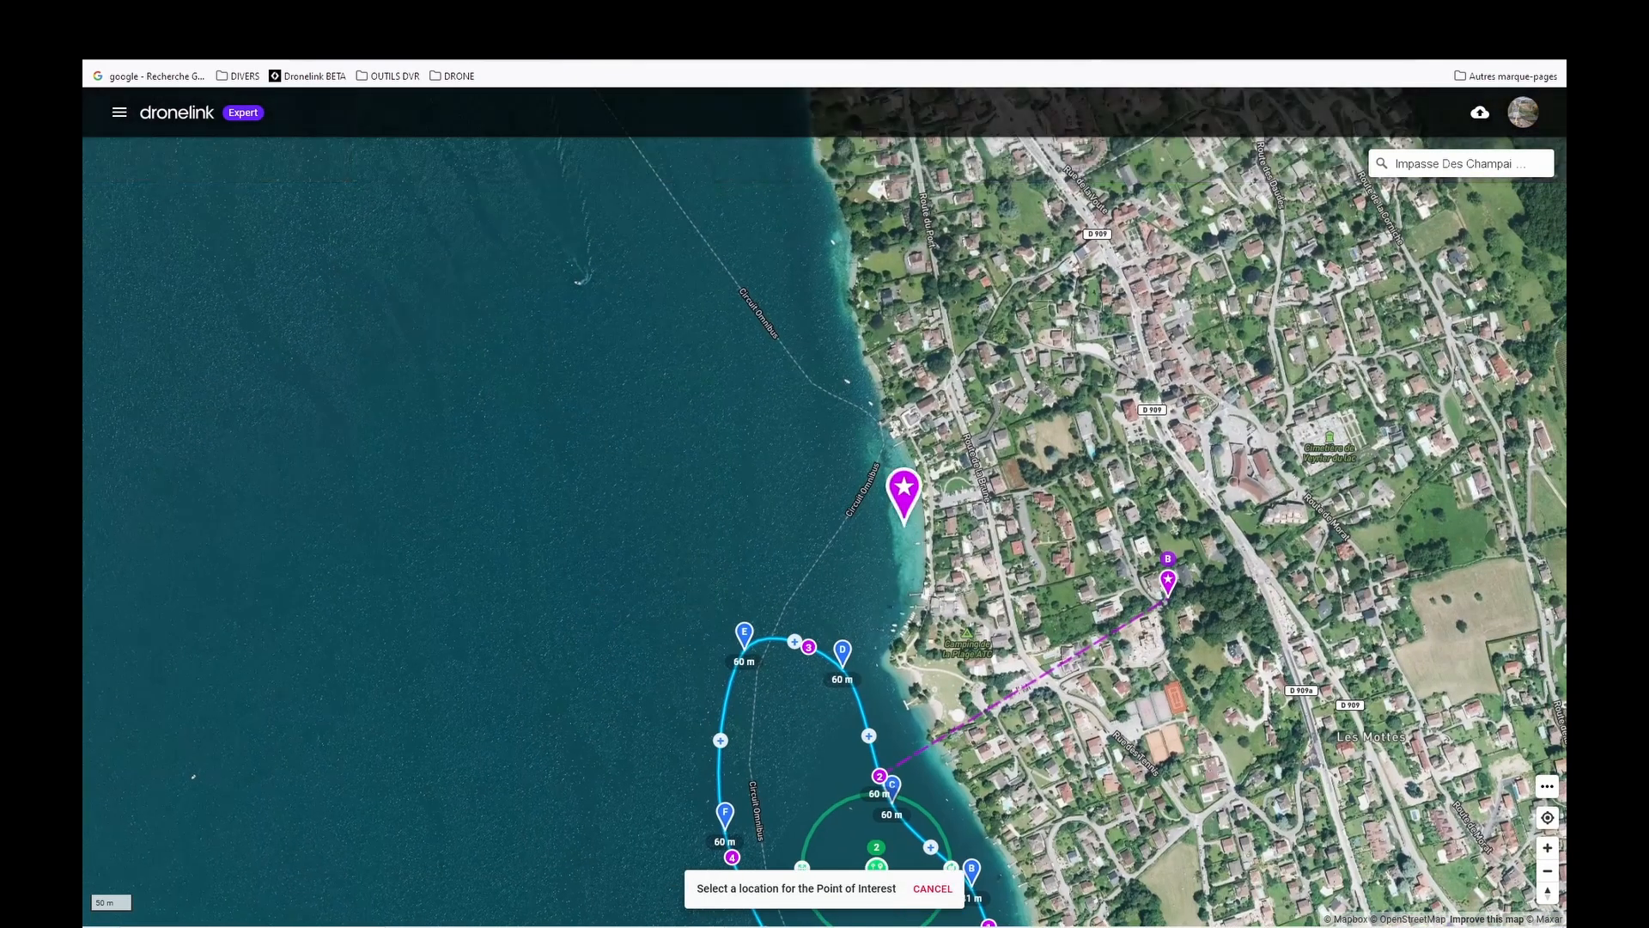
pyautogui.click(1042, 308)
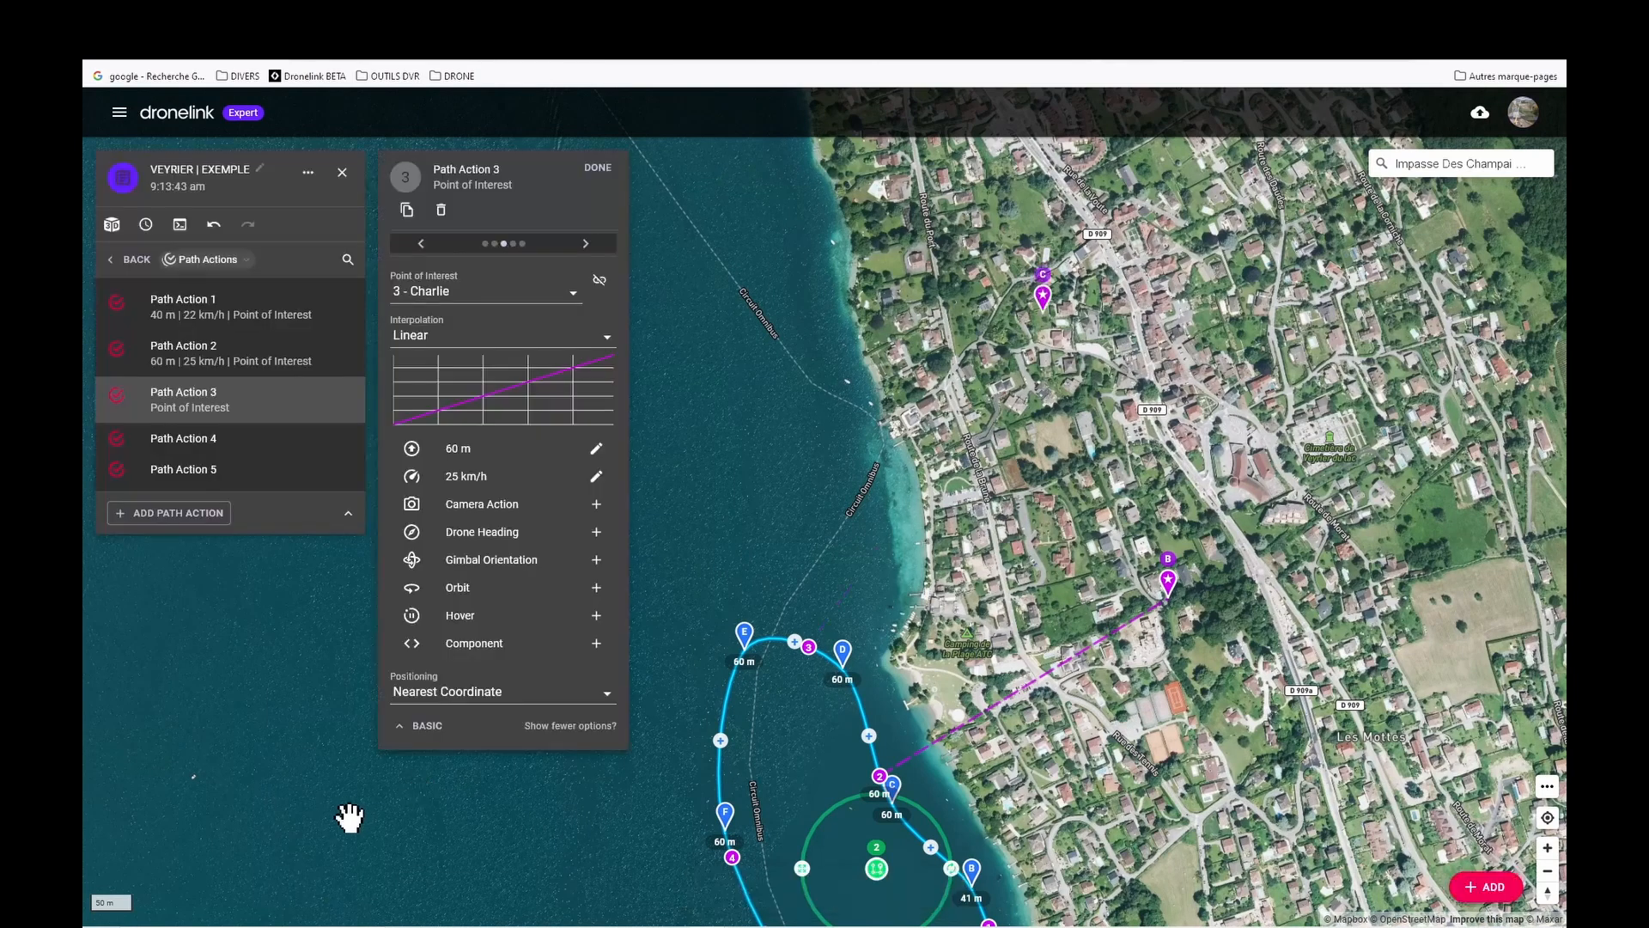
# - Add a new point of interest to Path Action 4, placed on the forested mountainside far east of the village
pyautogui.moveTo(702, 431); pyautogui.dragTo(771, 287)
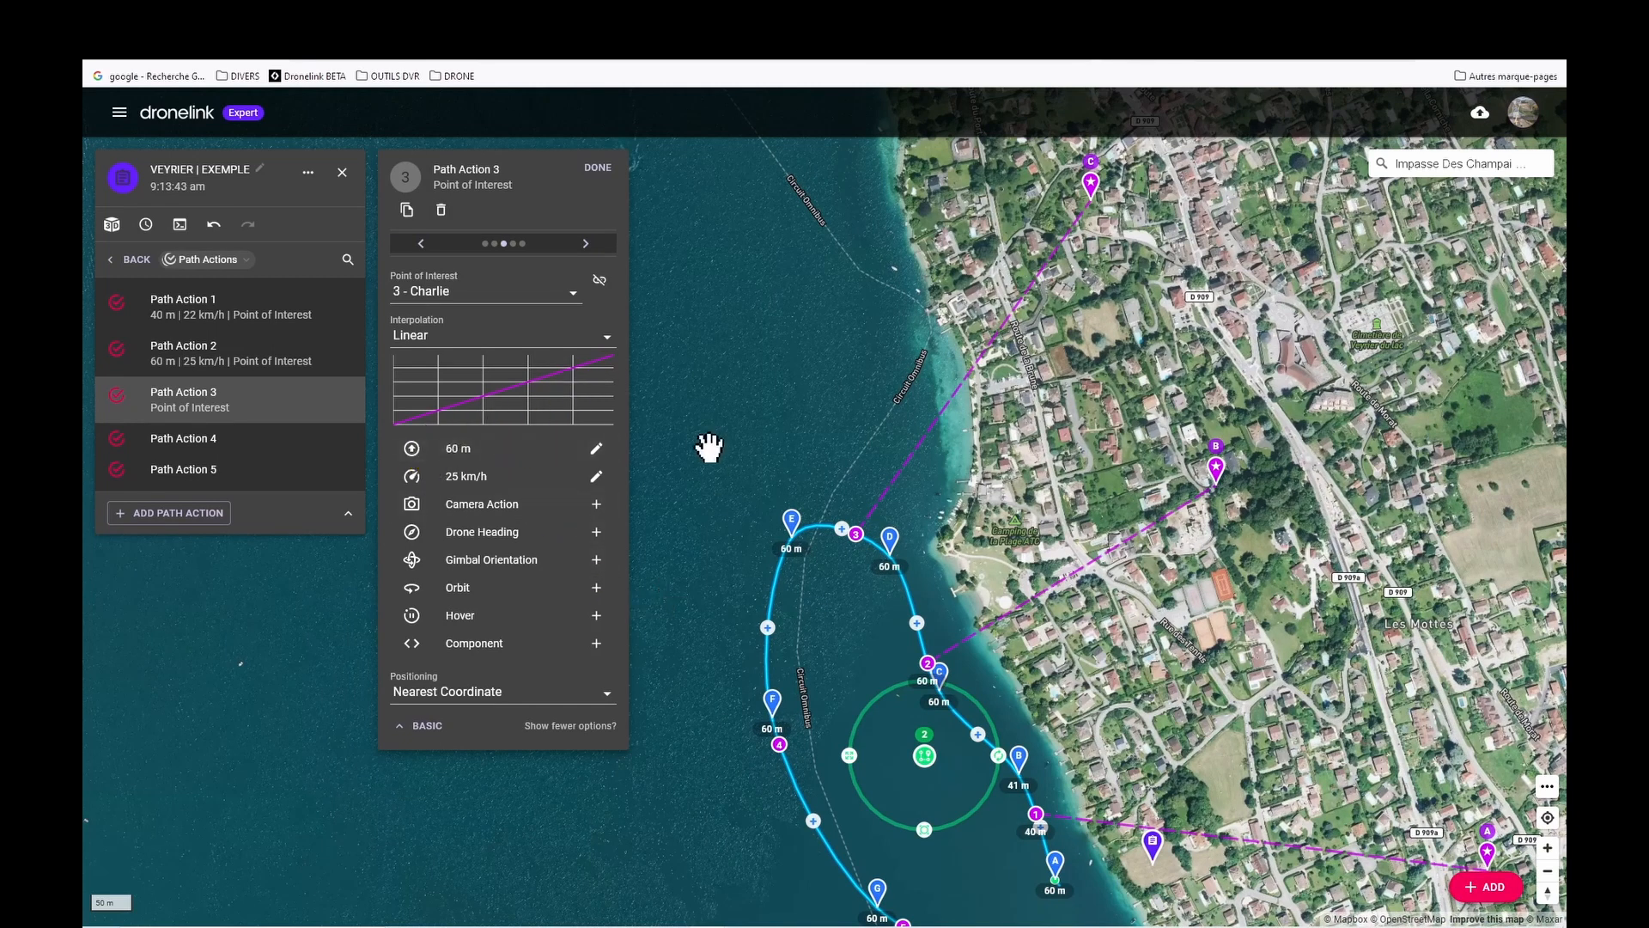
pyautogui.moveTo(706, 448); pyautogui.dragTo(692, 258)
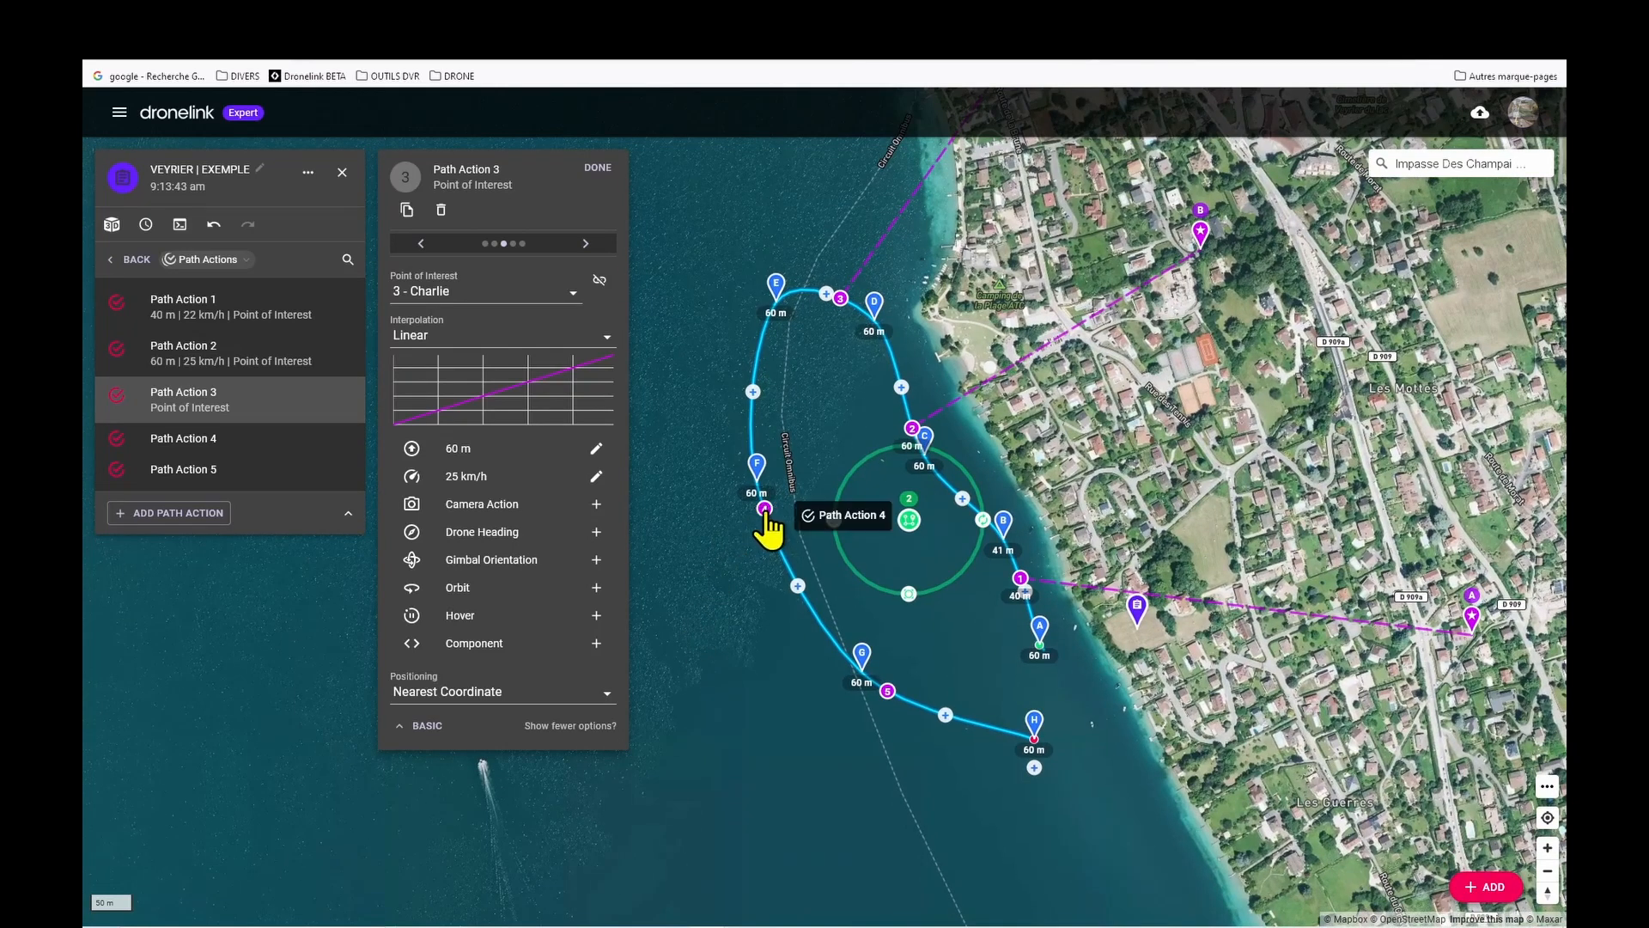
pyautogui.click(764, 511)
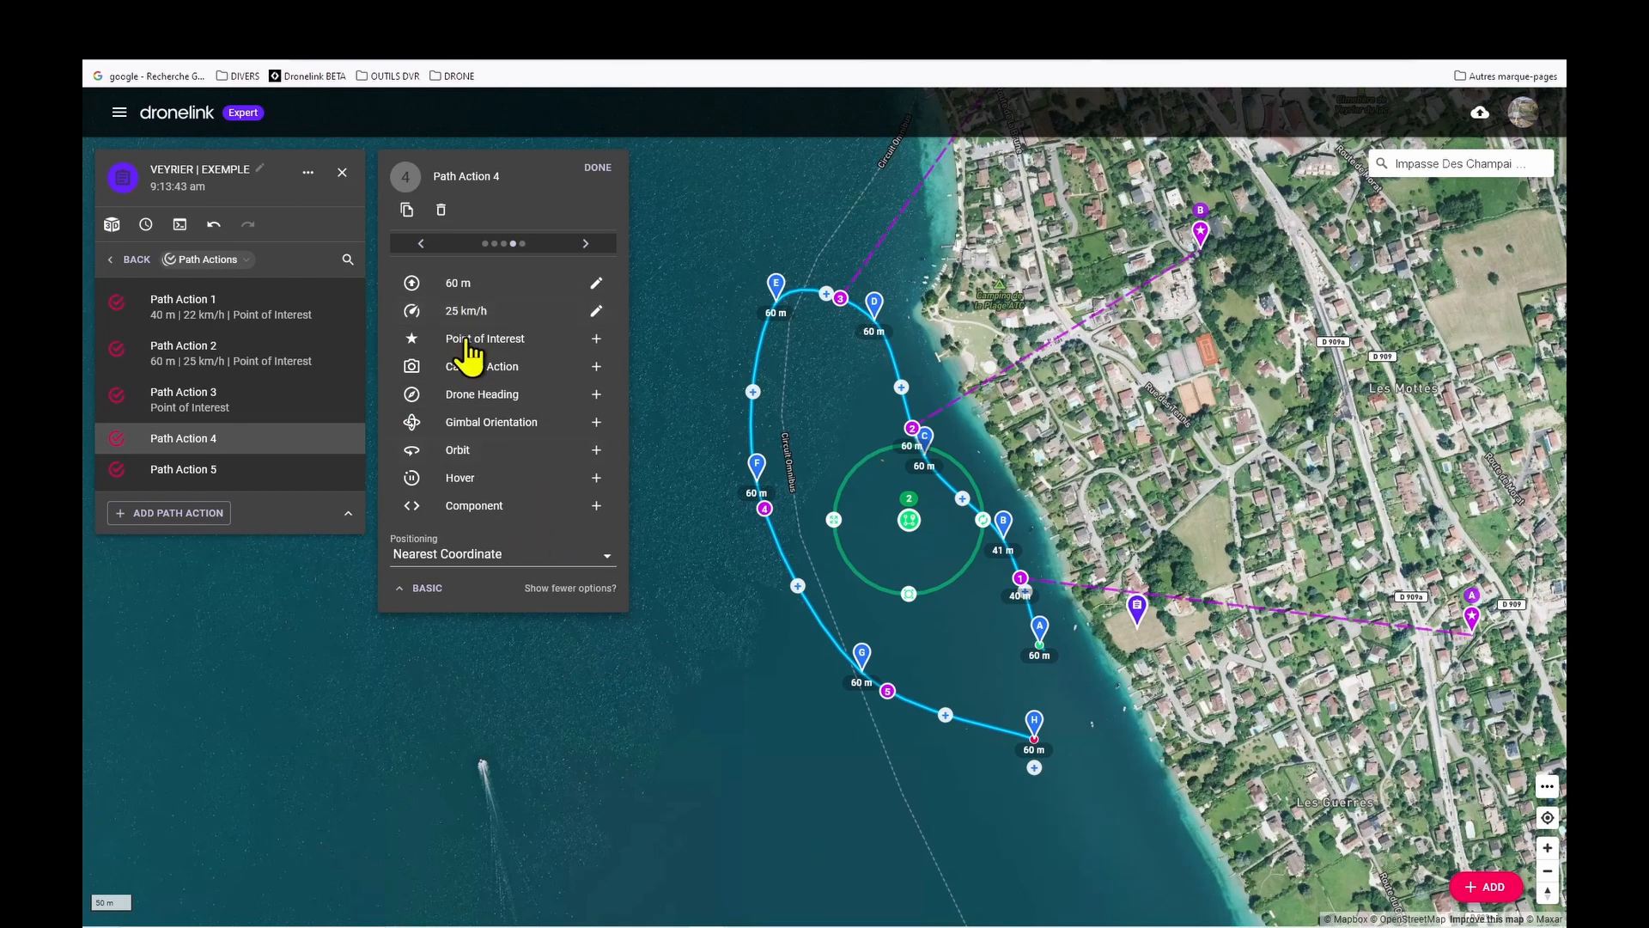
pyautogui.click(451, 338)
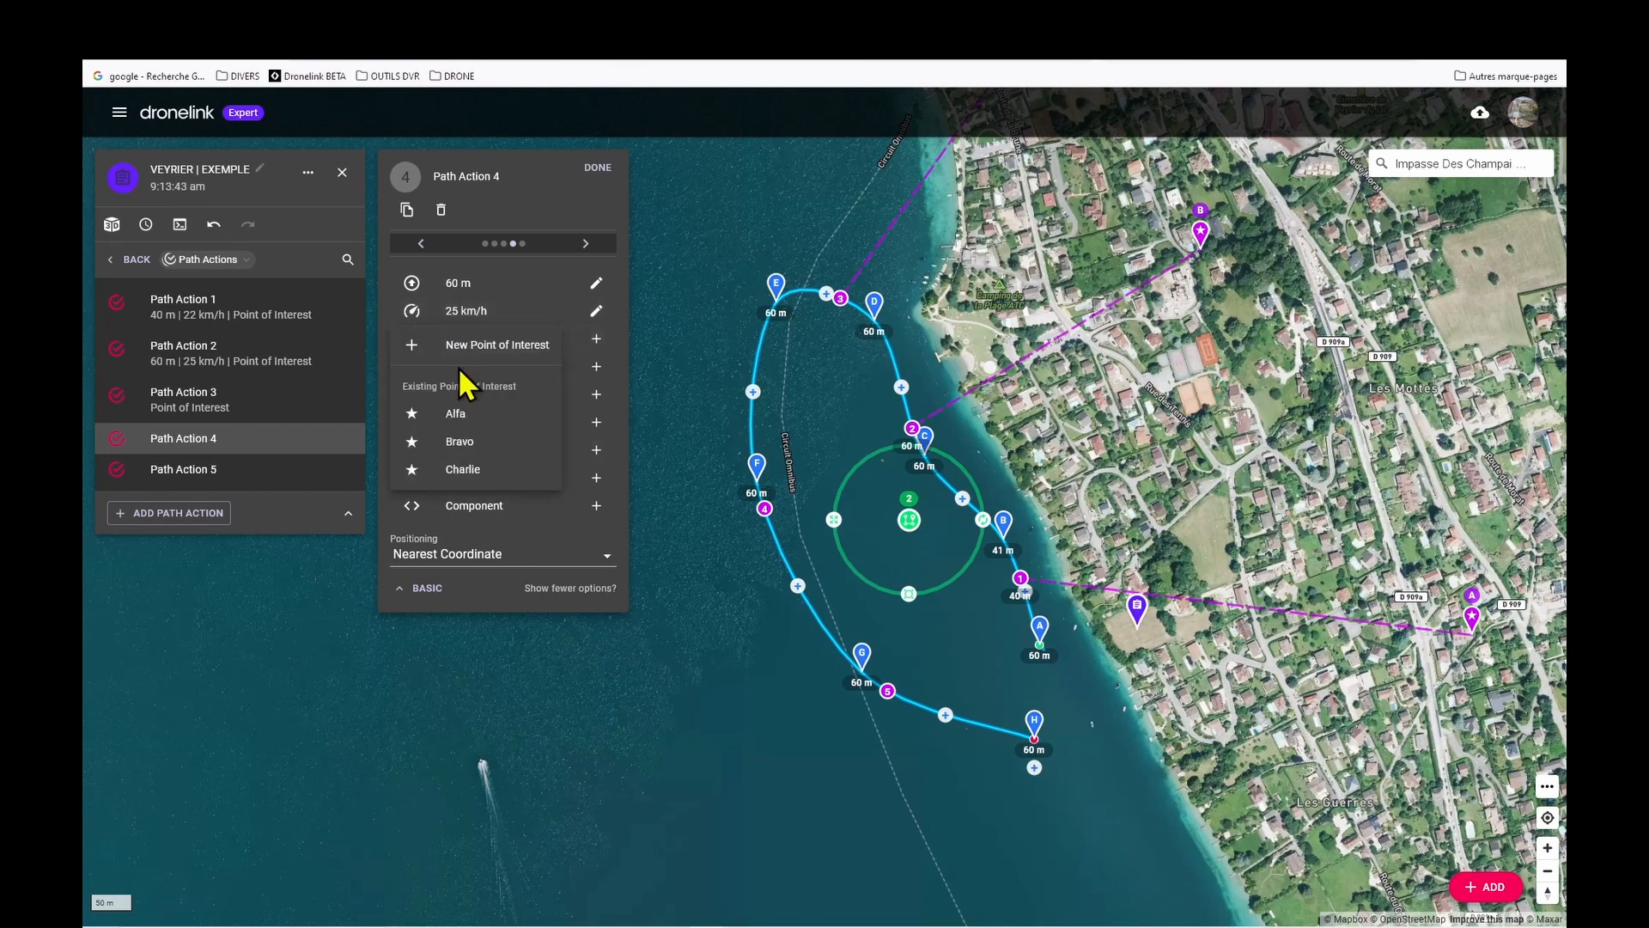
pyautogui.click(481, 345)
pyautogui.scroll(-4, 722, 765)
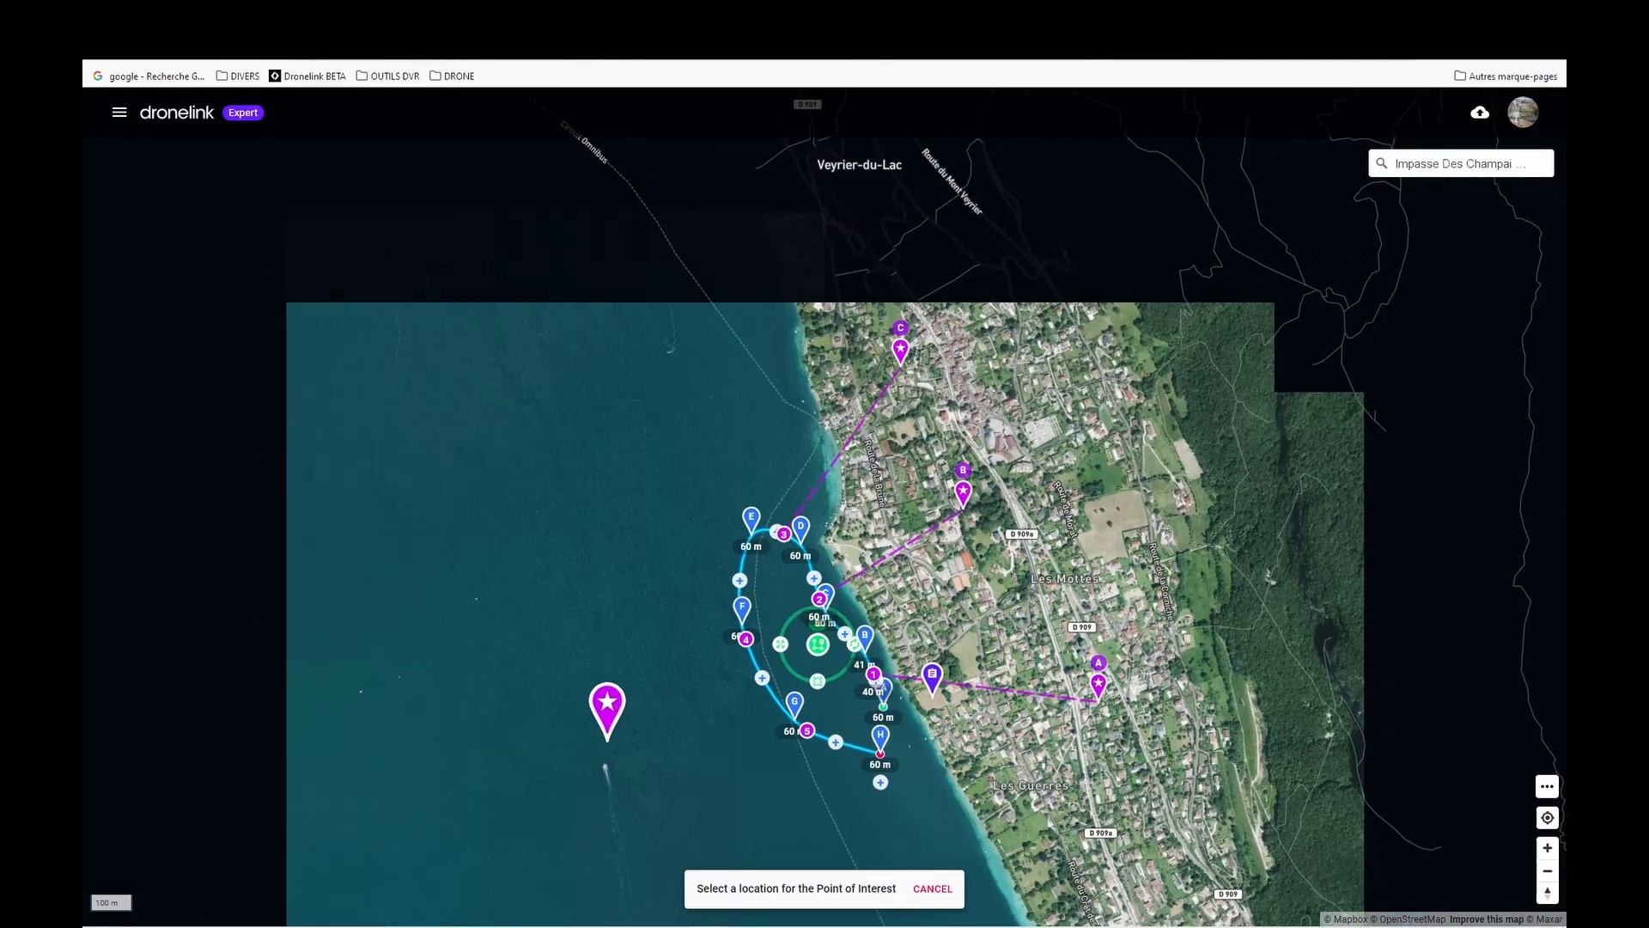
pyautogui.moveTo(559, 737); pyautogui.dragTo(482, 653)
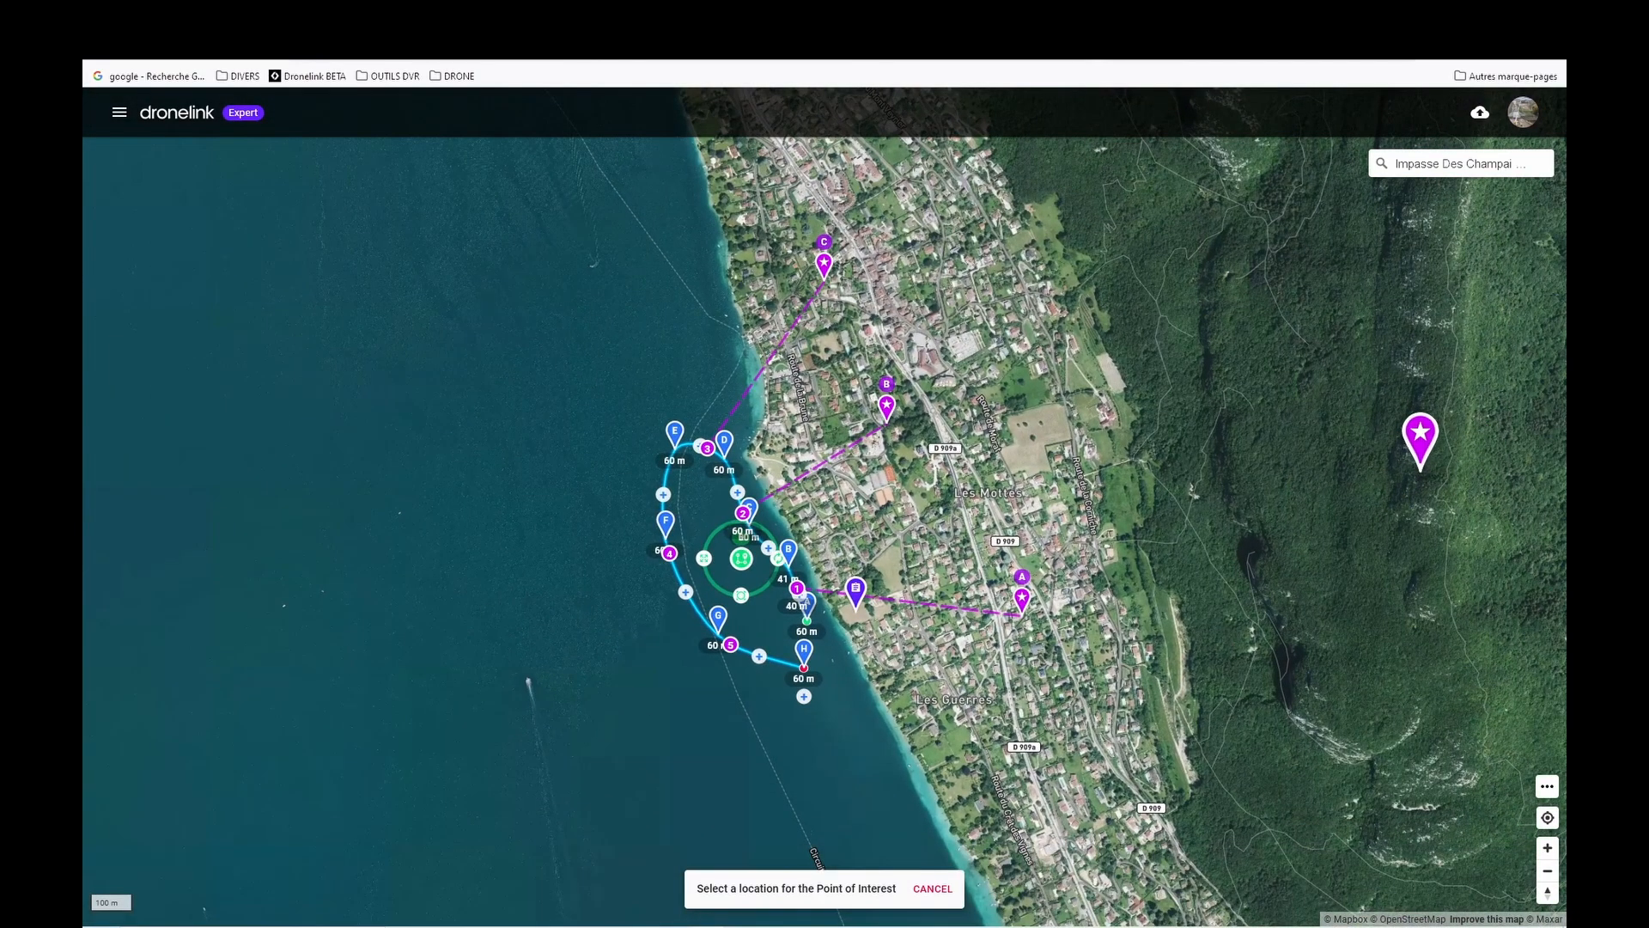
pyautogui.click(1389, 466)
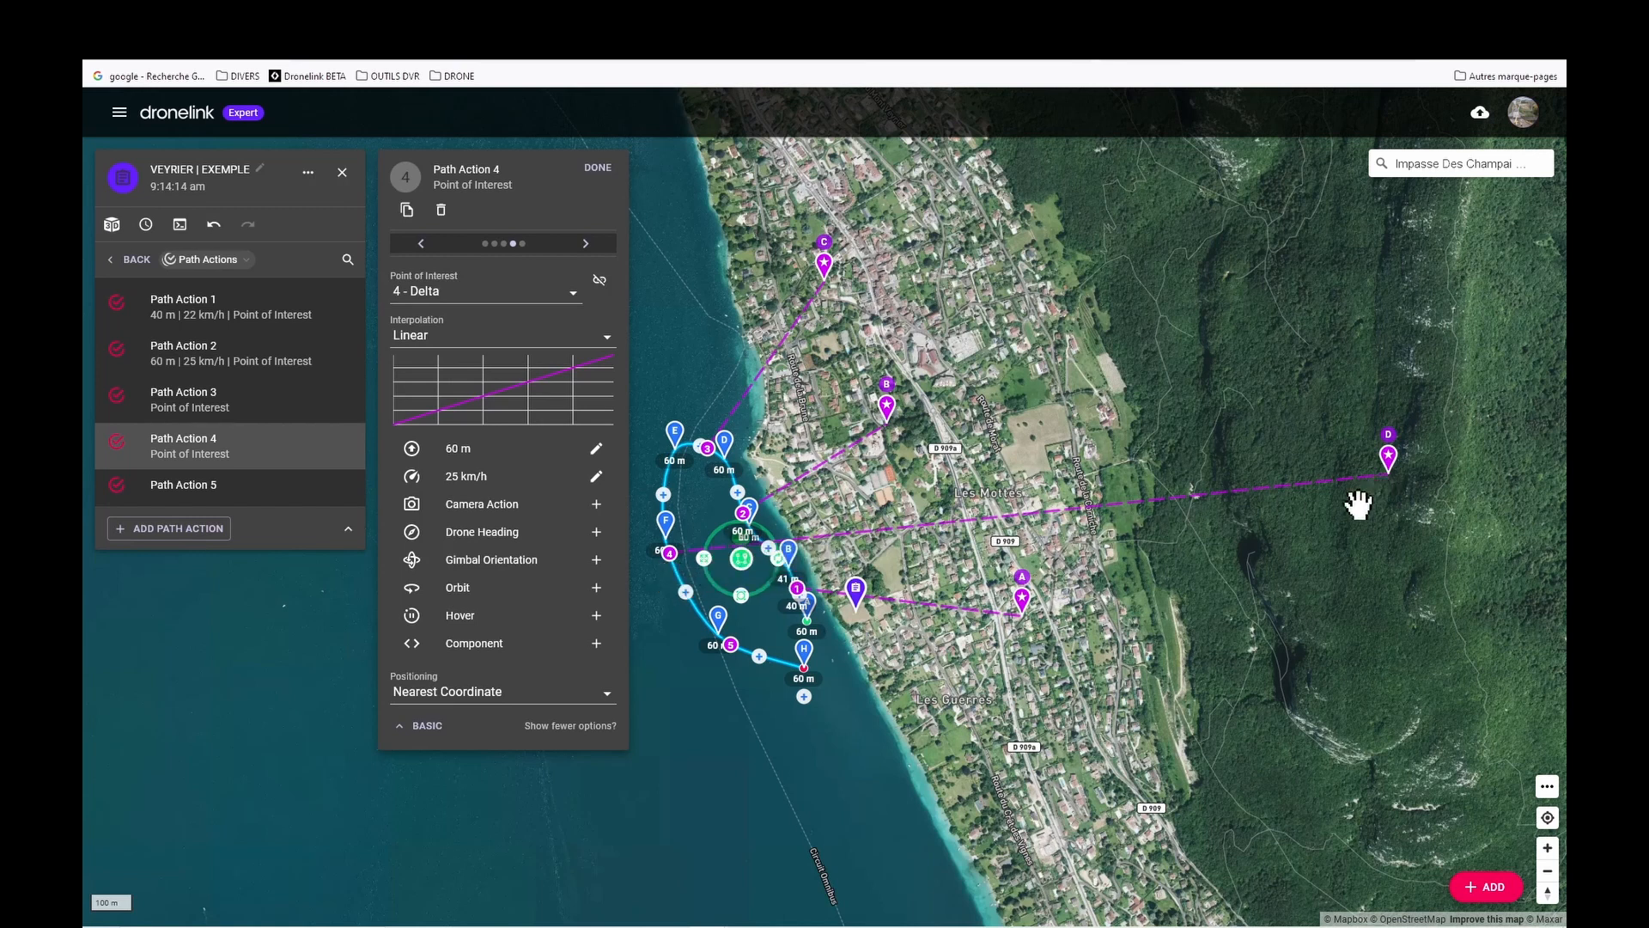
# - Enter an altitude offset for point of interest Delta on the mountainside and close its settings
pyautogui.click(1389, 456)
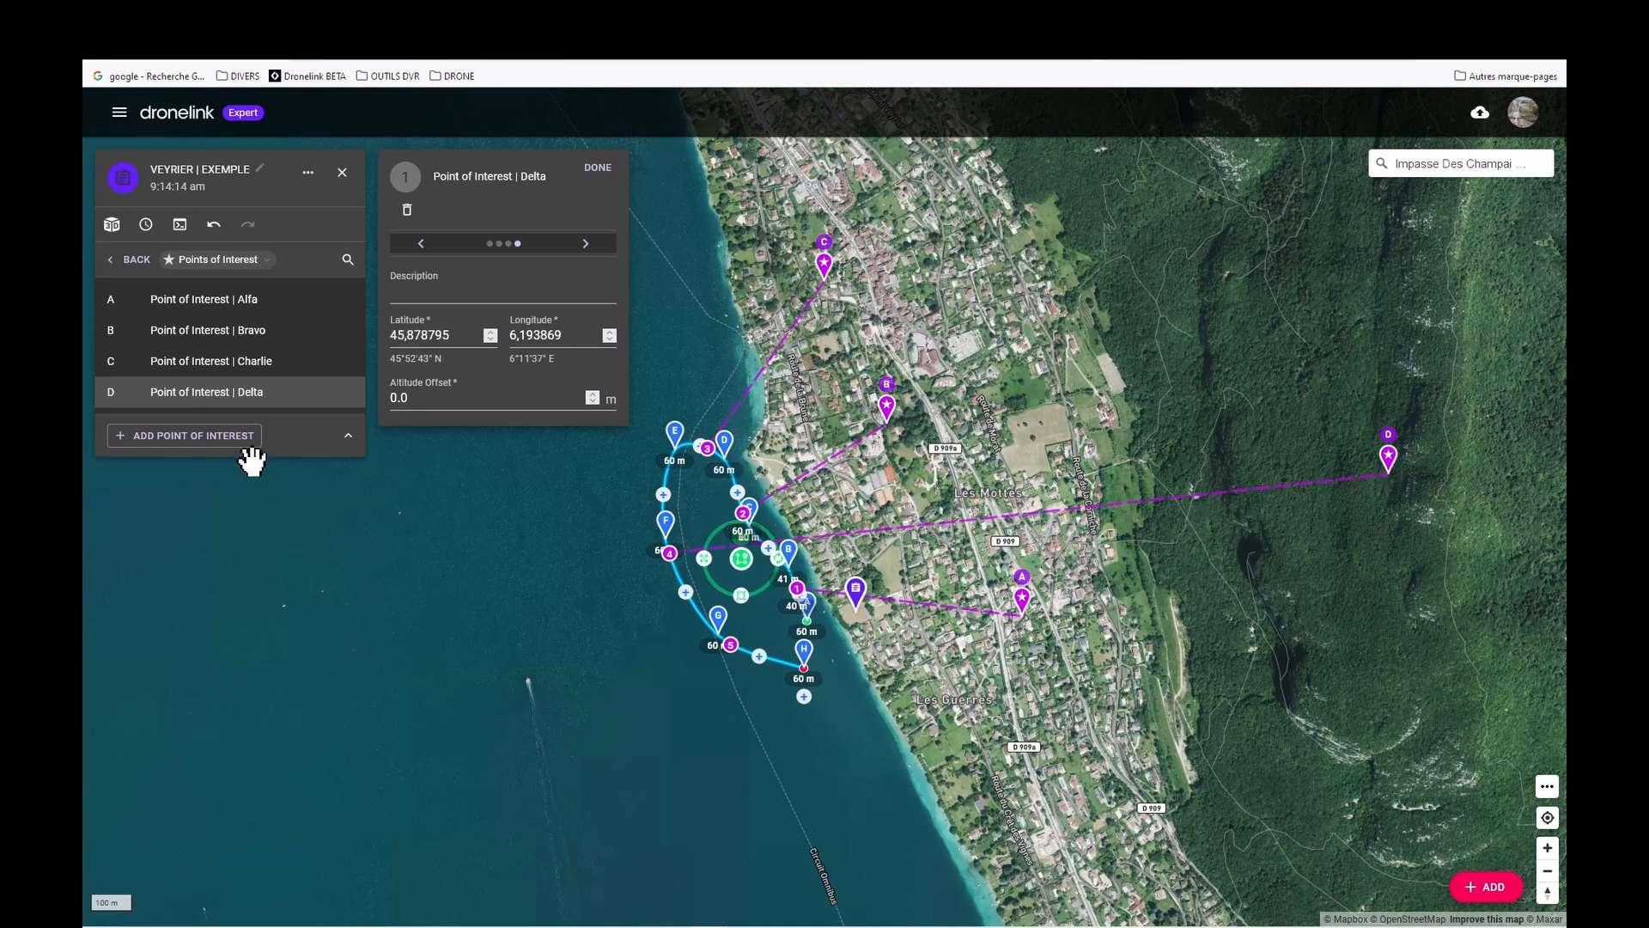
pyautogui.moveTo(414, 407); pyautogui.dragTo(385, 399)
pyautogui.press('Return')
pyautogui.click(602, 169)
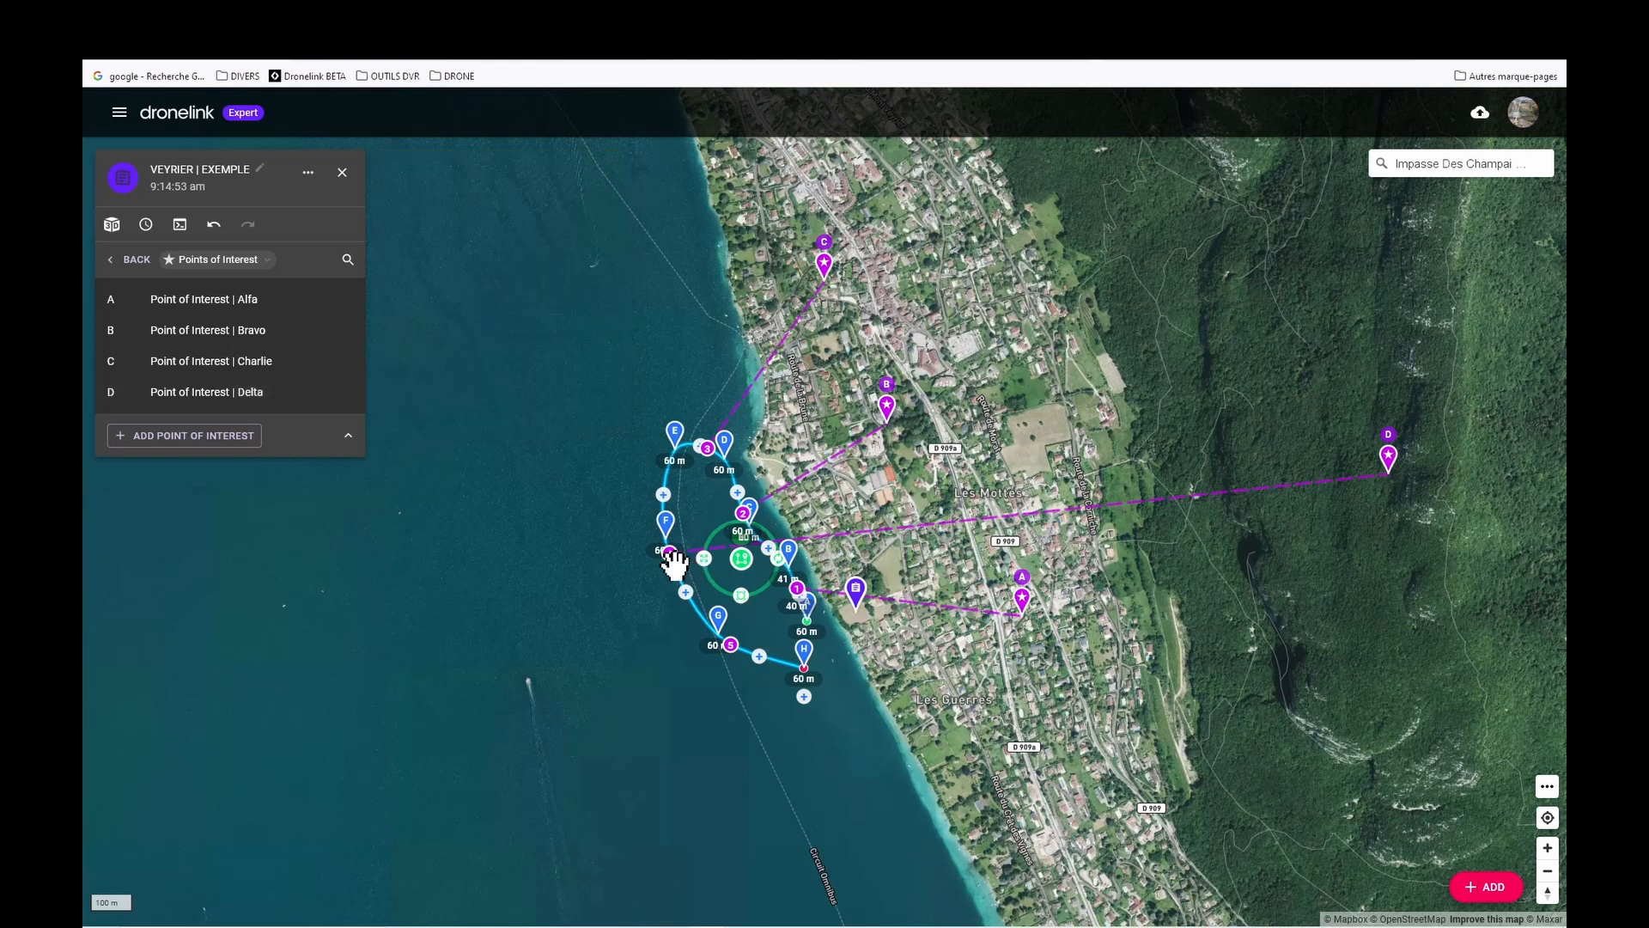
# - Add a new point of interest to Path Action 5 in the lakeside field beside the takeoff marker, and open its settings
pyautogui.scroll(3, 664, 611)
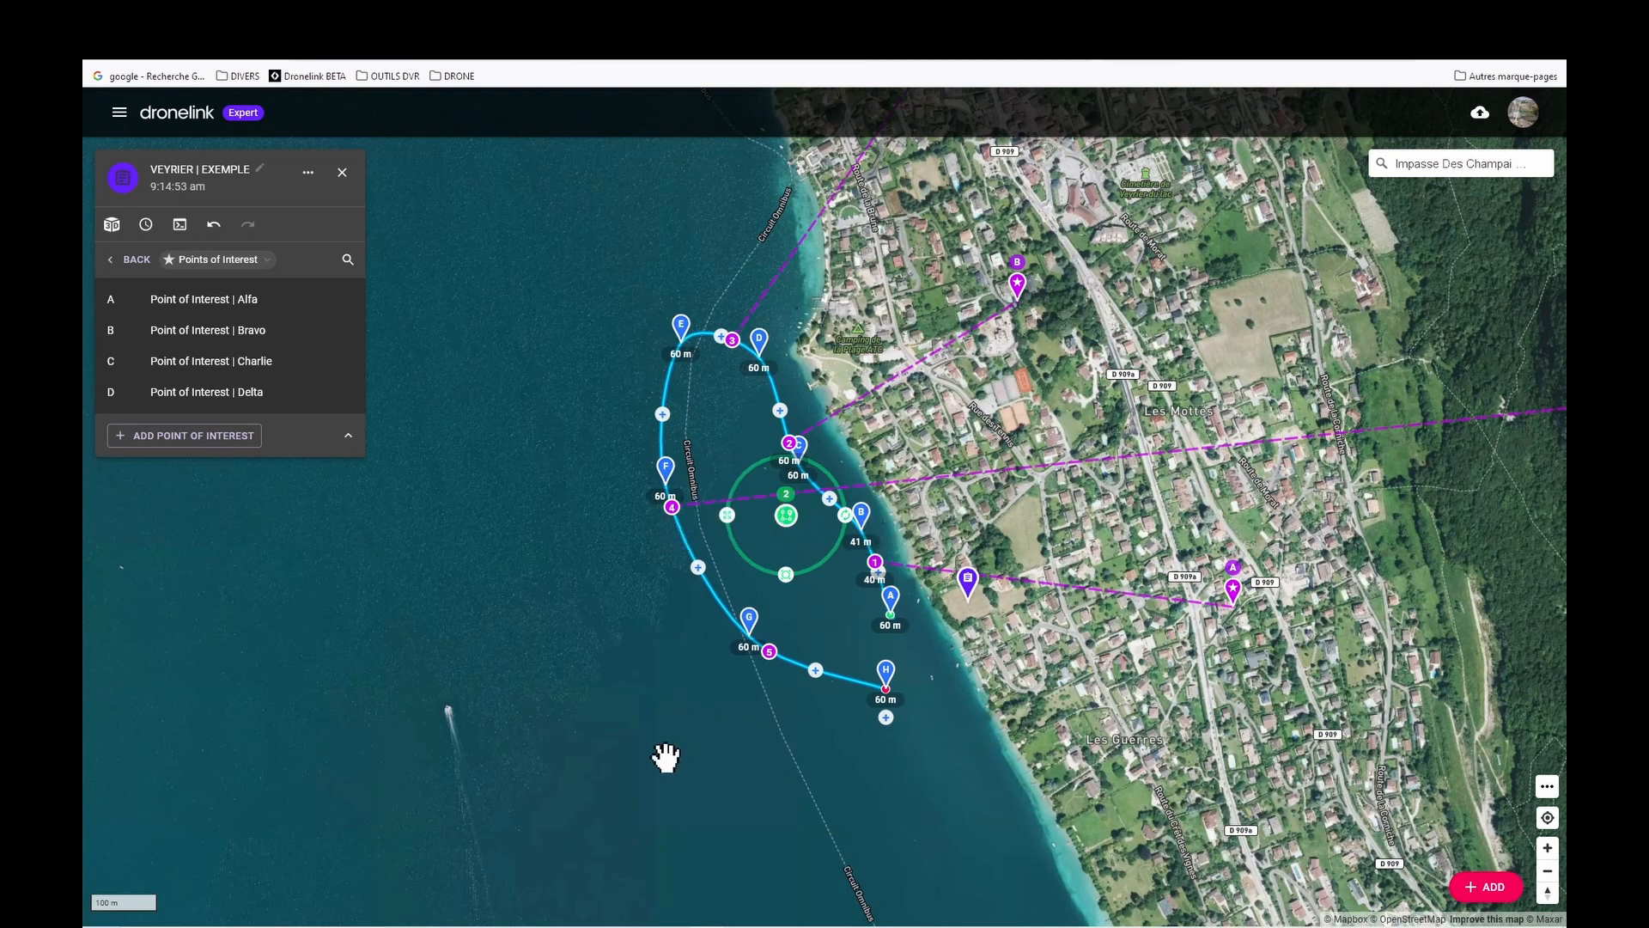
pyautogui.click(769, 653)
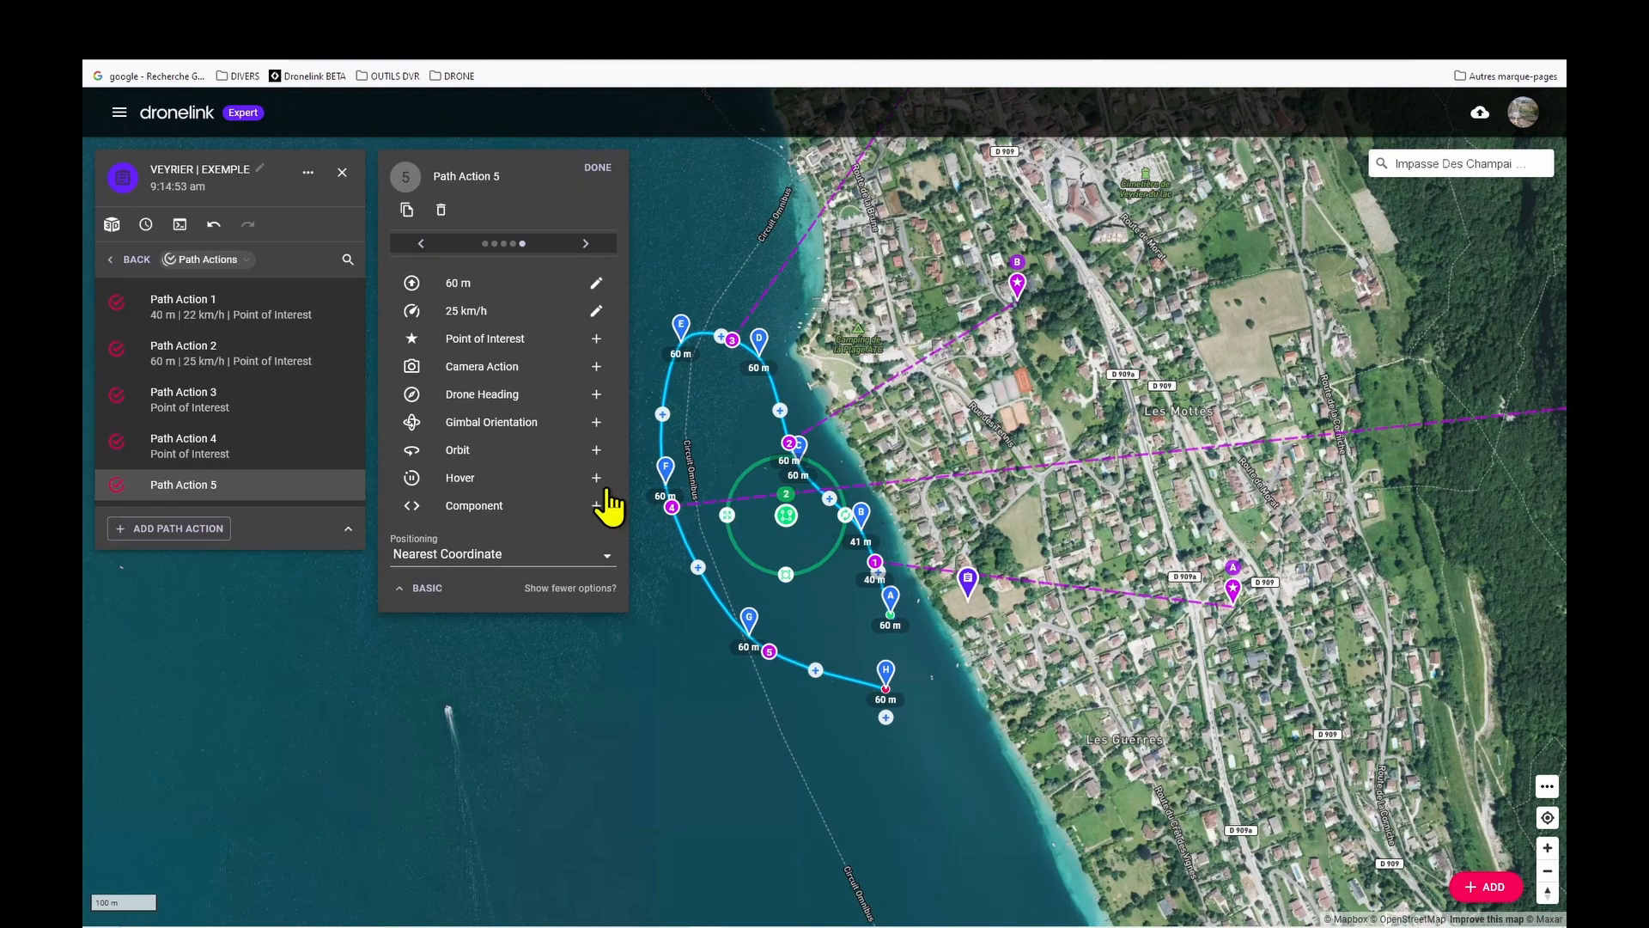
pyautogui.click(490, 343)
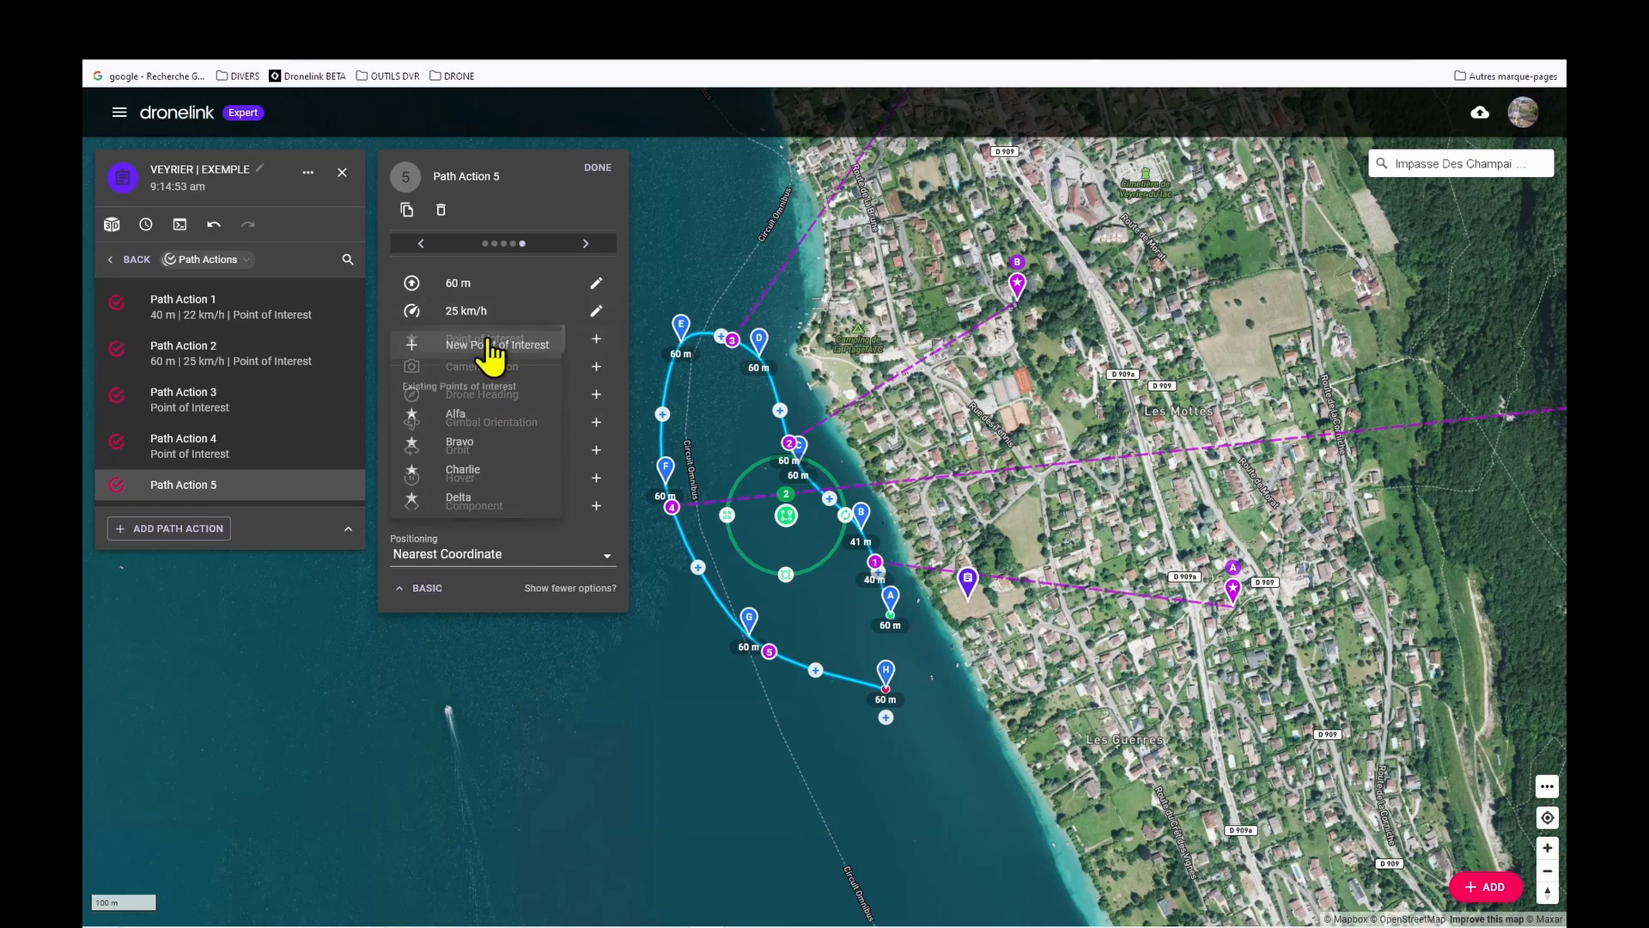
pyautogui.click(485, 342)
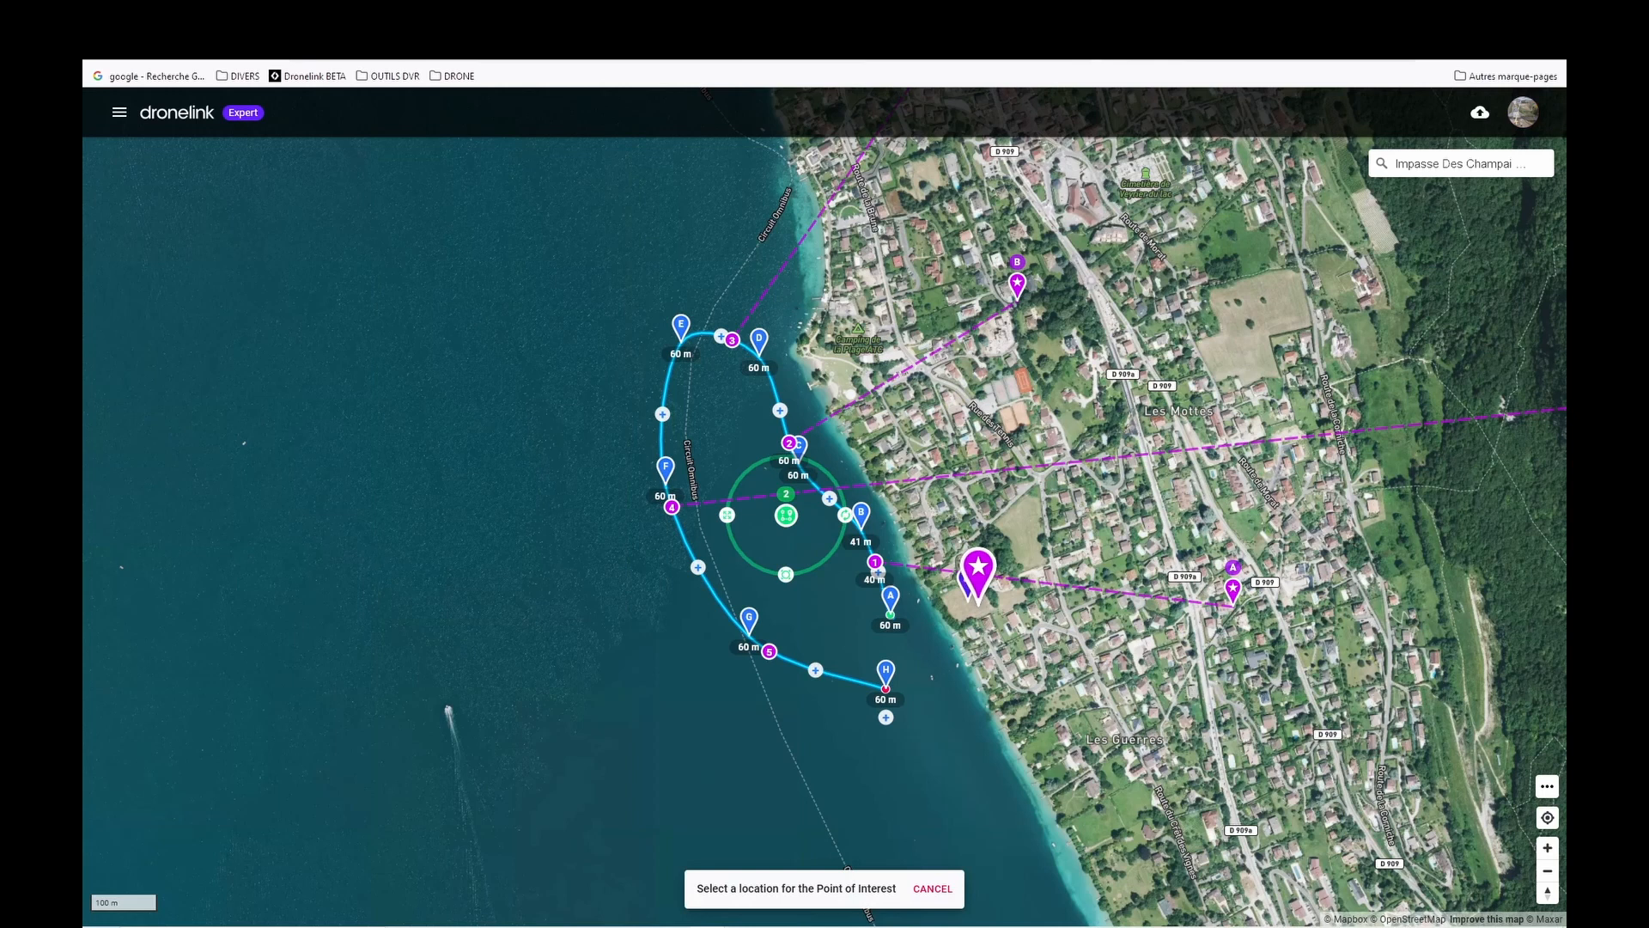
pyautogui.click(978, 601)
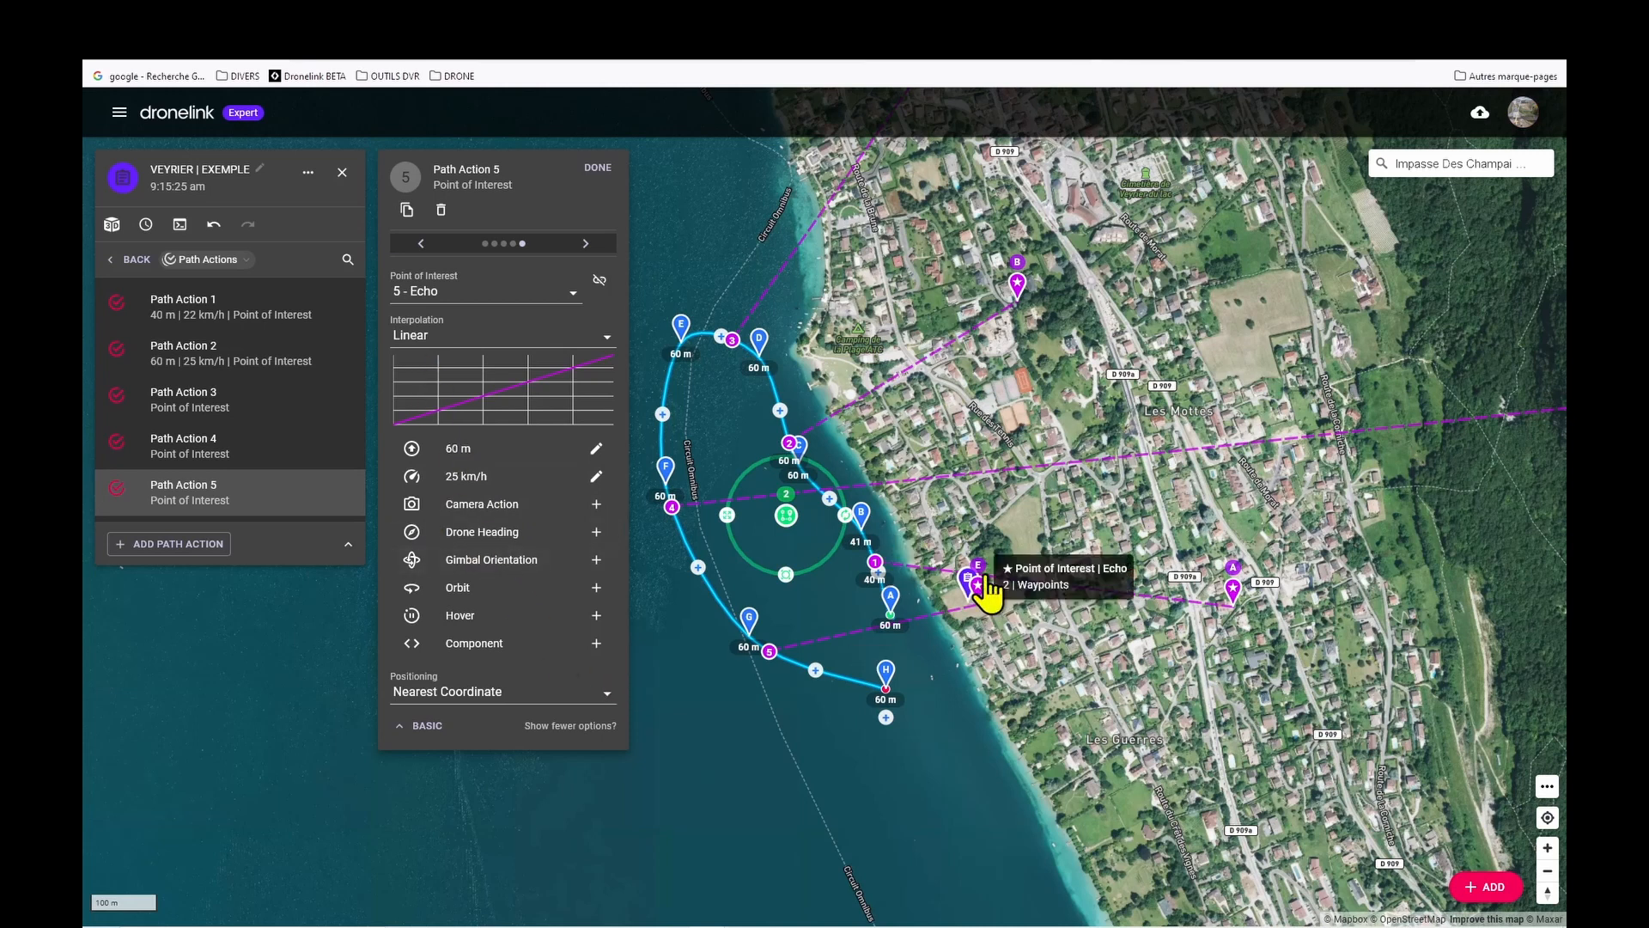
pyautogui.click(985, 584)
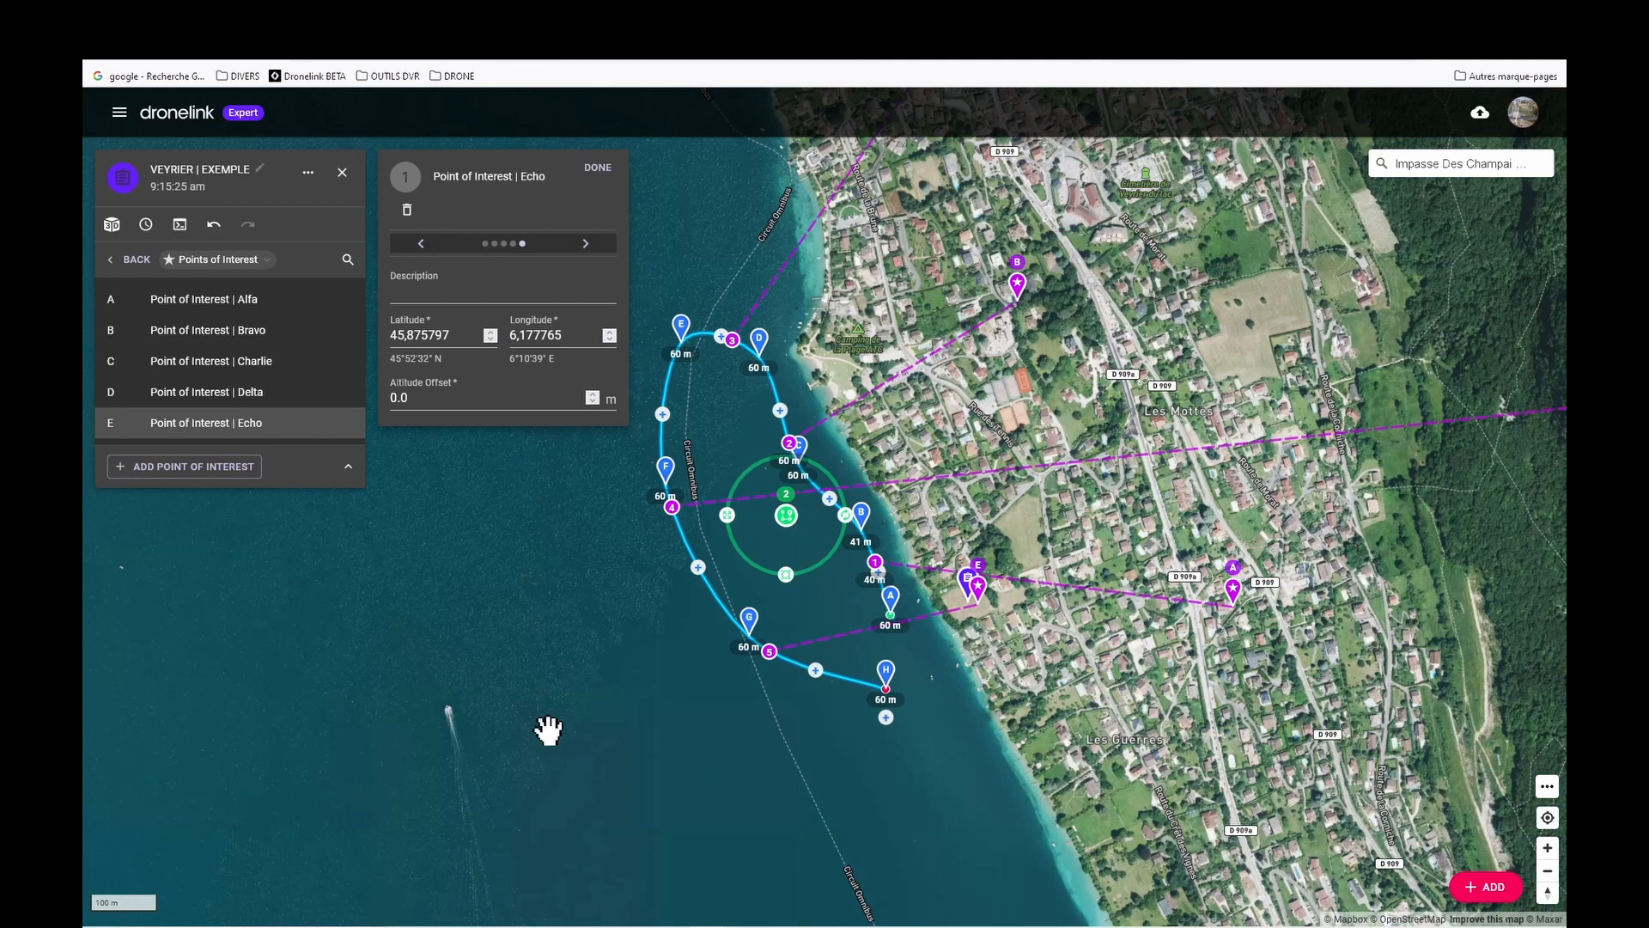
# - Check the mission estimate summary for total time, distance, maximum speed, altitude and number of videos
pyautogui.moveTo(545, 725); pyautogui.dragTo(630, 725)
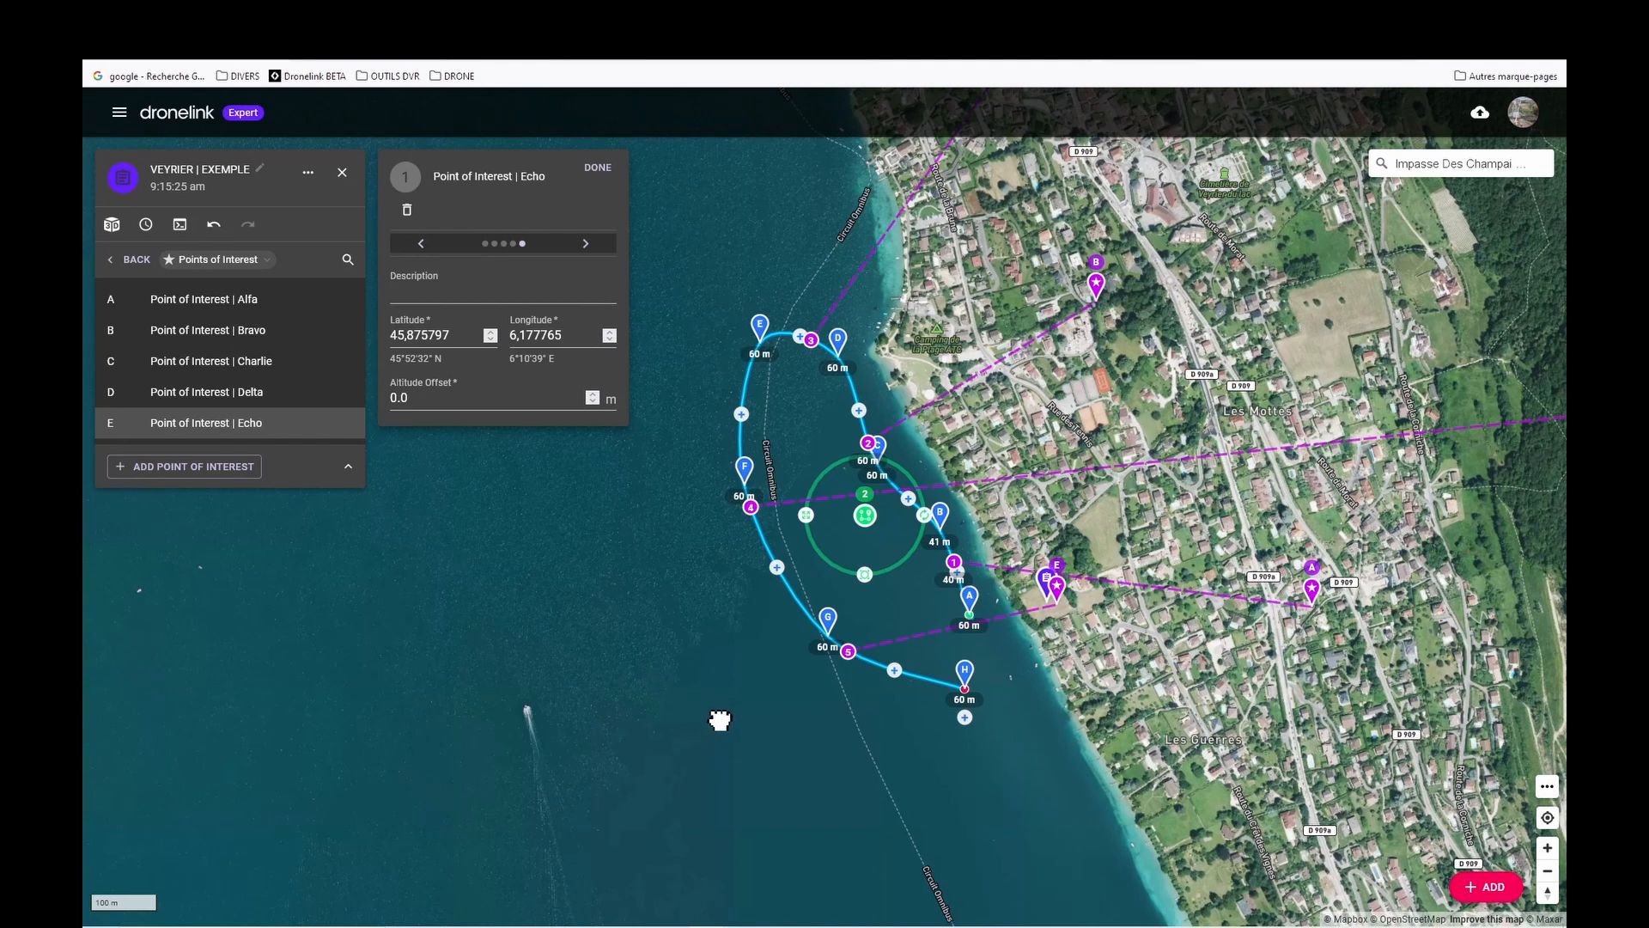
pyautogui.moveTo(721, 718); pyautogui.dragTo(714, 771)
pyautogui.moveTo(714, 713); pyautogui.dragTo(744, 685)
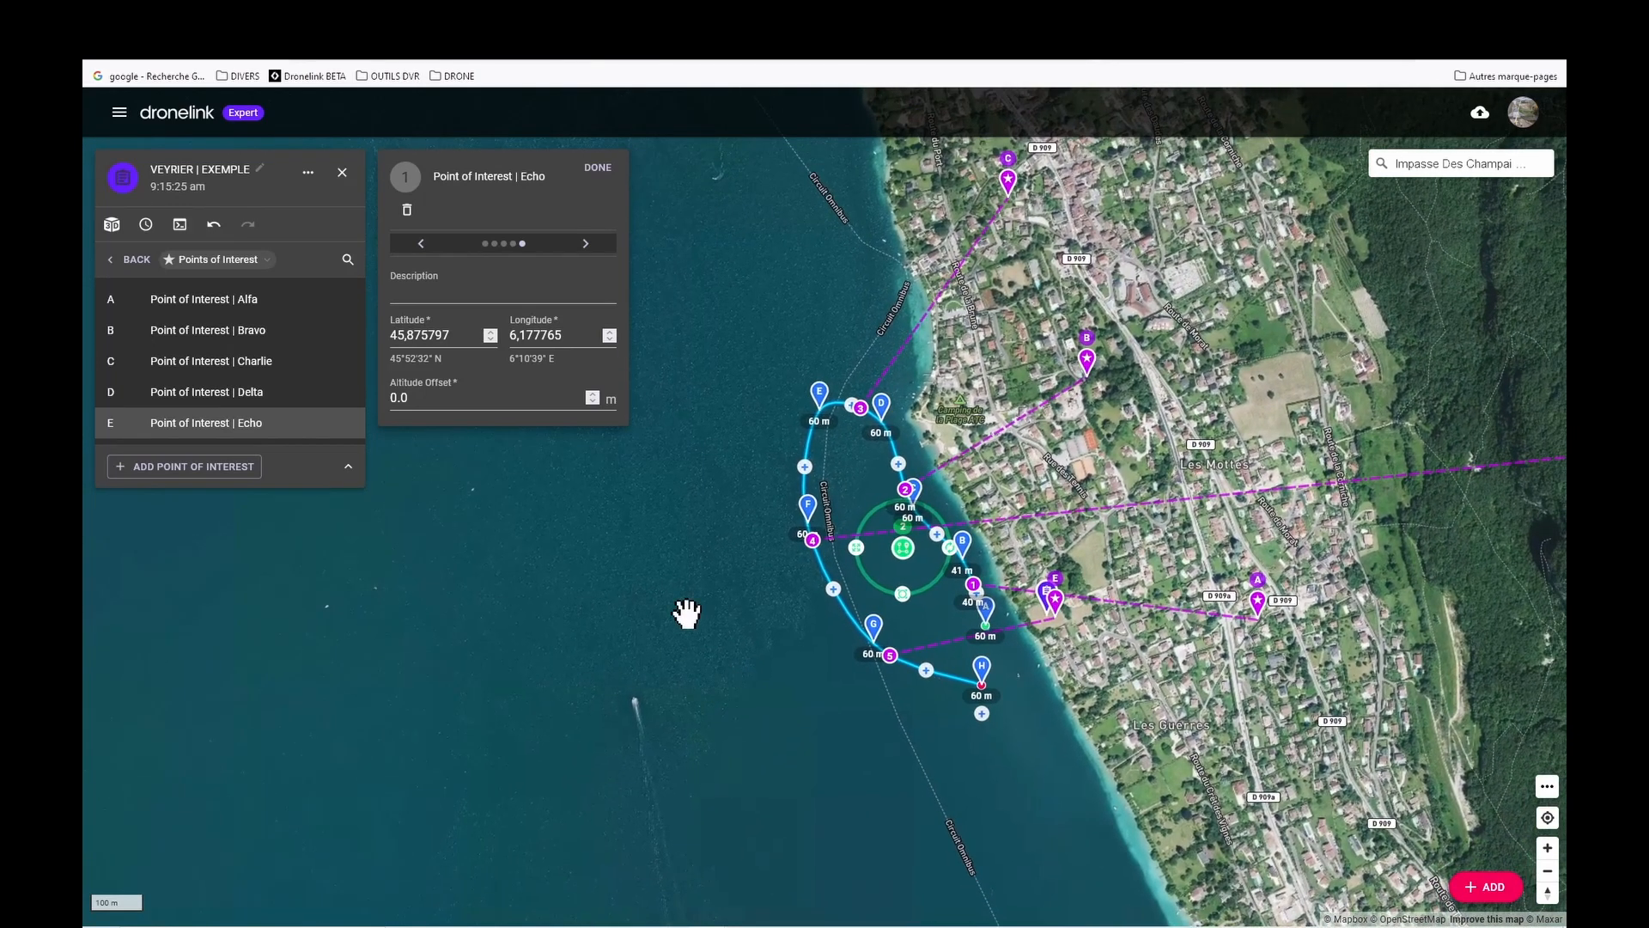
pyautogui.click(146, 225)
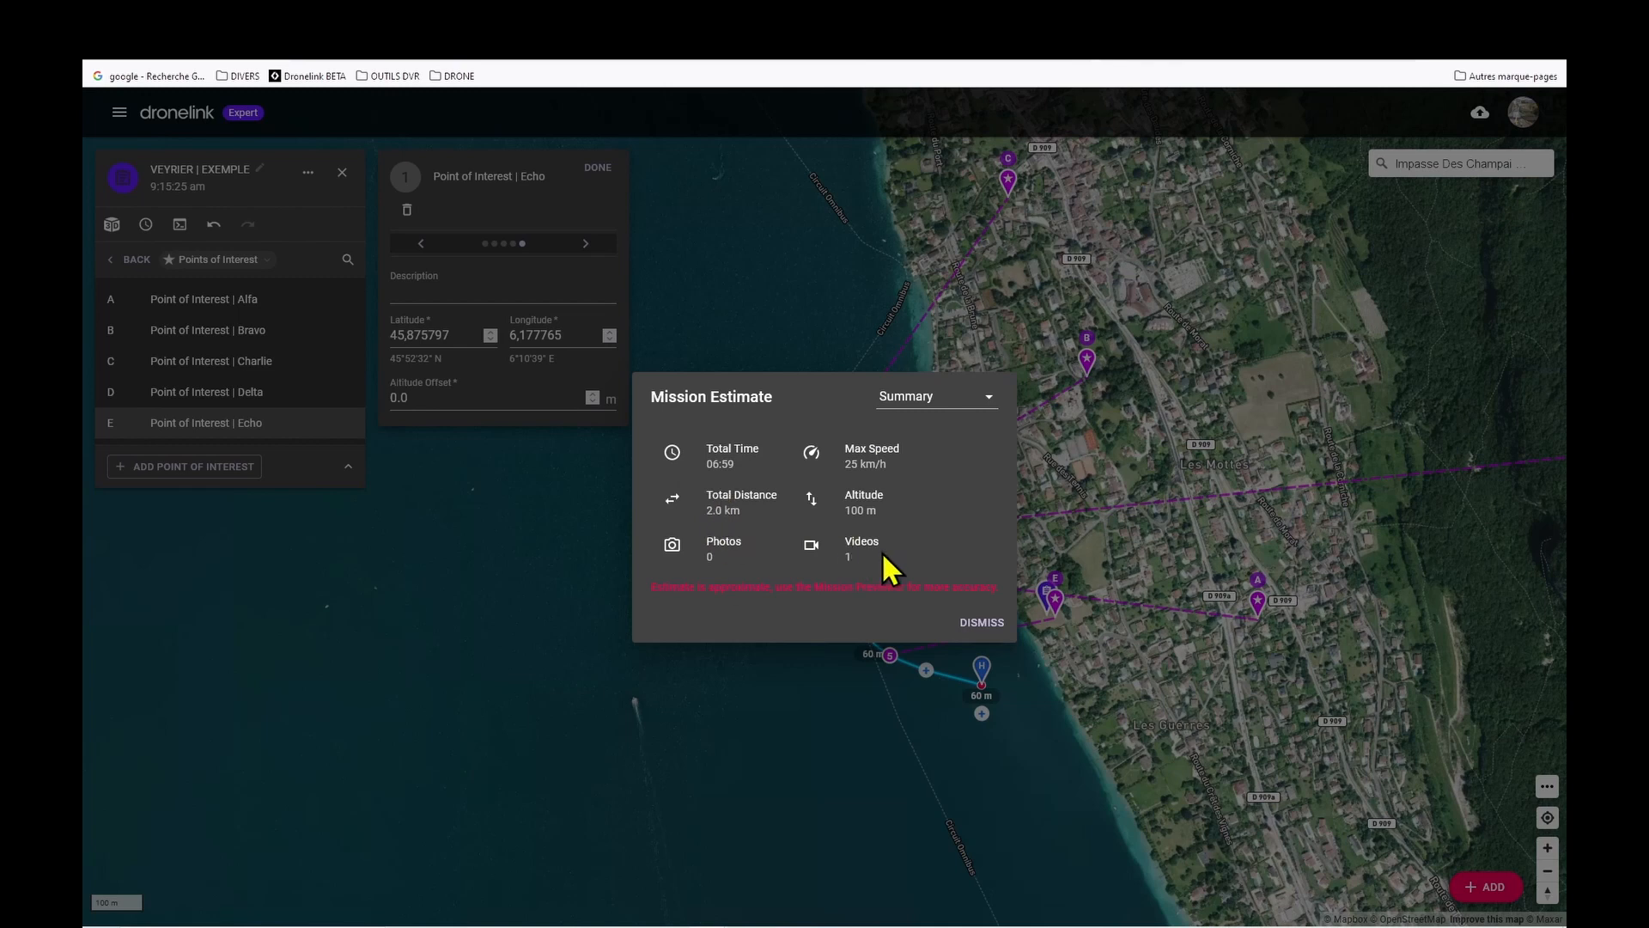
pyautogui.click(981, 623)
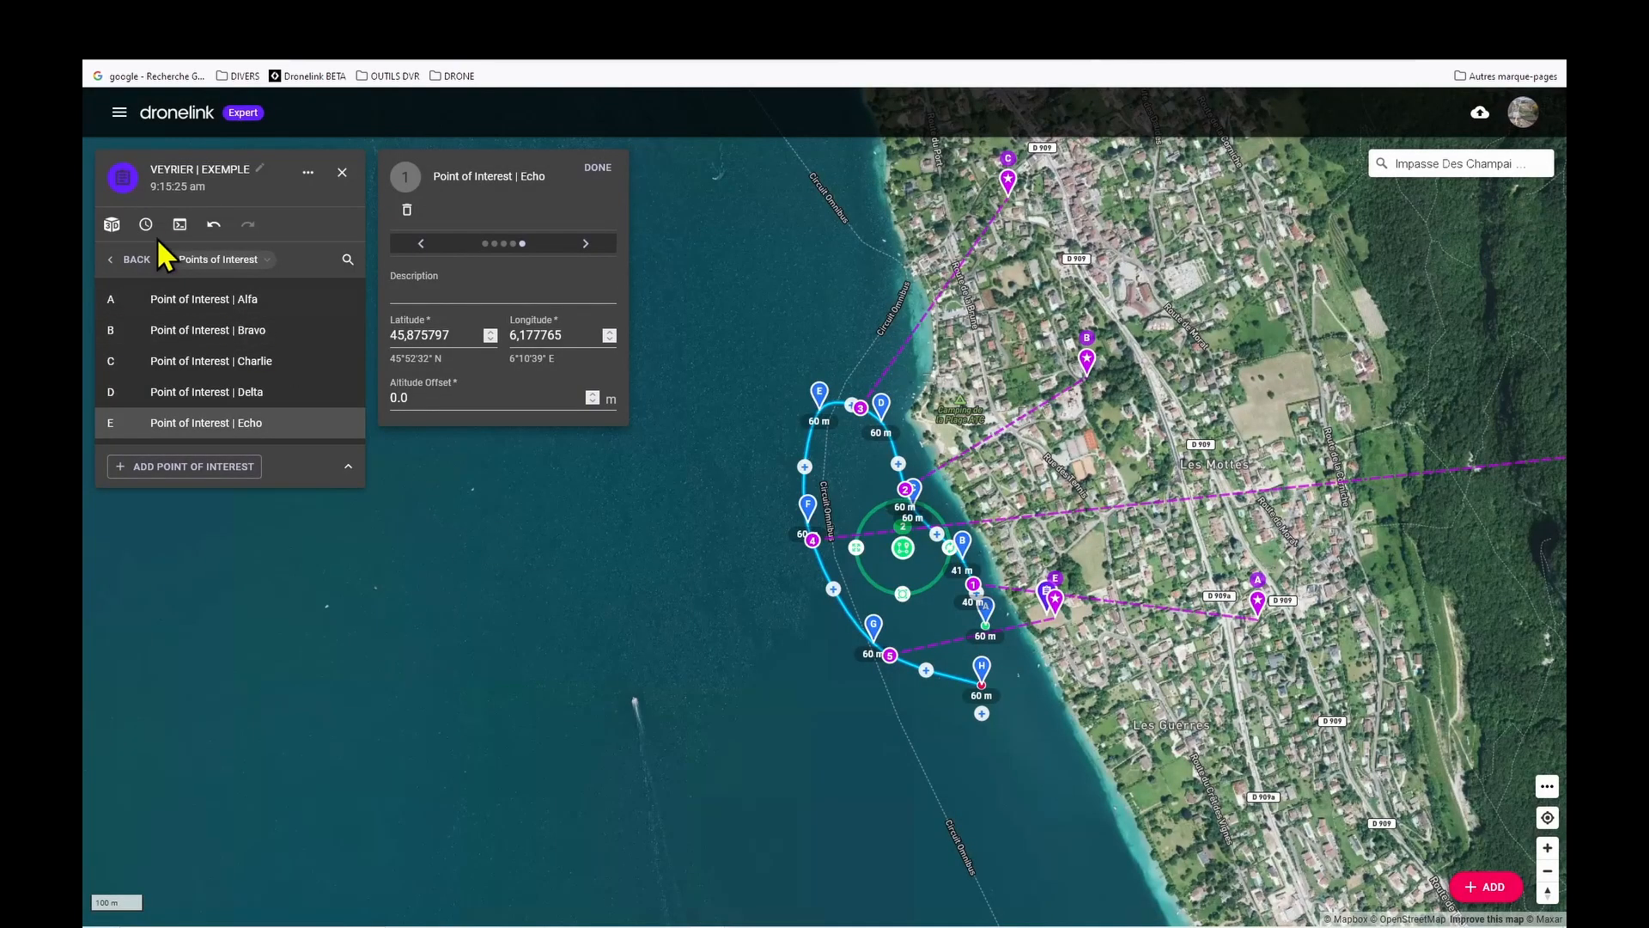
# - Preview the mission and examine which camera captures the timeline shows during the orbit and the waypoint path
pyautogui.click(177, 225)
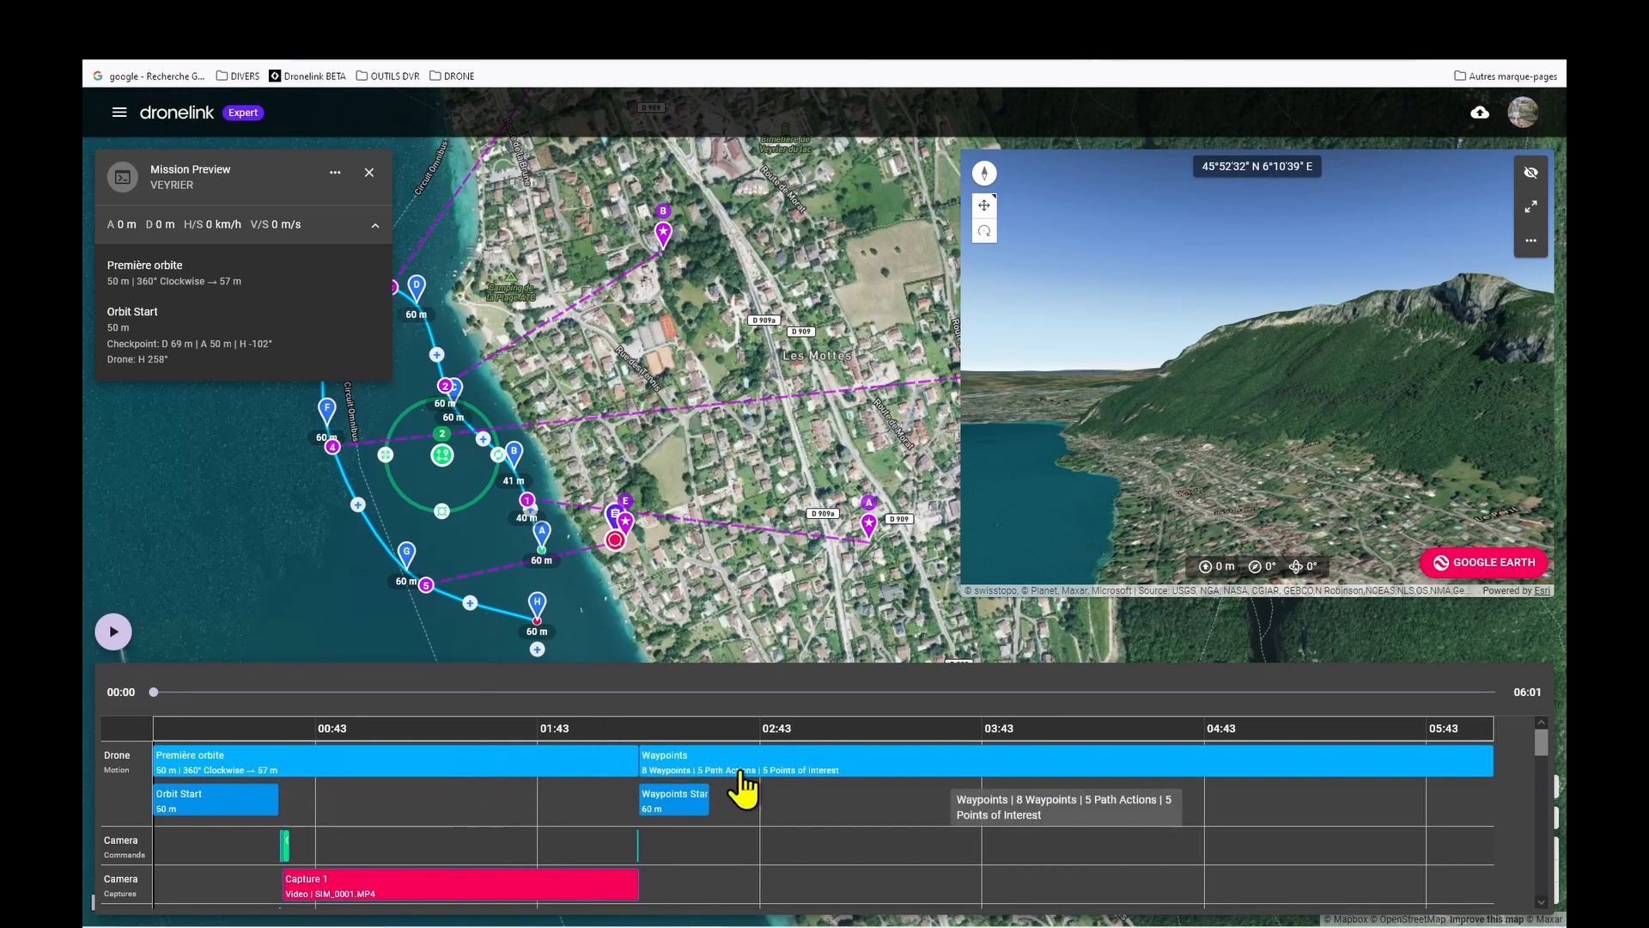
pyautogui.scroll(-1, 1123, 817)
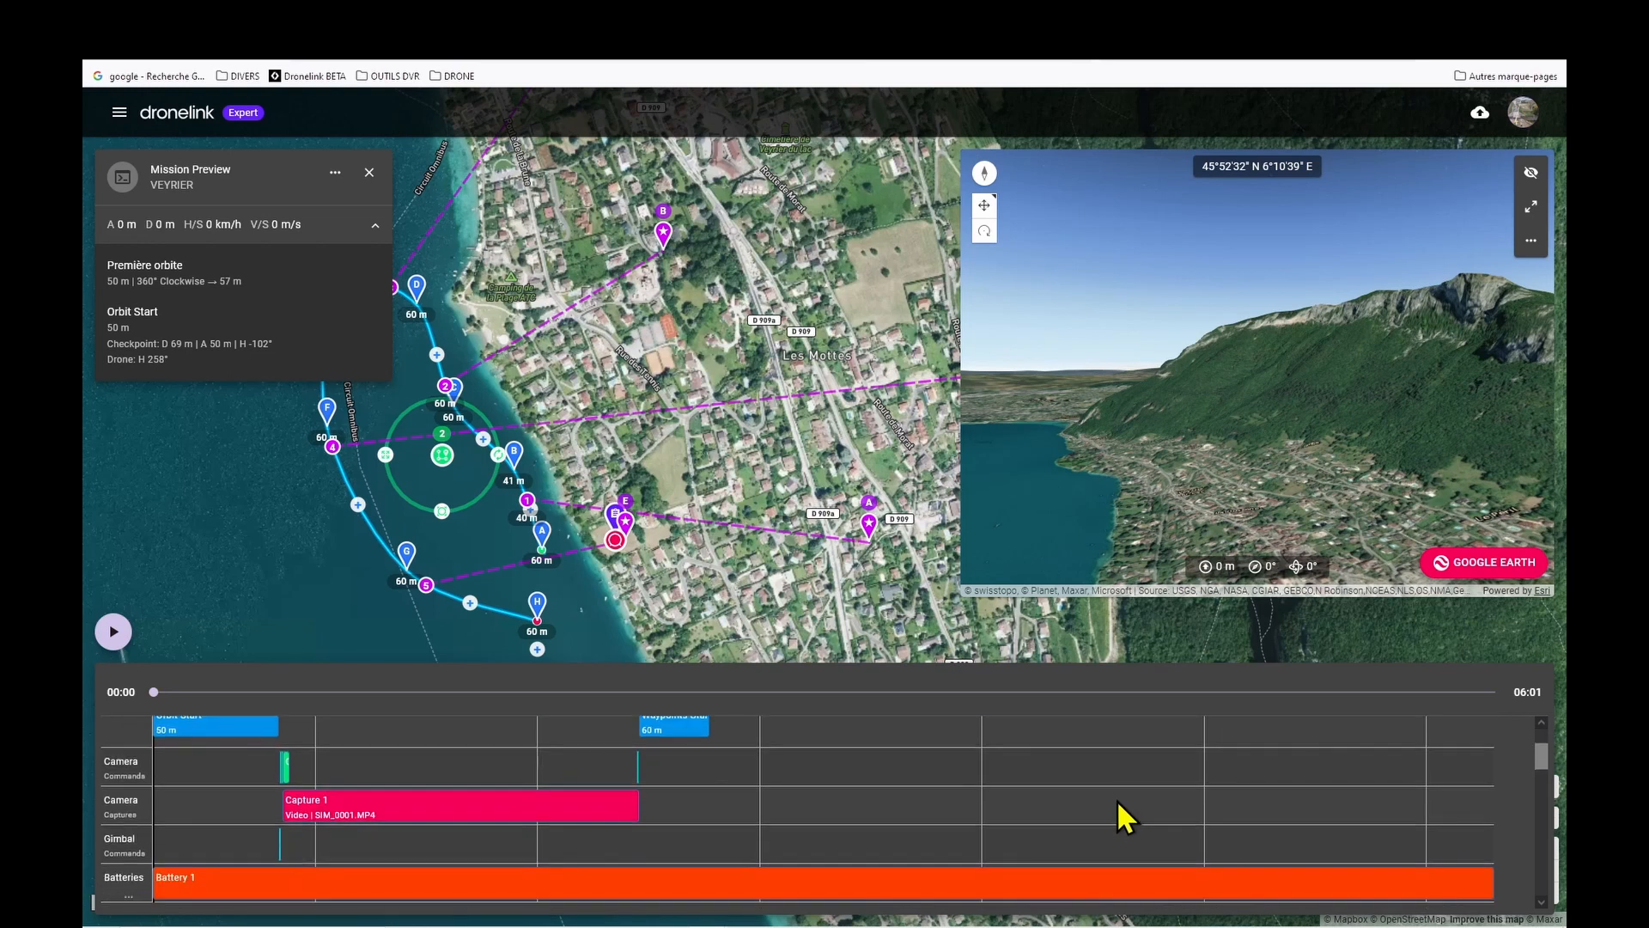
pyautogui.scroll(1, 1117, 820)
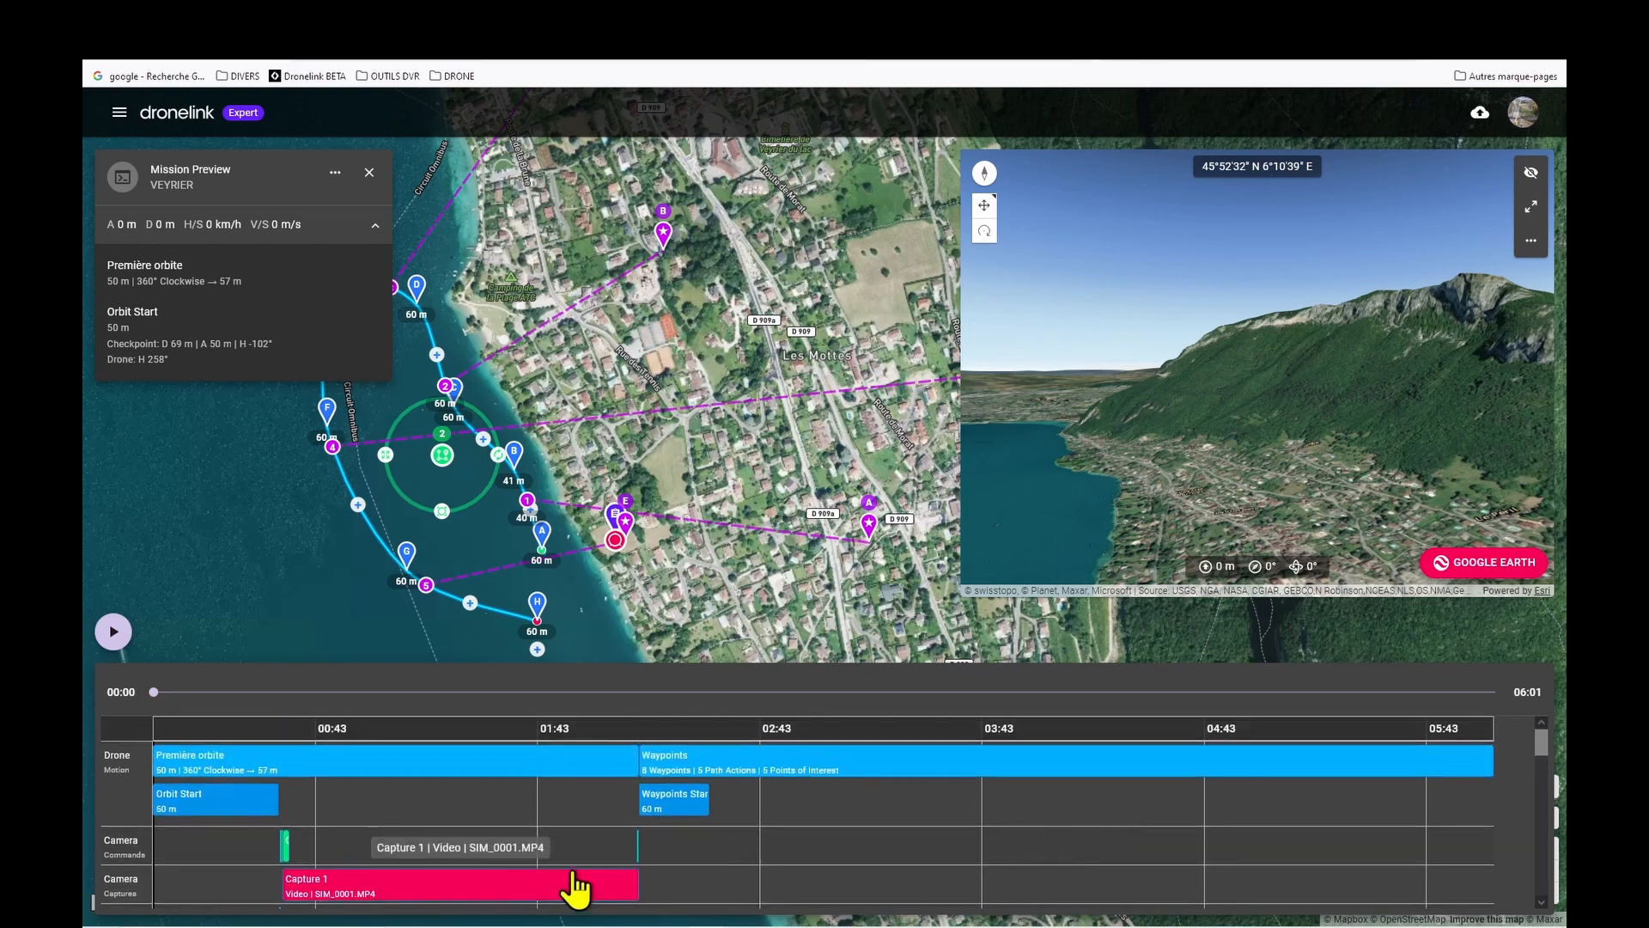
pyautogui.scroll(-1, 575, 884)
pyautogui.scroll(1, 601, 863)
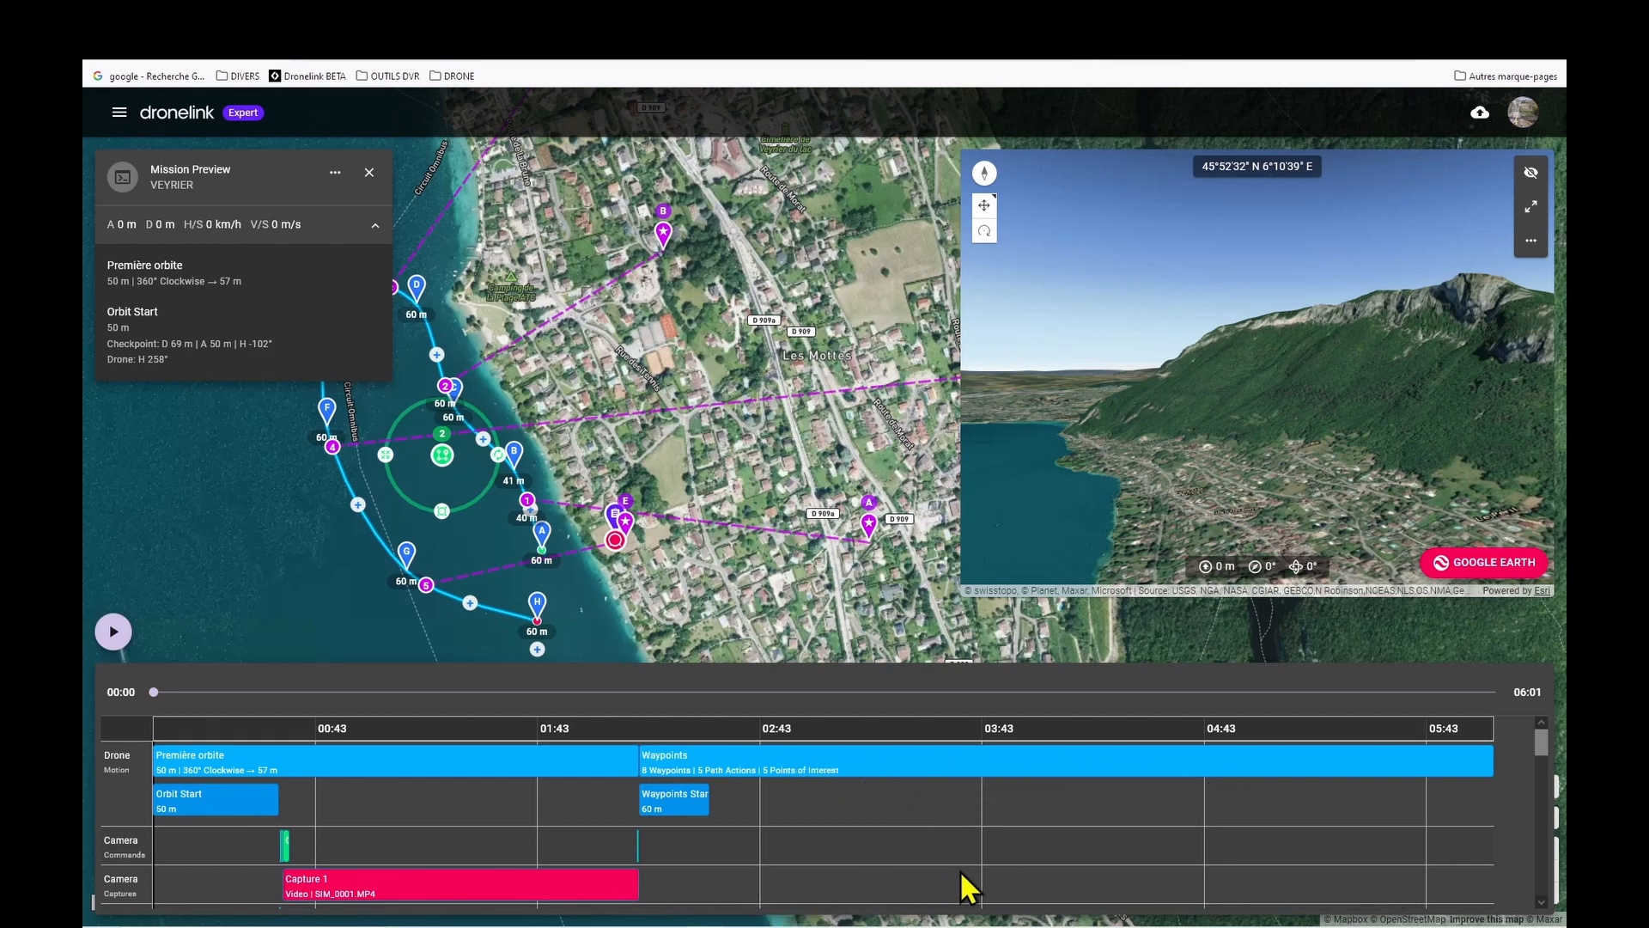
pyautogui.scroll(-1, 1177, 885)
pyautogui.scroll(-3, 1151, 885)
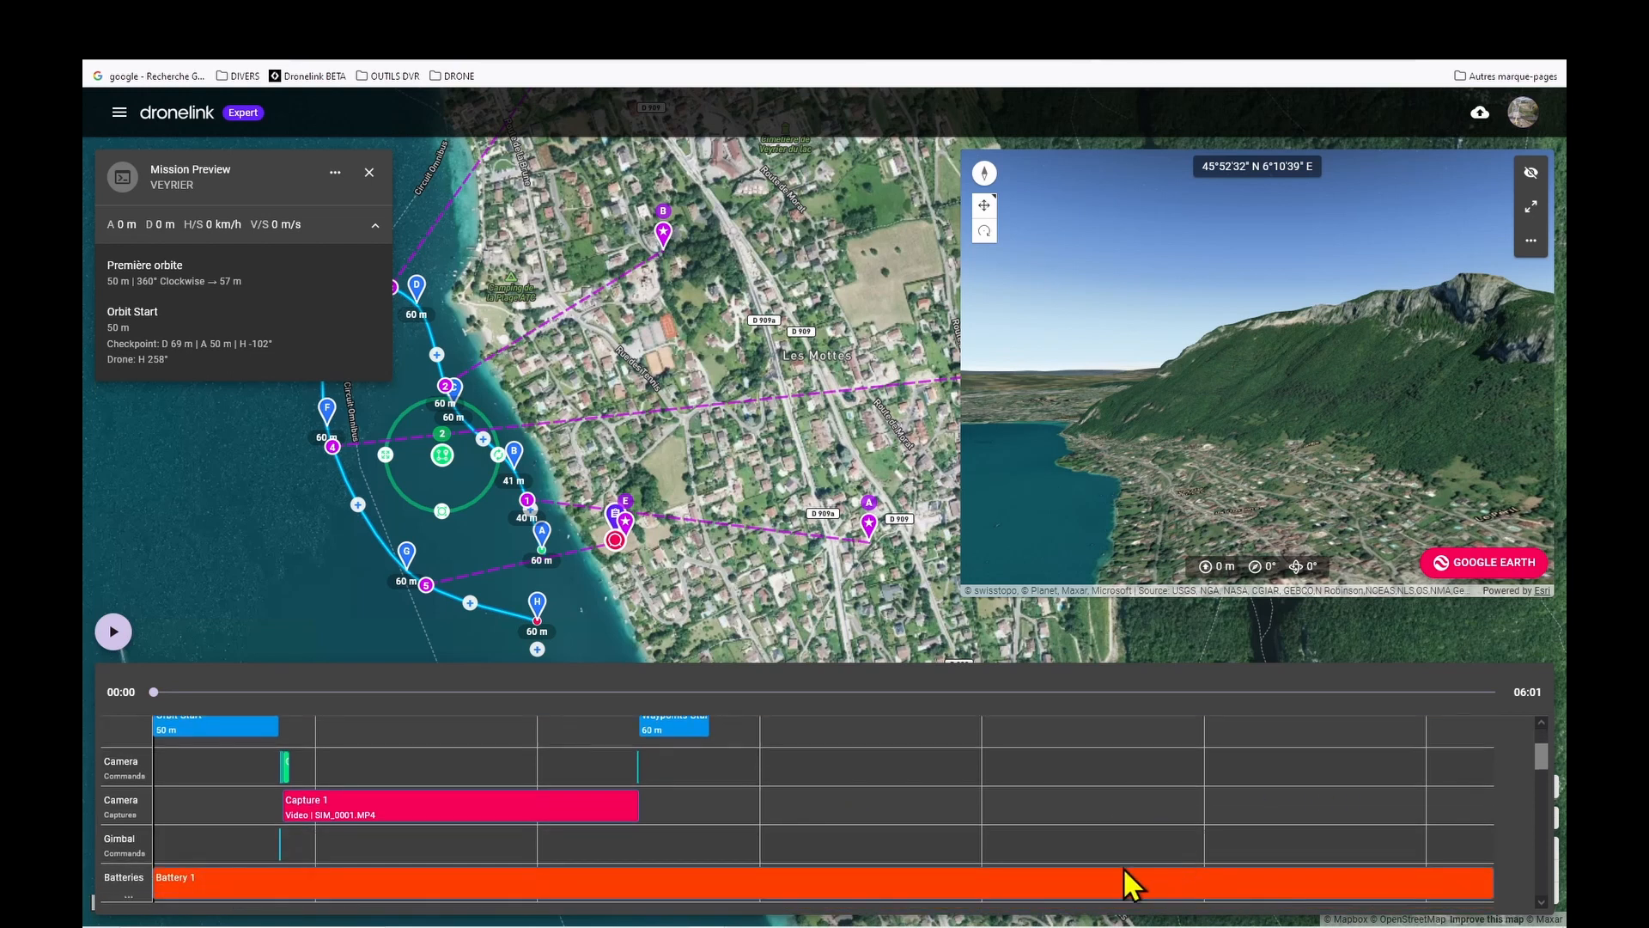
pyautogui.click(367, 174)
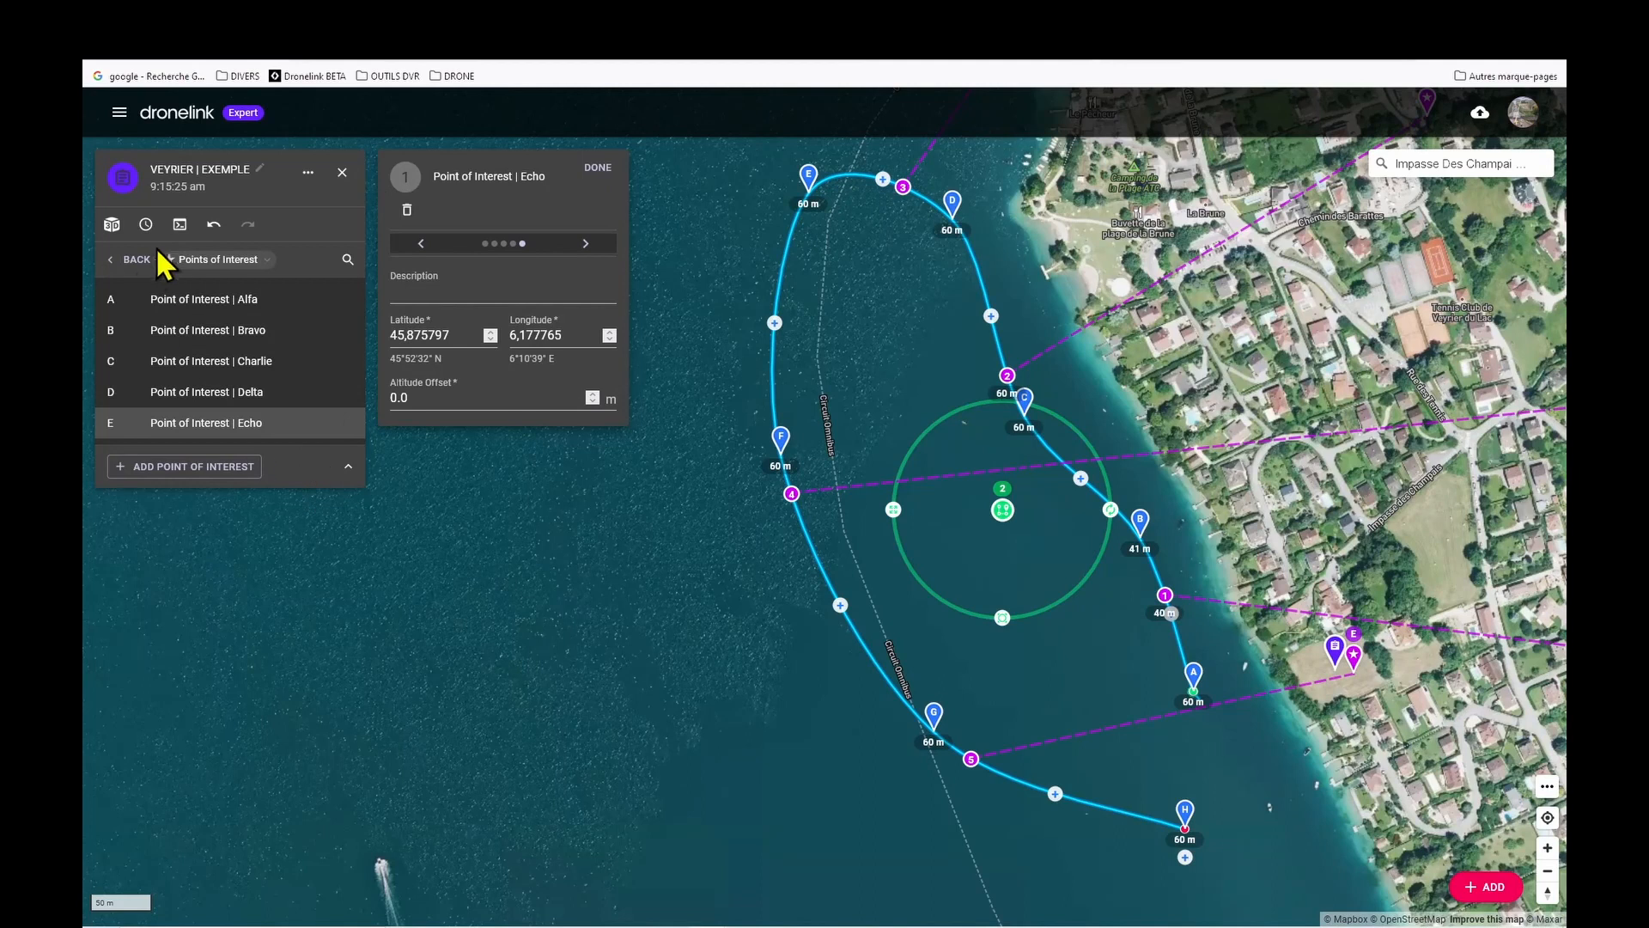
# - Add automatic capture to the Waypoints component and set it to Video
pyautogui.click(138, 259)
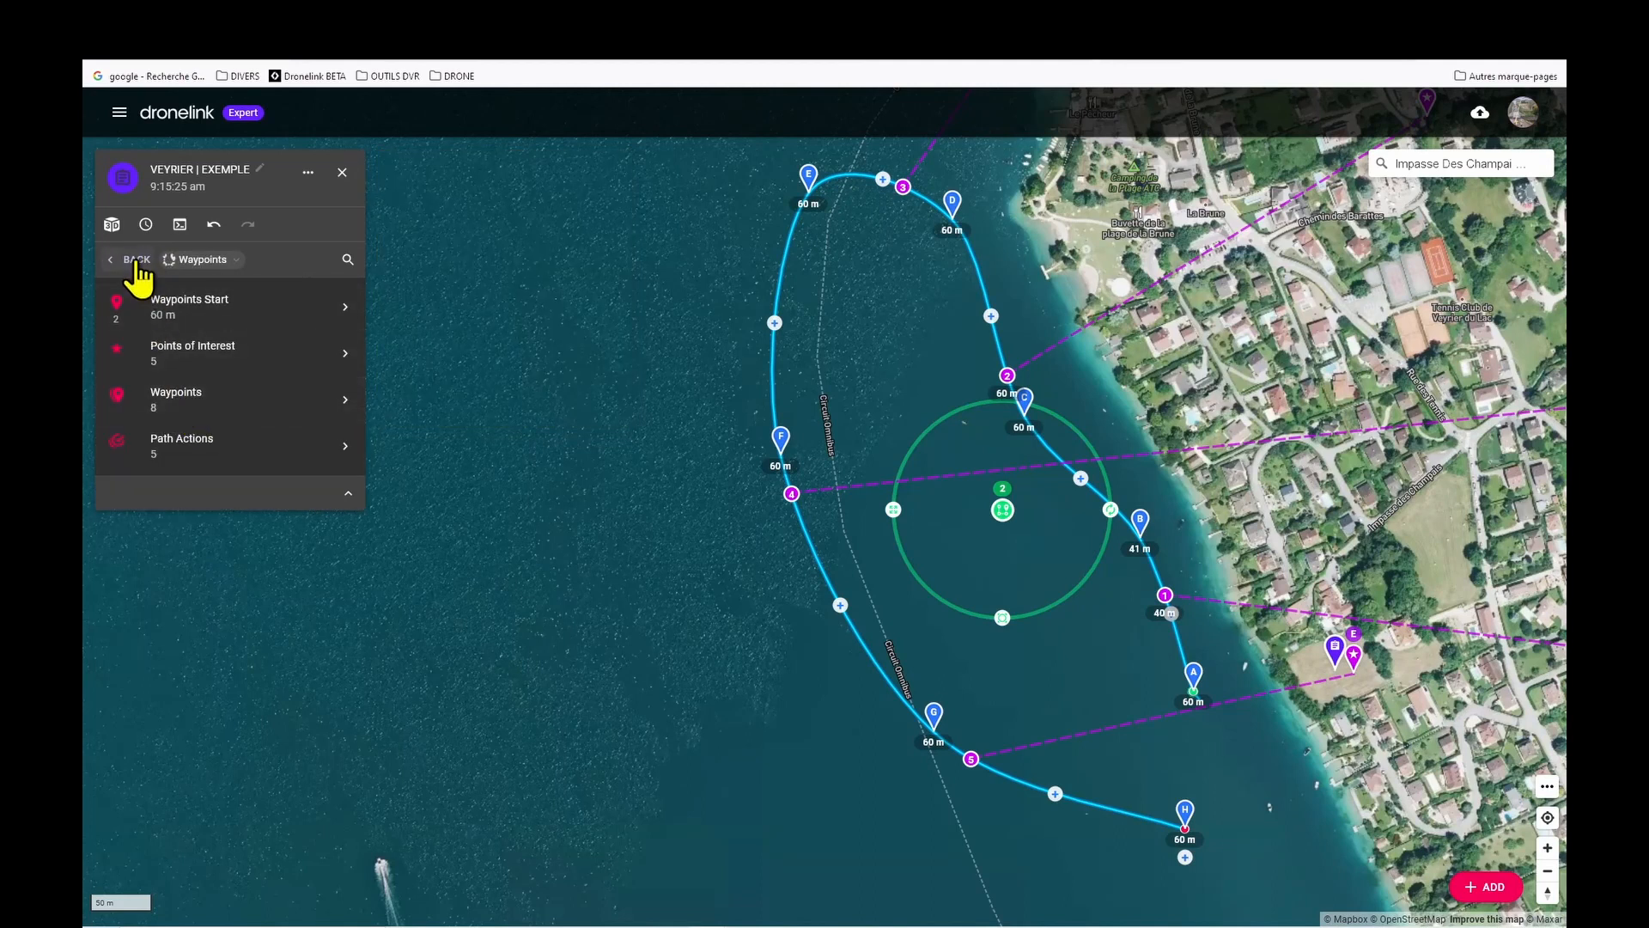
pyautogui.click(136, 262)
pyautogui.click(165, 359)
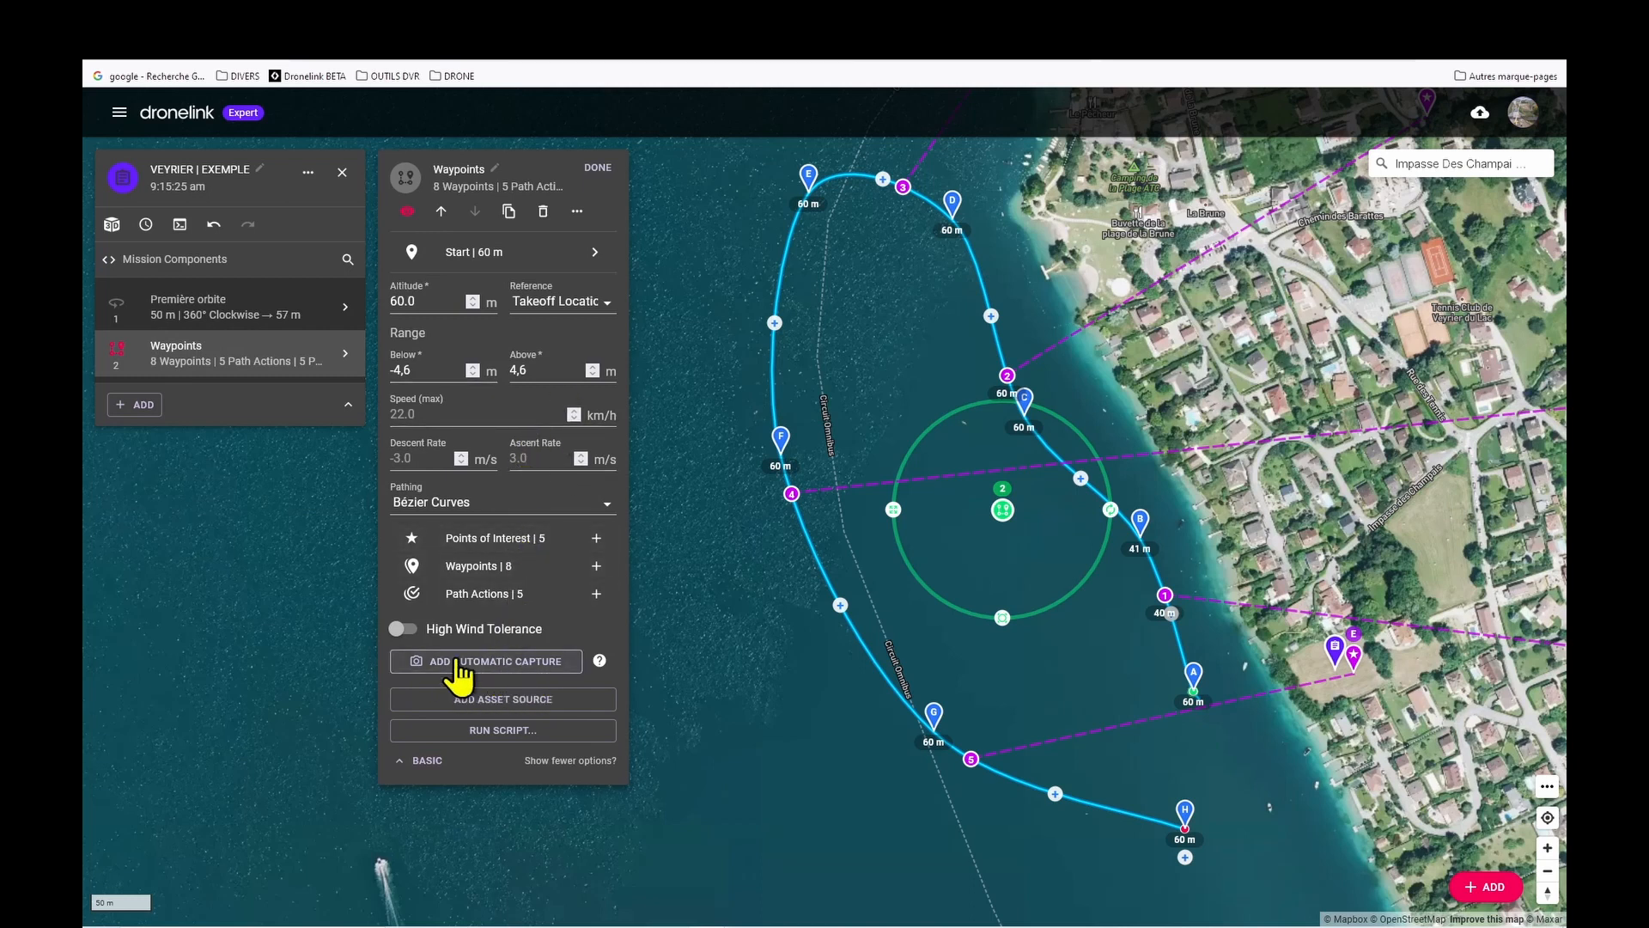
pyautogui.click(456, 664)
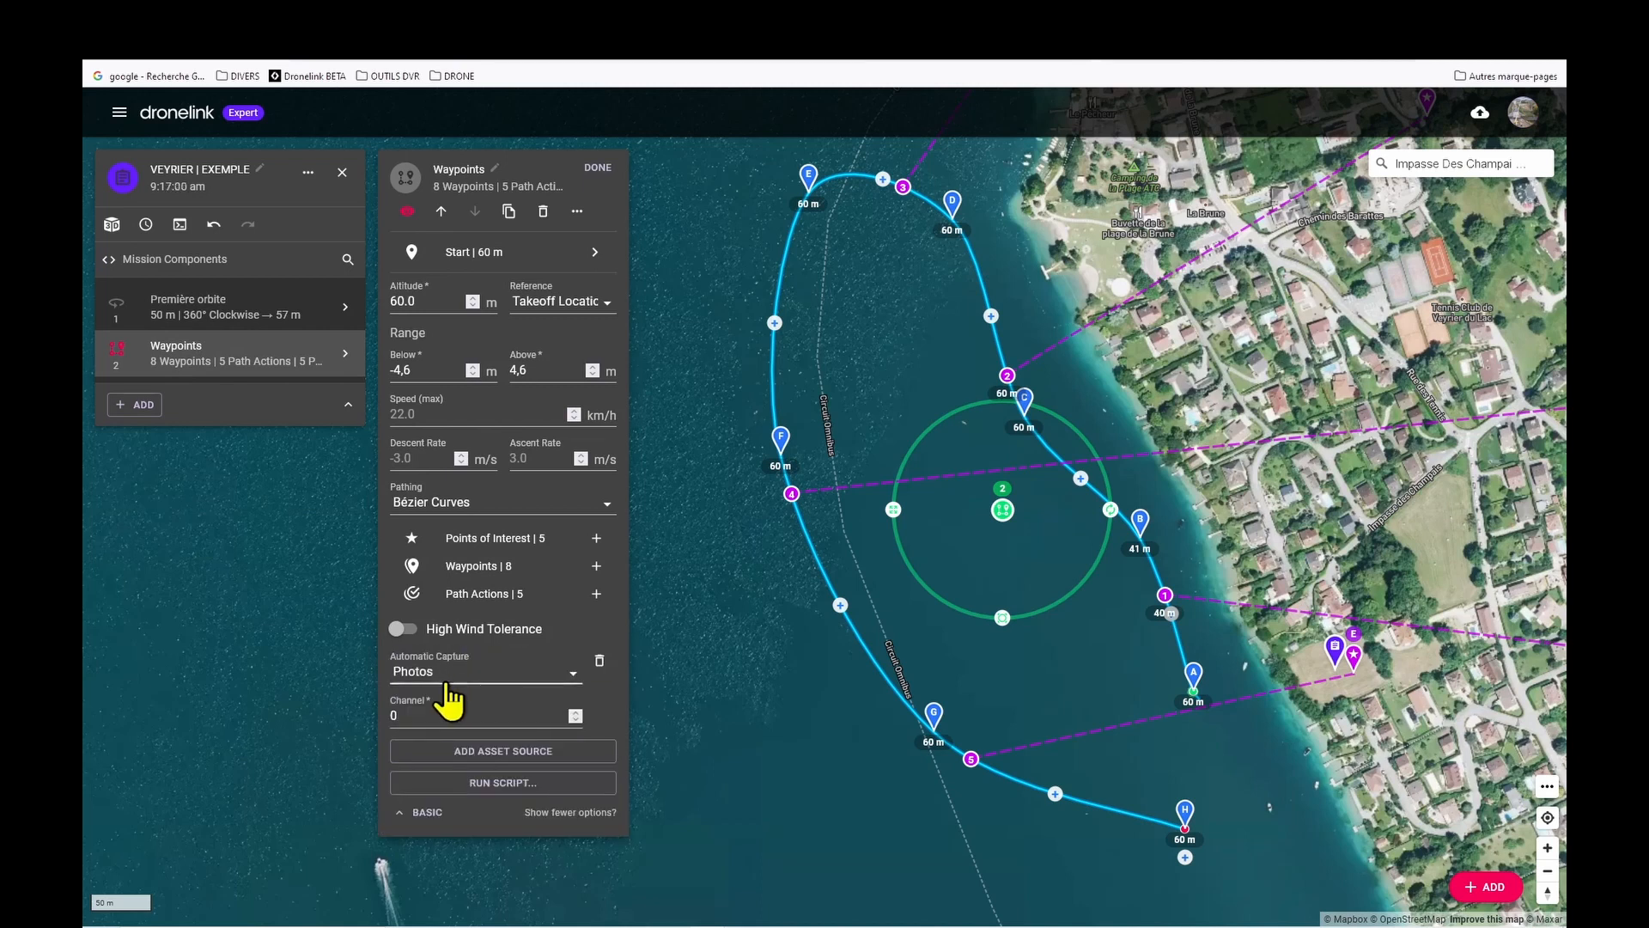
pyautogui.click(572, 679)
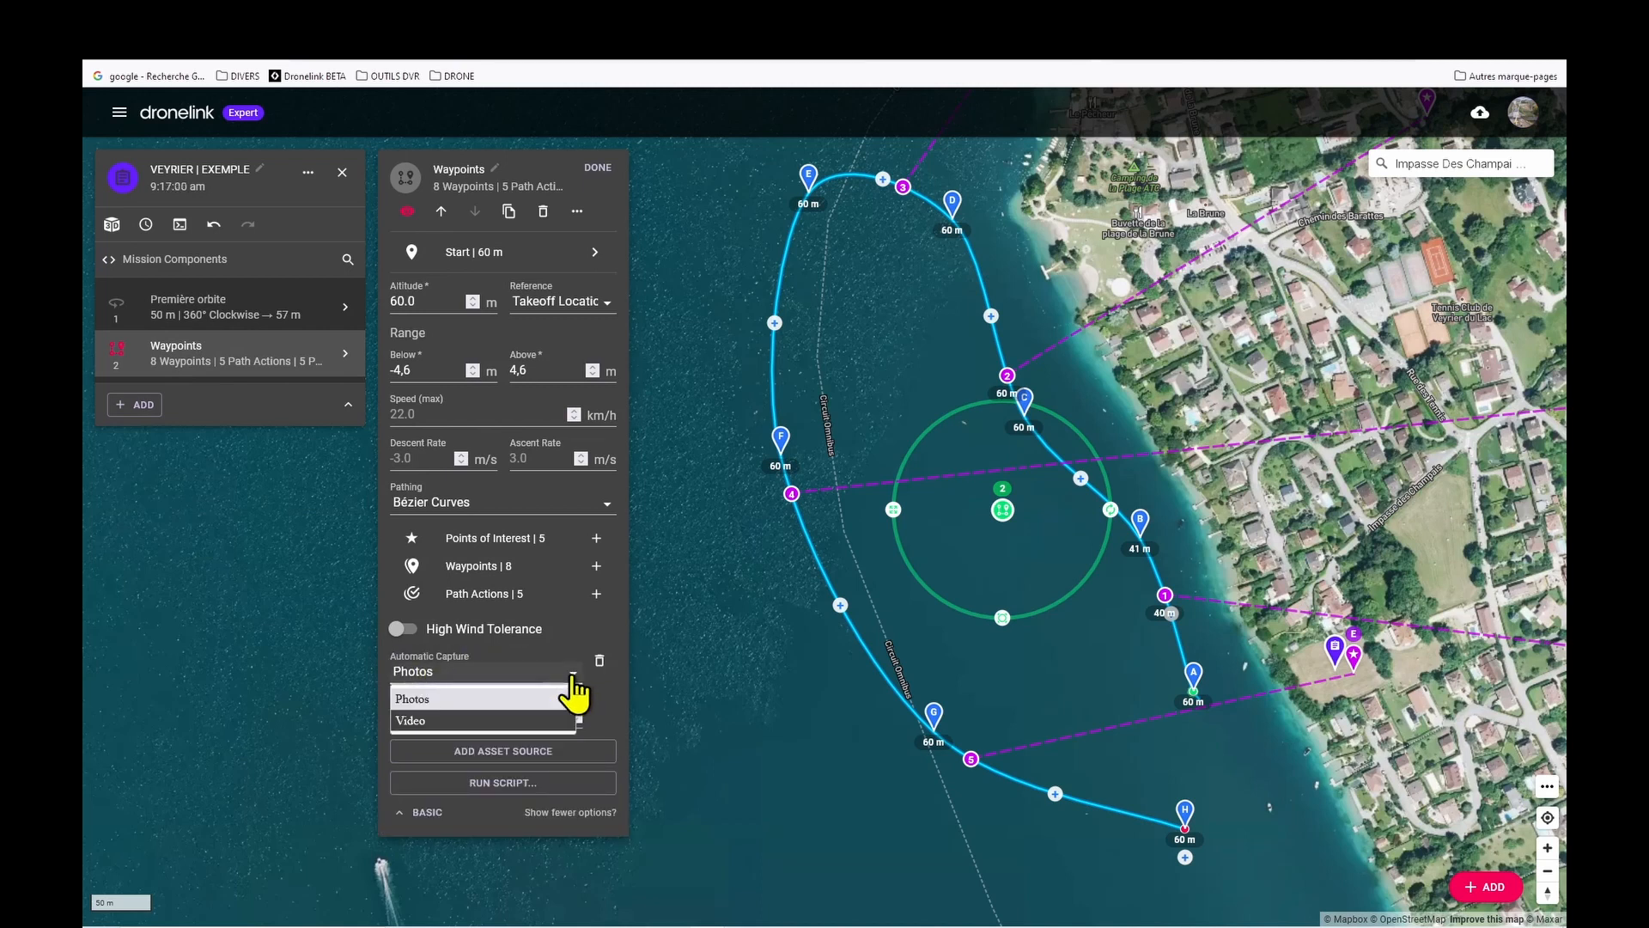
pyautogui.click(448, 725)
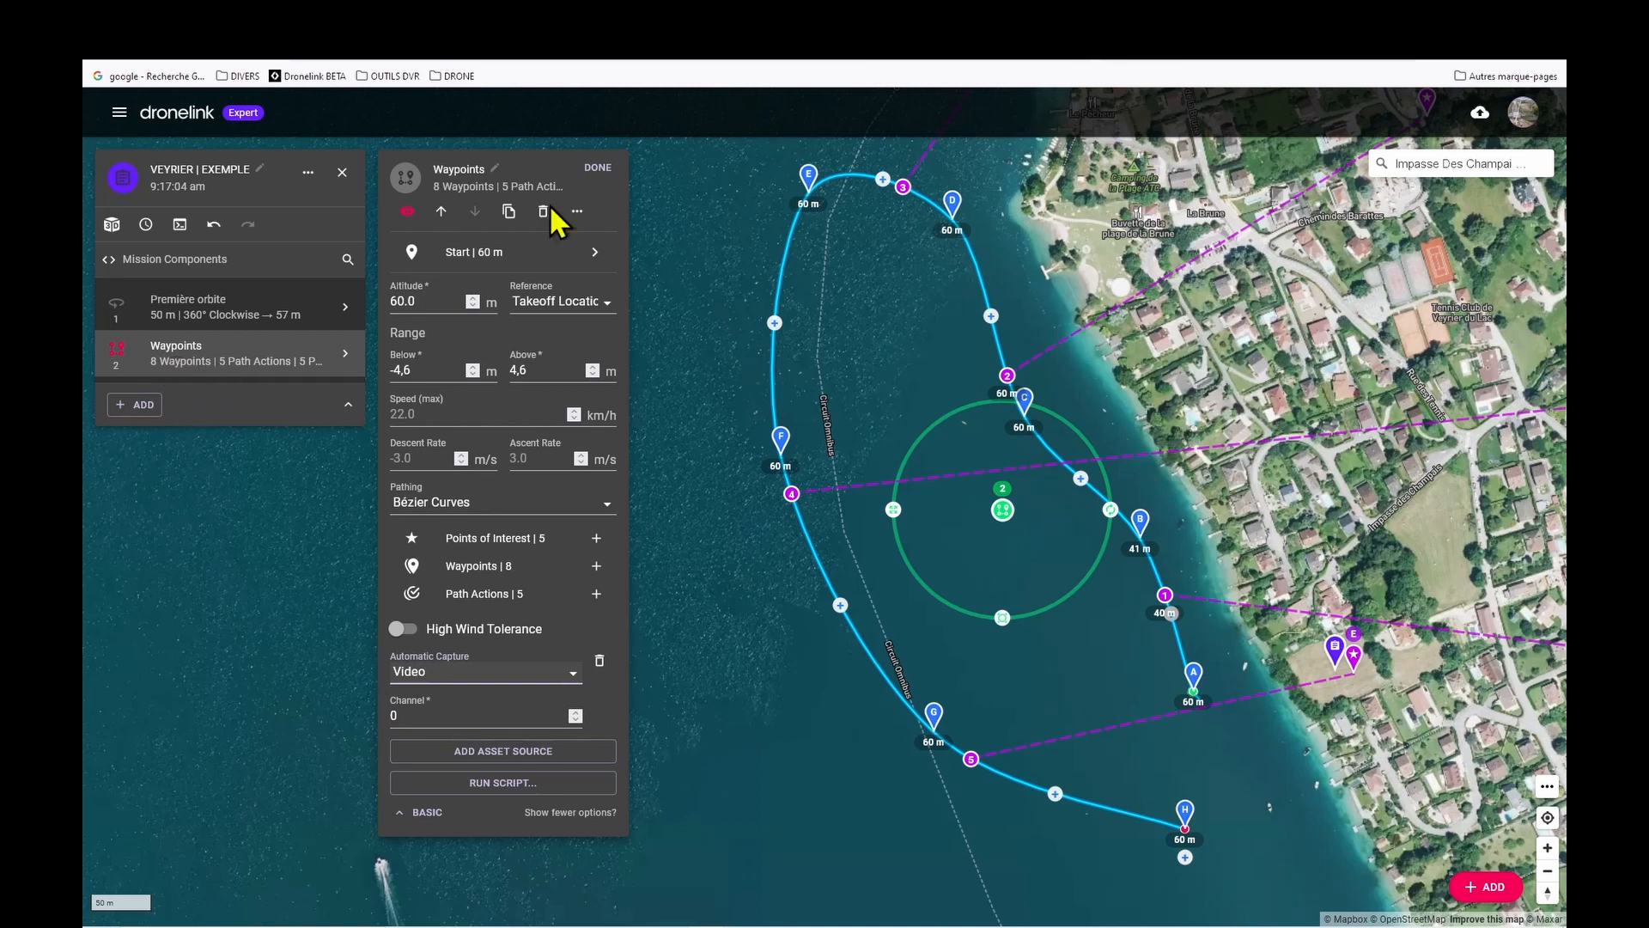
pyautogui.click(596, 167)
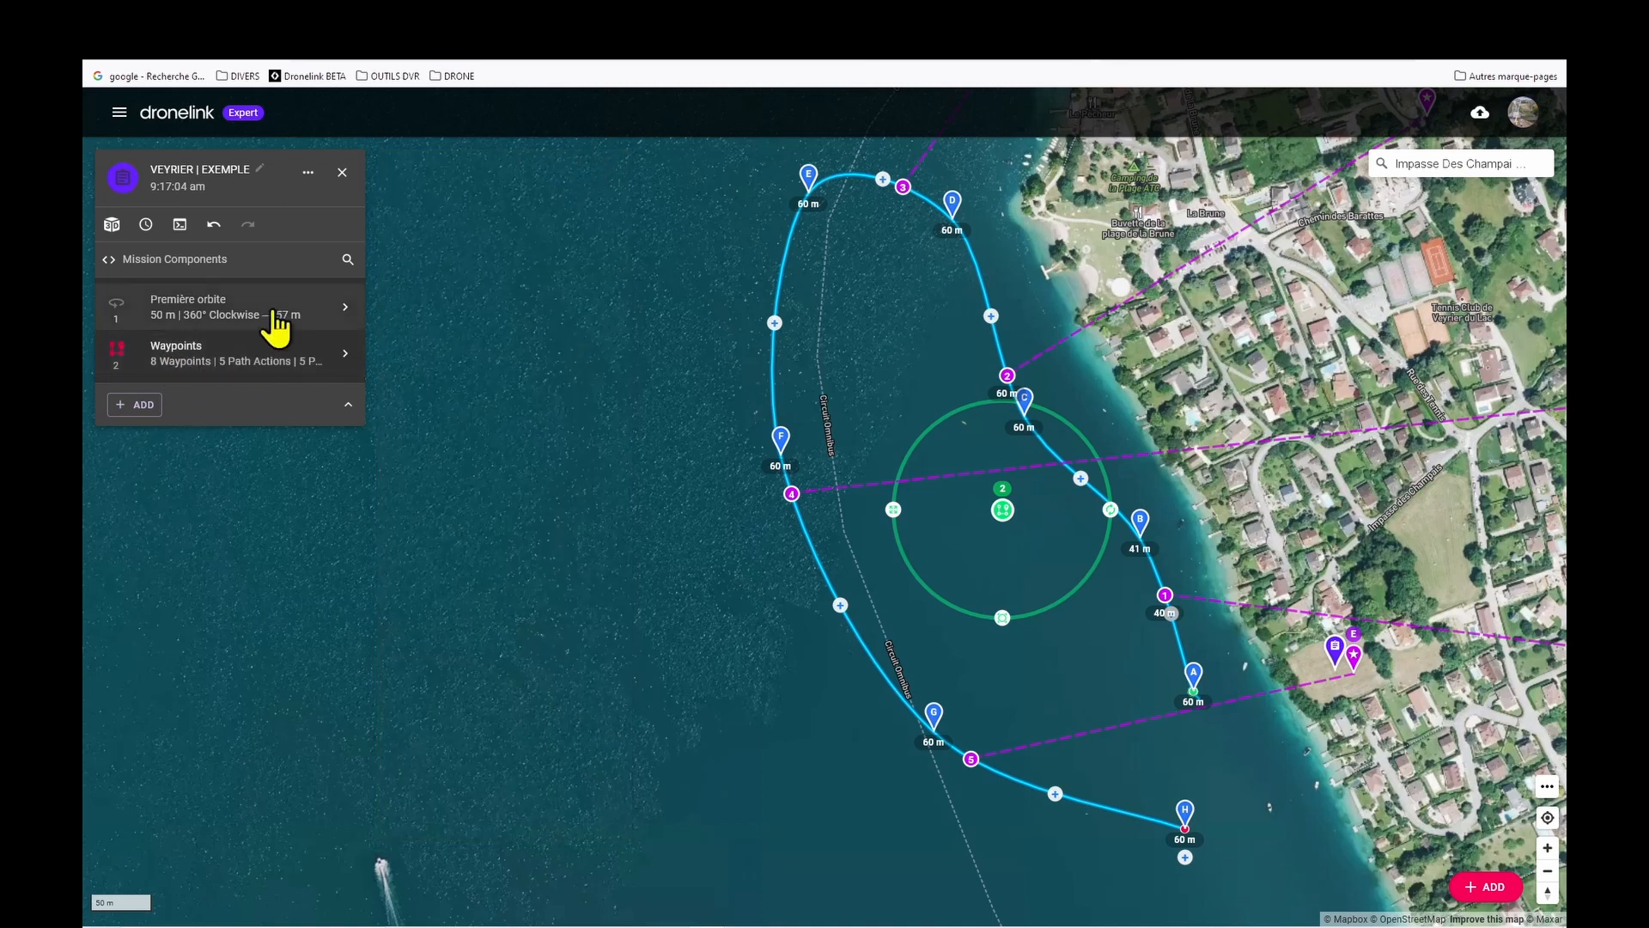
# - Preview the mission again and examine the timeline's video captures and the altitude graph alongside the flight path
pyautogui.click(179, 226)
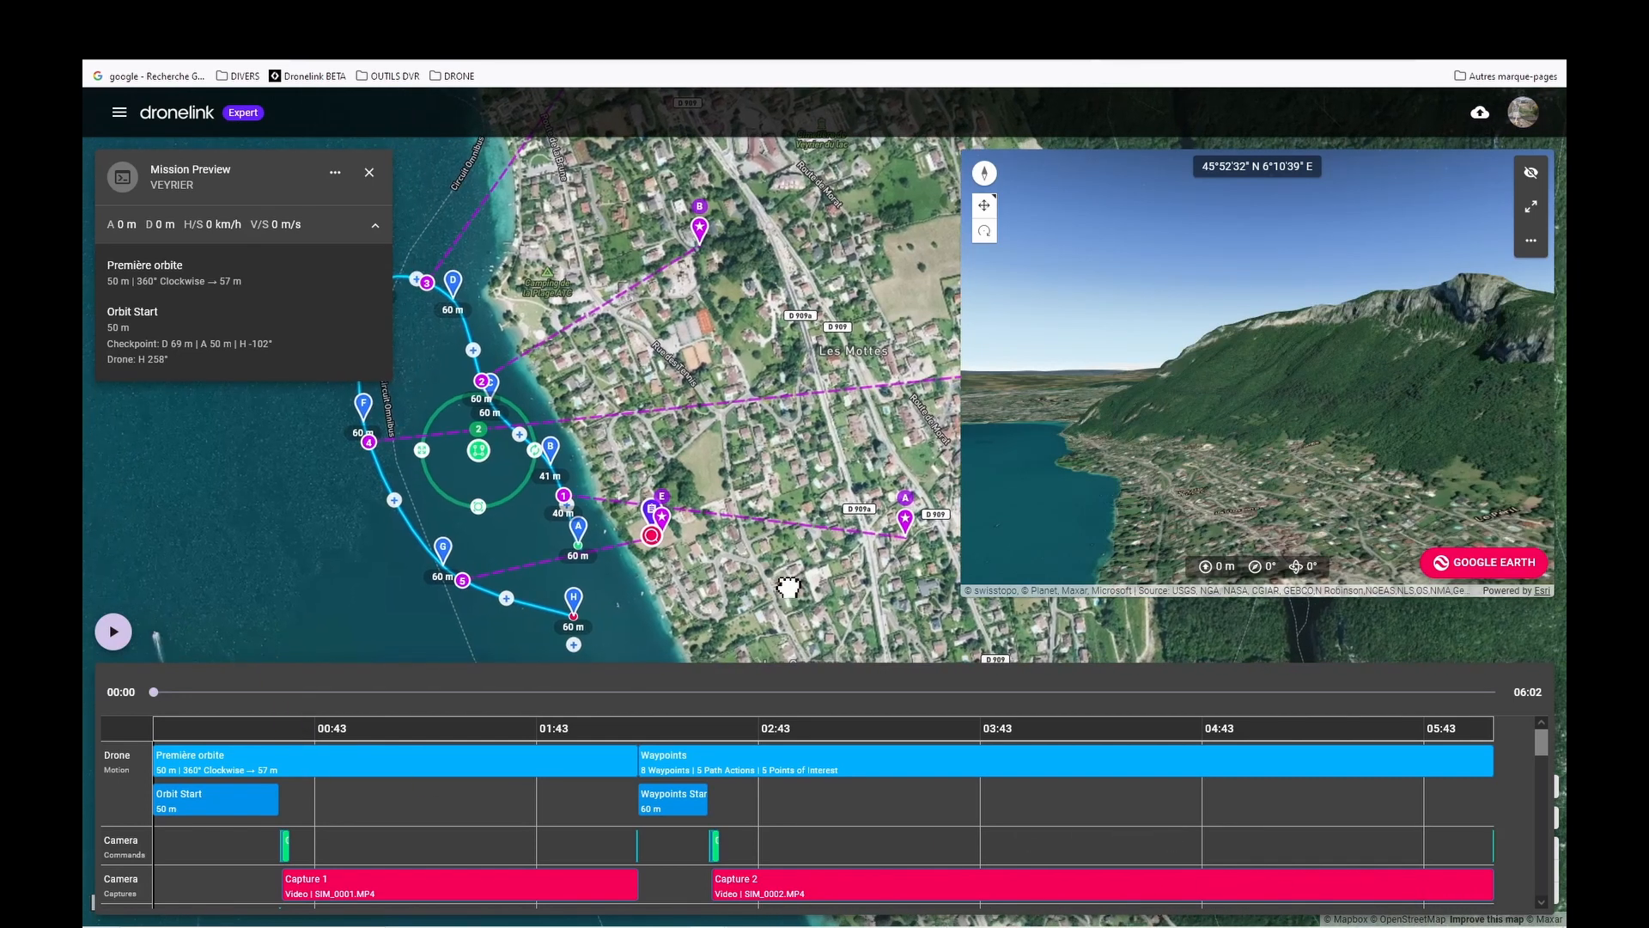
pyautogui.moveTo(789, 587); pyautogui.dragTo(860, 548)
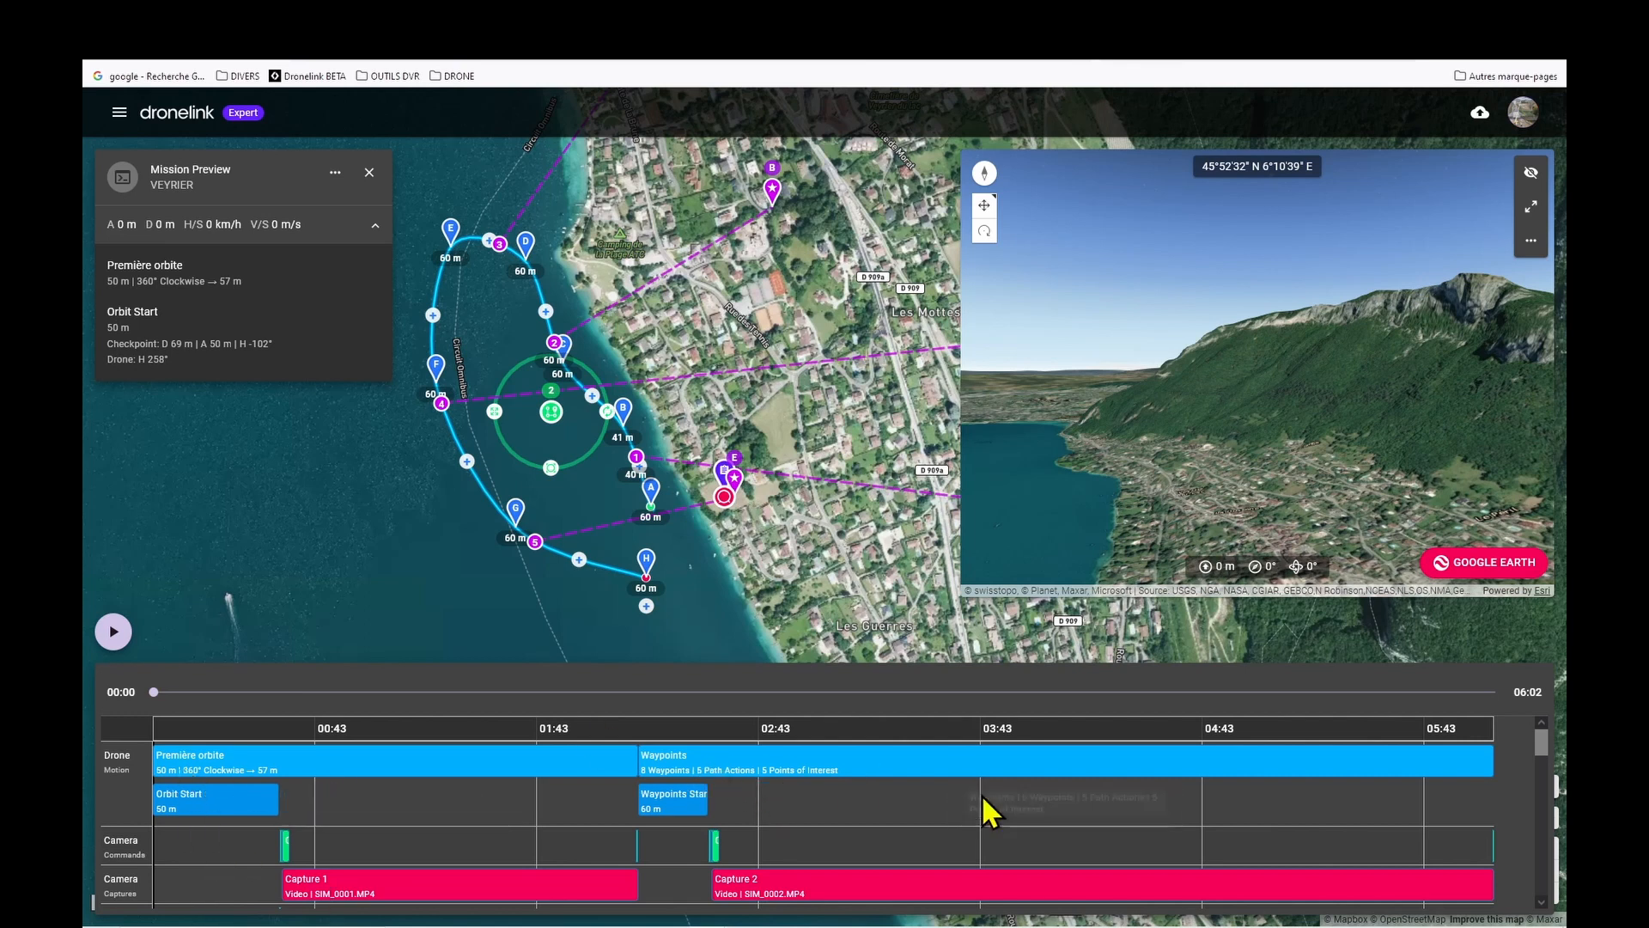
pyautogui.scroll(-5, 985, 811)
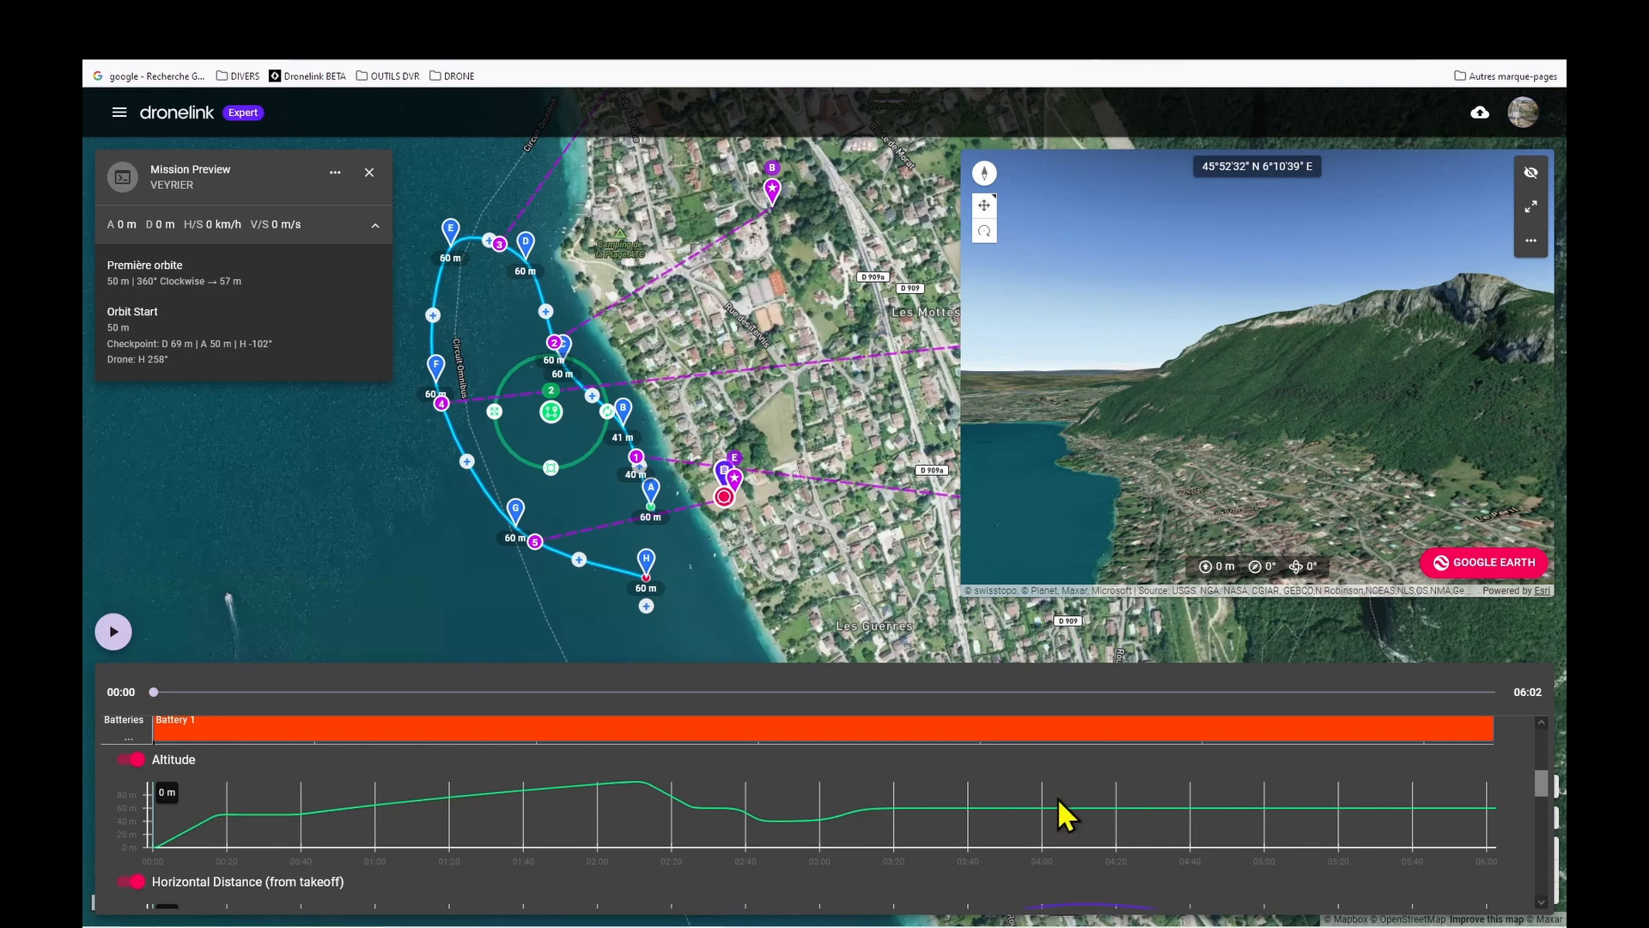
pyautogui.scroll(-1, 1064, 814)
pyautogui.scroll(1, 824, 807)
pyautogui.scroll(2, 710, 500)
pyautogui.moveTo(795, 584); pyautogui.dragTo(828, 559)
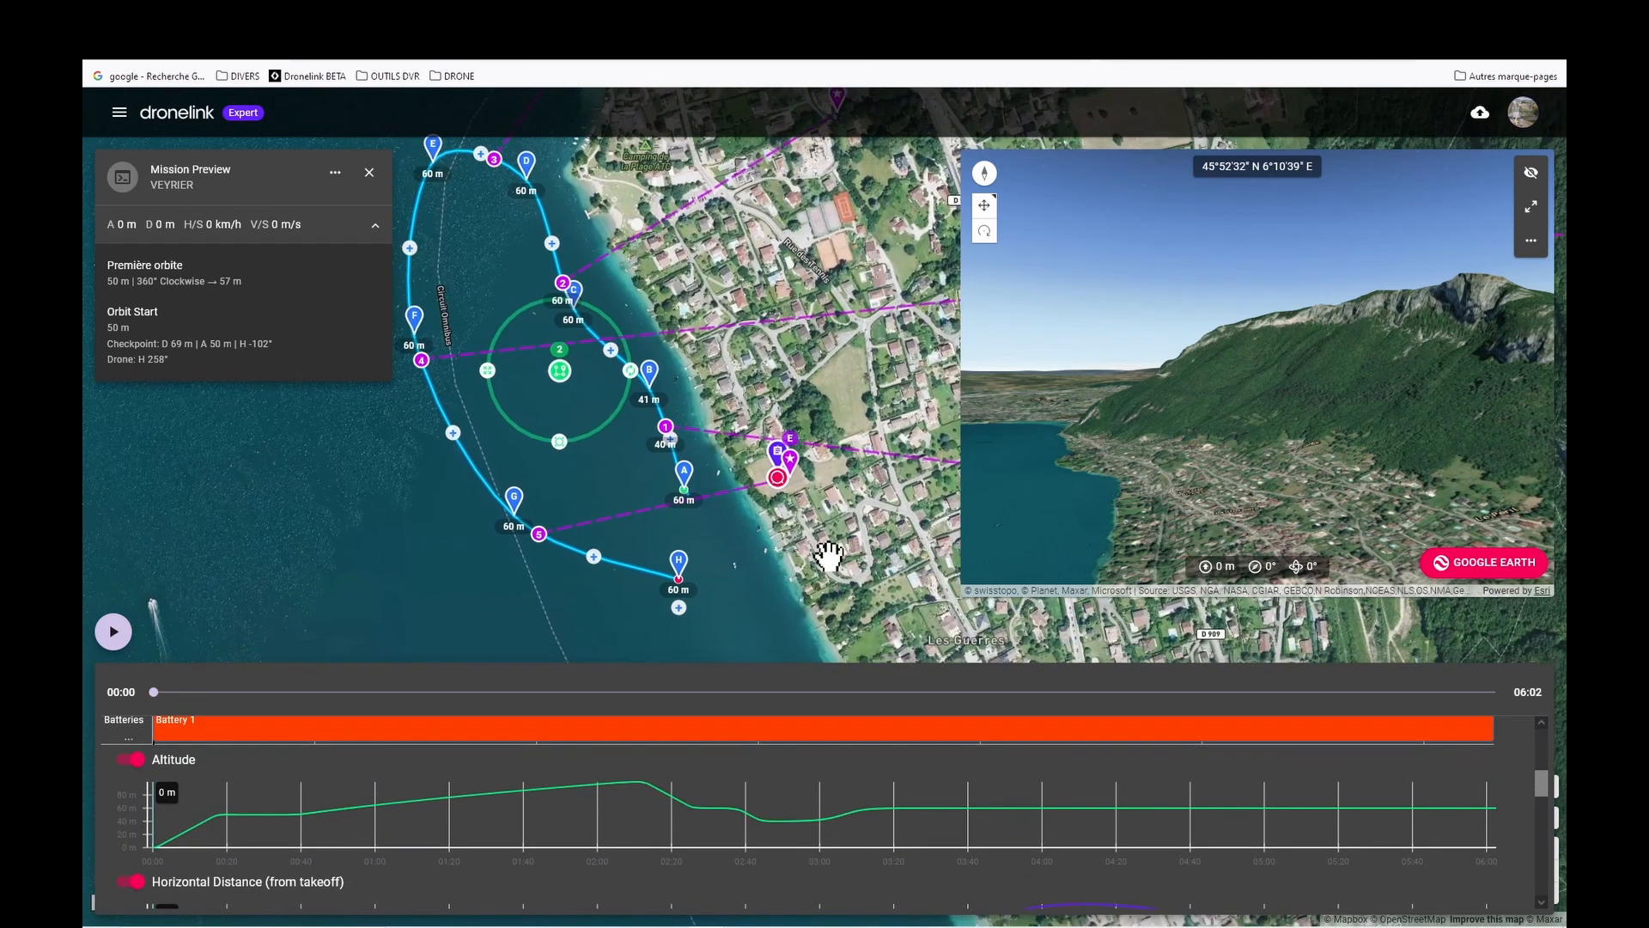
# - Play the start of the mission preview, pause it, and move playback to the end of the first orbit
pyautogui.click(113, 632)
pyautogui.scroll(3, 449, 817)
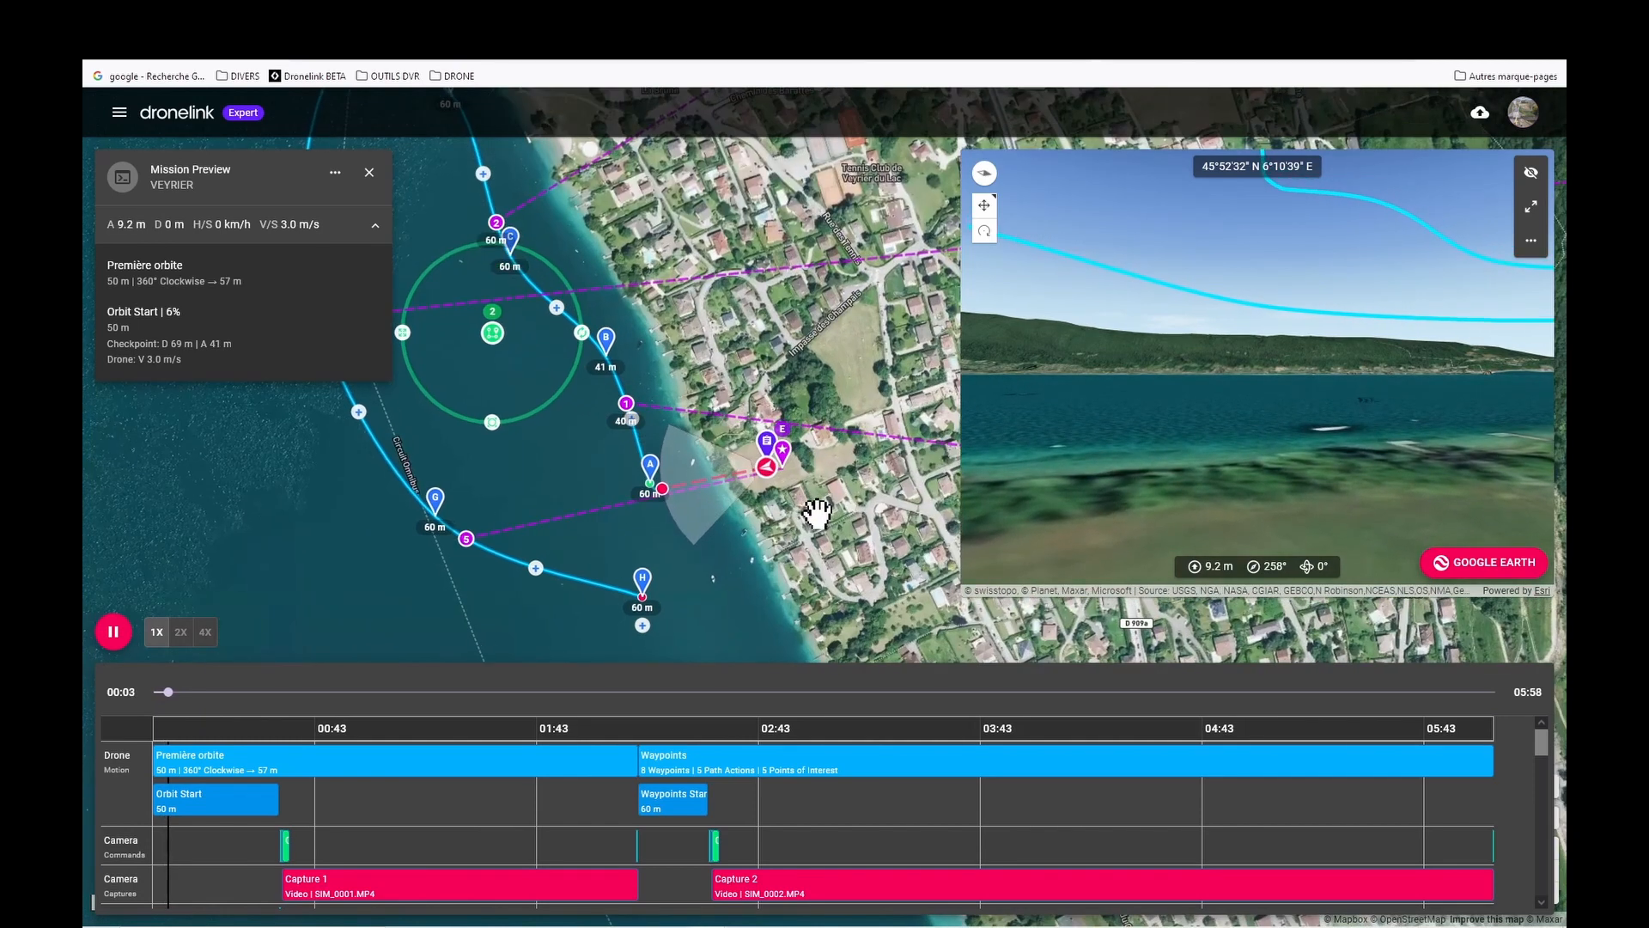
pyautogui.scroll(3, 786, 501)
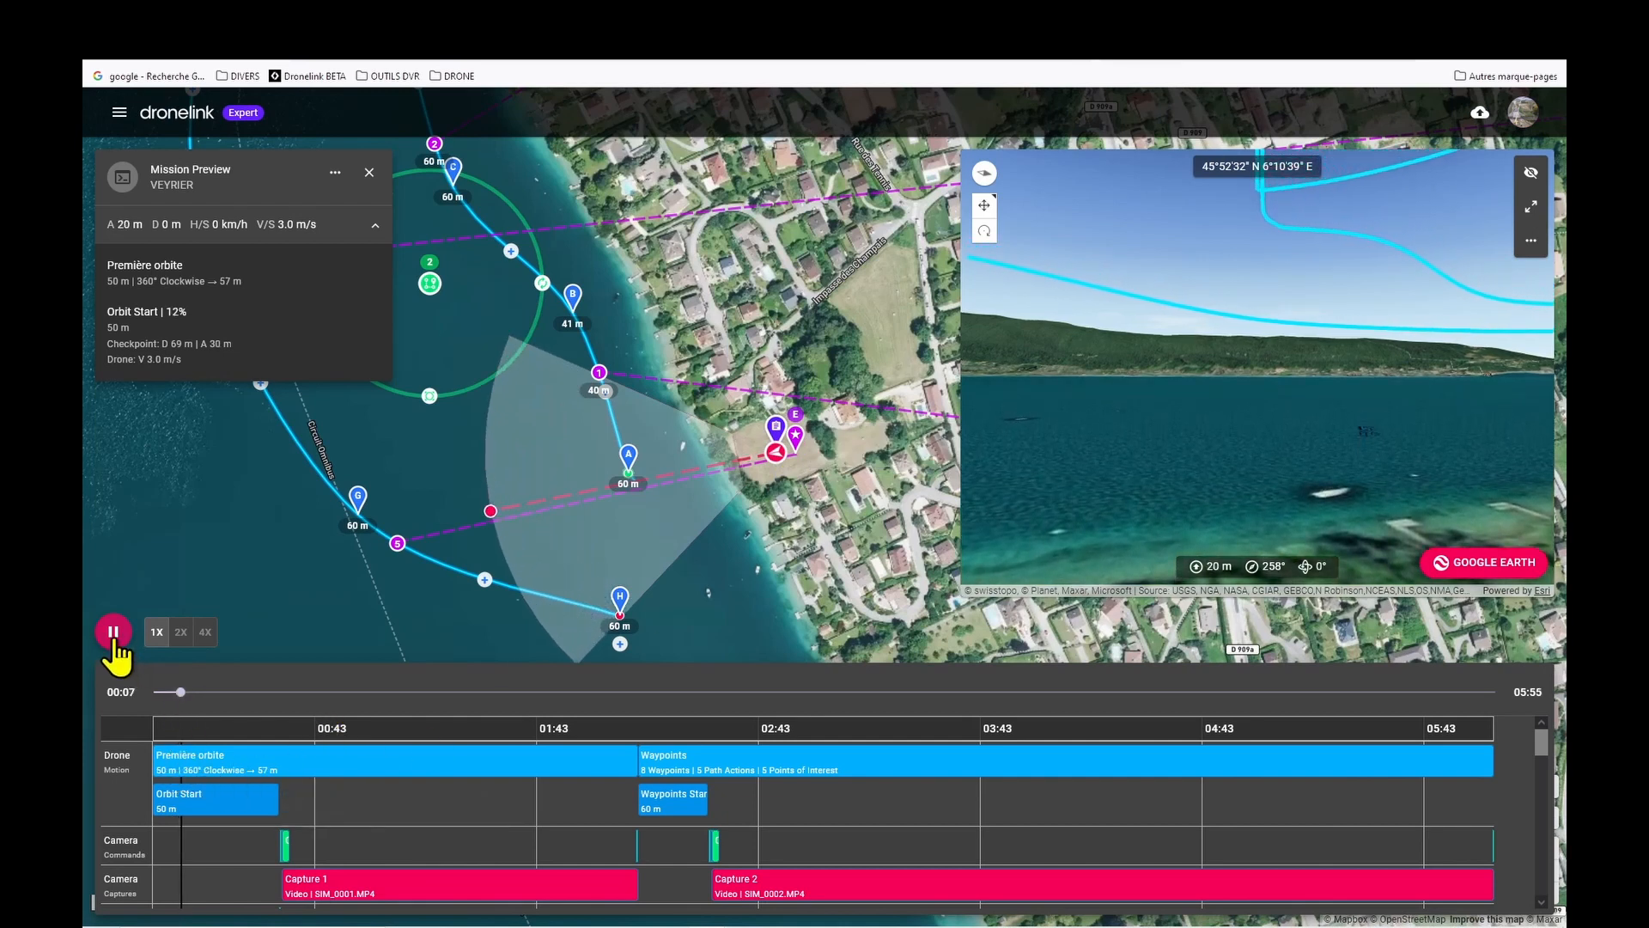
pyautogui.click(119, 646)
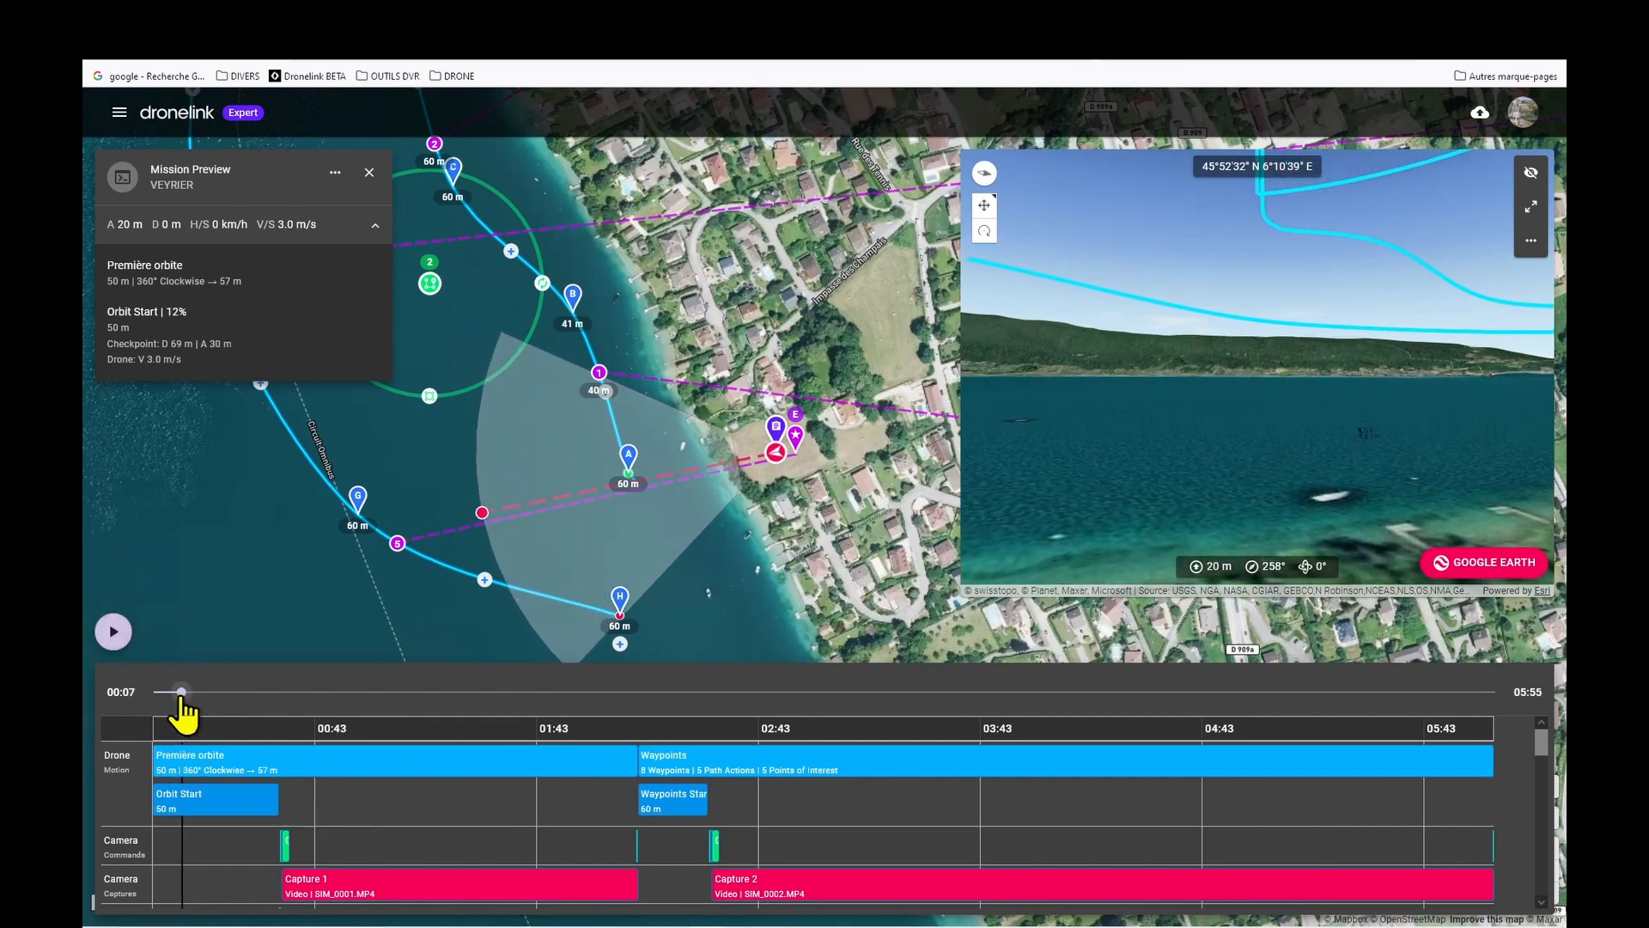
pyautogui.moveTo(181, 694)
pyautogui.mouseDown()
pyautogui.moveTo(232, 710)
pyautogui.moveTo(637, 705)
pyautogui.mouseUp()
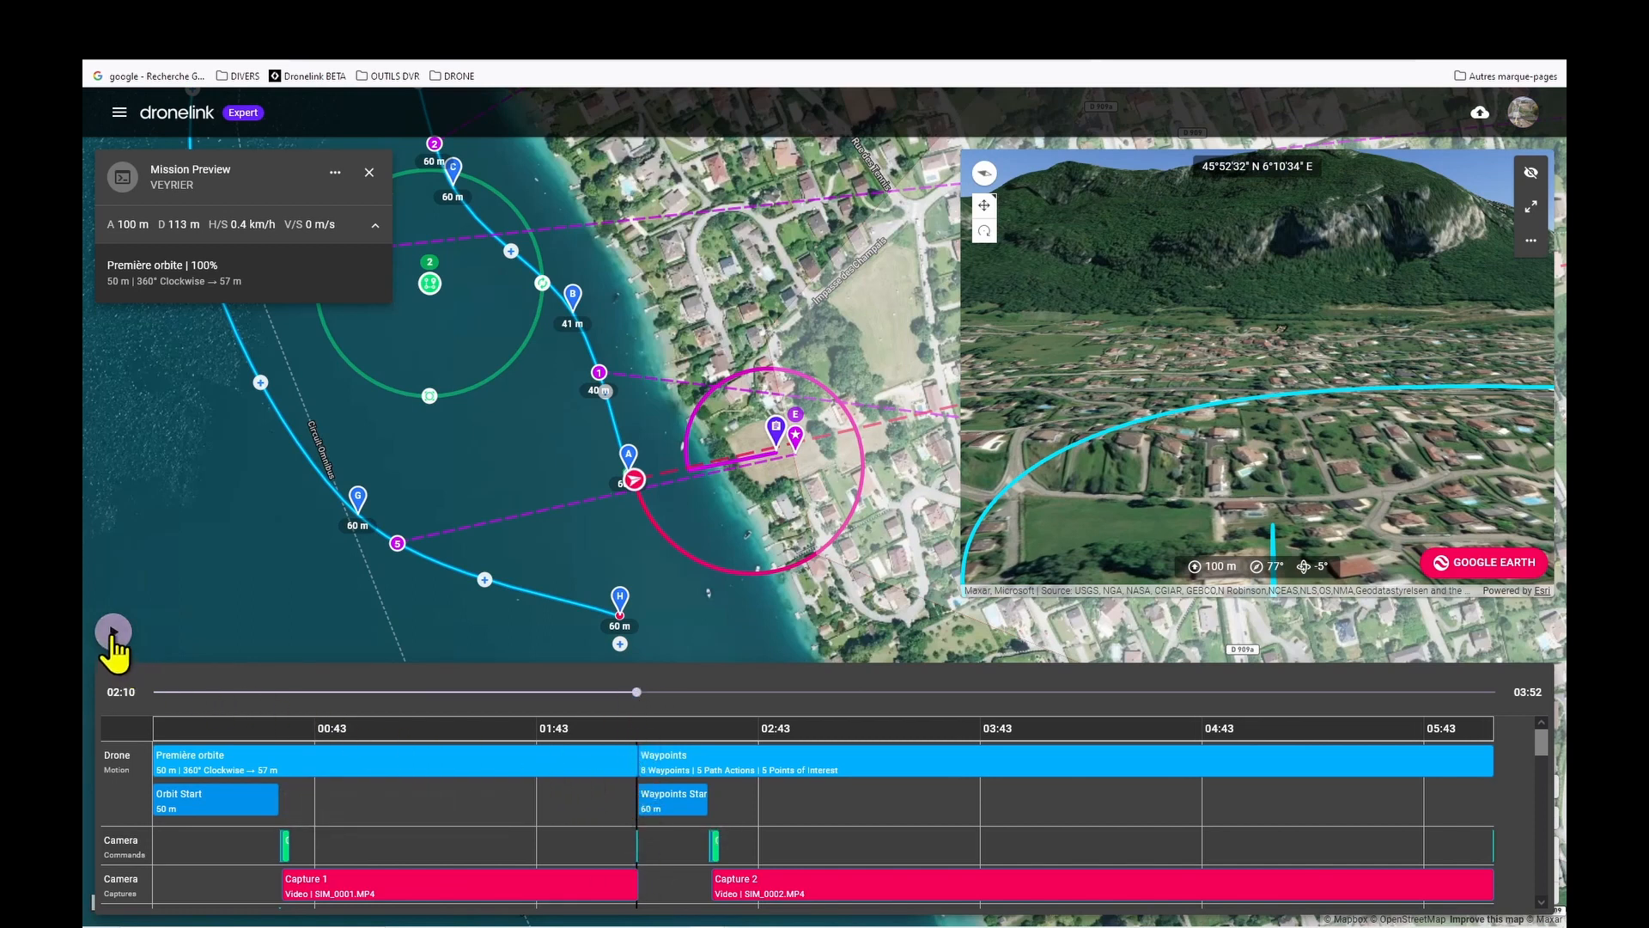
# - Play the transition from the orbit into the Waypoints path, following the altitude graph, and pause at path action 1
pyautogui.click(112, 633)
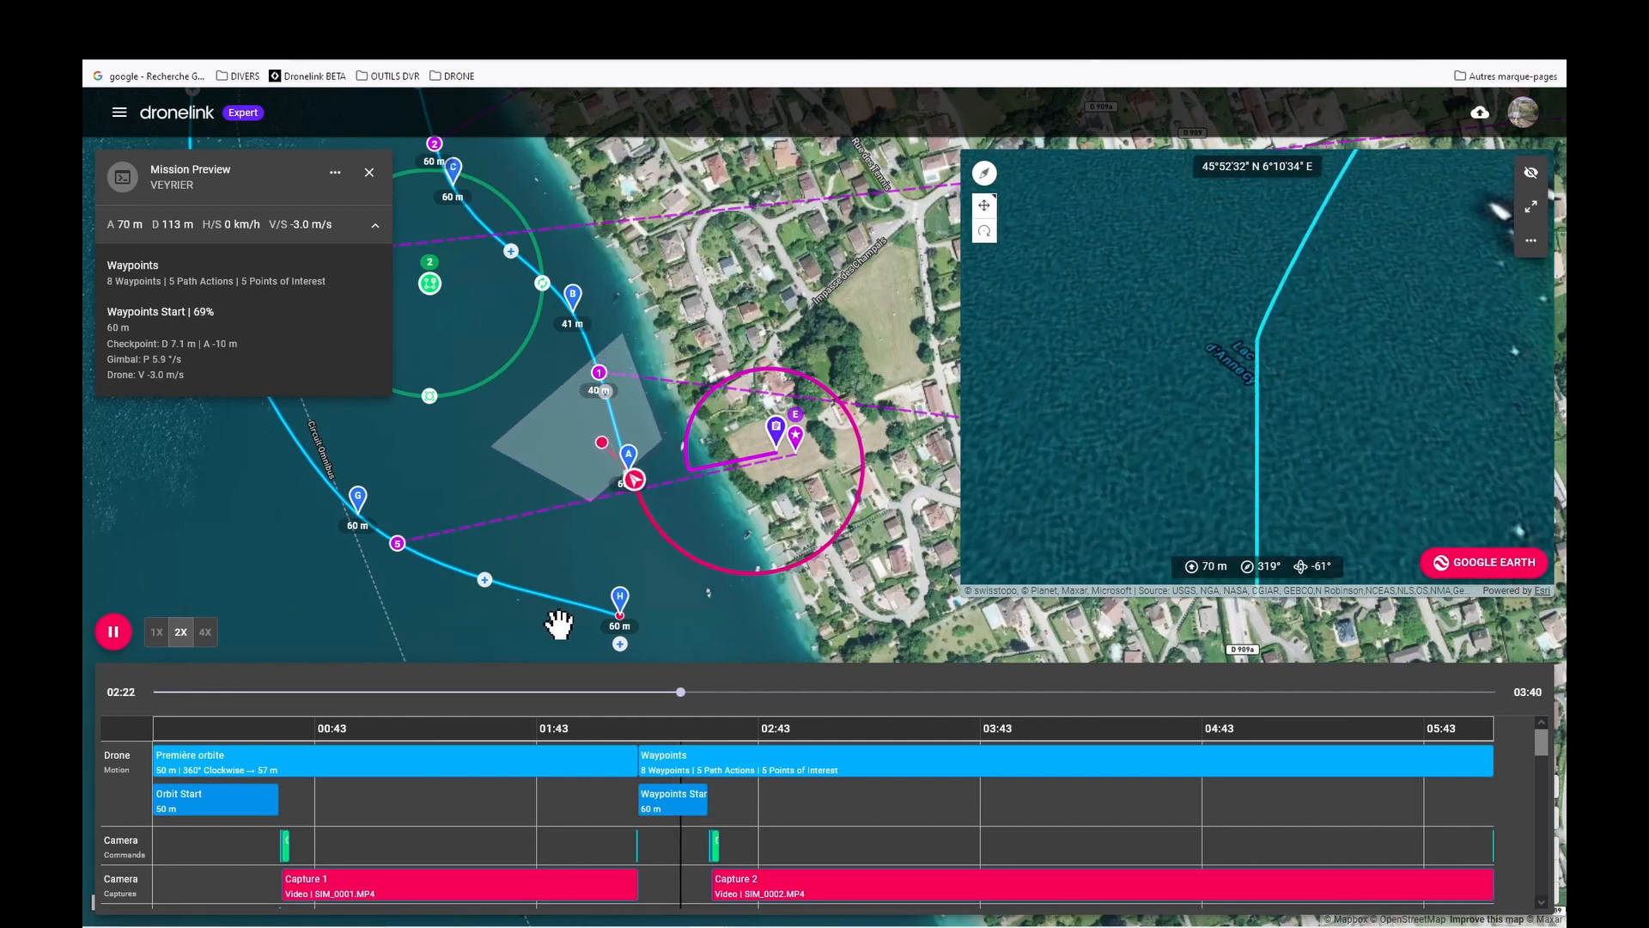
pyautogui.scroll(-5, 488, 837)
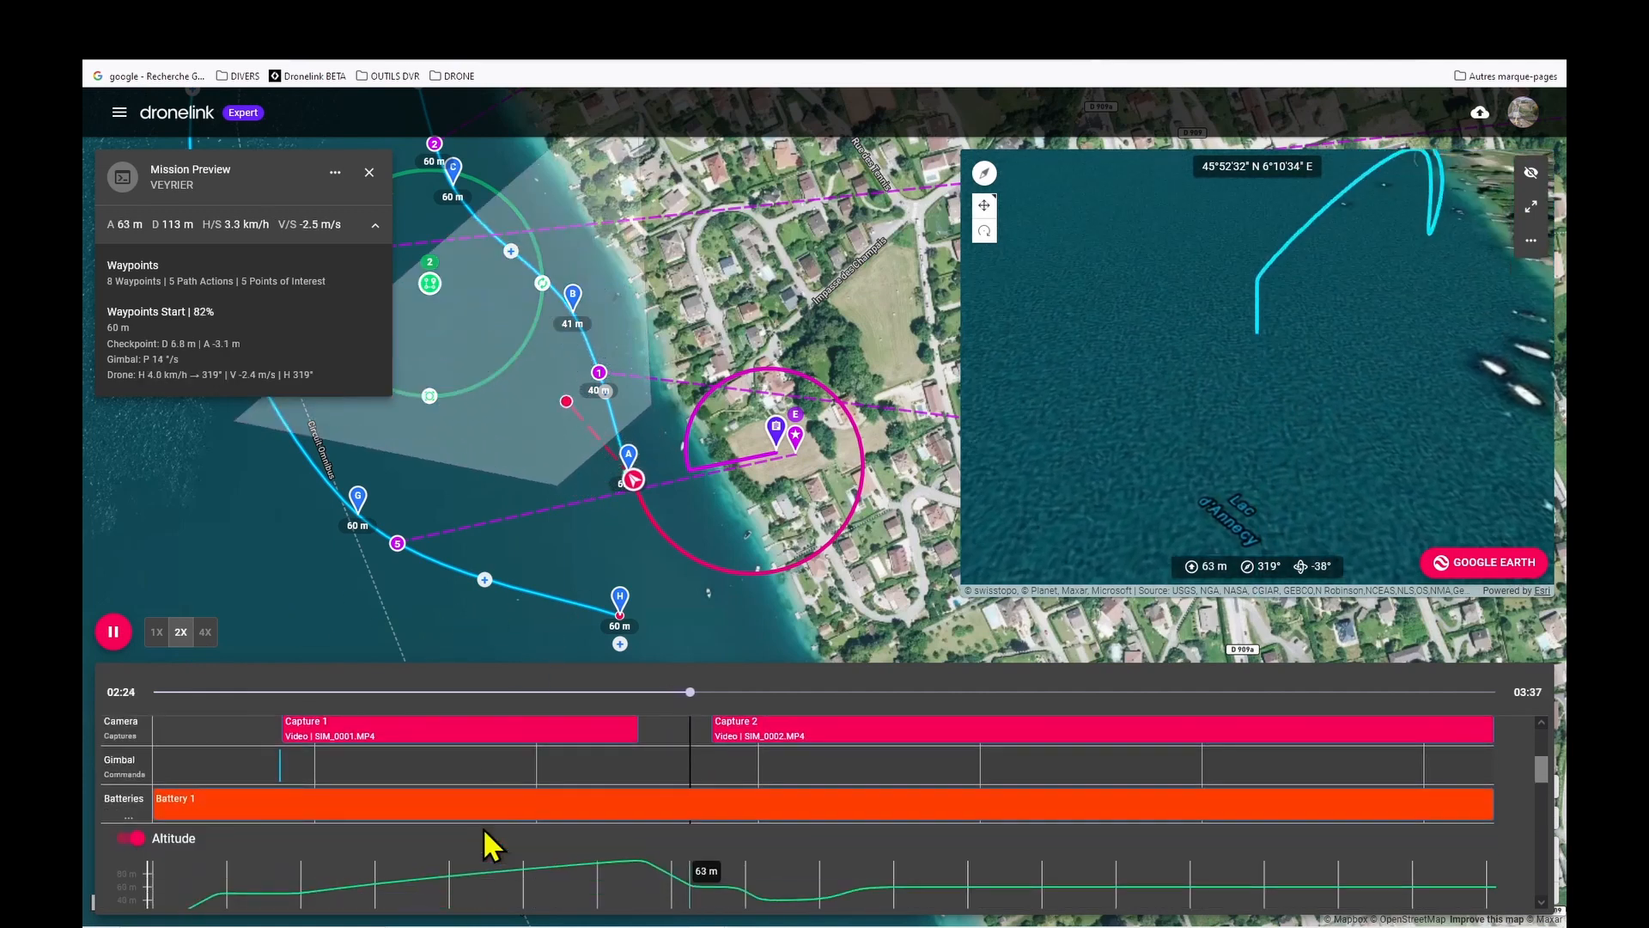
pyautogui.scroll(-2, 482, 822)
pyautogui.scroll(3, 483, 823)
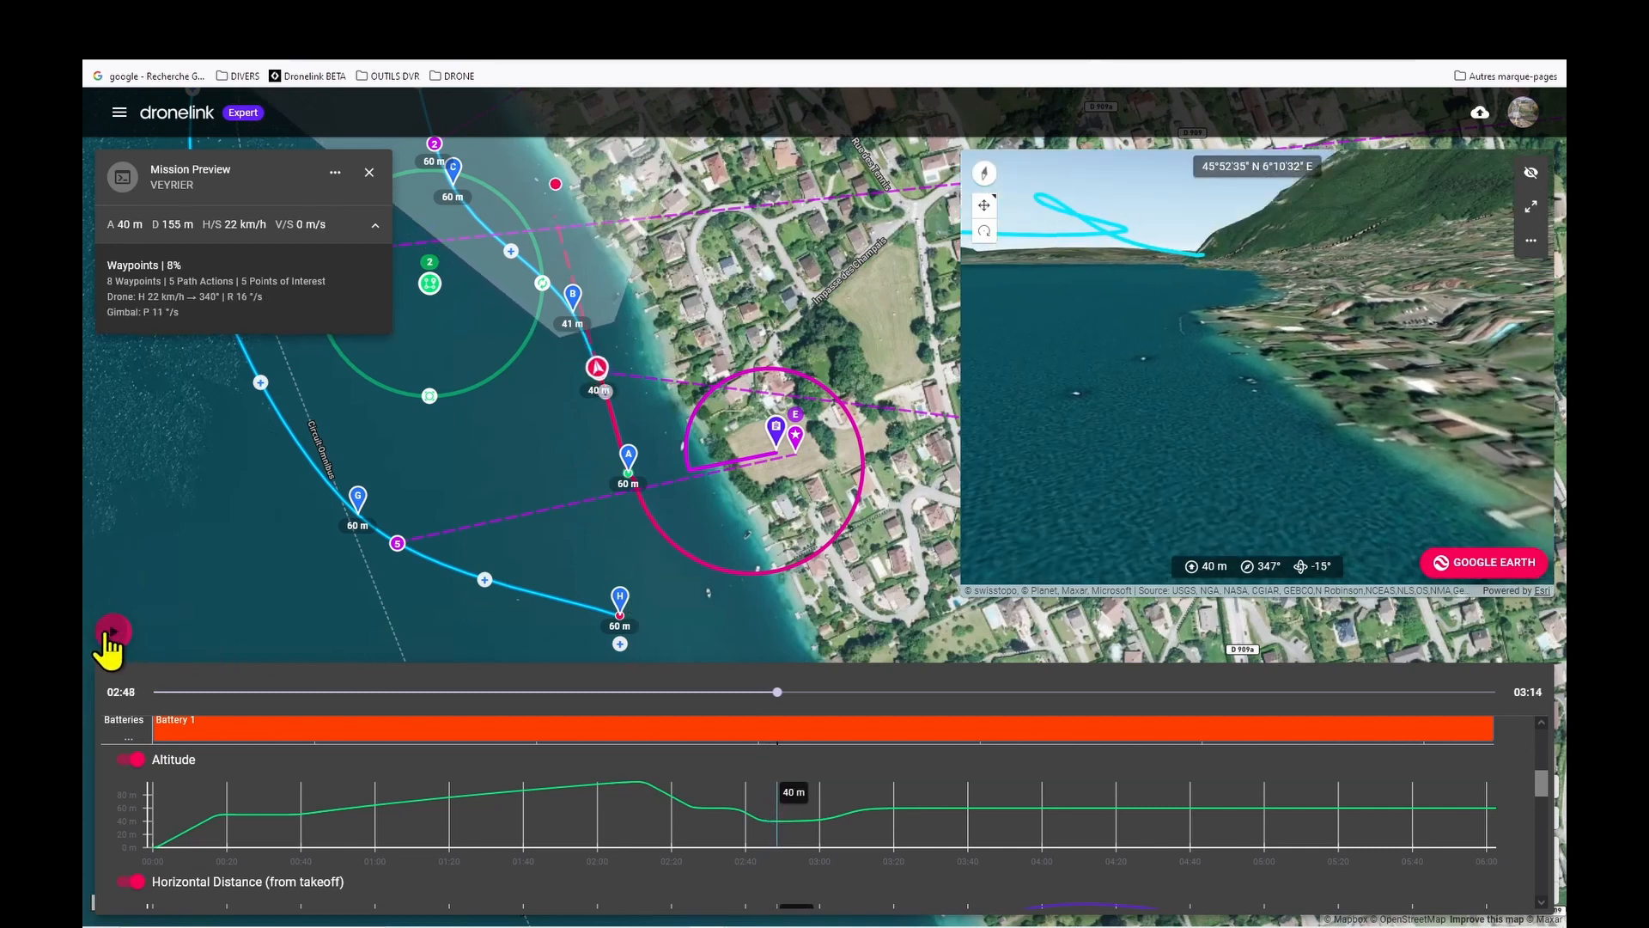
pyautogui.click(113, 639)
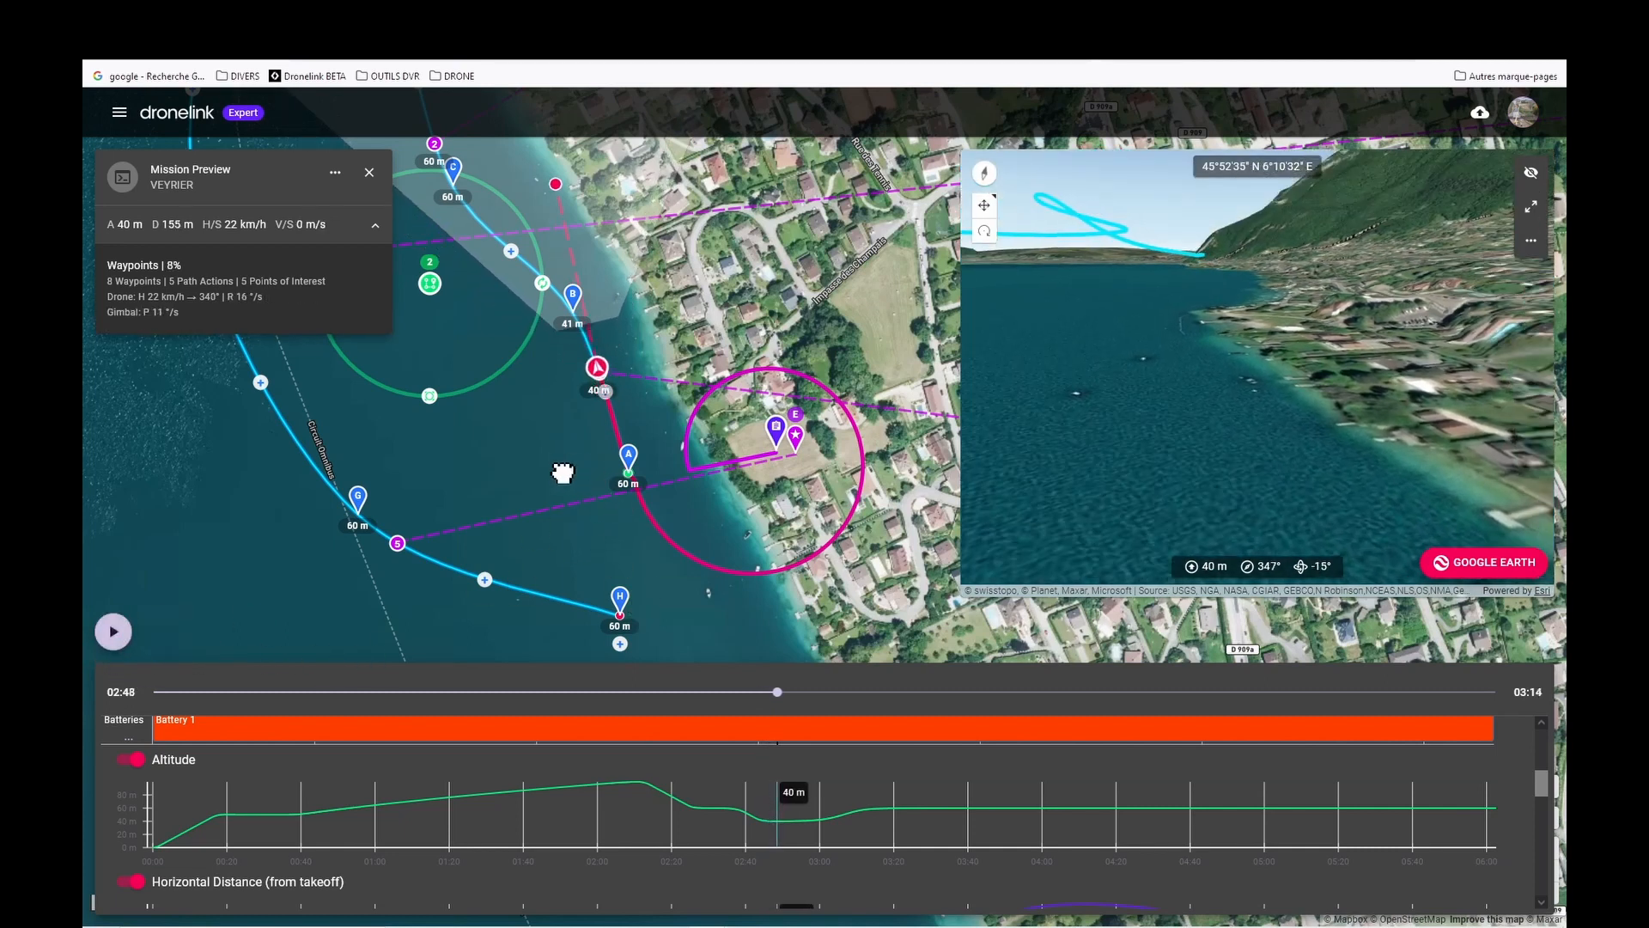
# - Resume the preview past waypoints B and C, comparing the camera view with the points of interest on the map
pyautogui.moveTo(562, 472); pyautogui.dragTo(602, 505)
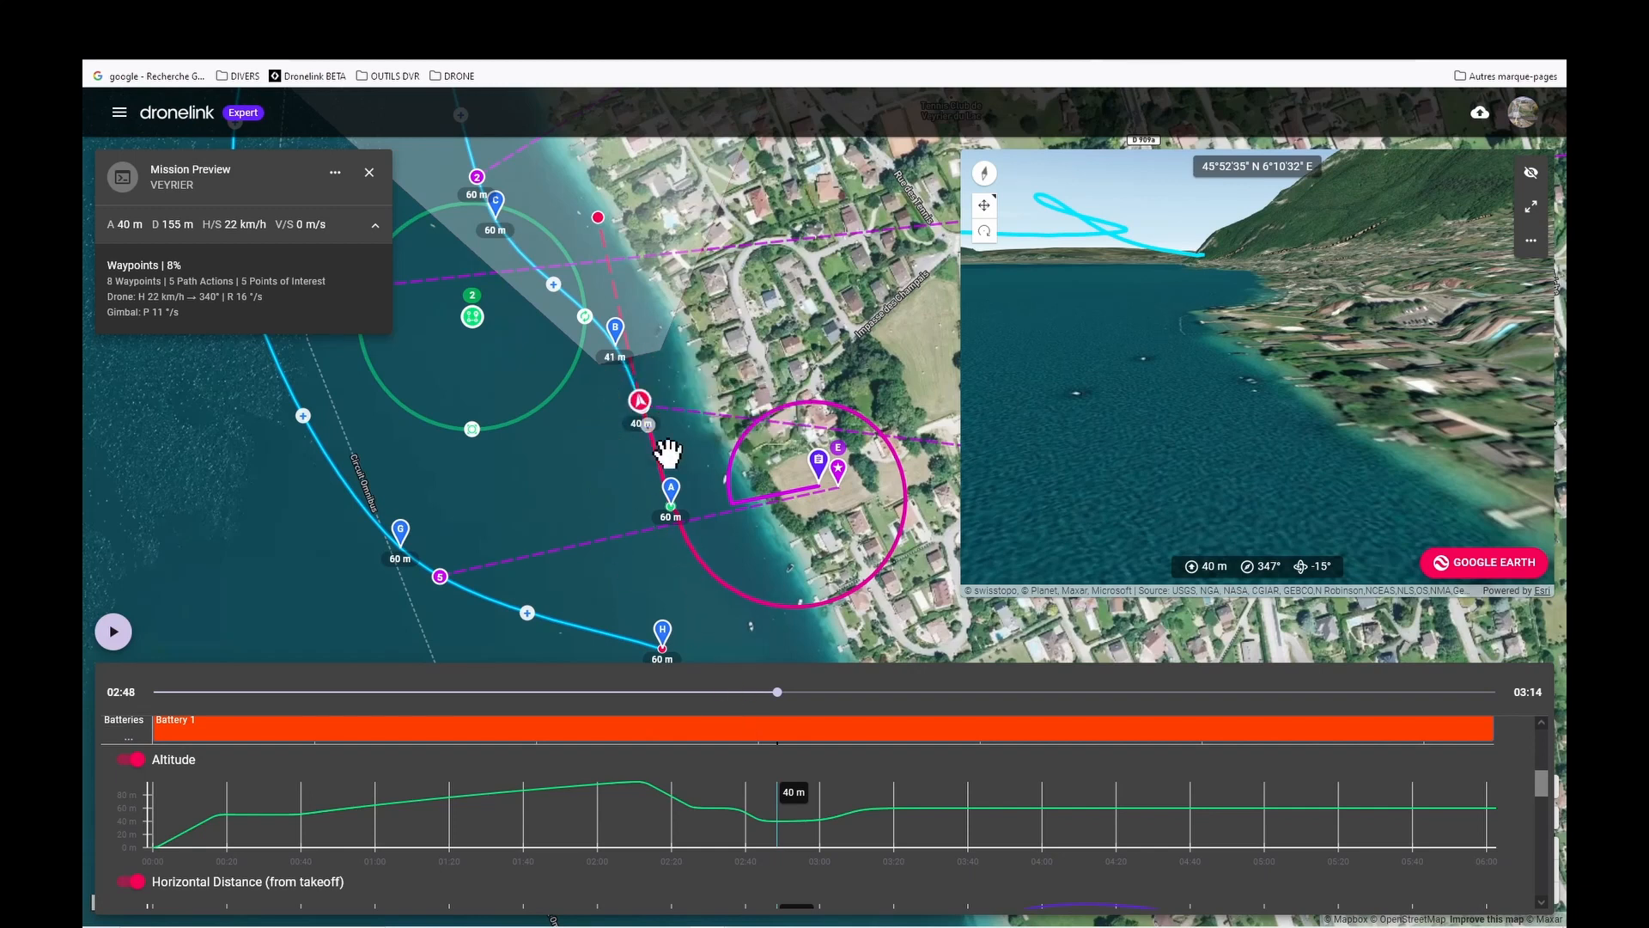
pyautogui.click(113, 633)
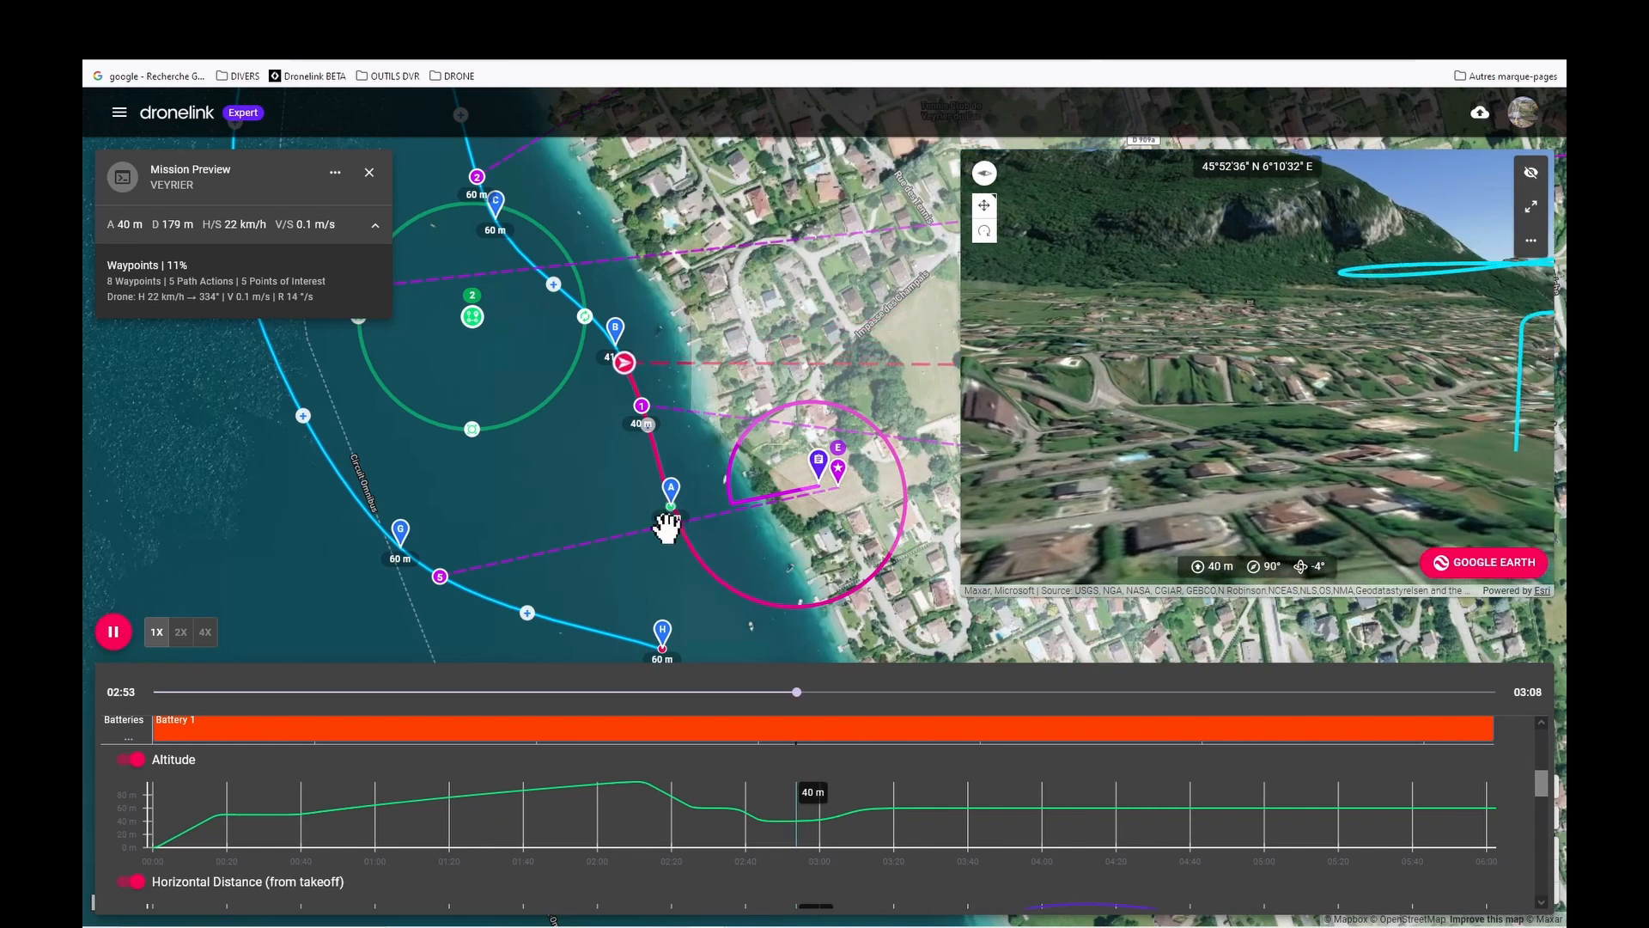
pyautogui.scroll(-2, 554, 463)
pyautogui.scroll(-2, 900, 524)
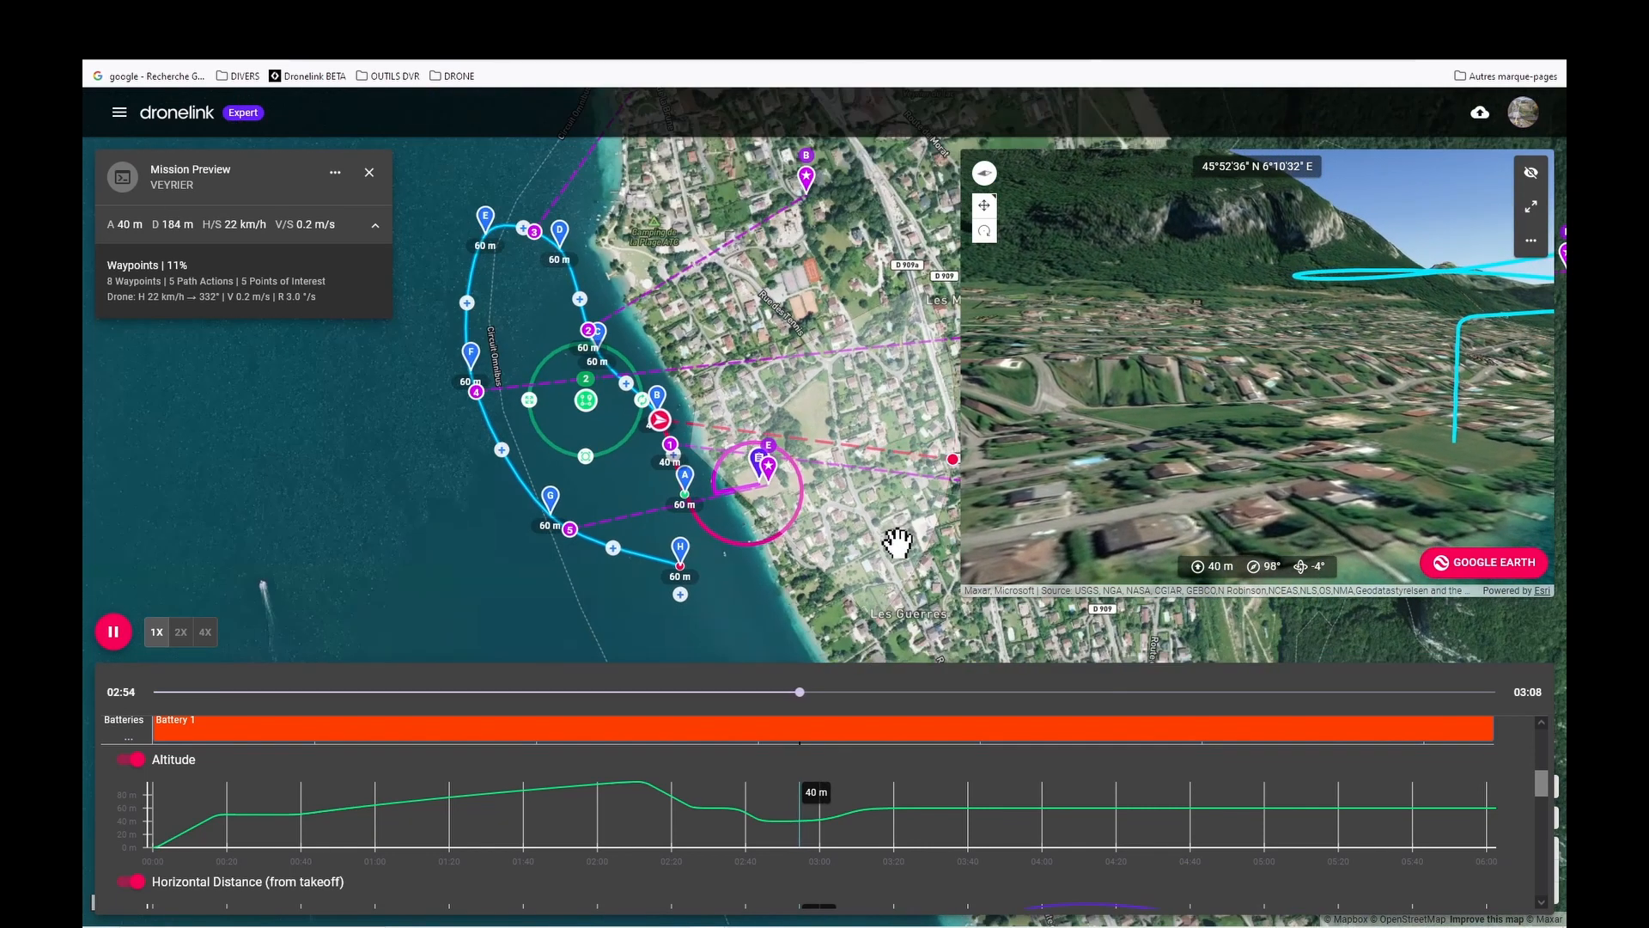
pyautogui.moveTo(898, 545)
pyautogui.mouseDown()
pyautogui.moveTo(792, 489)
pyautogui.moveTo(930, 553)
pyautogui.mouseUp()
pyautogui.moveTo(878, 492); pyautogui.dragTo(816, 464)
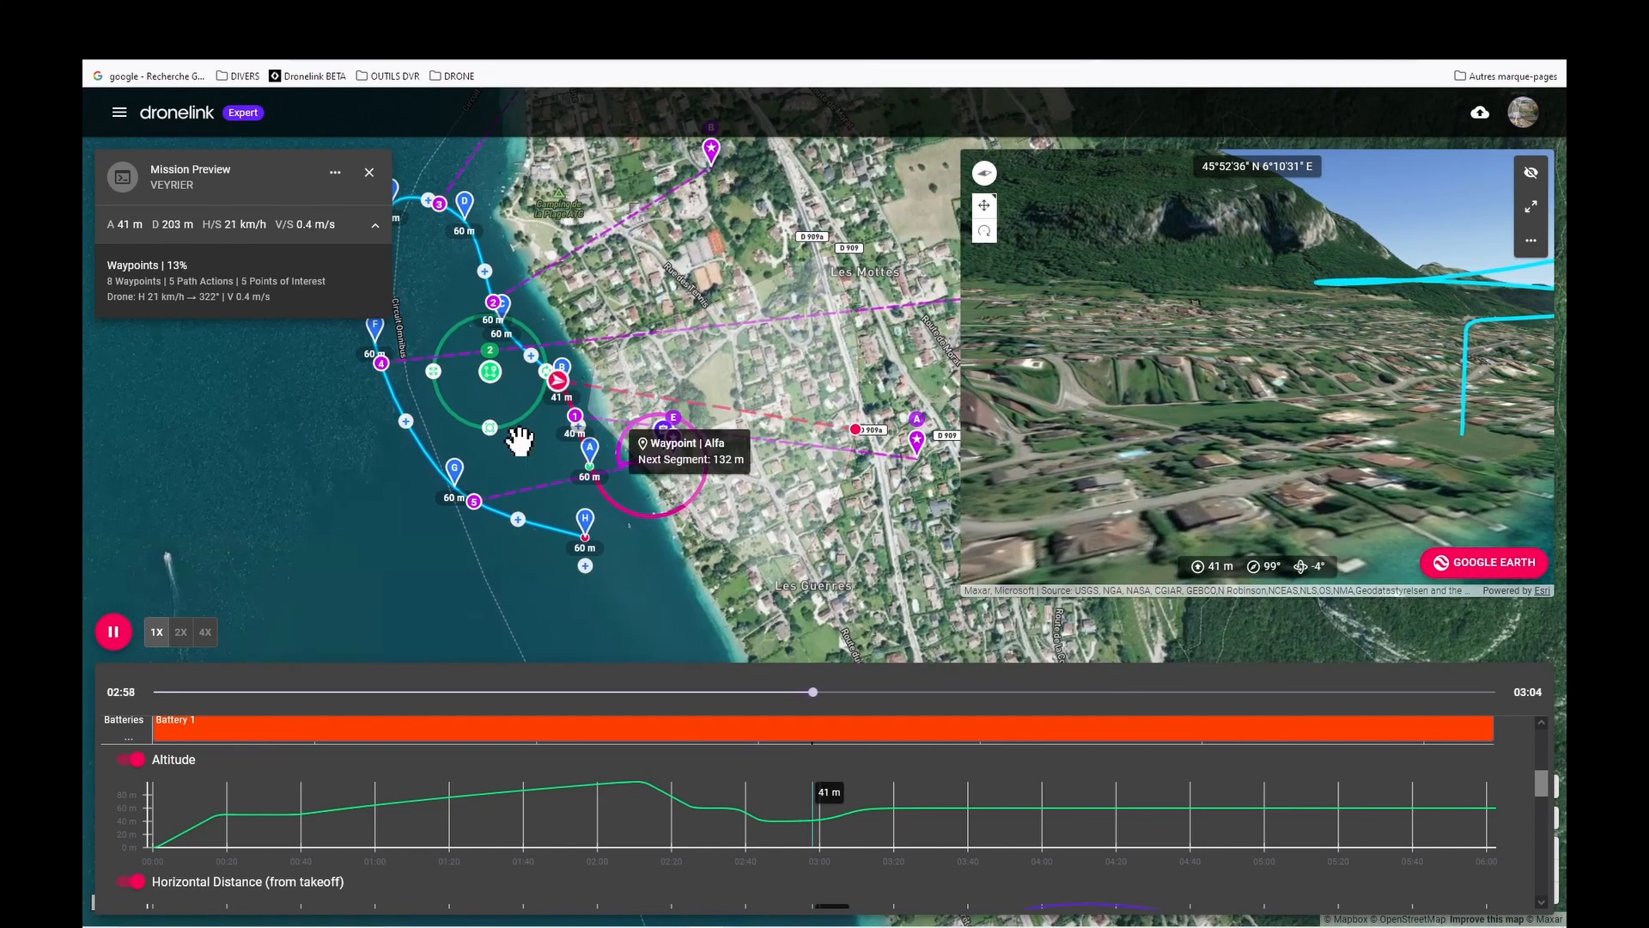
pyautogui.moveTo(529, 445); pyautogui.dragTo(559, 475)
pyautogui.scroll(2, 574, 439)
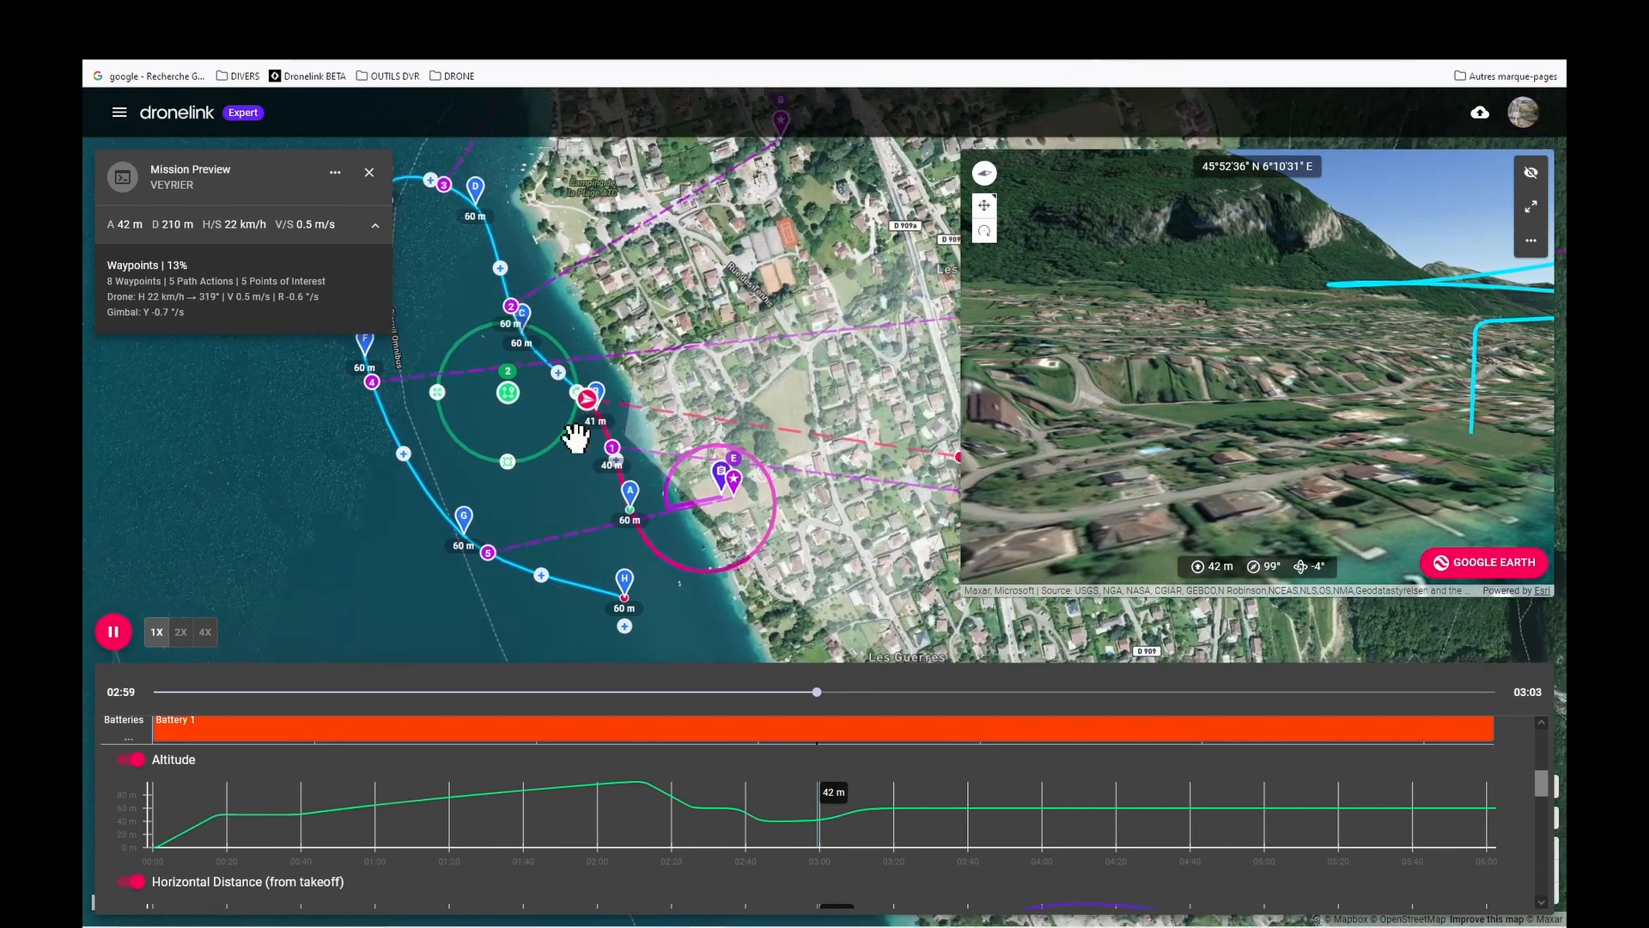
pyautogui.scroll(2, 578, 455)
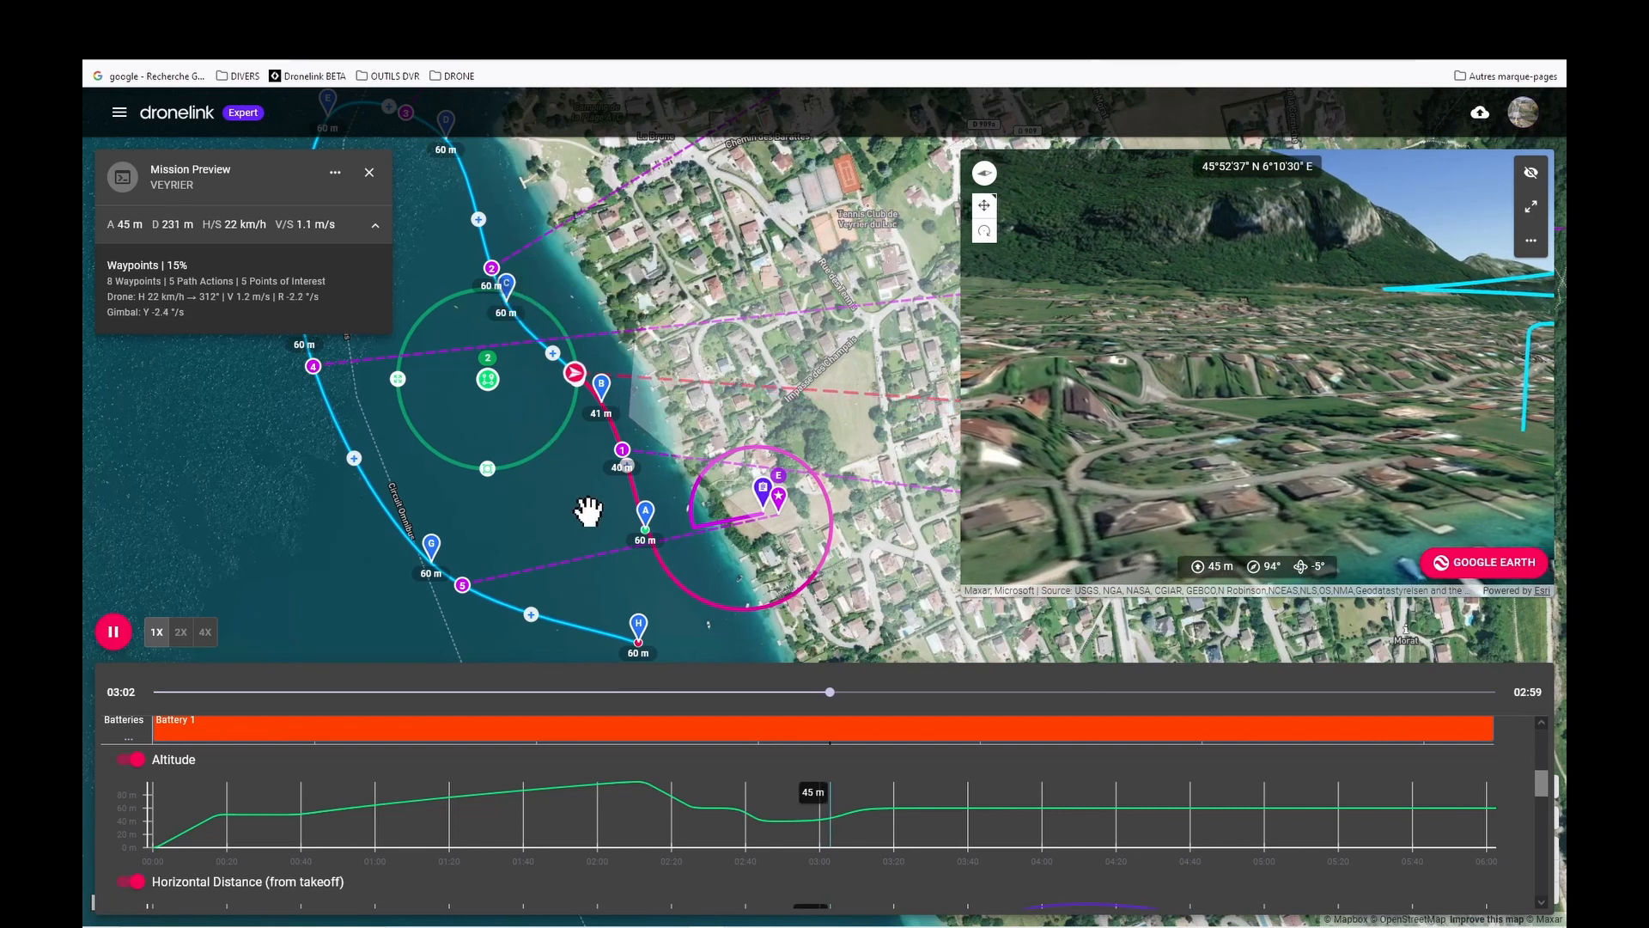
pyautogui.moveTo(589, 508); pyautogui.dragTo(578, 563)
pyautogui.moveTo(772, 250); pyautogui.dragTo(755, 367)
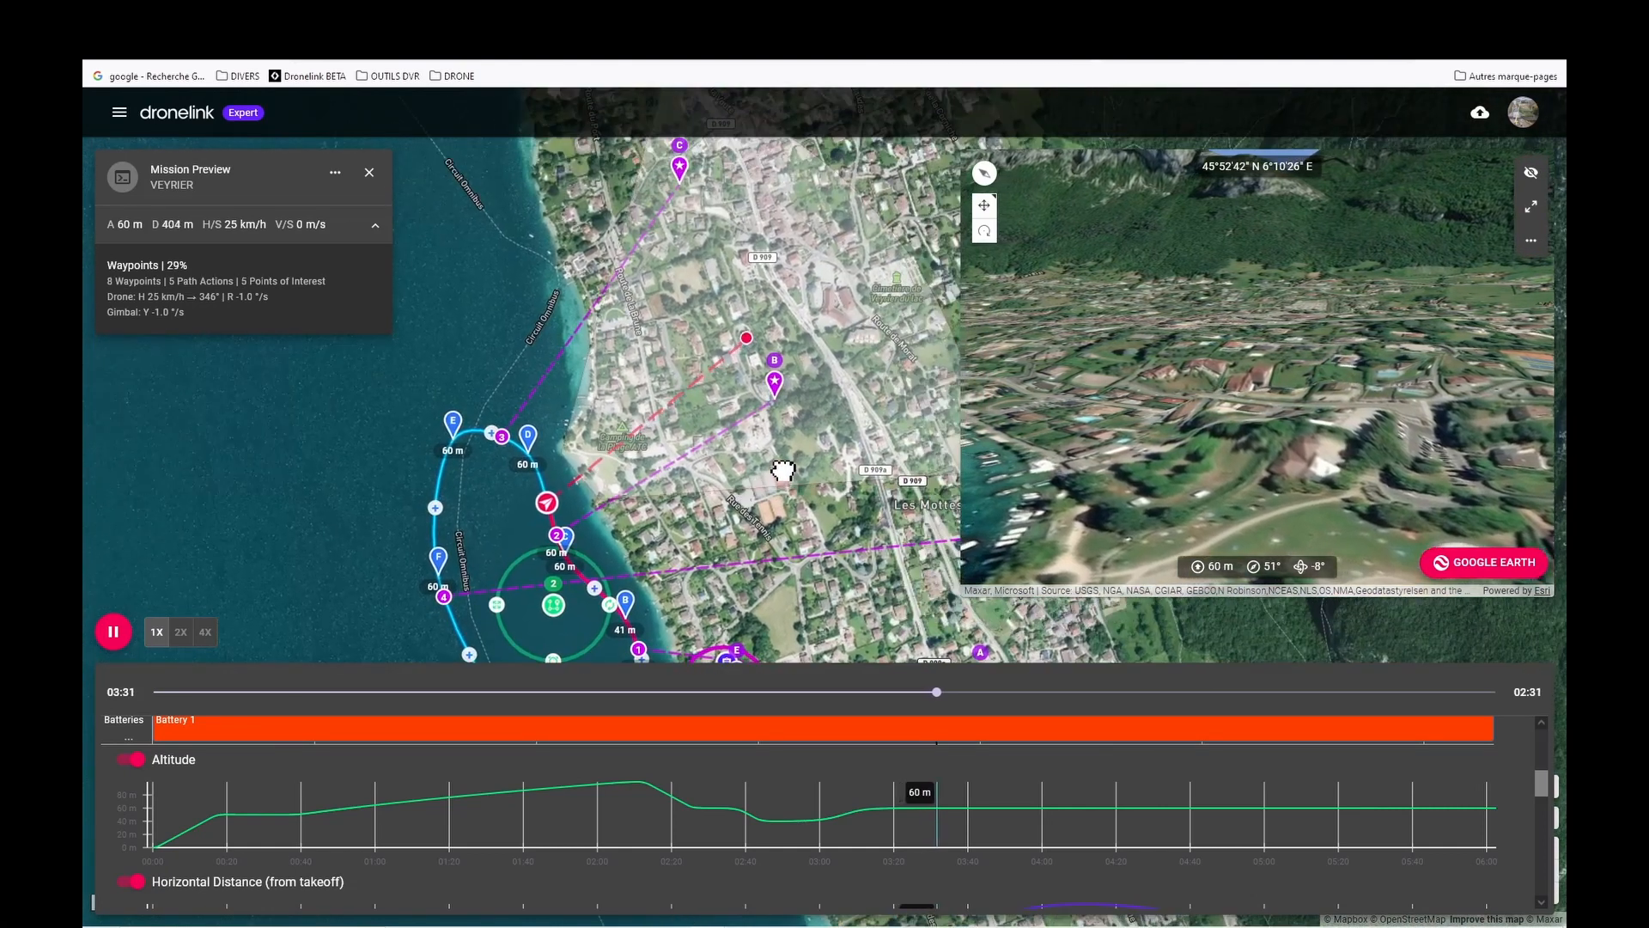
# - Follow the preview around the northern curve and back to waypoint H, watching where the camera aims, and close the preview
pyautogui.moveTo(878, 420); pyautogui.dragTo(844, 436)
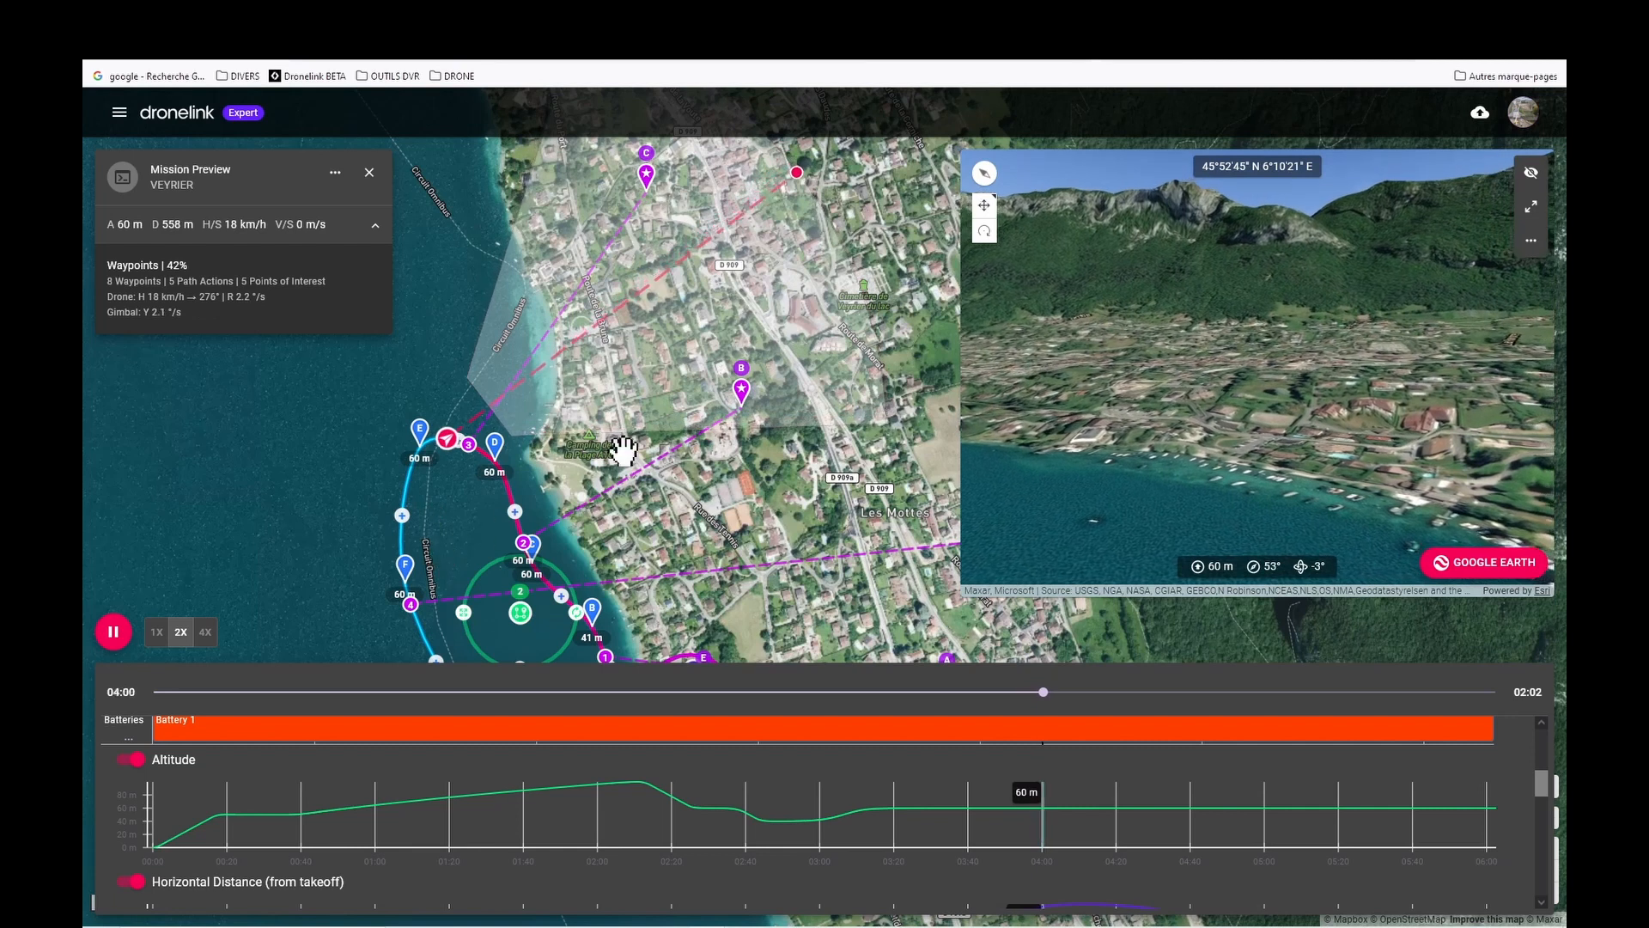
pyautogui.moveTo(615, 440); pyautogui.dragTo(652, 344)
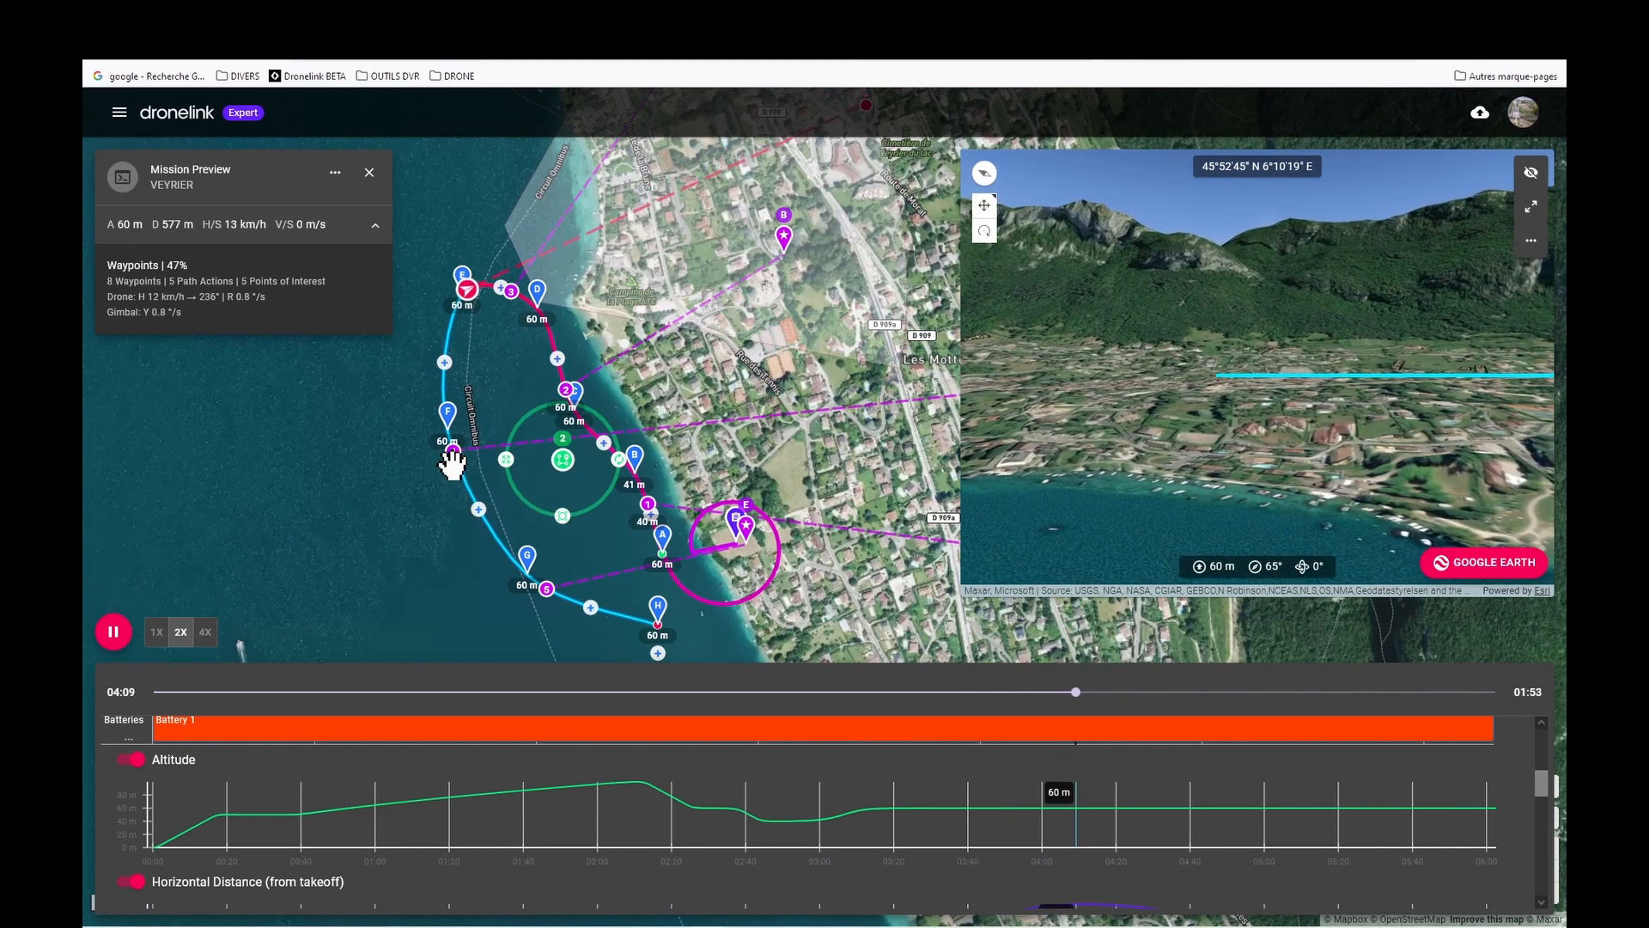
pyautogui.moveTo(795, 468); pyautogui.dragTo(733, 473)
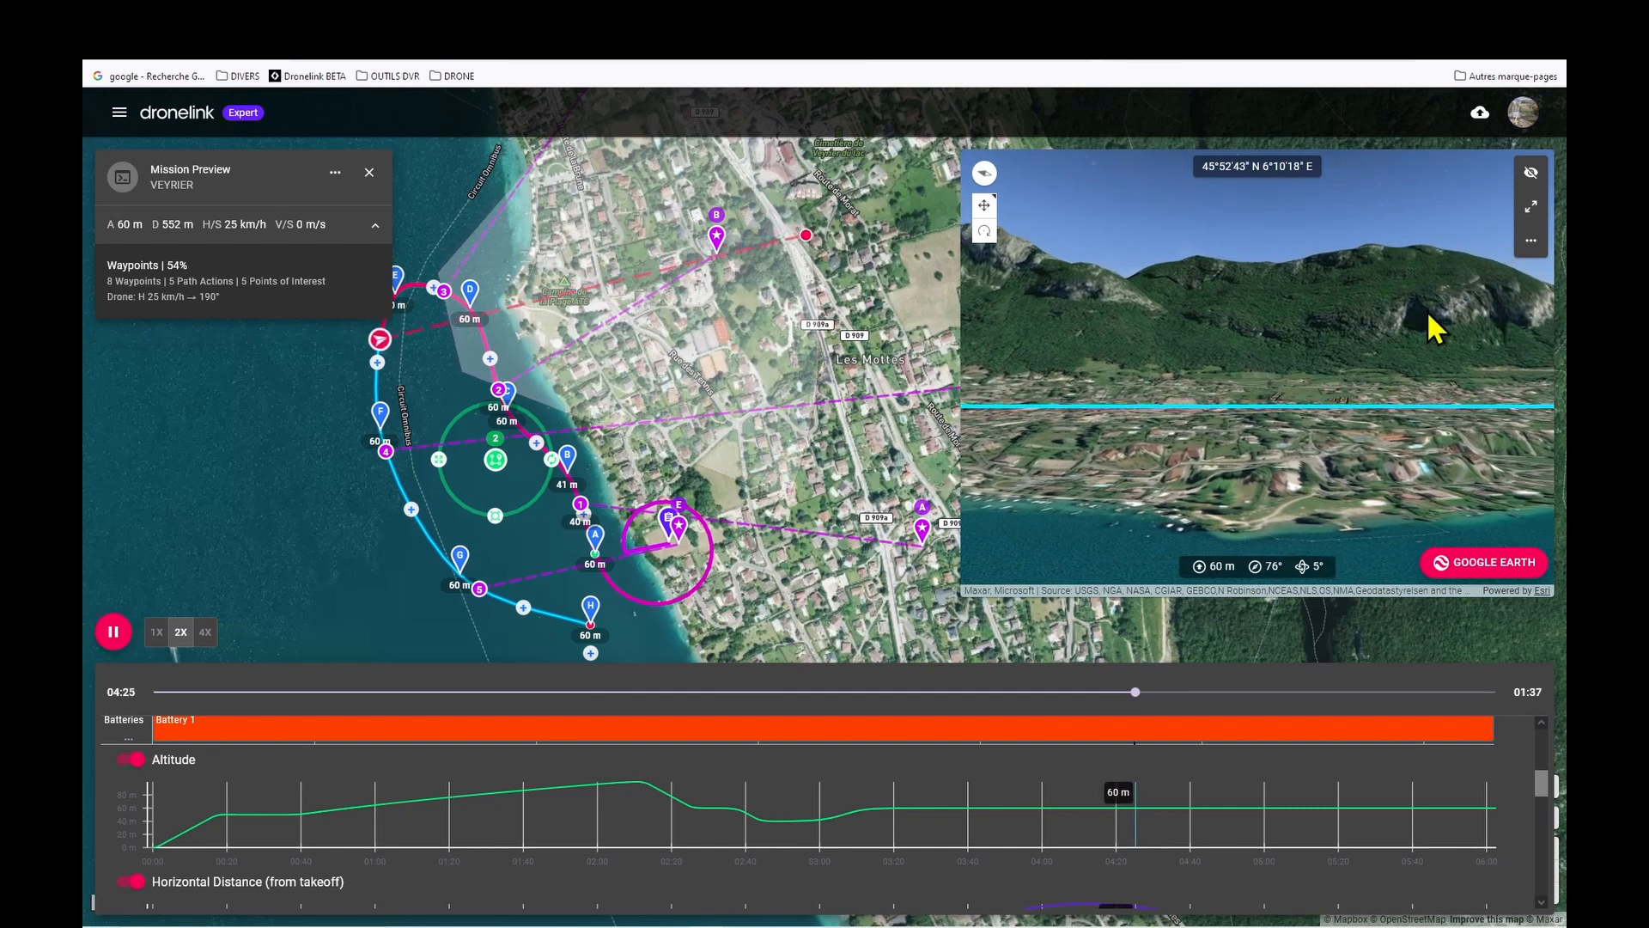
pyautogui.moveTo(894, 456); pyautogui.dragTo(712, 460)
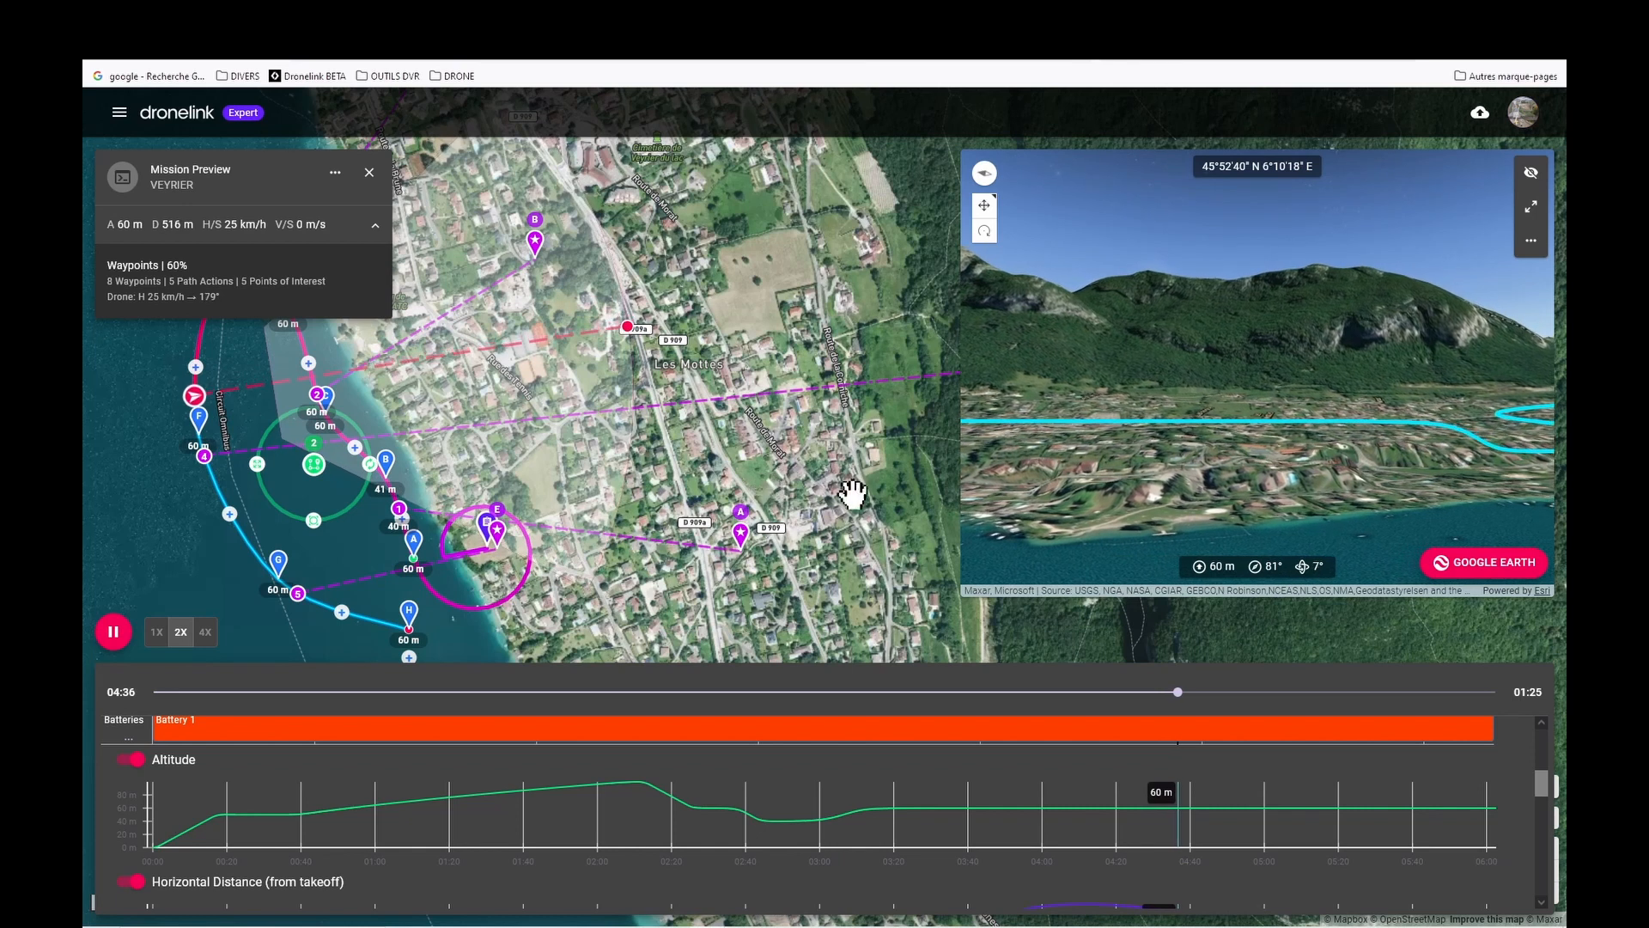
pyautogui.moveTo(840, 517); pyautogui.dragTo(894, 468)
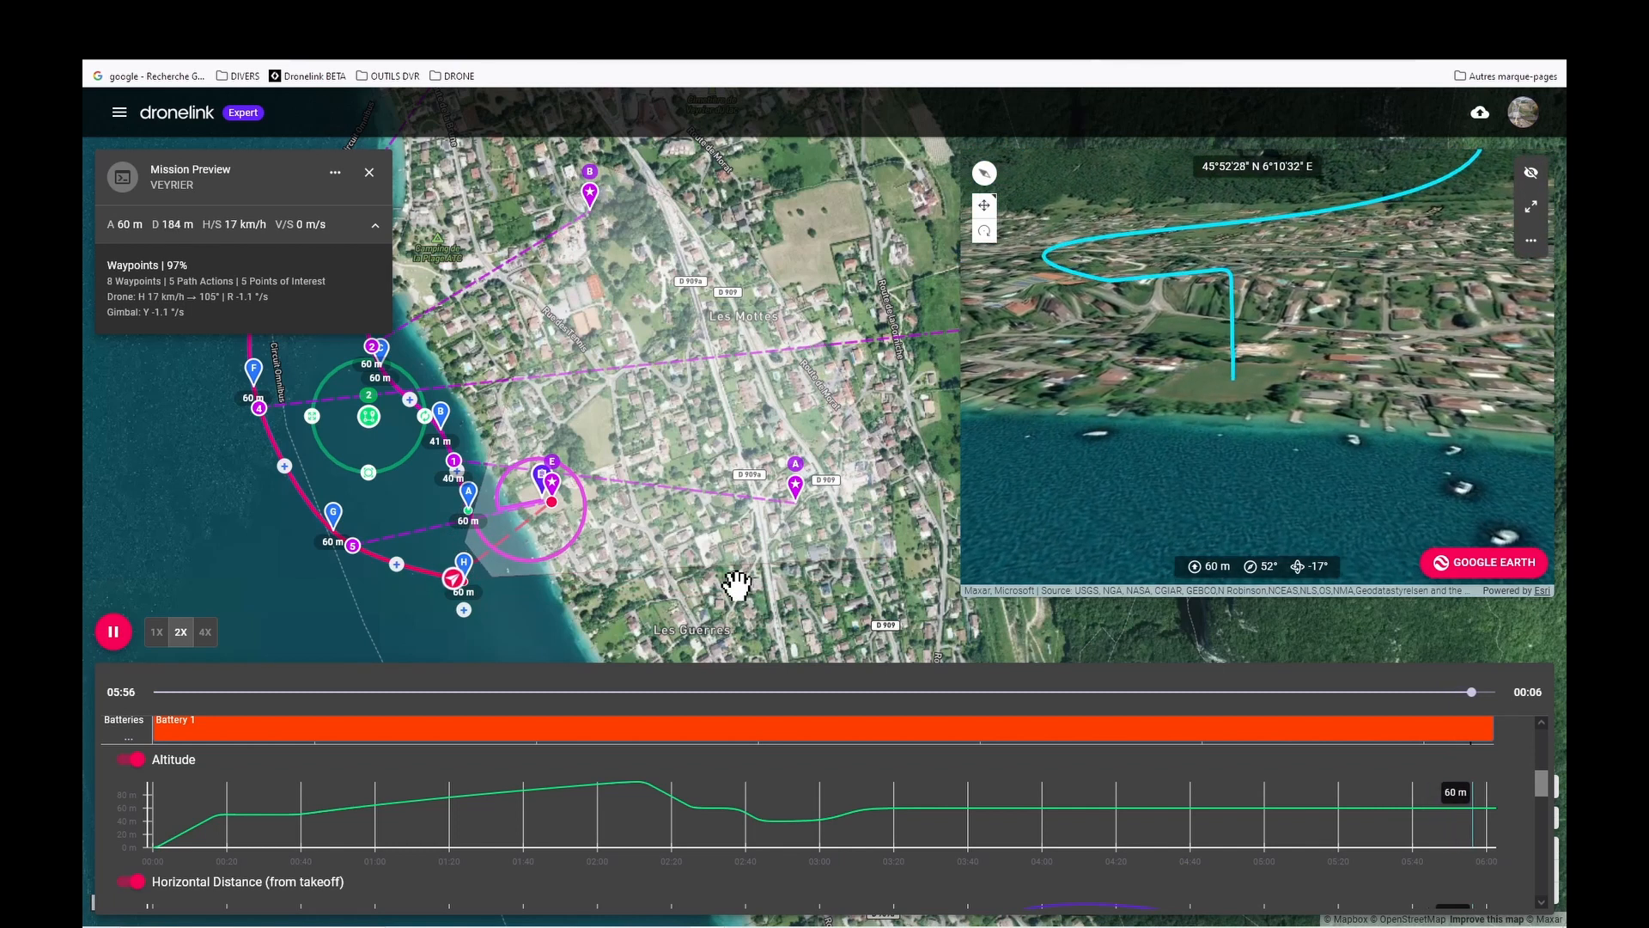
pyautogui.click(112, 635)
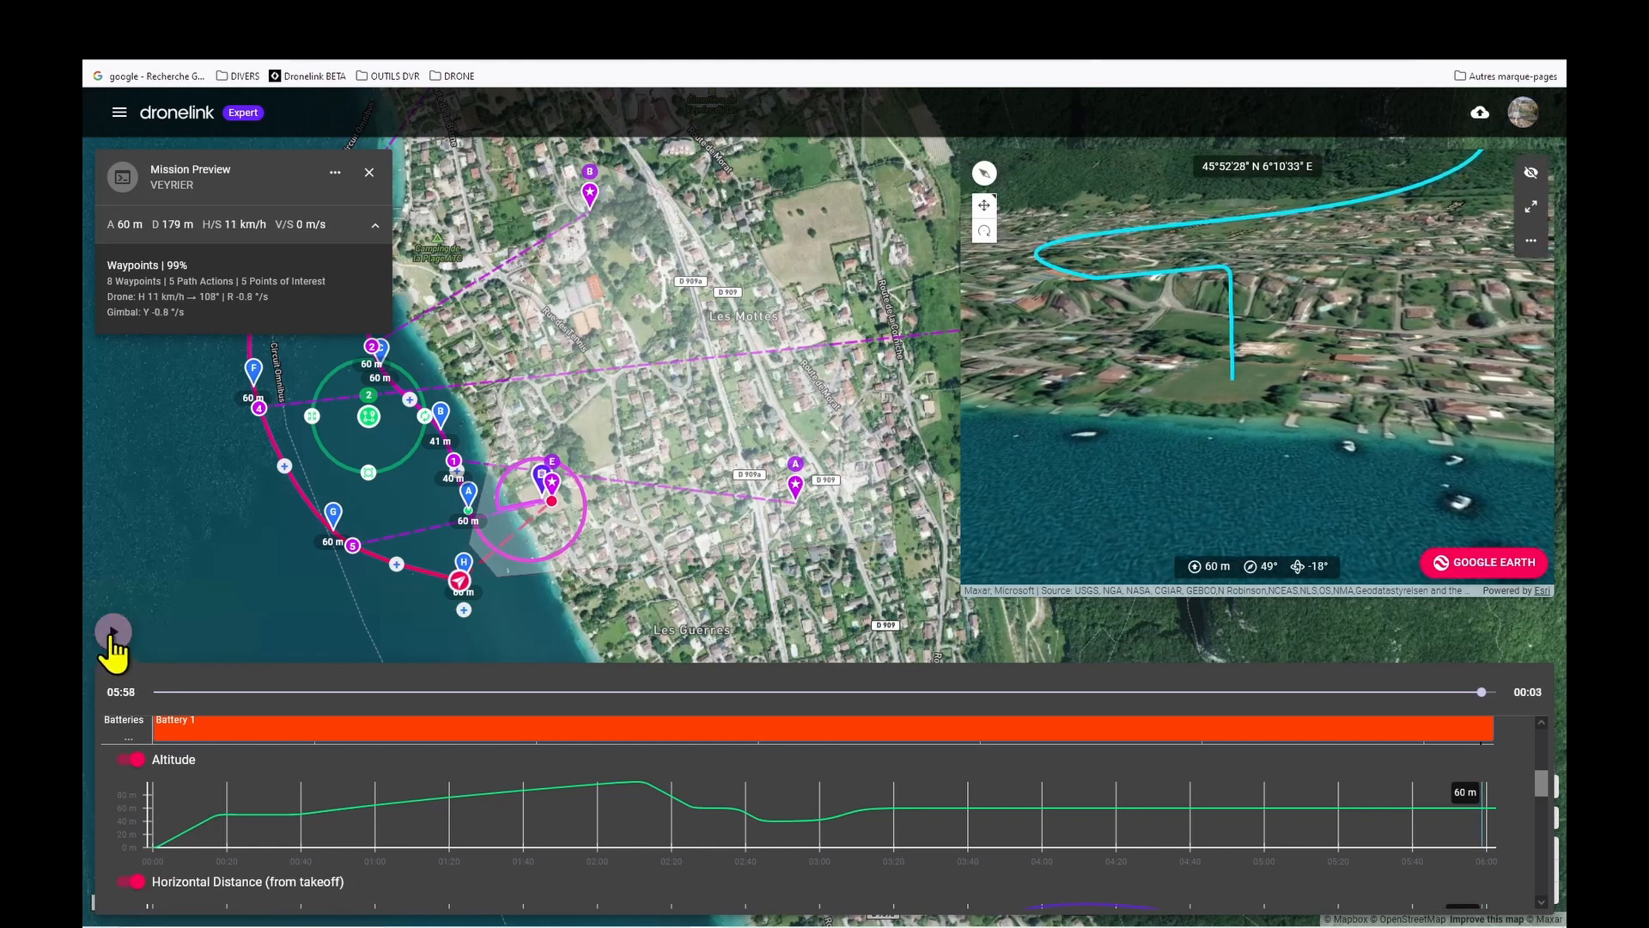
pyautogui.click(369, 176)
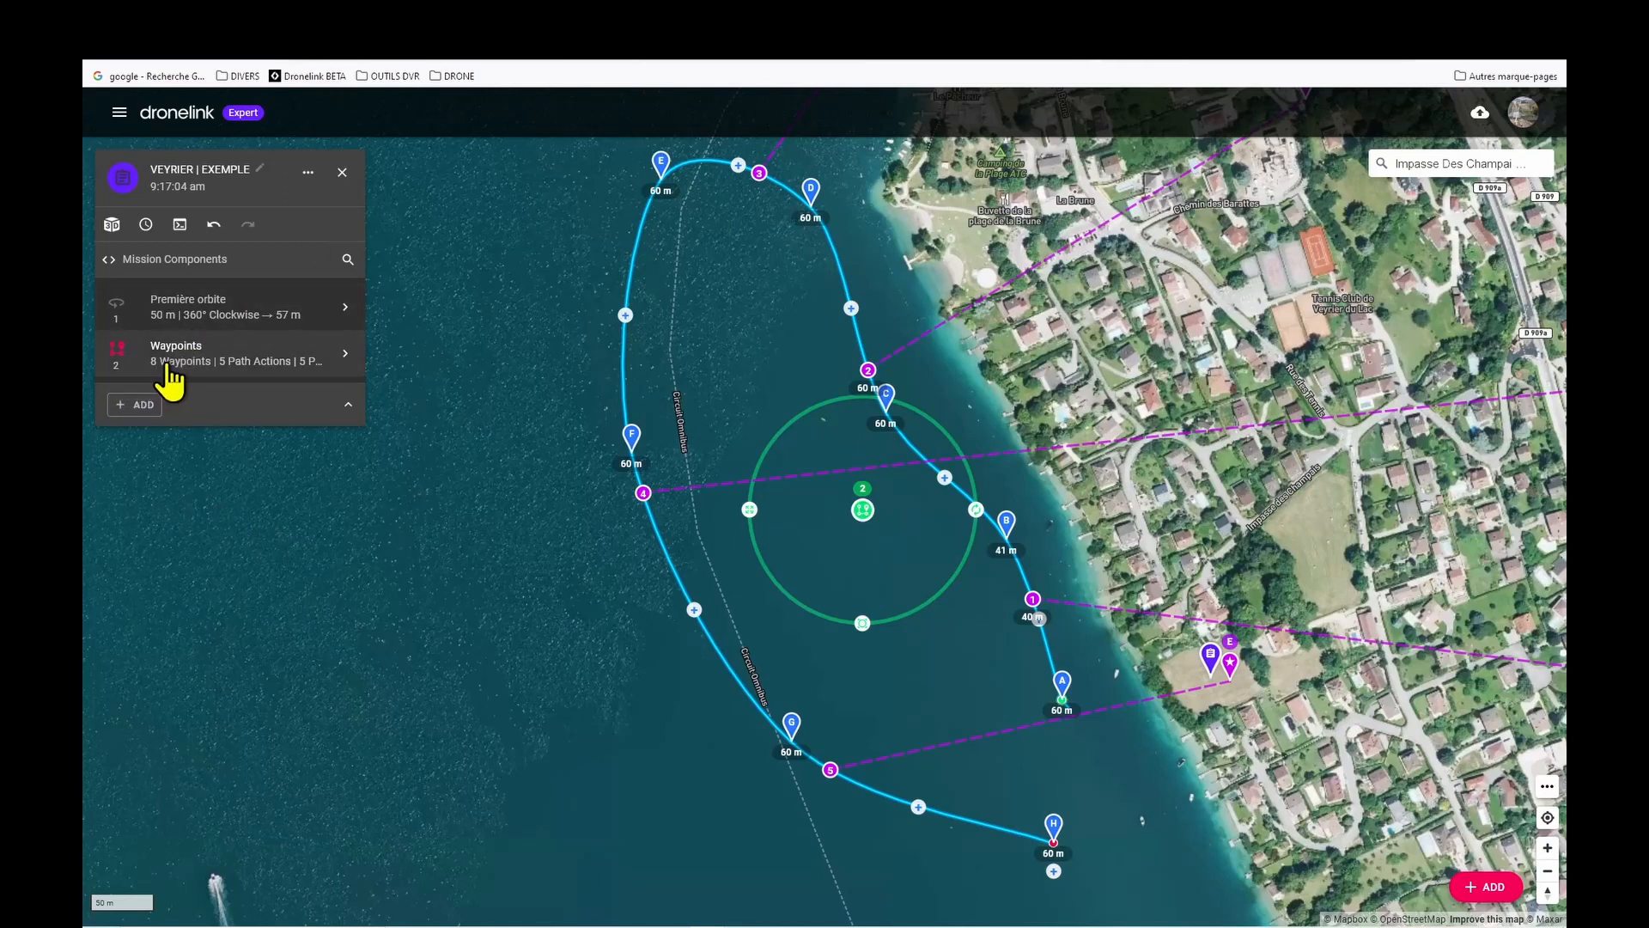
# - Show the first orbit on the map alongside the Waypoints path and close the Waypoints component settings
pyautogui.click(169, 361)
pyautogui.click(409, 217)
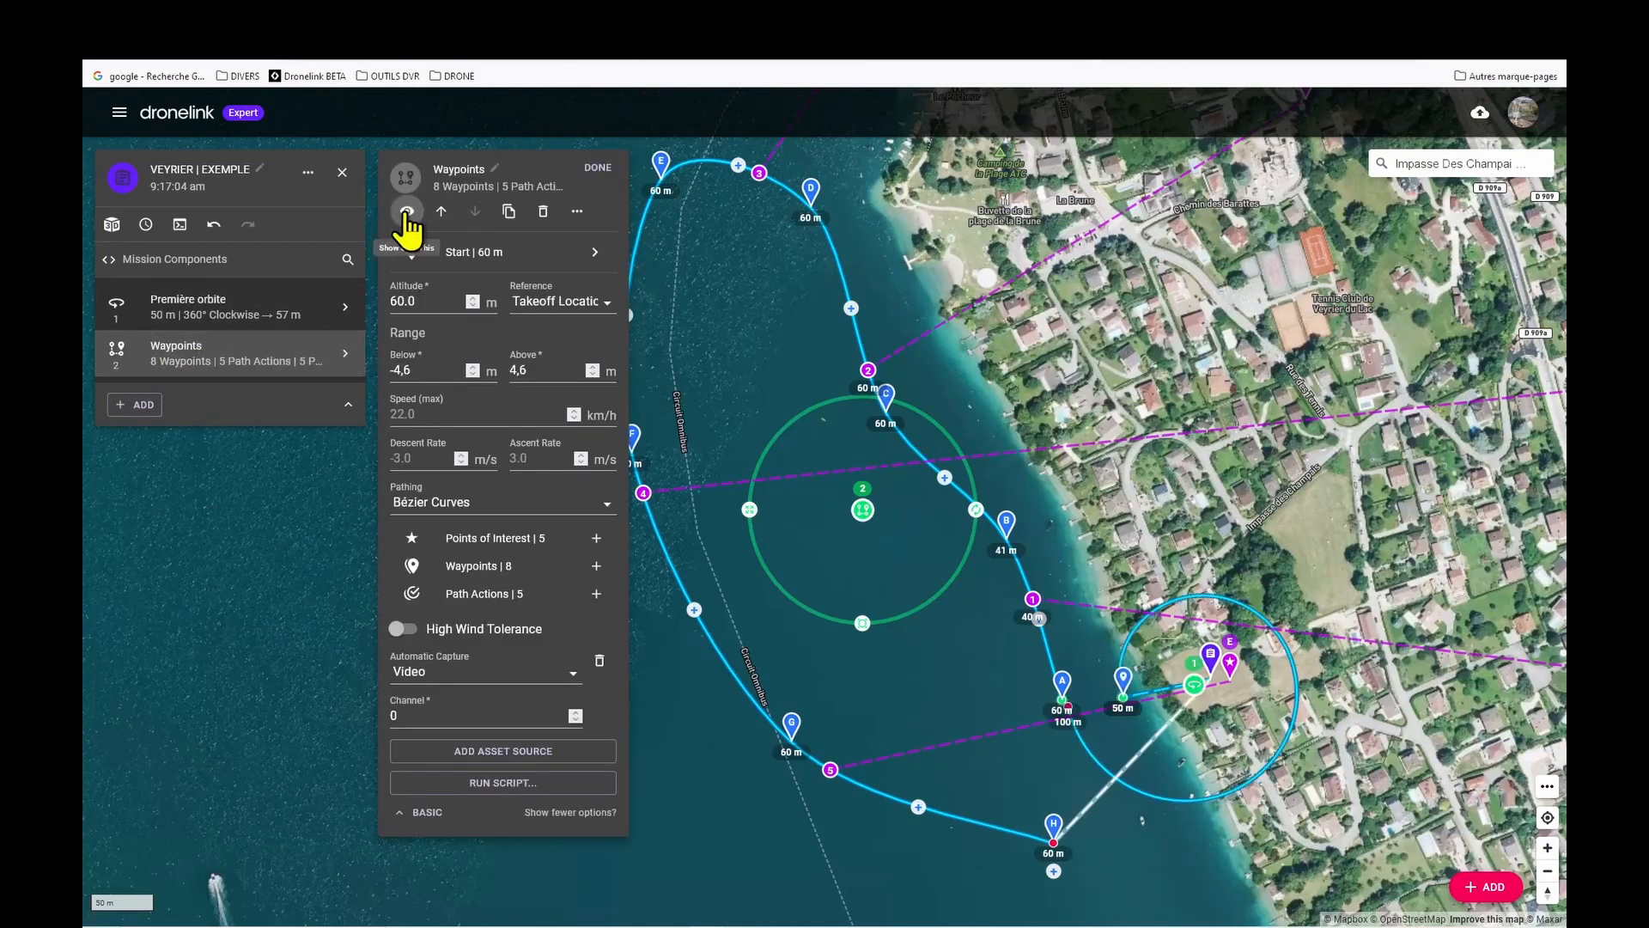
pyautogui.moveTo(1320, 558); pyautogui.dragTo(1375, 461)
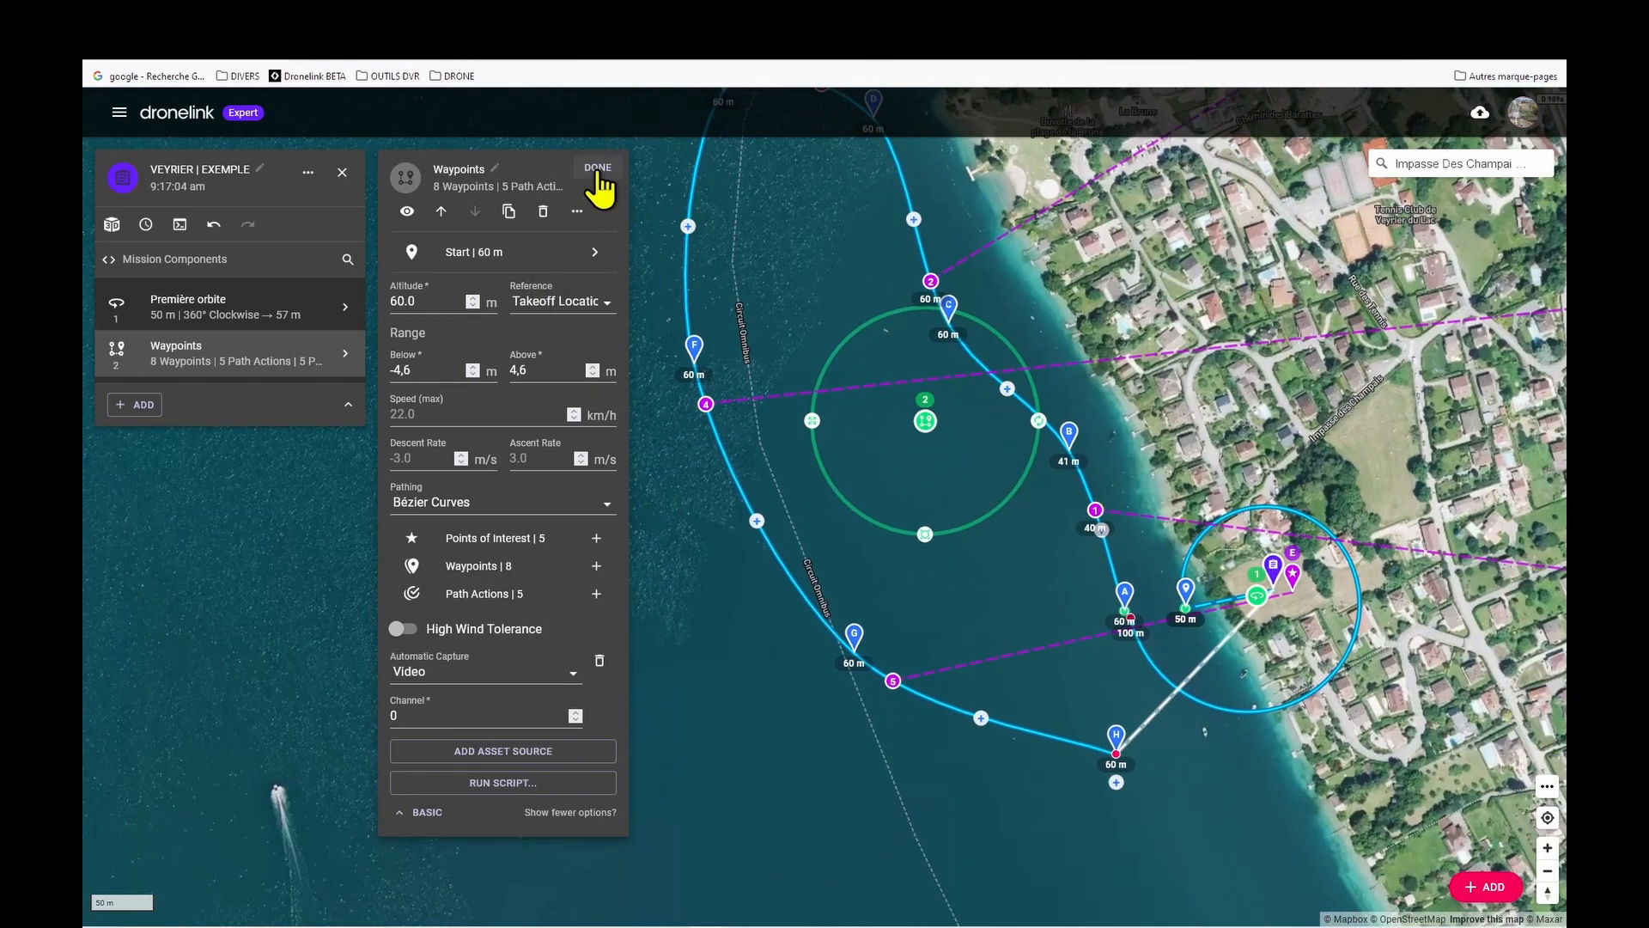
pyautogui.click(598, 169)
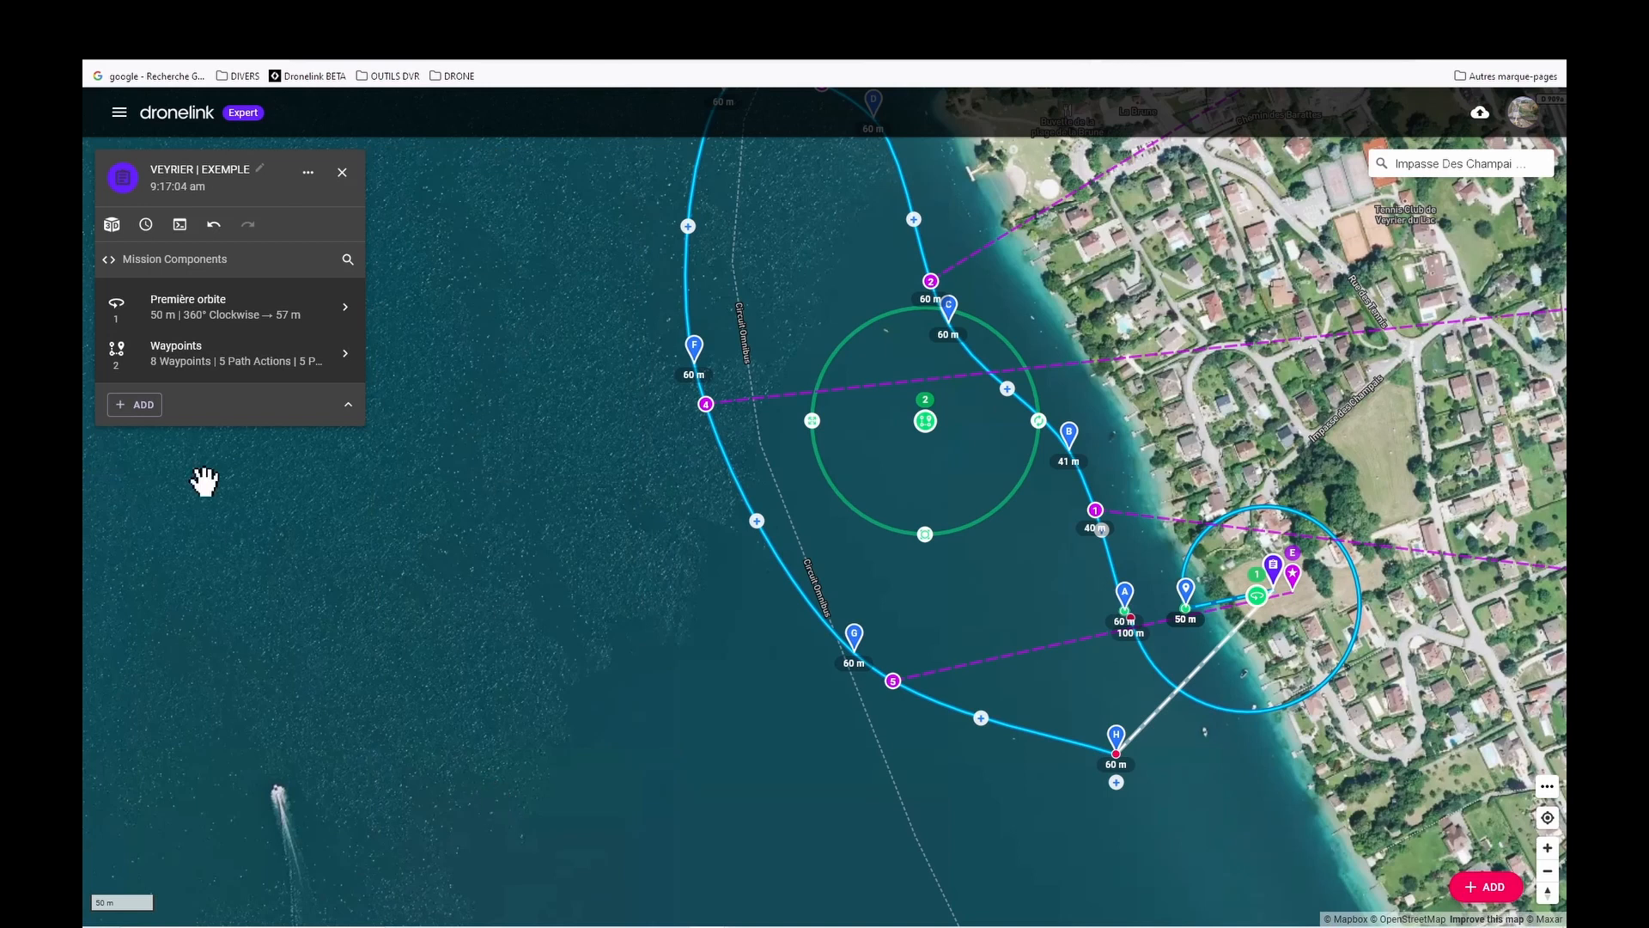
# - Add a Rotation component after the Waypoints in the mission from the advanced component types
pyautogui.click(137, 404)
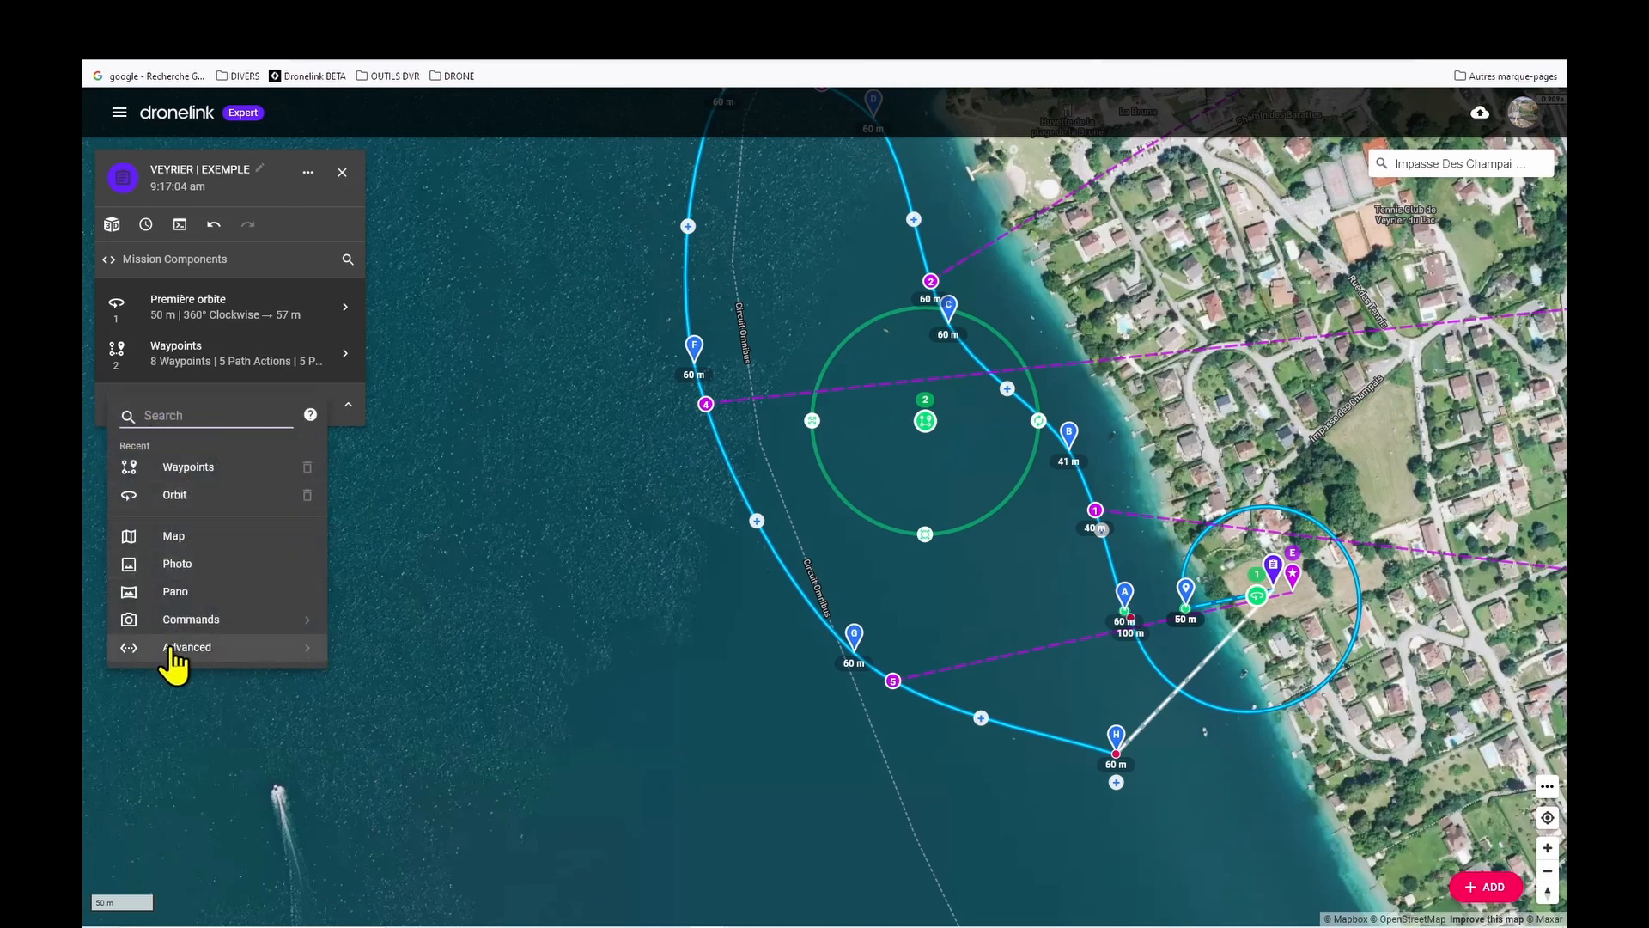
pyautogui.click(174, 650)
pyautogui.scroll(-3, 206, 663)
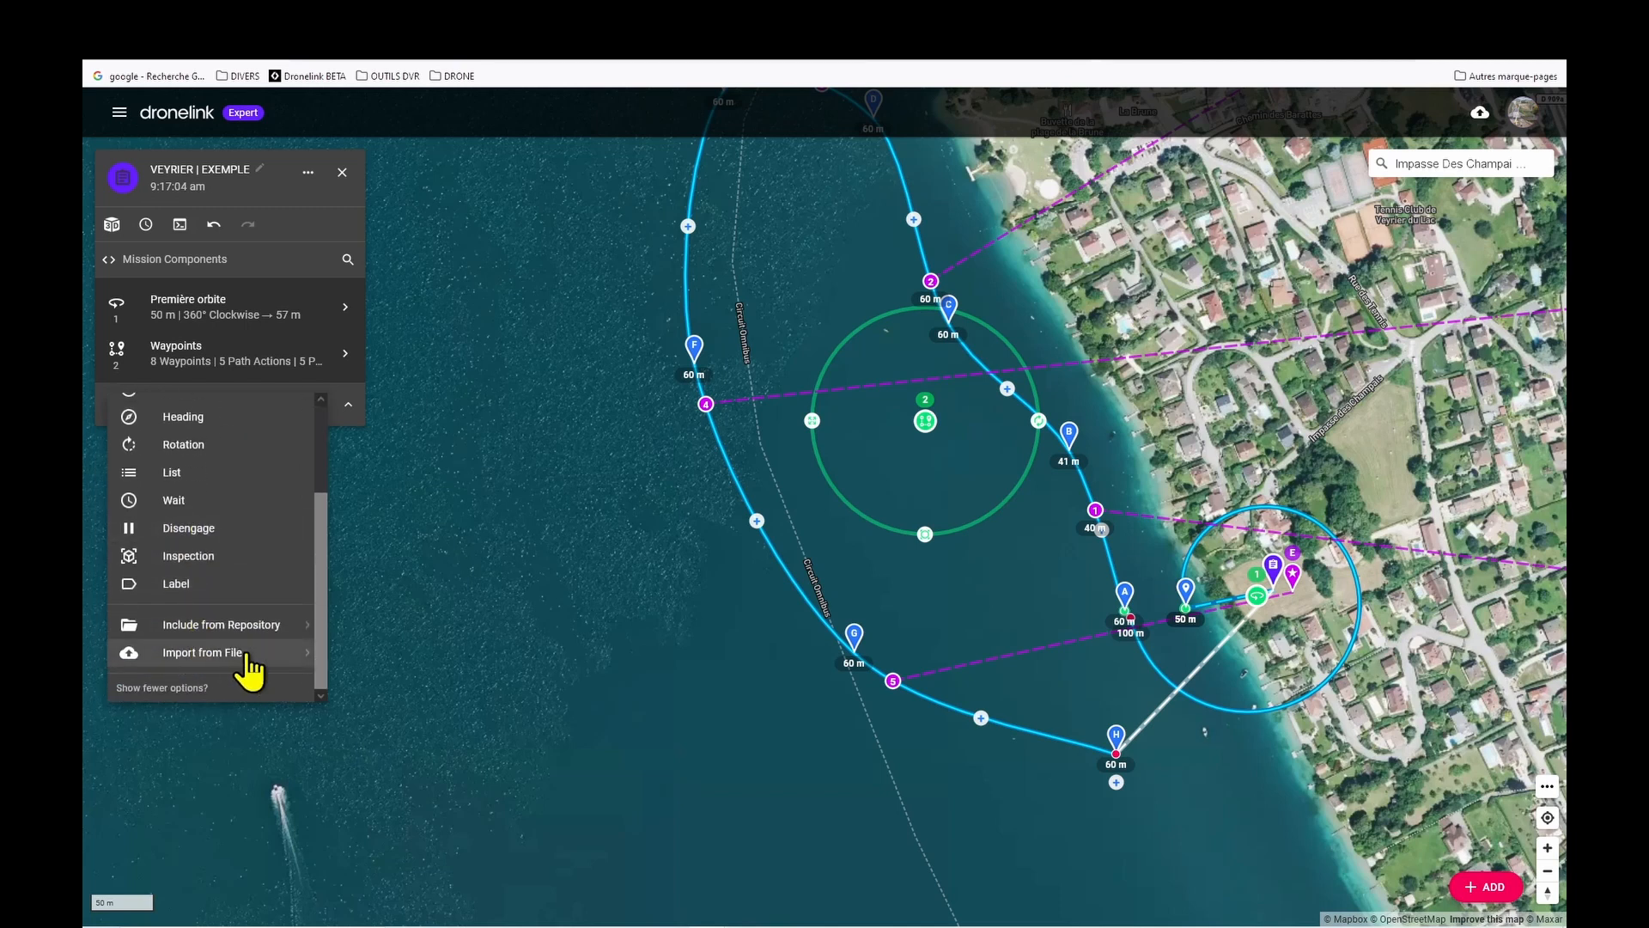
pyautogui.scroll(1, 250, 668)
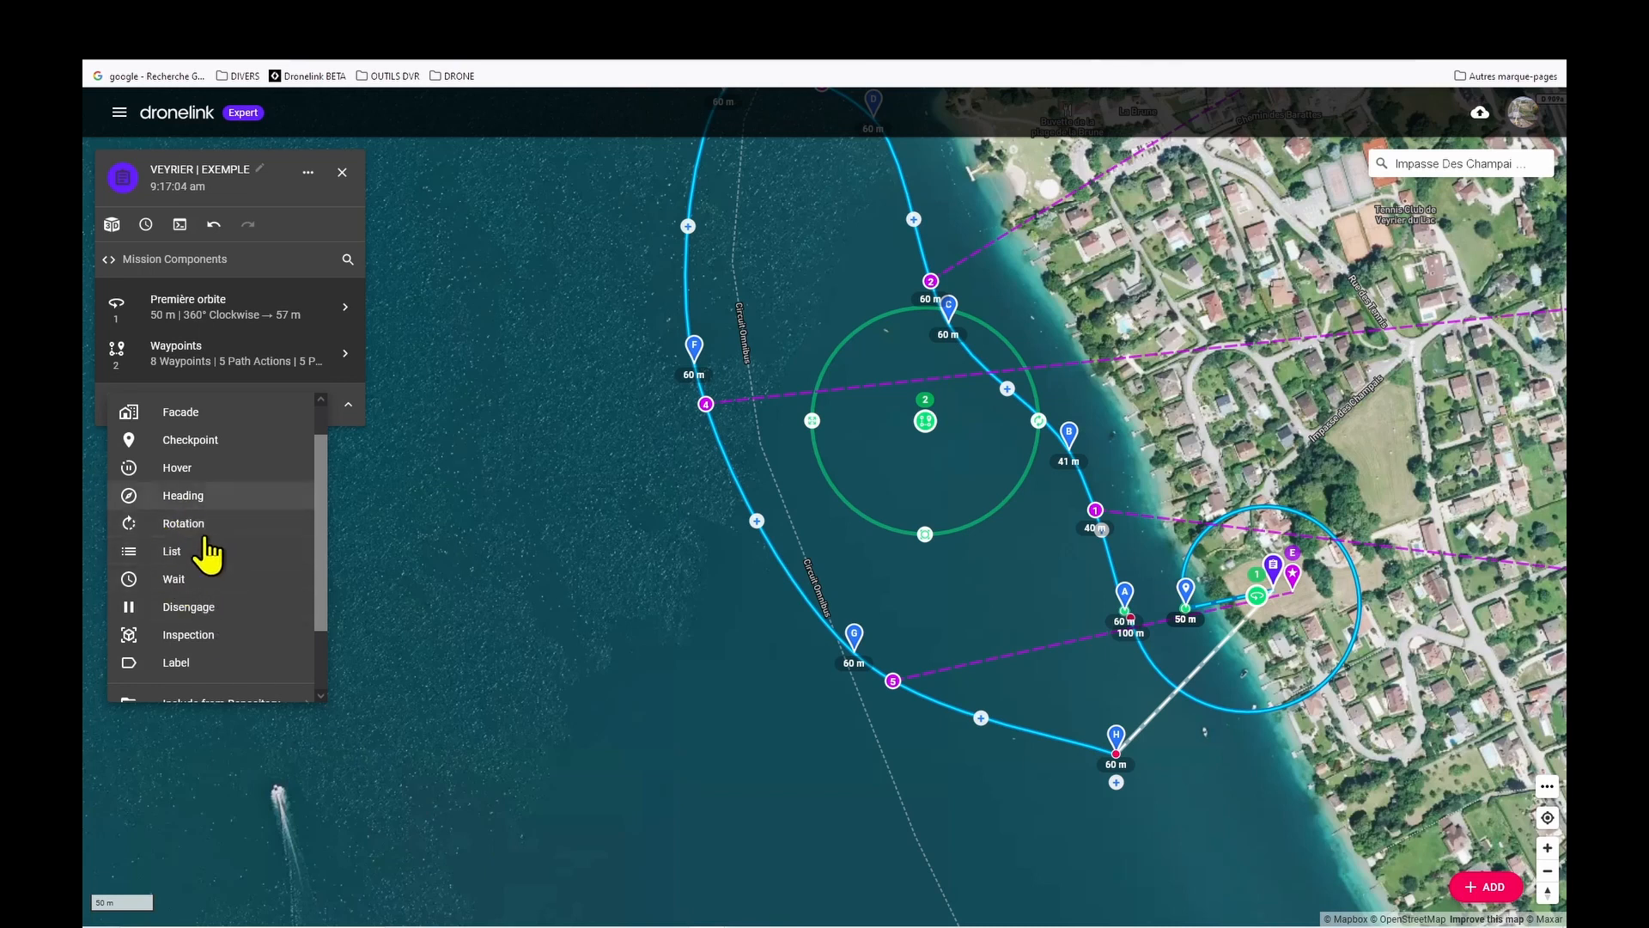
pyautogui.click(178, 525)
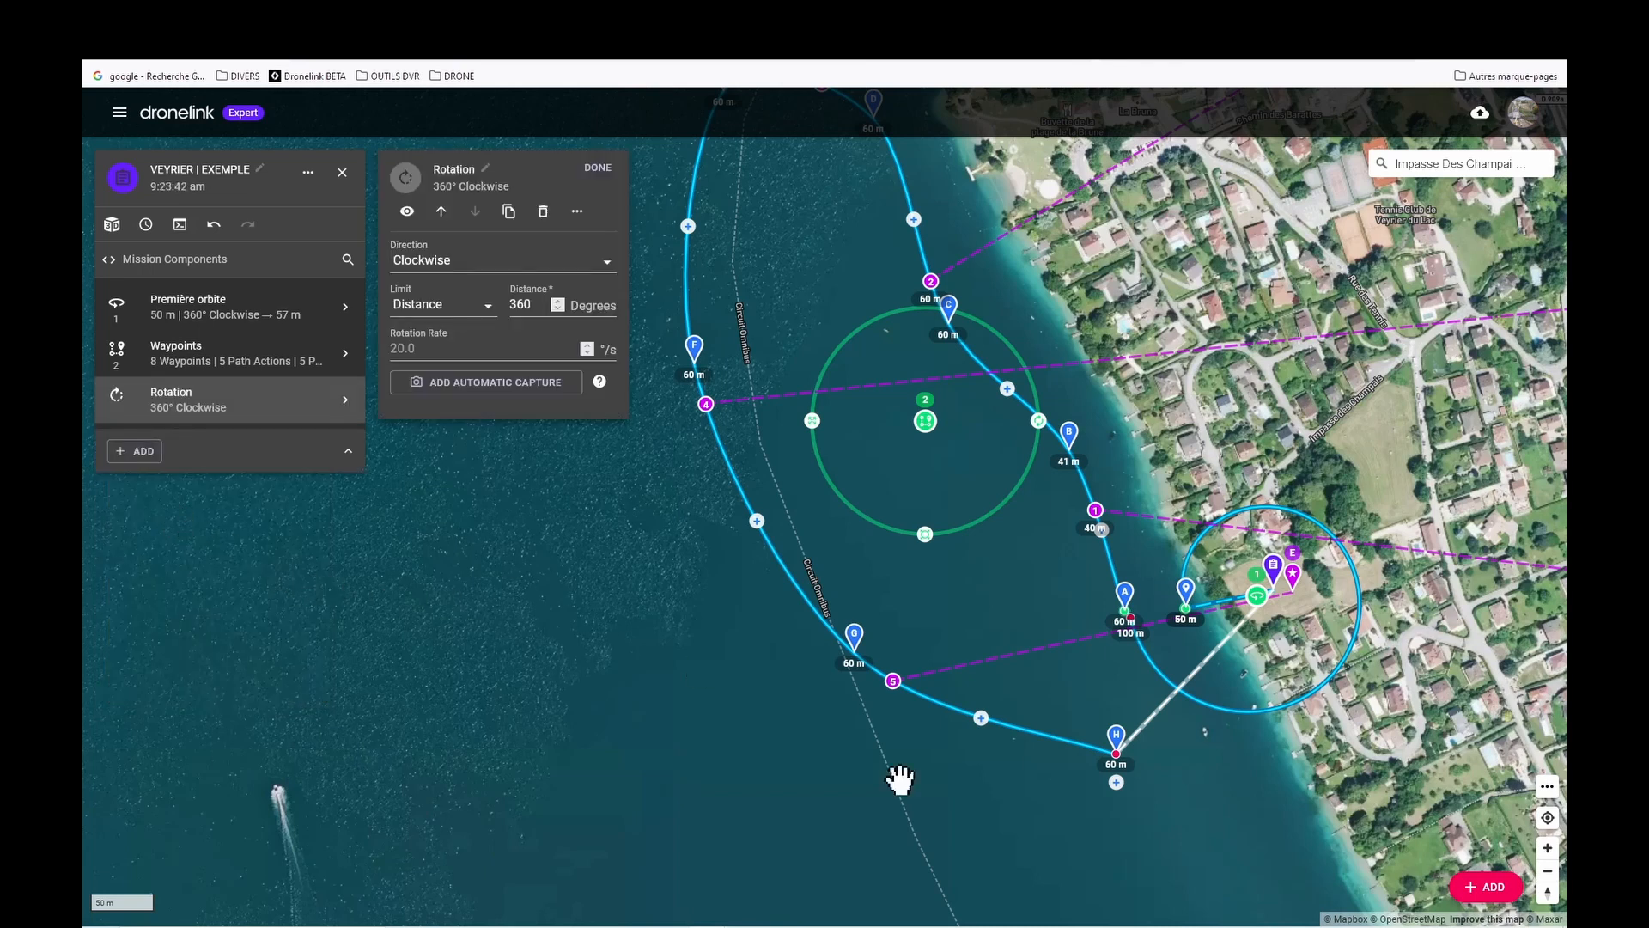
# - Set the Rotation's direction to Counterclockwise and its rotation rate to 7 °/s
pyautogui.moveTo(1093, 837); pyautogui.dragTo(913, 743)
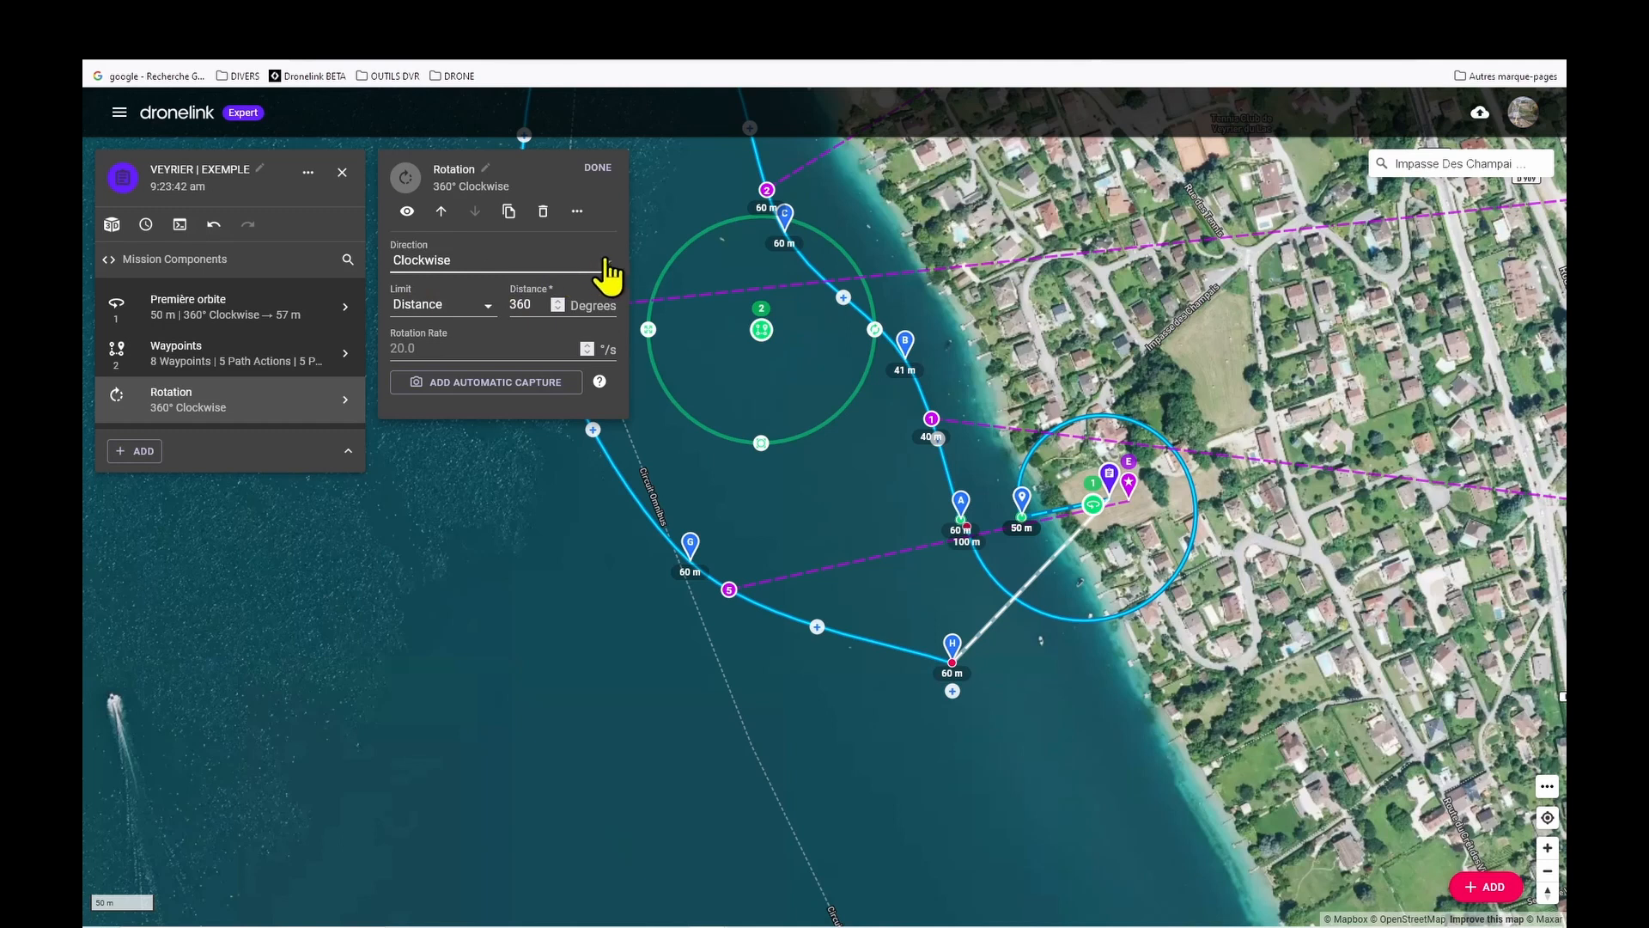
pyautogui.click(606, 262)
pyautogui.click(421, 316)
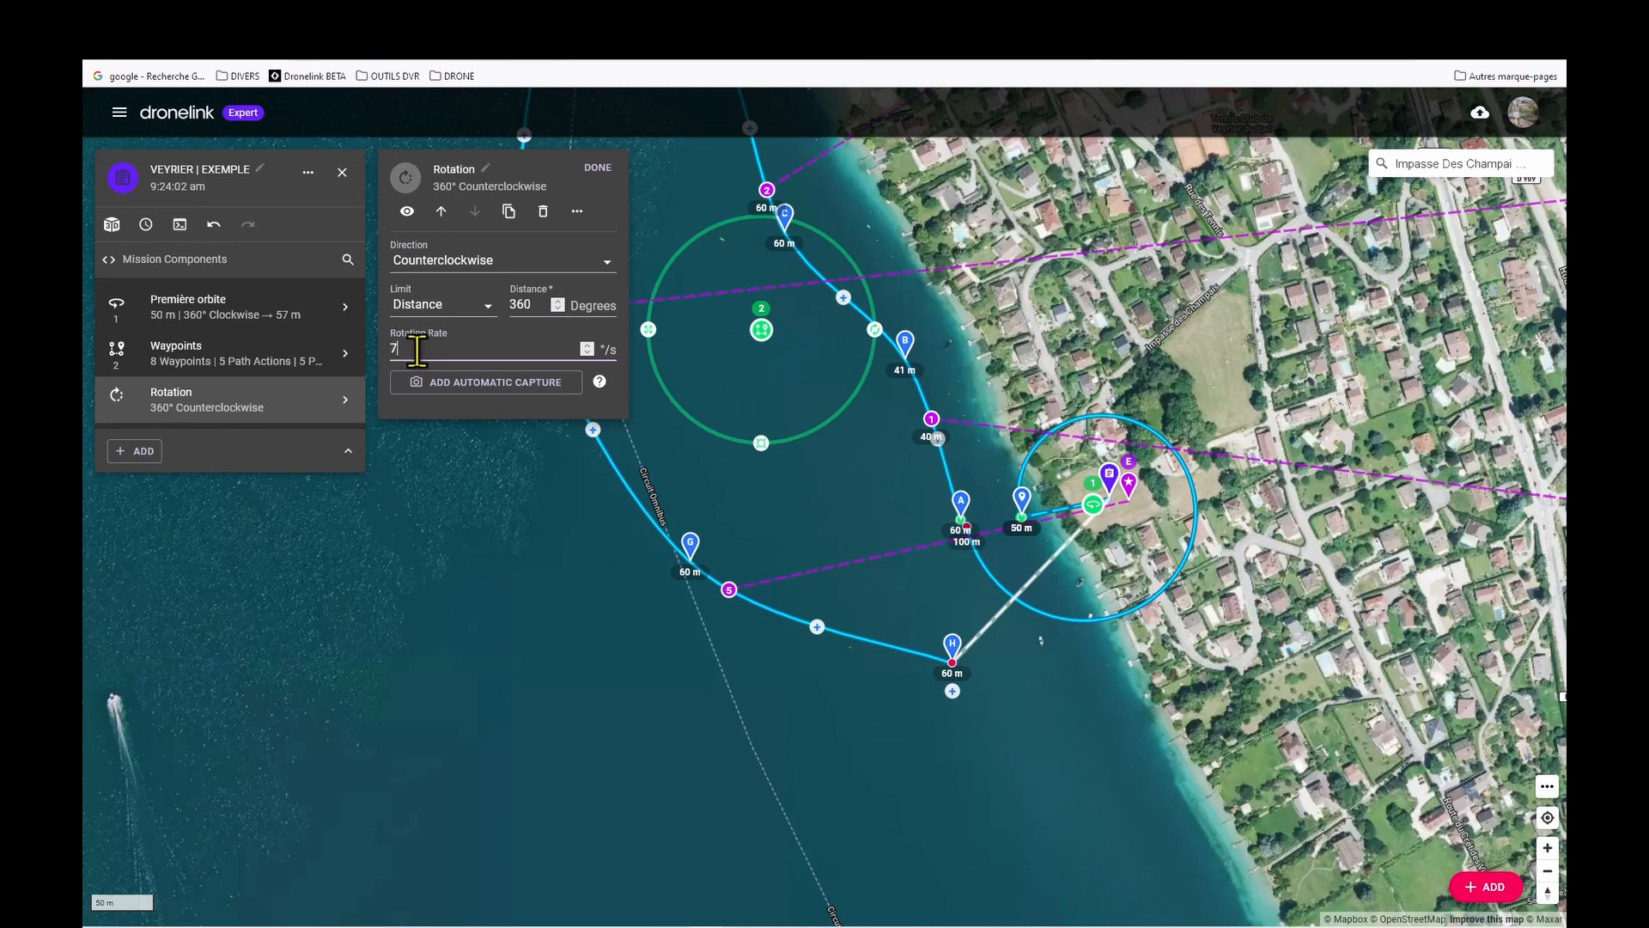
# - Add automatic capture to the Rotation, set it to Video, and finish editing the component
pyautogui.click(465, 391)
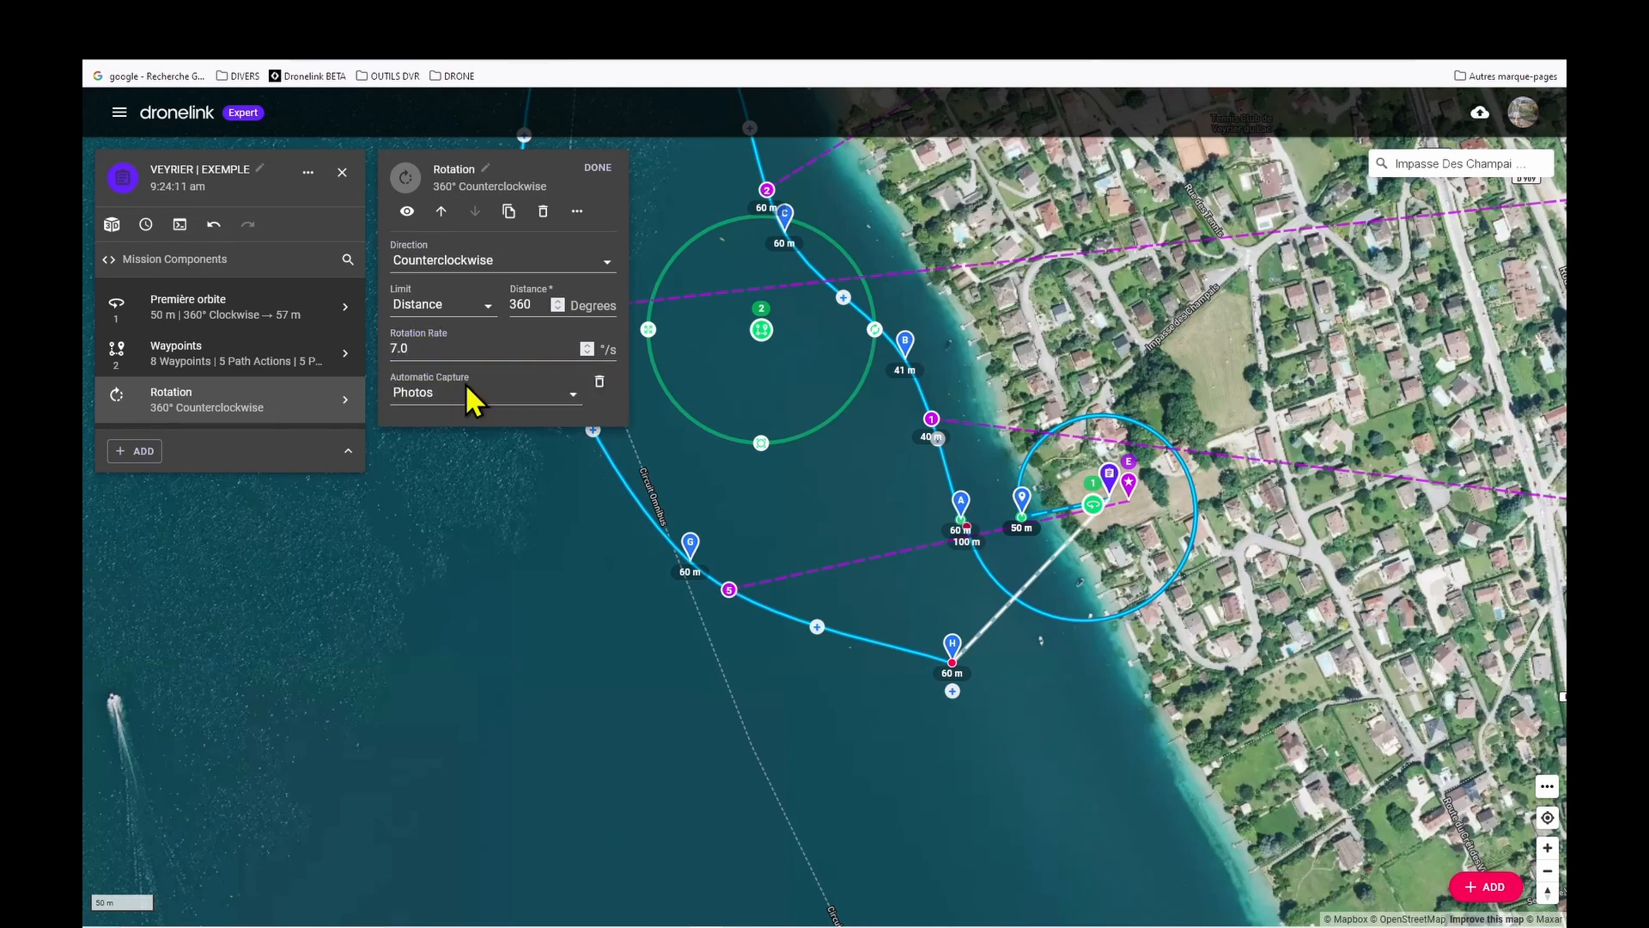
pyautogui.click(402, 393)
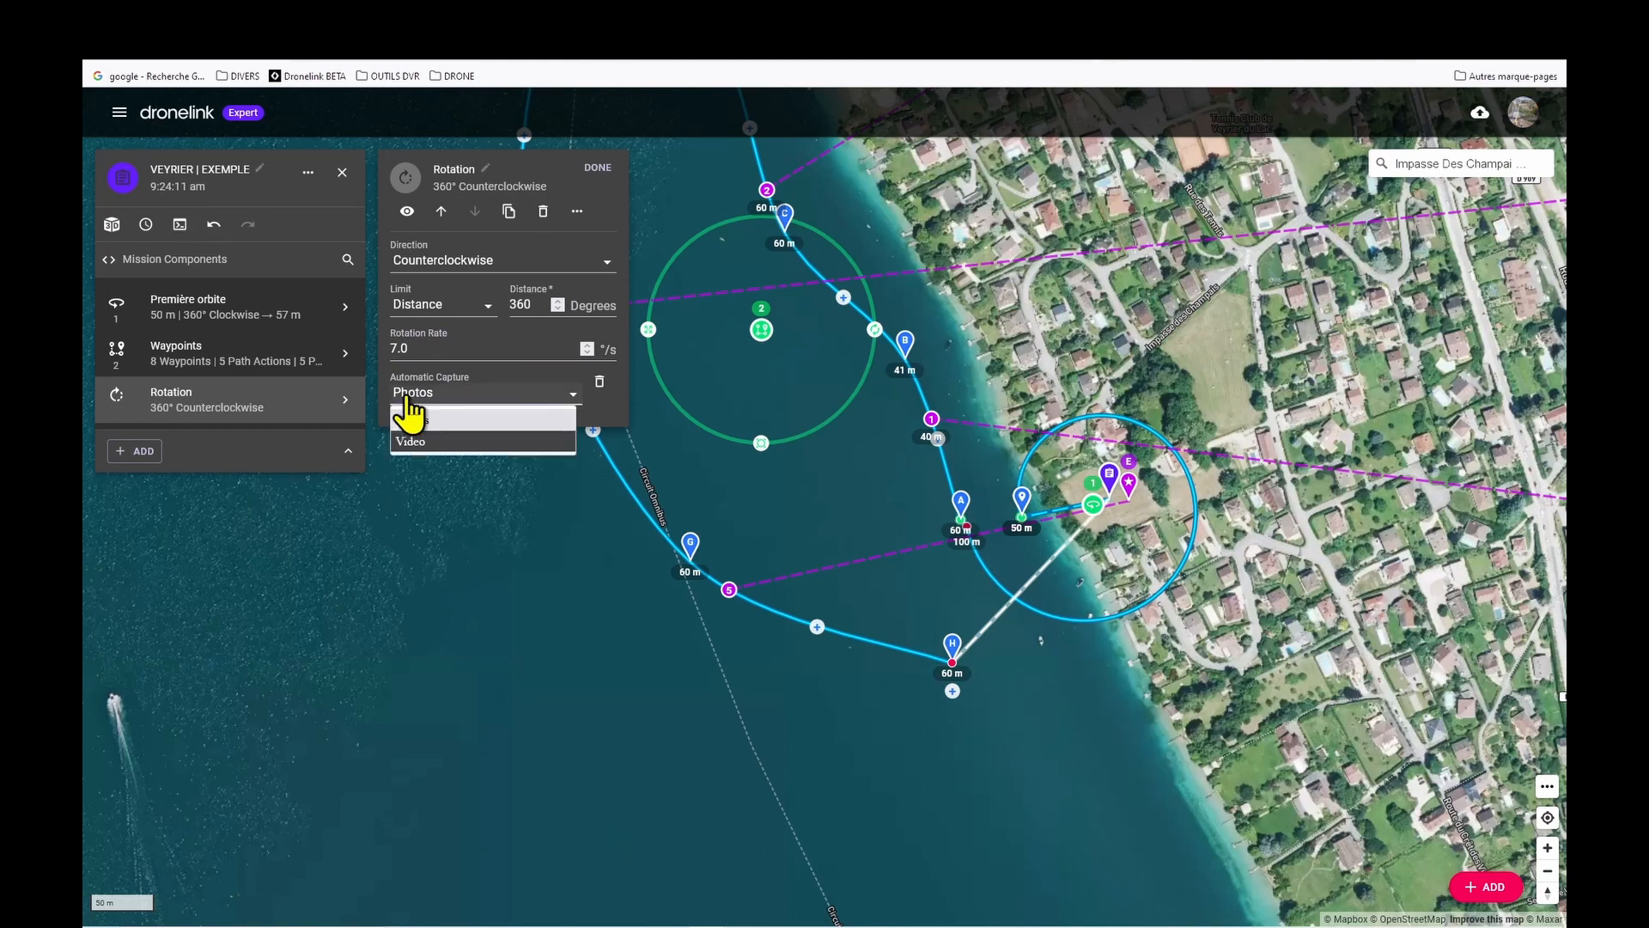
pyautogui.click(411, 442)
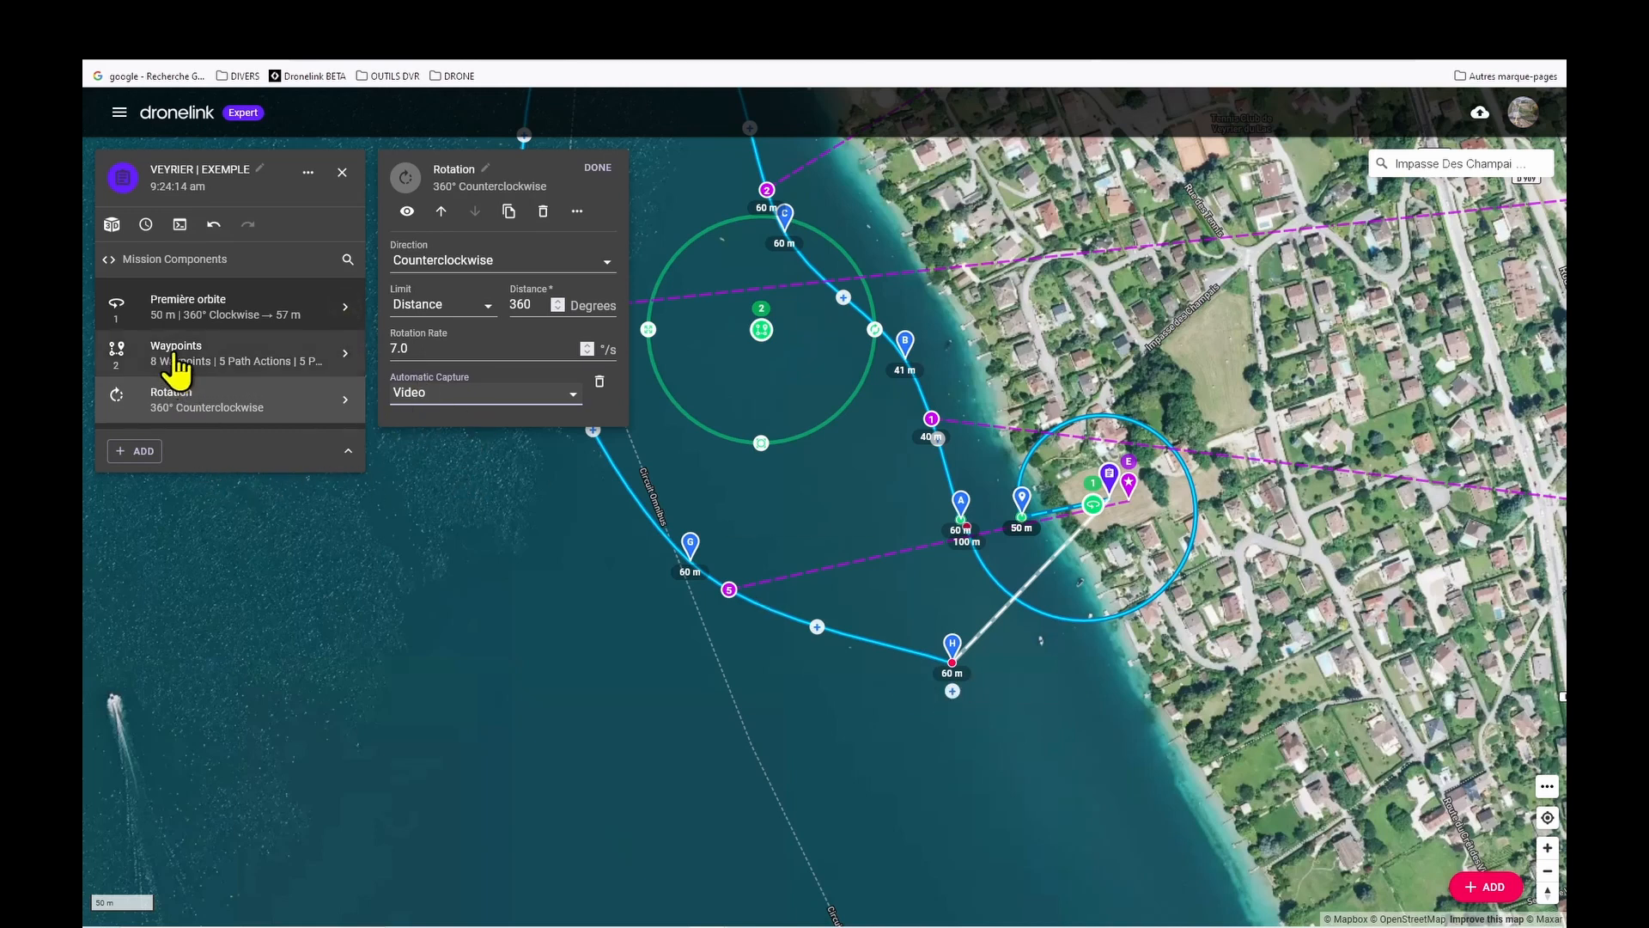
pyautogui.click(598, 167)
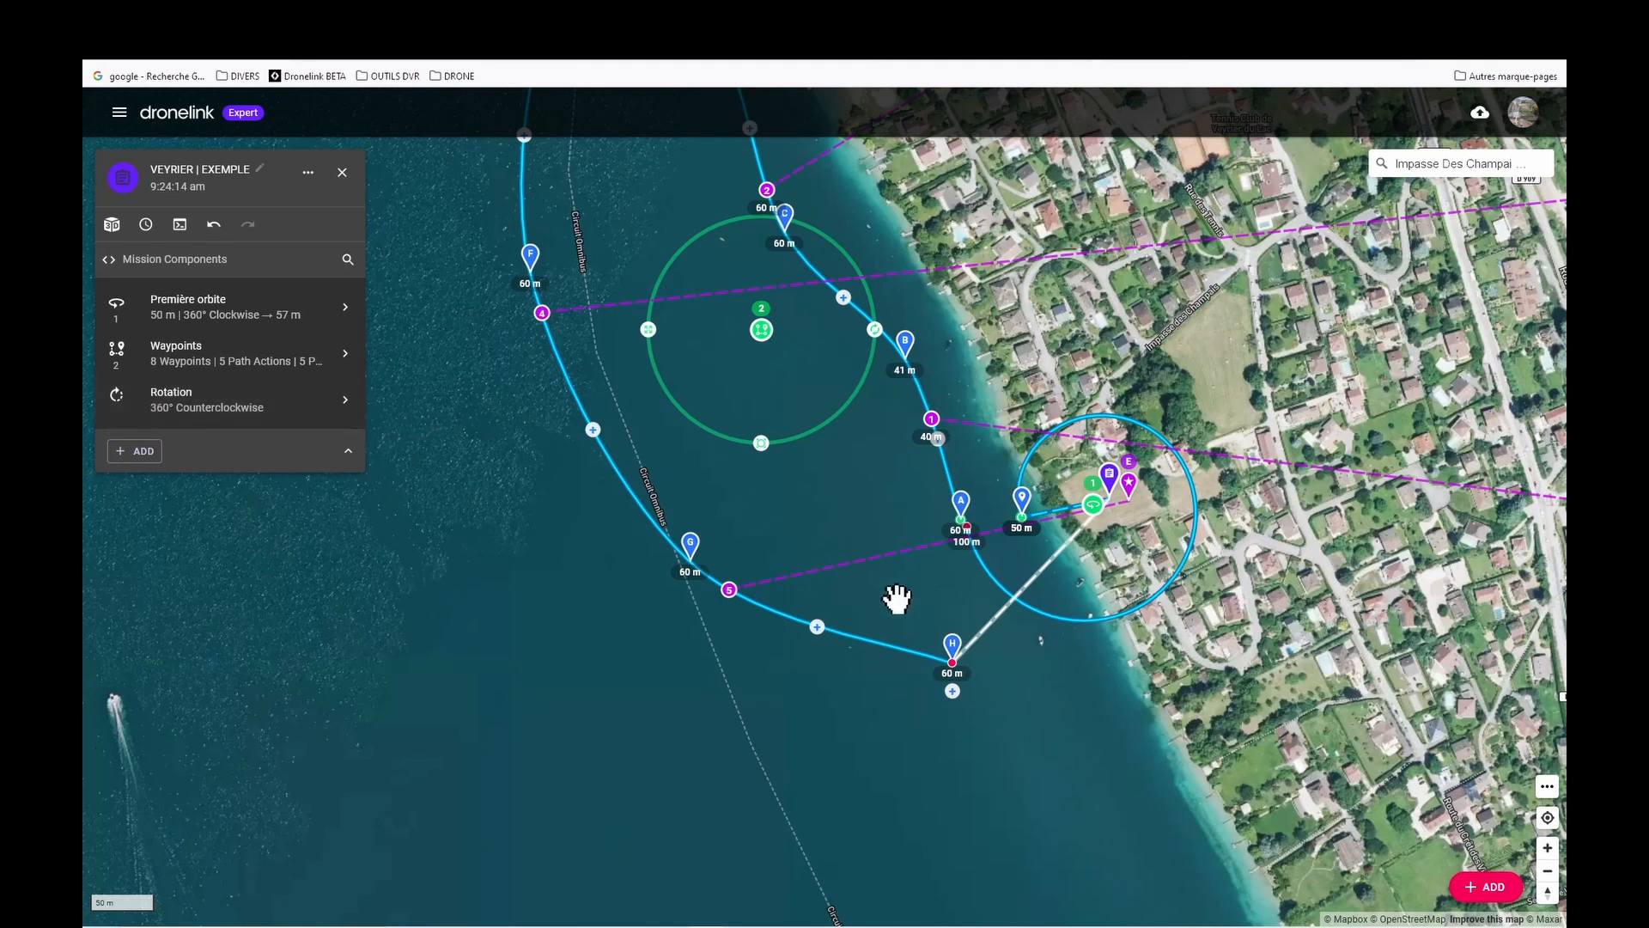
# - Set the altitude of Waypoint Hotel to 120 m in the Waypoints component
pyautogui.click(155, 368)
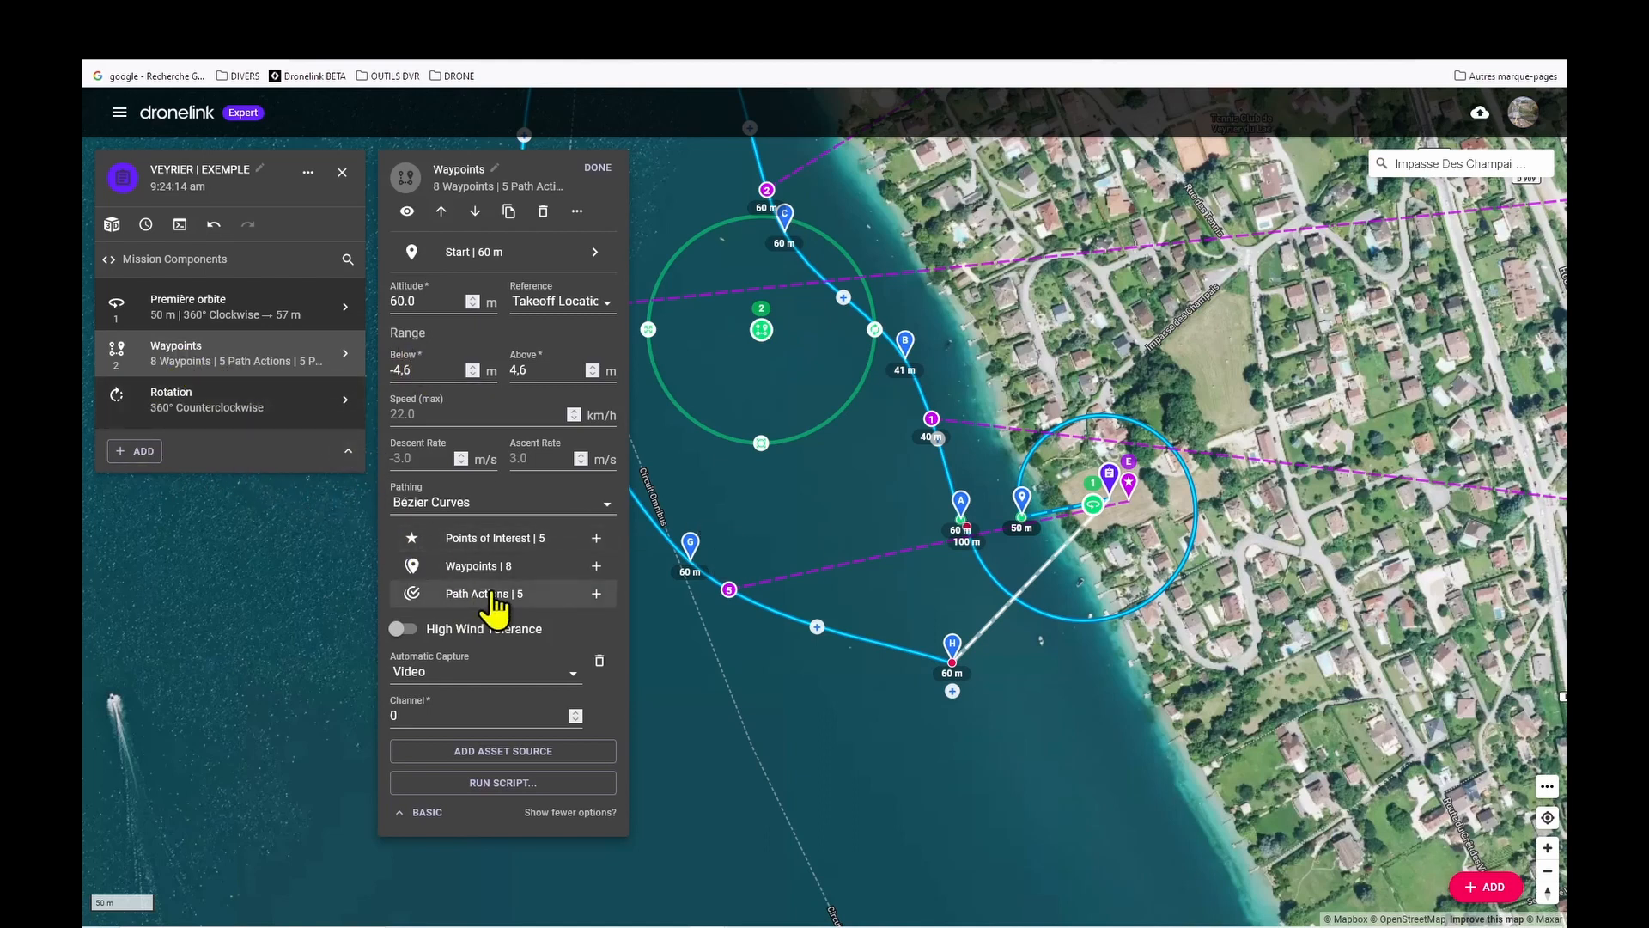
pyautogui.click(468, 567)
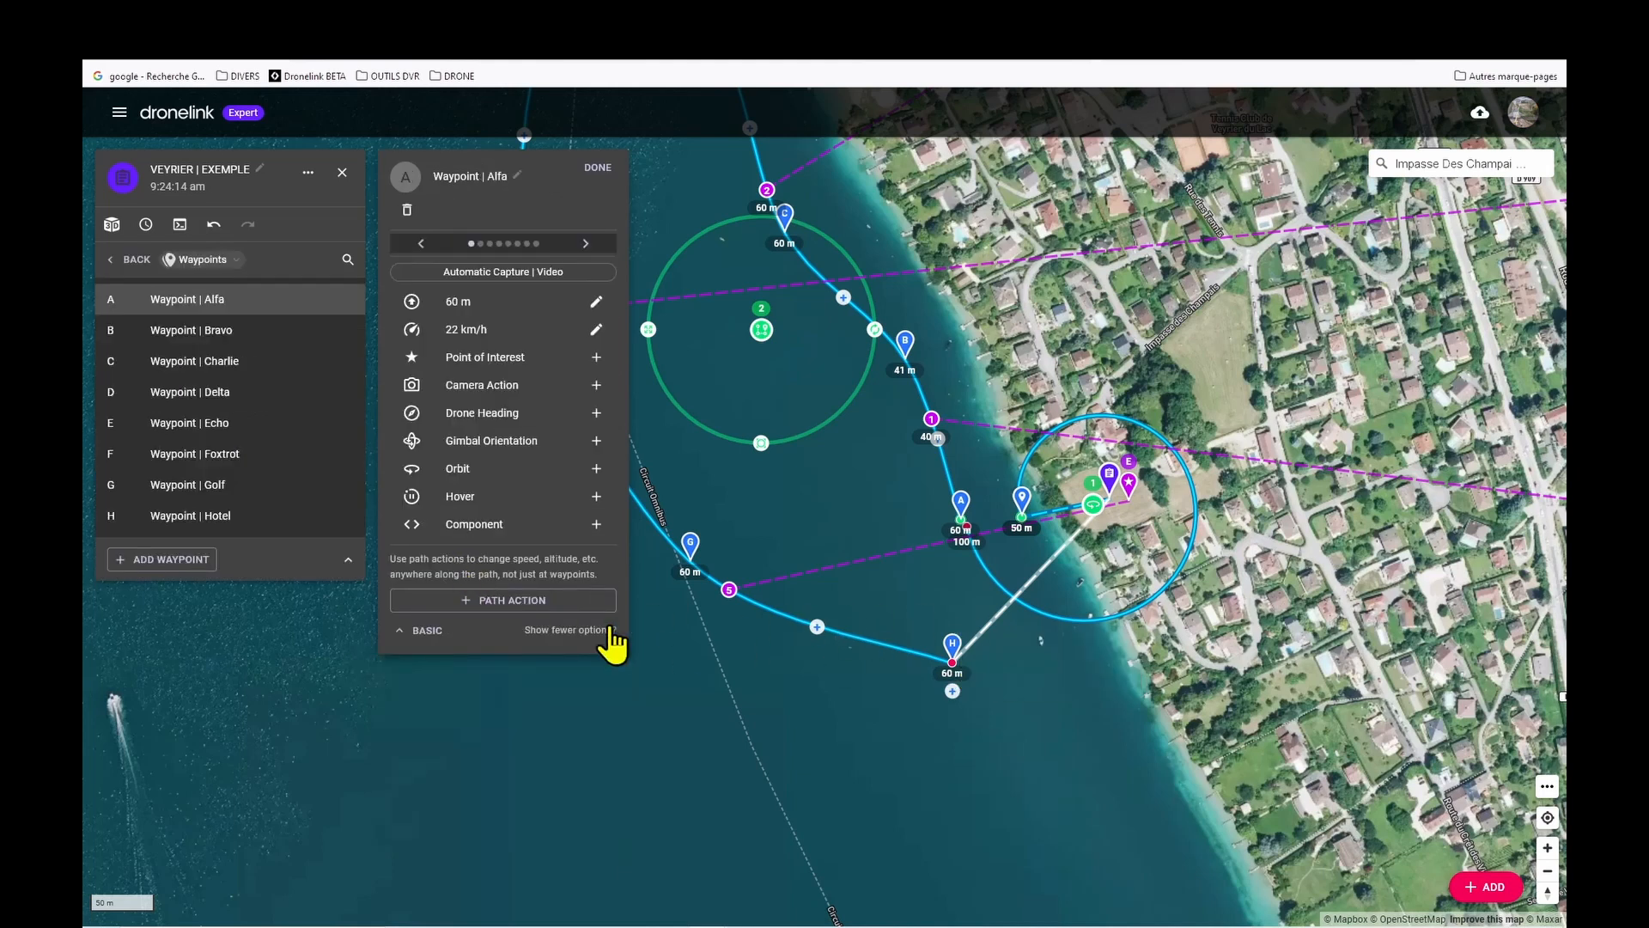
pyautogui.click(182, 517)
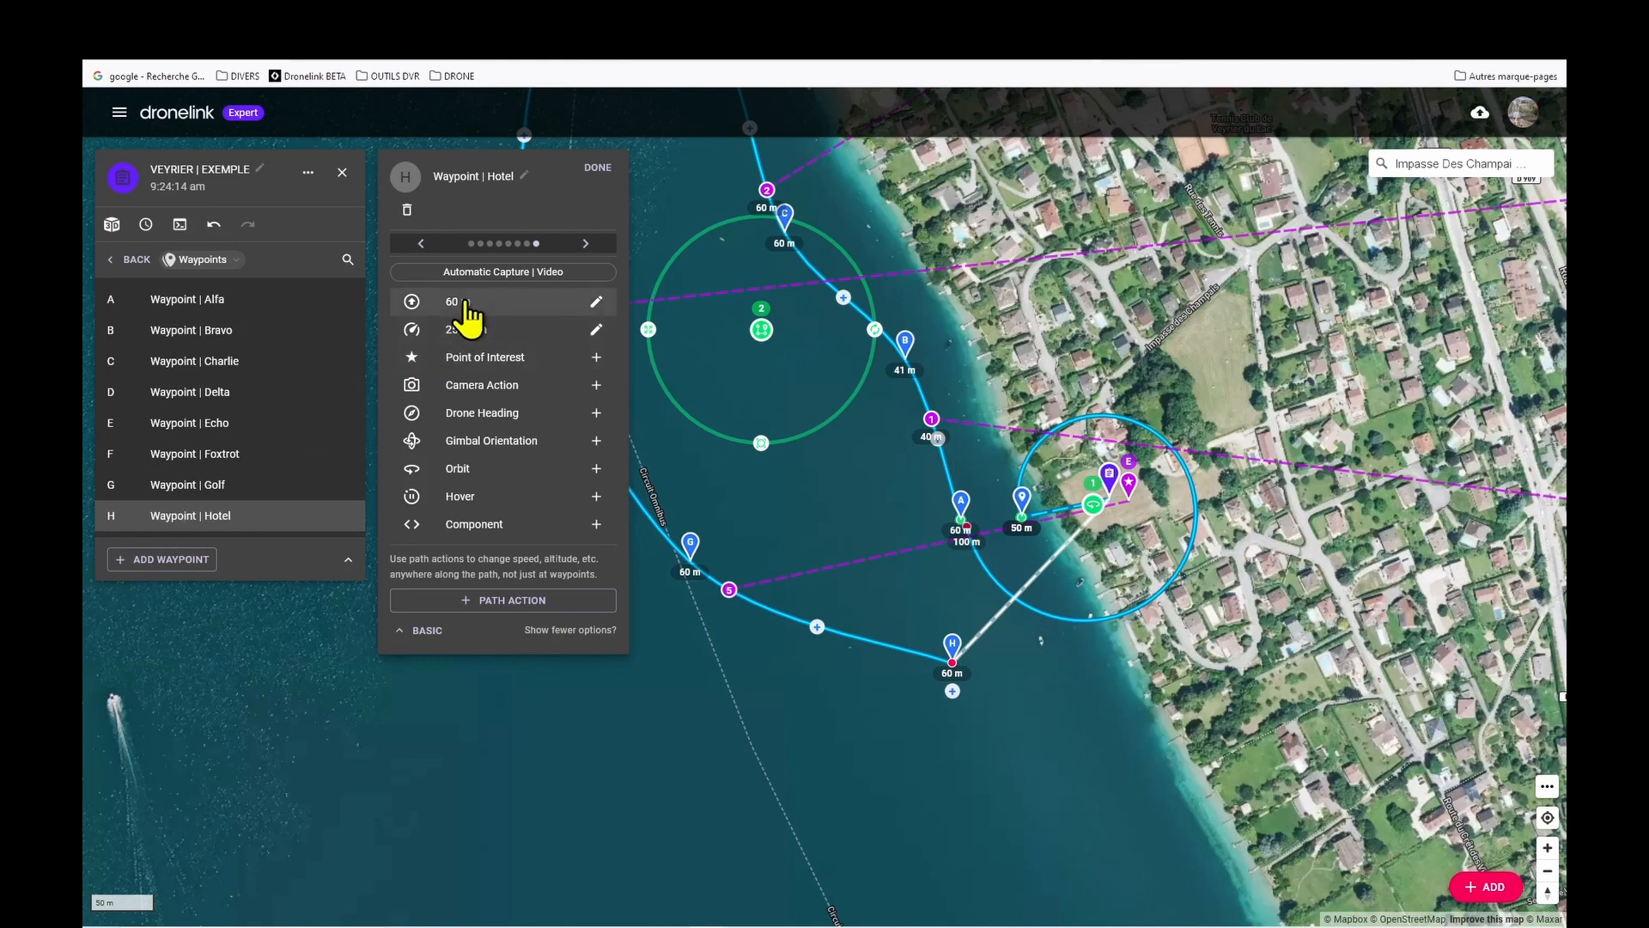
pyautogui.click(466, 303)
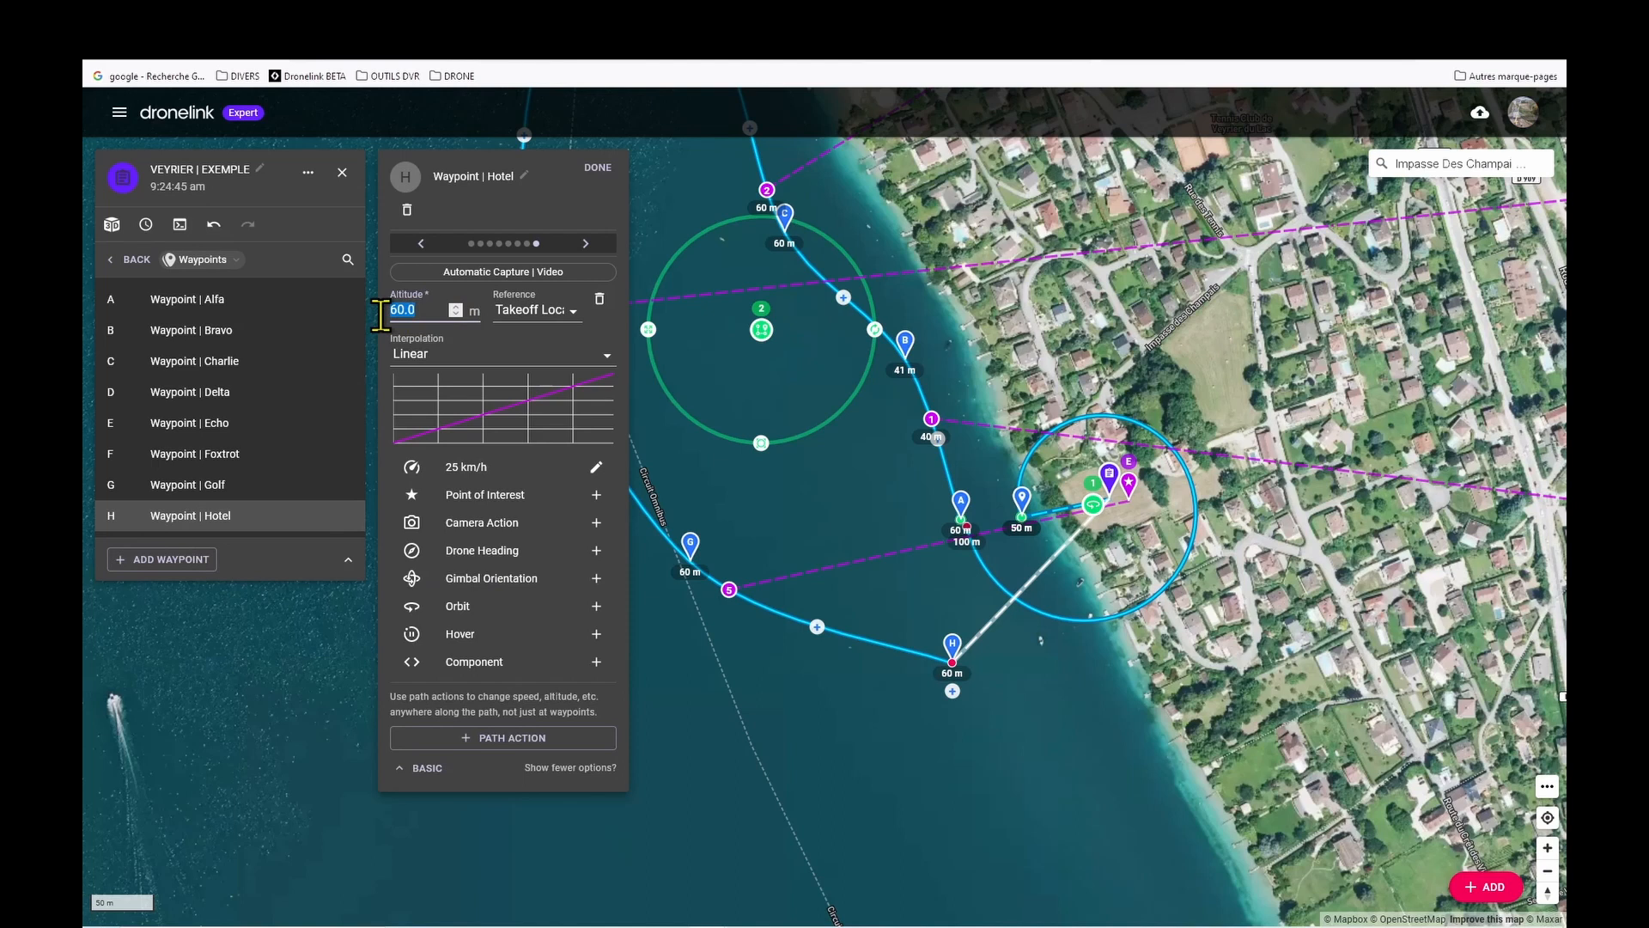
pyautogui.write('120')
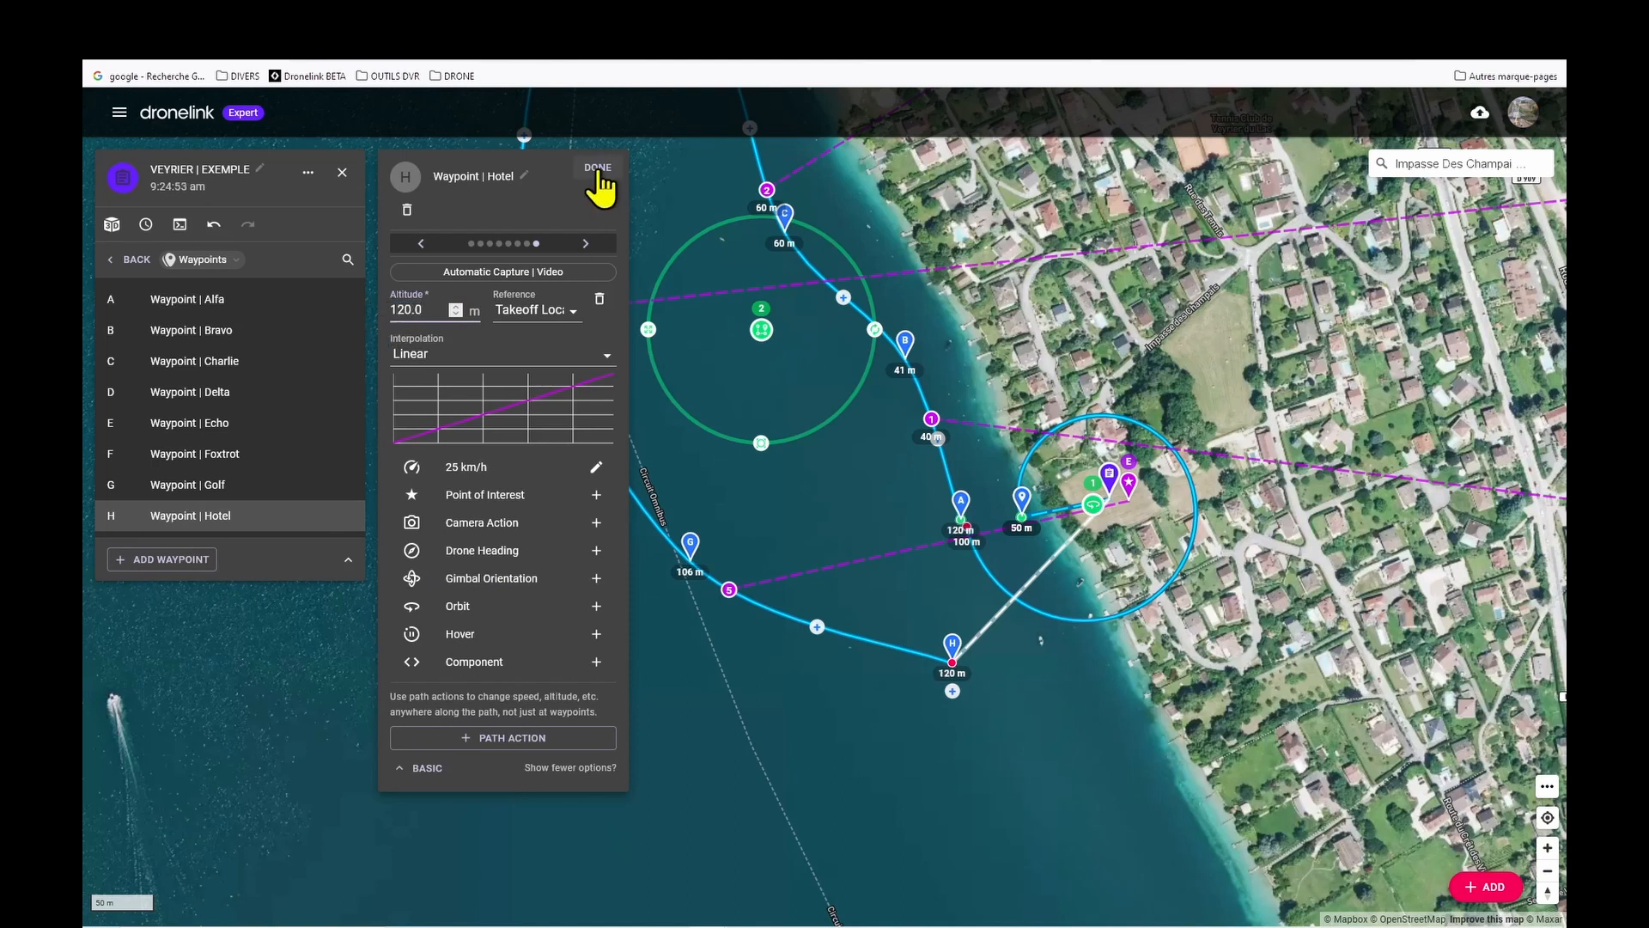
pyautogui.click(599, 172)
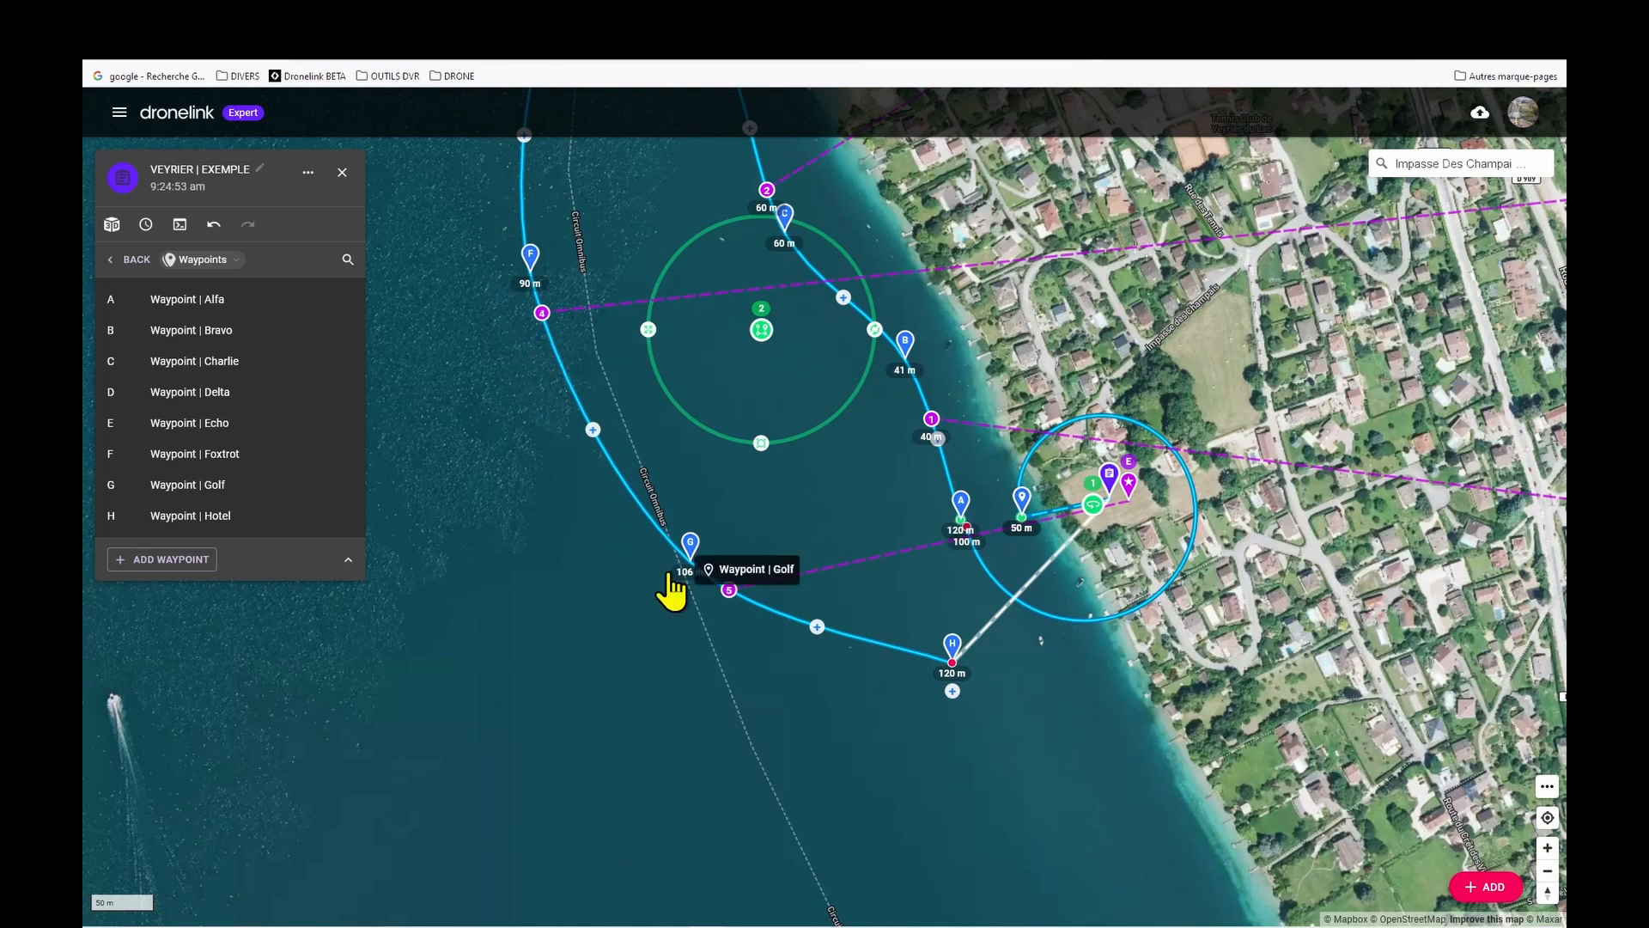
# - Set the altitude of Waypoint Golf to 60 m
pyautogui.click(729, 601)
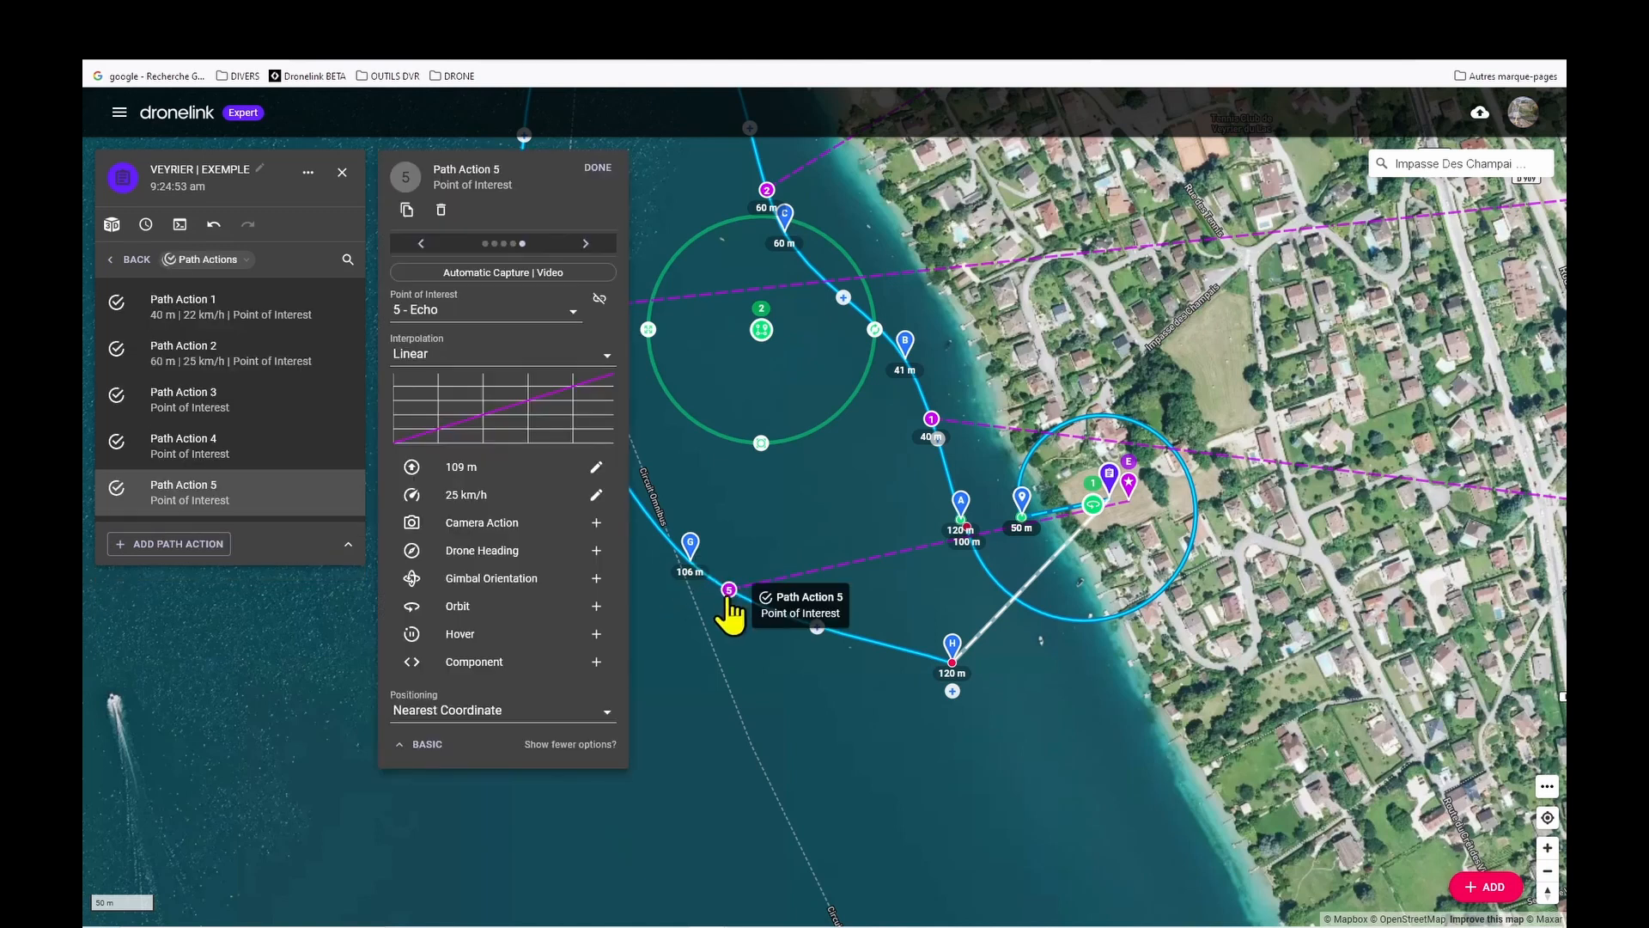
pyautogui.click(689, 554)
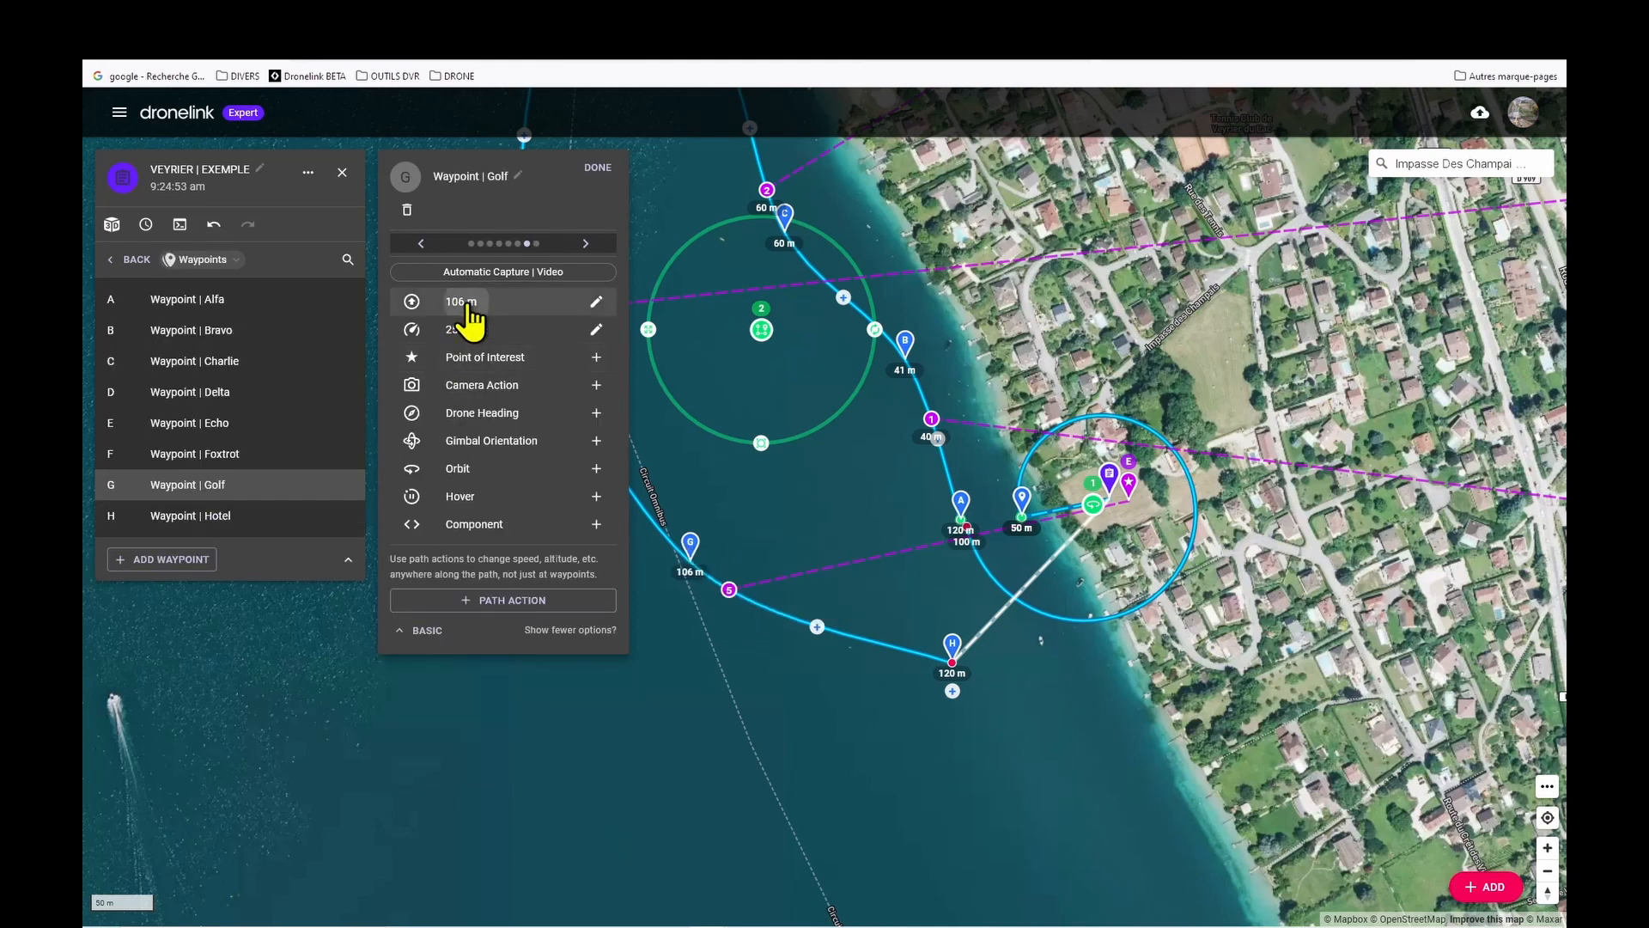
pyautogui.click(469, 305)
pyautogui.moveTo(430, 314); pyautogui.dragTo(390, 309)
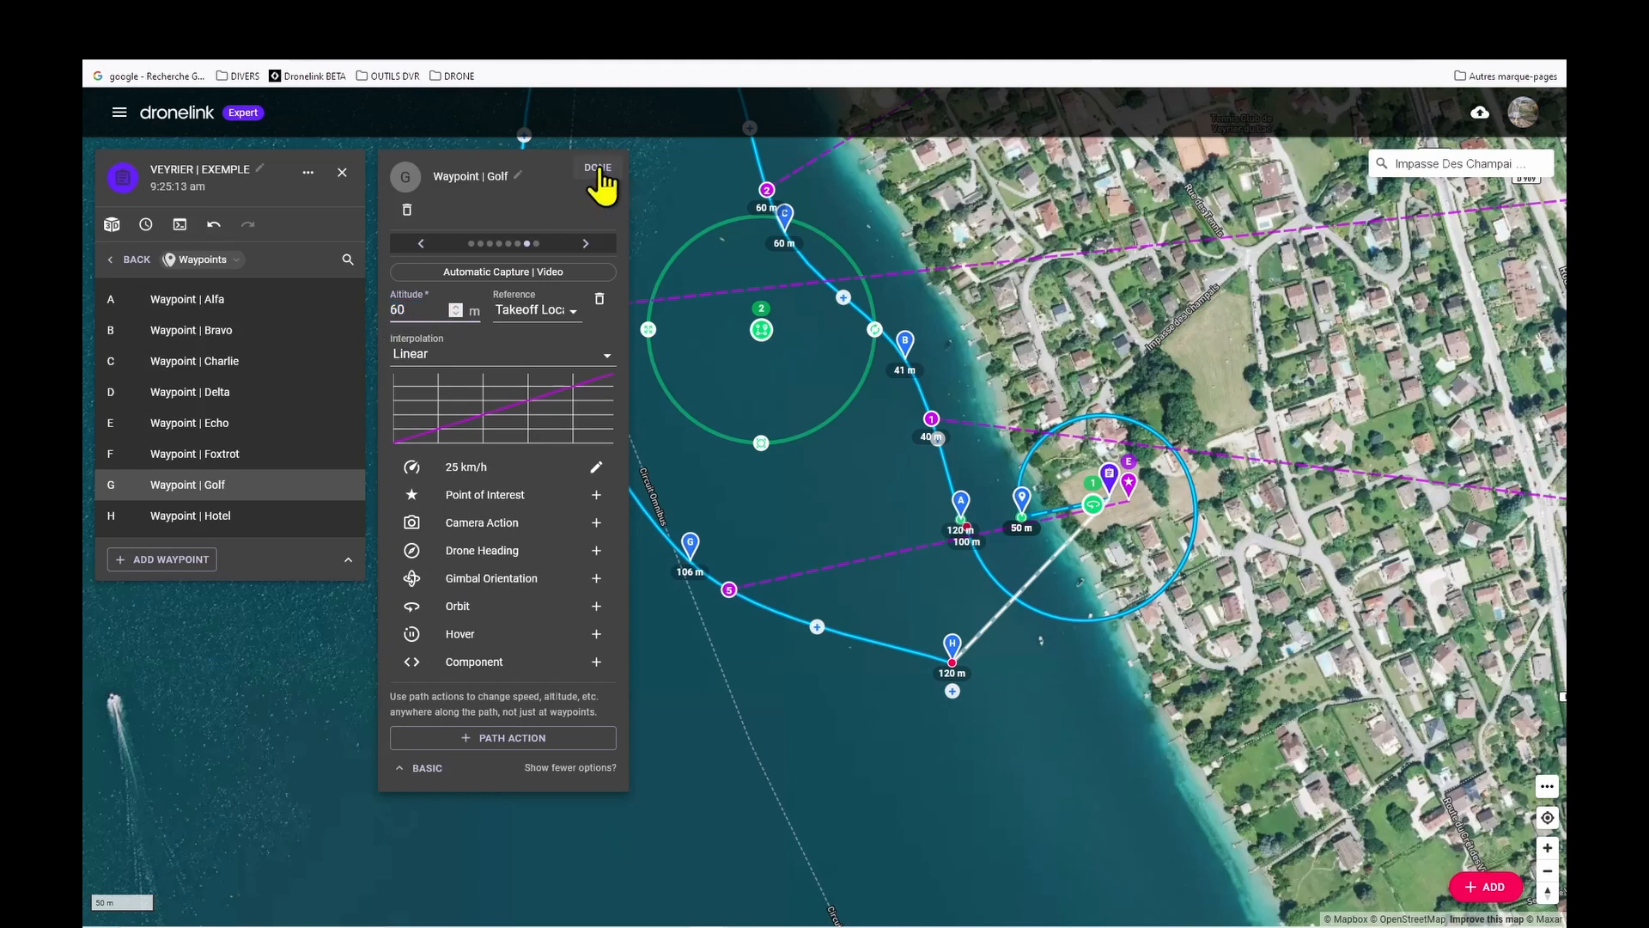
pyautogui.click(597, 169)
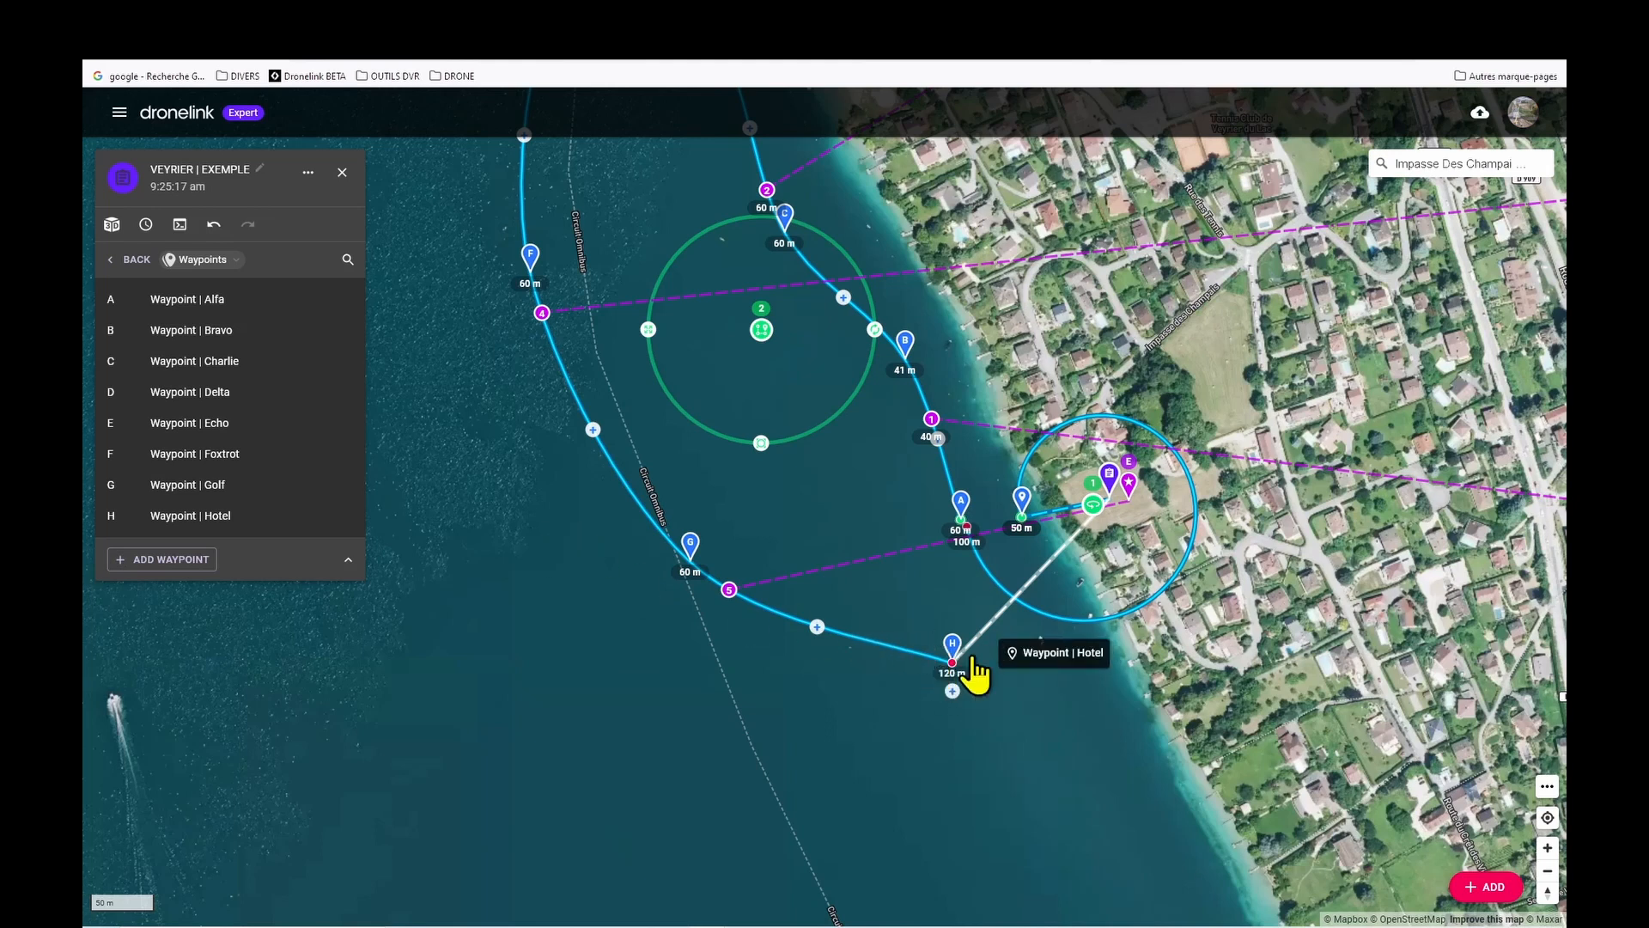
# - Set the altitude of Waypoint Hotel to 60 m and finish editing it
pyautogui.click(953, 669)
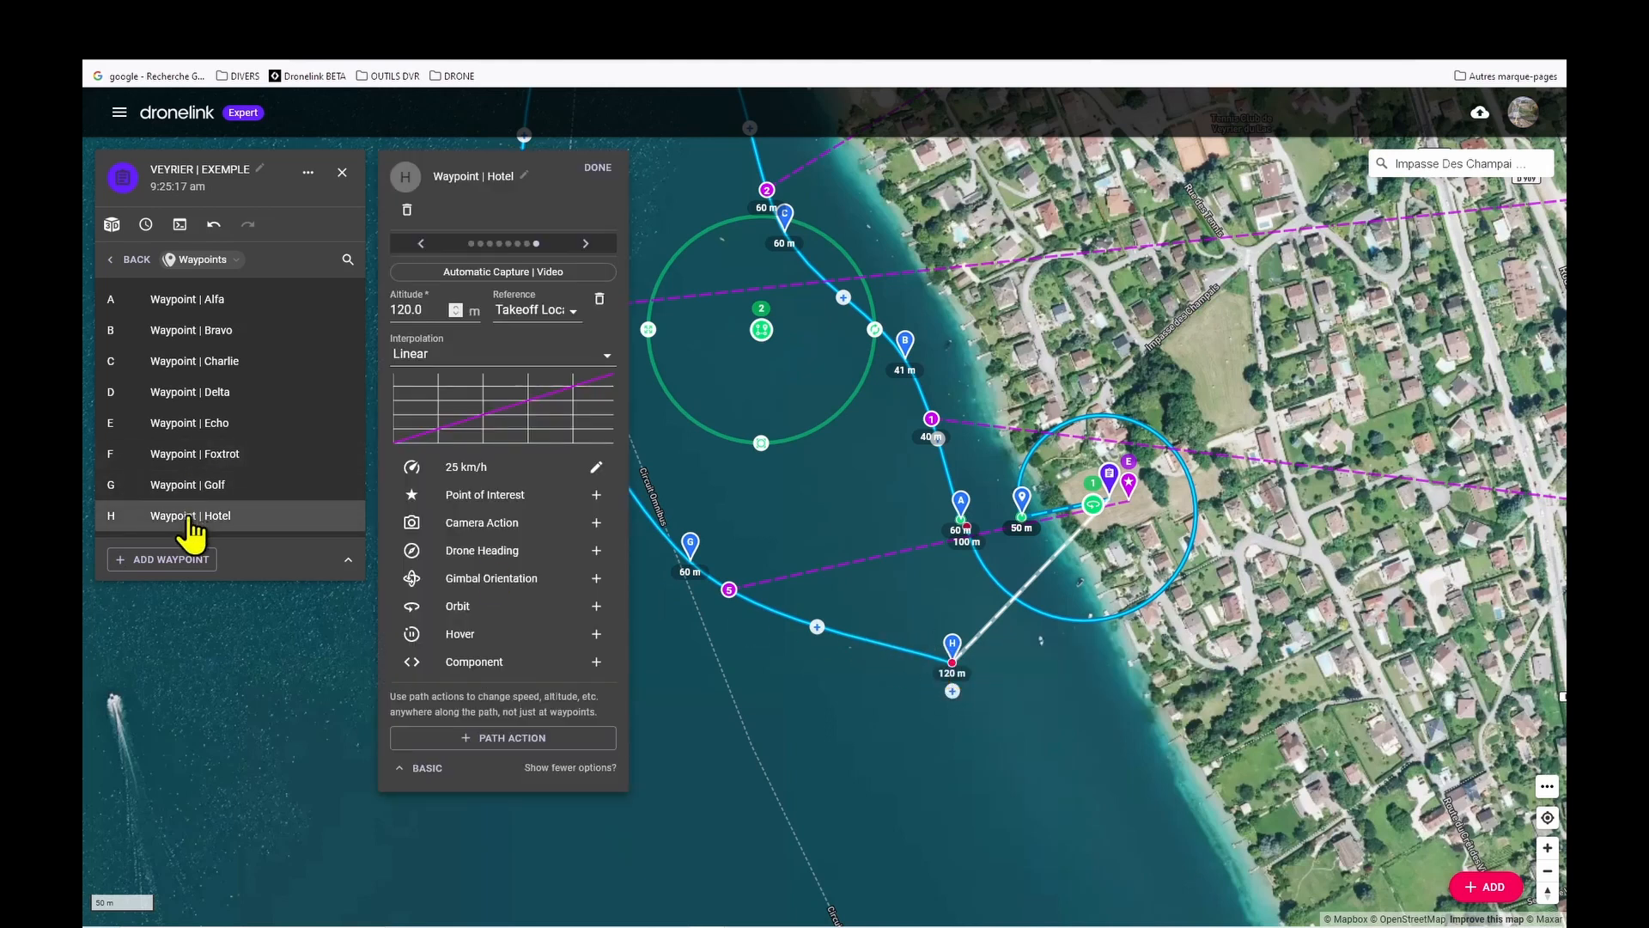
pyautogui.moveTo(425, 309); pyautogui.dragTo(379, 310)
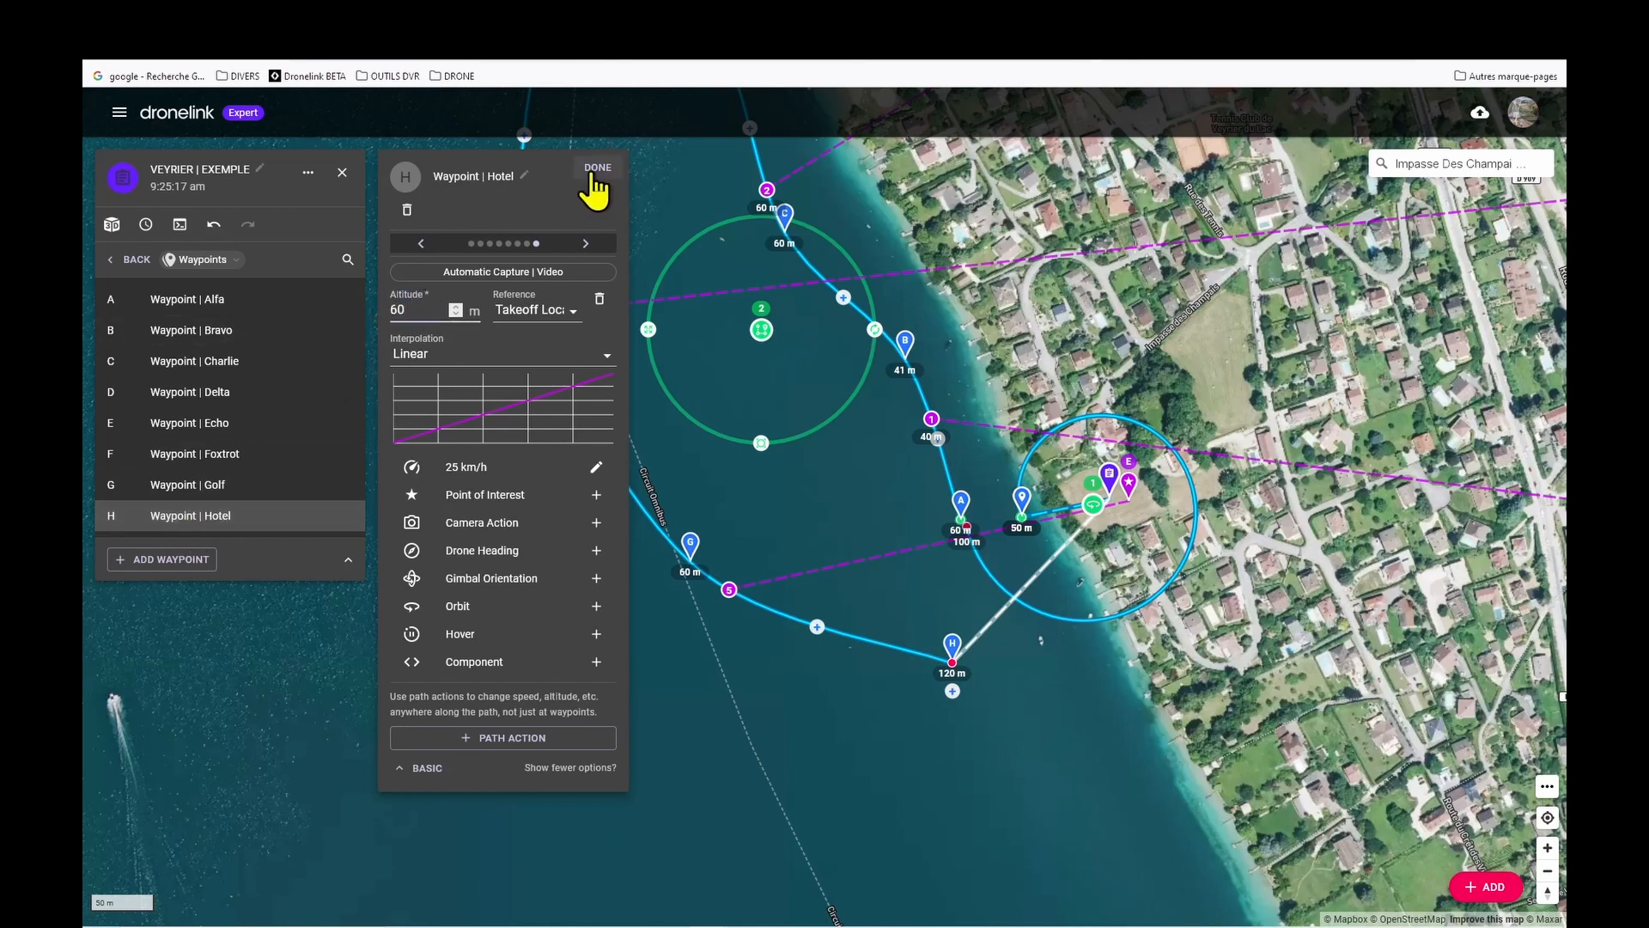
pyautogui.click(598, 169)
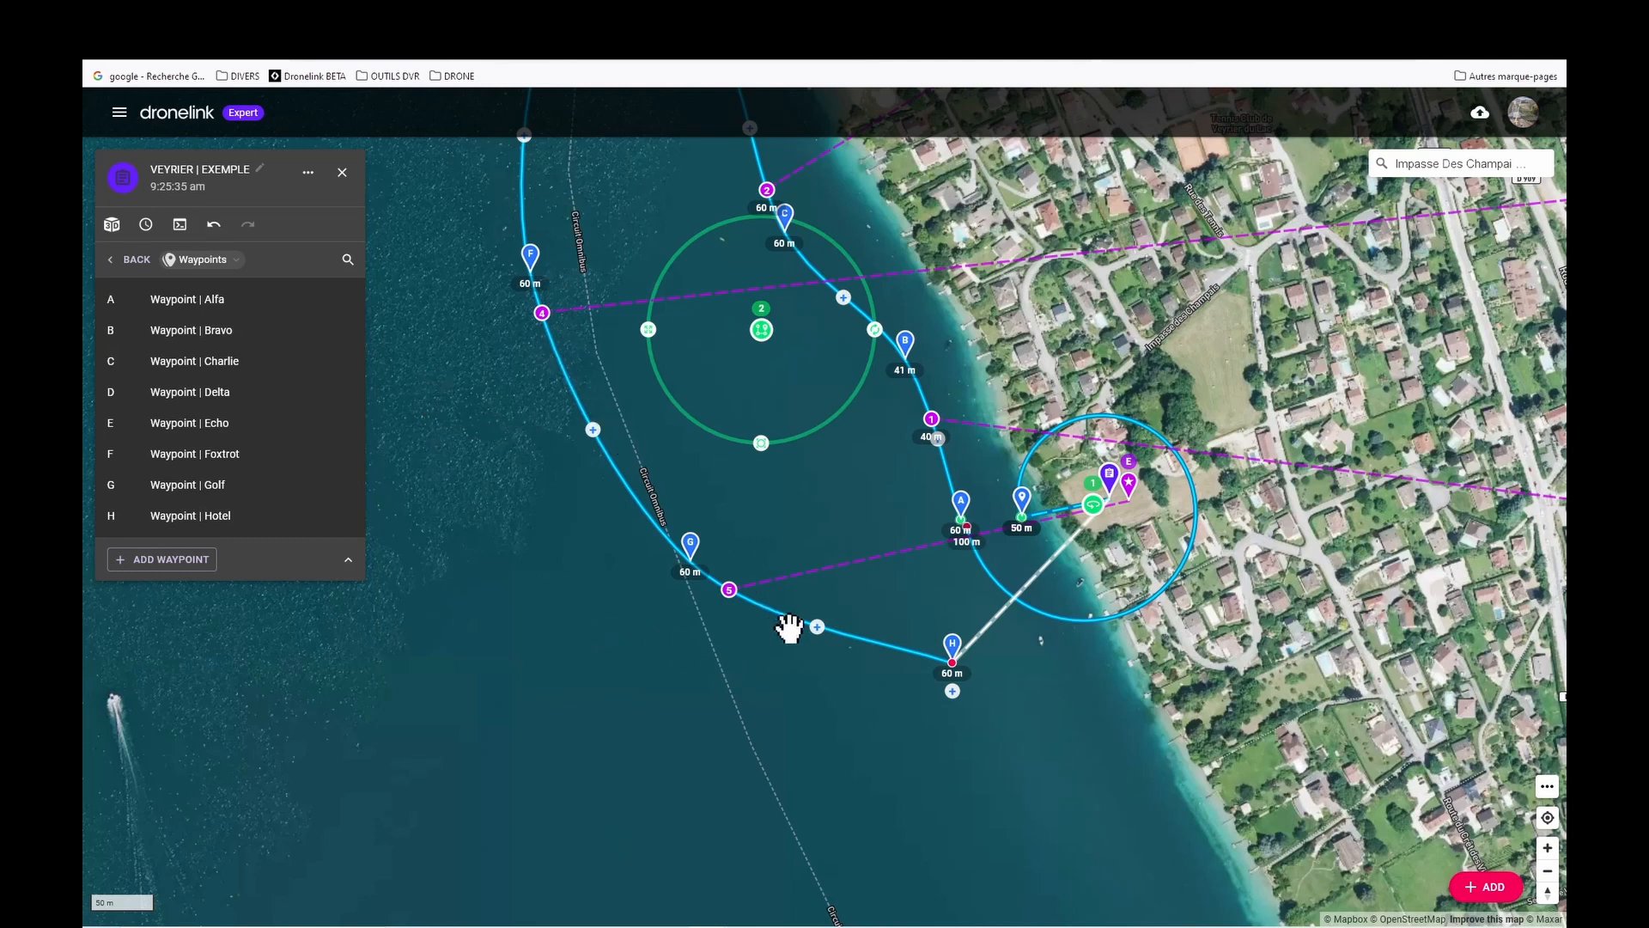
# - Add a path action on the path just before Waypoint Hotel and set its altitude to 120 m
pyautogui.moveTo(895, 696); pyautogui.dragTo(796, 693)
pyautogui.click(136, 261)
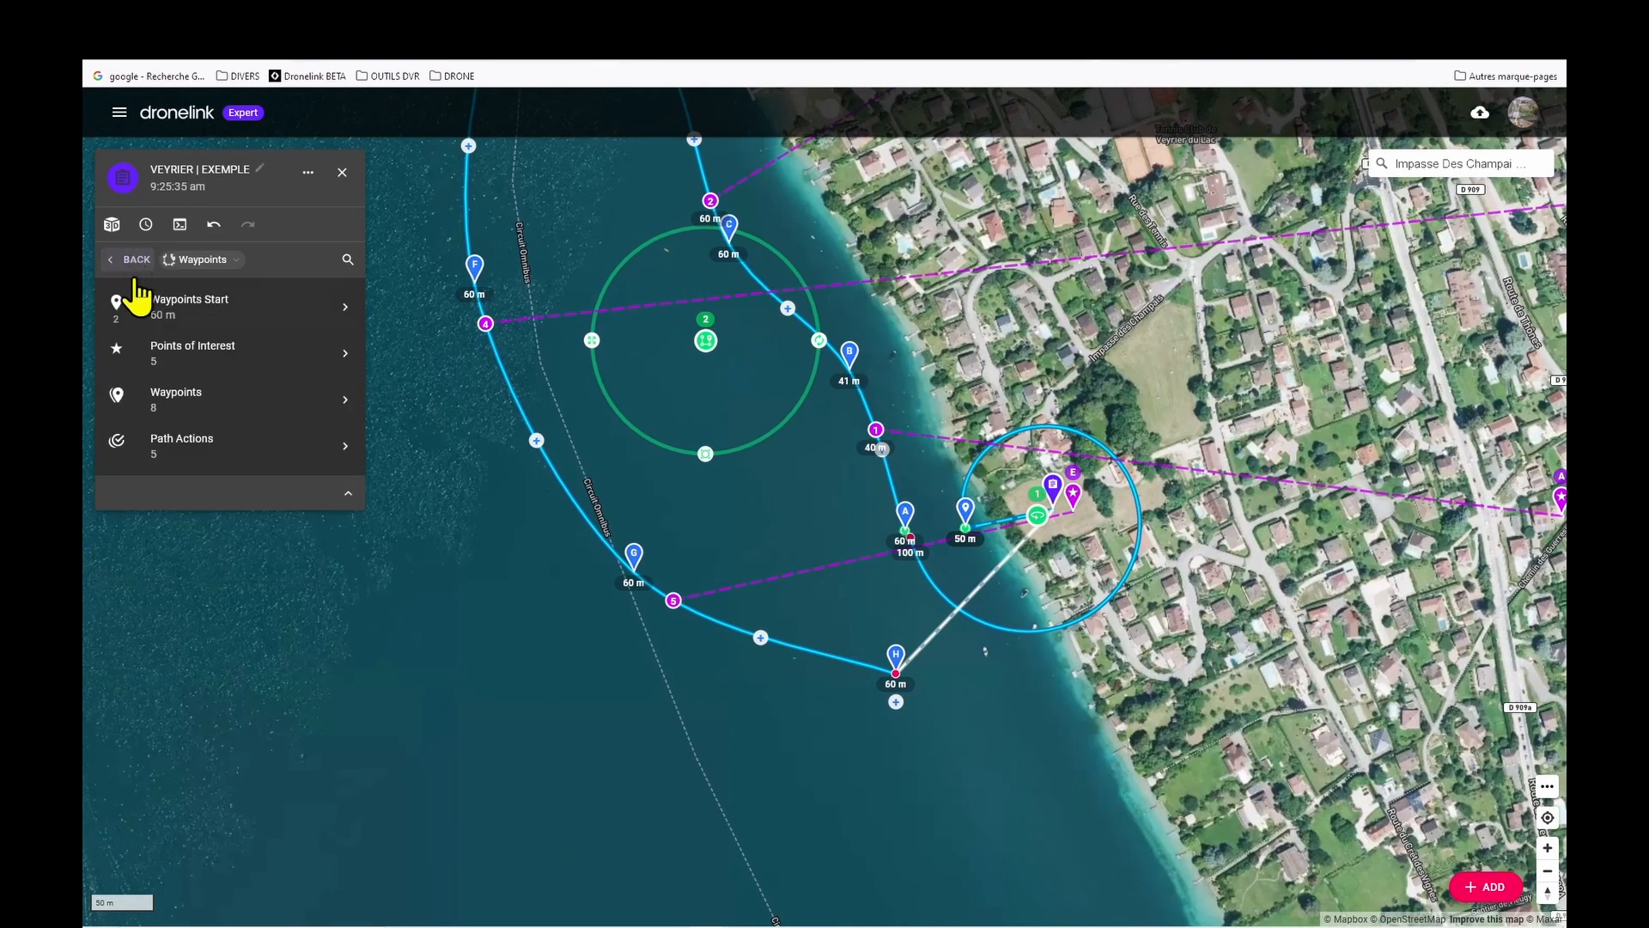
pyautogui.click(177, 444)
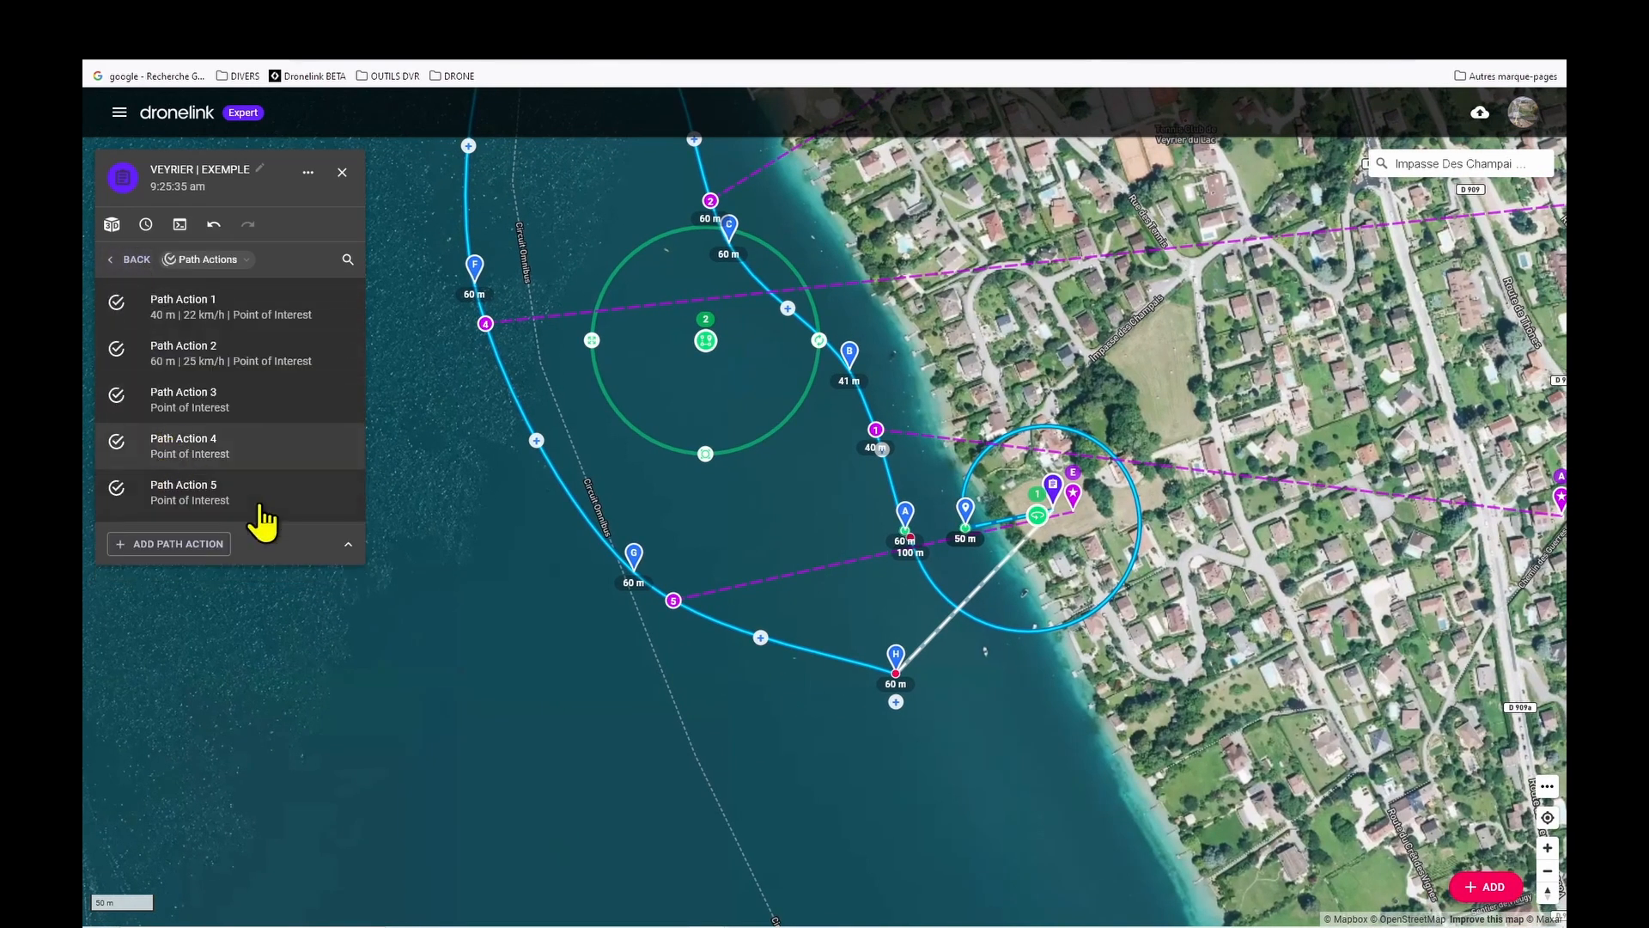
pyautogui.click(176, 543)
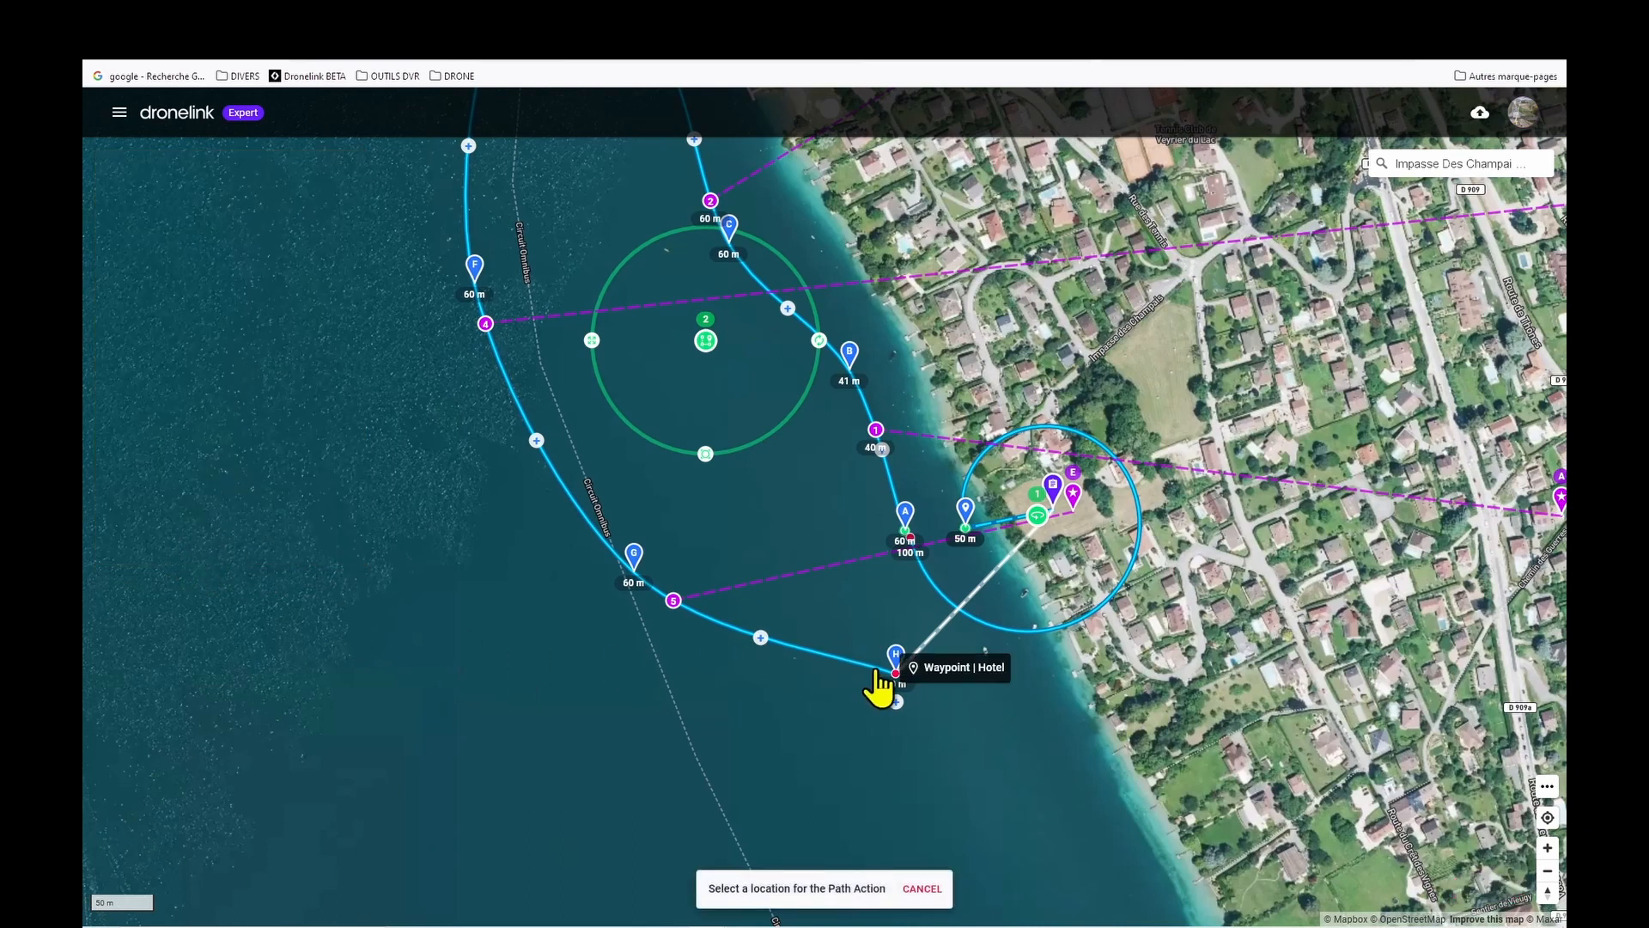
pyautogui.click(870, 664)
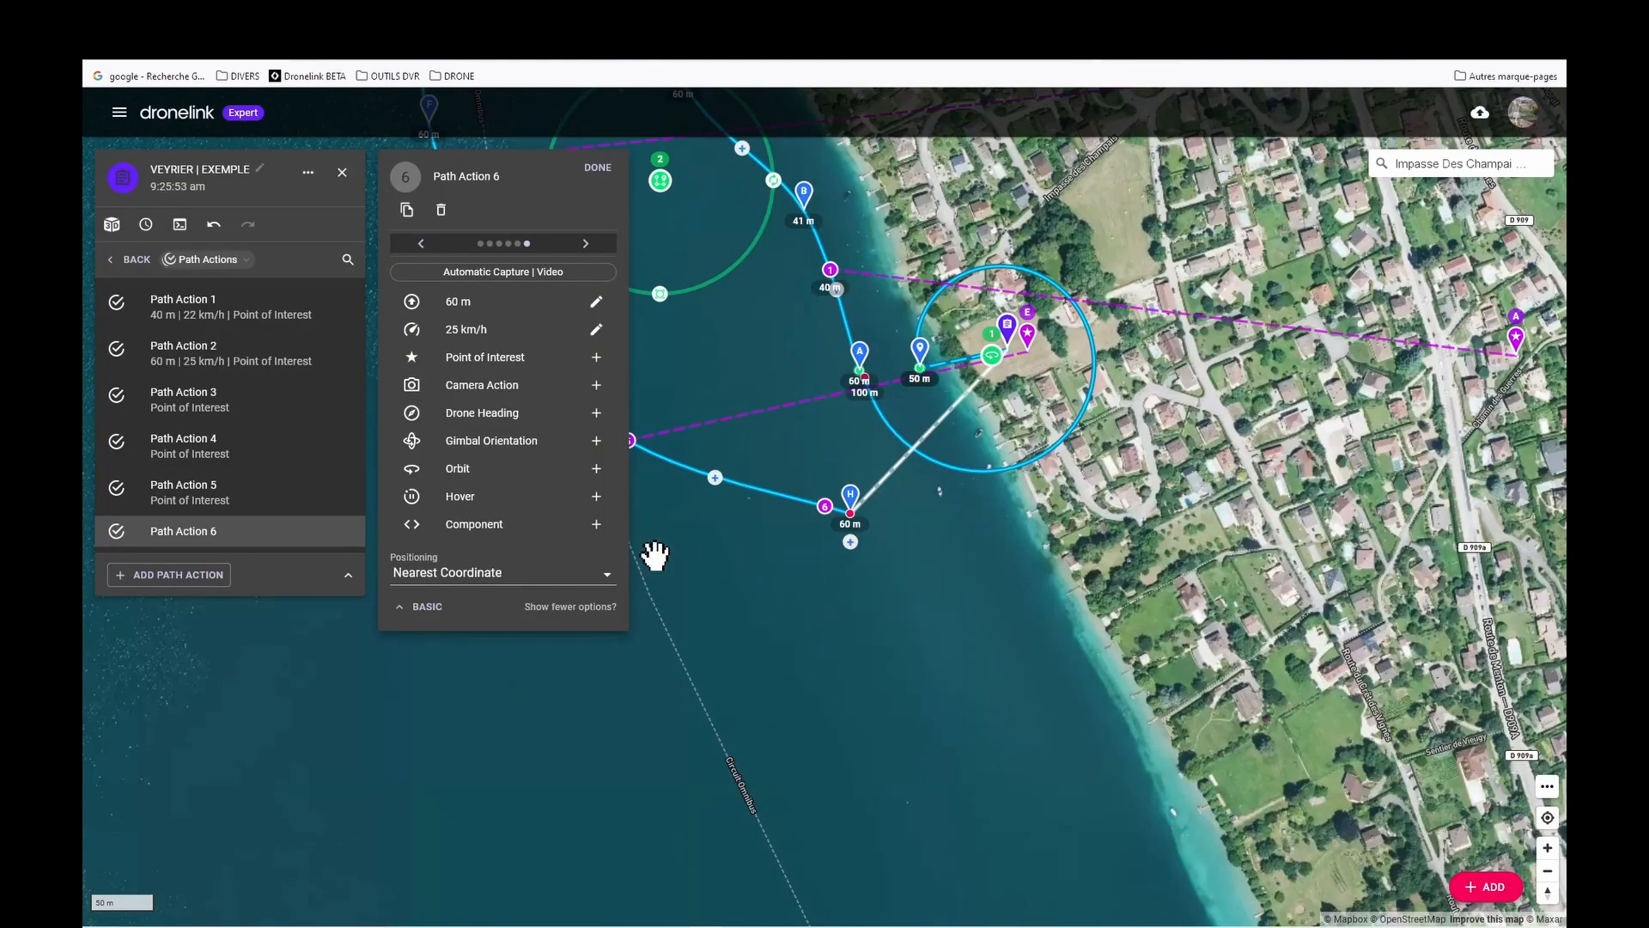
pyautogui.click(460, 303)
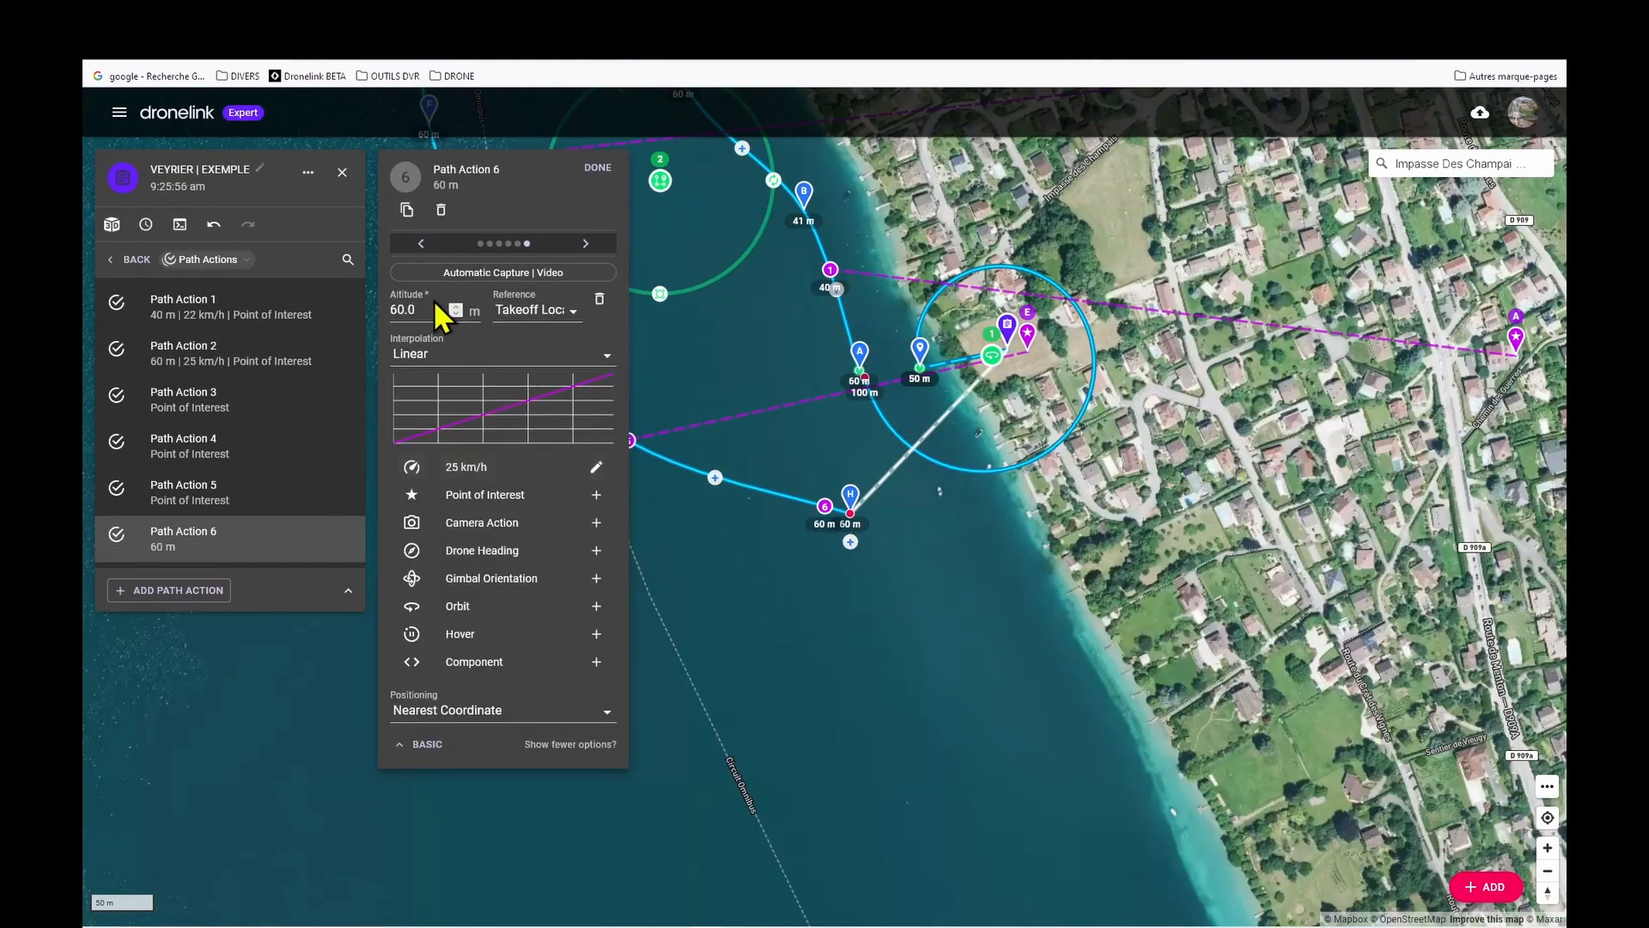
pyautogui.moveTo(441, 310); pyautogui.dragTo(374, 309)
pyautogui.click(598, 168)
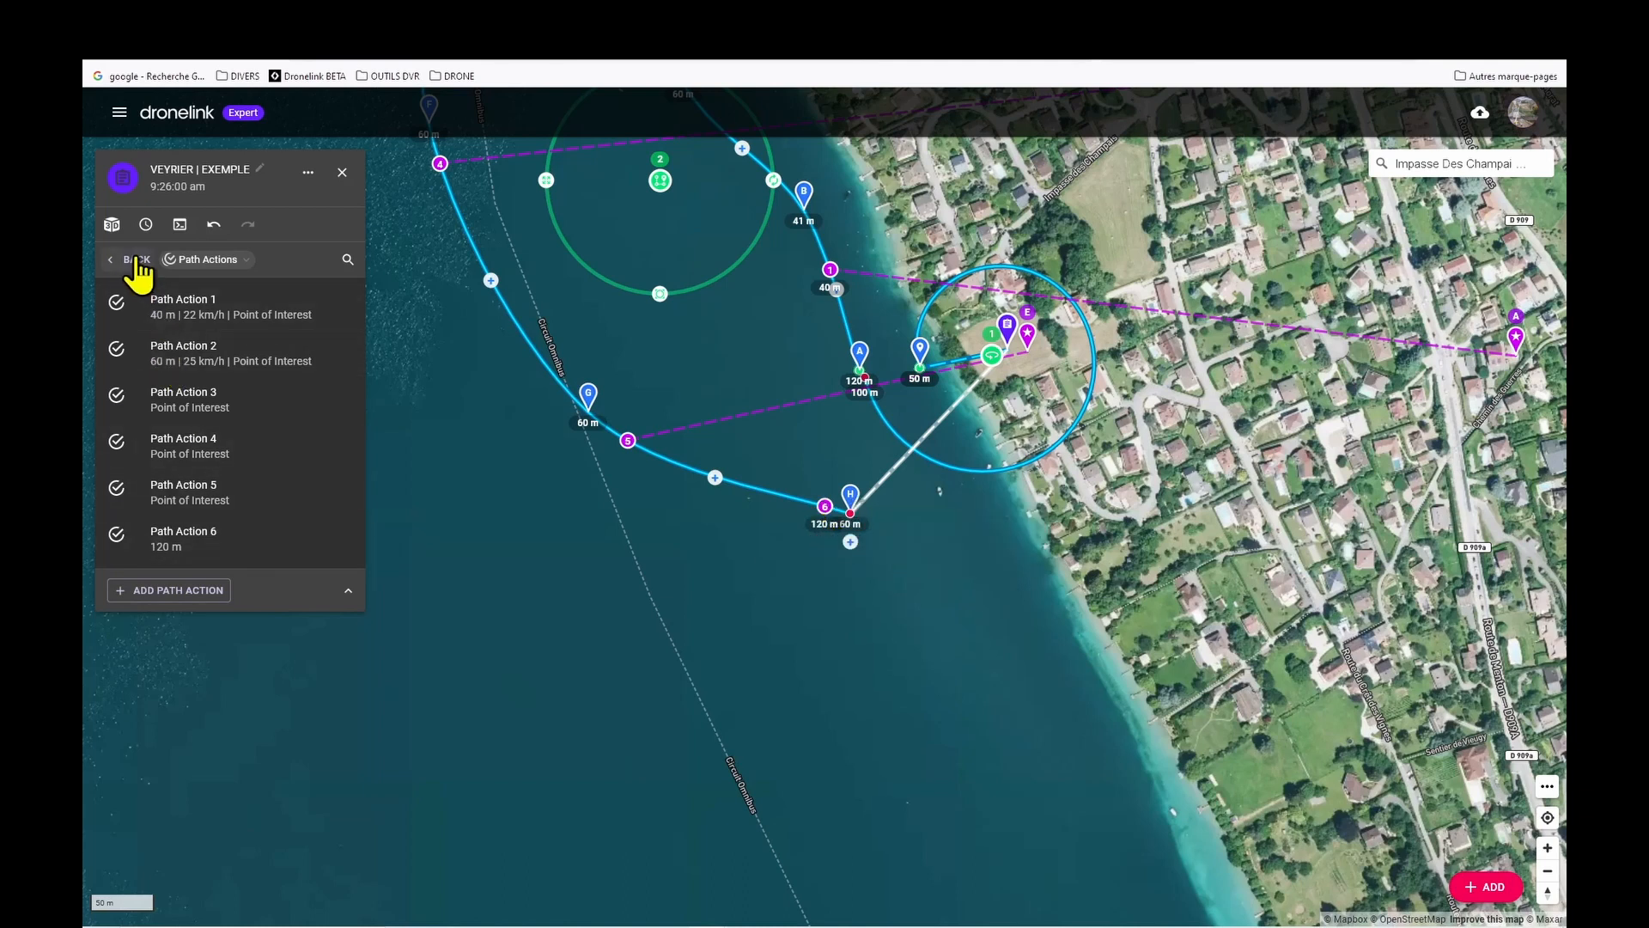
# - Return to the mission components and review the Rotation's settings
pyautogui.click(136, 259)
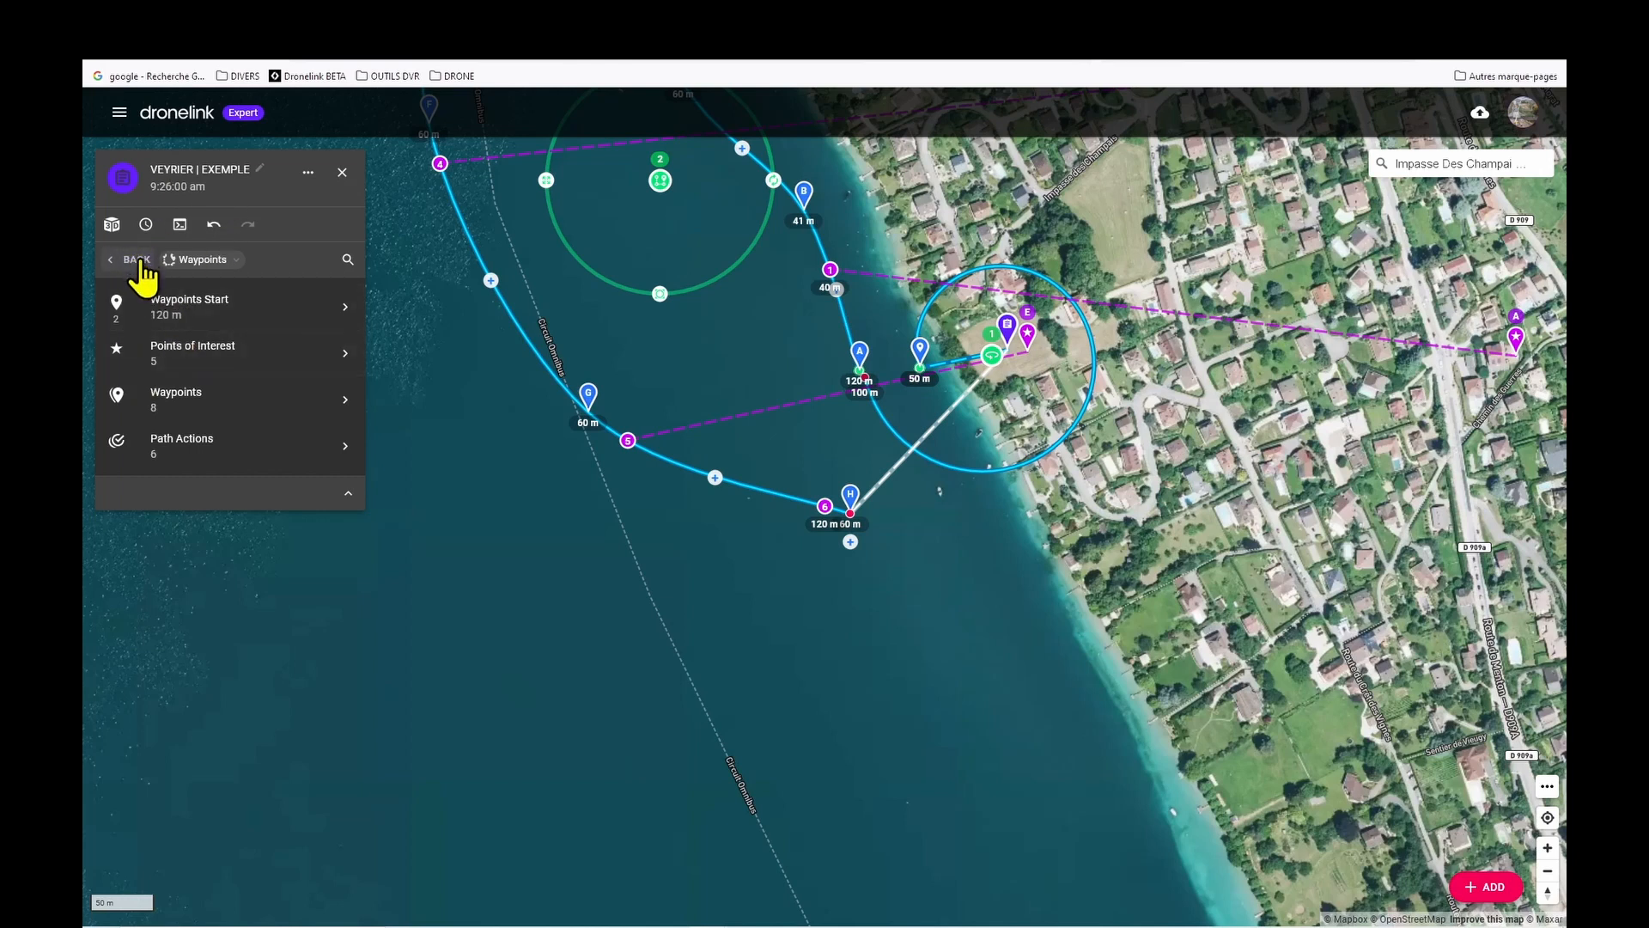
pyautogui.click(135, 259)
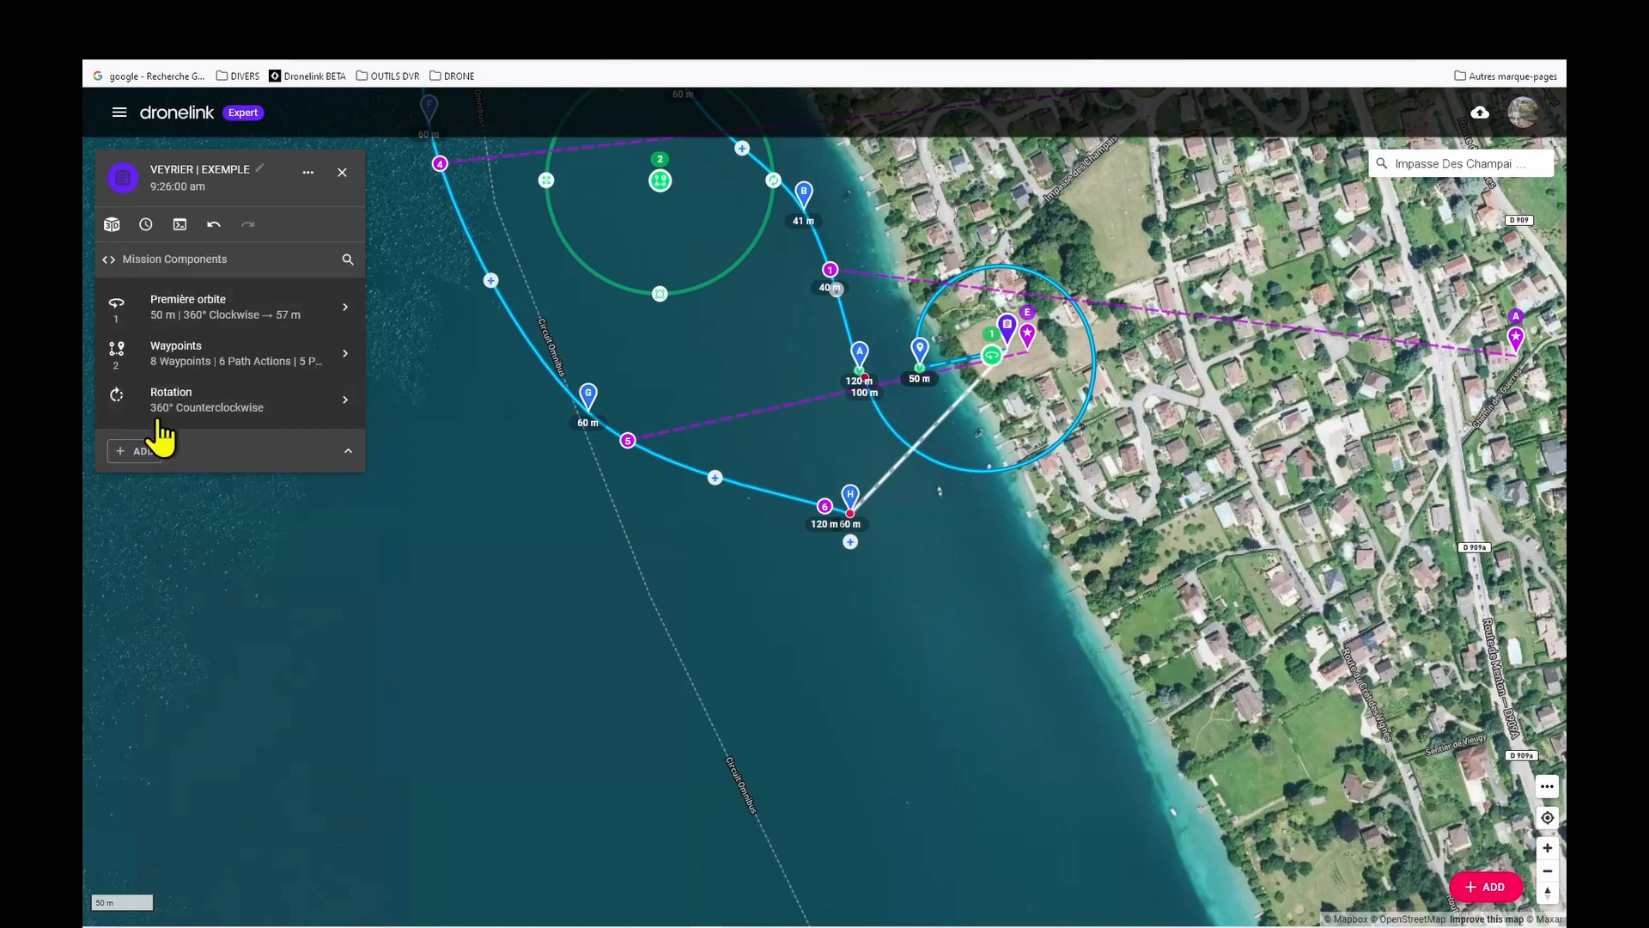
pyautogui.click(169, 404)
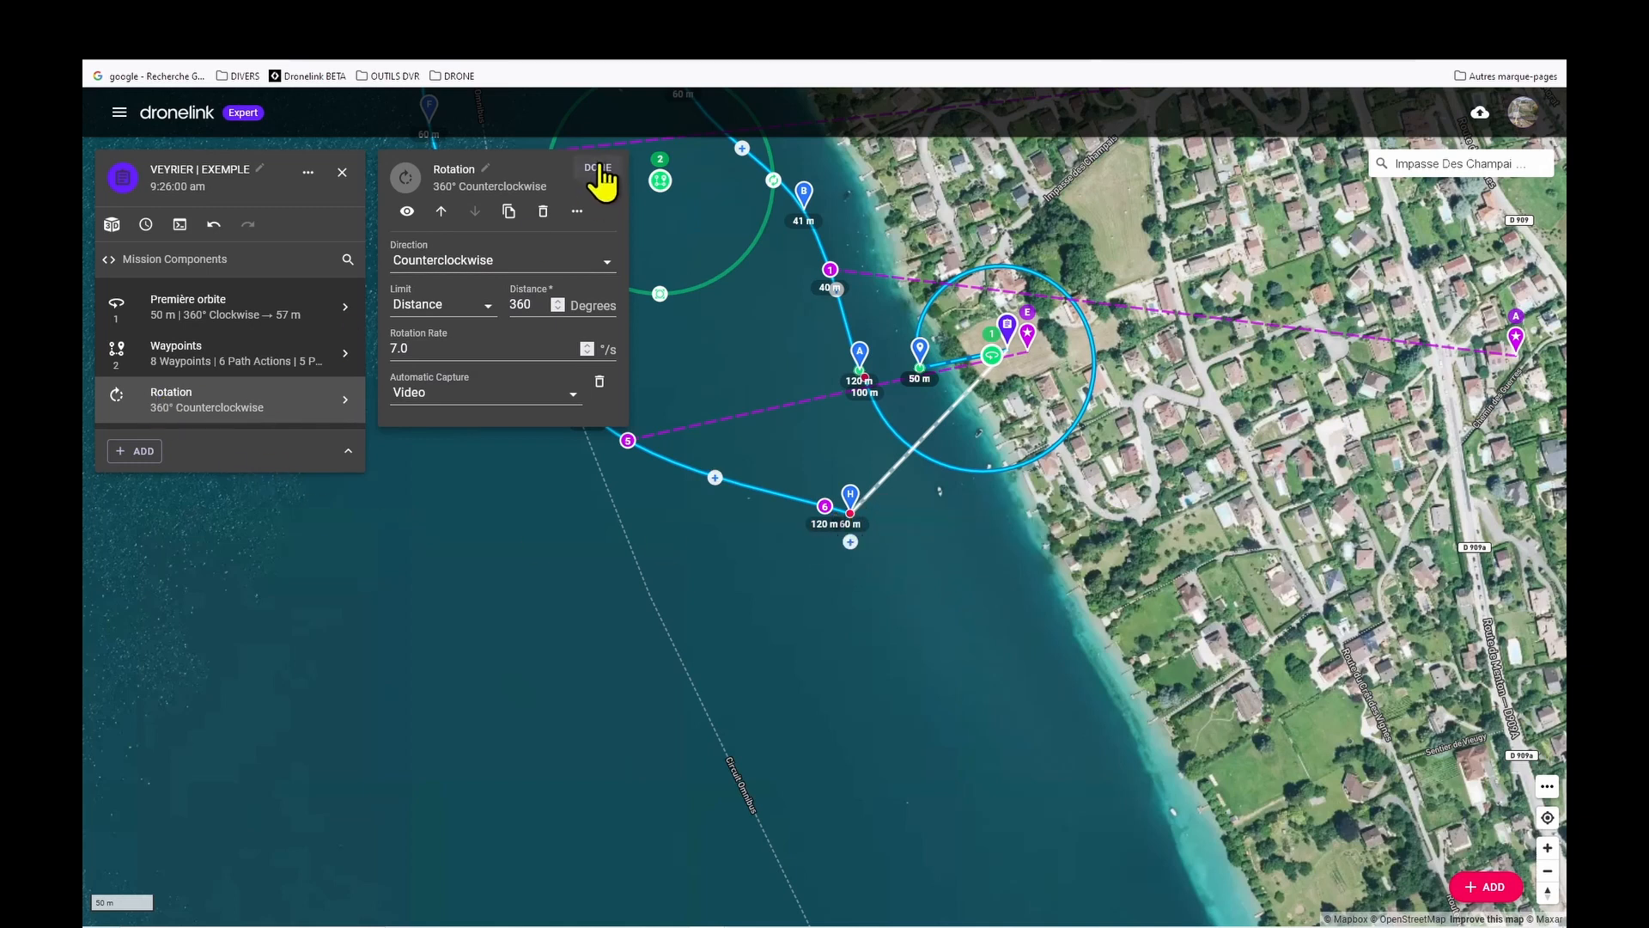
pyautogui.click(599, 170)
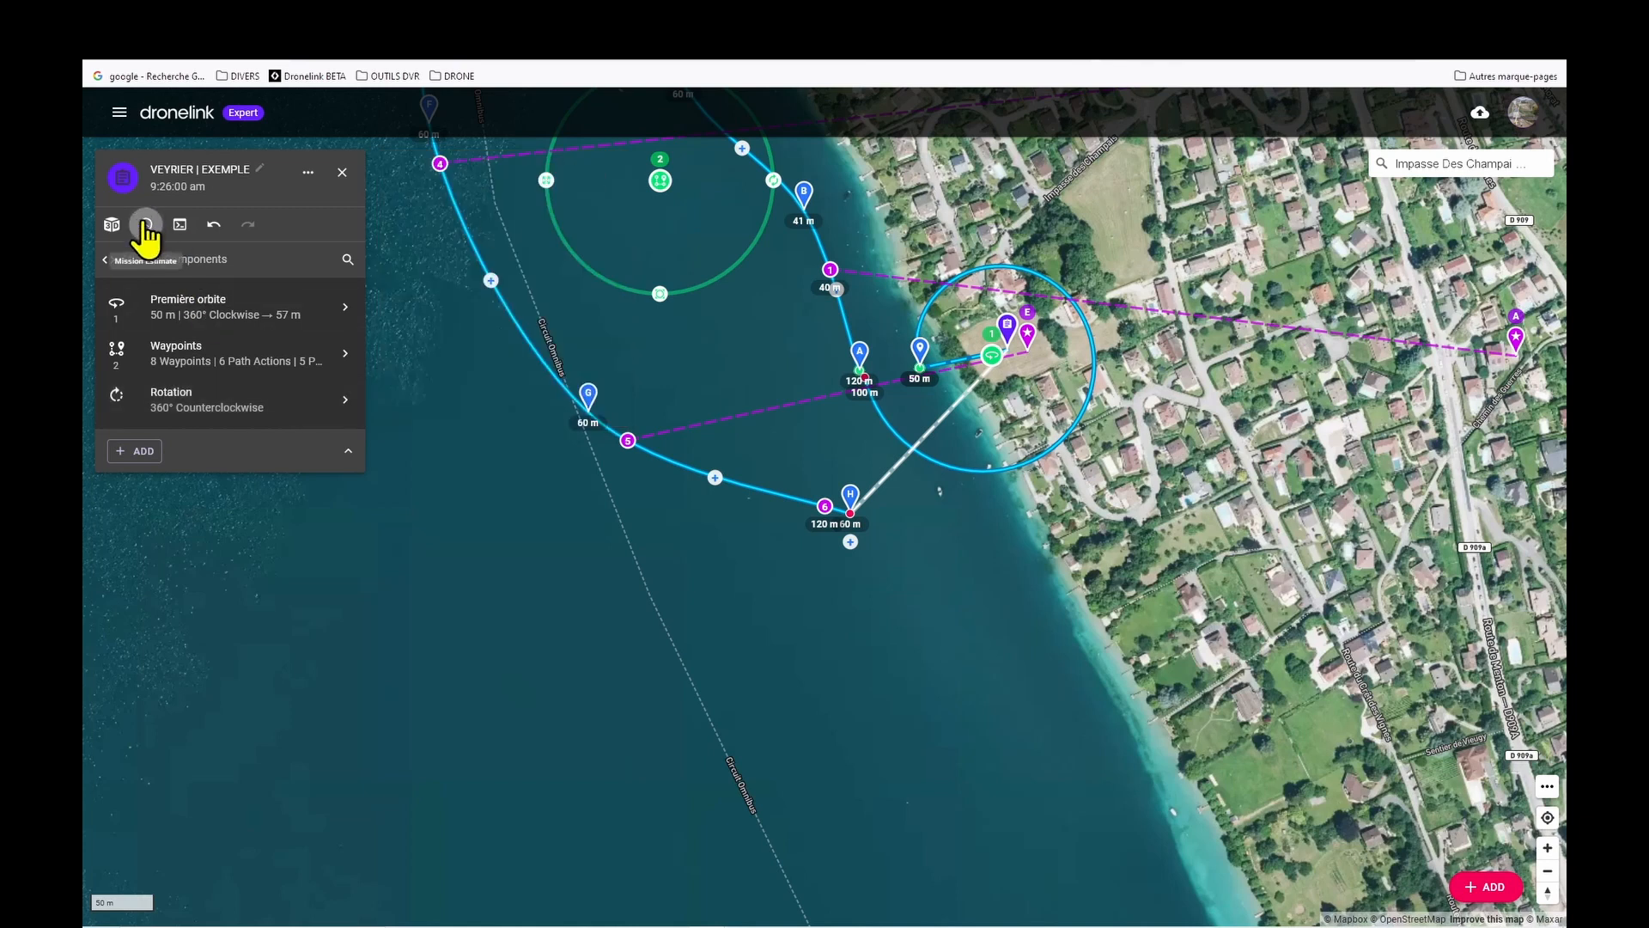
# - Review the mission estimate for the whole mission, the Première orbite and the Rotation
pyautogui.click(146, 225)
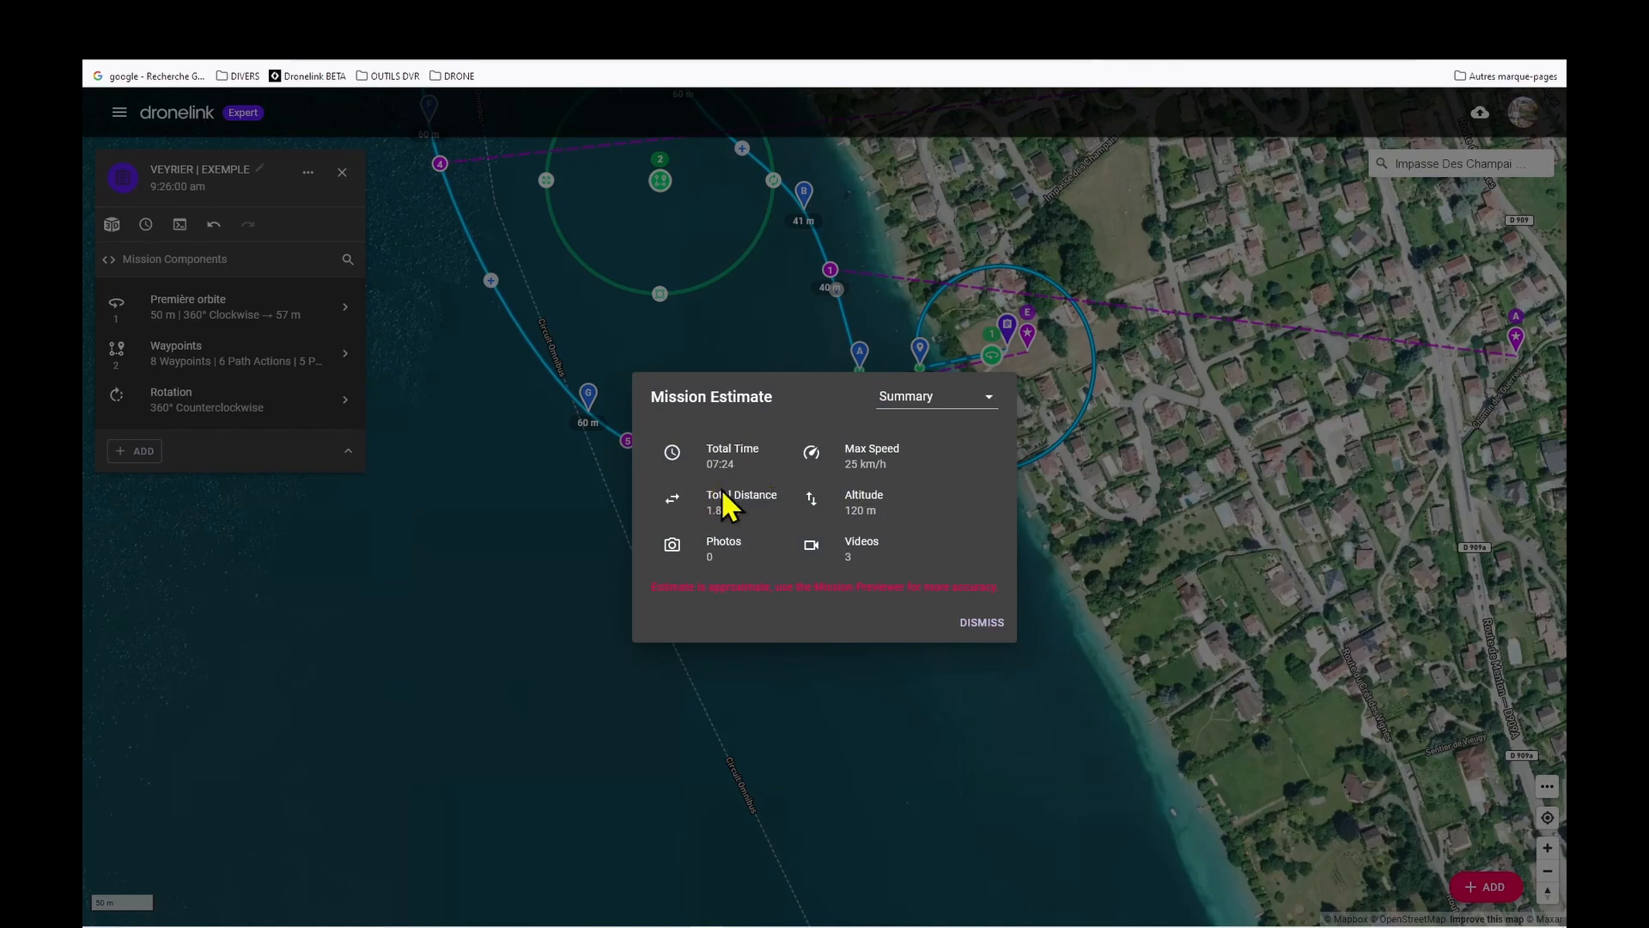
pyautogui.click(992, 404)
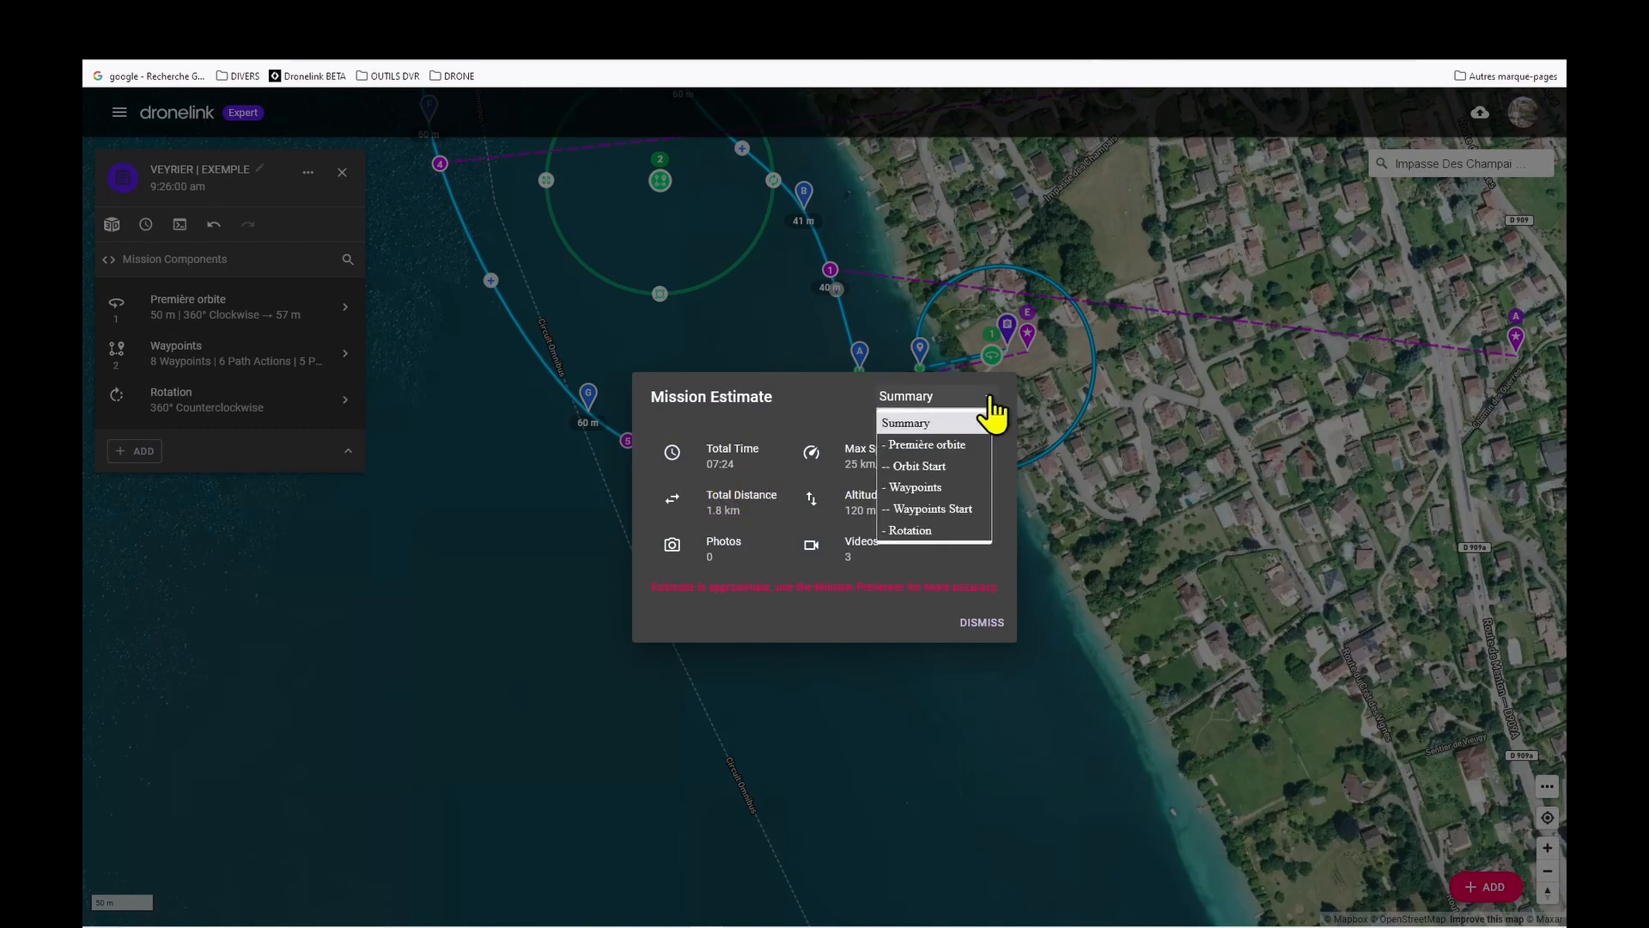
pyautogui.click(945, 444)
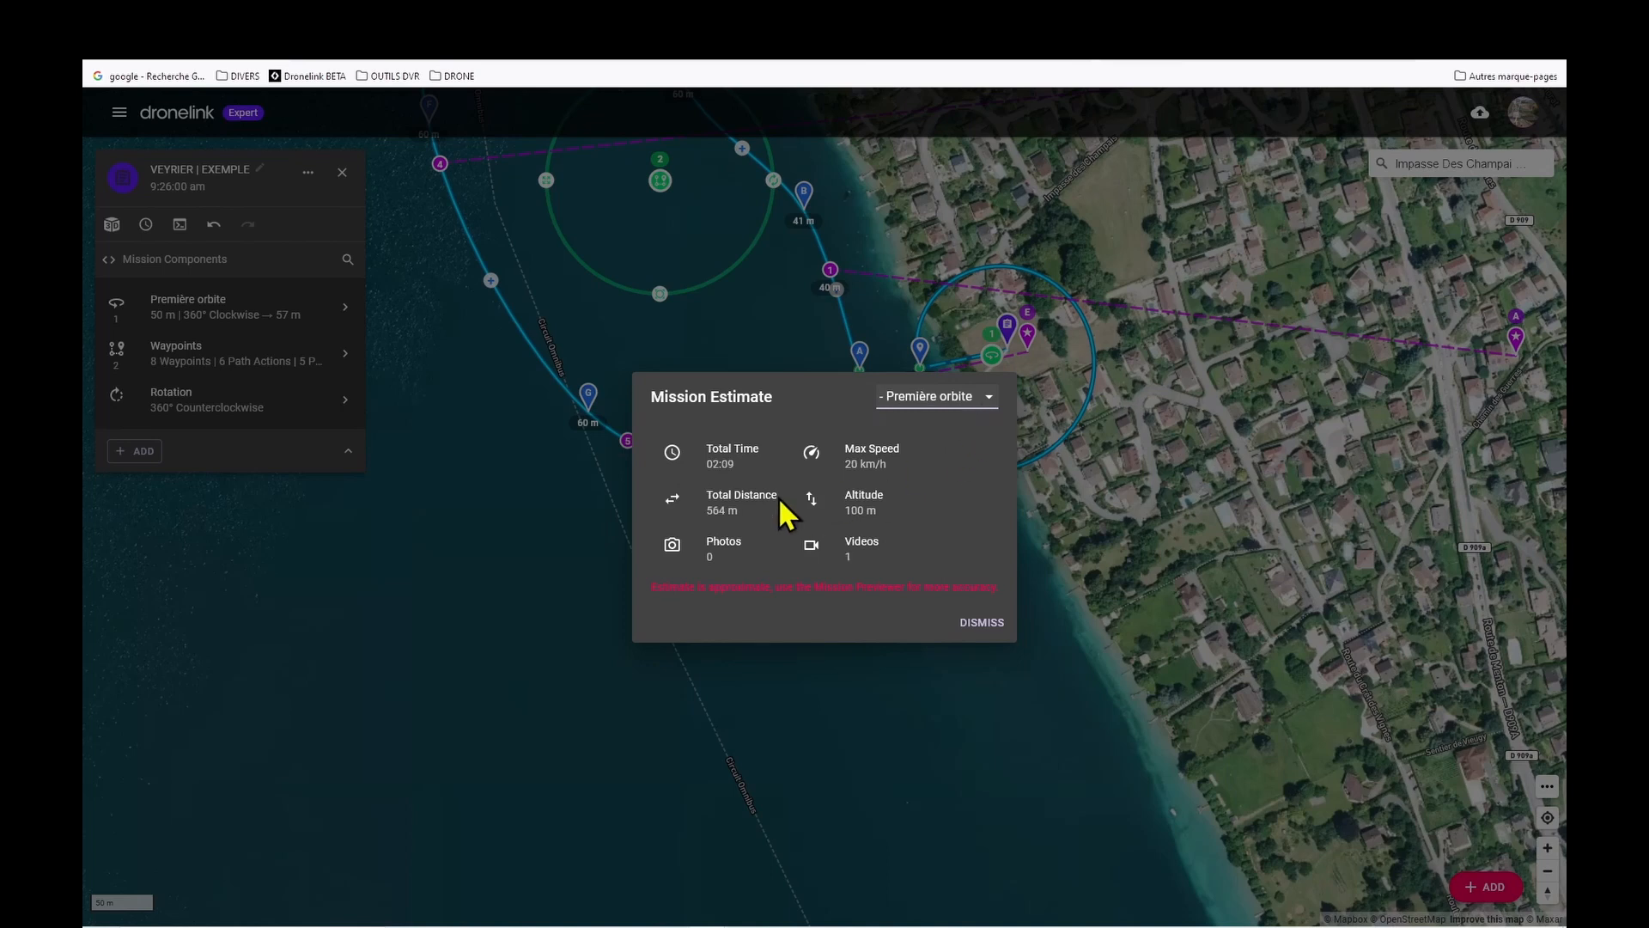
pyautogui.click(988, 404)
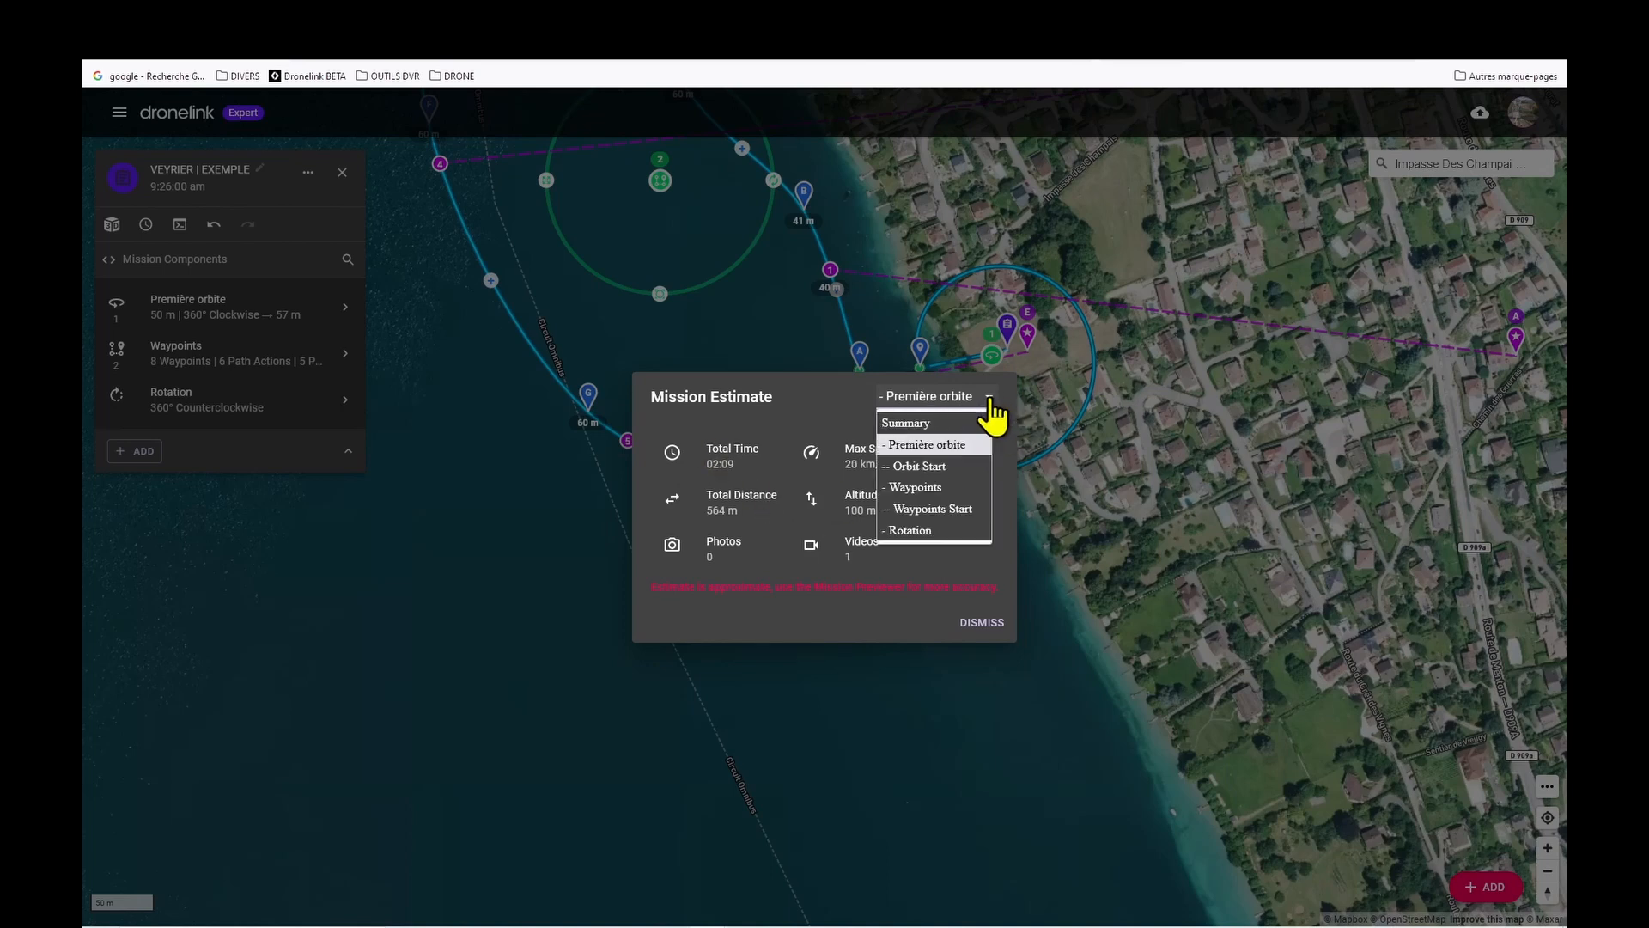
pyautogui.click(928, 531)
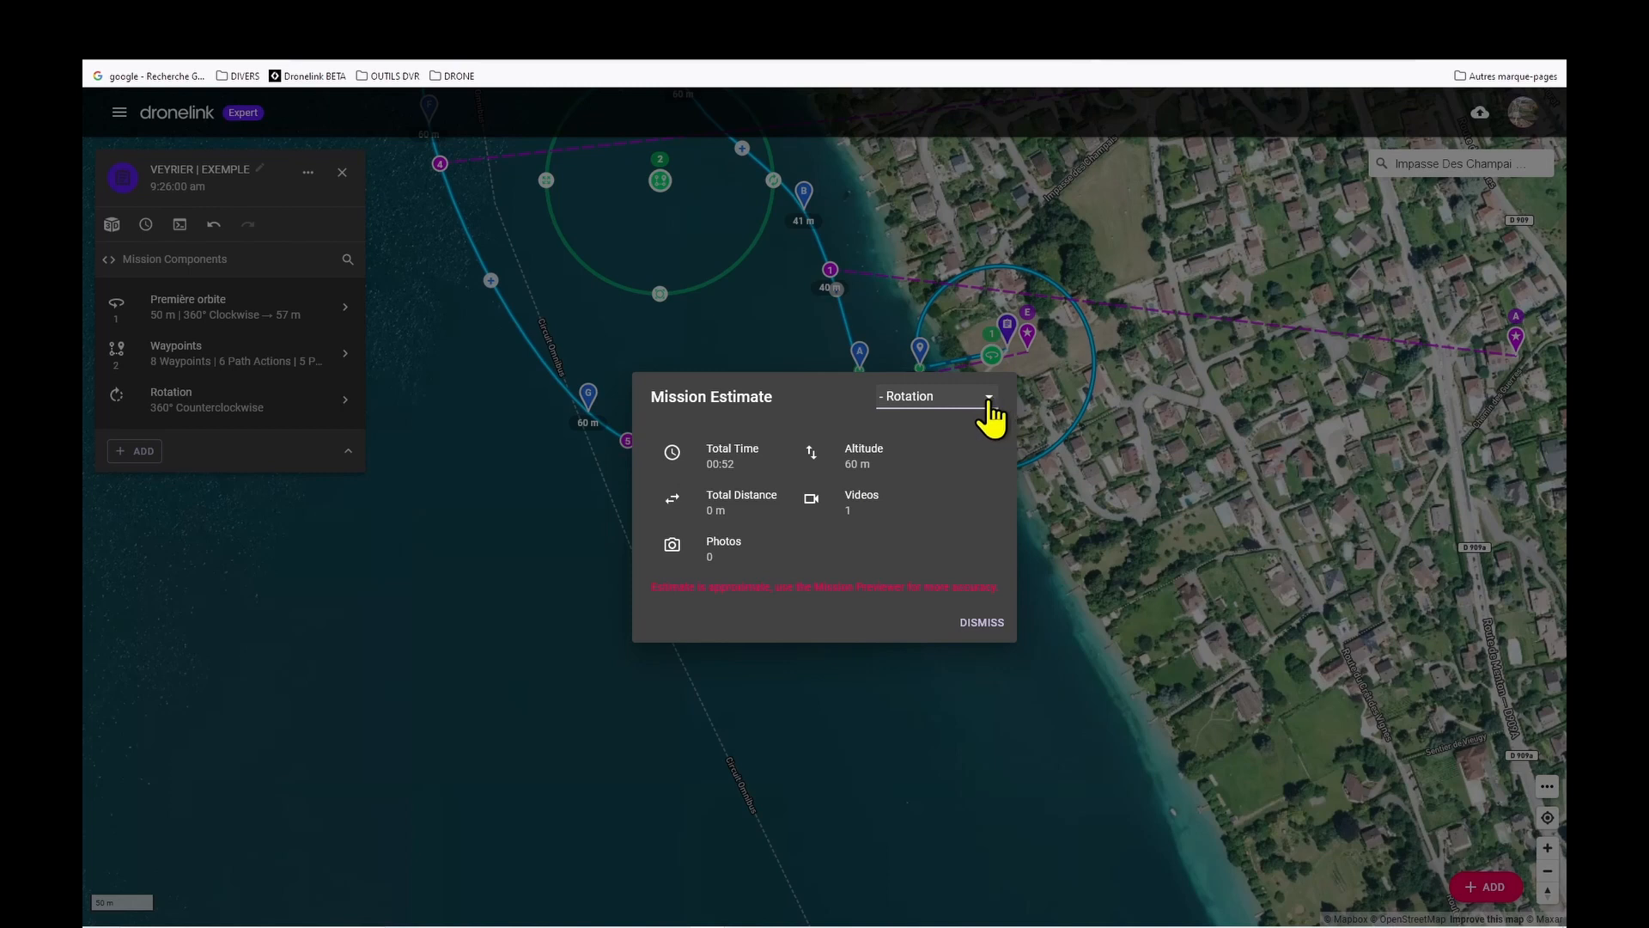
pyautogui.click(986, 624)
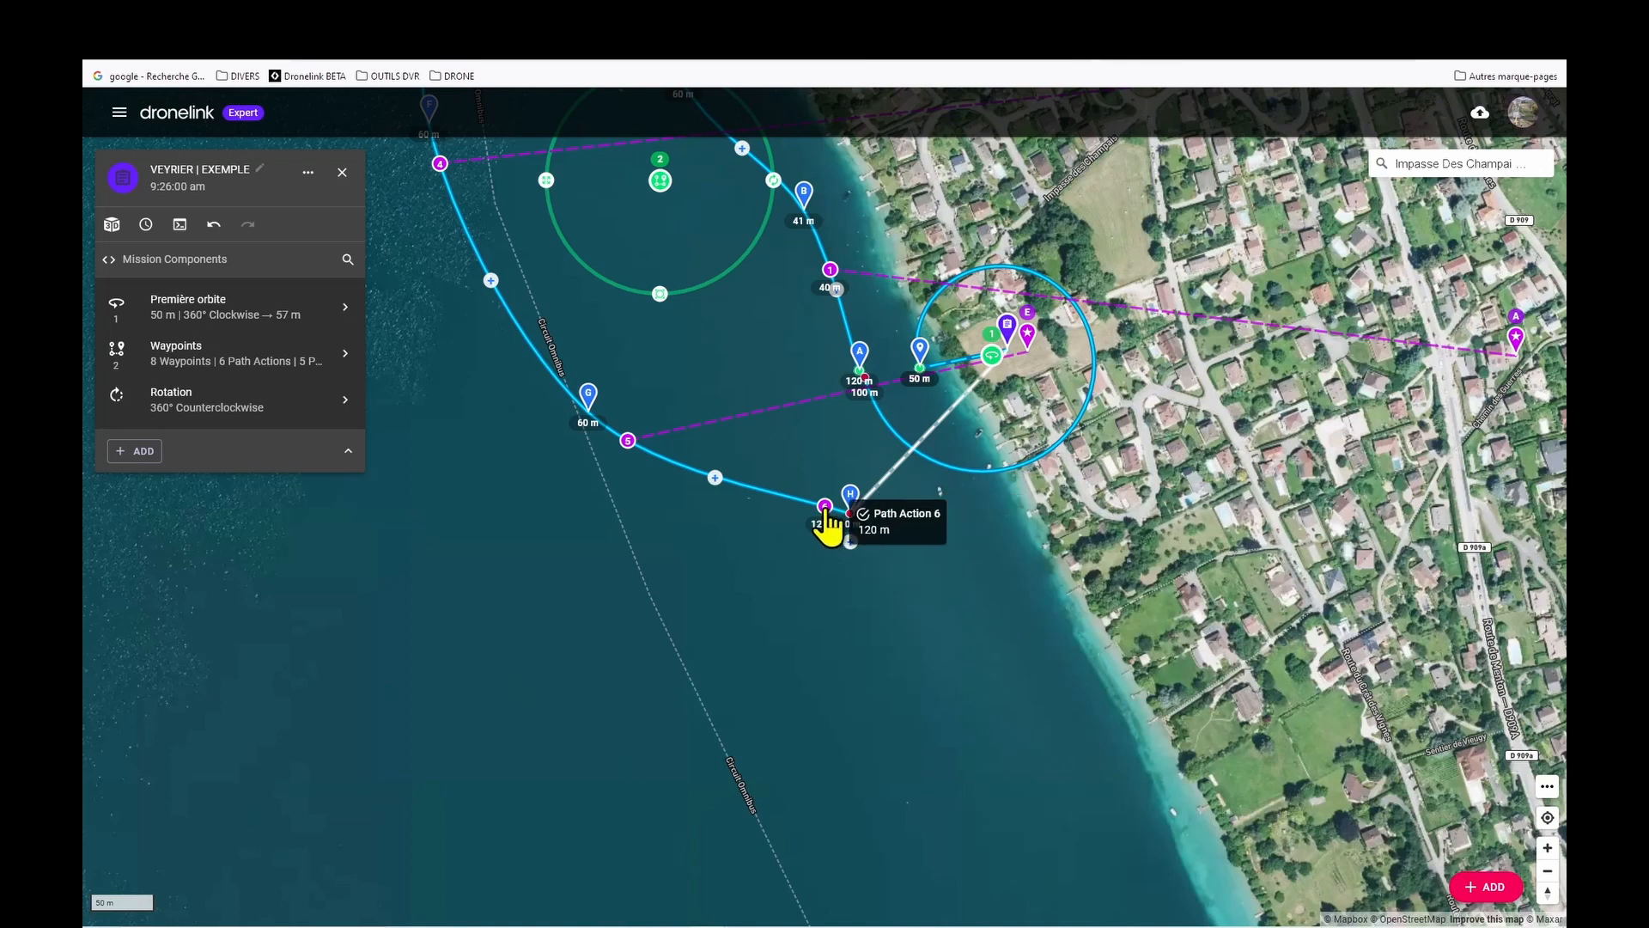
# - Shift Path Action 6 along the path near Waypoint Hotel and delete it from the Waypoints component
pyautogui.moveTo(827, 526); pyautogui.dragTo(848, 523)
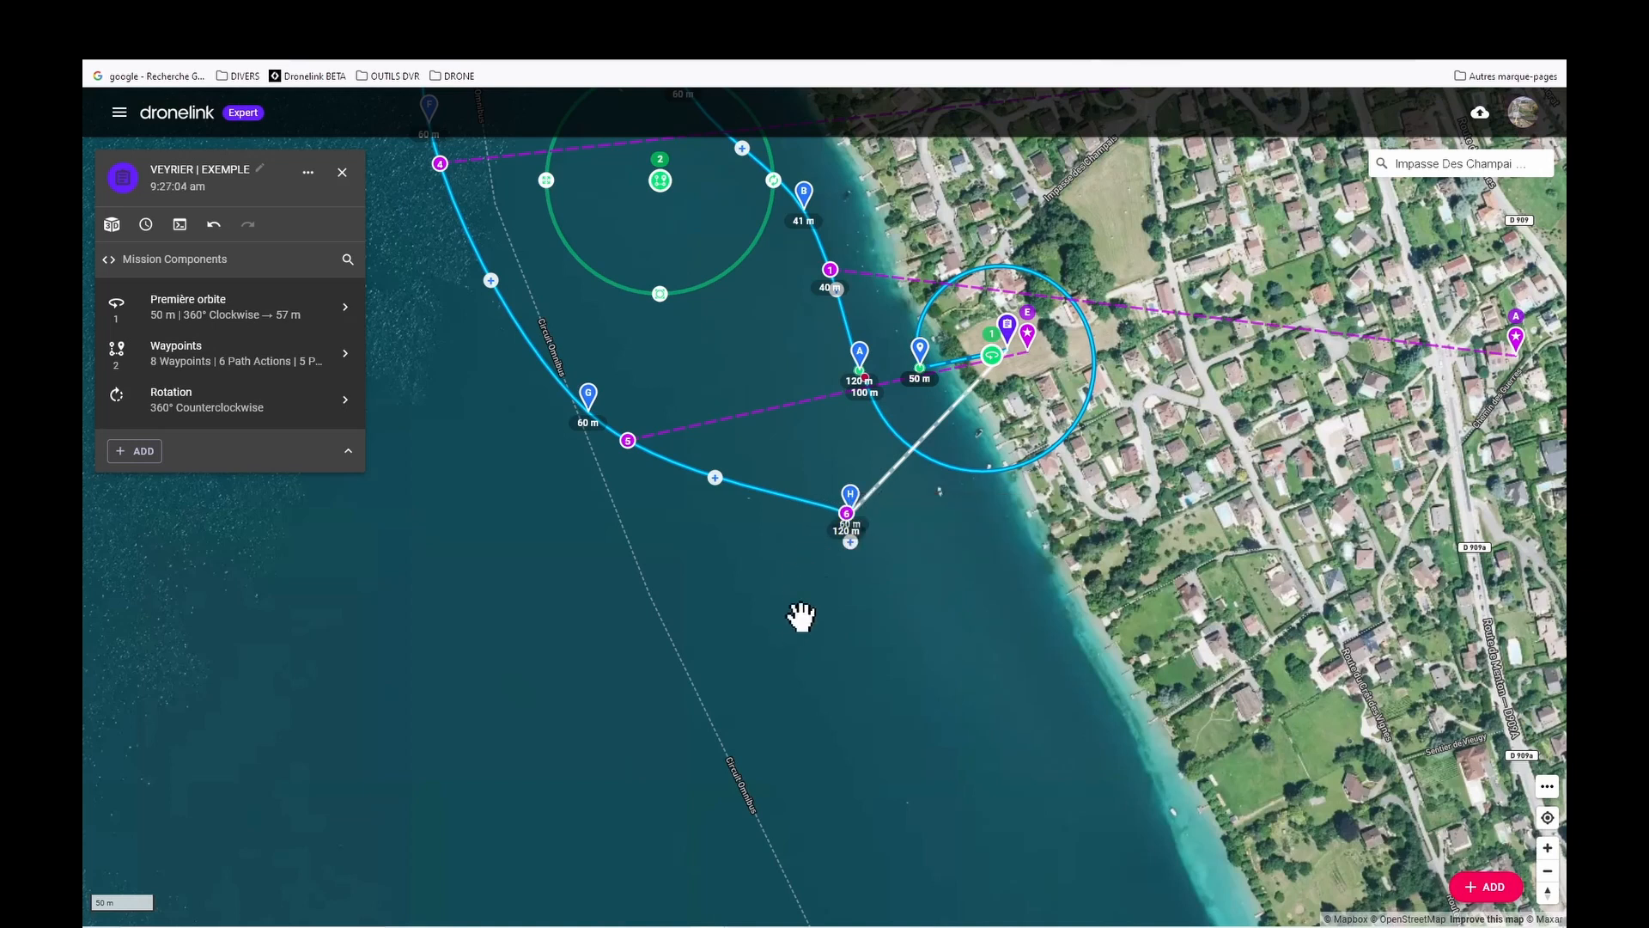
pyautogui.moveTo(839, 516); pyautogui.dragTo(827, 509)
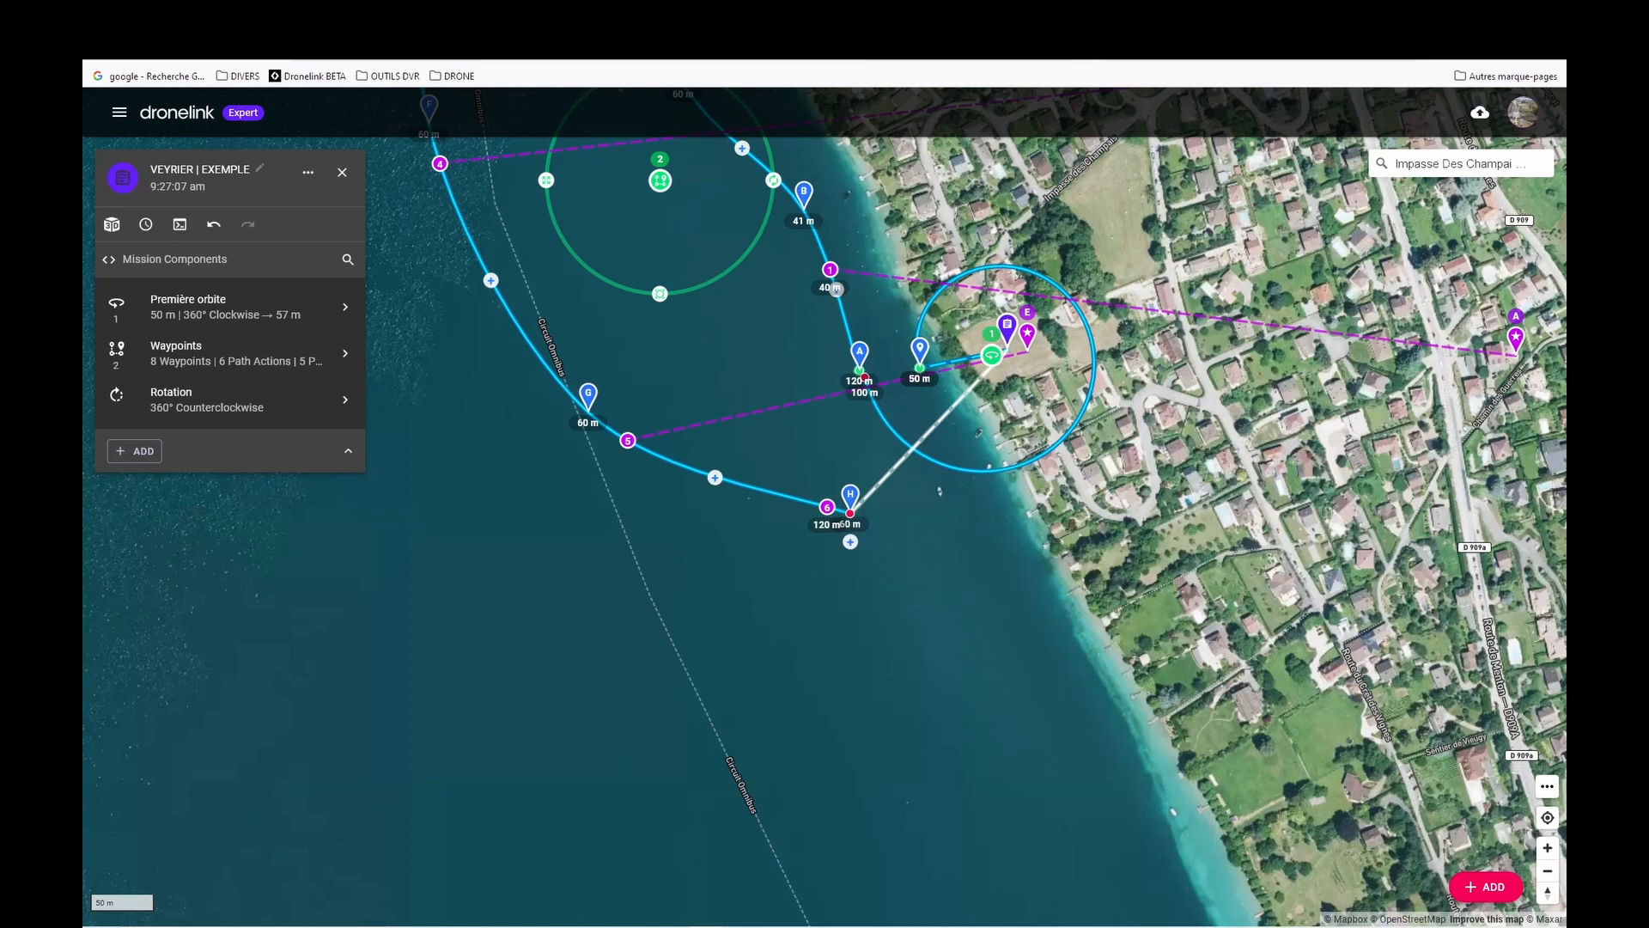
pyautogui.click(346, 353)
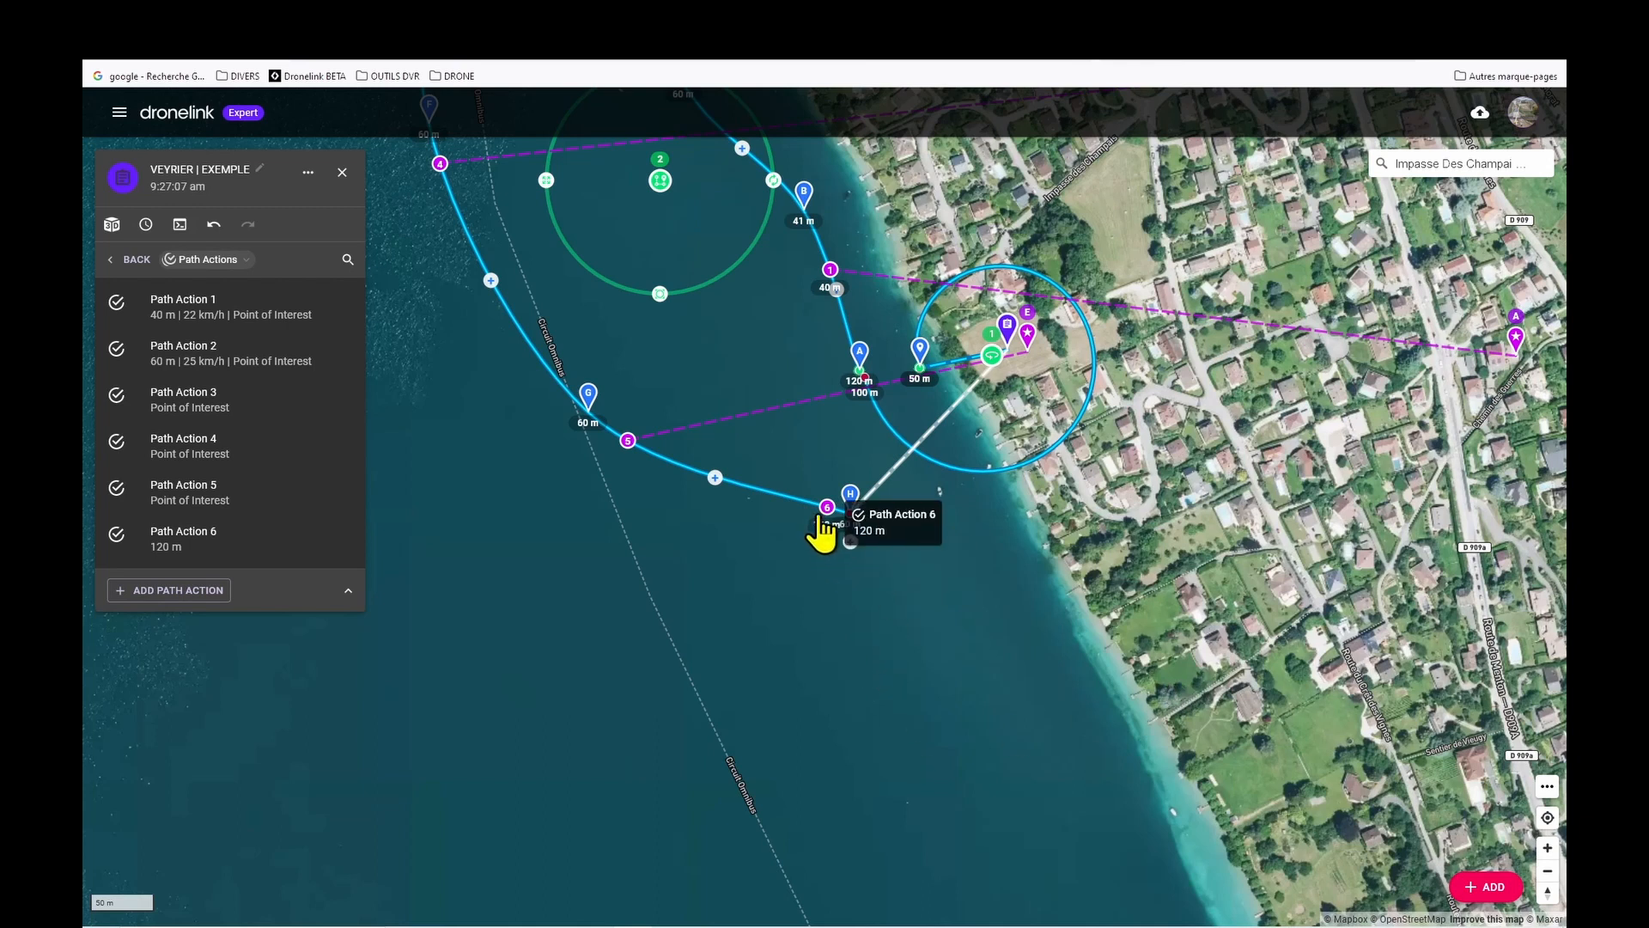
pyautogui.moveTo(821, 514); pyautogui.dragTo(799, 502)
pyautogui.click(798, 501)
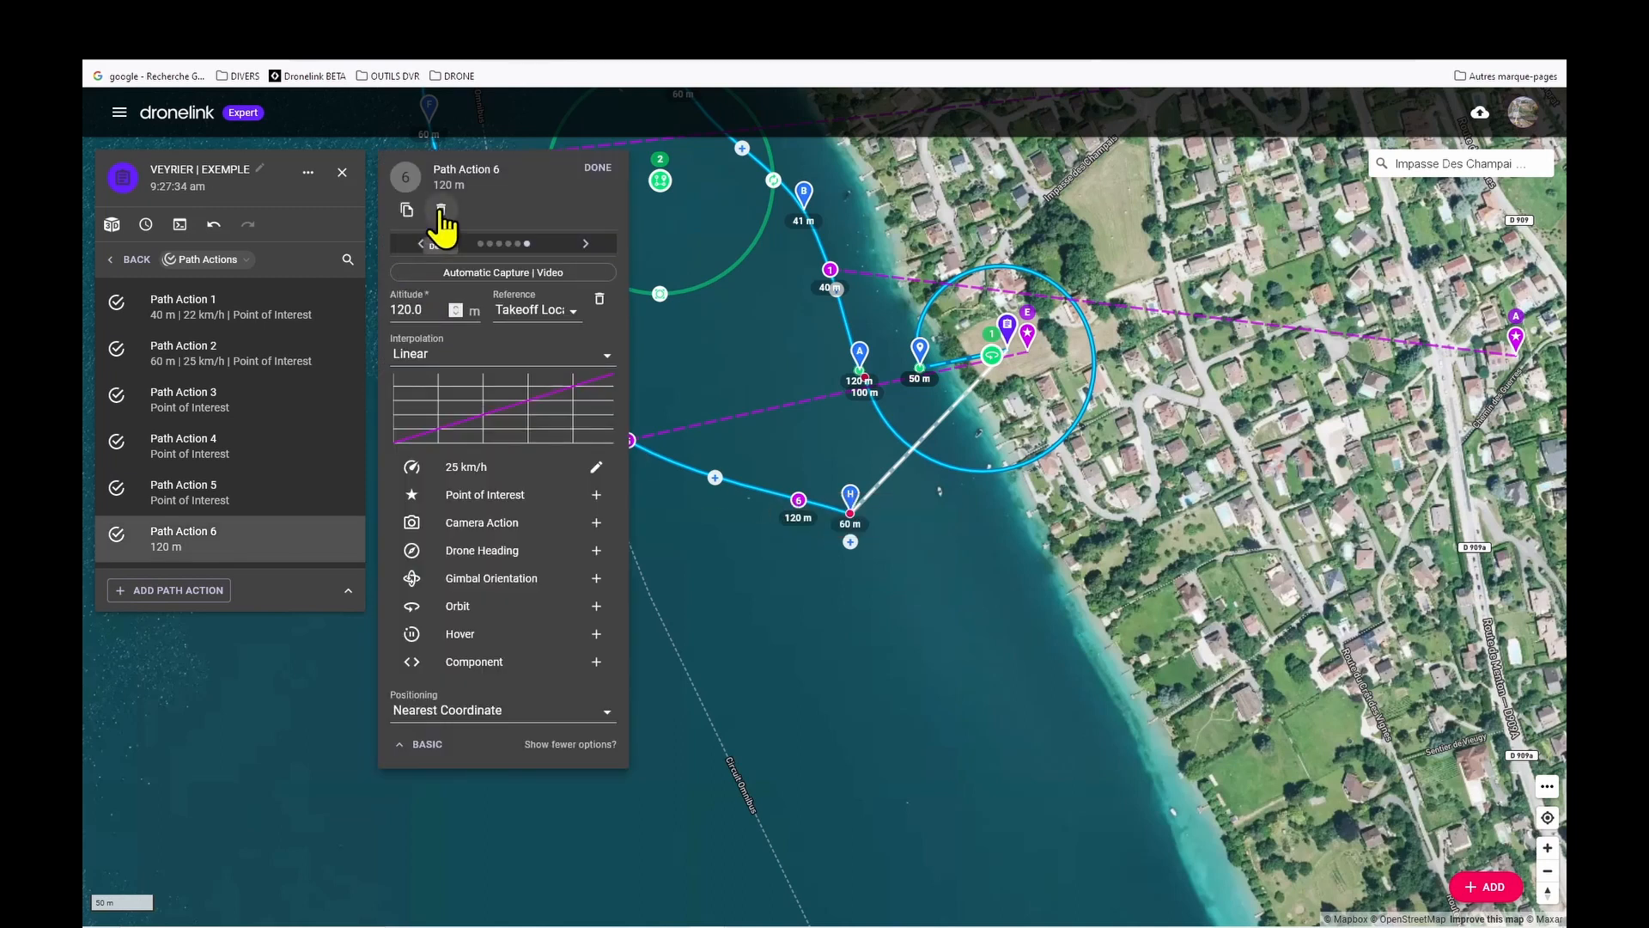
pyautogui.click(441, 215)
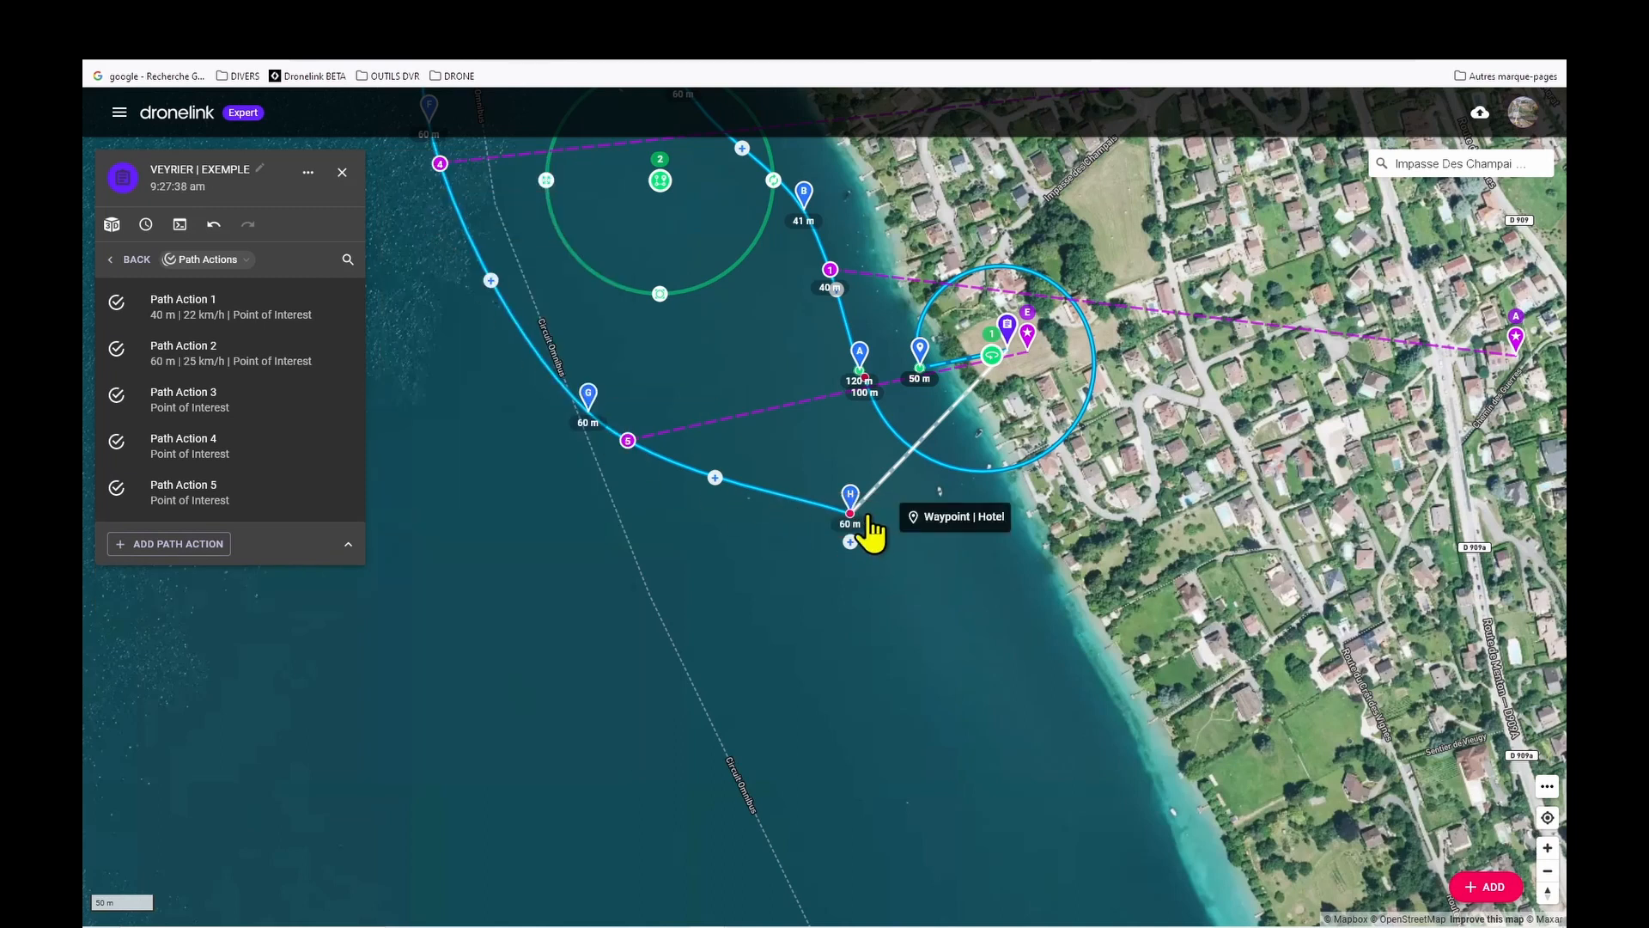
# - Set the altitude of Waypoint Hotel to 120 m
pyautogui.click(864, 517)
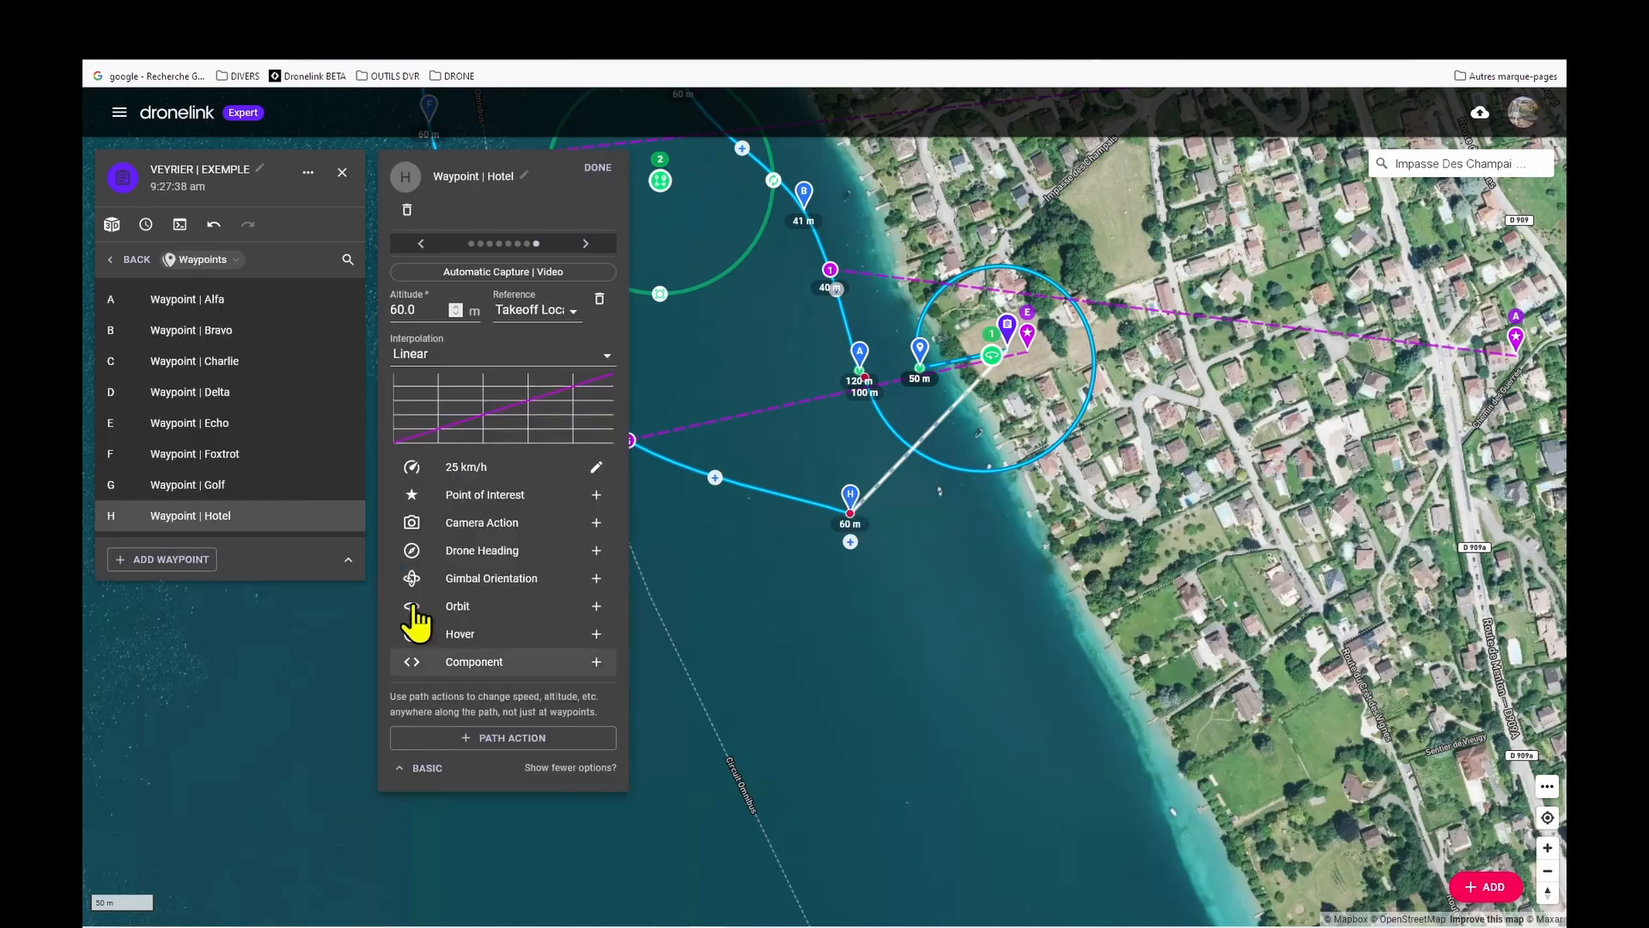
pyautogui.doubleClick(387, 307)
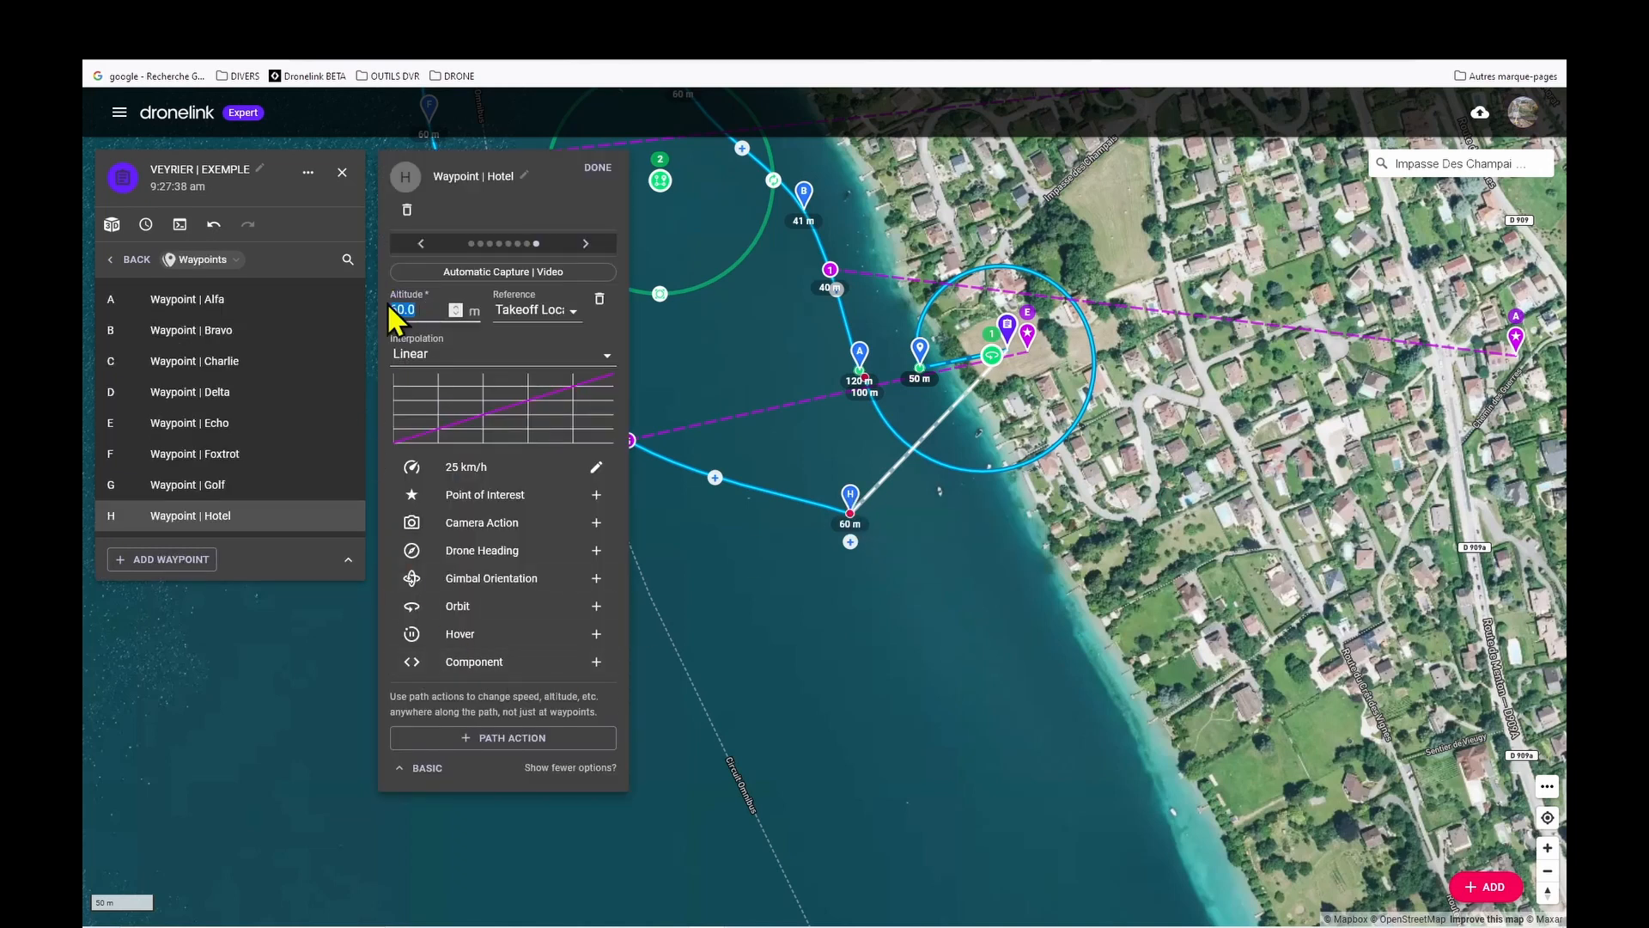
pyautogui.click(603, 191)
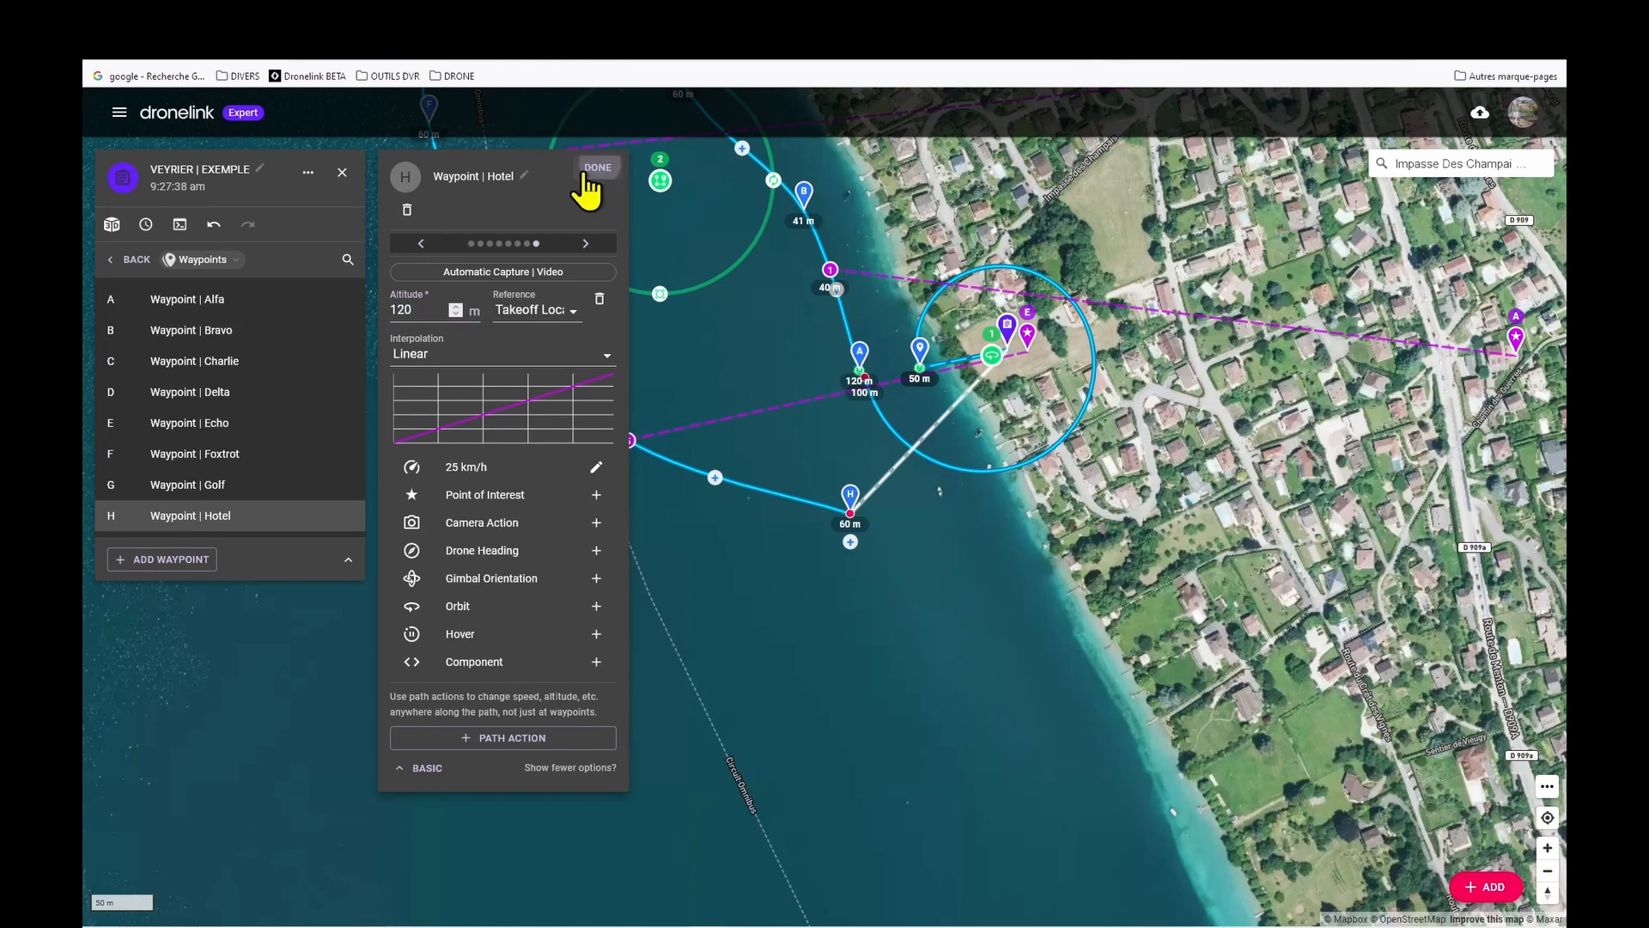
pyautogui.moveTo(876, 770); pyautogui.dragTo(901, 787)
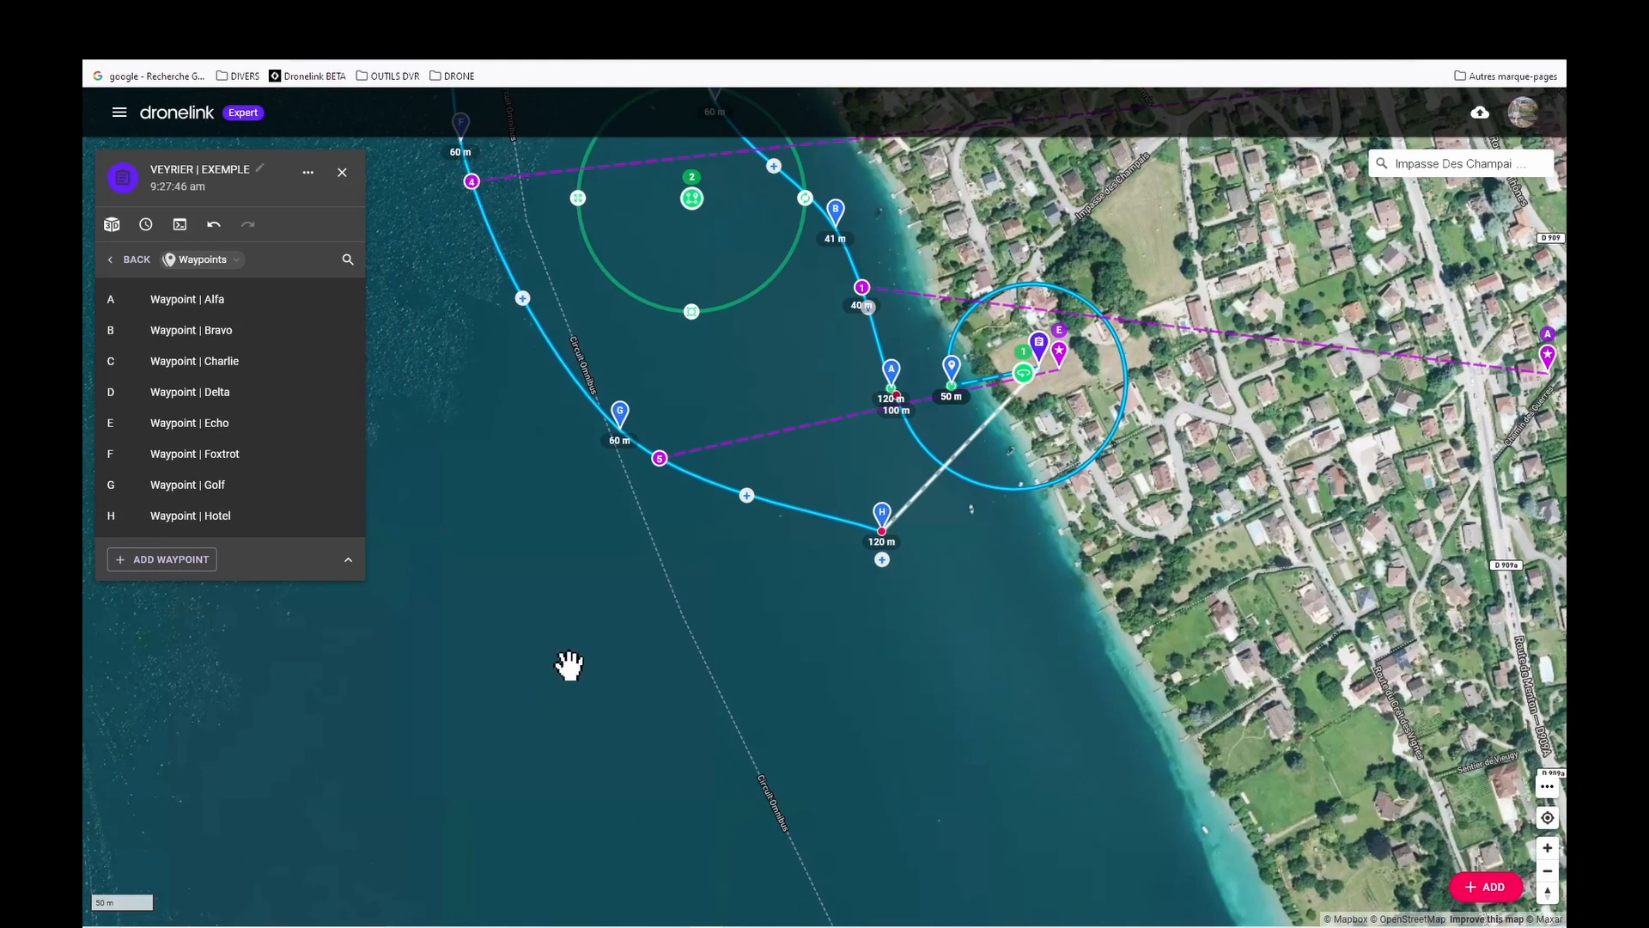
pyautogui.moveTo(567, 663); pyautogui.dragTo(526, 655)
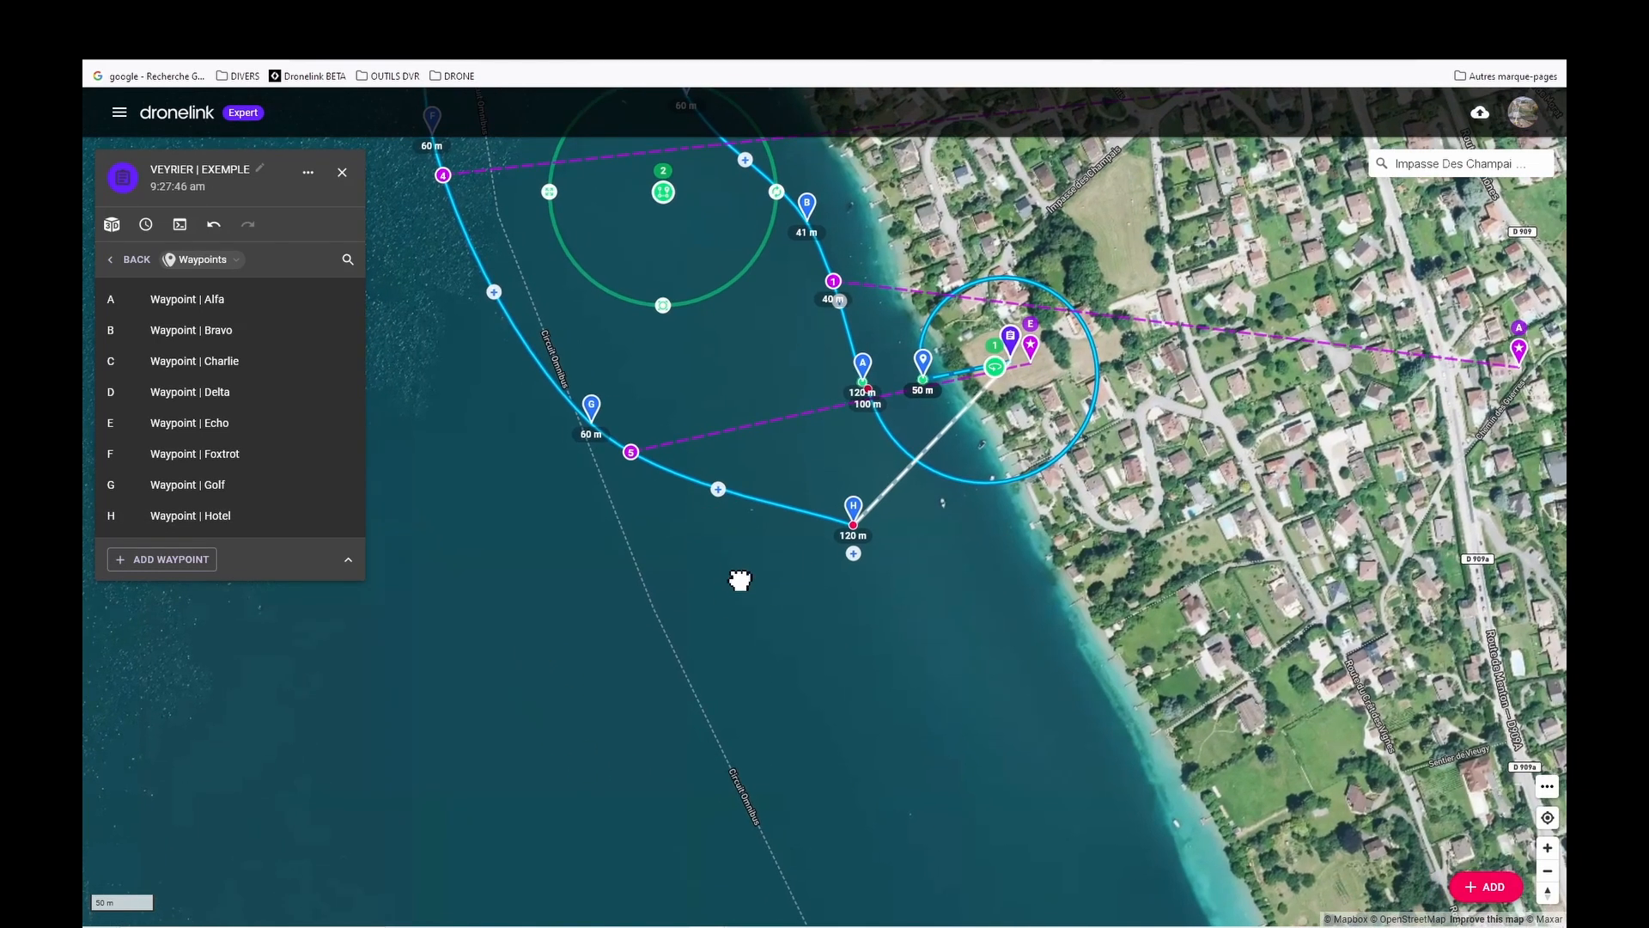
pyautogui.moveTo(736, 578); pyautogui.dragTo(688, 563)
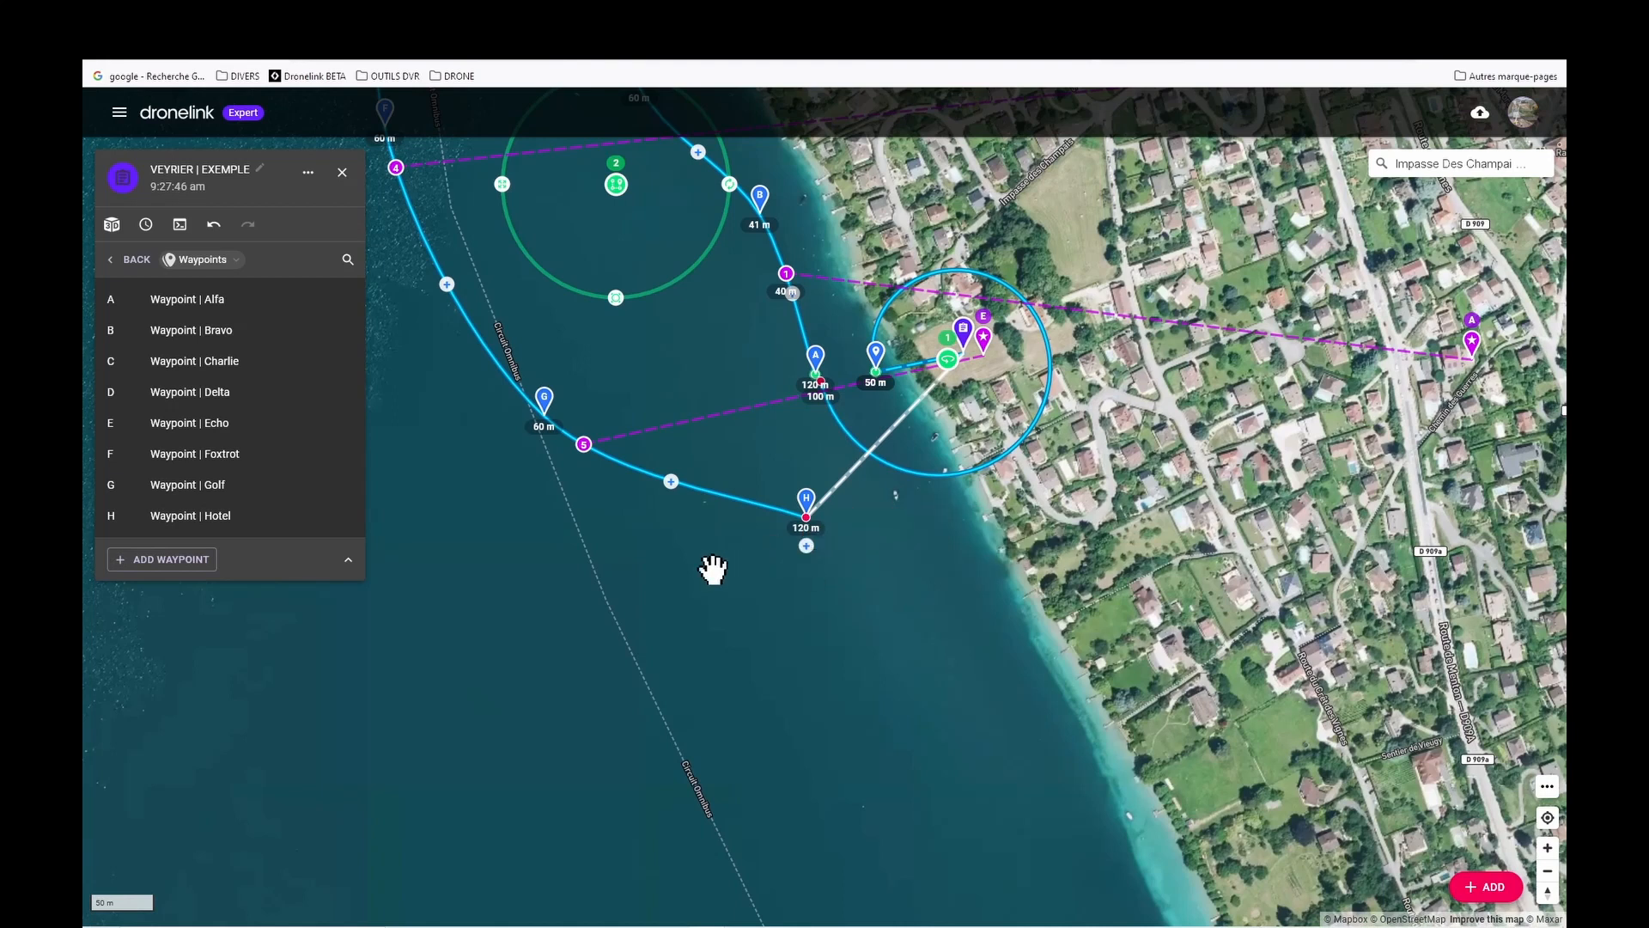
pyautogui.moveTo(747, 636); pyautogui.dragTo(747, 650)
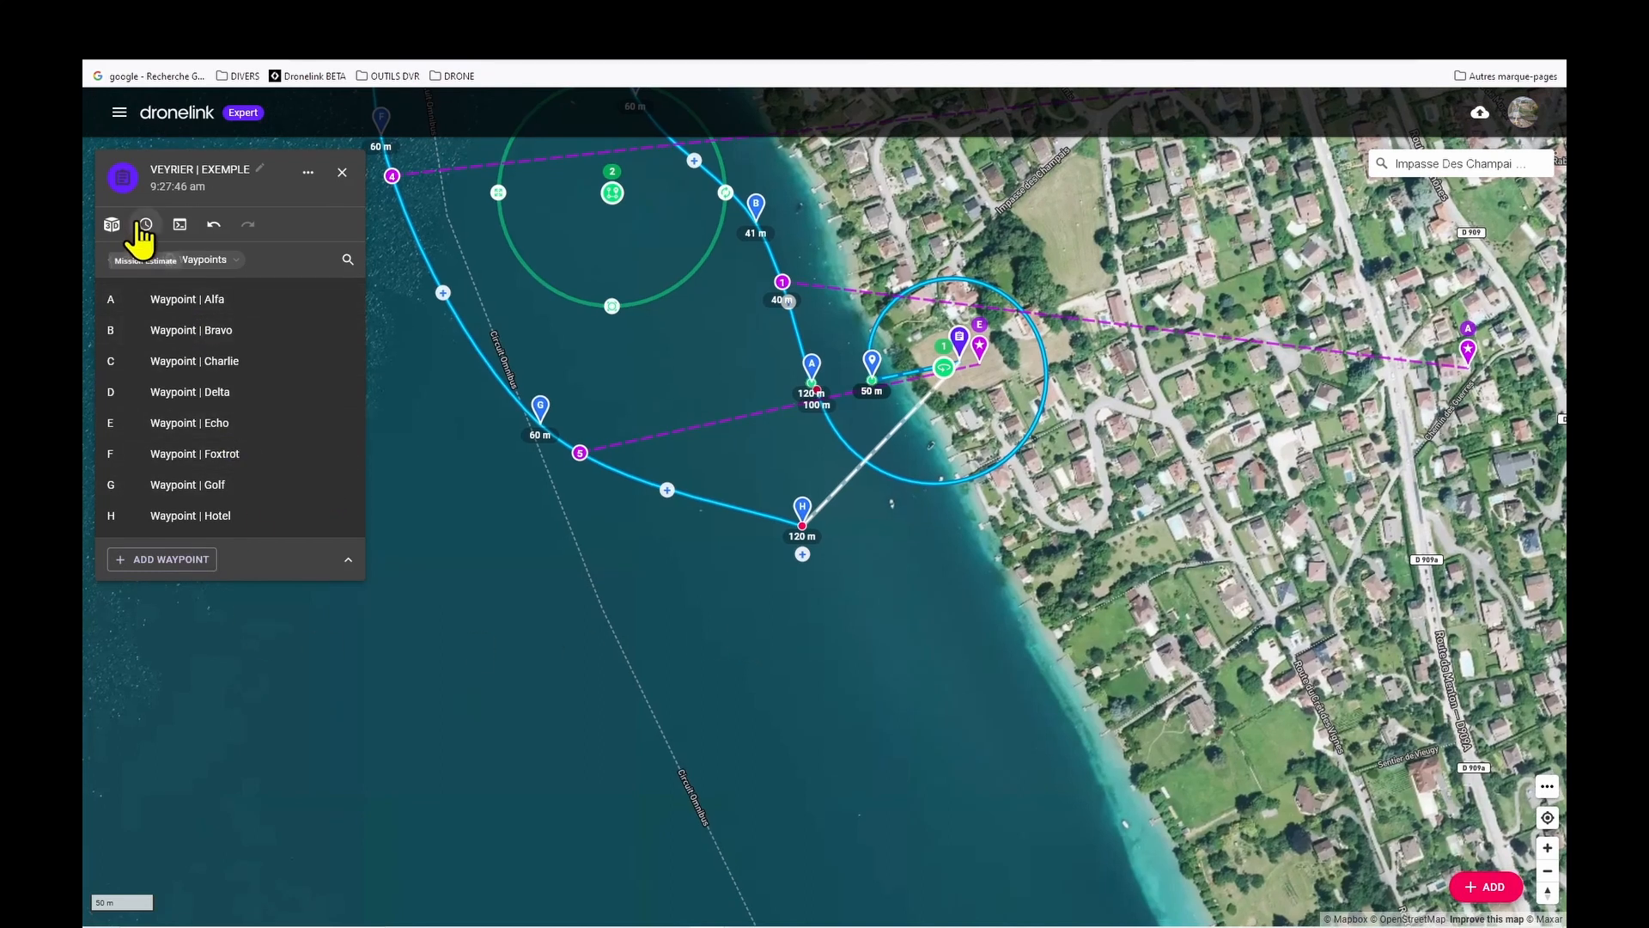
# - Review the mission estimate for the whole mission and for the Rotation
pyautogui.click(146, 225)
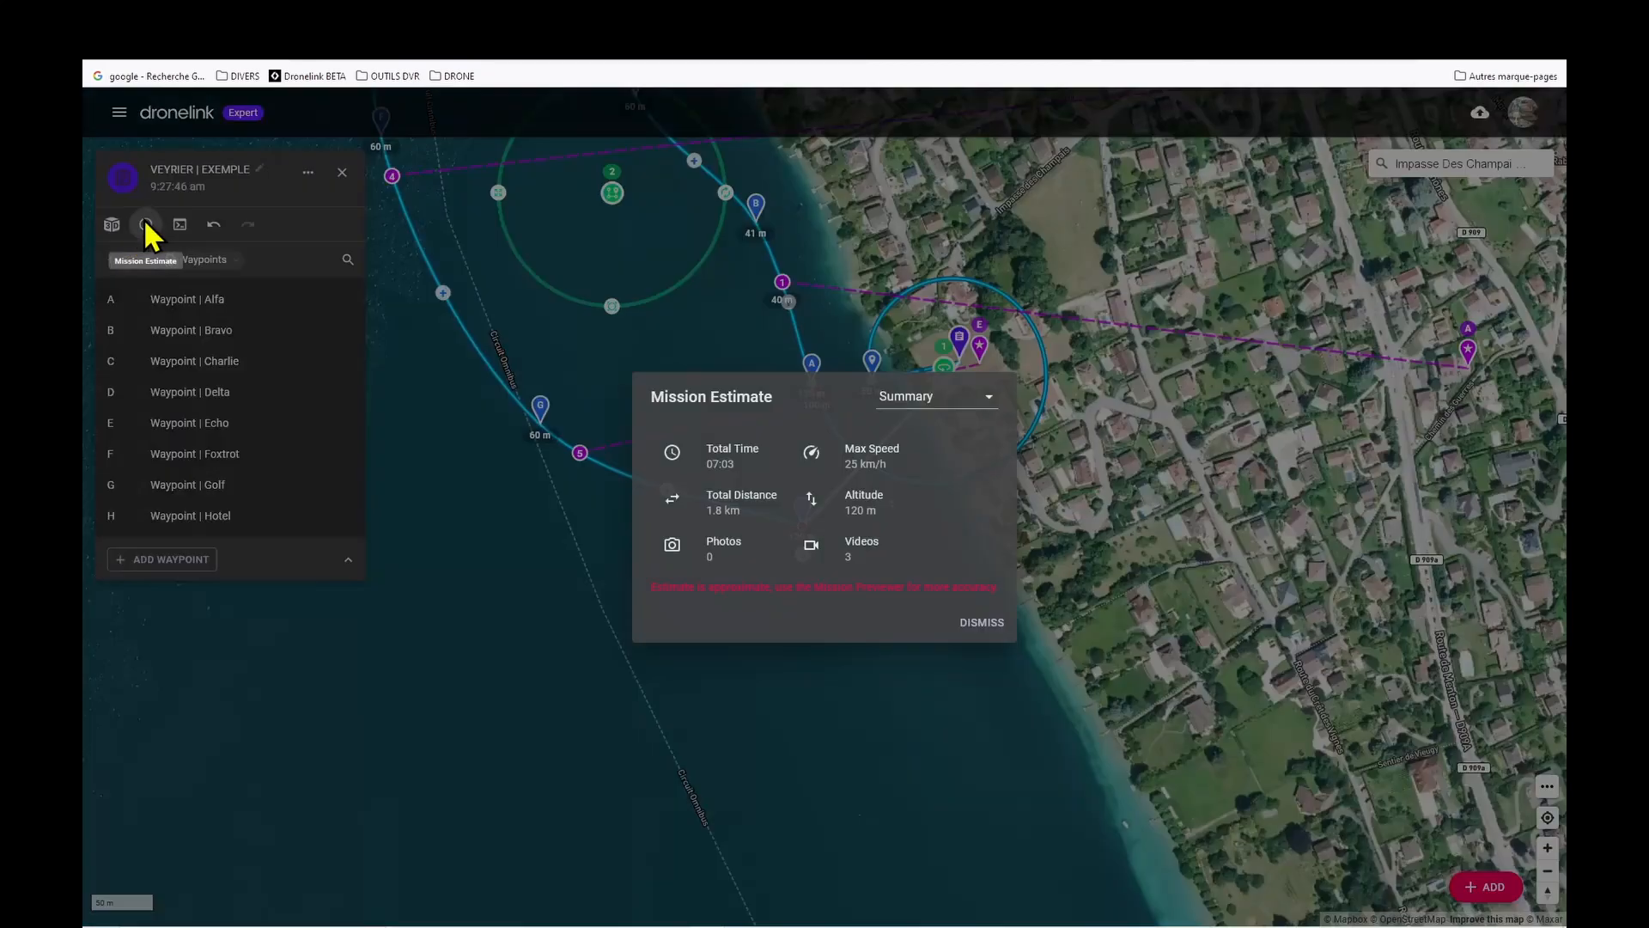
pyautogui.click(989, 401)
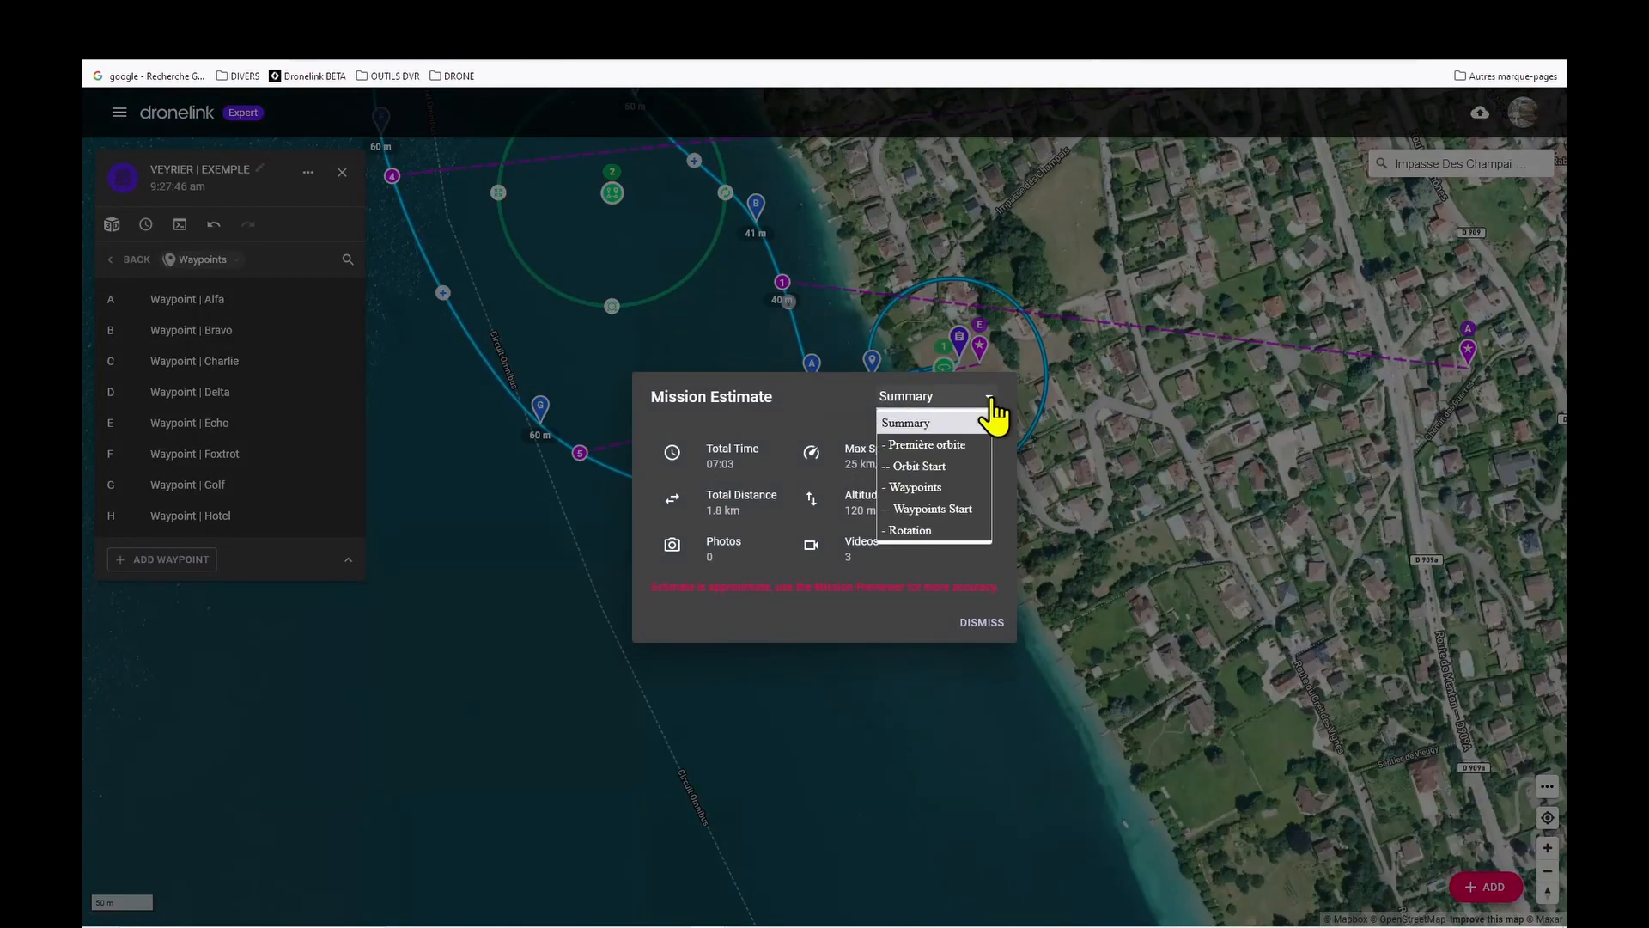
pyautogui.click(920, 543)
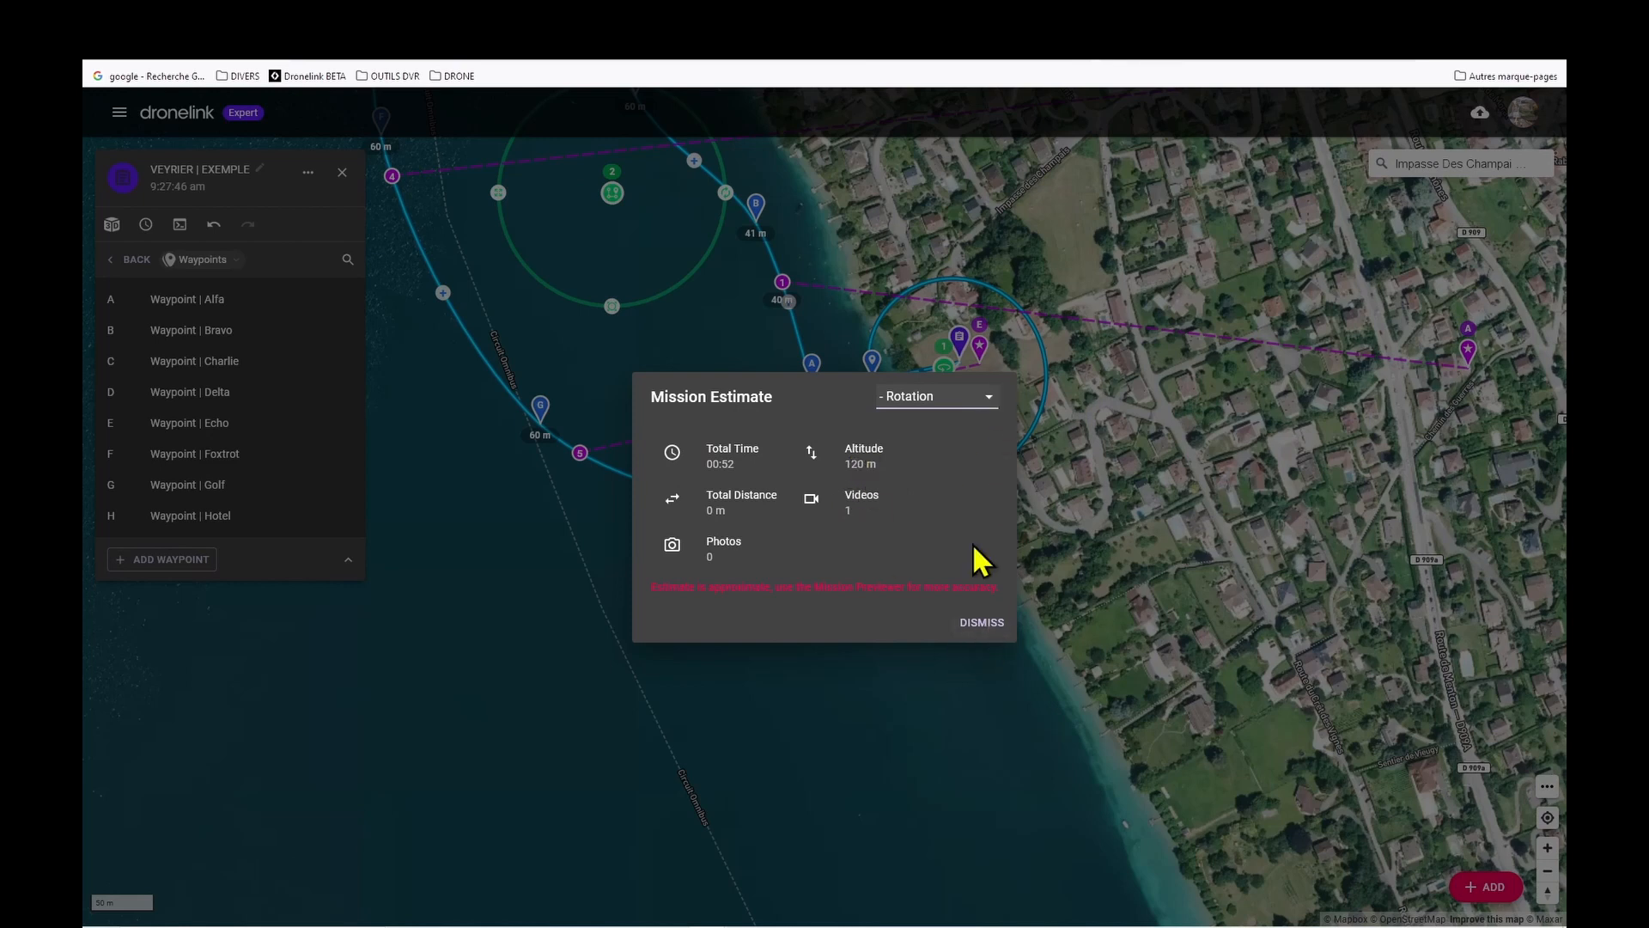
pyautogui.click(981, 622)
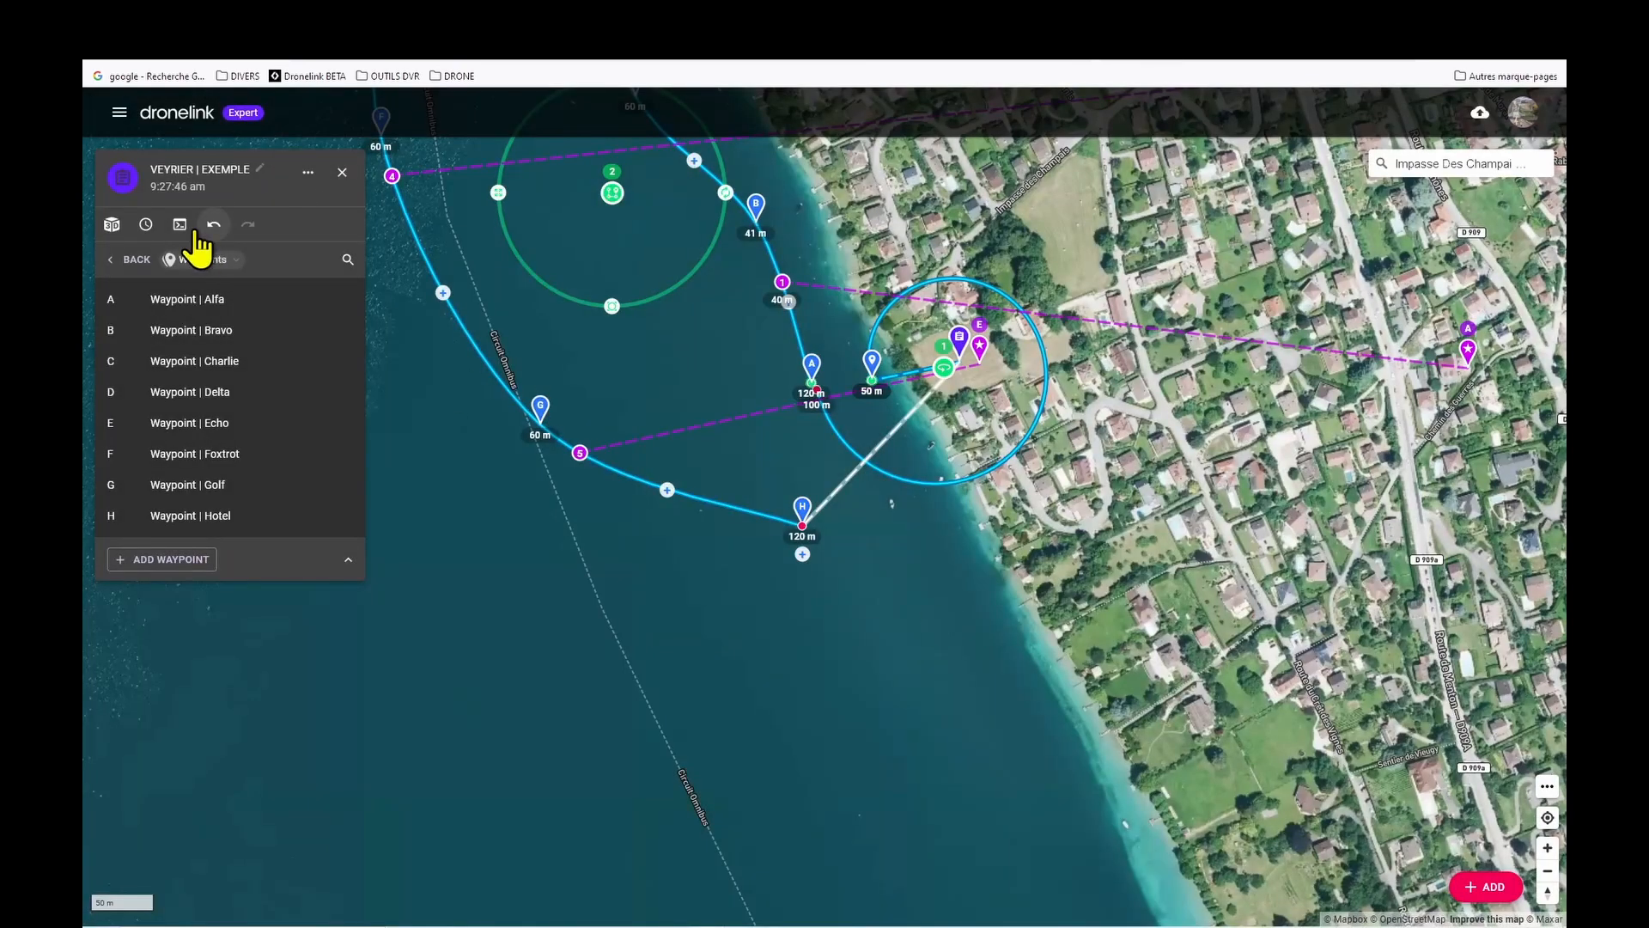
# - Play the mission preview from the start of the Rotation at 06:14, then return to the mission components
pyautogui.click(179, 226)
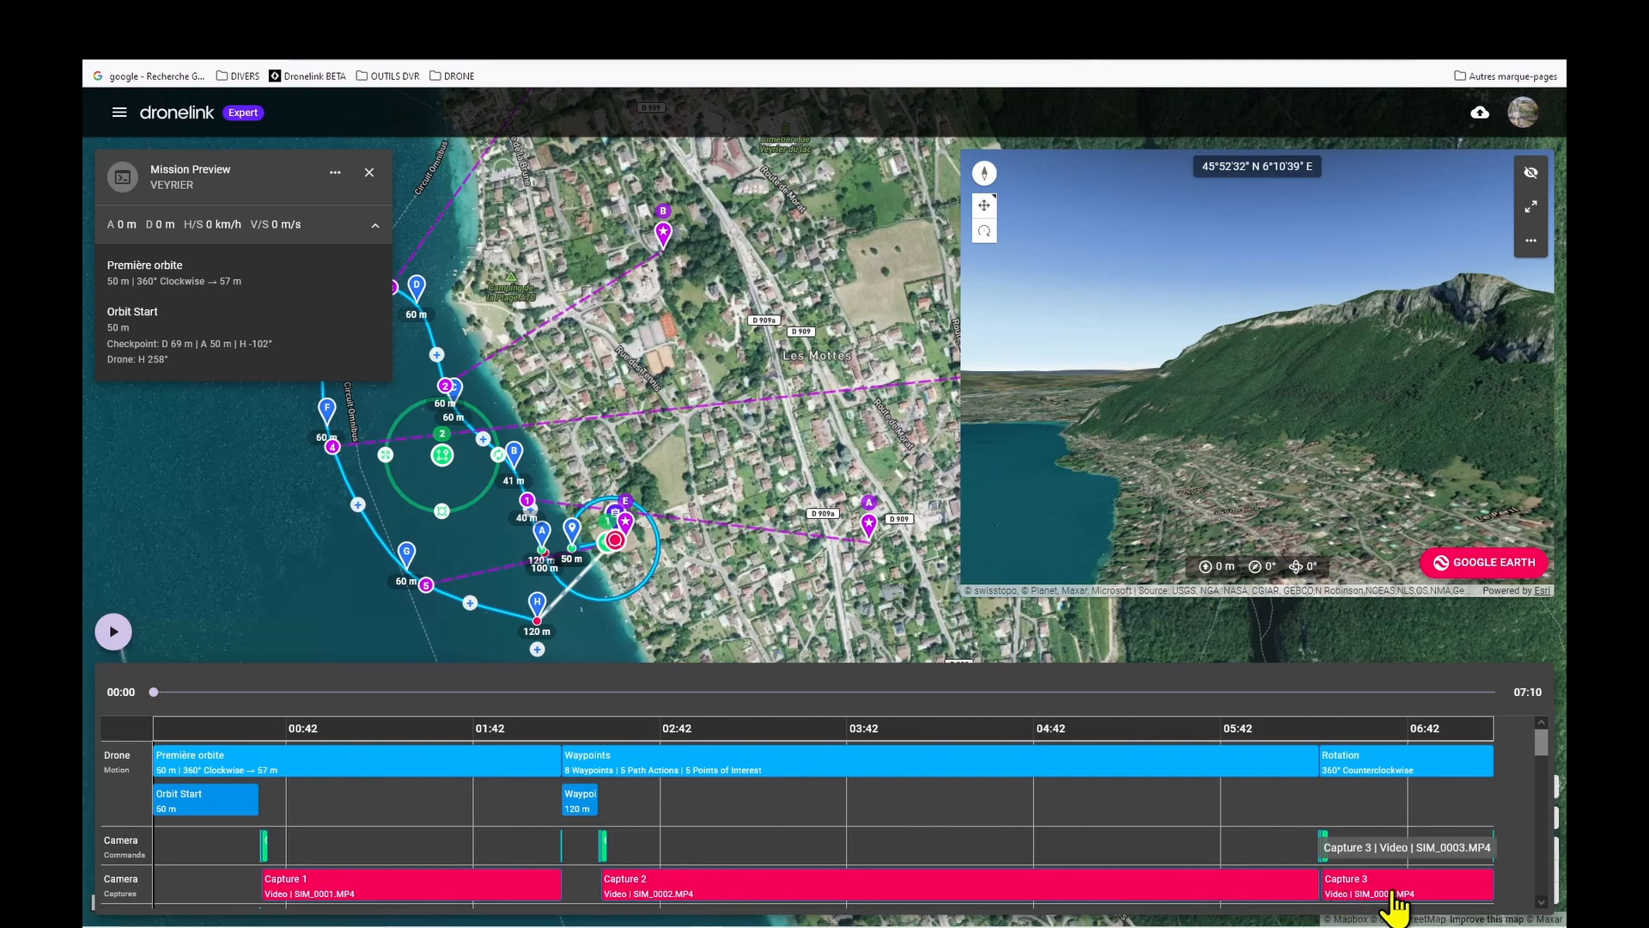
pyautogui.moveTo(768, 600); pyautogui.dragTo(805, 507)
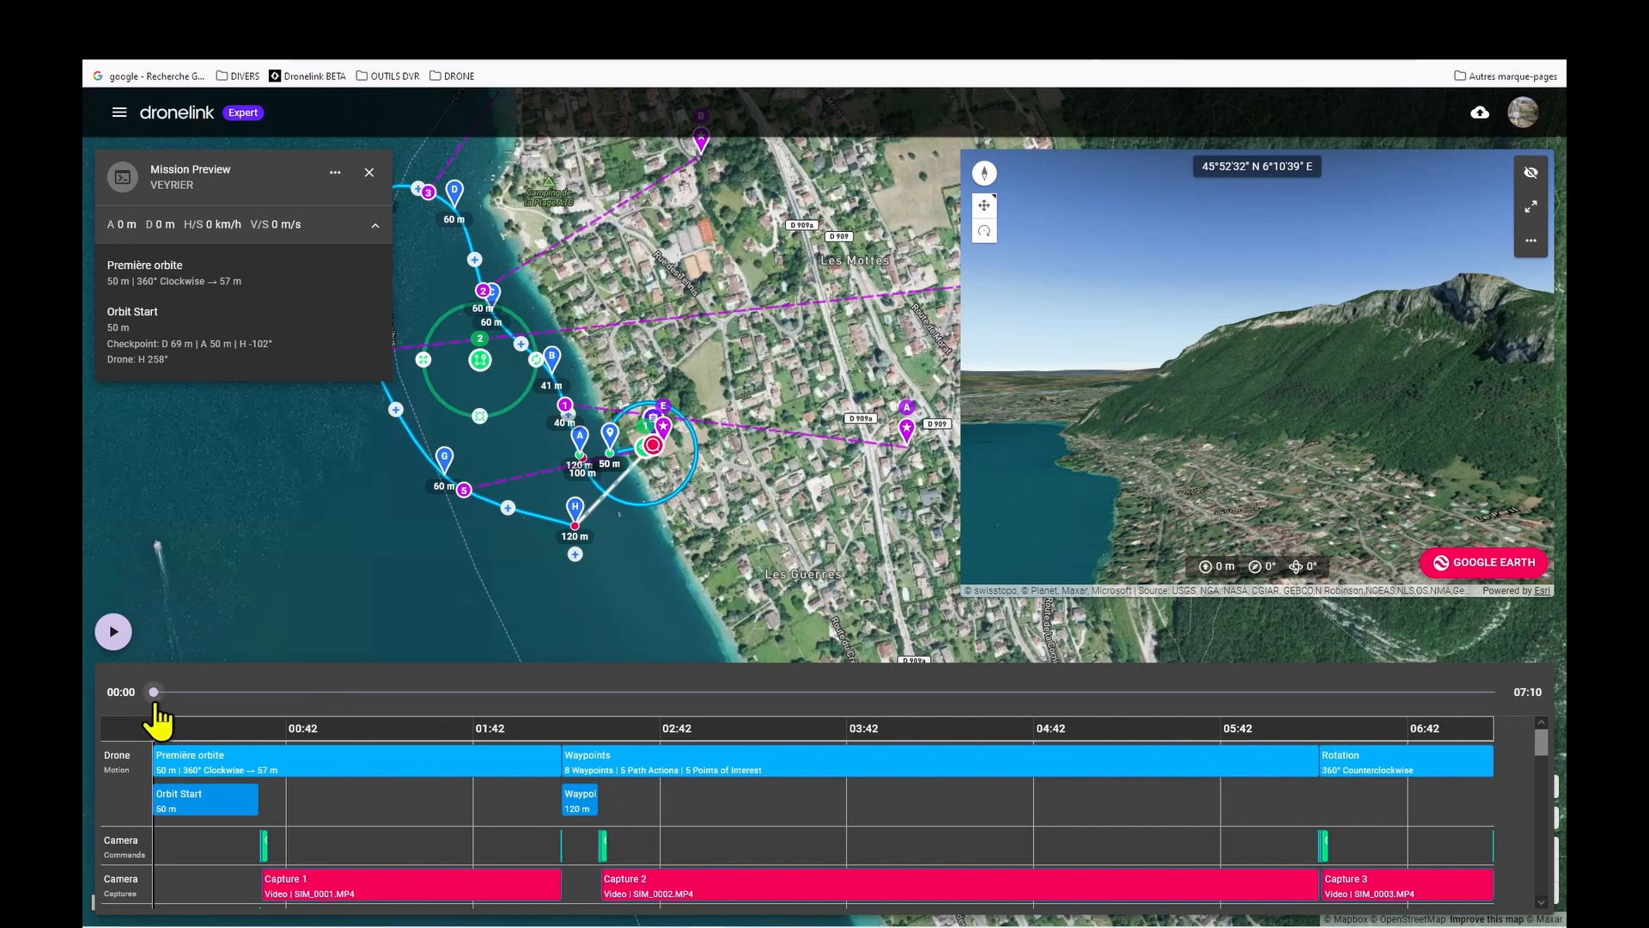
pyautogui.click(154, 697)
pyautogui.moveTo(157, 698)
pyautogui.mouseDown()
pyautogui.moveTo(541, 730)
pyautogui.moveTo(1322, 675)
pyautogui.mouseUp()
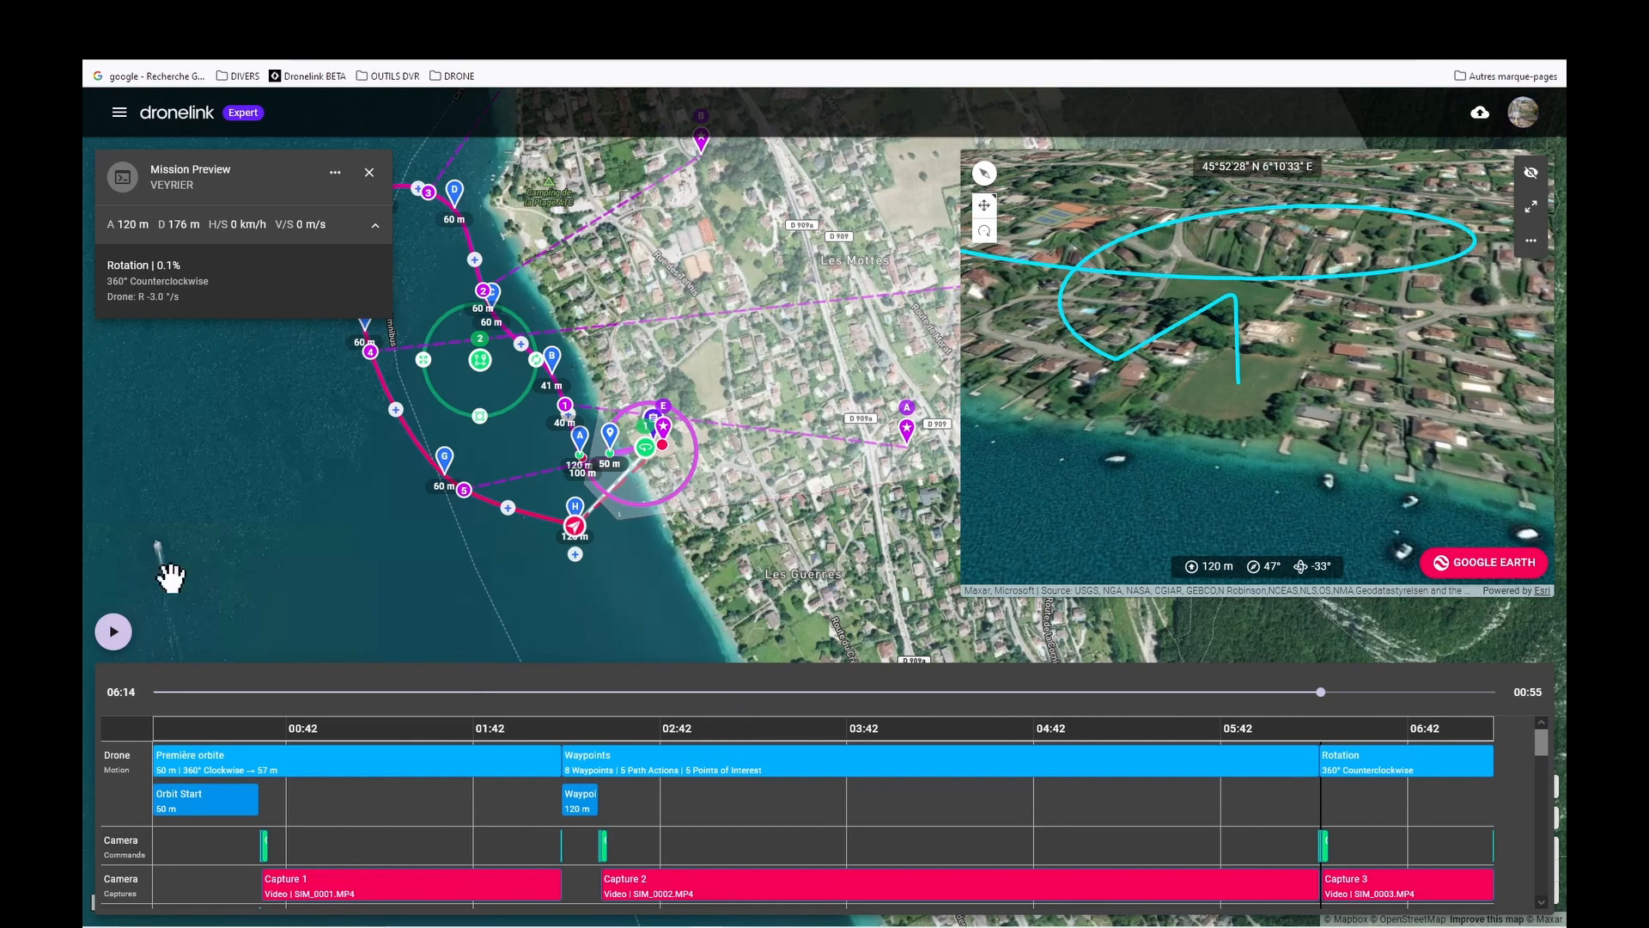
pyautogui.click(113, 633)
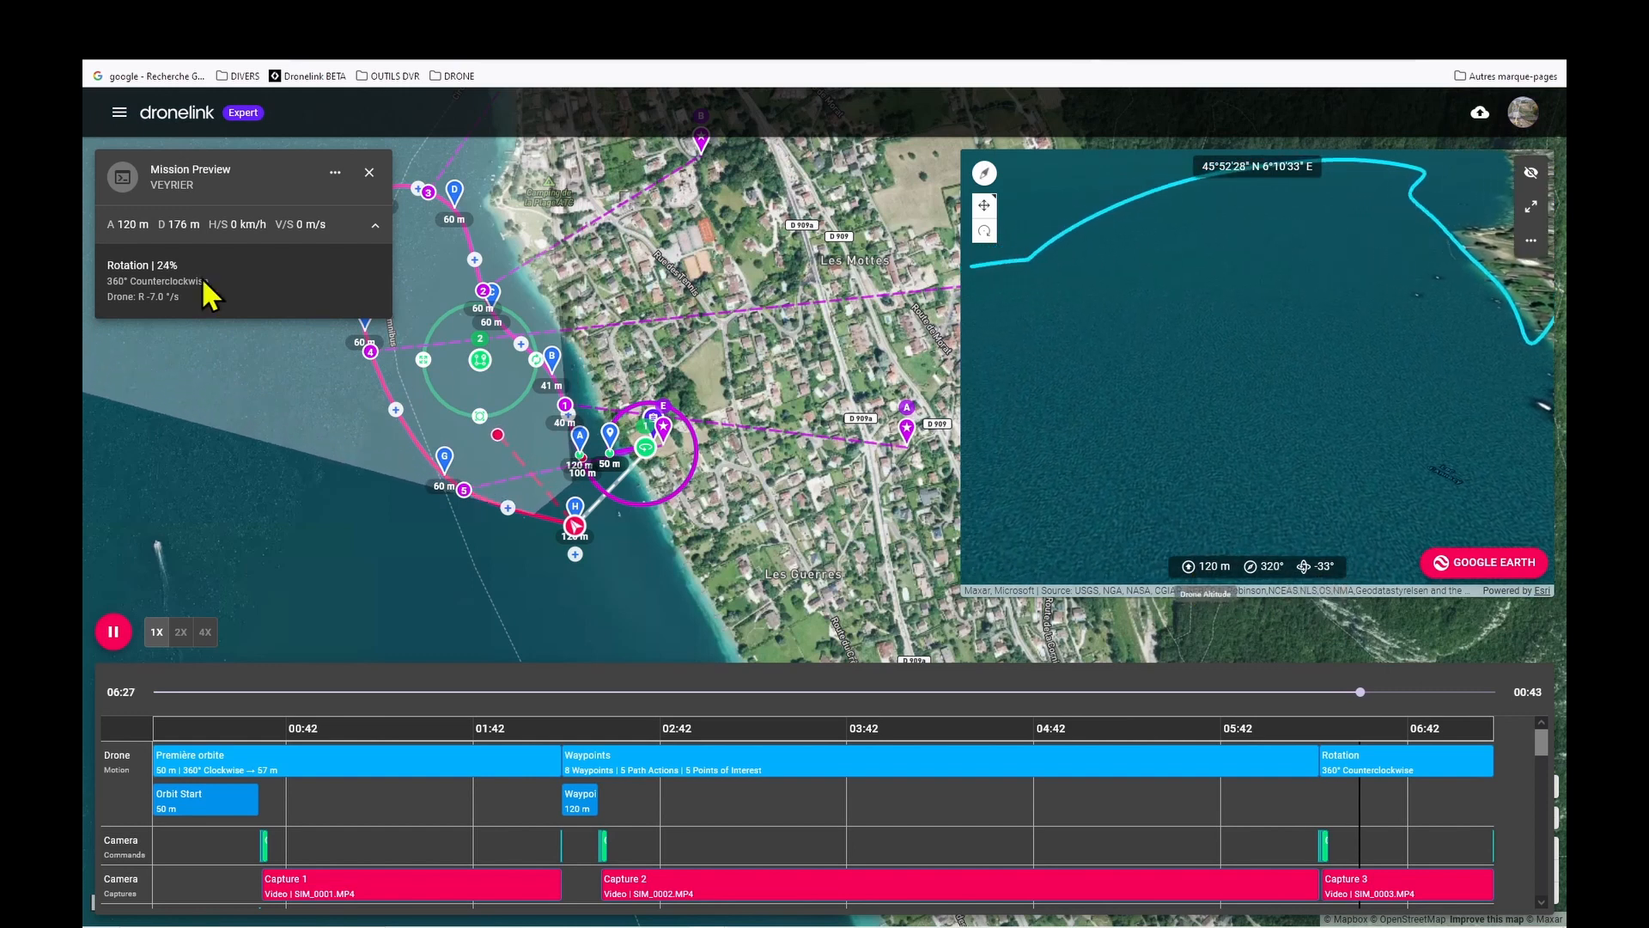
pyautogui.click(369, 173)
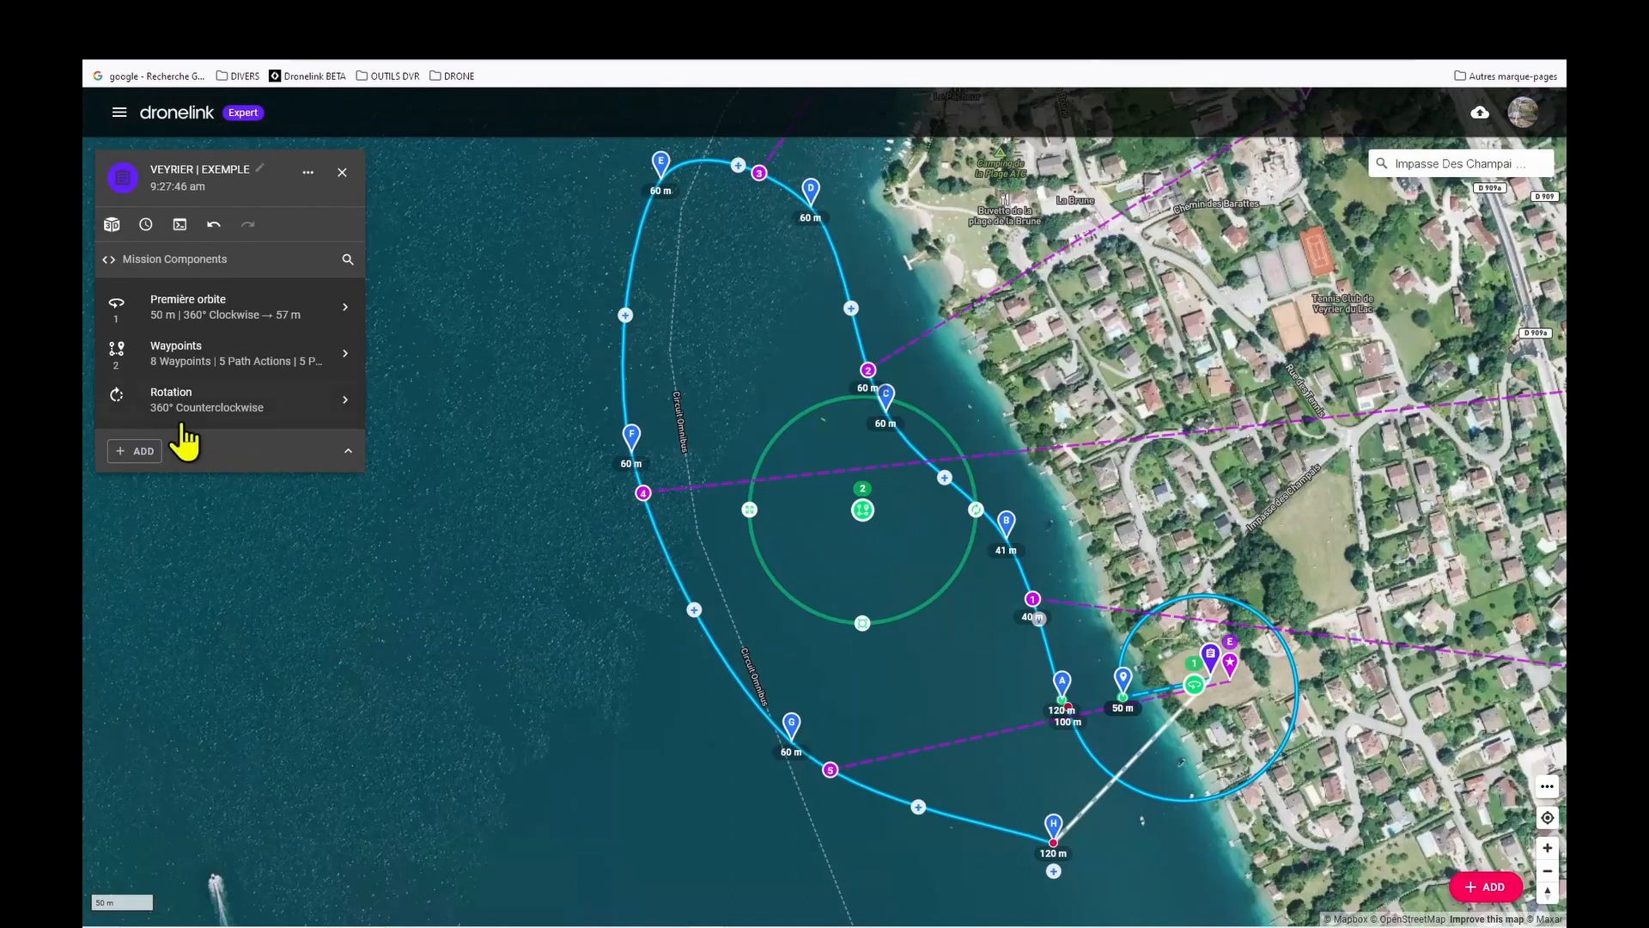
# - Add a Gimbal Orientation command to the mission components with a pitch of -5 degrees
pyautogui.click(184, 414)
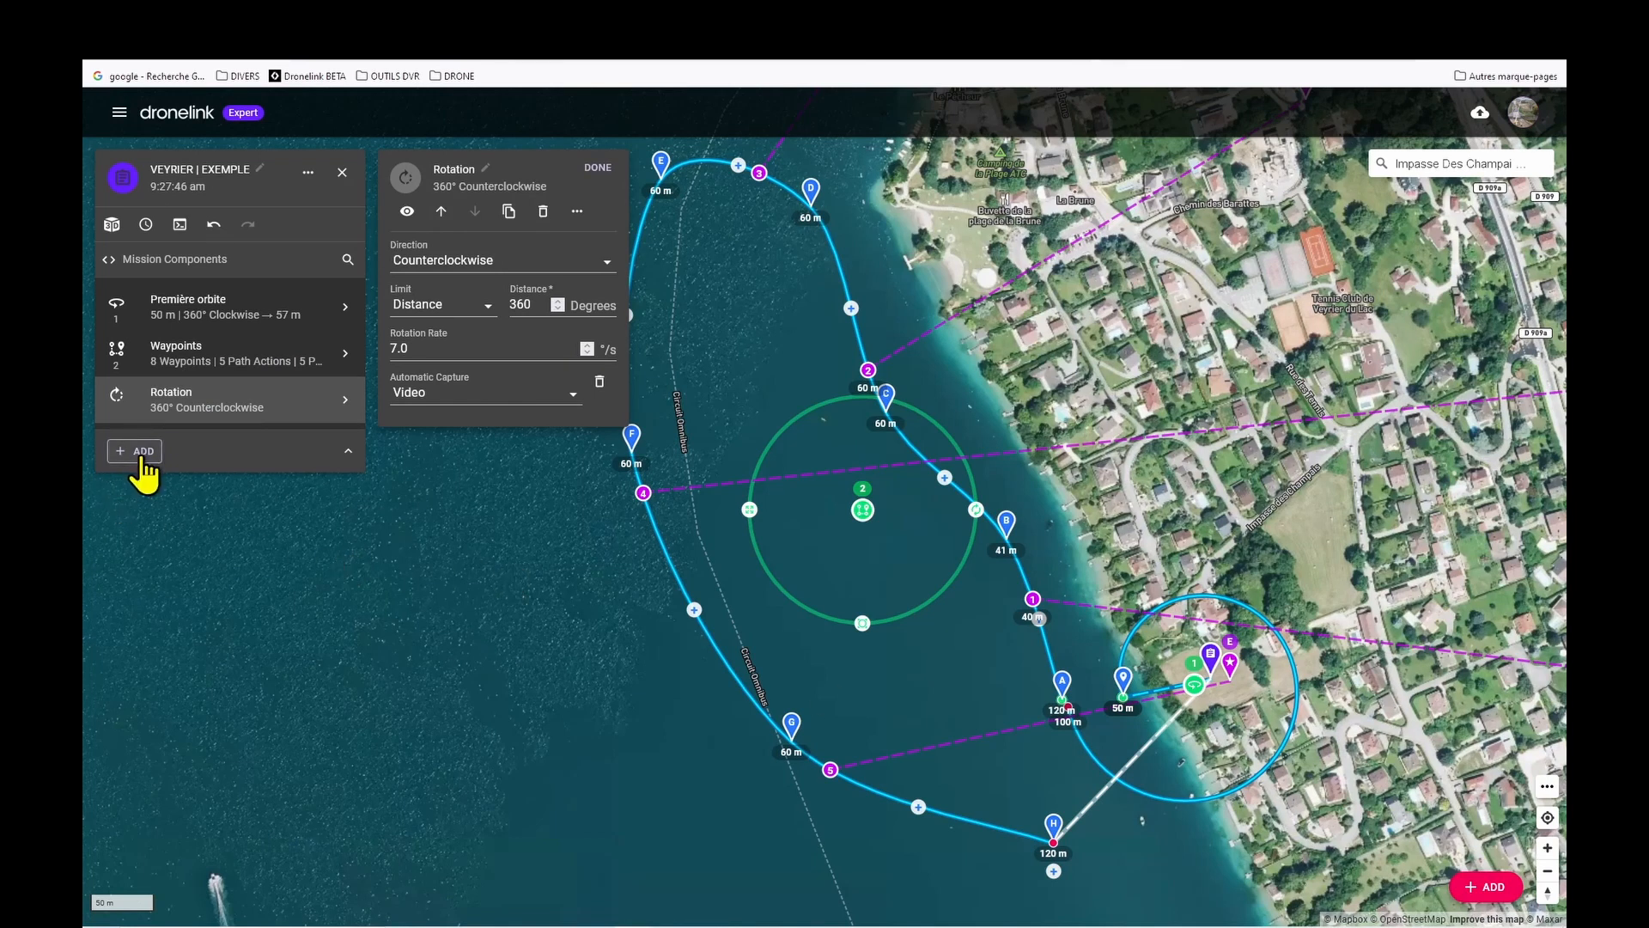
pyautogui.click(144, 458)
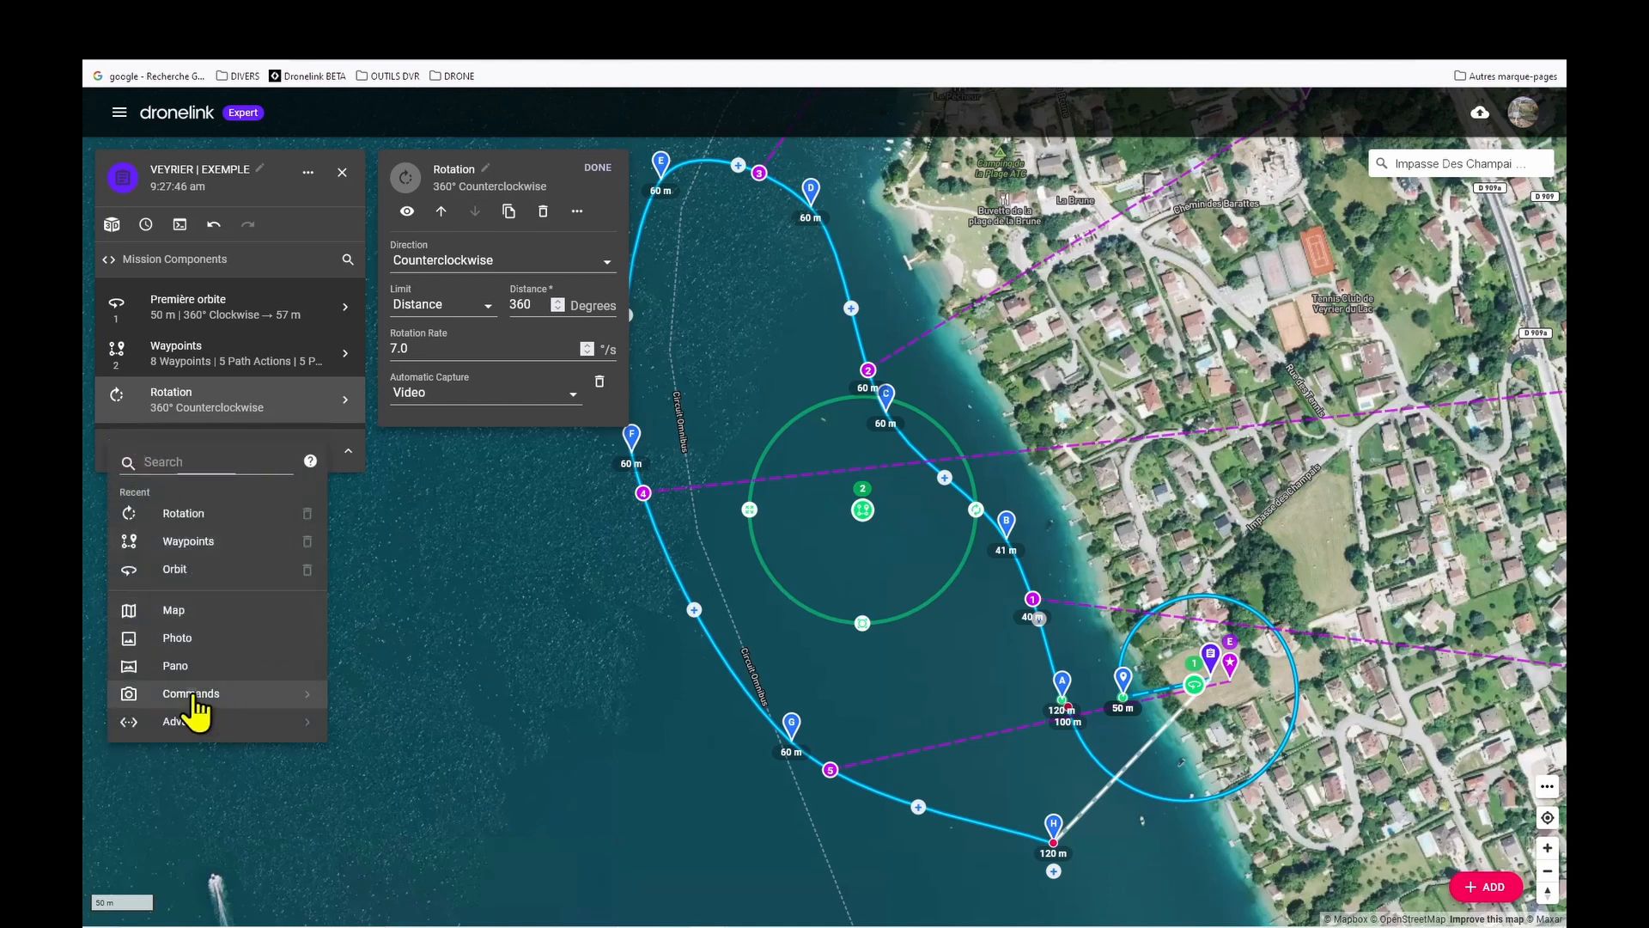
pyautogui.click(194, 693)
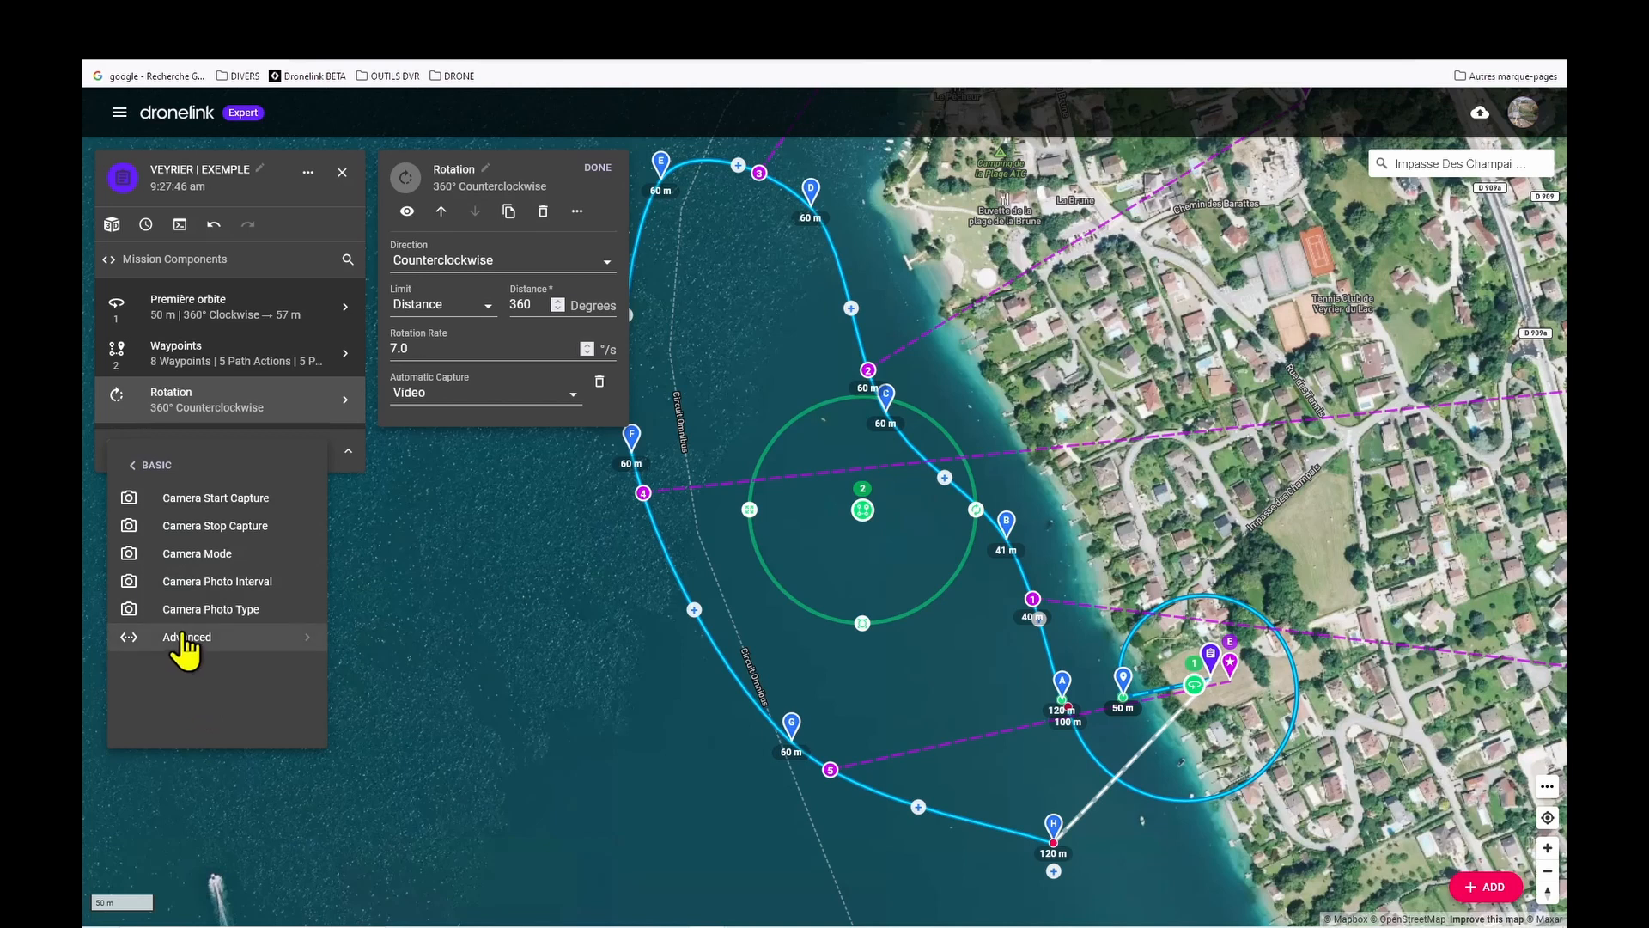
pyautogui.click(184, 635)
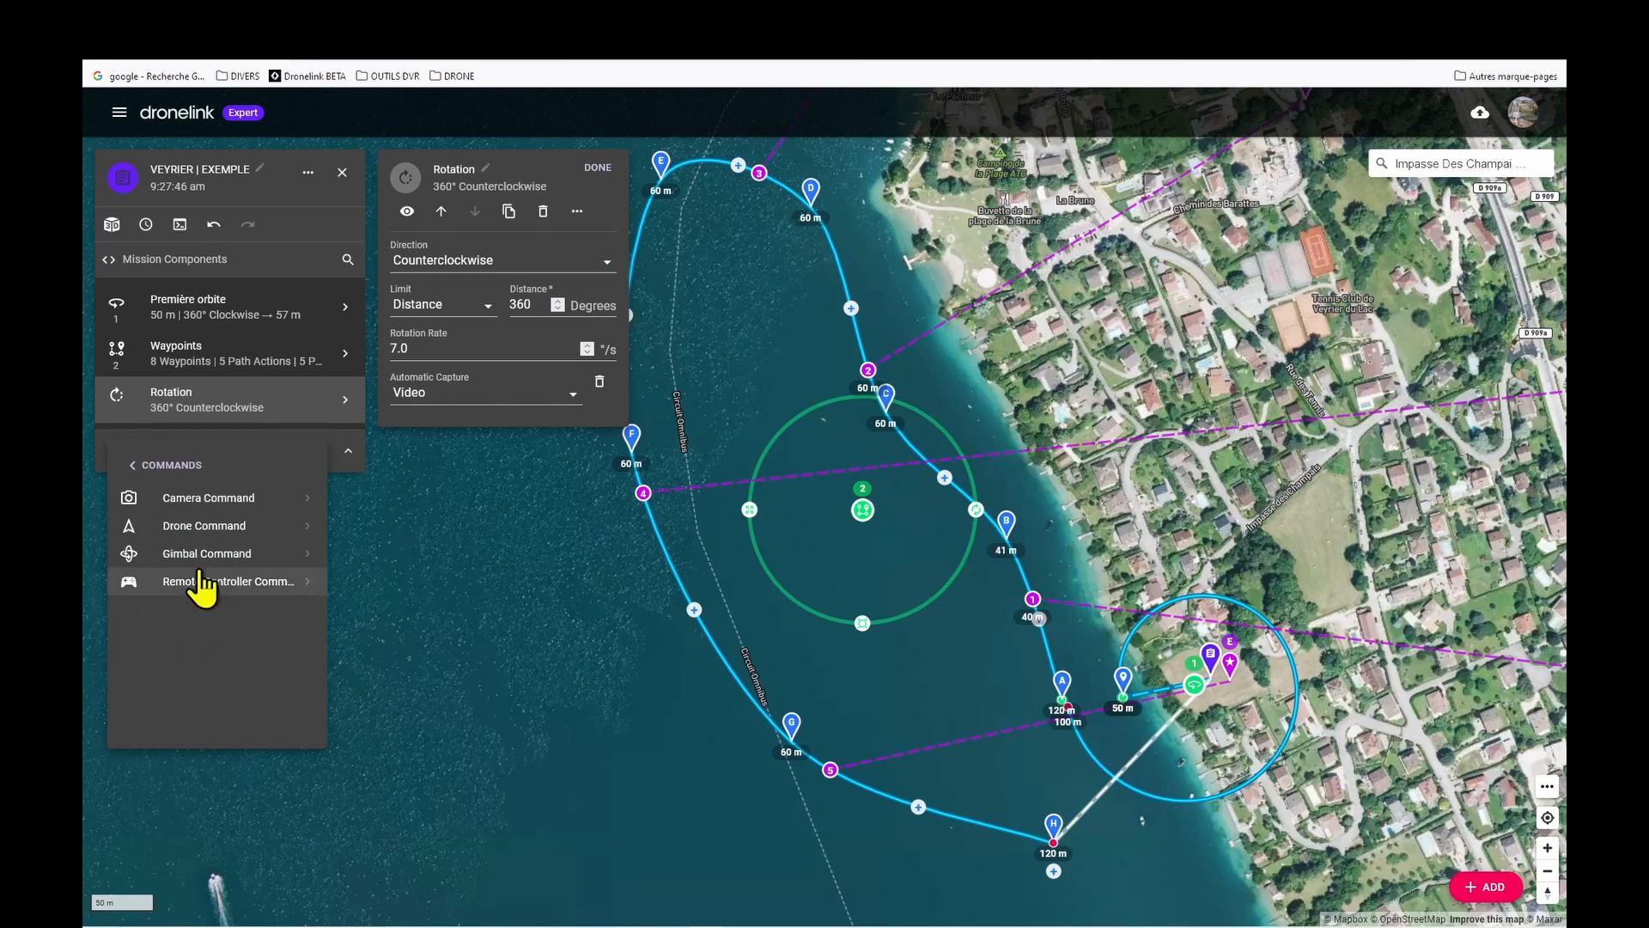
pyautogui.click(196, 560)
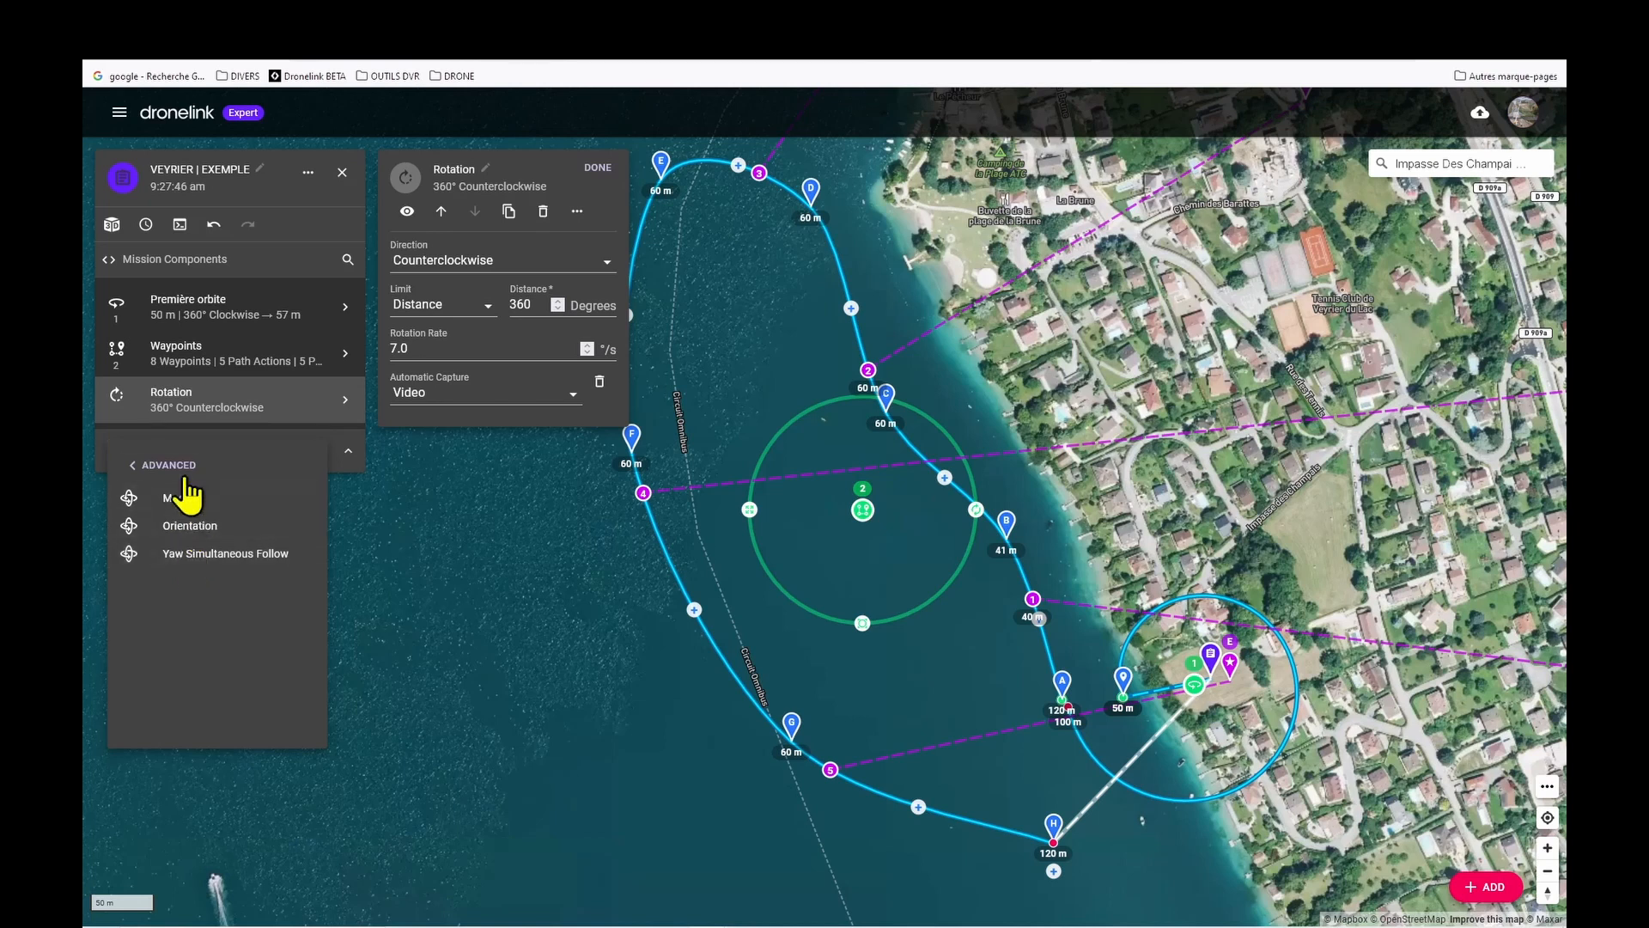
pyautogui.click(184, 542)
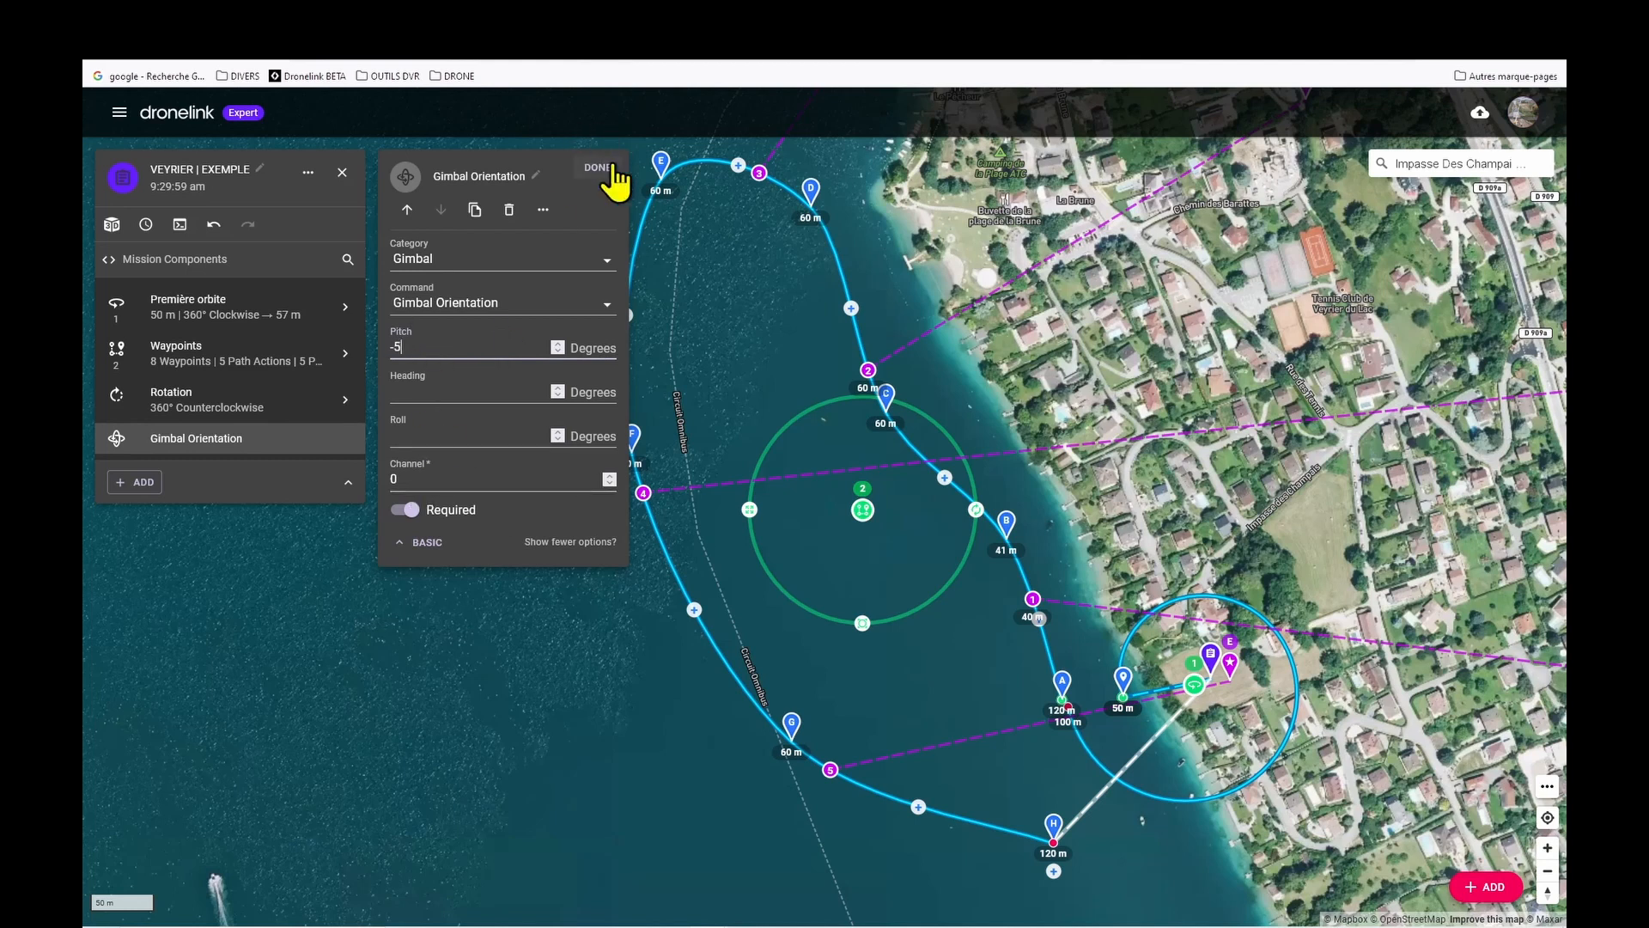
pyautogui.click(598, 167)
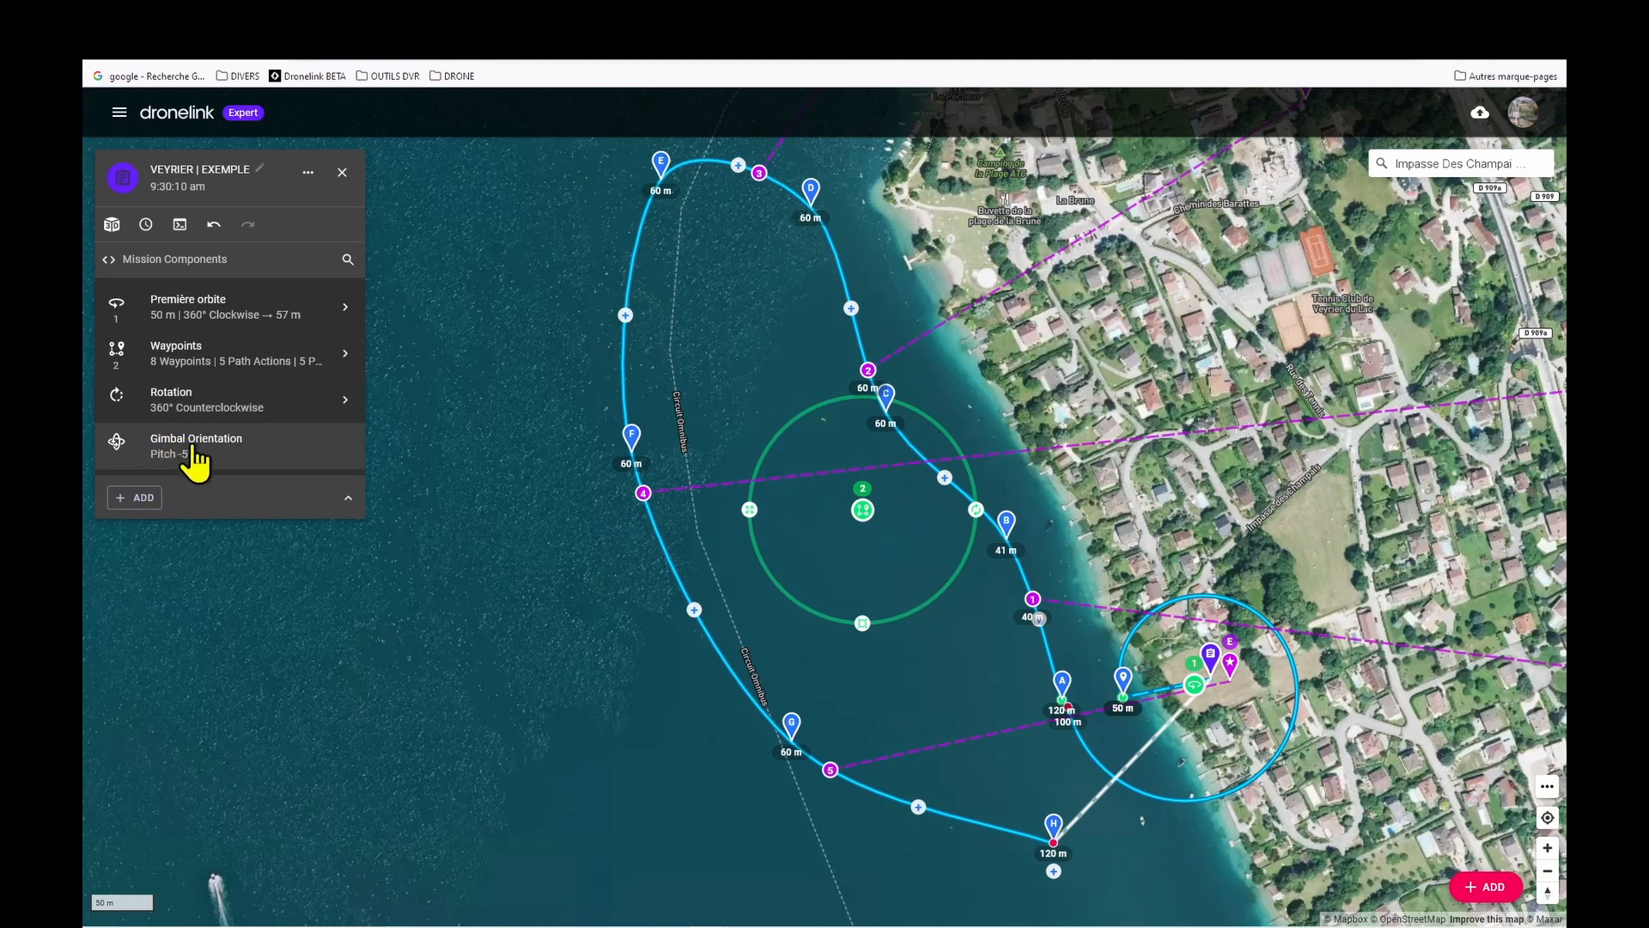
# - Move the Gimbal Orientation command ahead of the Rotation in the mission components
pyautogui.click(163, 458)
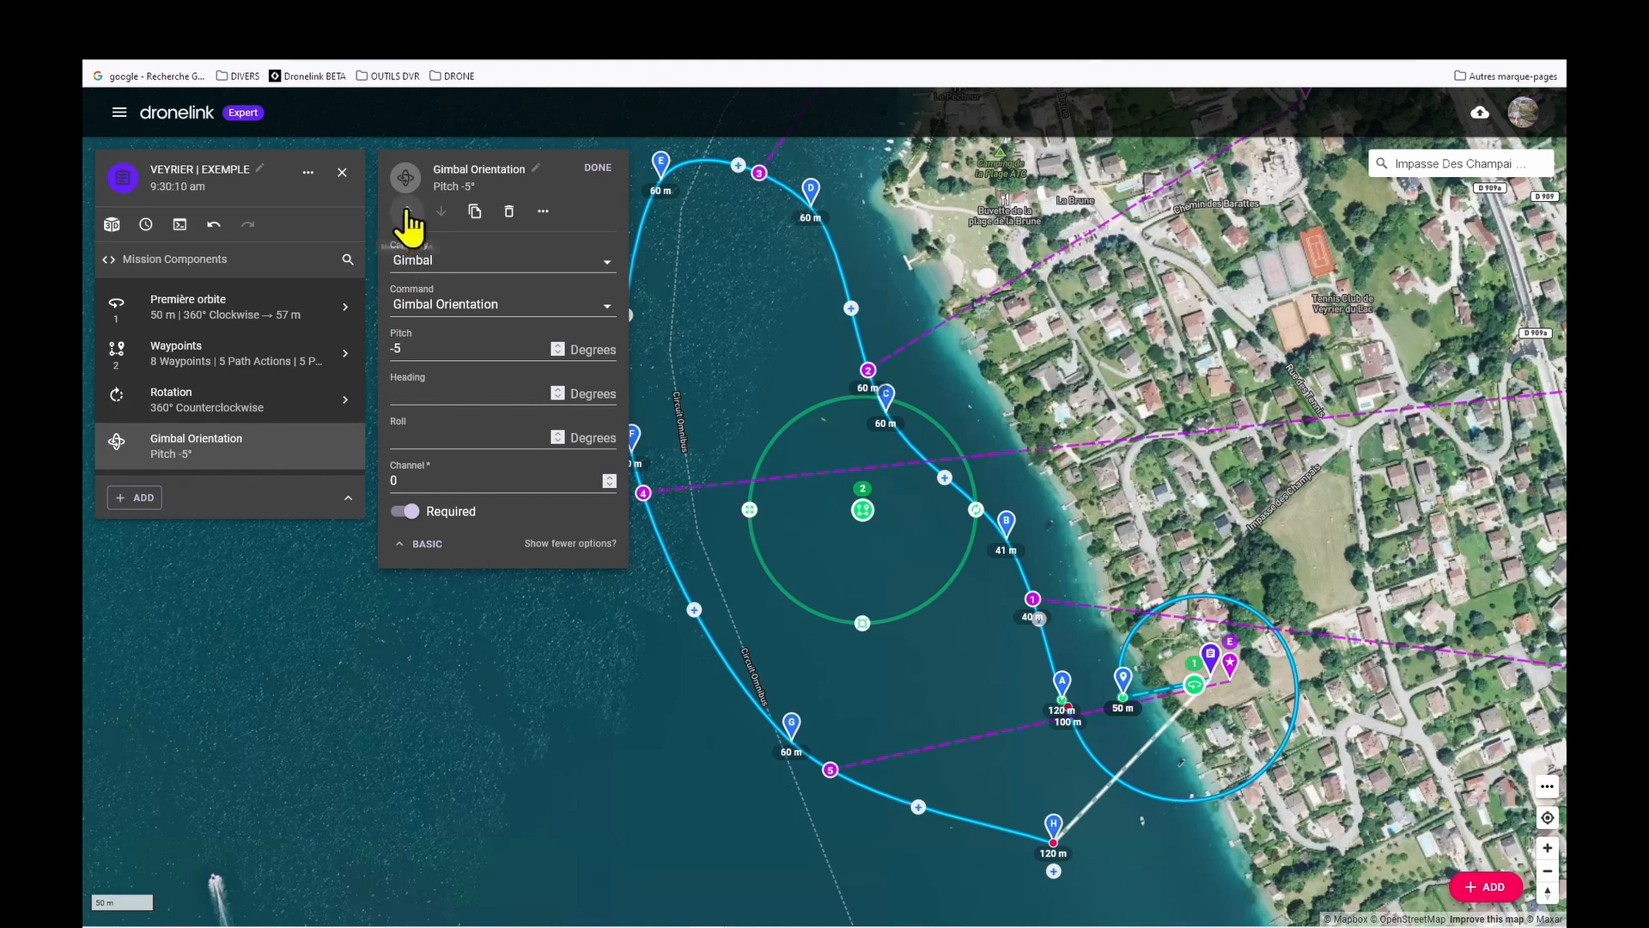
pyautogui.click(407, 213)
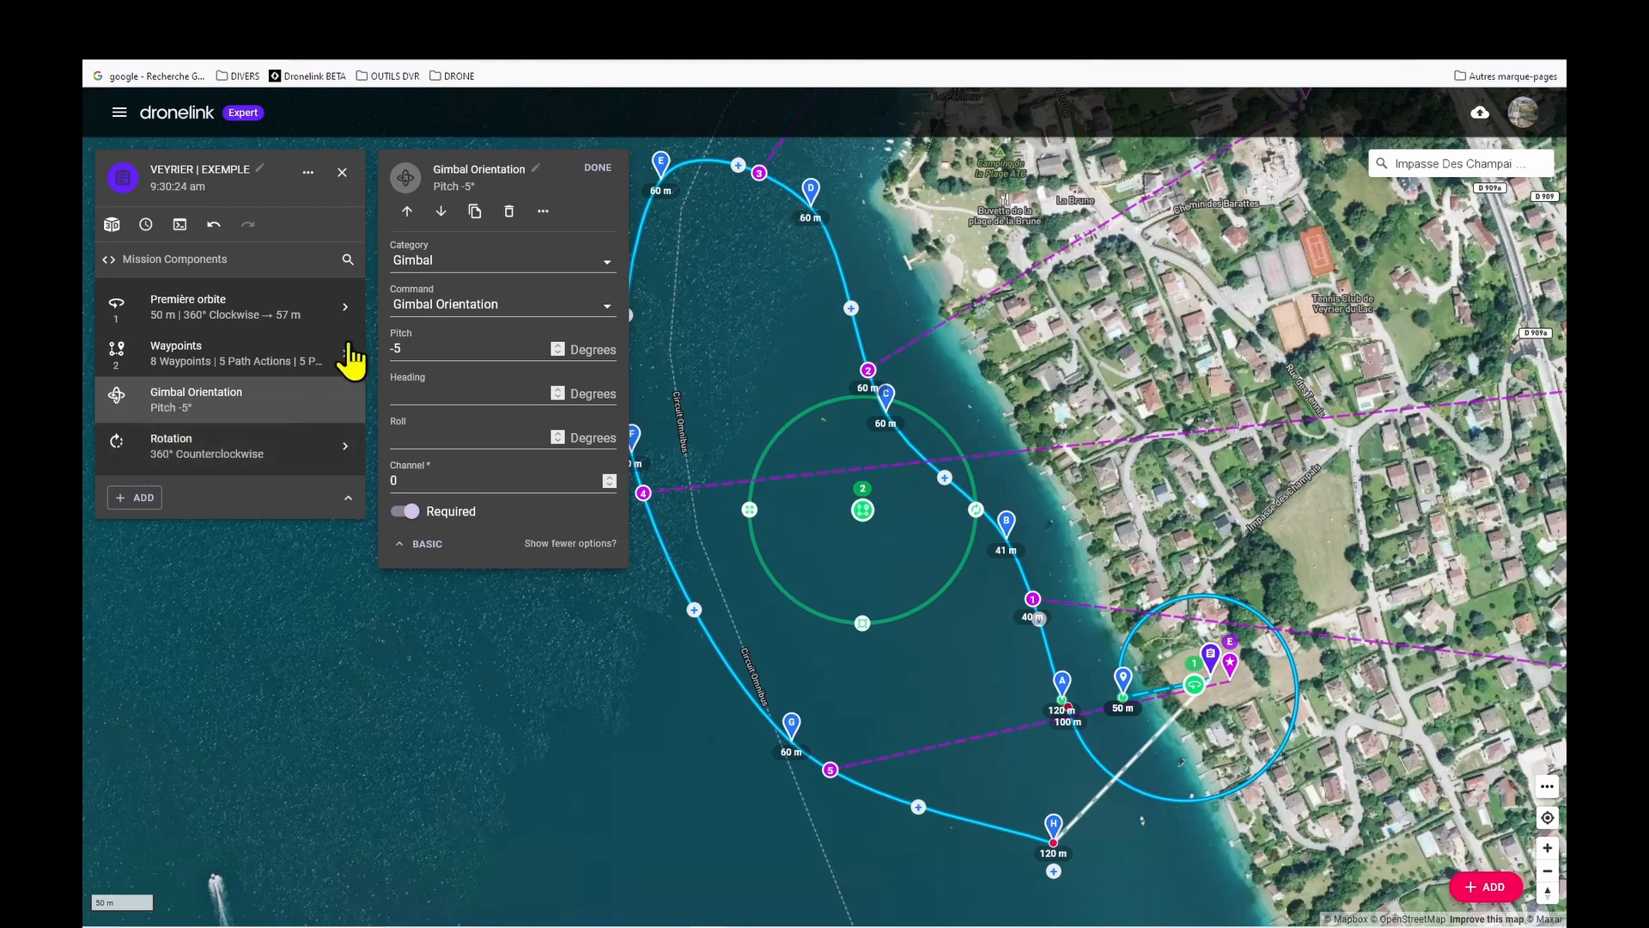
pyautogui.click(440, 213)
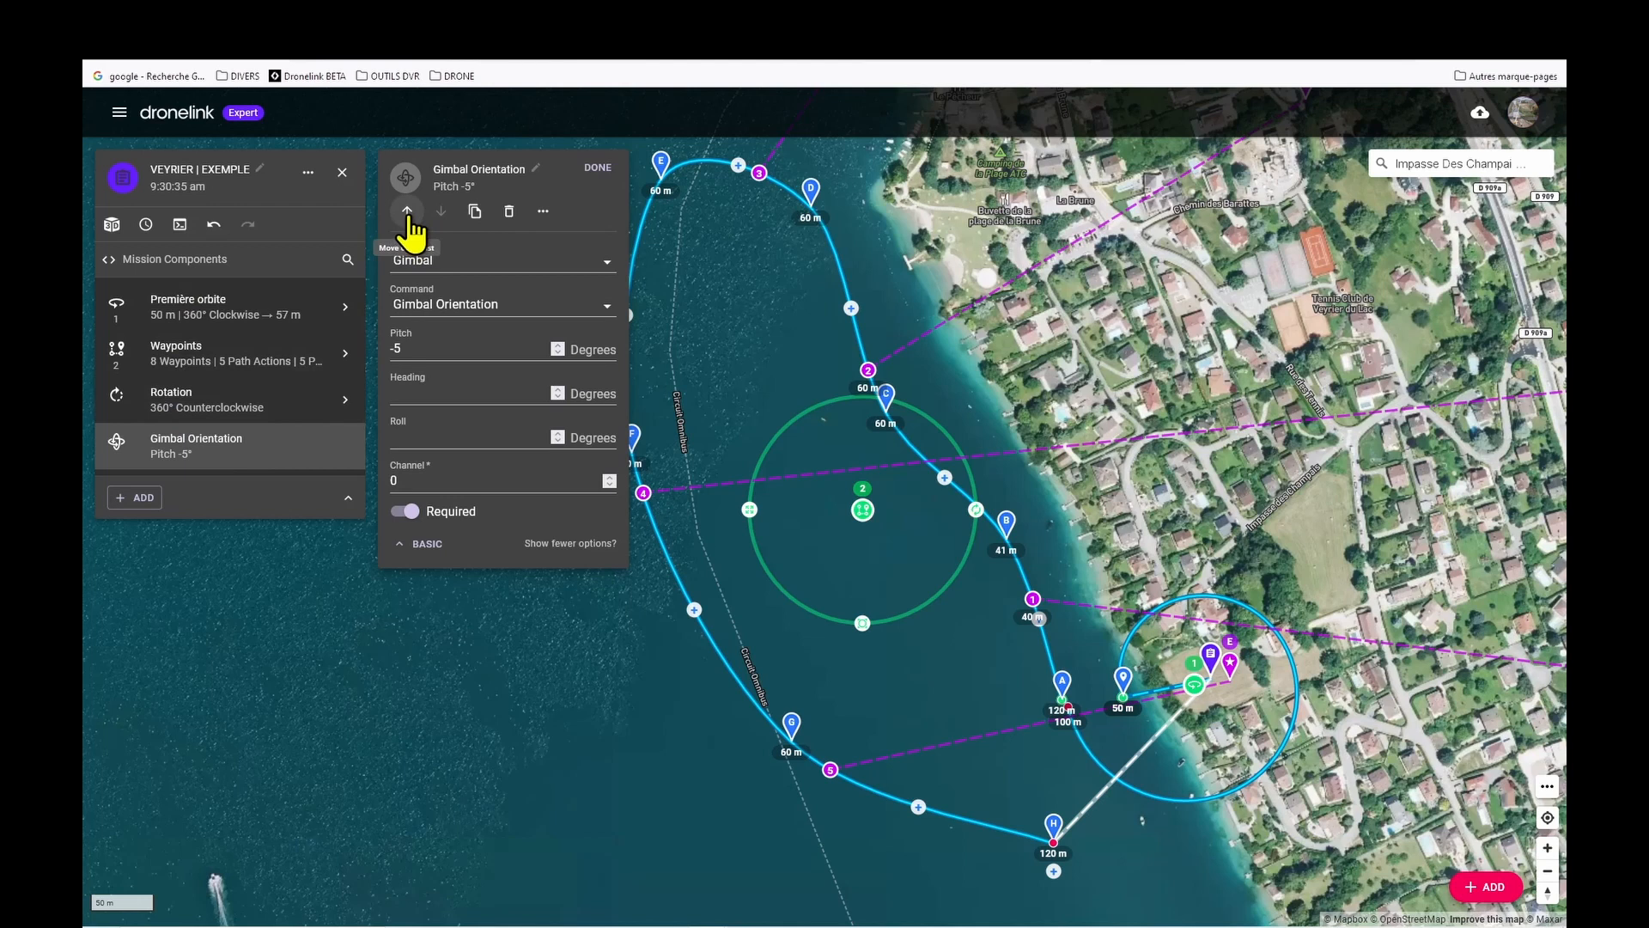
pyautogui.click(408, 212)
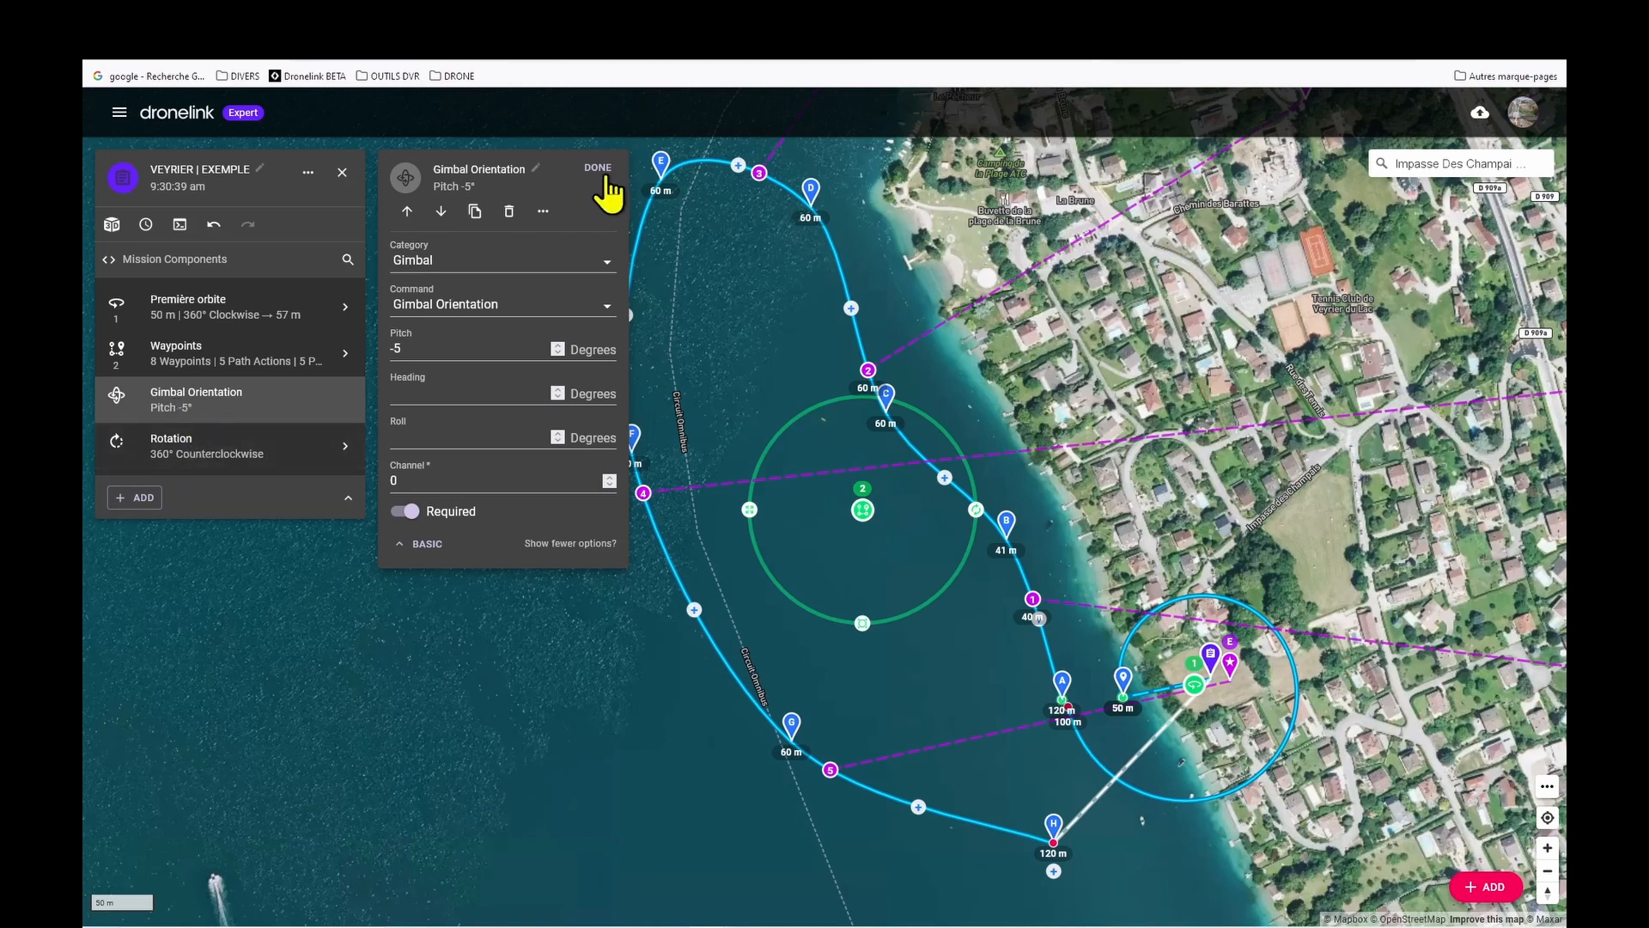
pyautogui.click(597, 168)
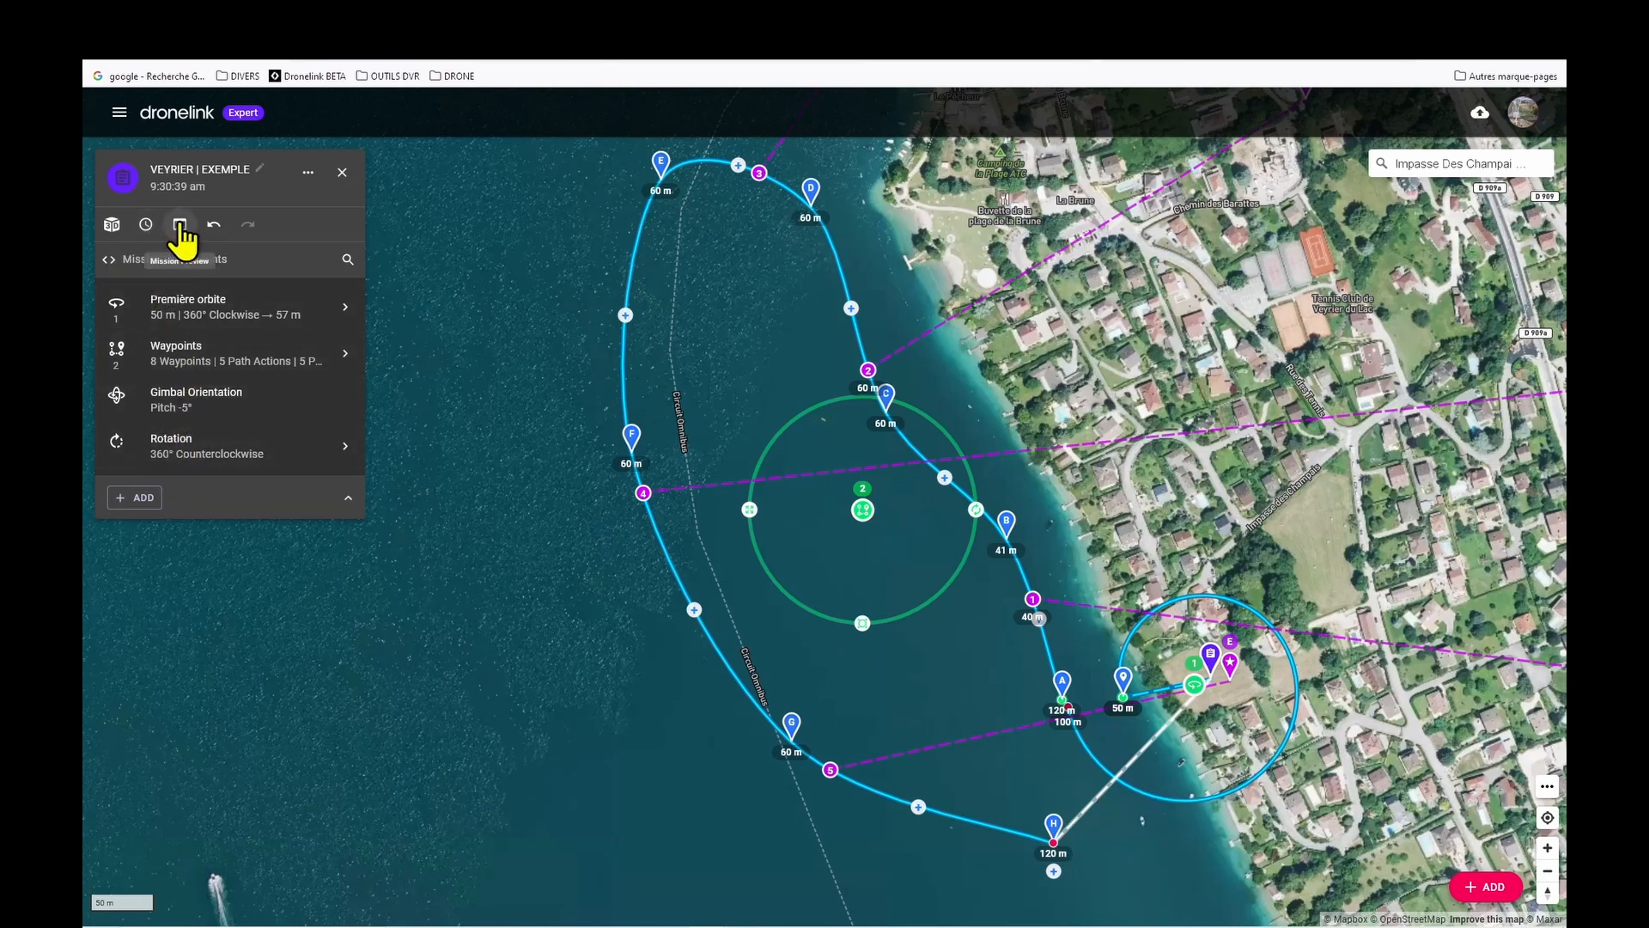
# - Preview the Rotation with the new gimbal pitch, speeding playback up to 2X and pausing near the end
pyautogui.click(180, 225)
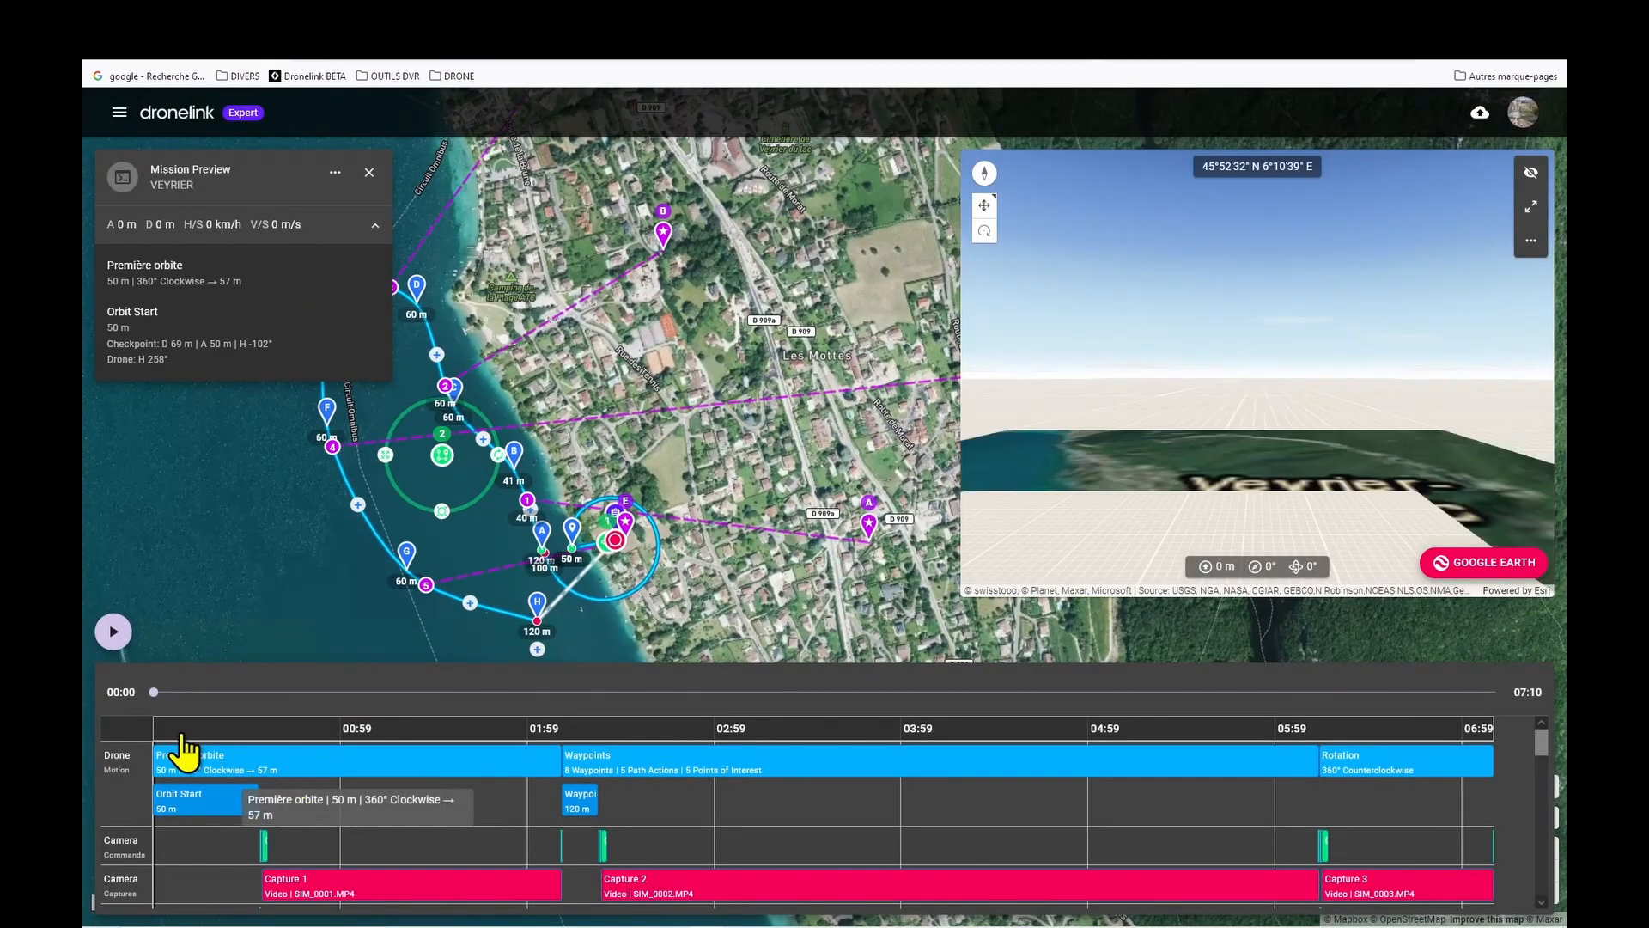
pyautogui.moveTo(154, 691)
pyautogui.mouseDown()
pyautogui.moveTo(578, 710)
pyautogui.moveTo(1328, 704)
pyautogui.mouseUp()
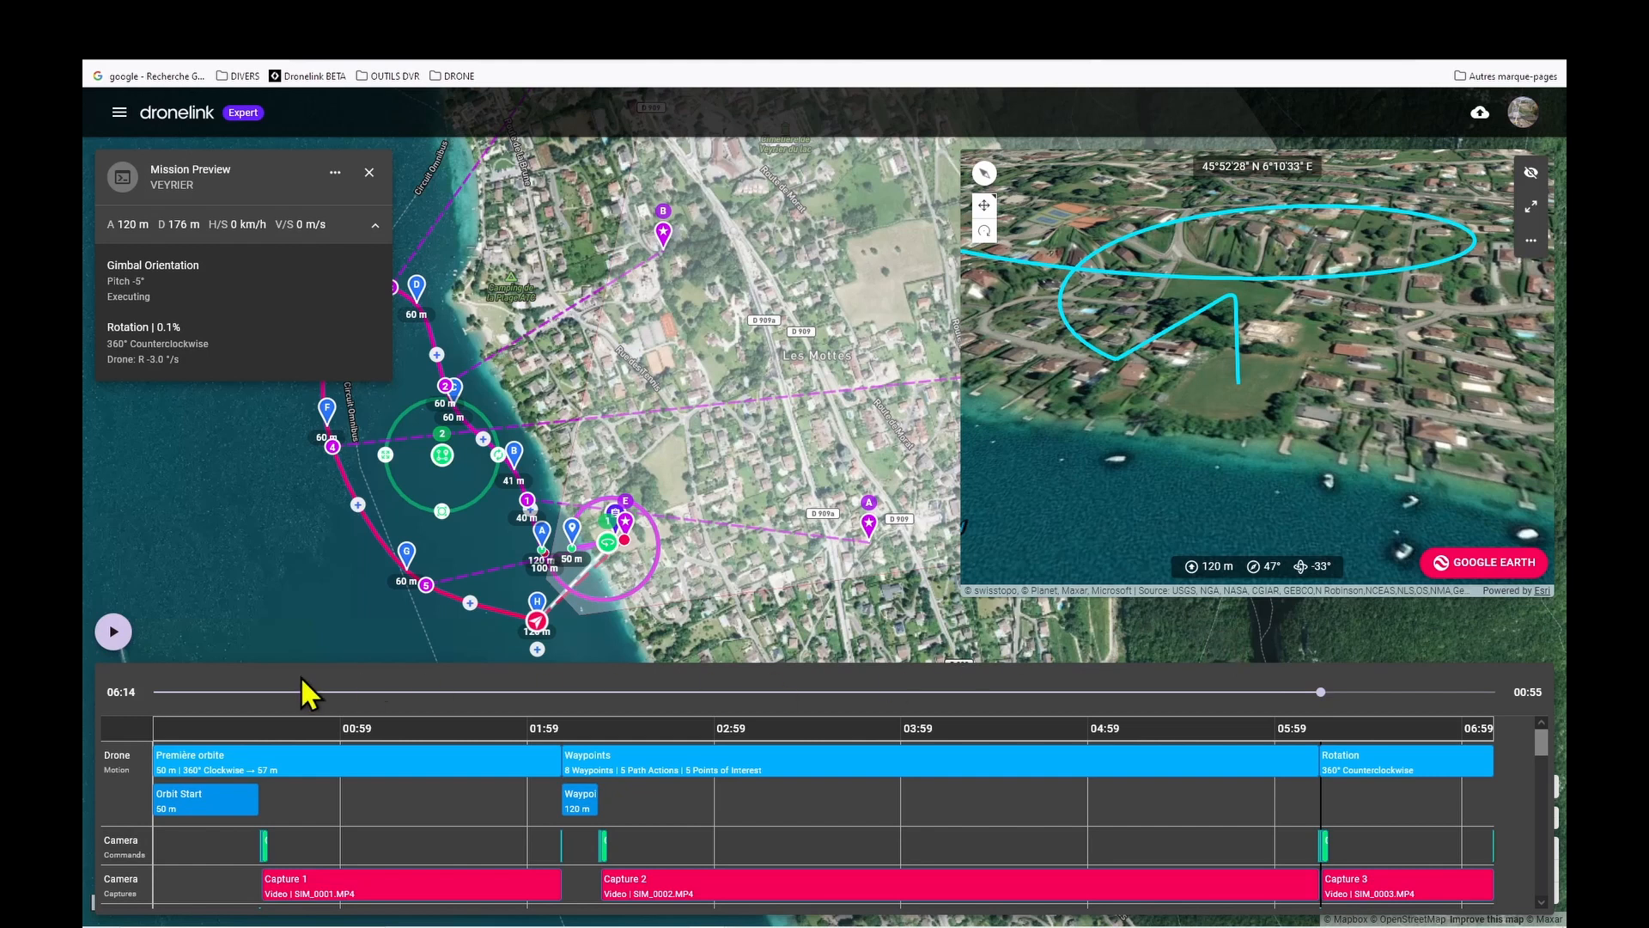
pyautogui.click(120, 646)
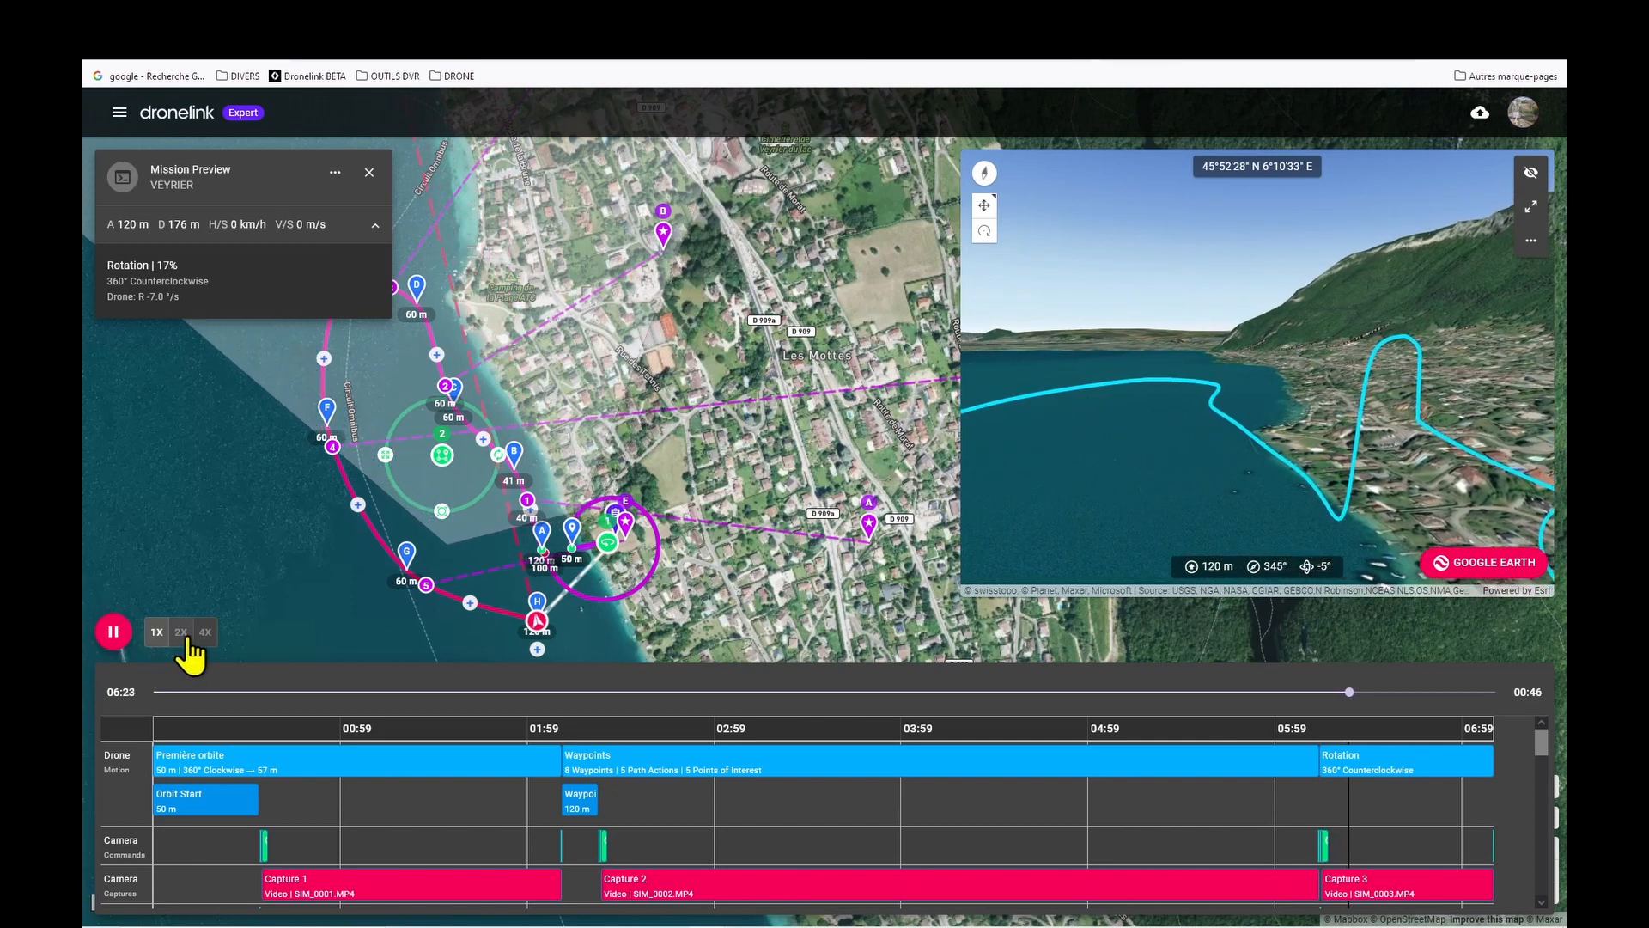
pyautogui.click(184, 637)
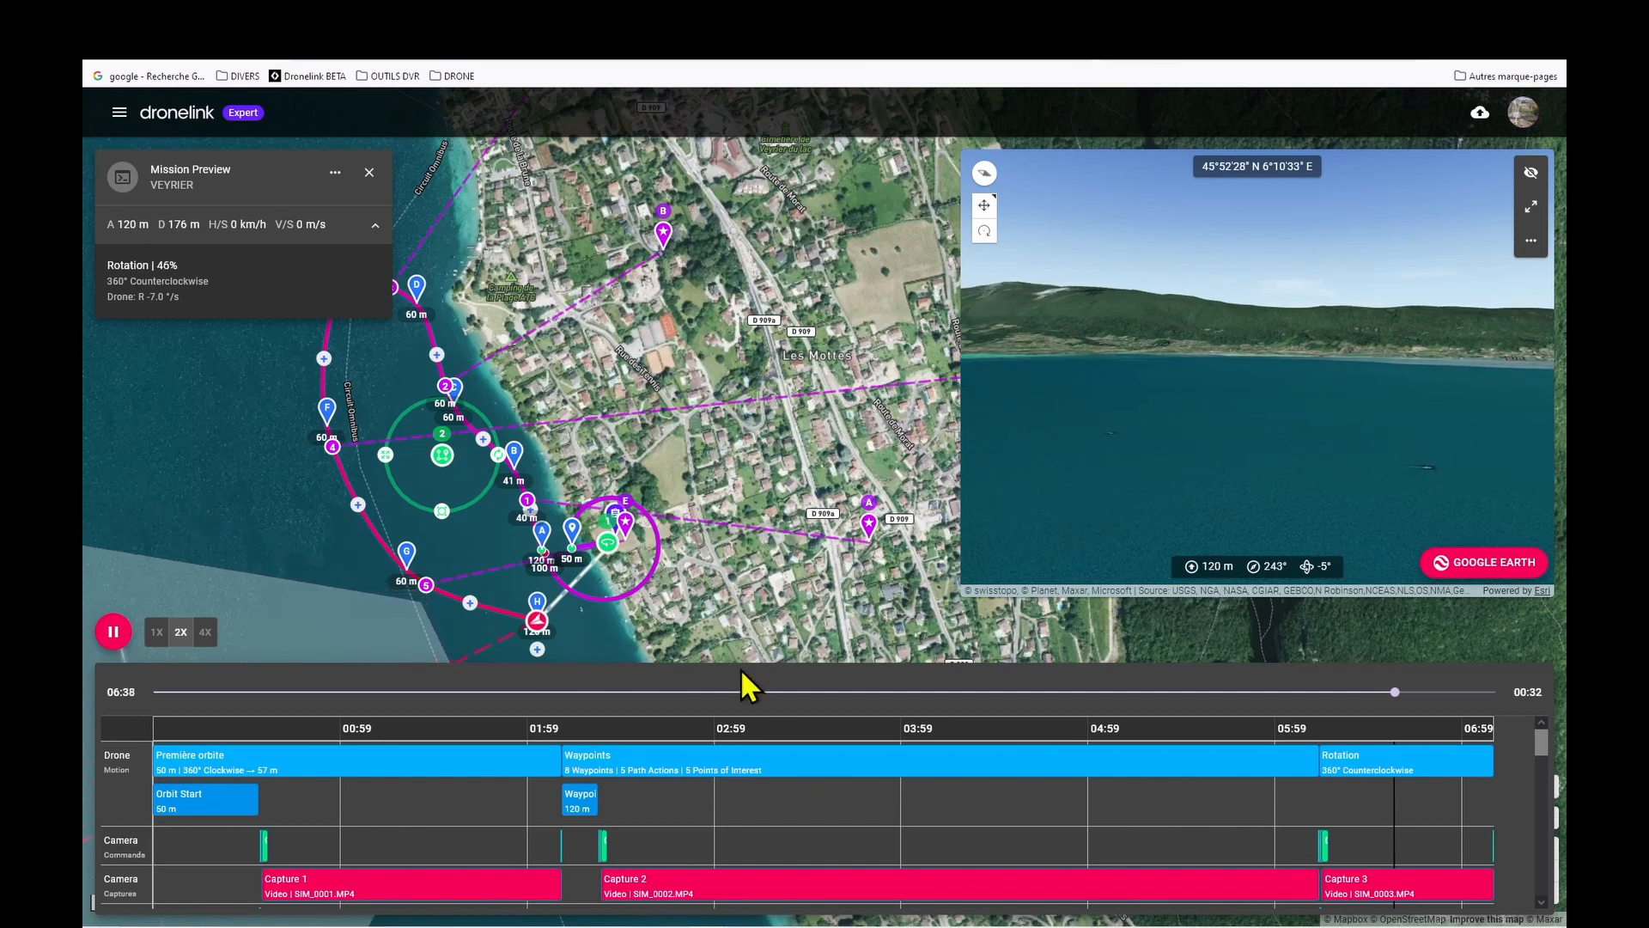
pyautogui.moveTo(784, 570); pyautogui.dragTo(799, 412)
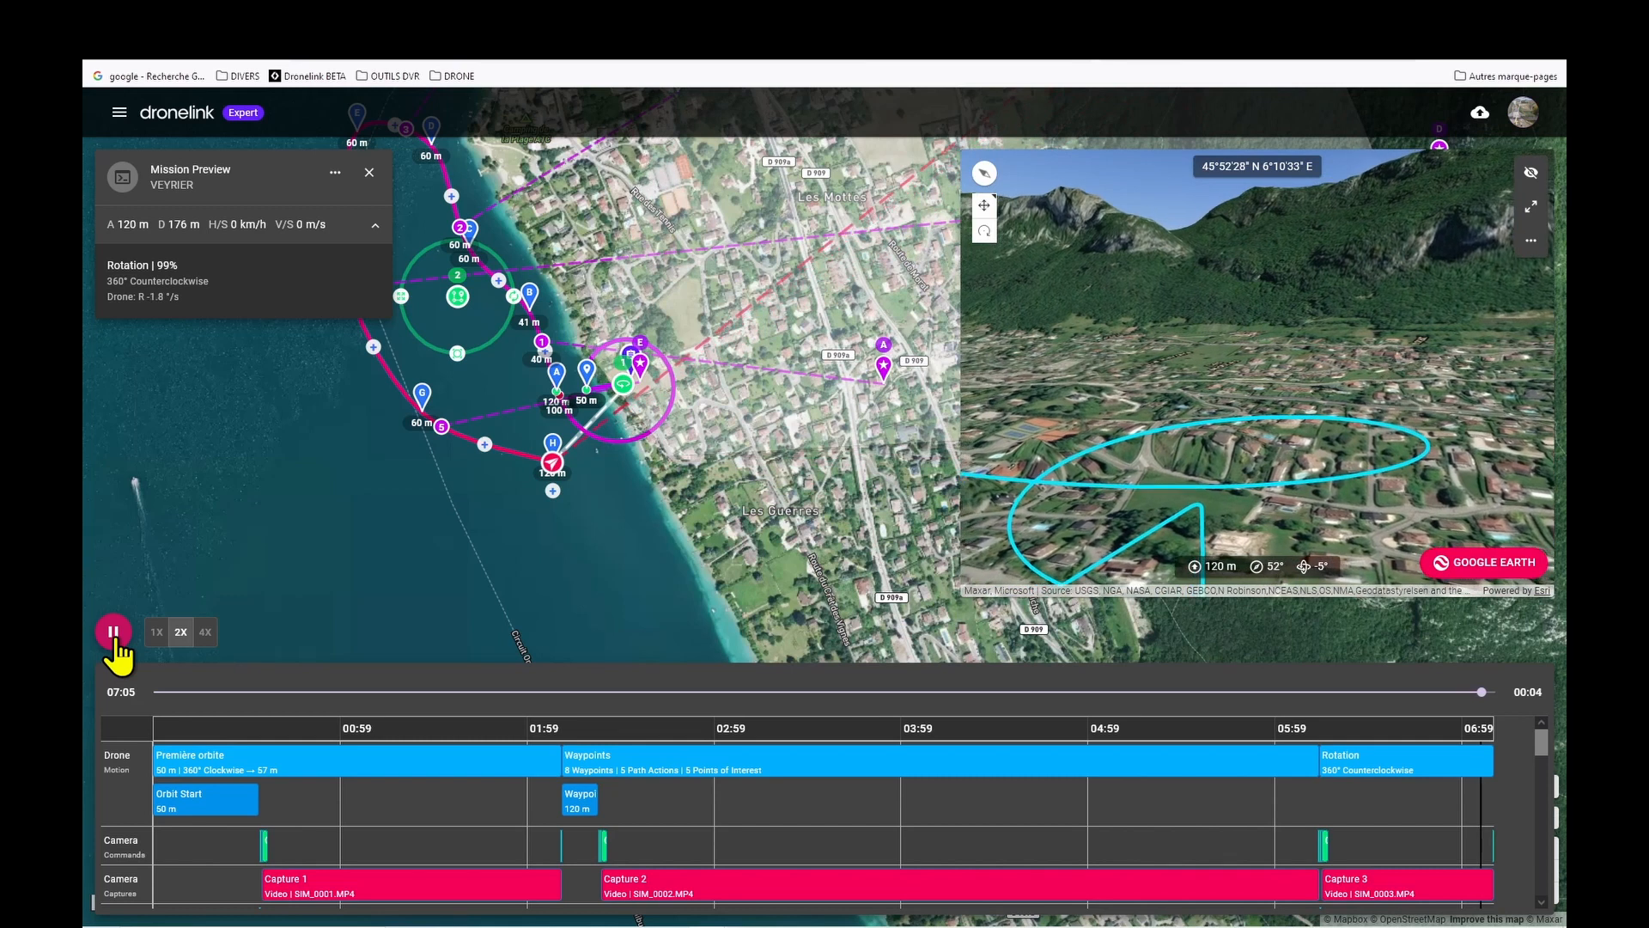
pyautogui.click(117, 645)
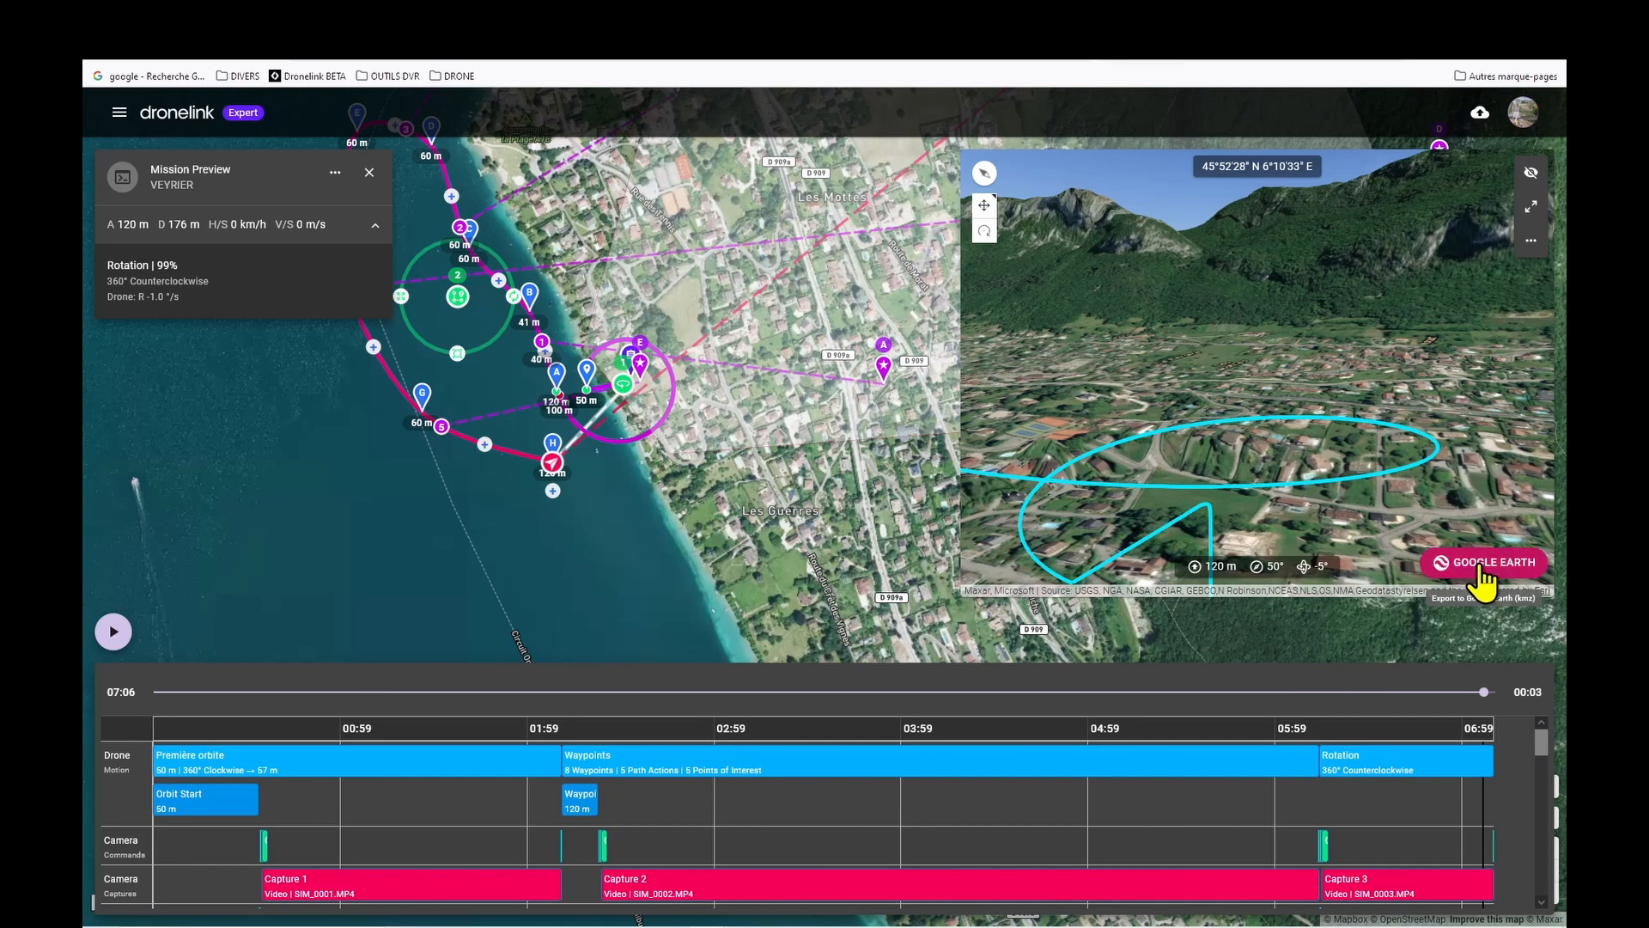
# - Export the previewed mission as a KMZ file for Google Earth
pyautogui.click(1481, 571)
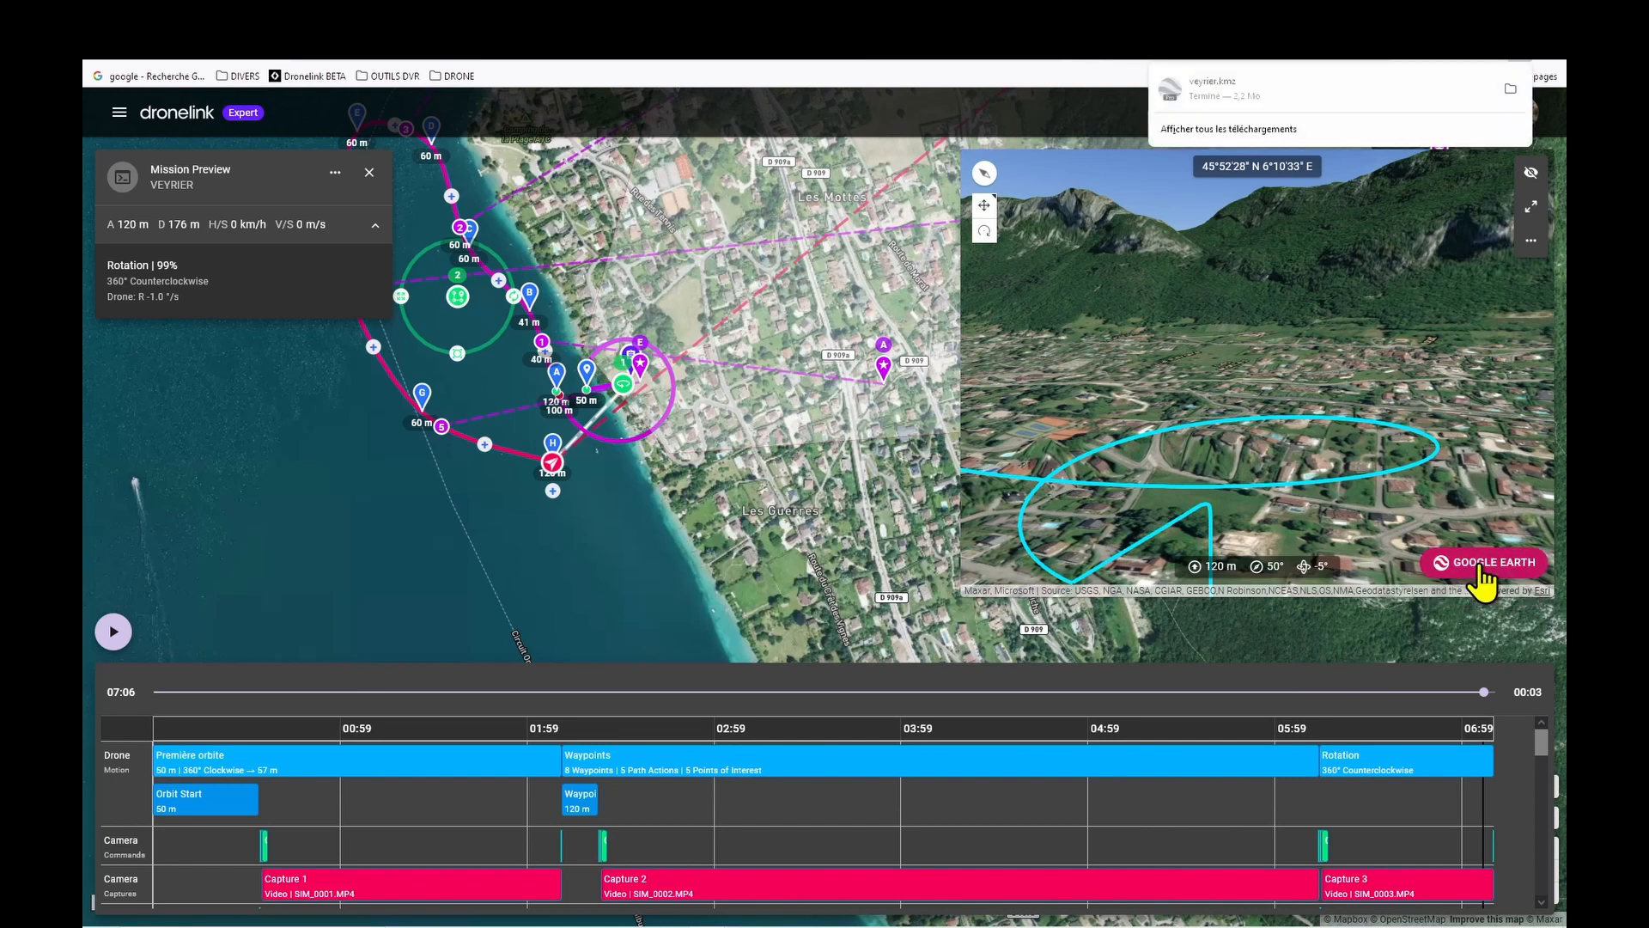
# - Open the downloaded veyrier.kmz in Google Earth, dismissing the startup tips, and examine the flight path along the lake shore
pyautogui.click(1223, 98)
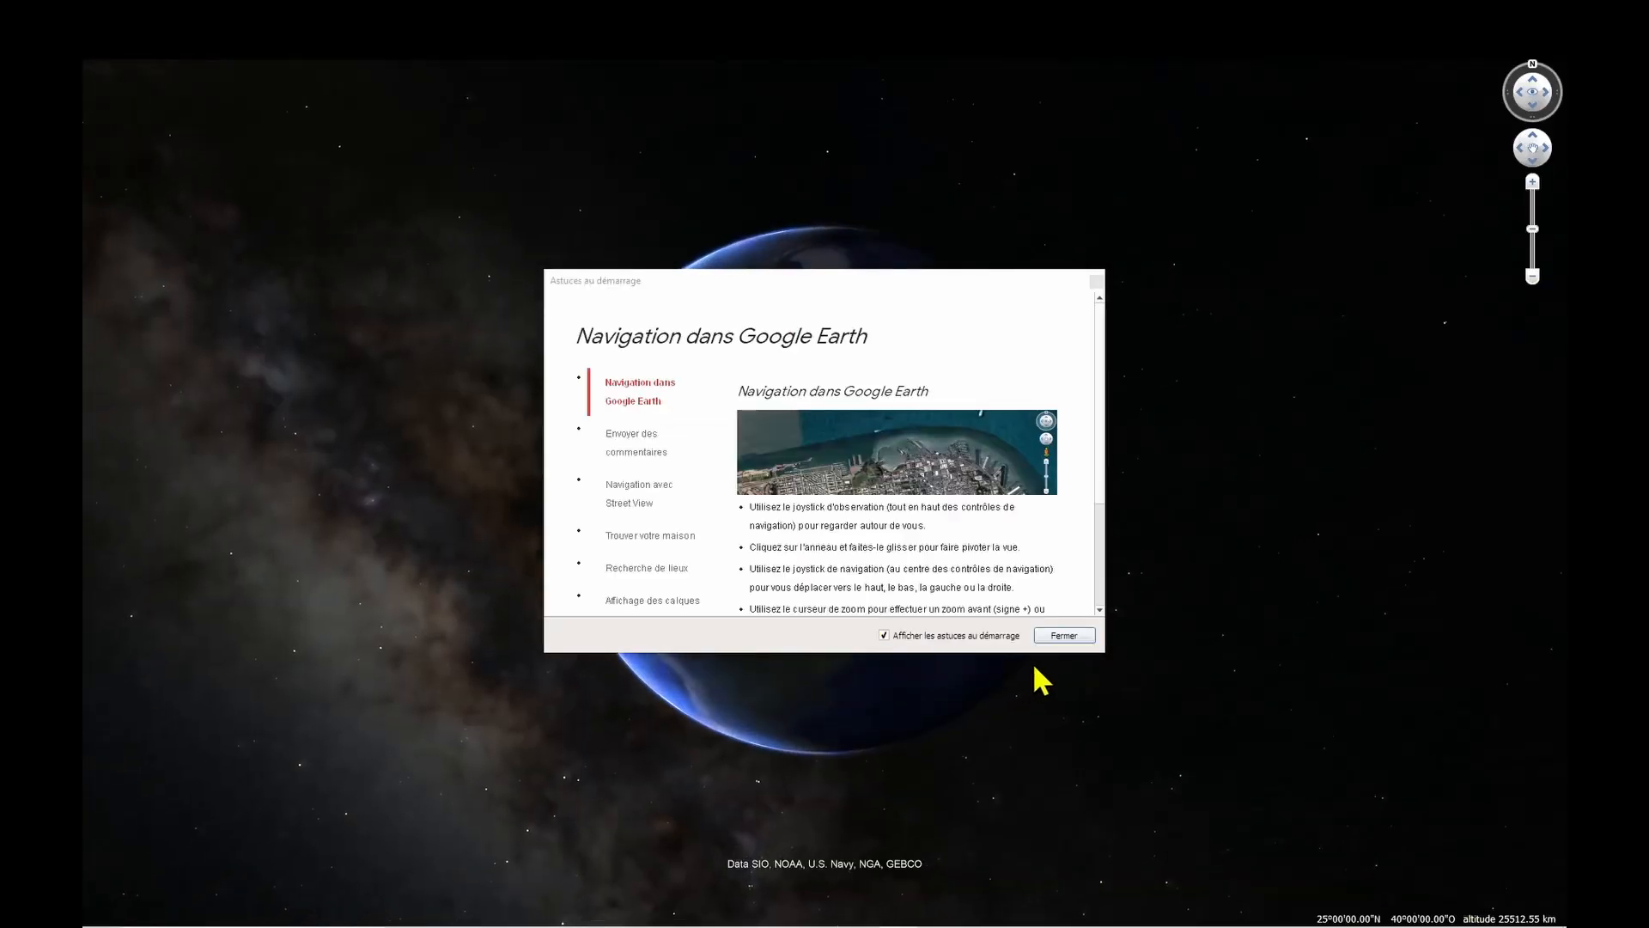
pyautogui.click(1072, 641)
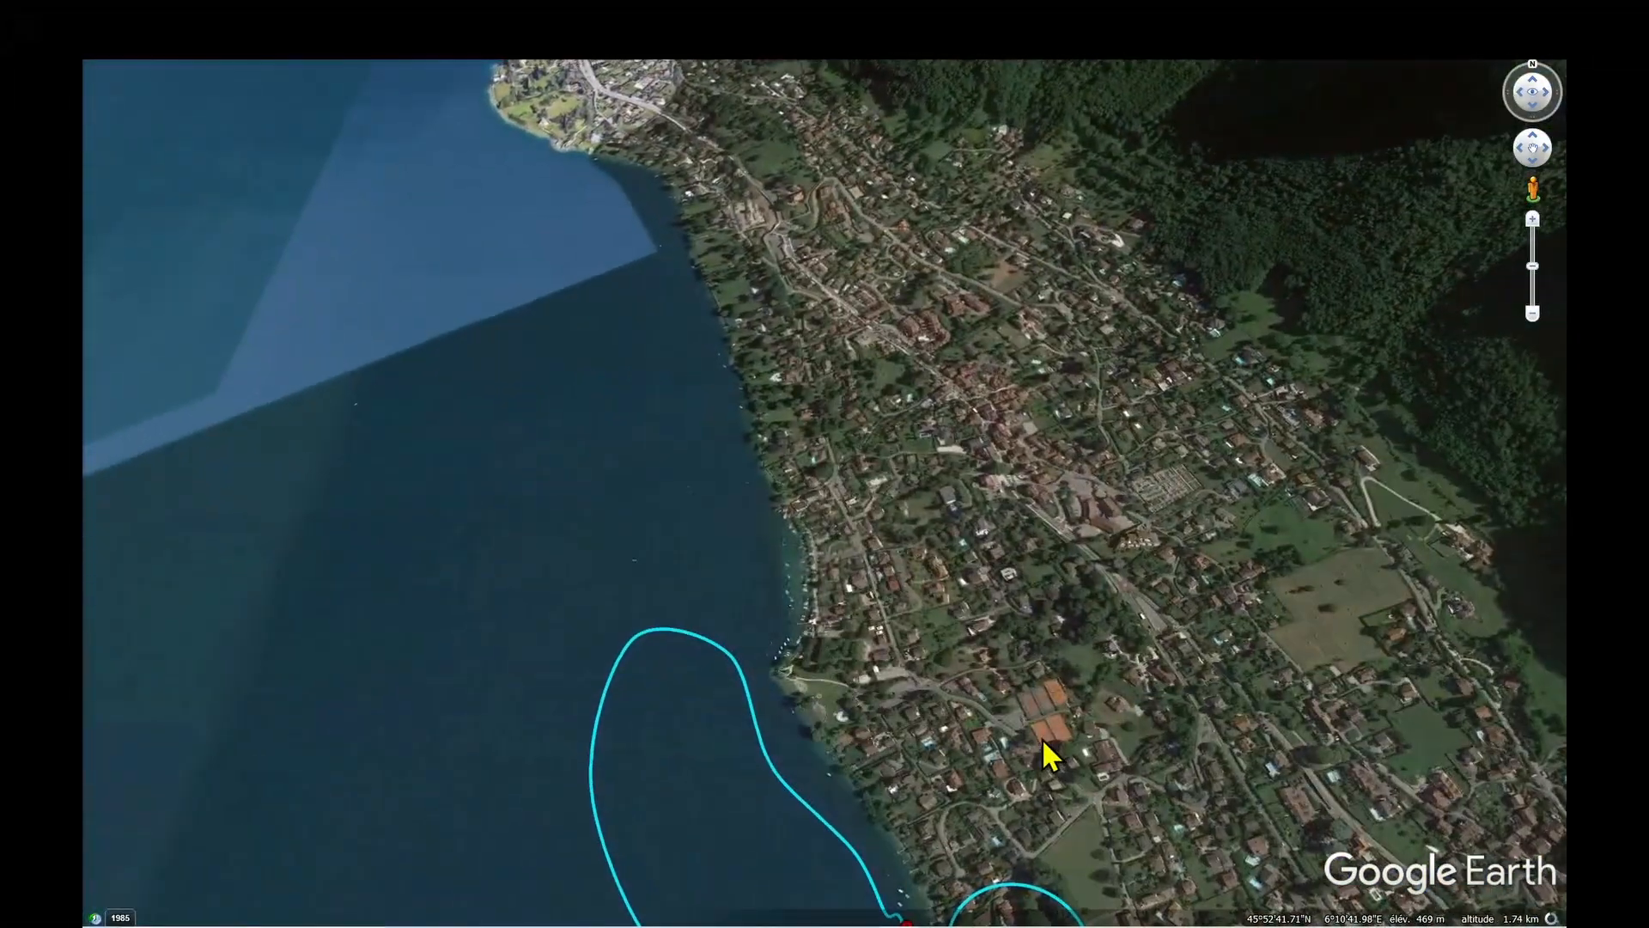
pyautogui.moveTo(1047, 756); pyautogui.dragTo(917, 376)
pyautogui.moveTo(932, 755); pyautogui.dragTo(946, 803)
pyautogui.moveTo(822, 686); pyautogui.dragTo(807, 763)
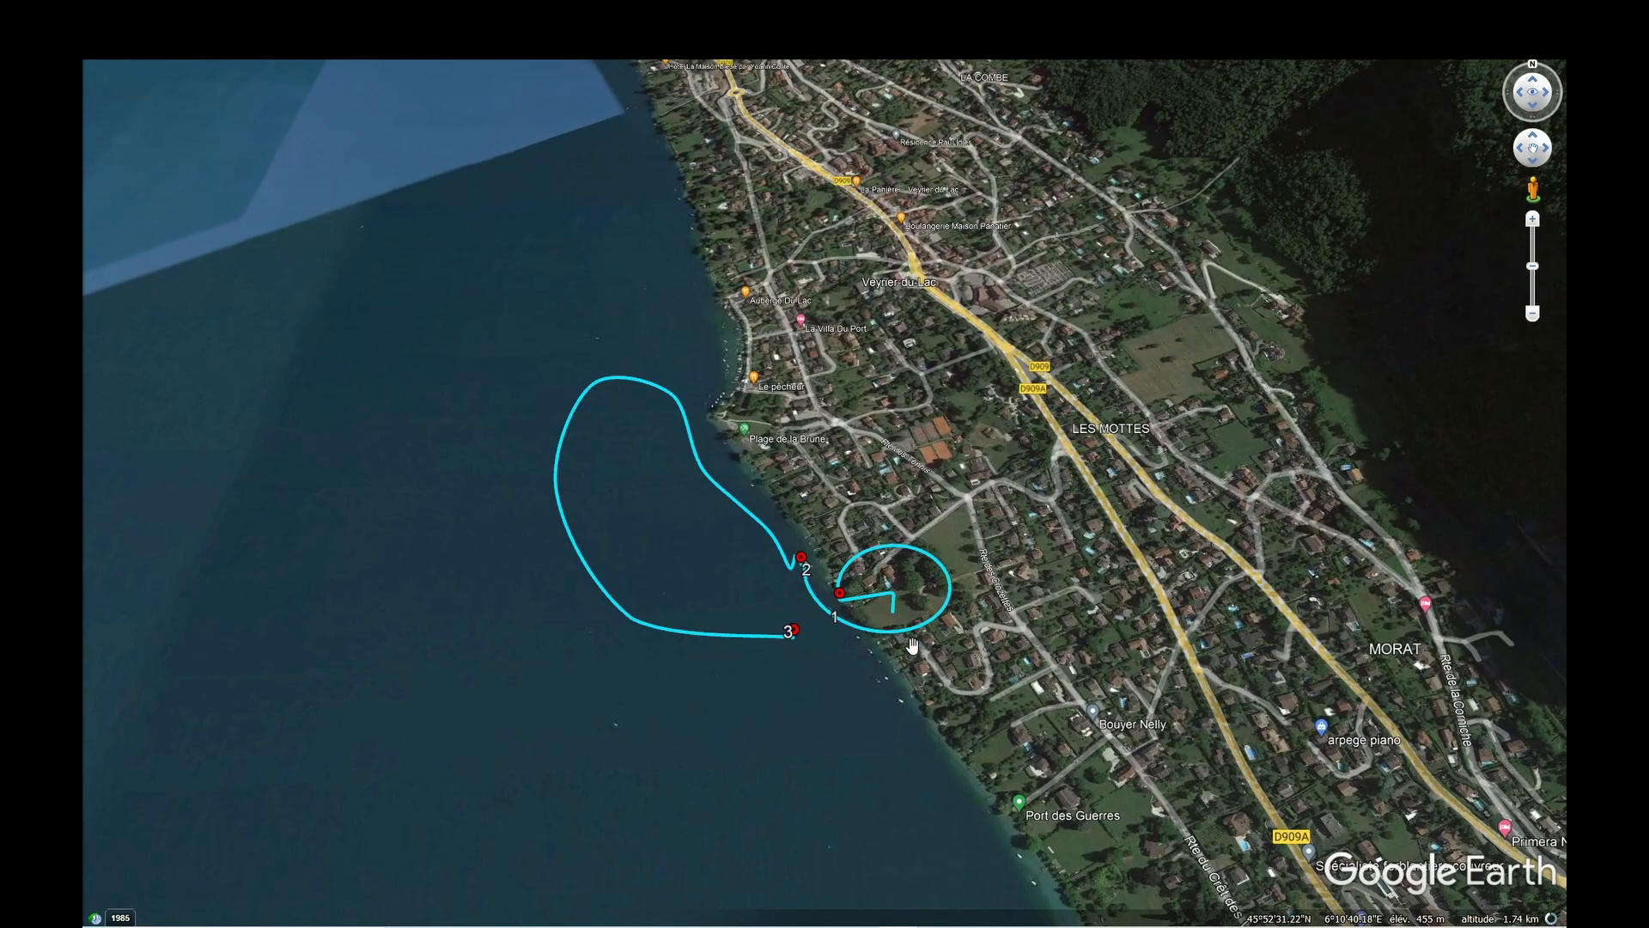
pyautogui.scroll(4, 912, 645)
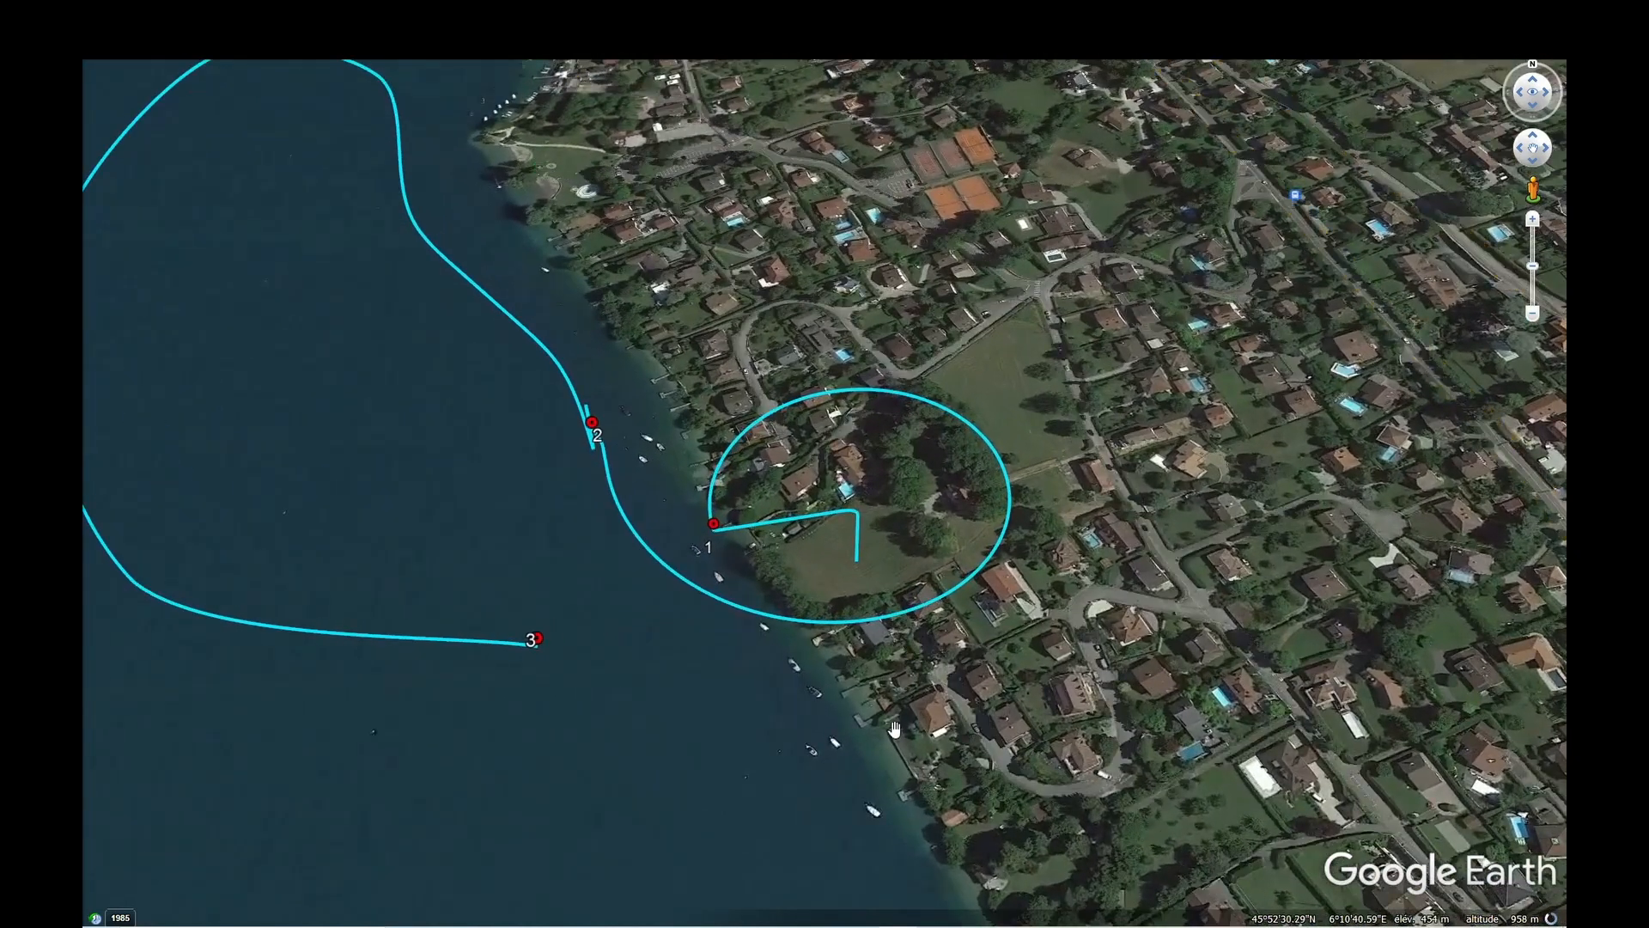
pyautogui.scroll(-4, 893, 728)
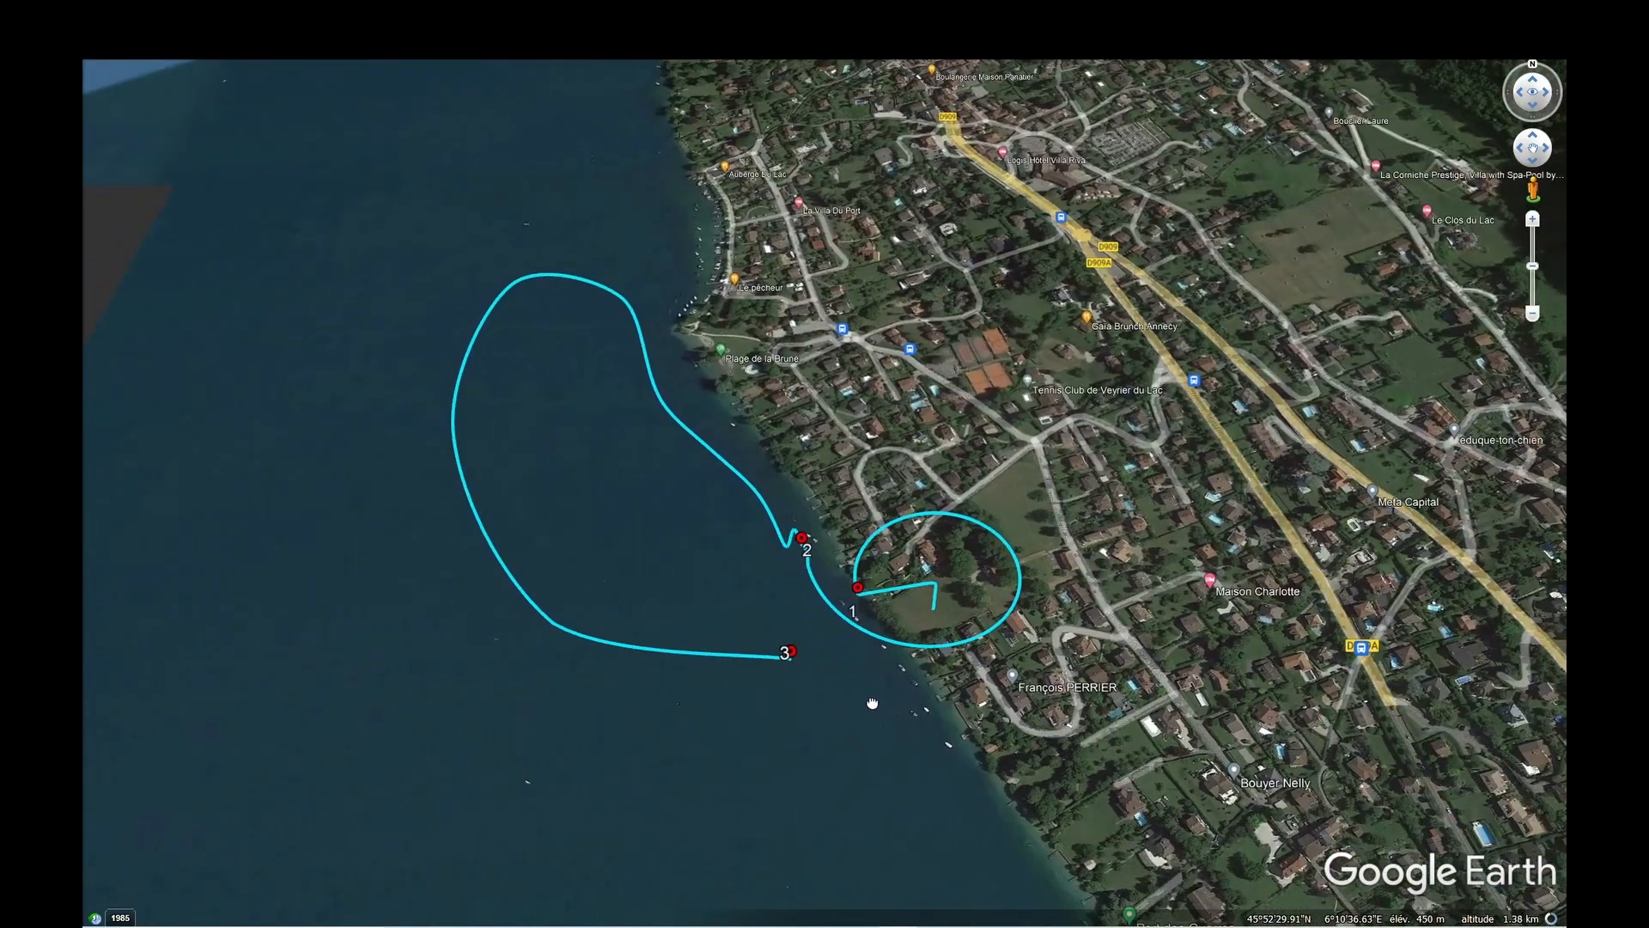
pyautogui.moveTo(873, 703); pyautogui.dragTo(868, 701)
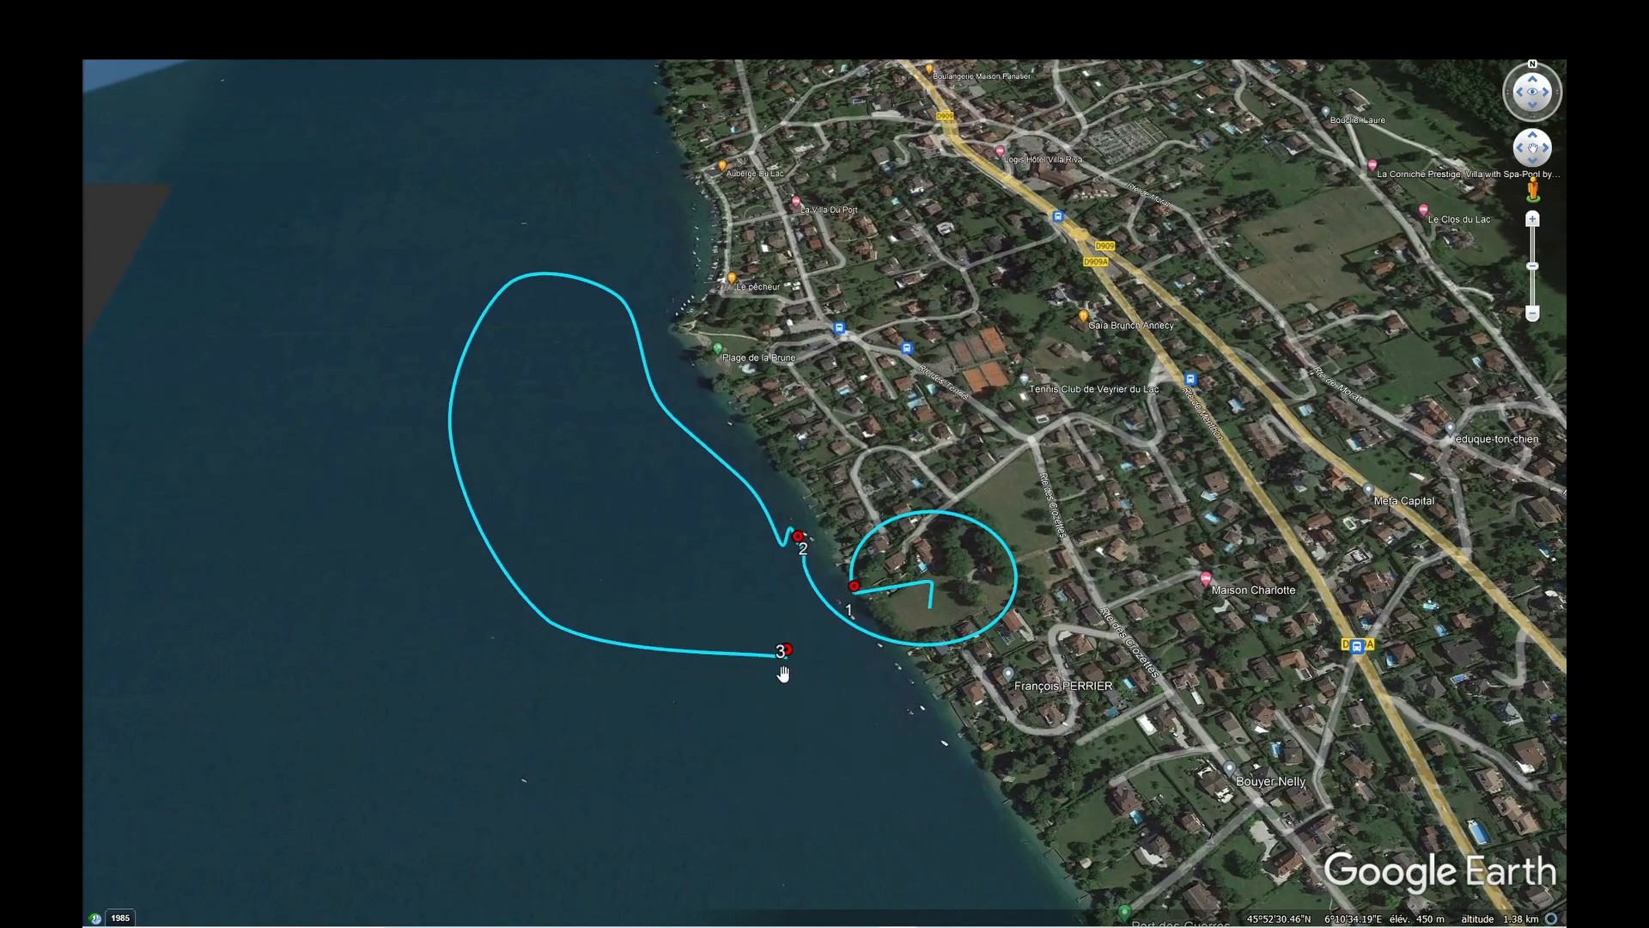
# - Show the places list, expand the VEYRIER entry, and hide its Captures and Flight Path so only Flight Motion stays enabled
pyautogui.hotkey('ctrl', 'alt', 'b')
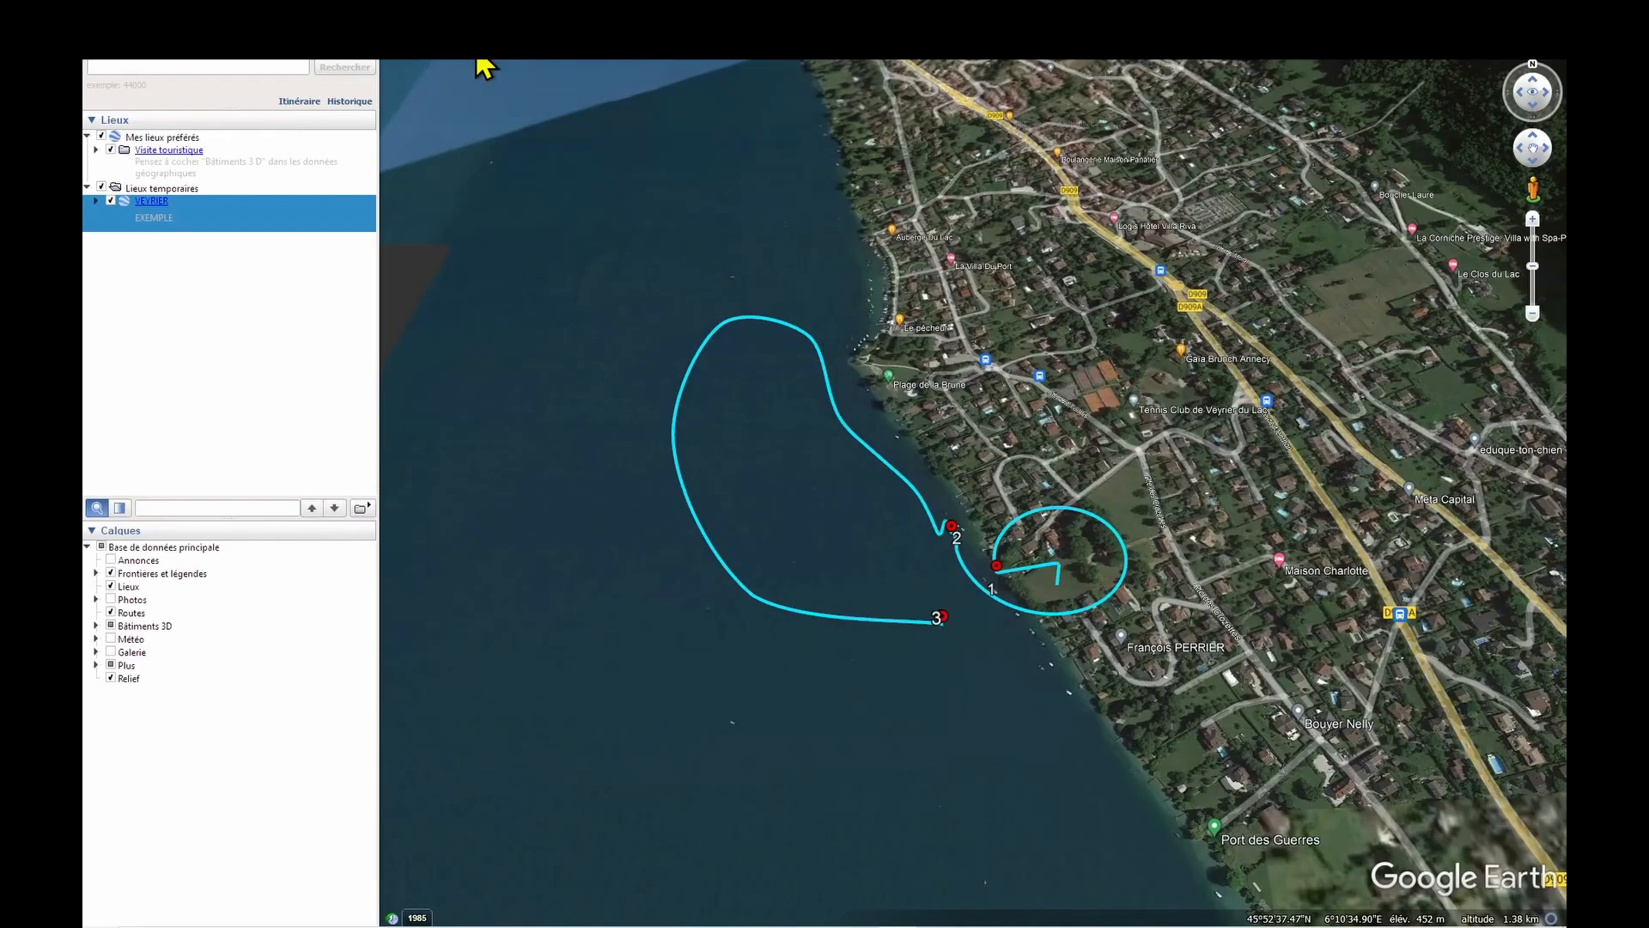
pyautogui.click(95, 202)
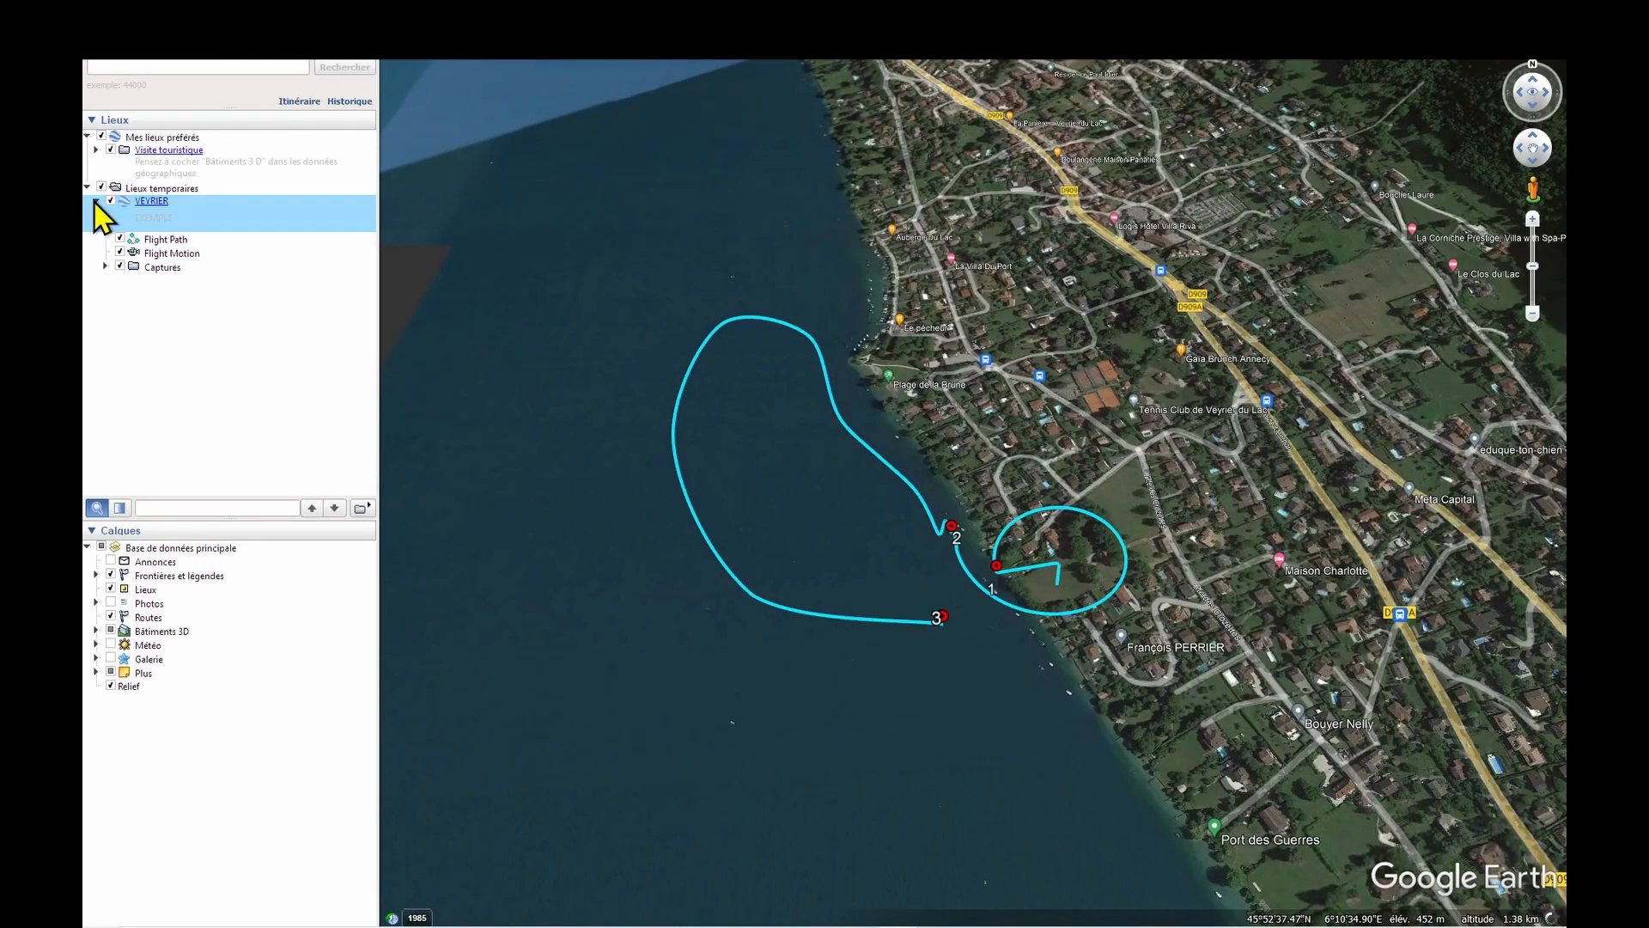
pyautogui.click(119, 267)
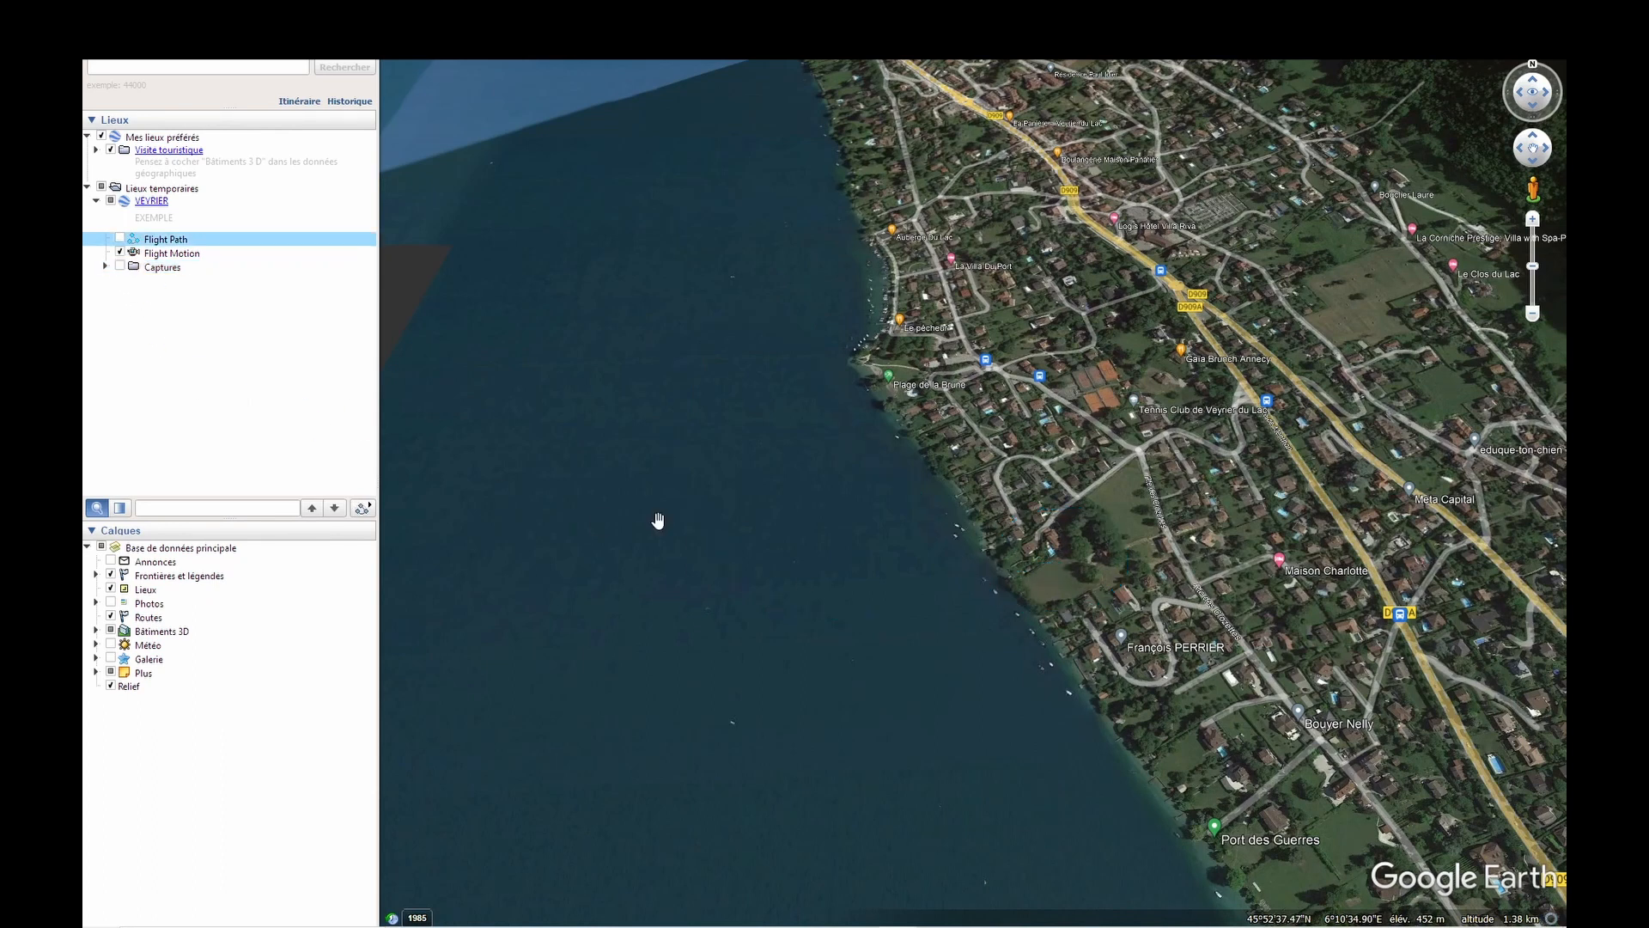
# - Play the Flight Motion tour with the sidebar hidden, and pause it at the end of the final rotation
pyautogui.doubleClick(177, 255)
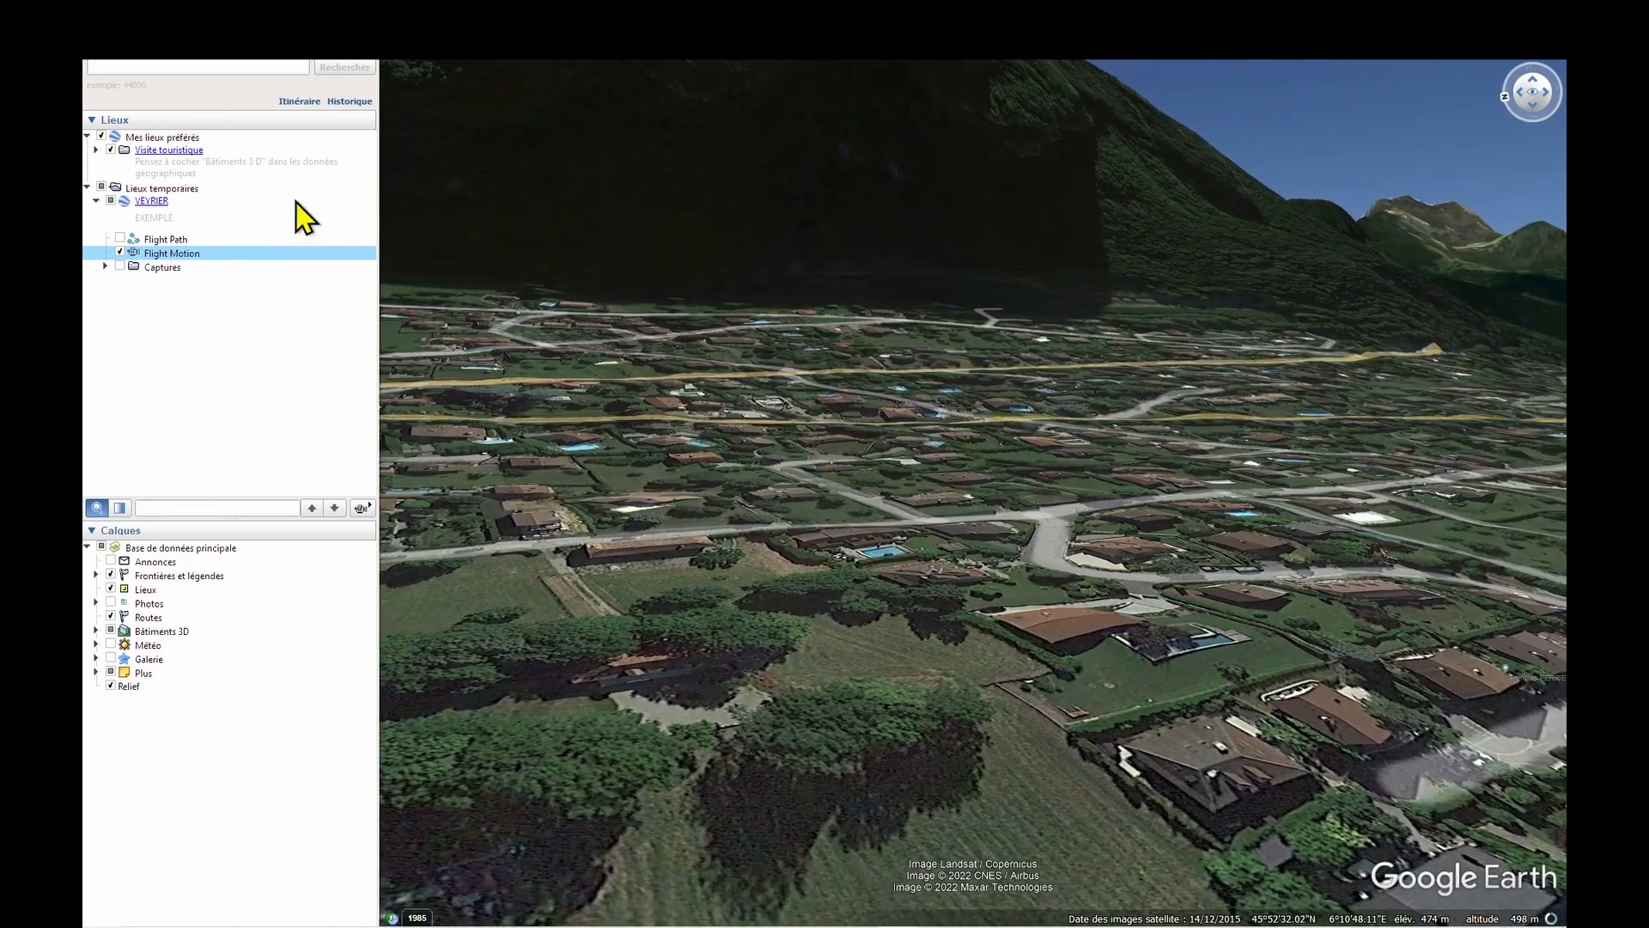
pyautogui.hotkey('ctrl', 'alt', 'b')
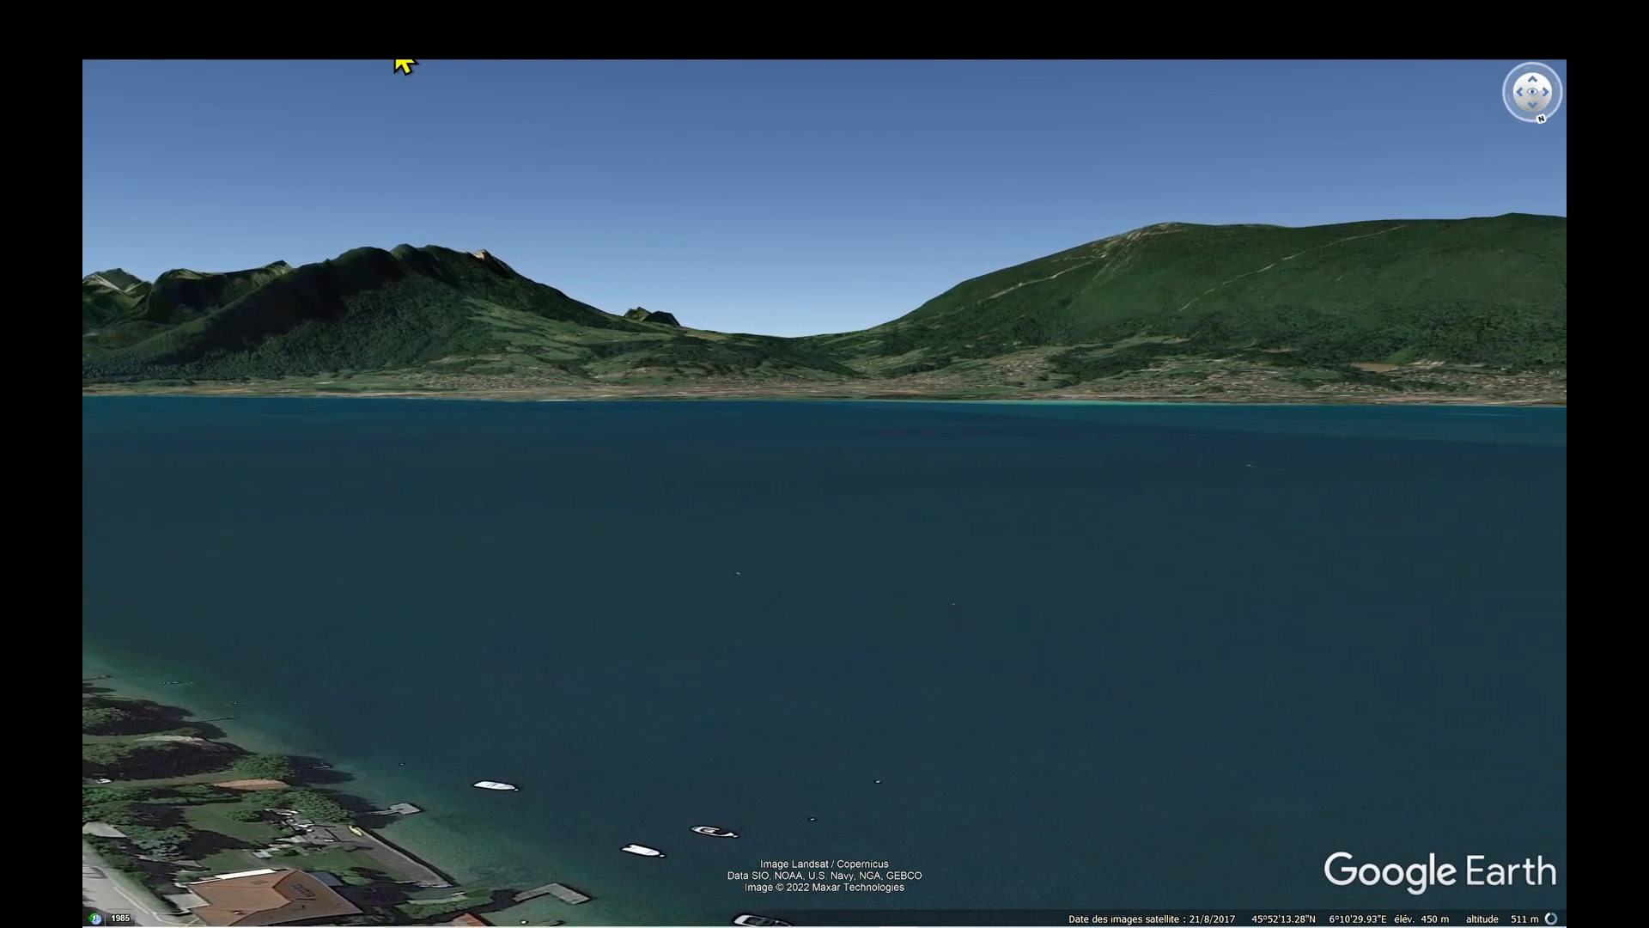
pyautogui.moveTo(358, 675)
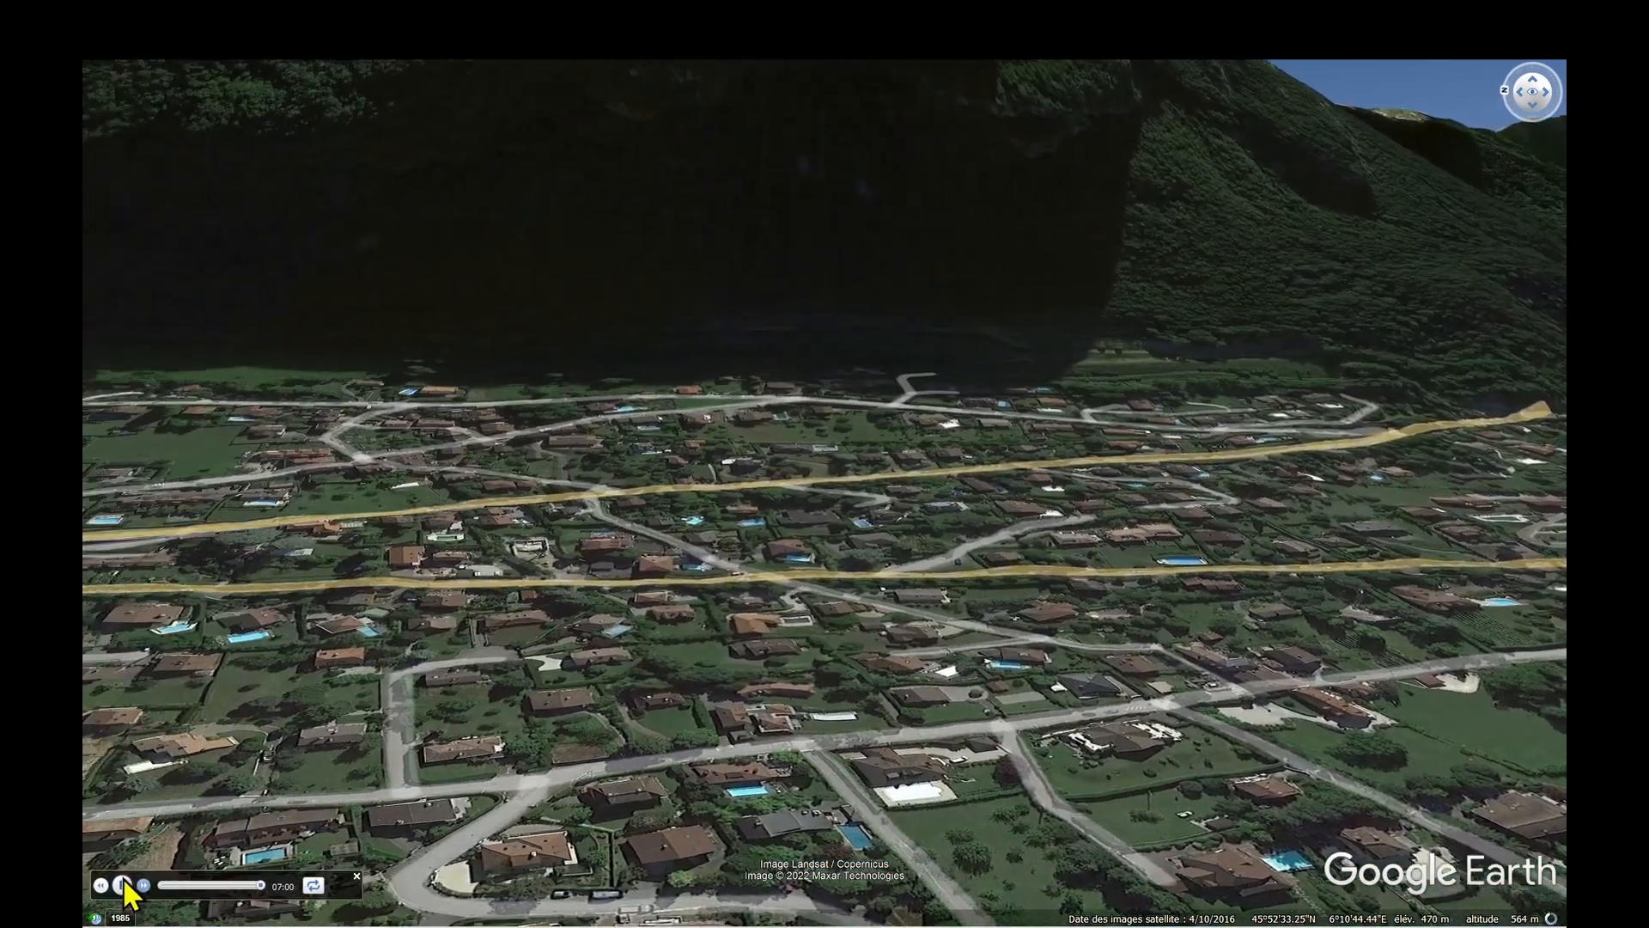
pyautogui.click(124, 885)
pyautogui.moveTo(1509, 61)
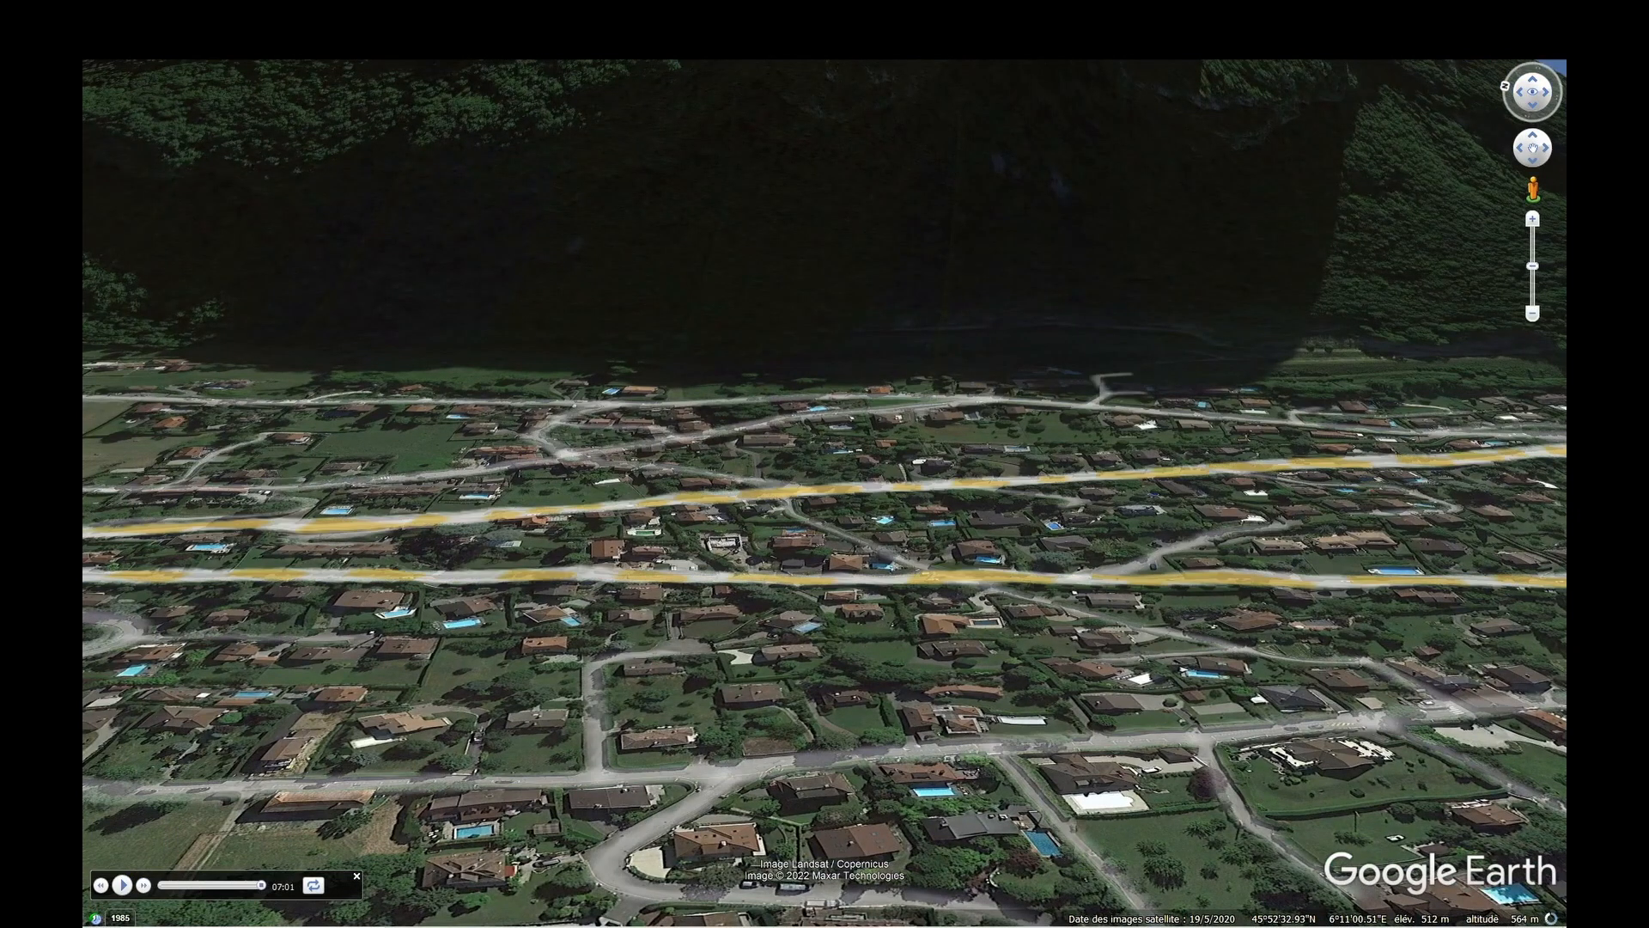
# - Close Google Earth, discarding the unsaved temporary places, and return to Dronelink to close the VEYRIER mission preview
pyautogui.hotkey('alt', 'F4')
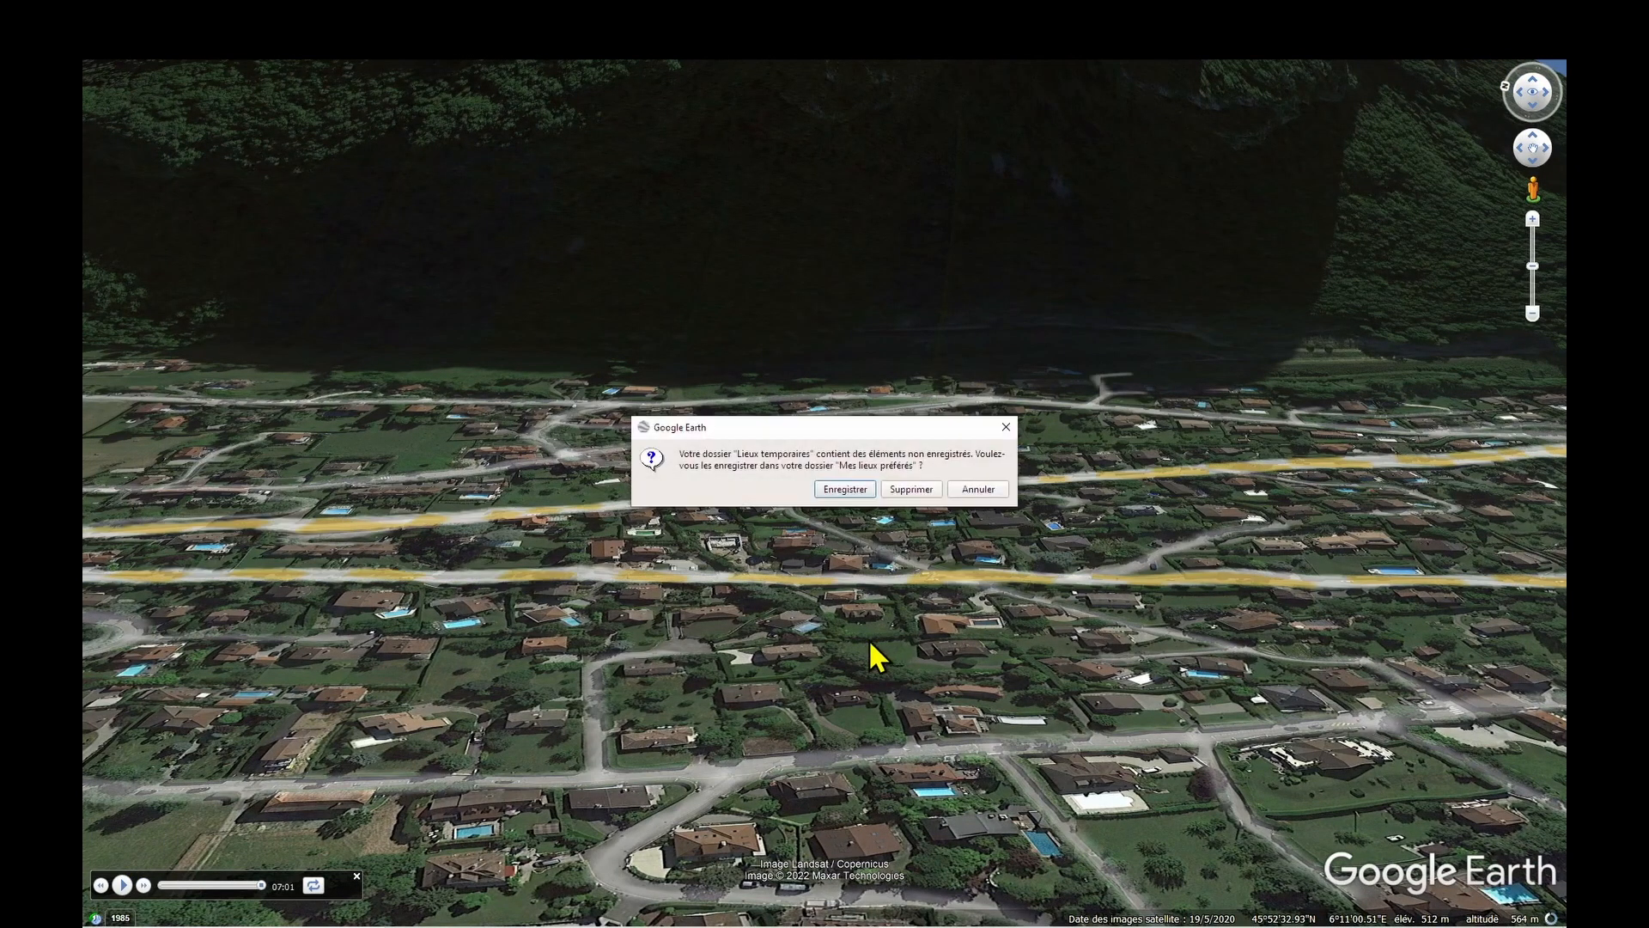
pyautogui.click(910, 489)
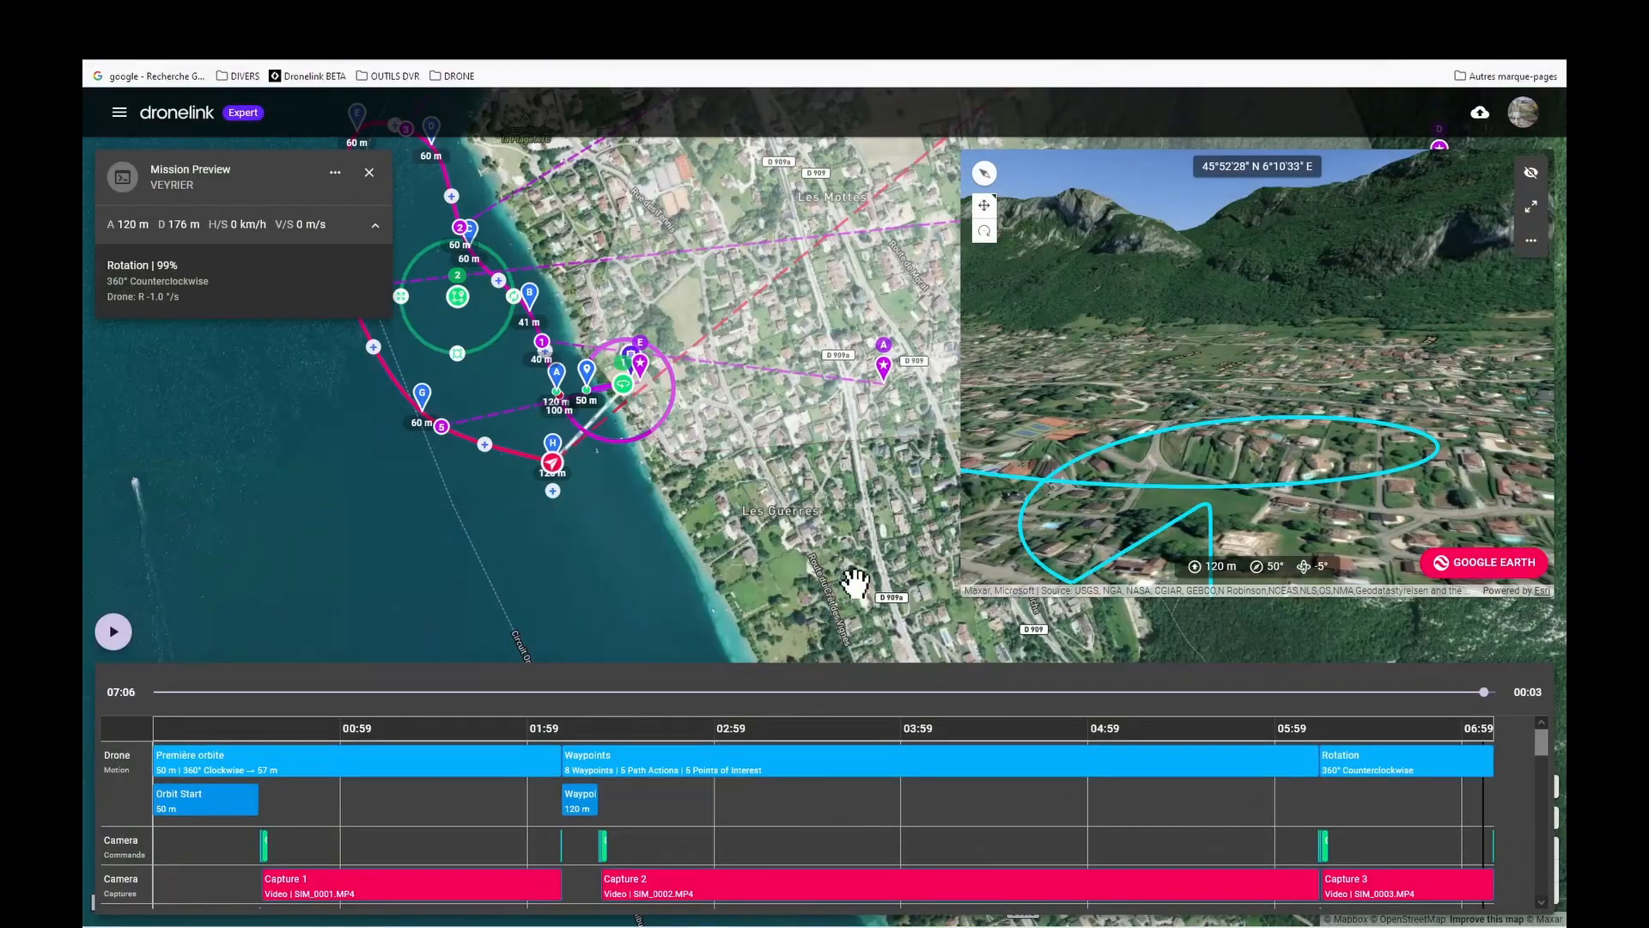
pyautogui.moveTo(788, 579); pyautogui.dragTo(741, 582)
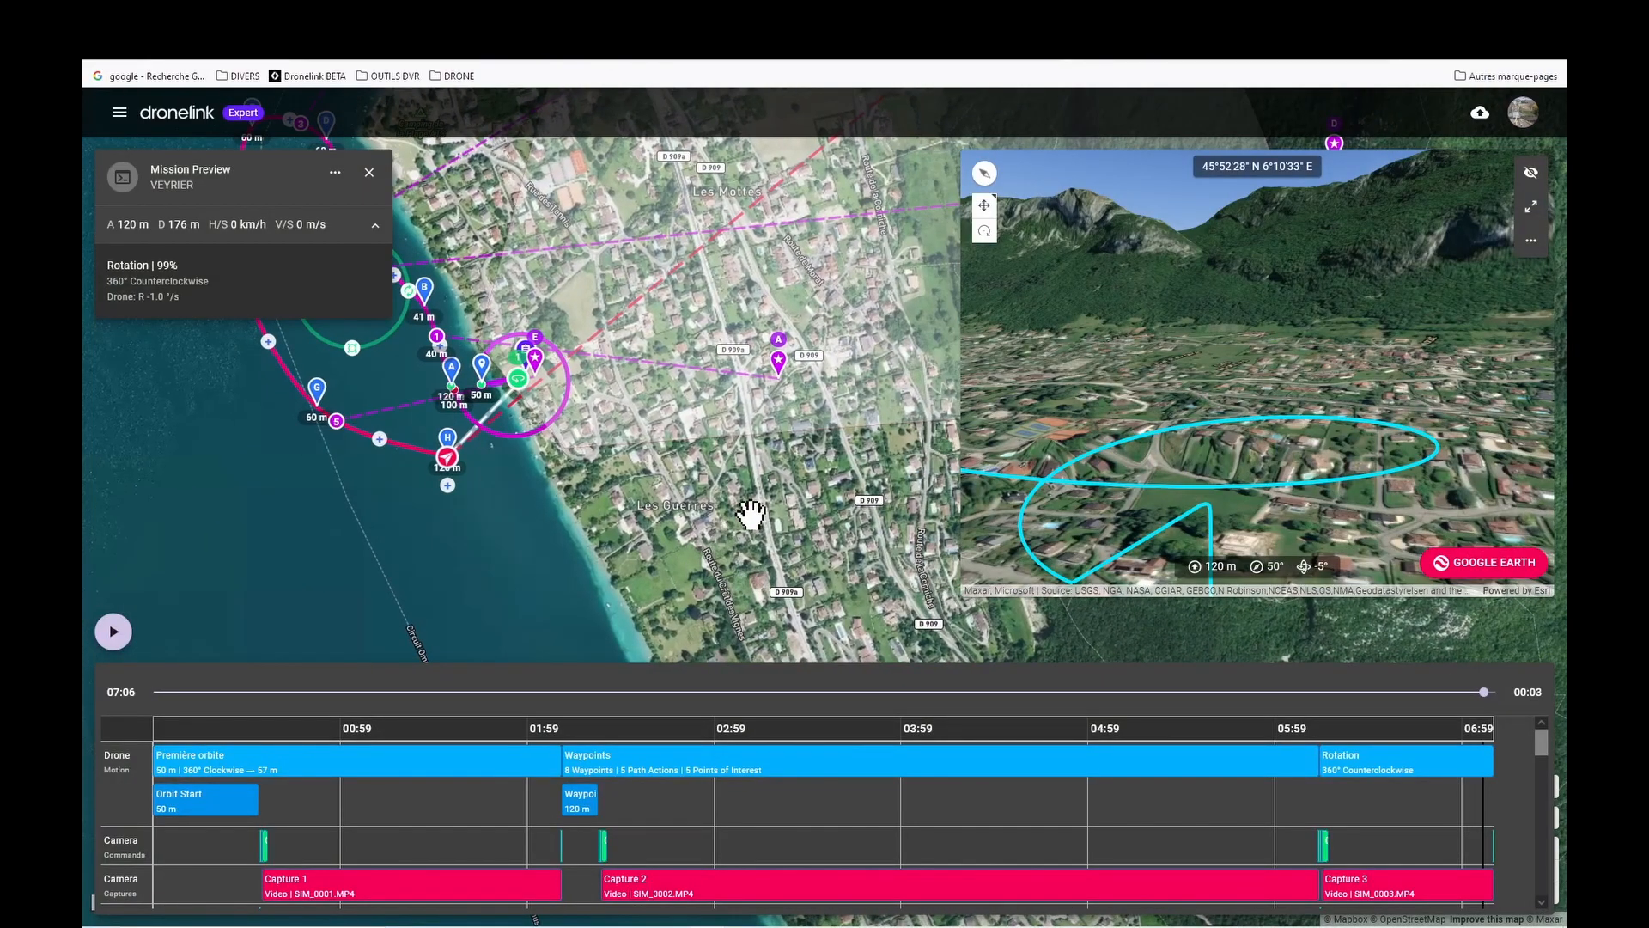
pyautogui.moveTo(803, 462); pyautogui.dragTo(872, 577)
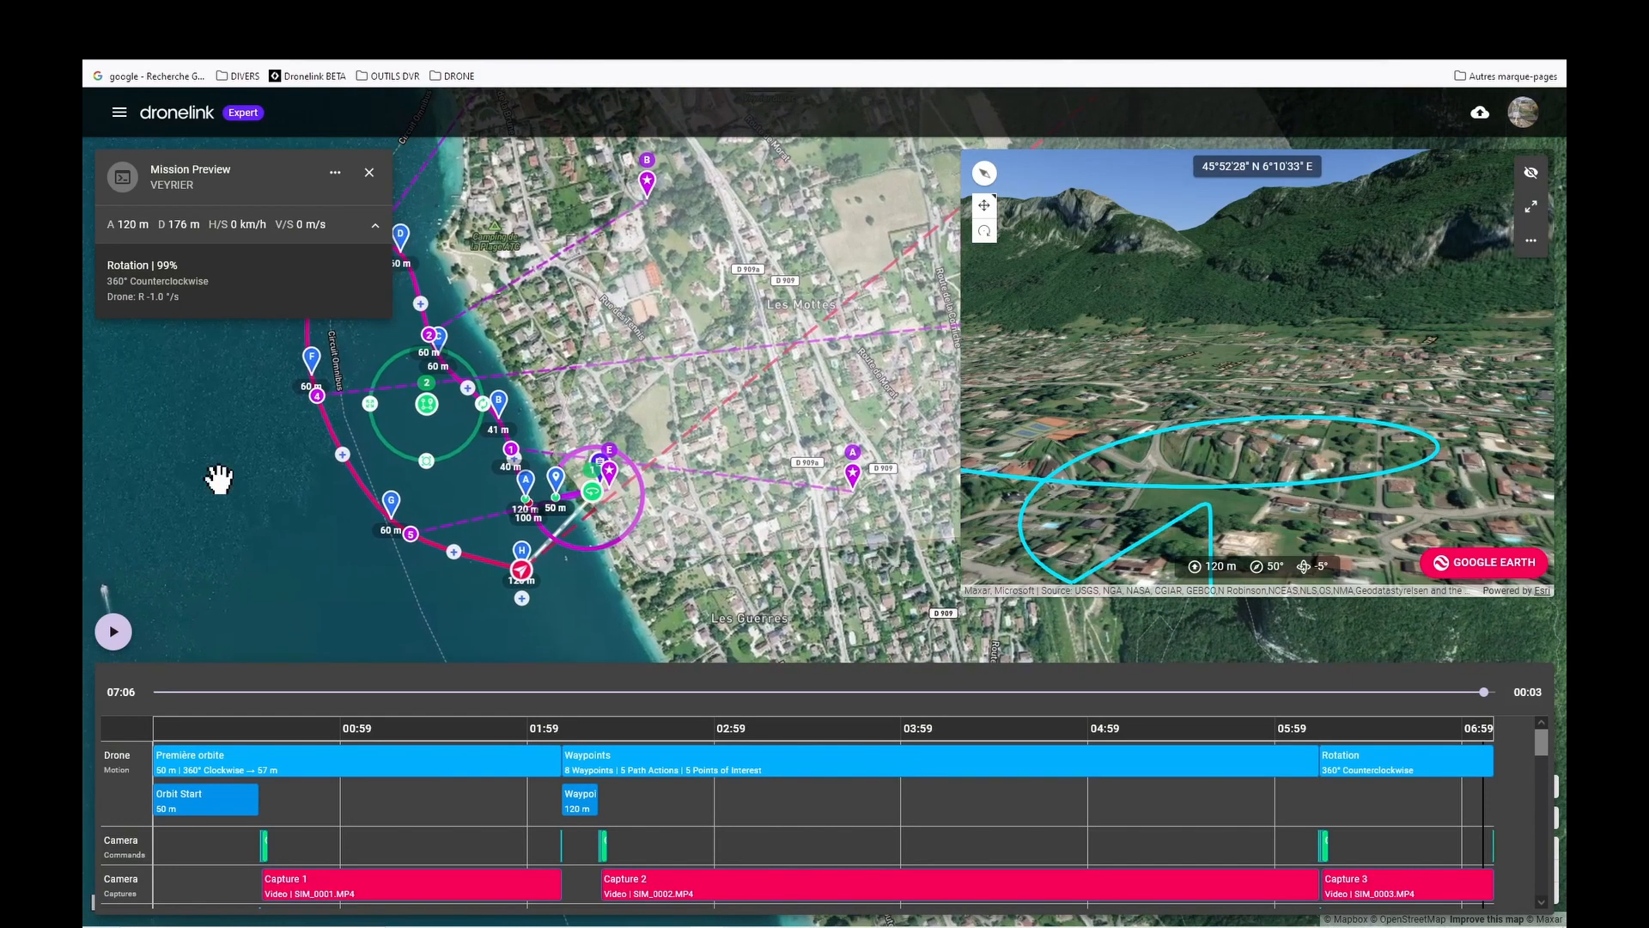
pyautogui.click(369, 178)
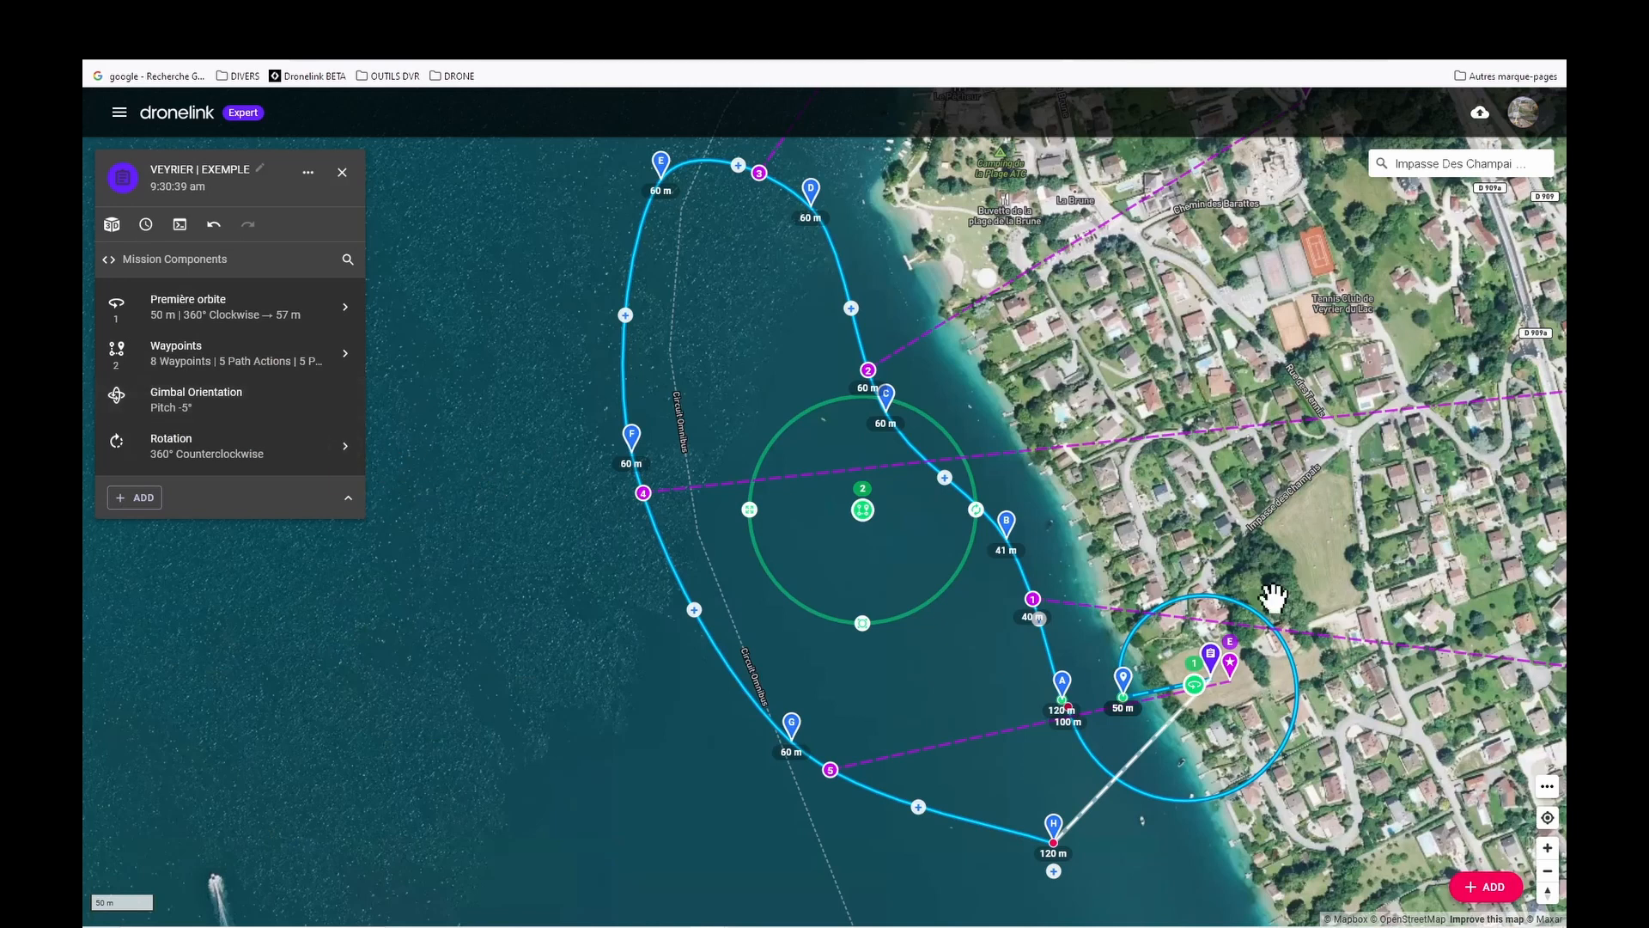
pyautogui.moveTo(934, 736); pyautogui.dragTo(777, 717)
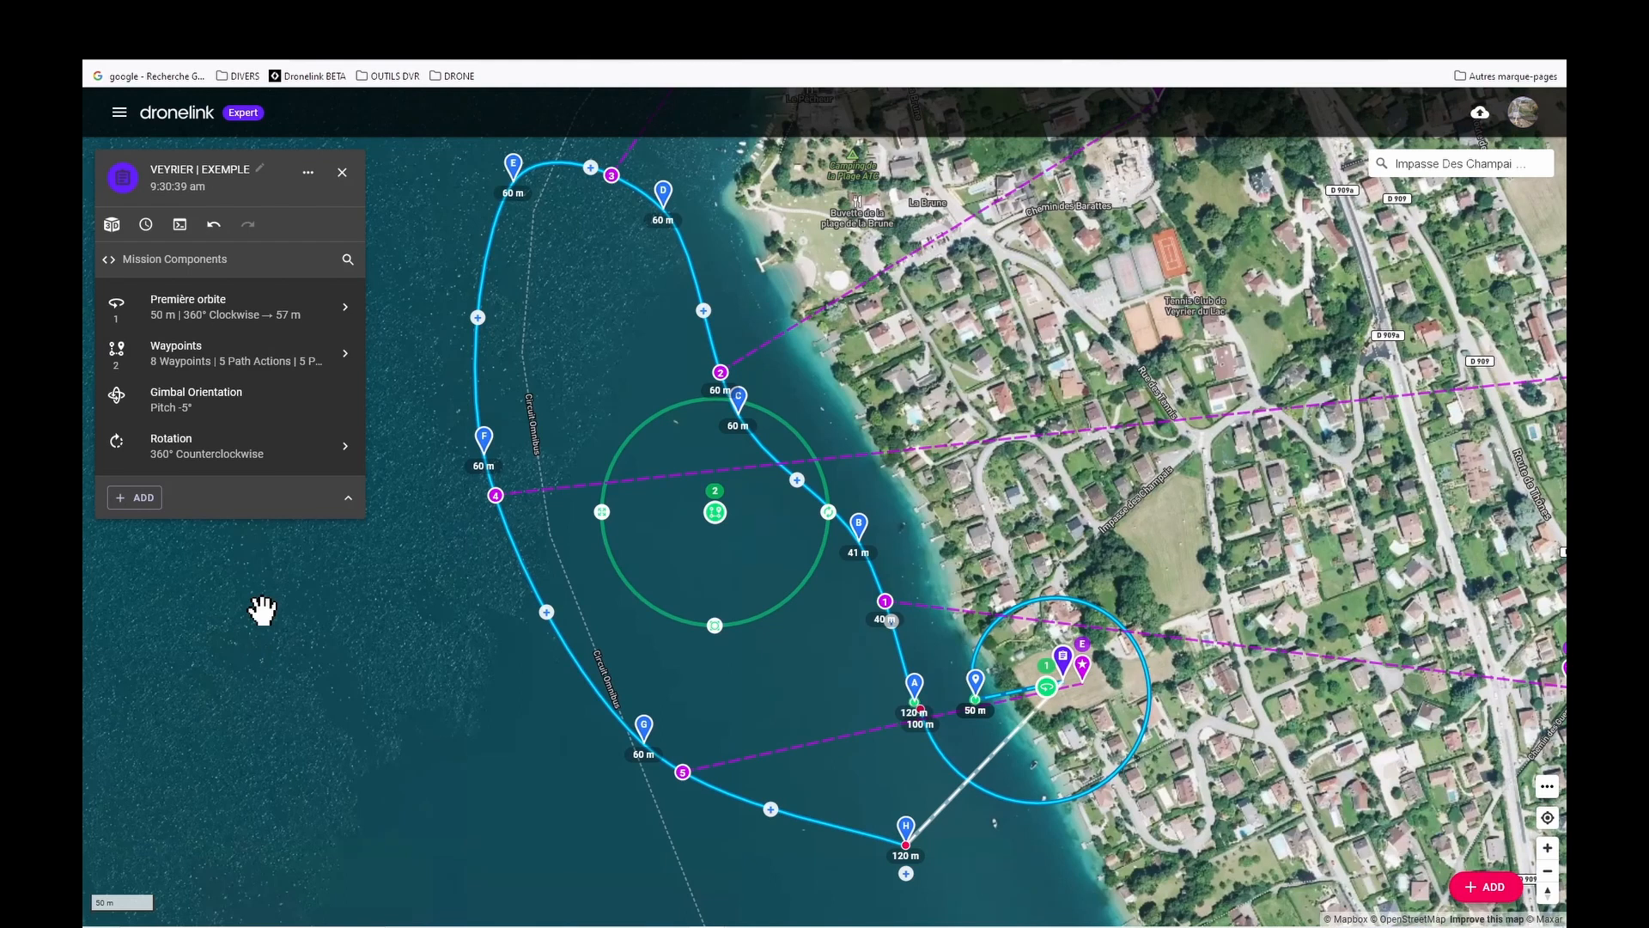
pyautogui.moveTo(393, 731); pyautogui.dragTo(452, 731)
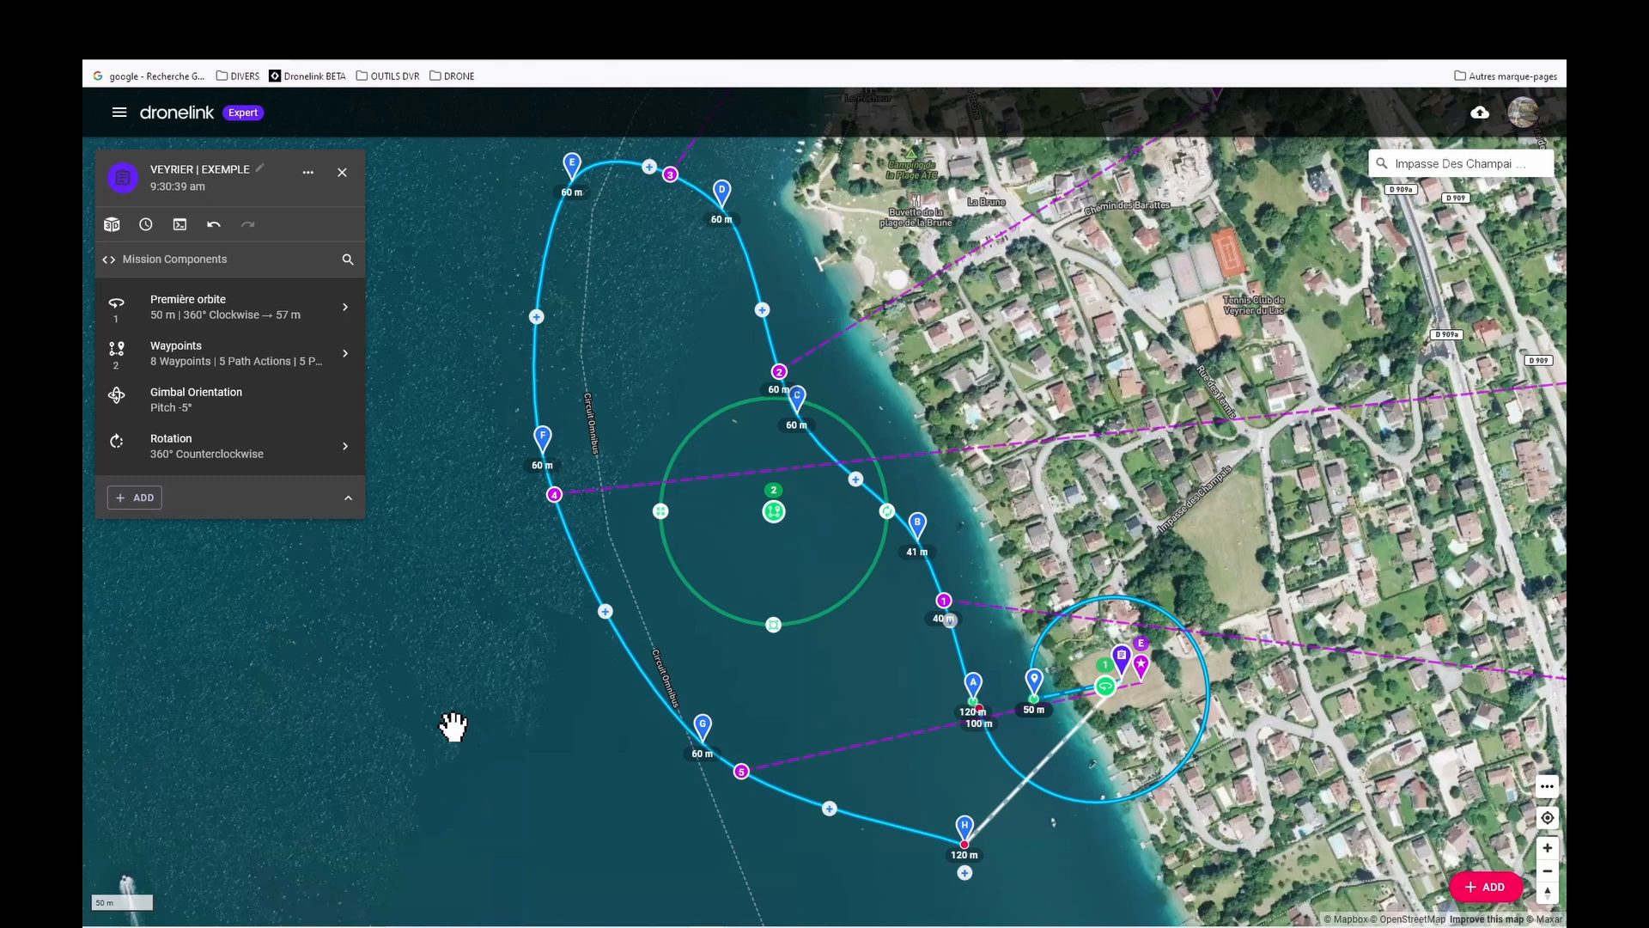
pyautogui.moveTo(453, 725); pyautogui.dragTo(477, 719)
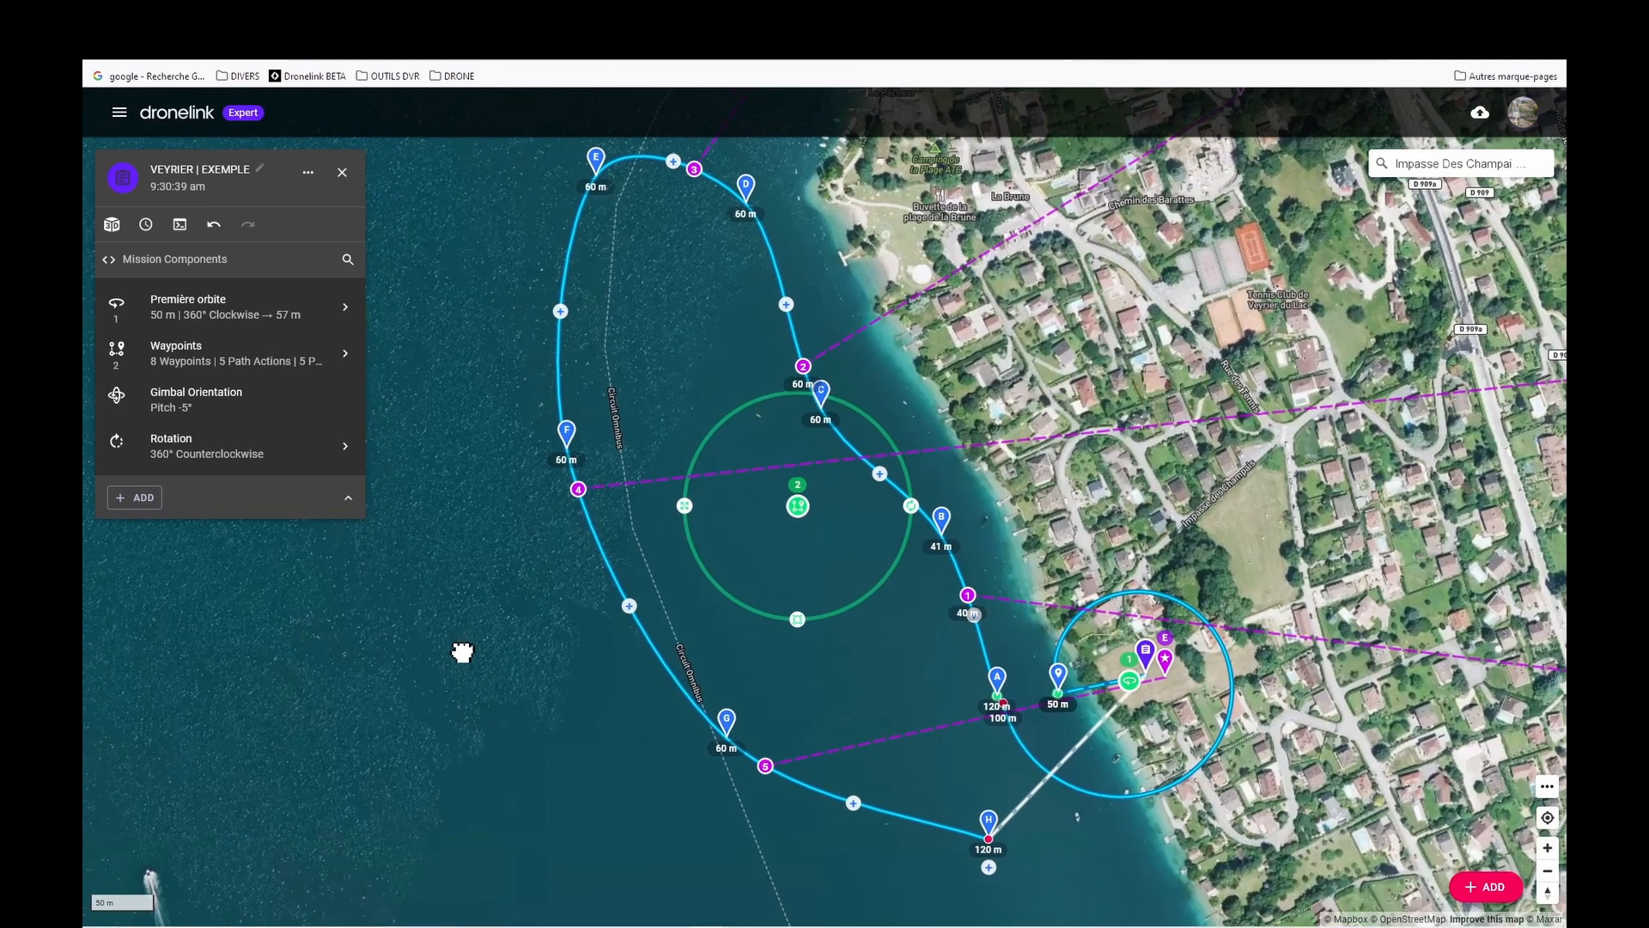
pyautogui.moveTo(462, 651)
pyautogui.mouseDown()
pyautogui.moveTo(475, 674)
pyautogui.moveTo(484, 661)
pyautogui.mouseUp()
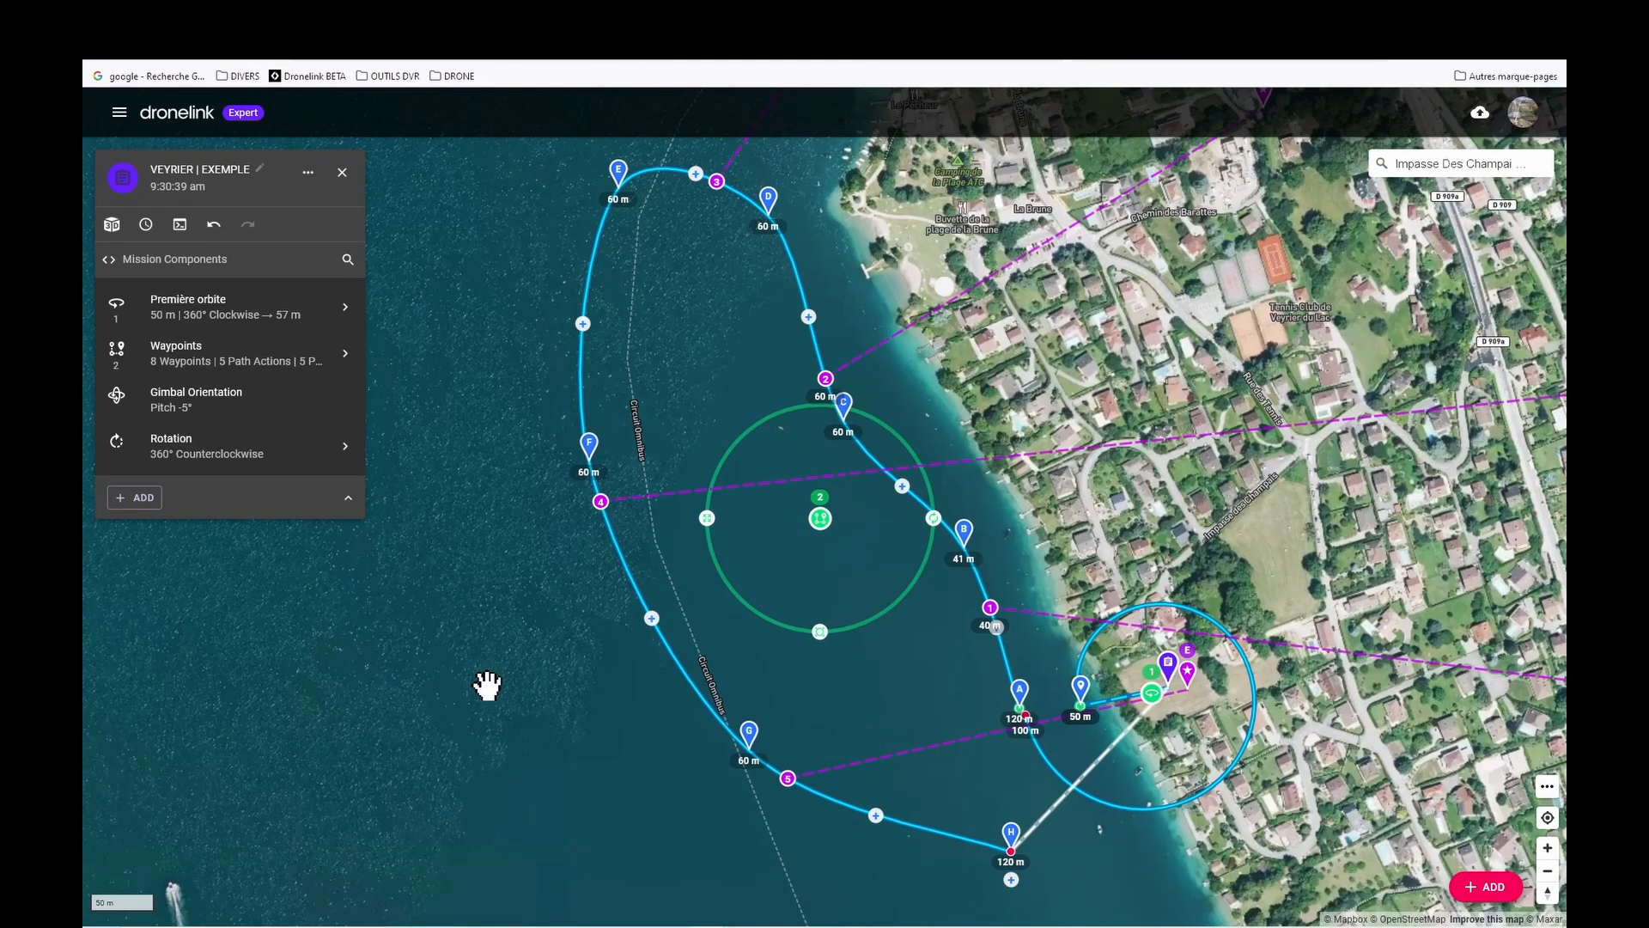
pyautogui.moveTo(487, 684)
pyautogui.mouseDown()
pyautogui.moveTo(478, 706)
pyautogui.moveTo(495, 687)
pyautogui.moveTo(465, 675)
pyautogui.mouseUp()
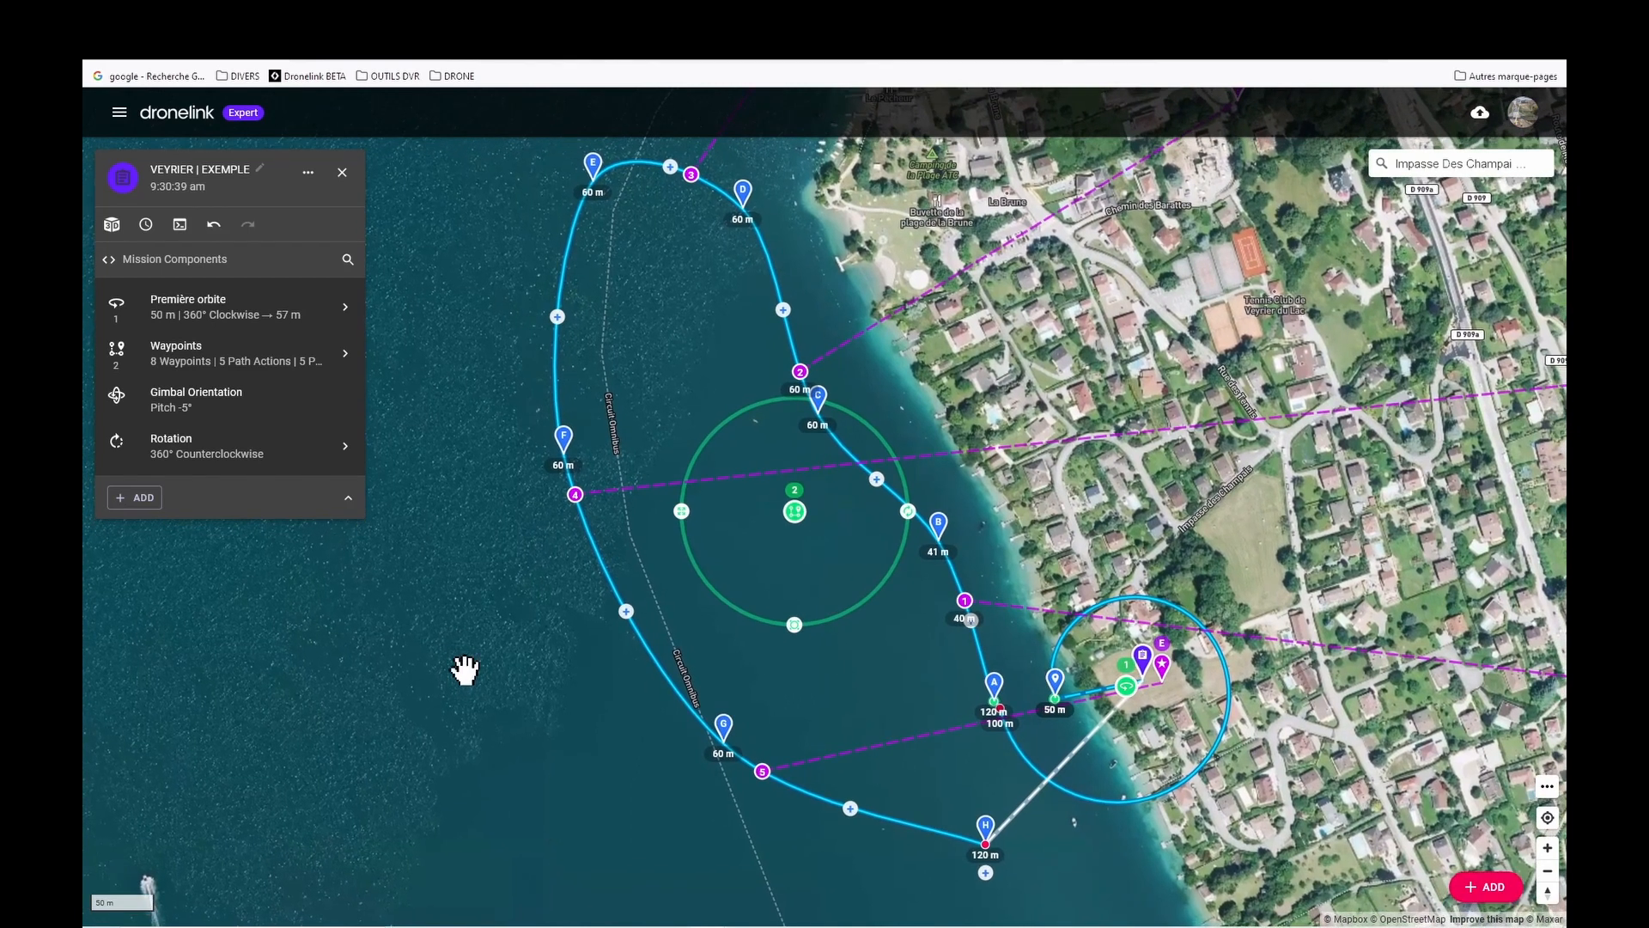